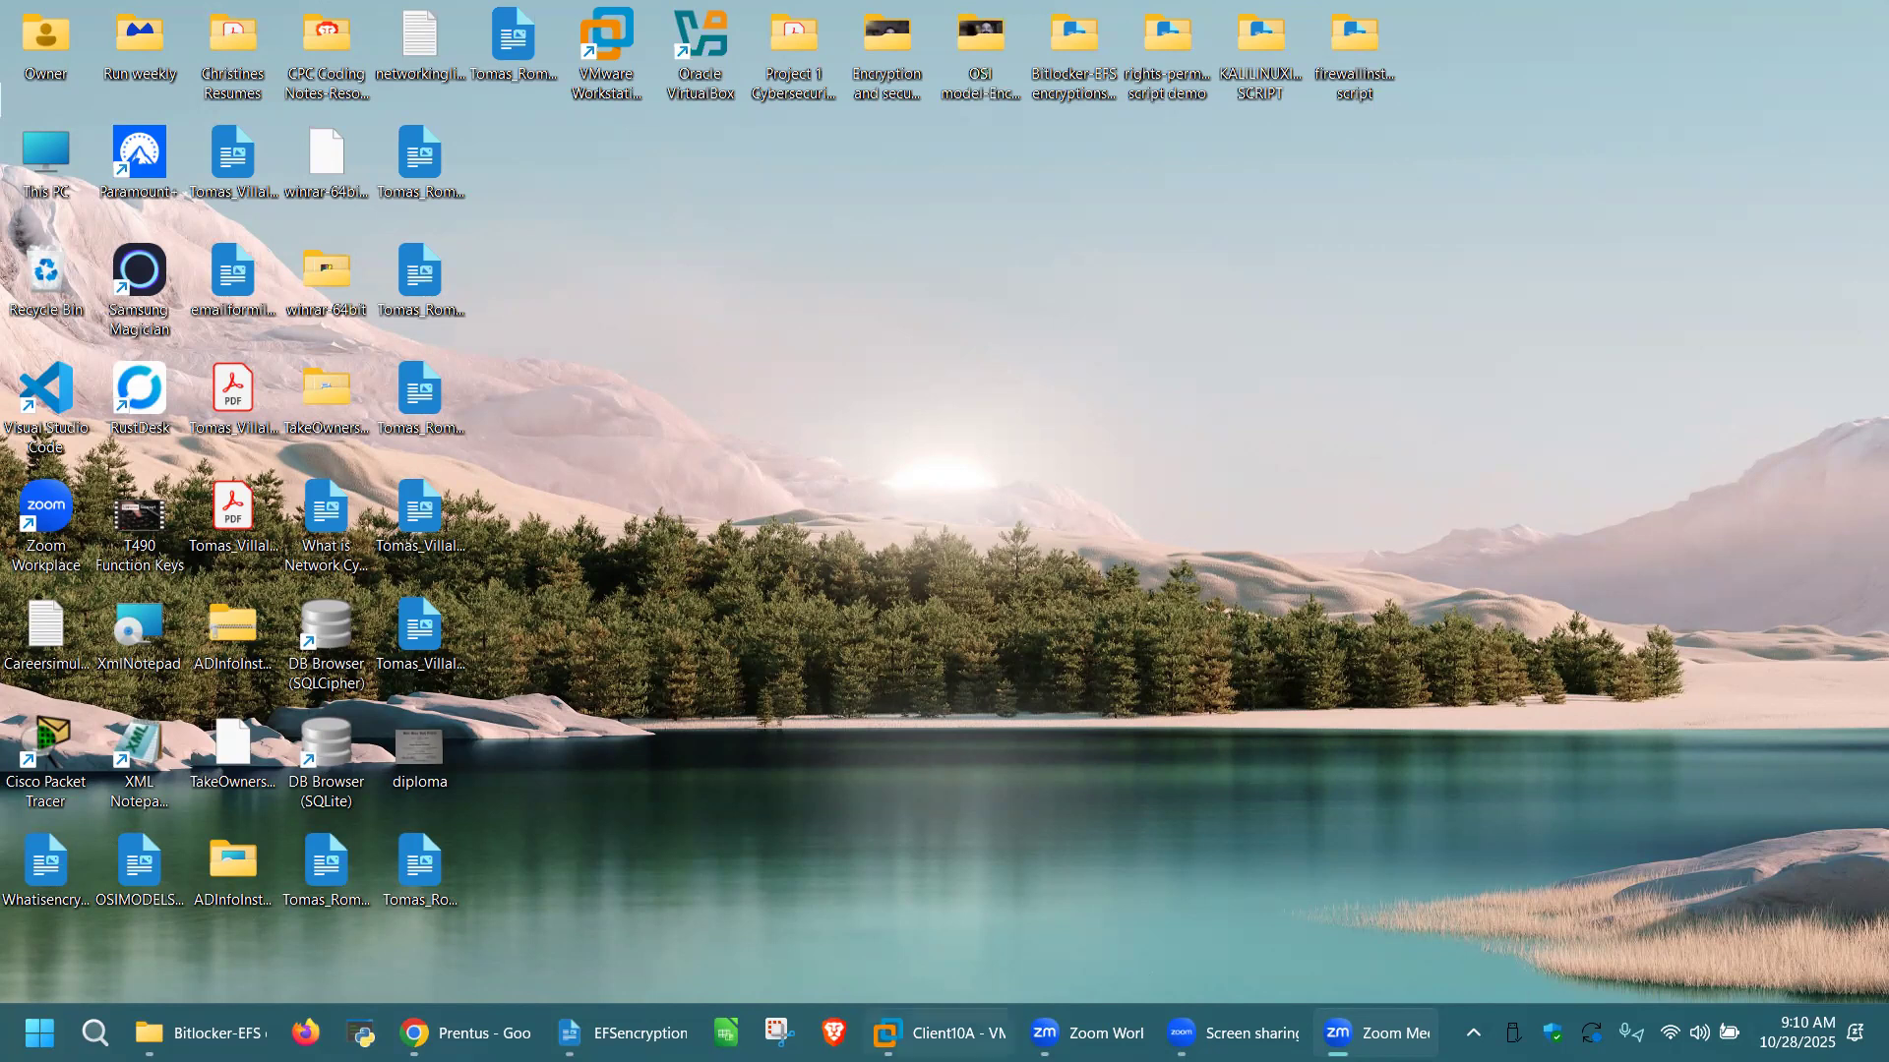
Step: Switch to VMware Workstation and bring up the running Client10A virtual machine
{"action": "mouse_move", "coordinate": [939, 1032]}
{"action": "left_click", "coordinate": [1077, 895]}
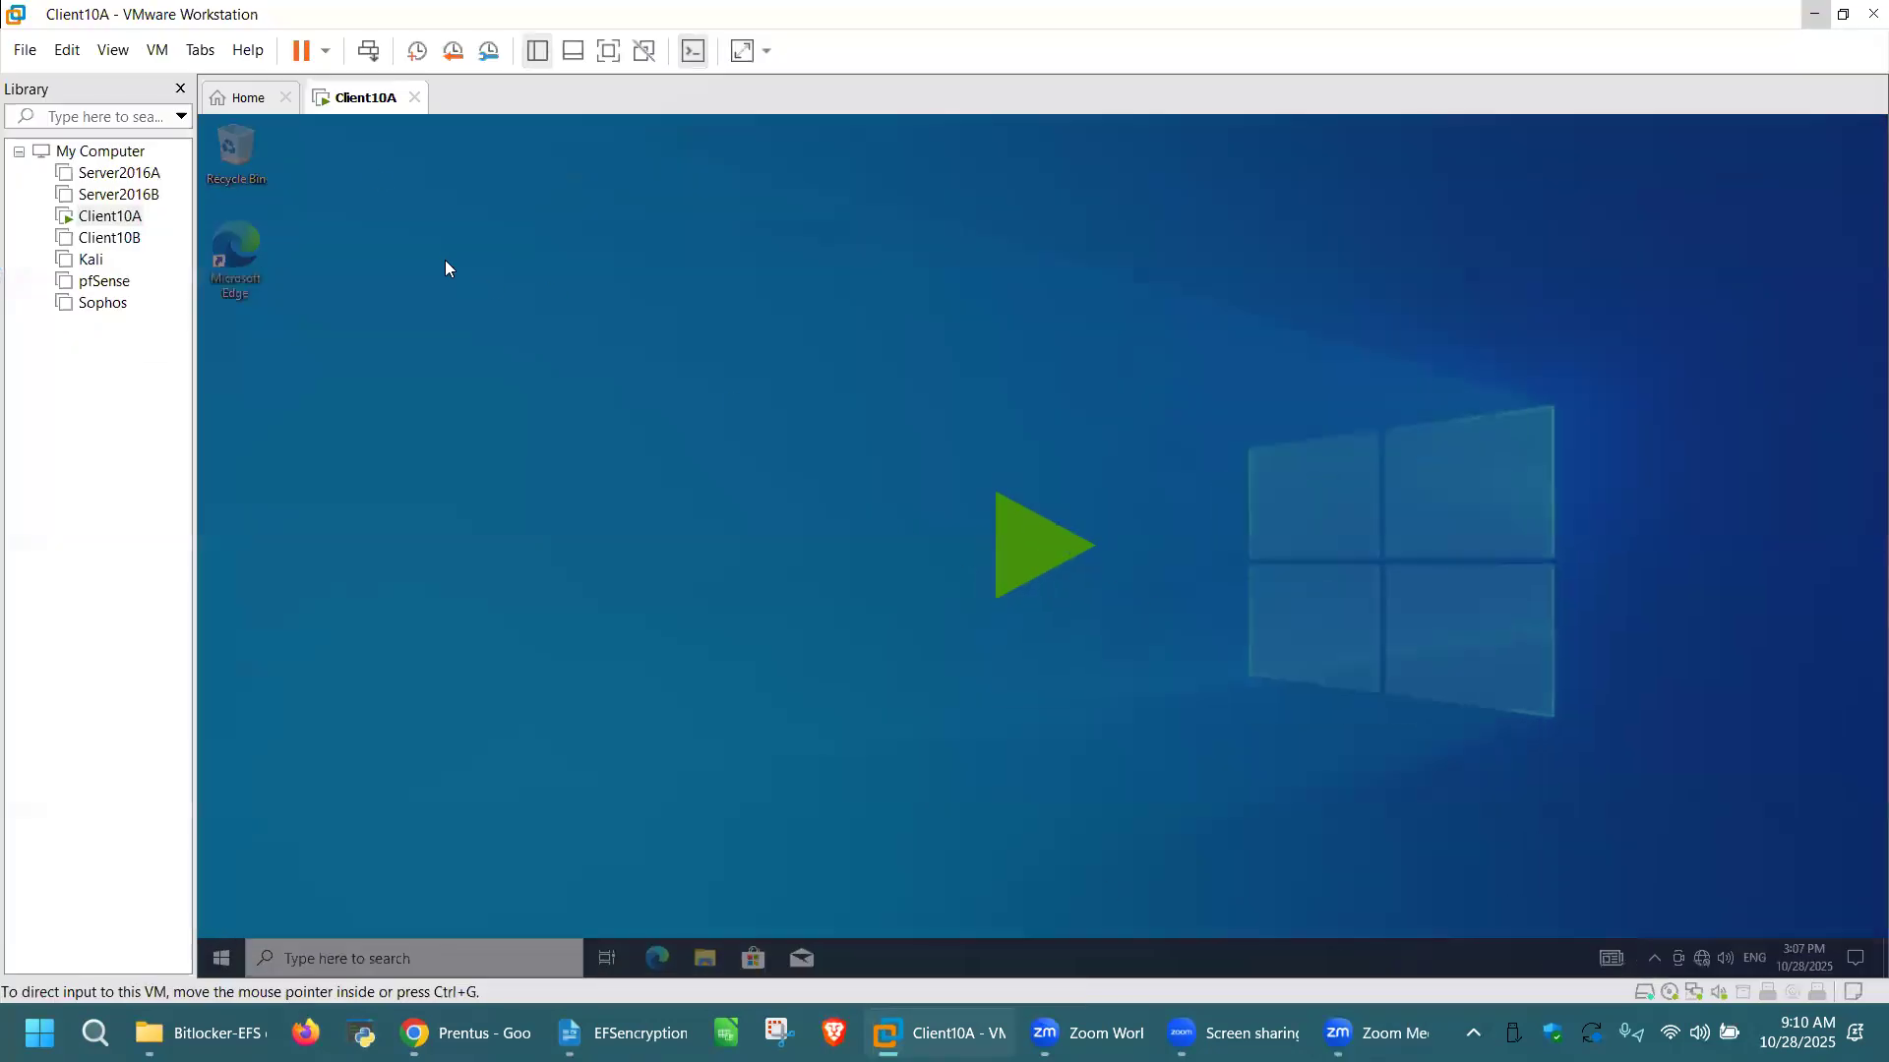
{"action": "right_click", "coordinate": [361, 97]}
{"action": "left_click", "coordinate": [452, 202]}
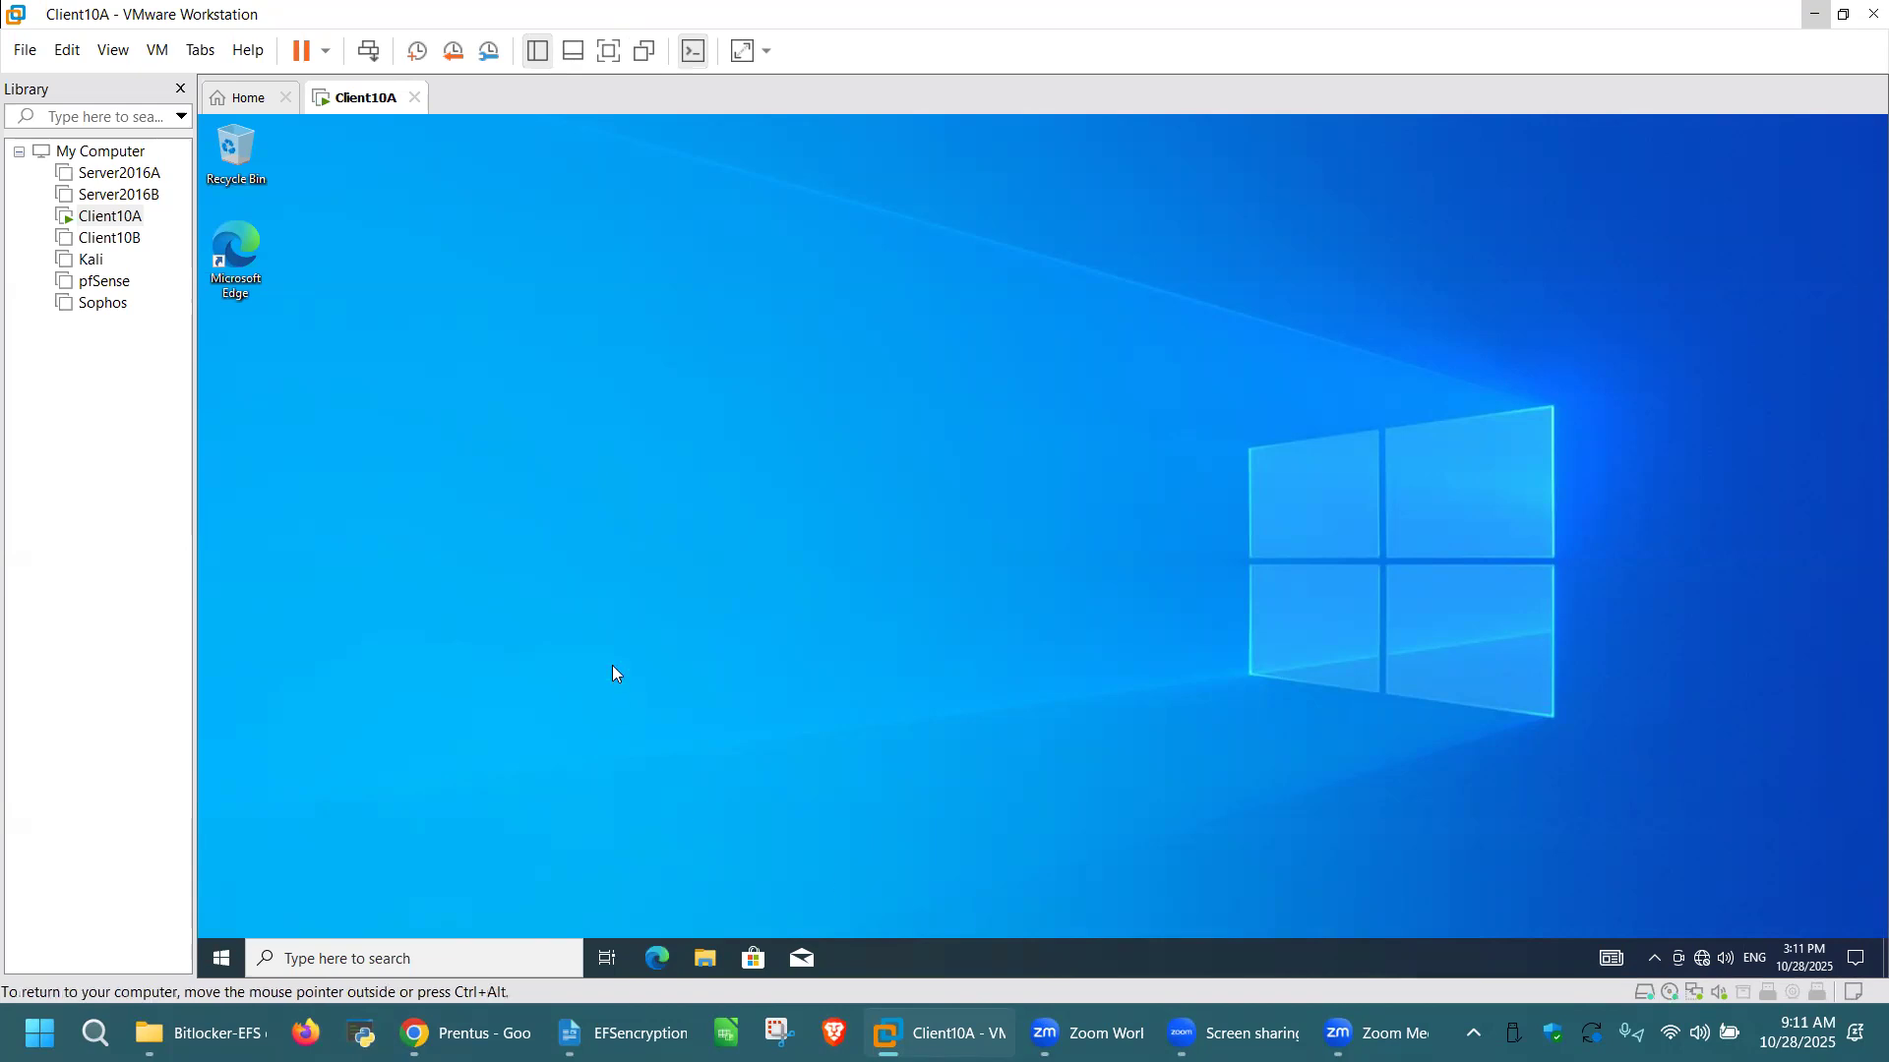
Step: Open a Command Prompt with cmd inside Client10A and enlarge its window
{"action": "key", "text": "super+r"}
{"action": "type", "text": "cmd"}
{"action": "key", "text": "Return"}
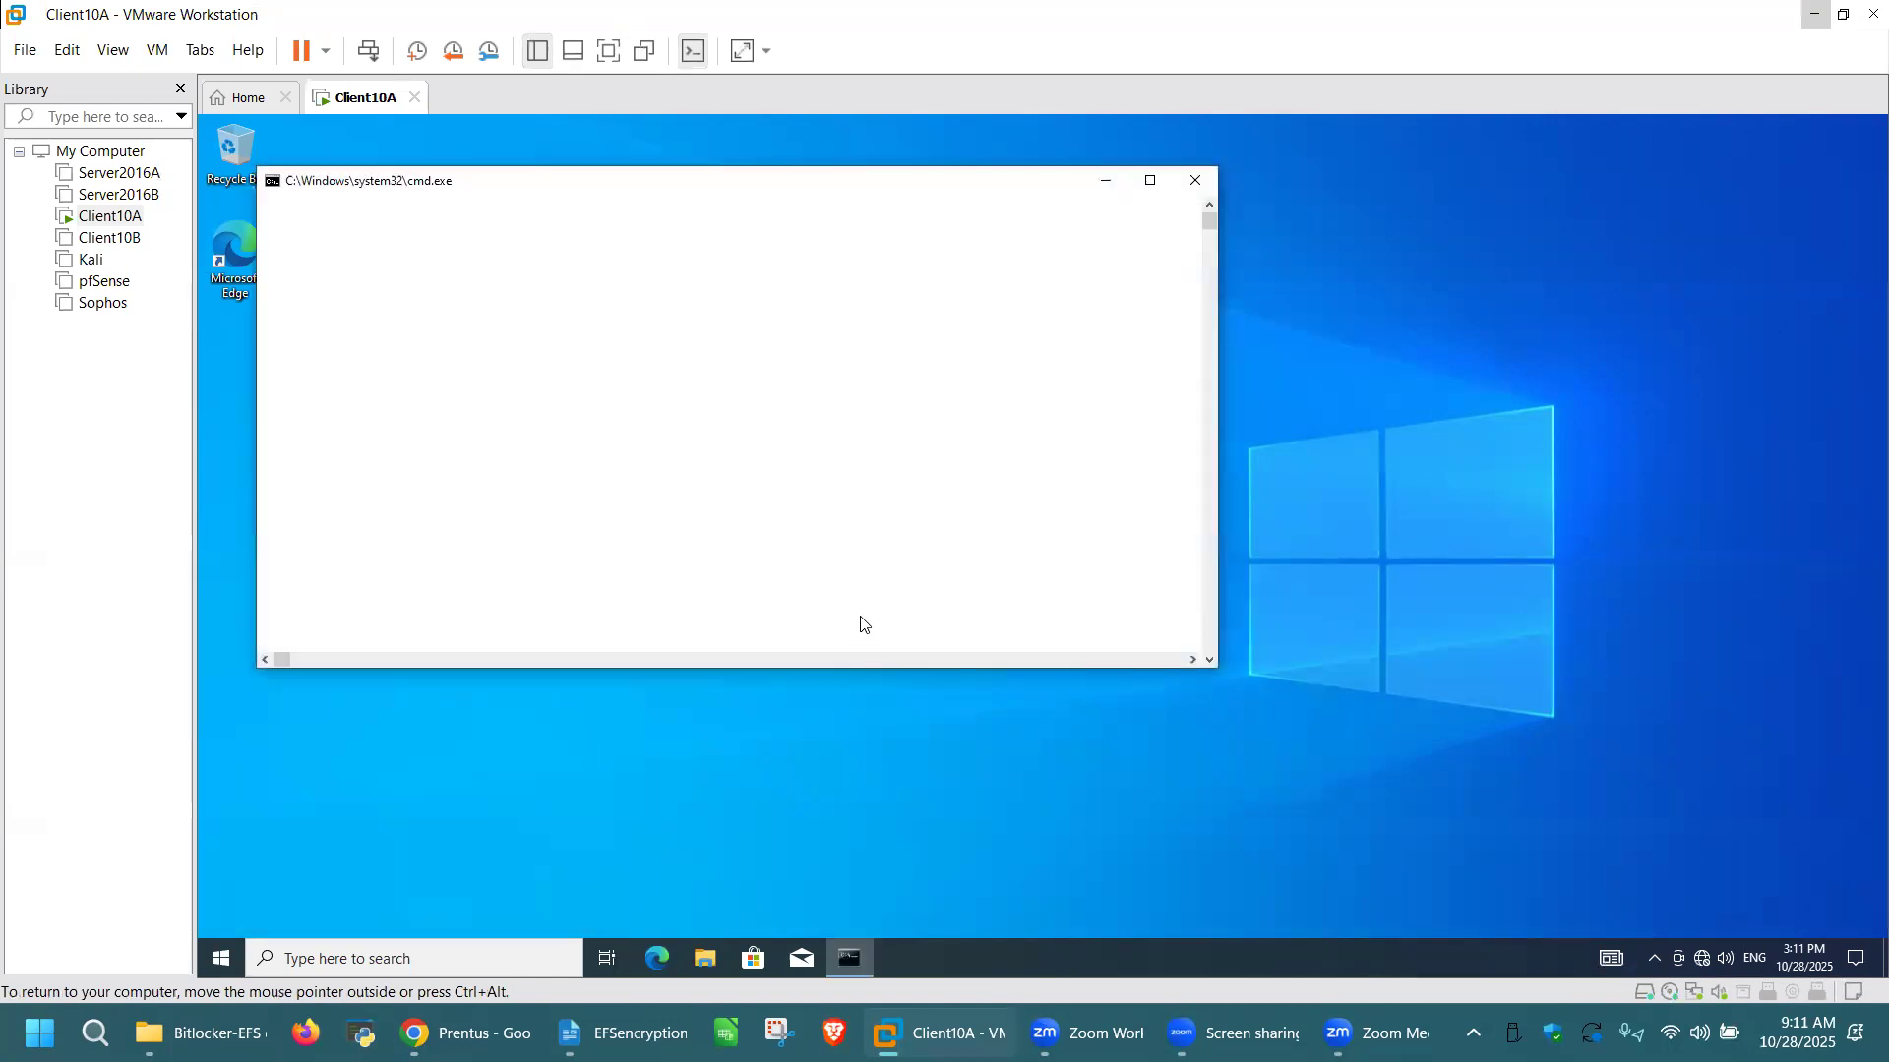
{"action": "left_click_drag", "start_coordinate": [1218, 668], "coordinate": [1451, 754]}
{"action": "left_click", "coordinate": [384, 251]}
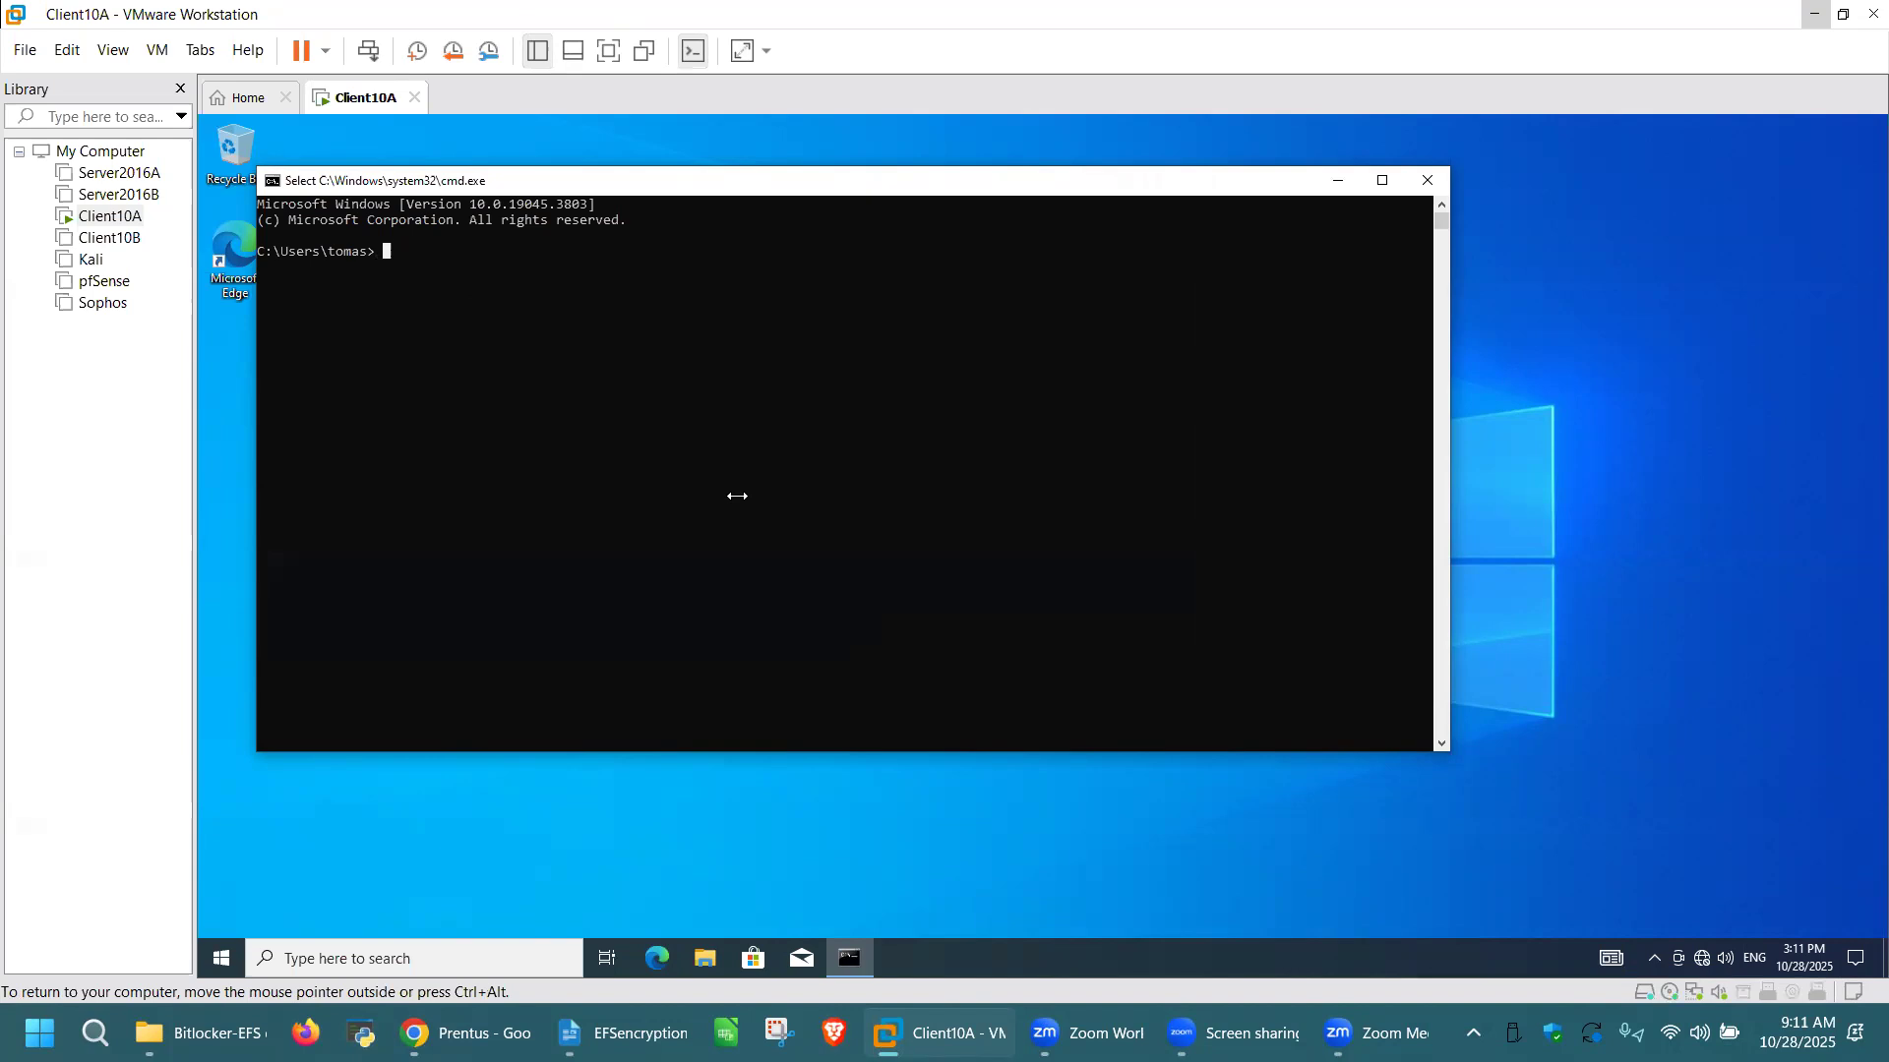
Step: Run whoami in the Command Prompt to check which account is signed in
{"action": "type", "text": "whoami"}
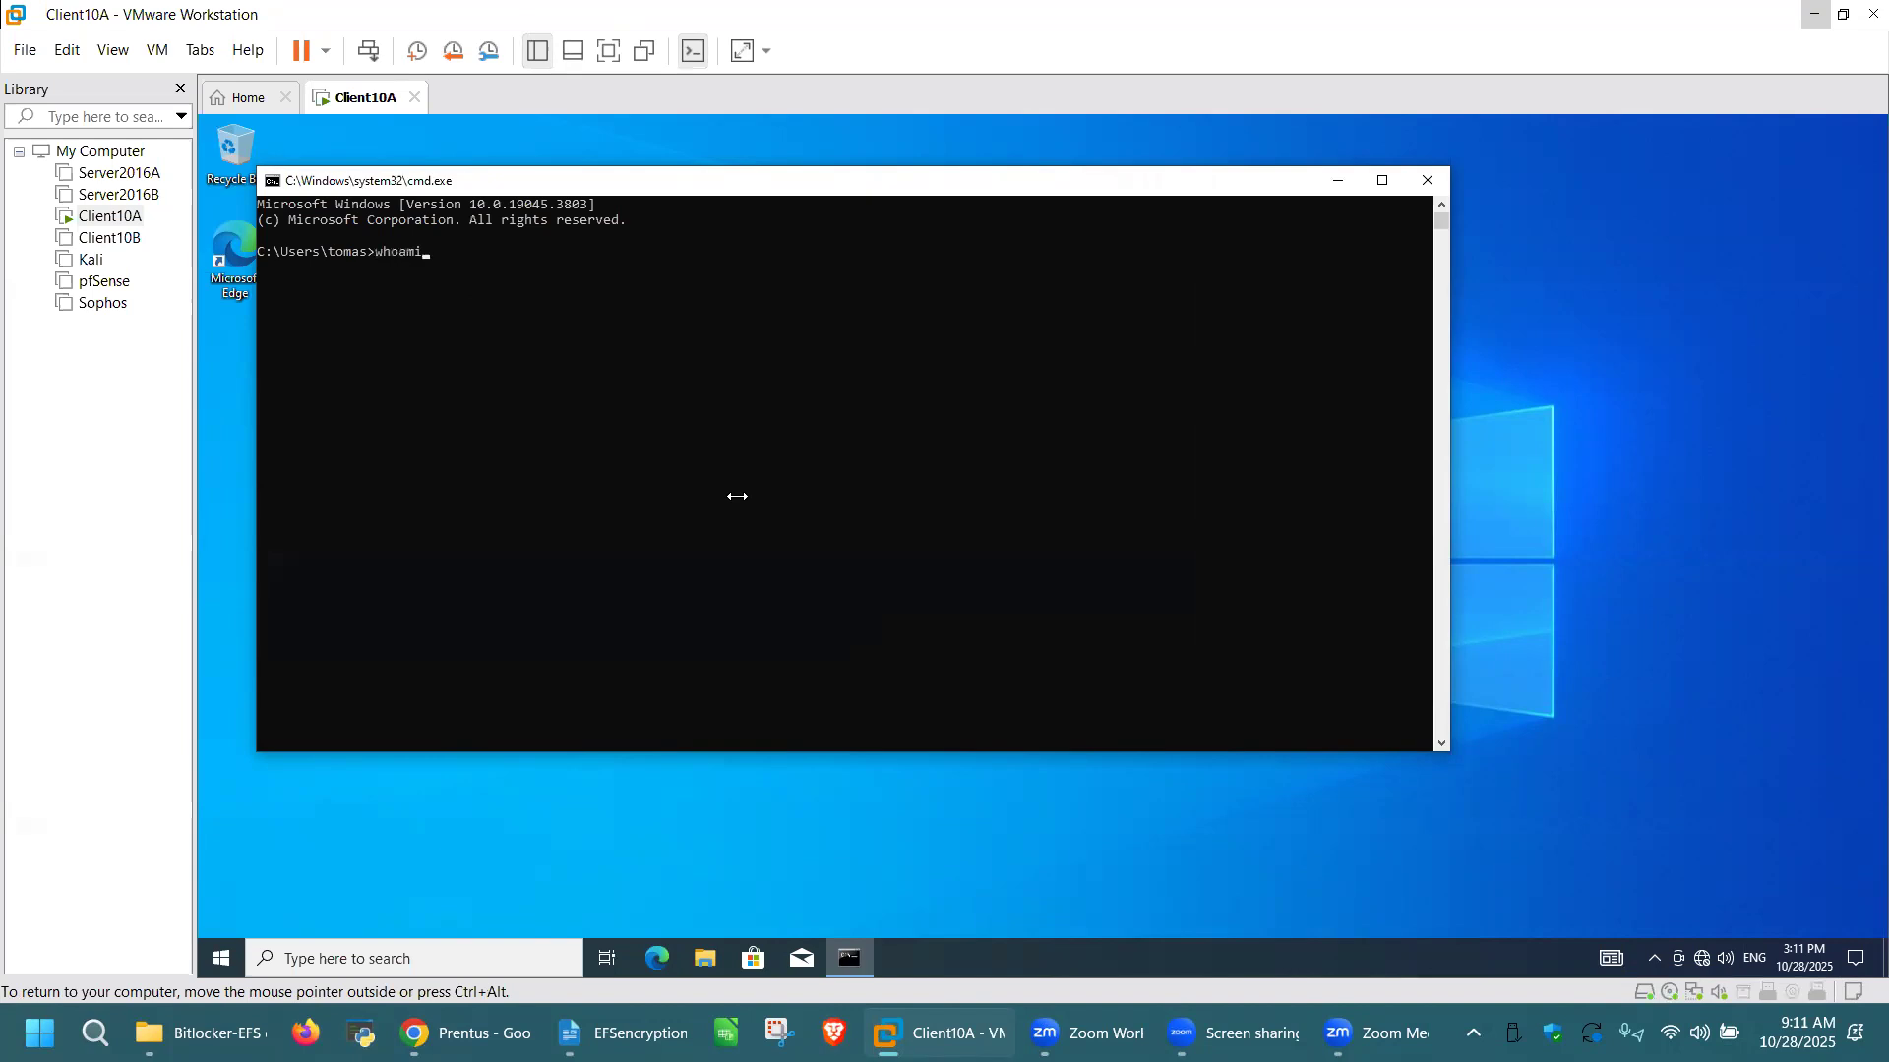
{"action": "key", "text": "Return"}
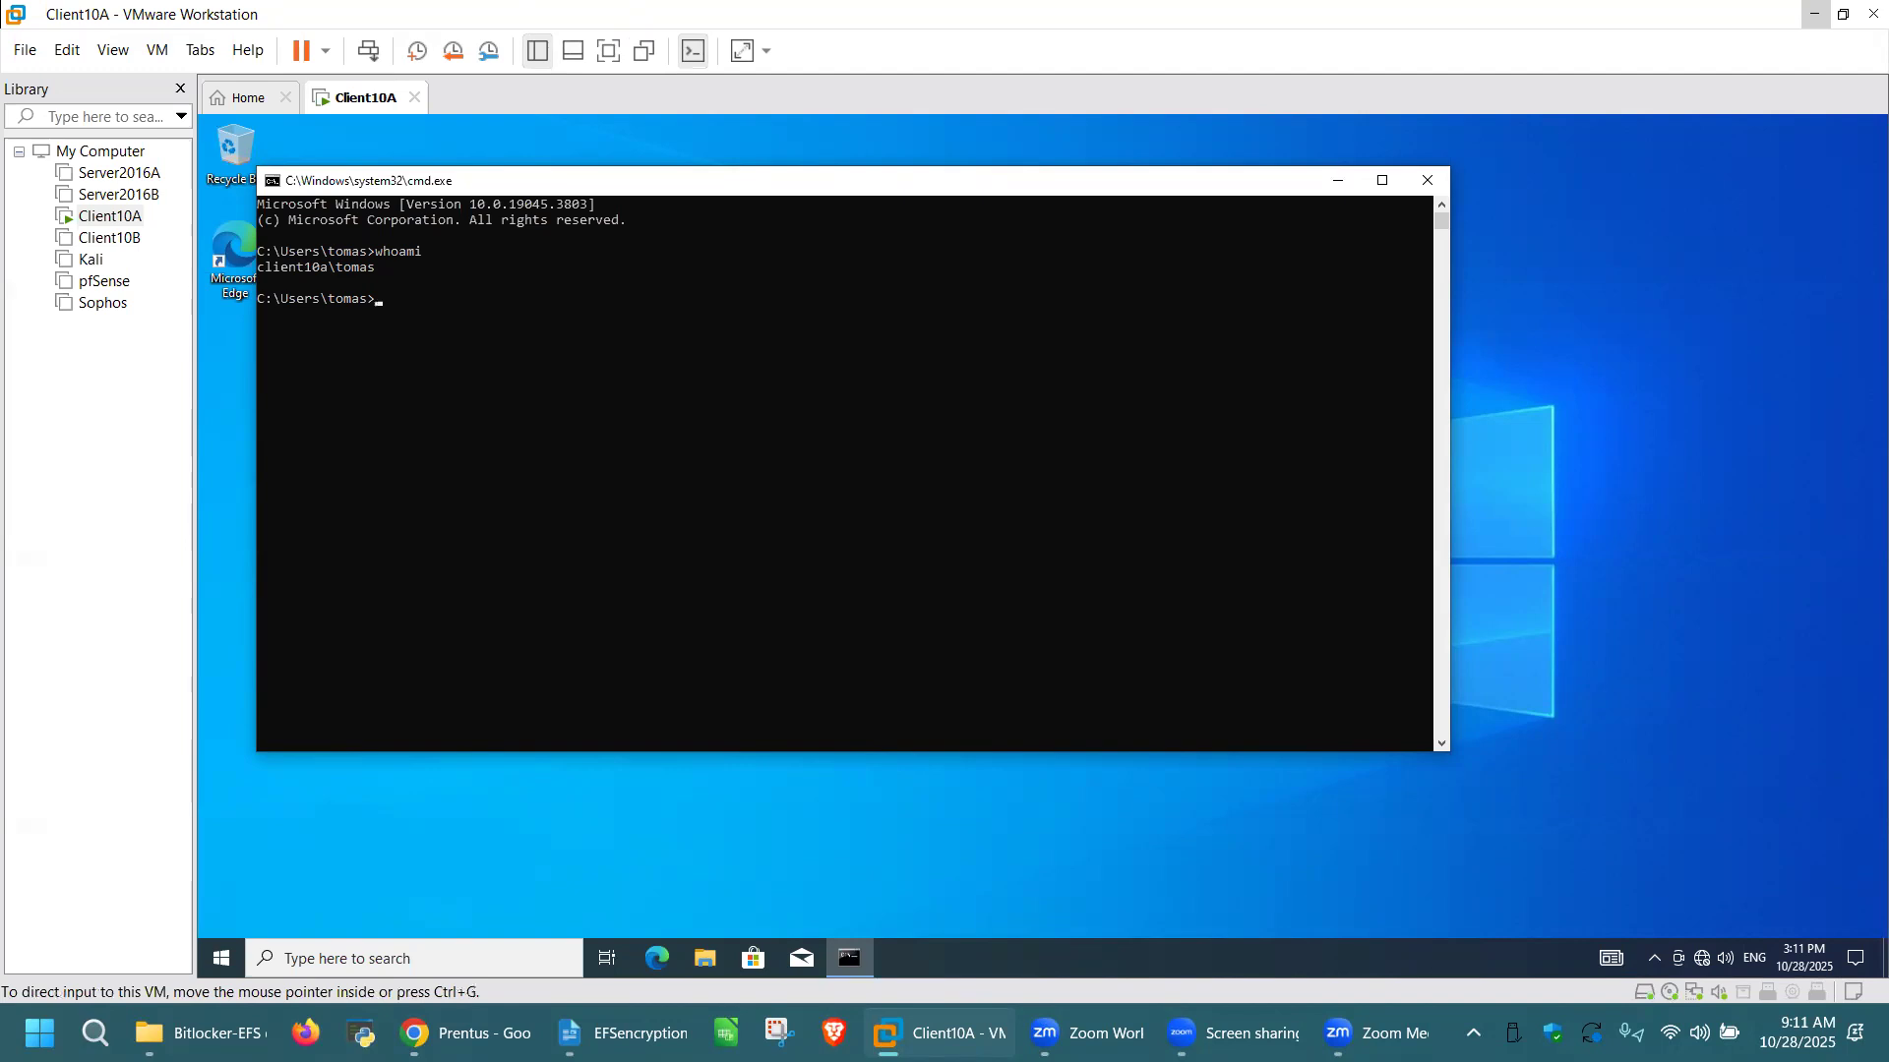
{"action": "left_click", "coordinate": [535, 640]}
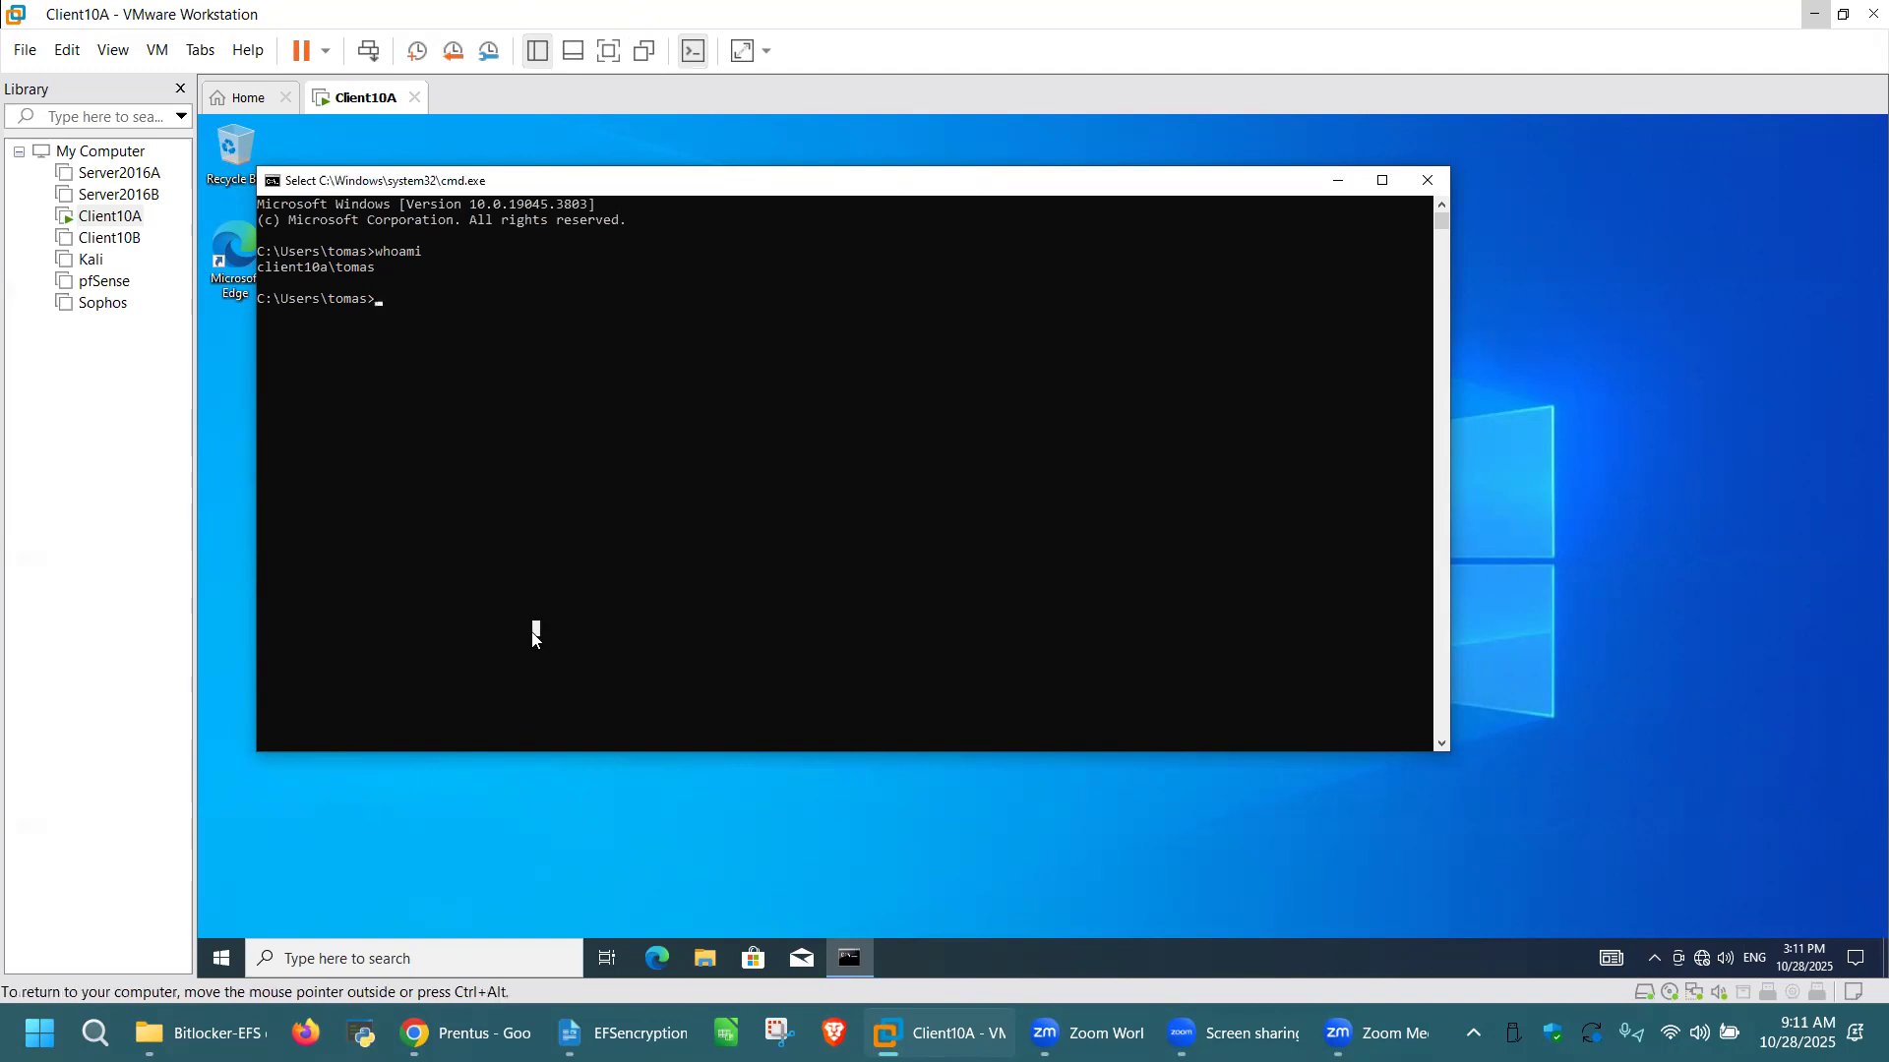
Step: Open Disk Management with diskmgmt.msc and maximize its window
{"action": "key", "text": "super+r"}
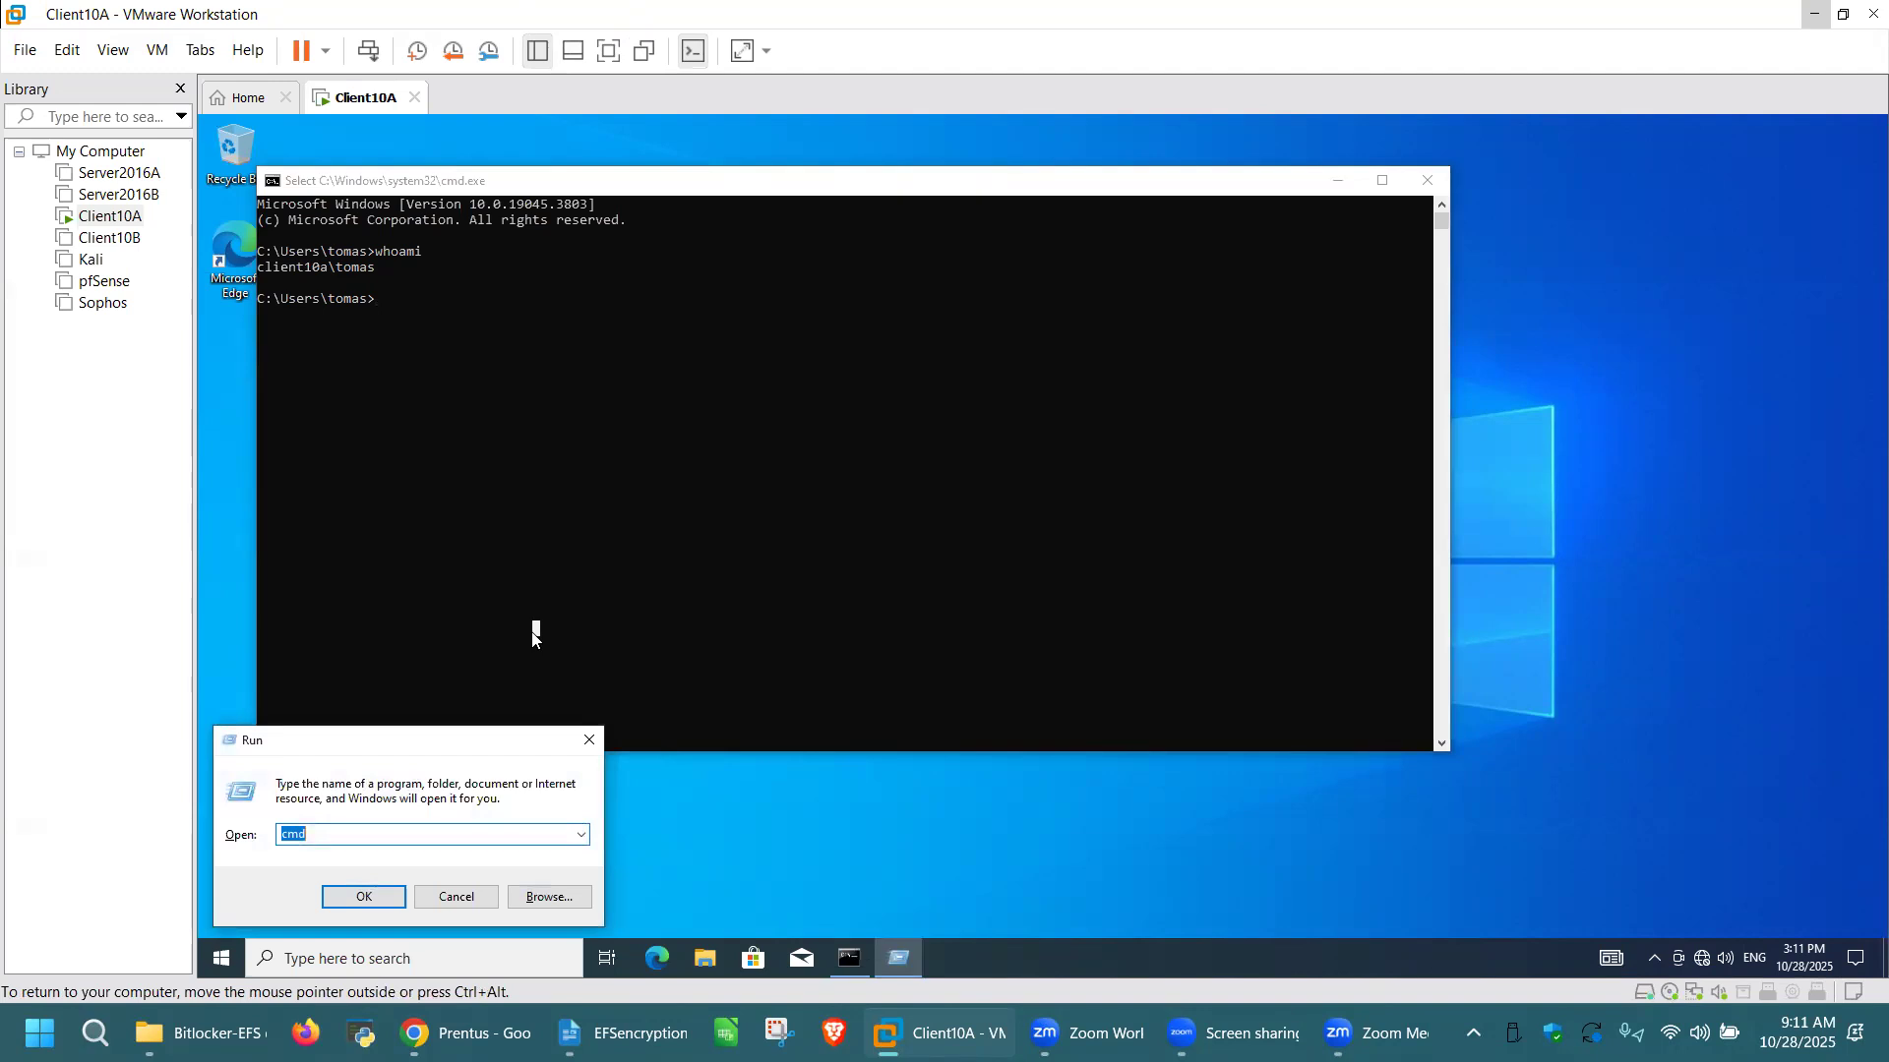
{"action": "type", "text": "diskmgmt.msc"}
{"action": "key", "text": "Return"}
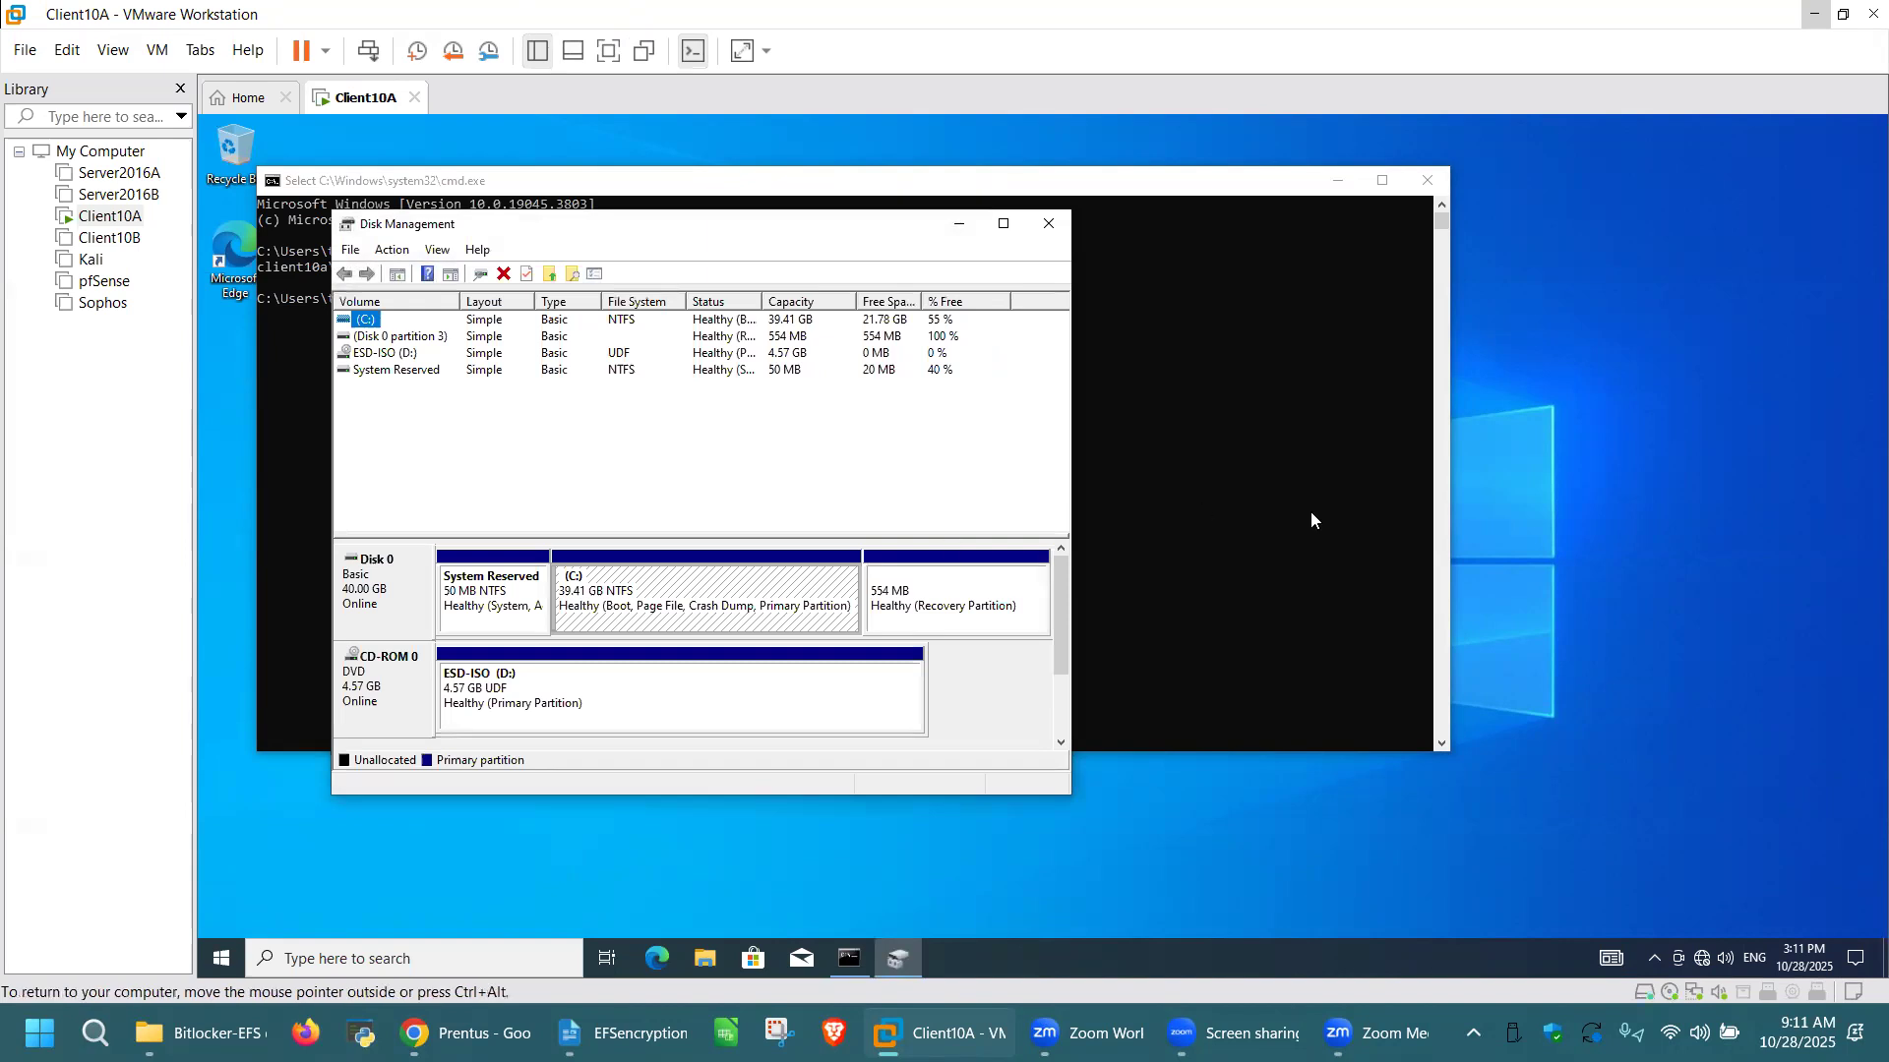
{"action": "left_click", "coordinate": [1002, 226]}
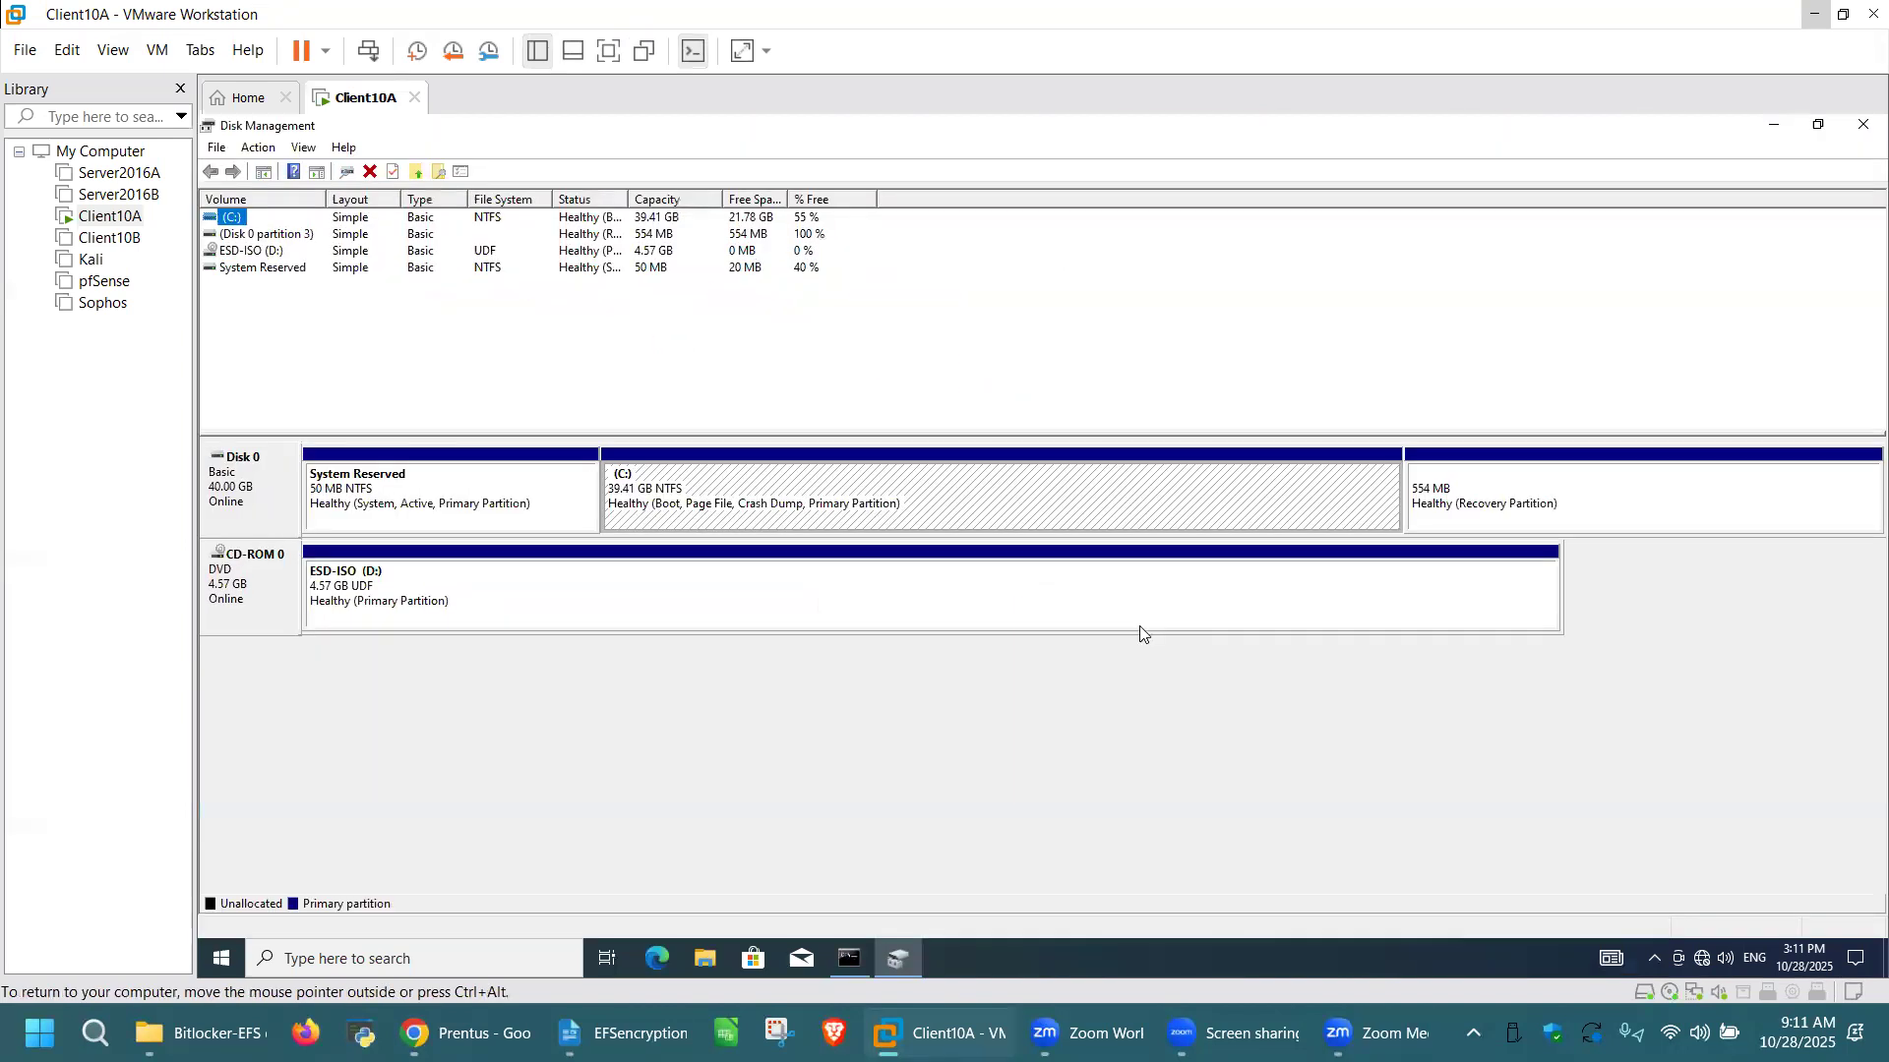
{"action": "left_click", "coordinate": [833, 713]}
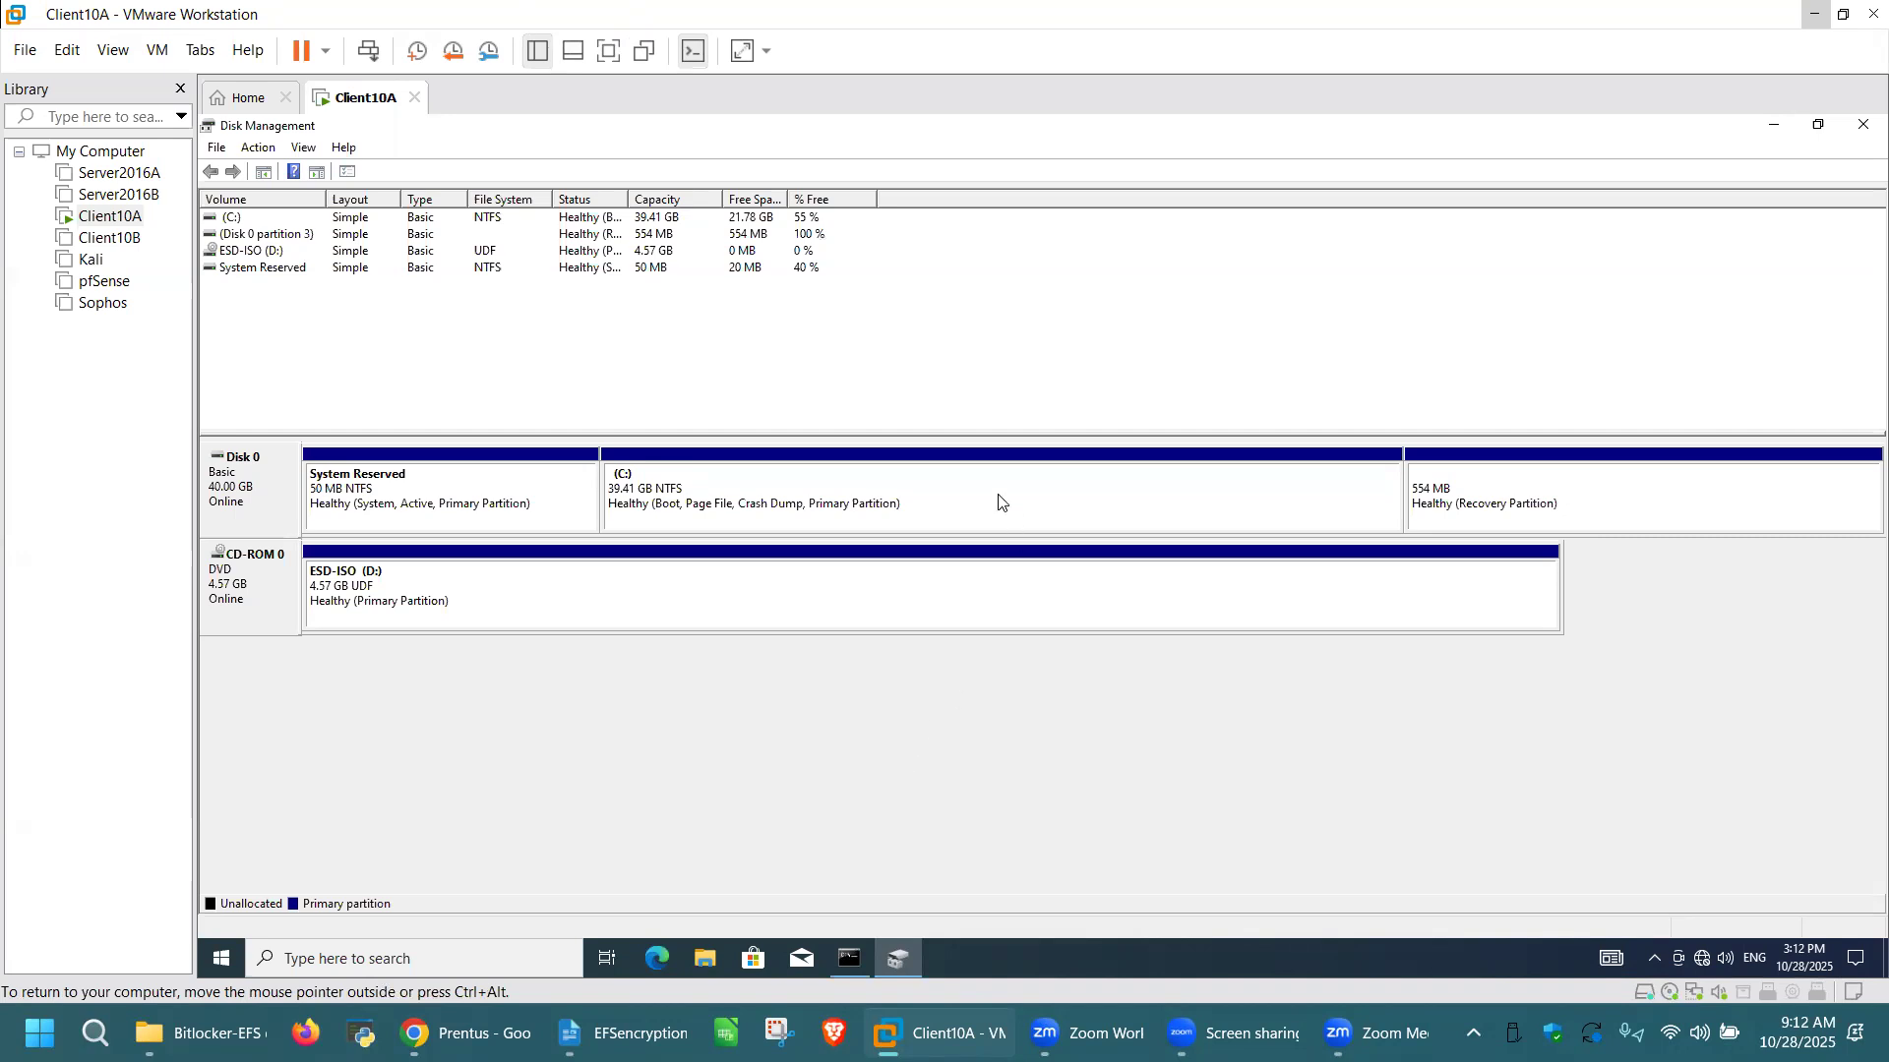
Step: Shrink the C: volume on Disk 0 by 3072 MB
{"action": "left_click", "coordinate": [951, 505]}
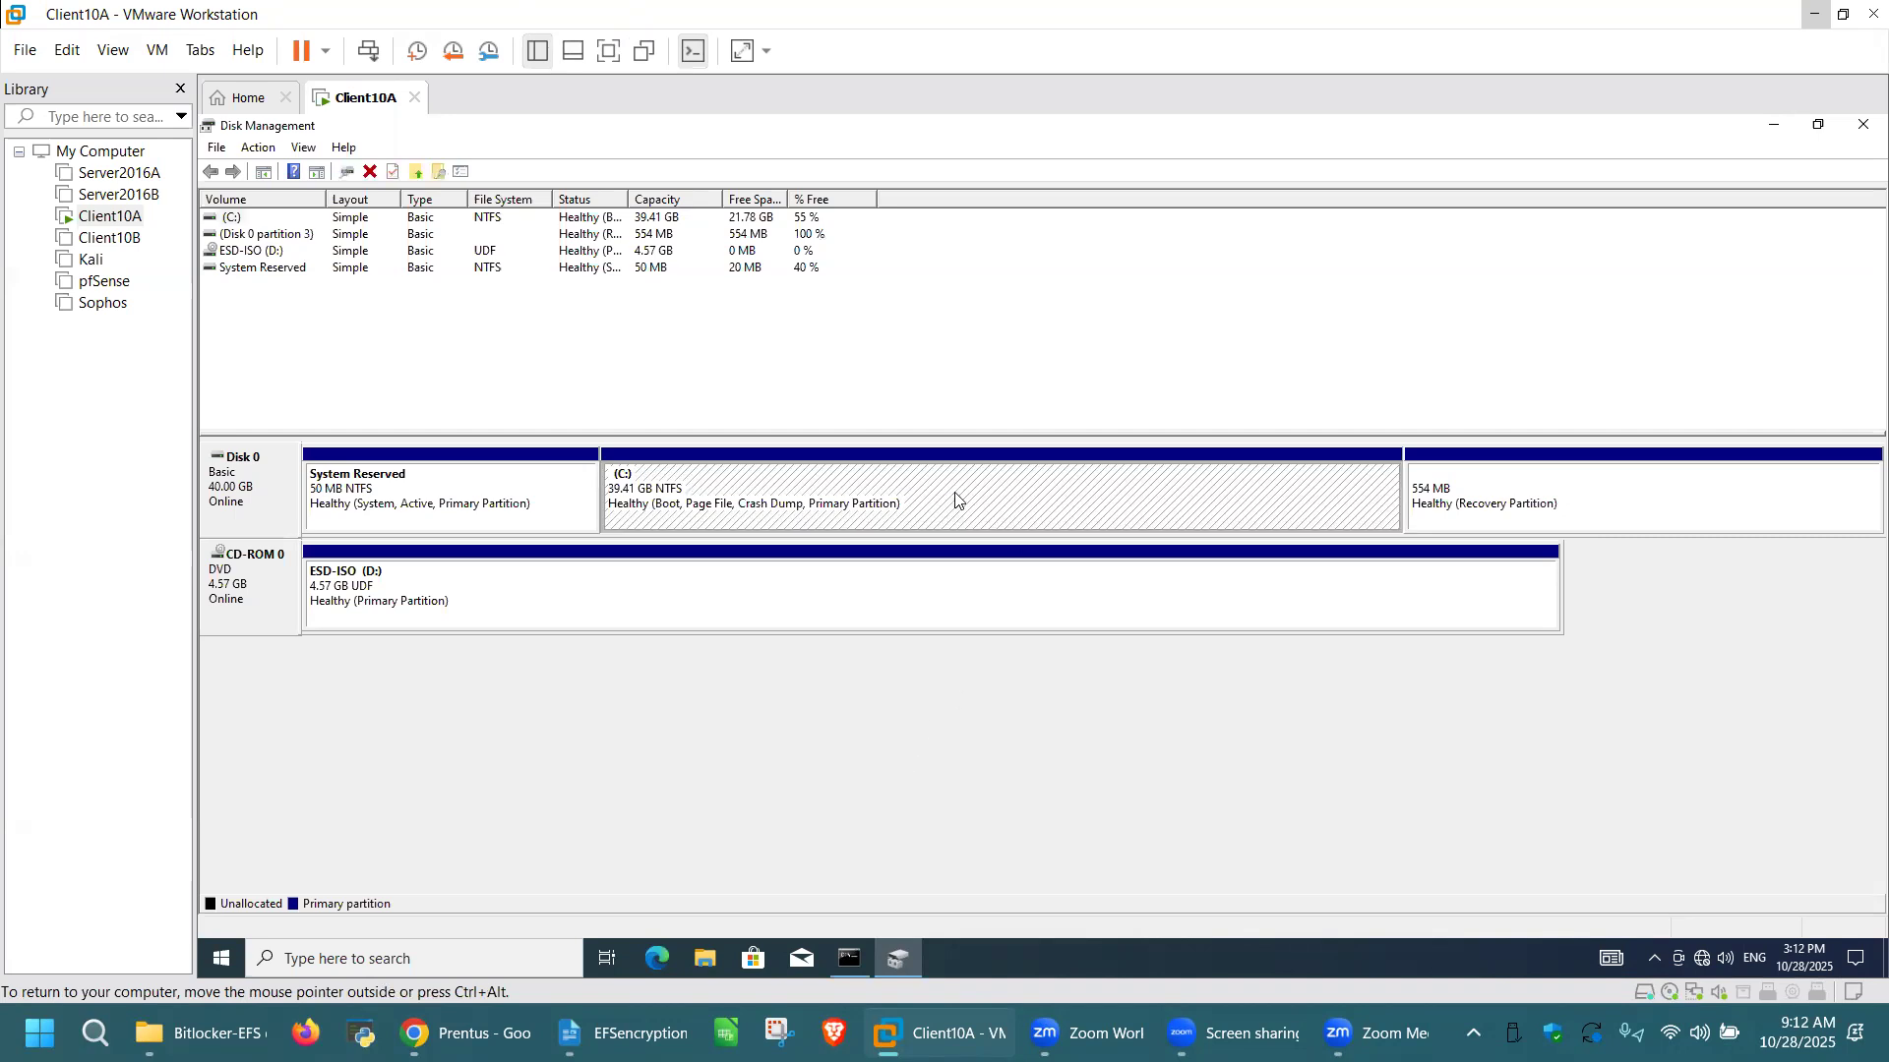
{"action": "right_click", "coordinate": [954, 498]}
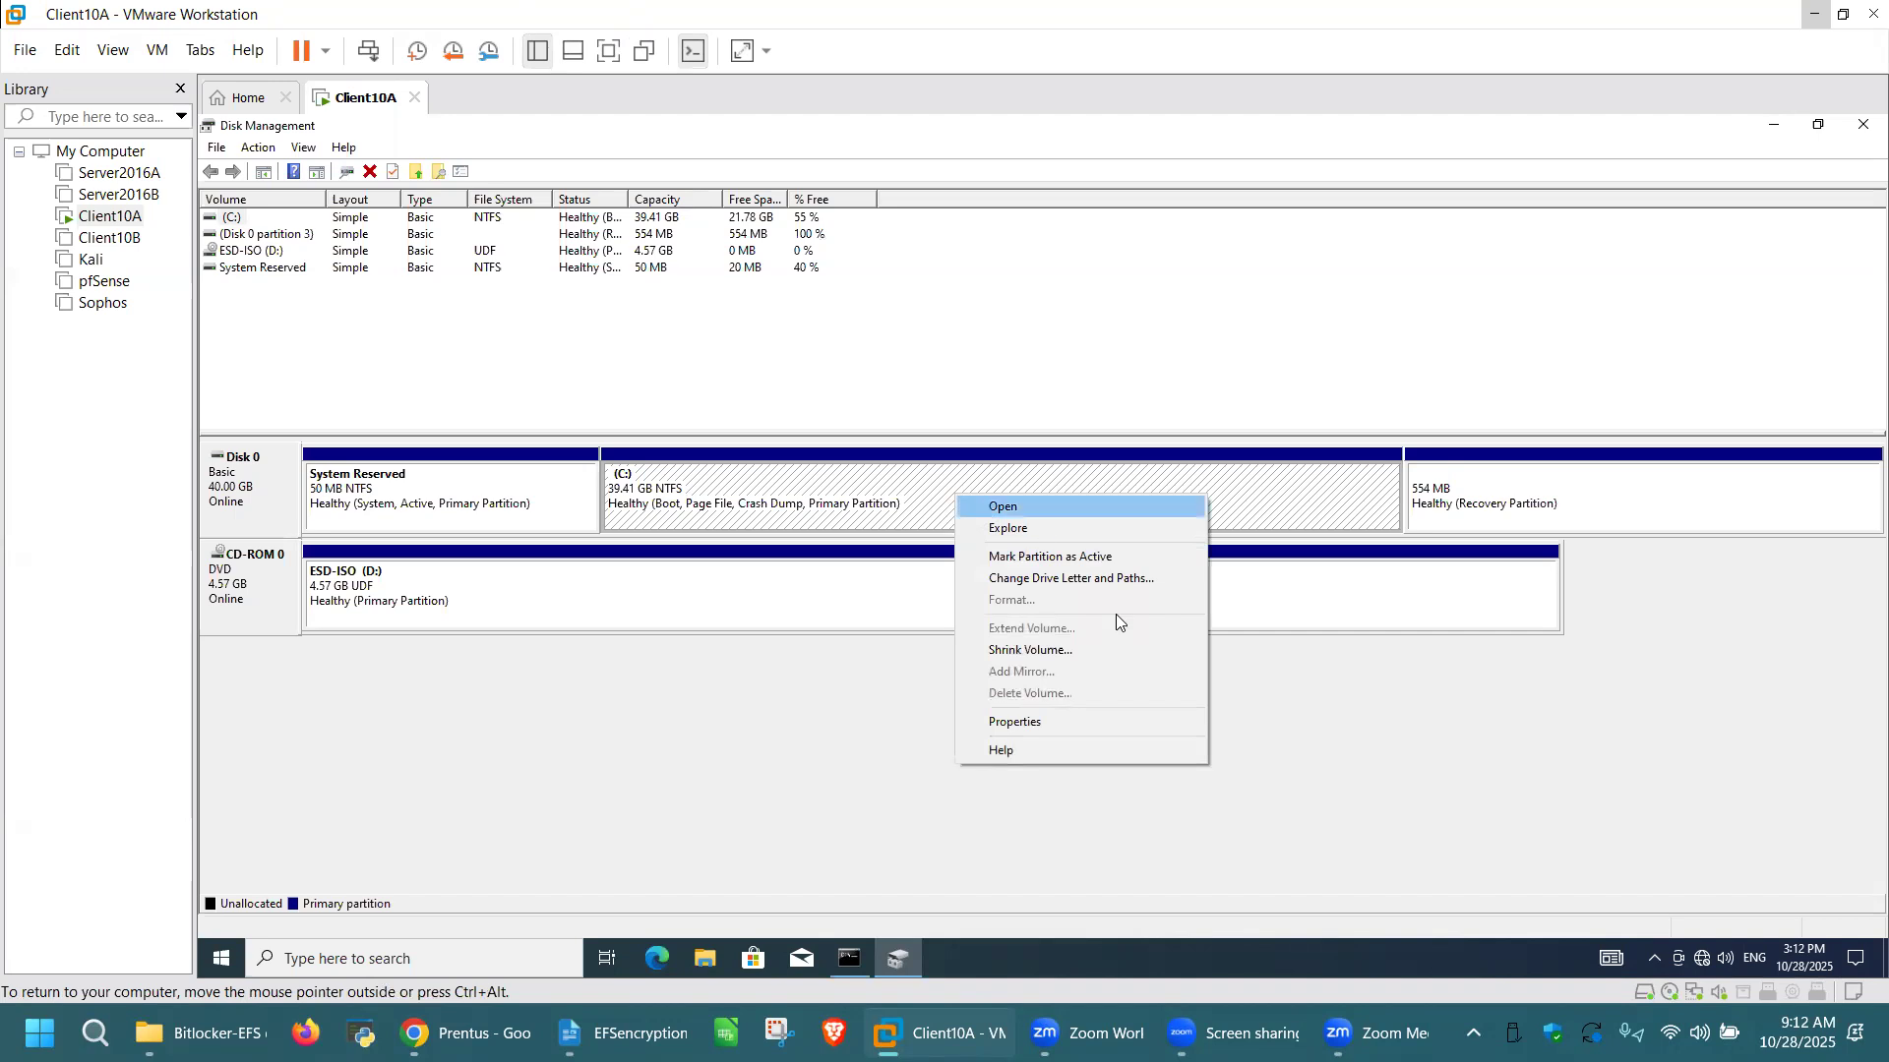
{"action": "left_click", "coordinate": [1072, 649]}
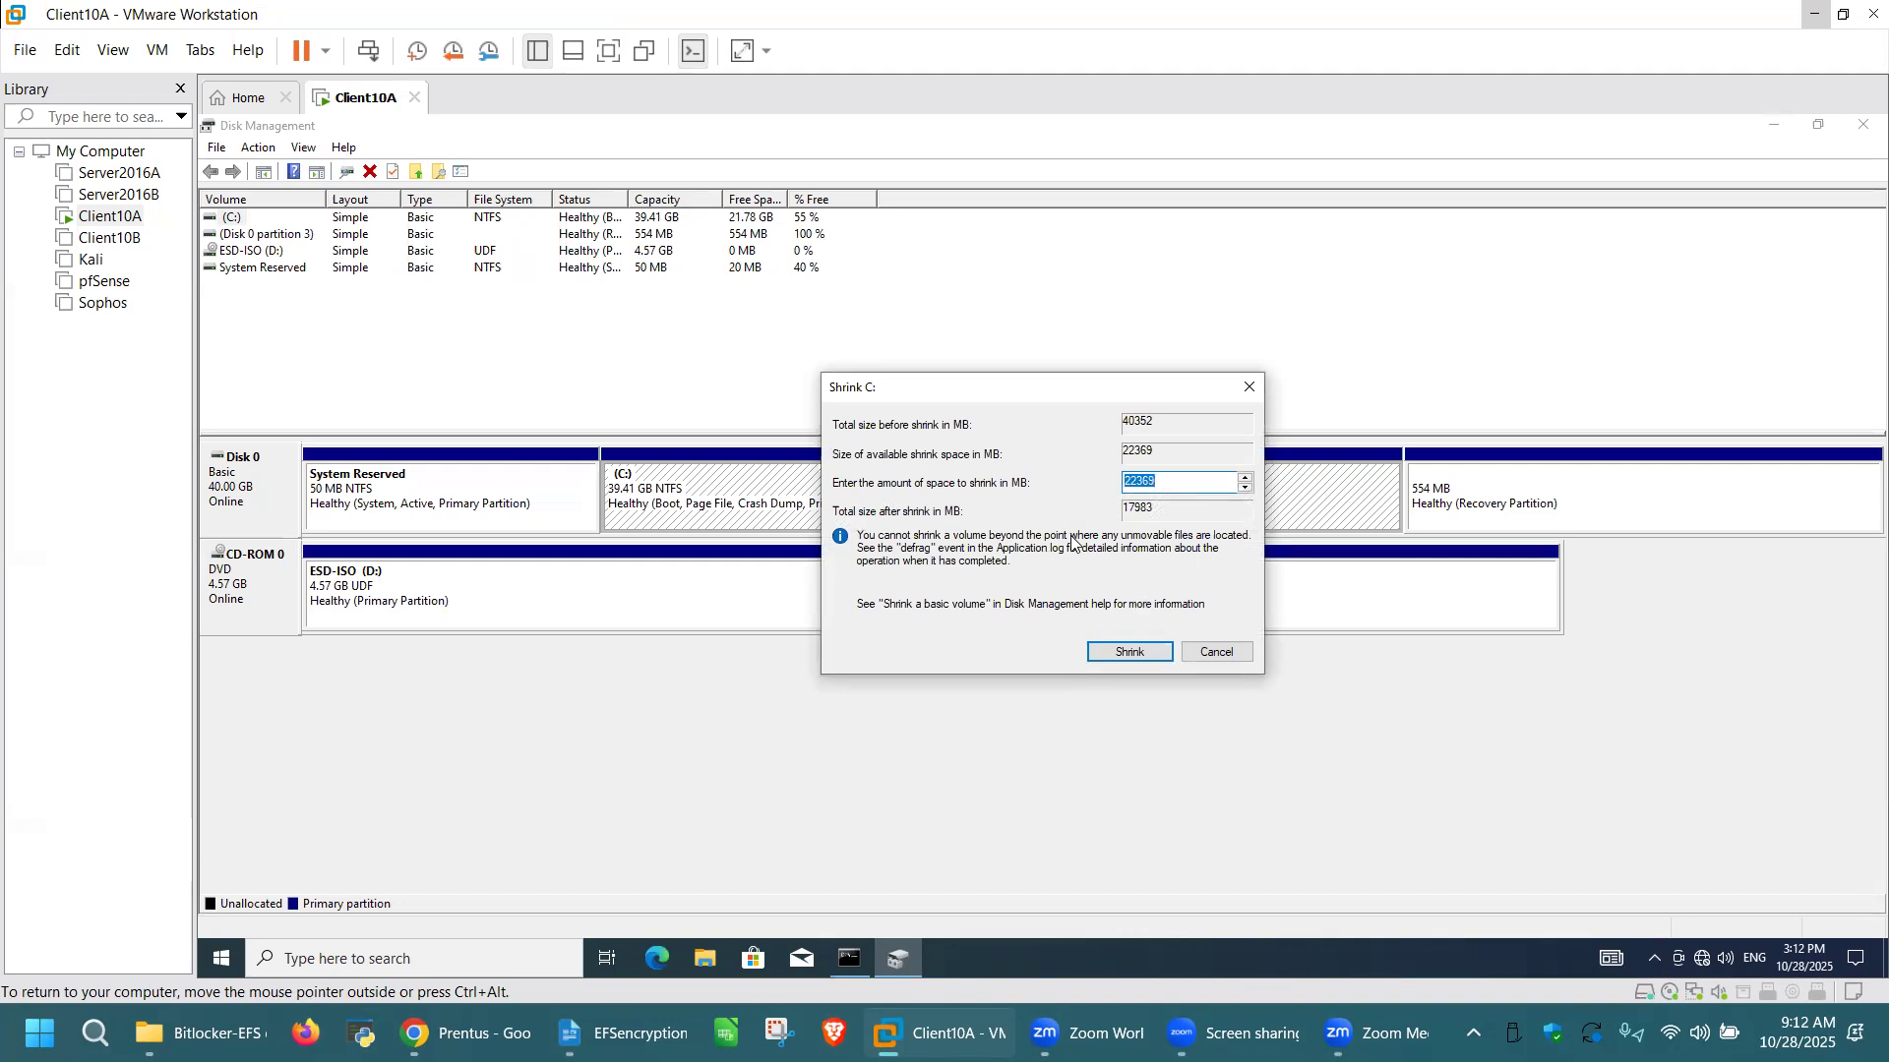
{"action": "key", "text": "BackSpace"}
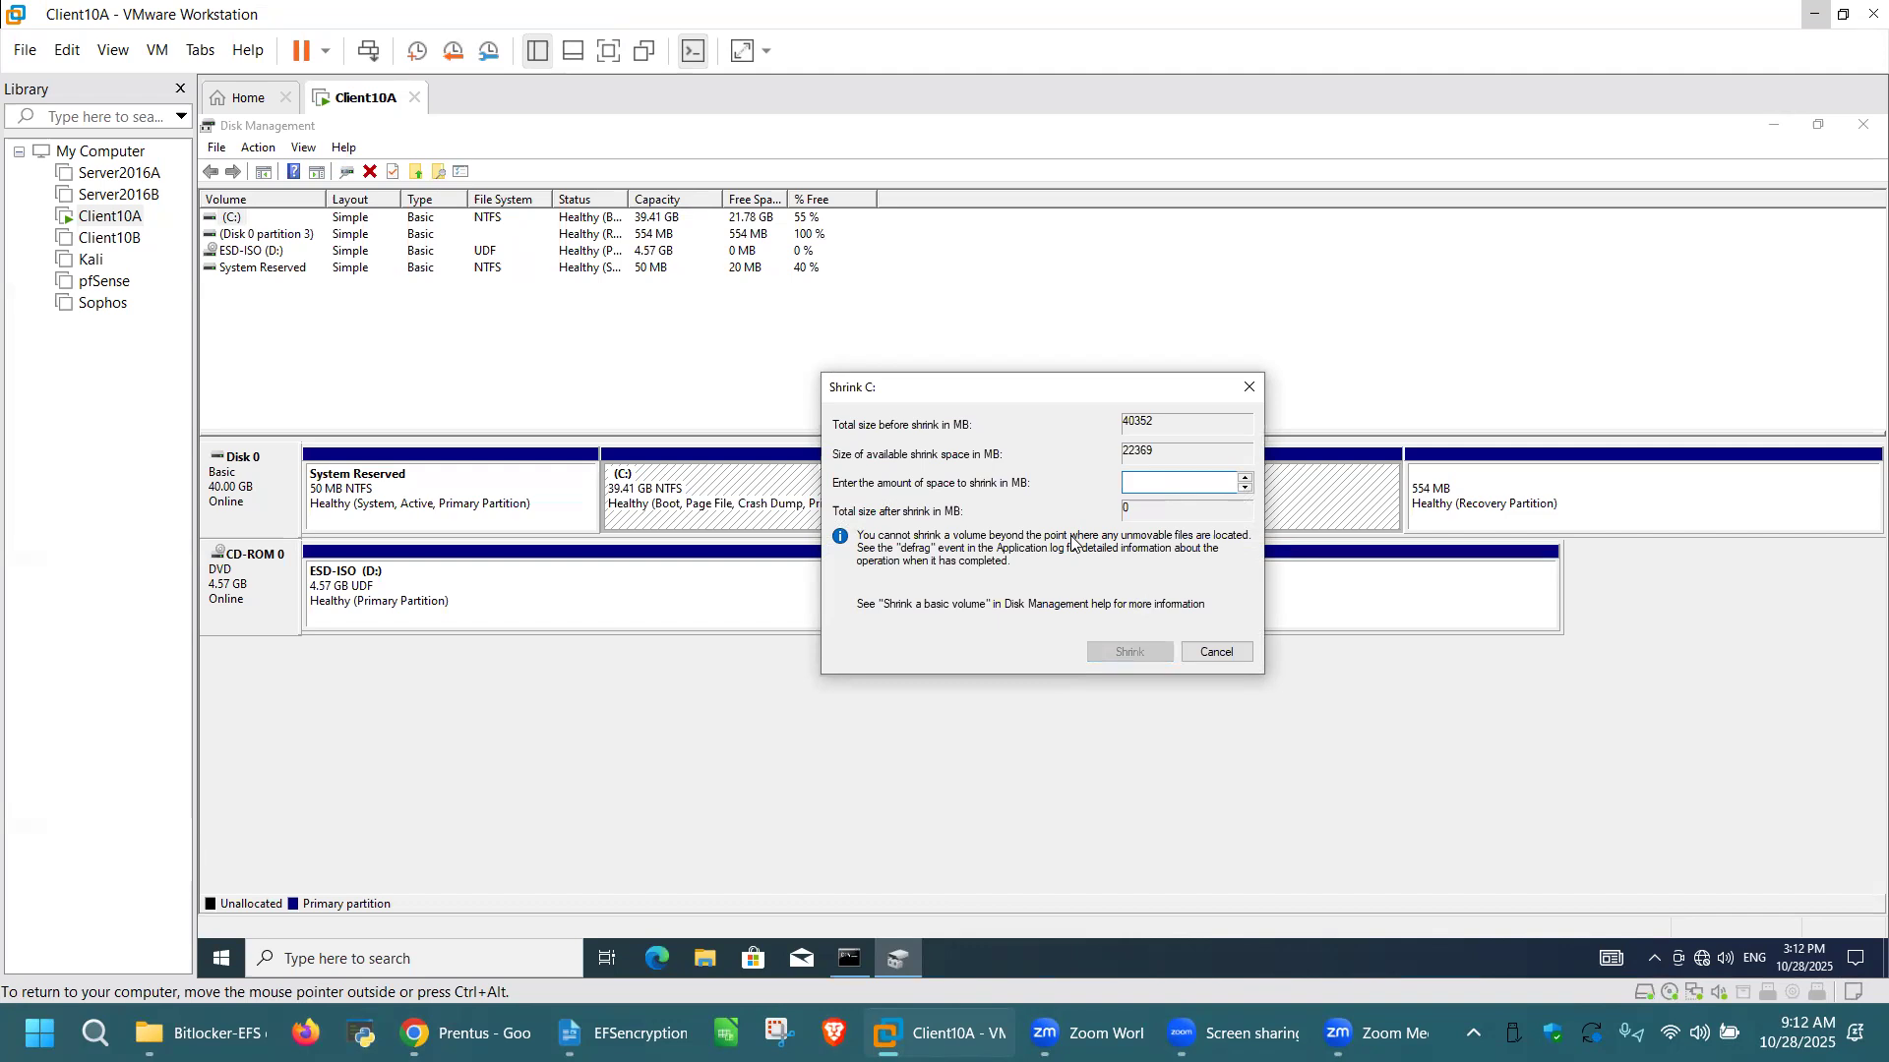
{"action": "type", "text": "3072"}
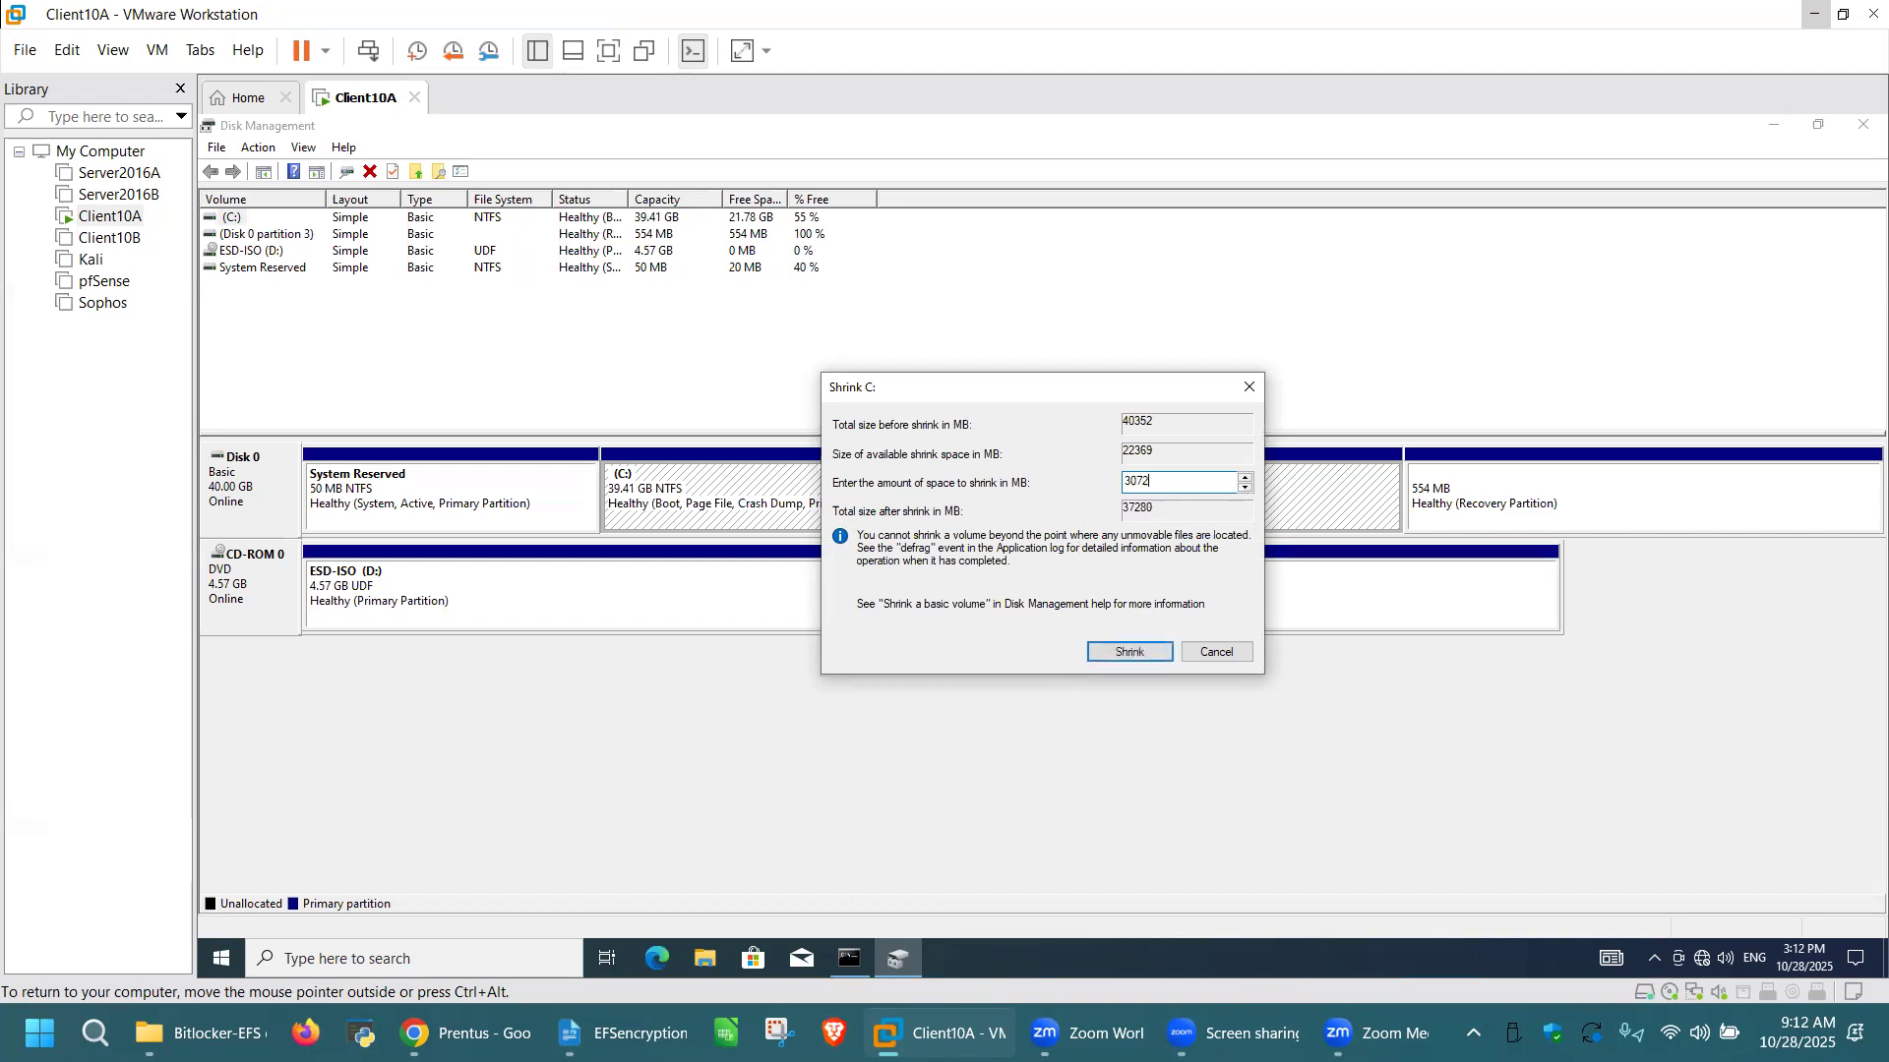
{"action": "left_click", "coordinate": [1129, 652]}
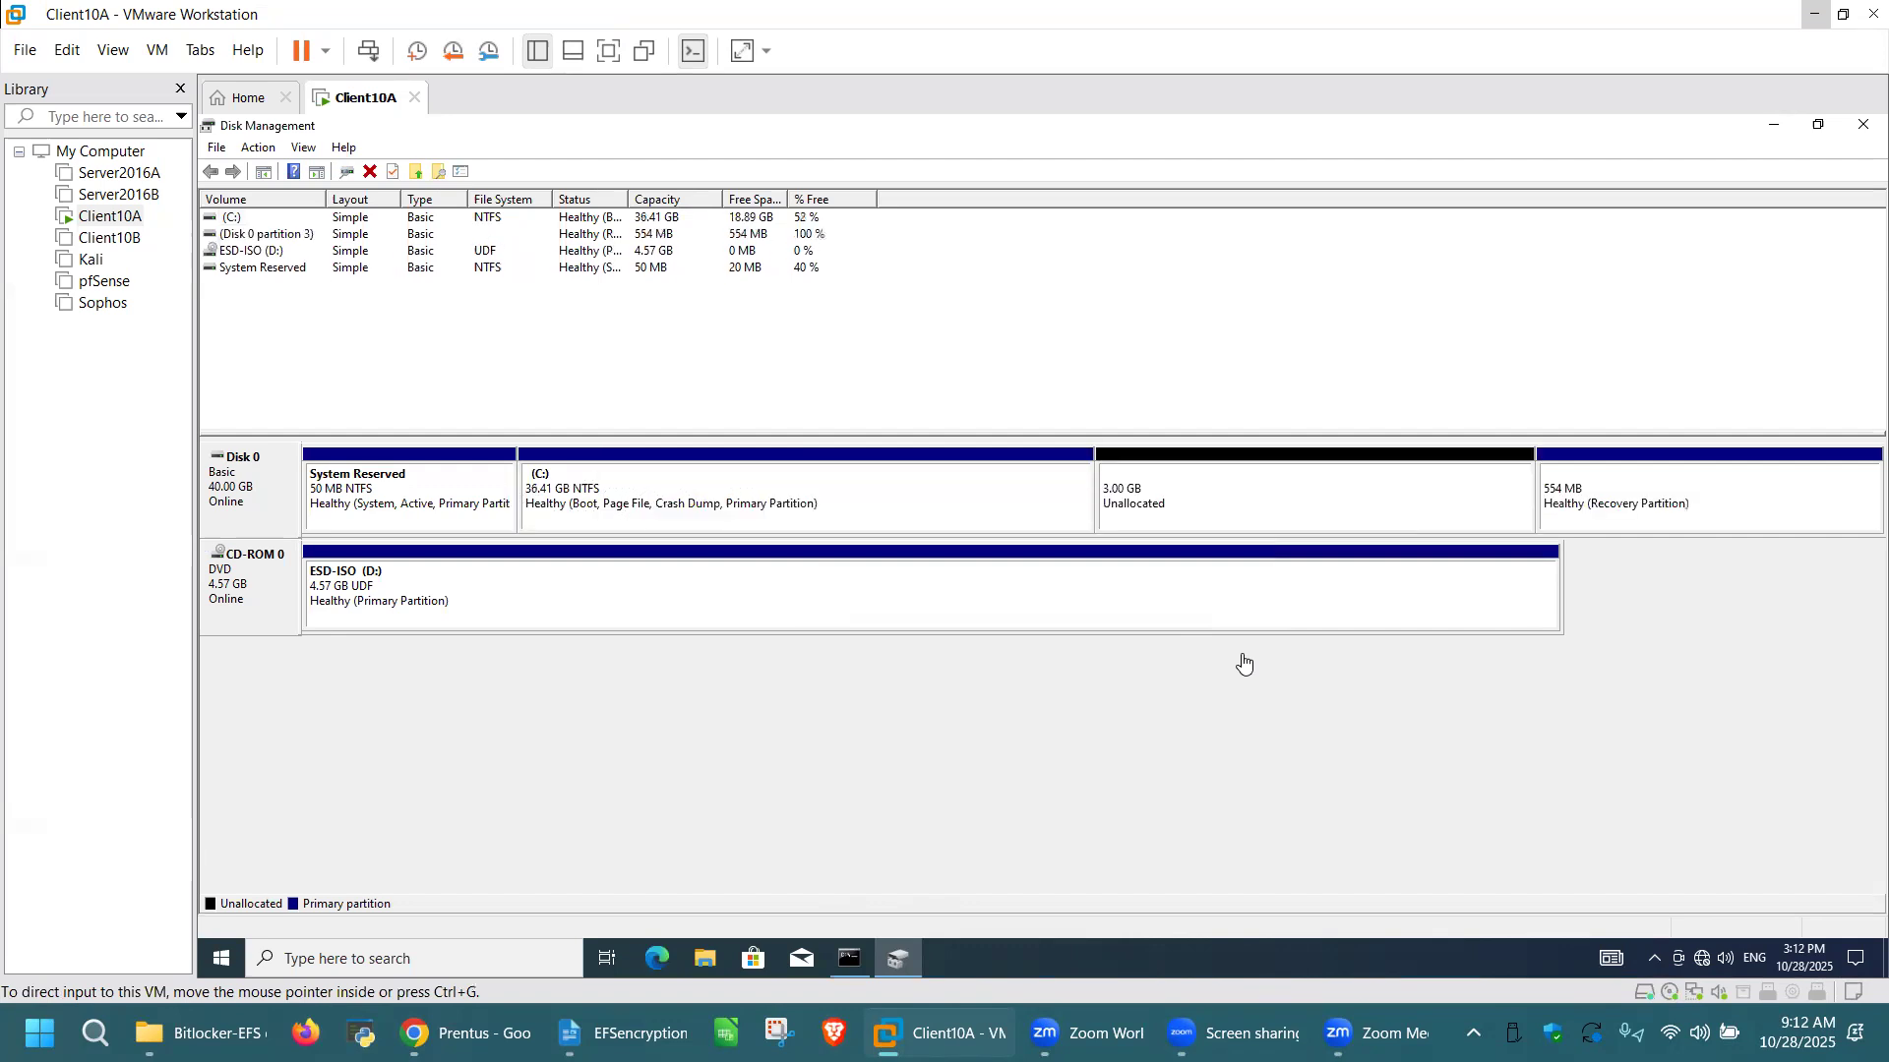
Step: Create a simple NTFS volume with the default settings in Disk 0's unallocated space, then close Disk Management and the Command Prompt
{"action": "right_click", "coordinate": [1249, 501]}
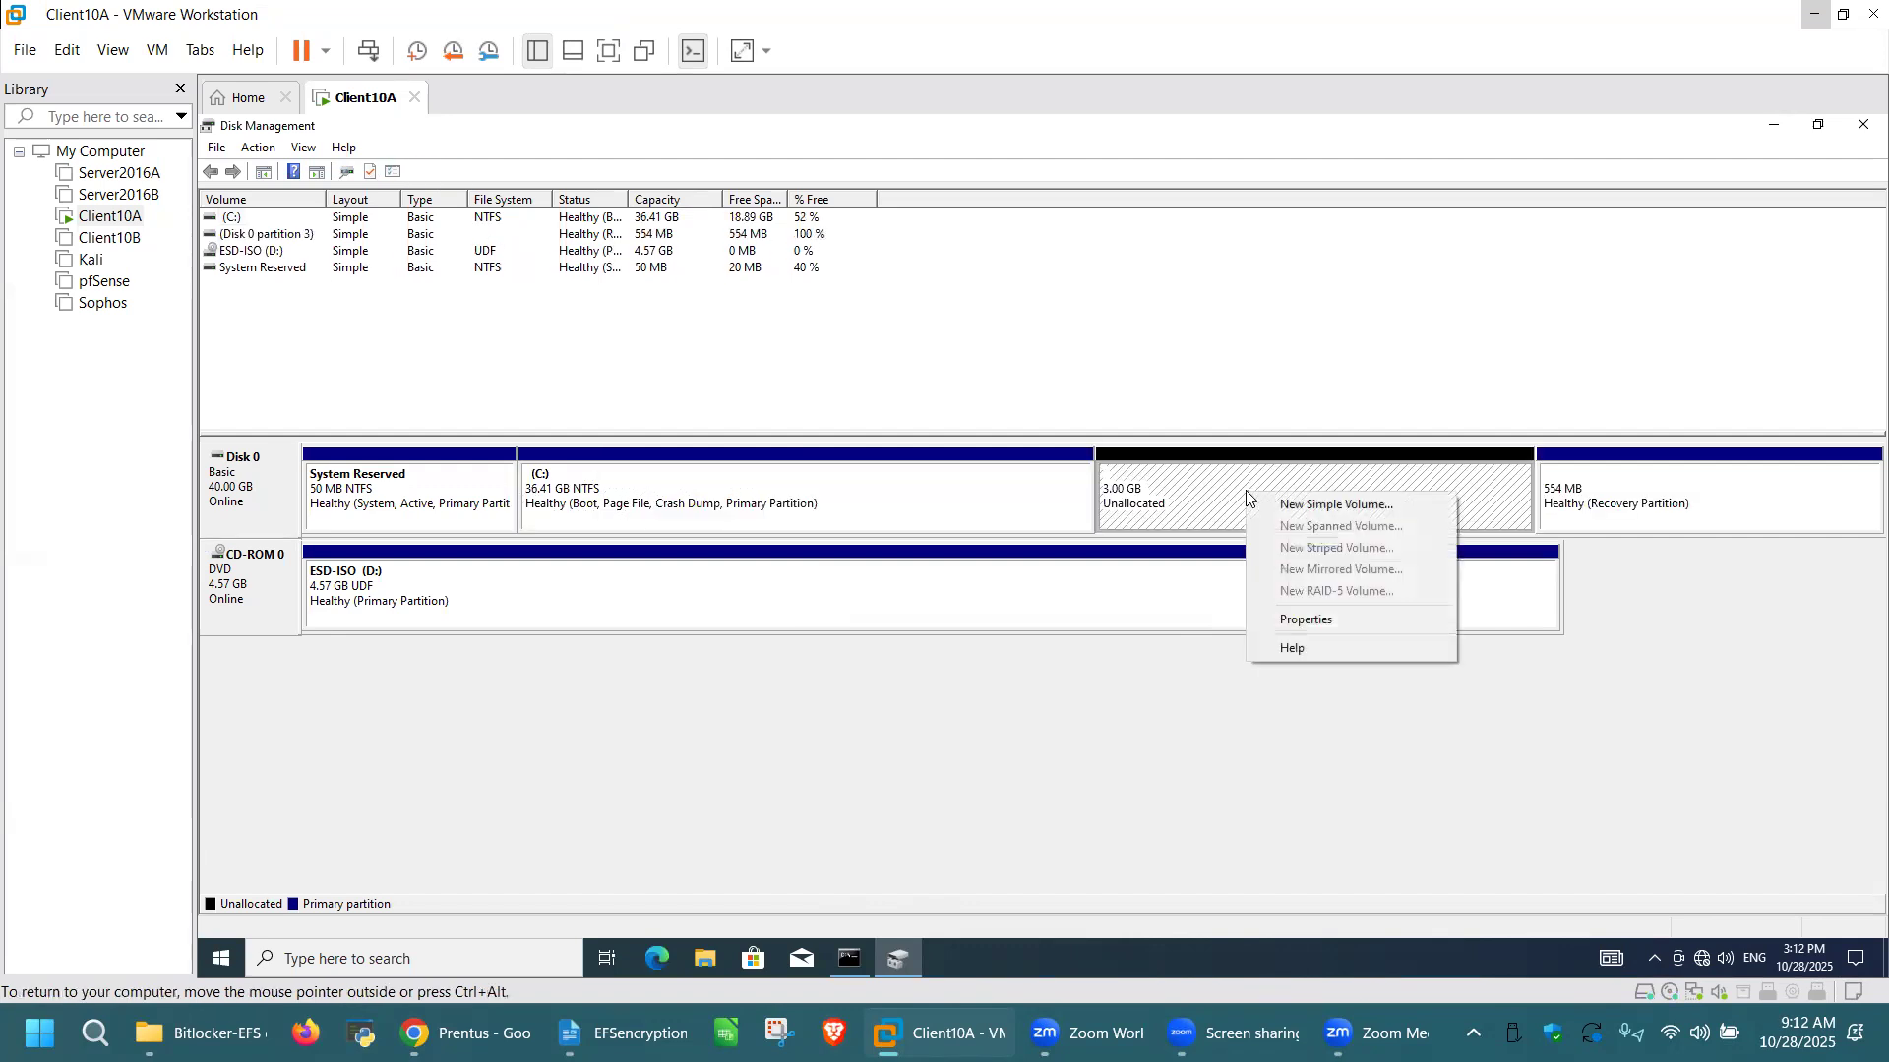
{"action": "left_click", "coordinate": [1361, 506]}
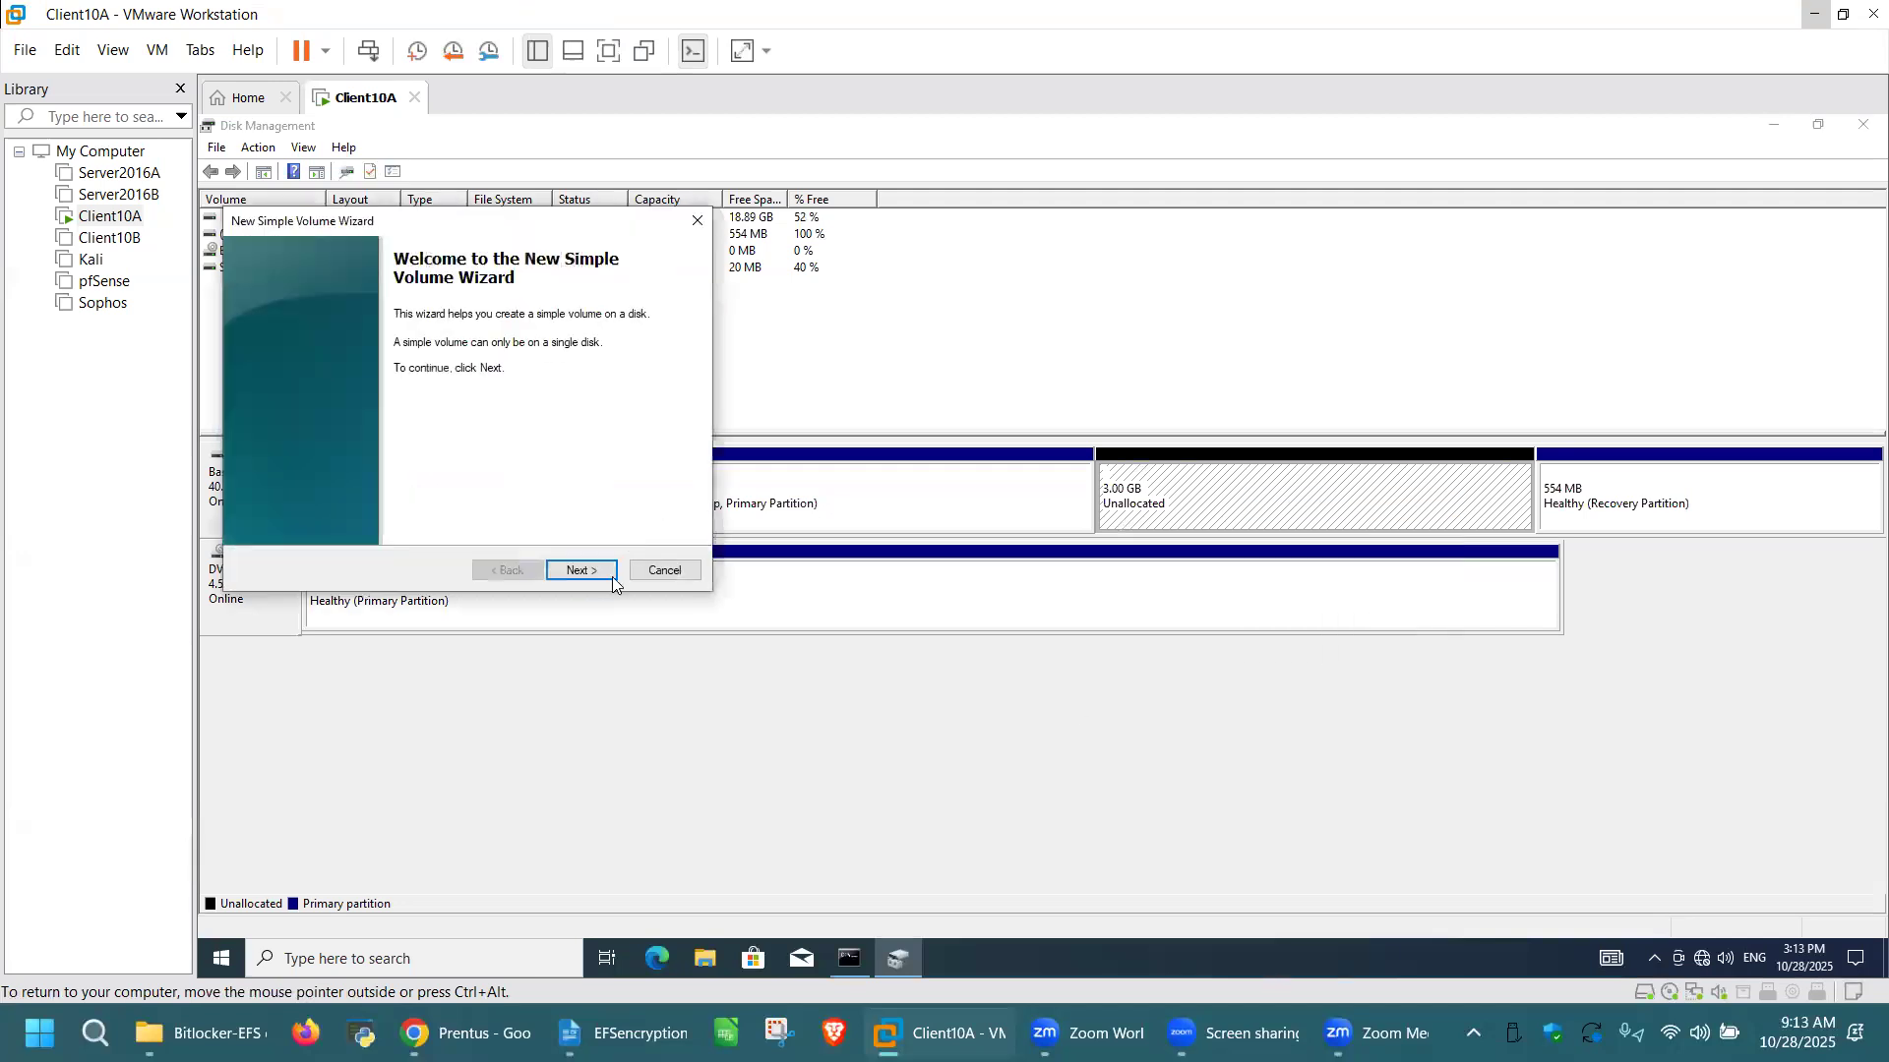
{"action": "left_click", "coordinate": [595, 572]}
{"action": "left_click", "coordinate": [595, 572]}
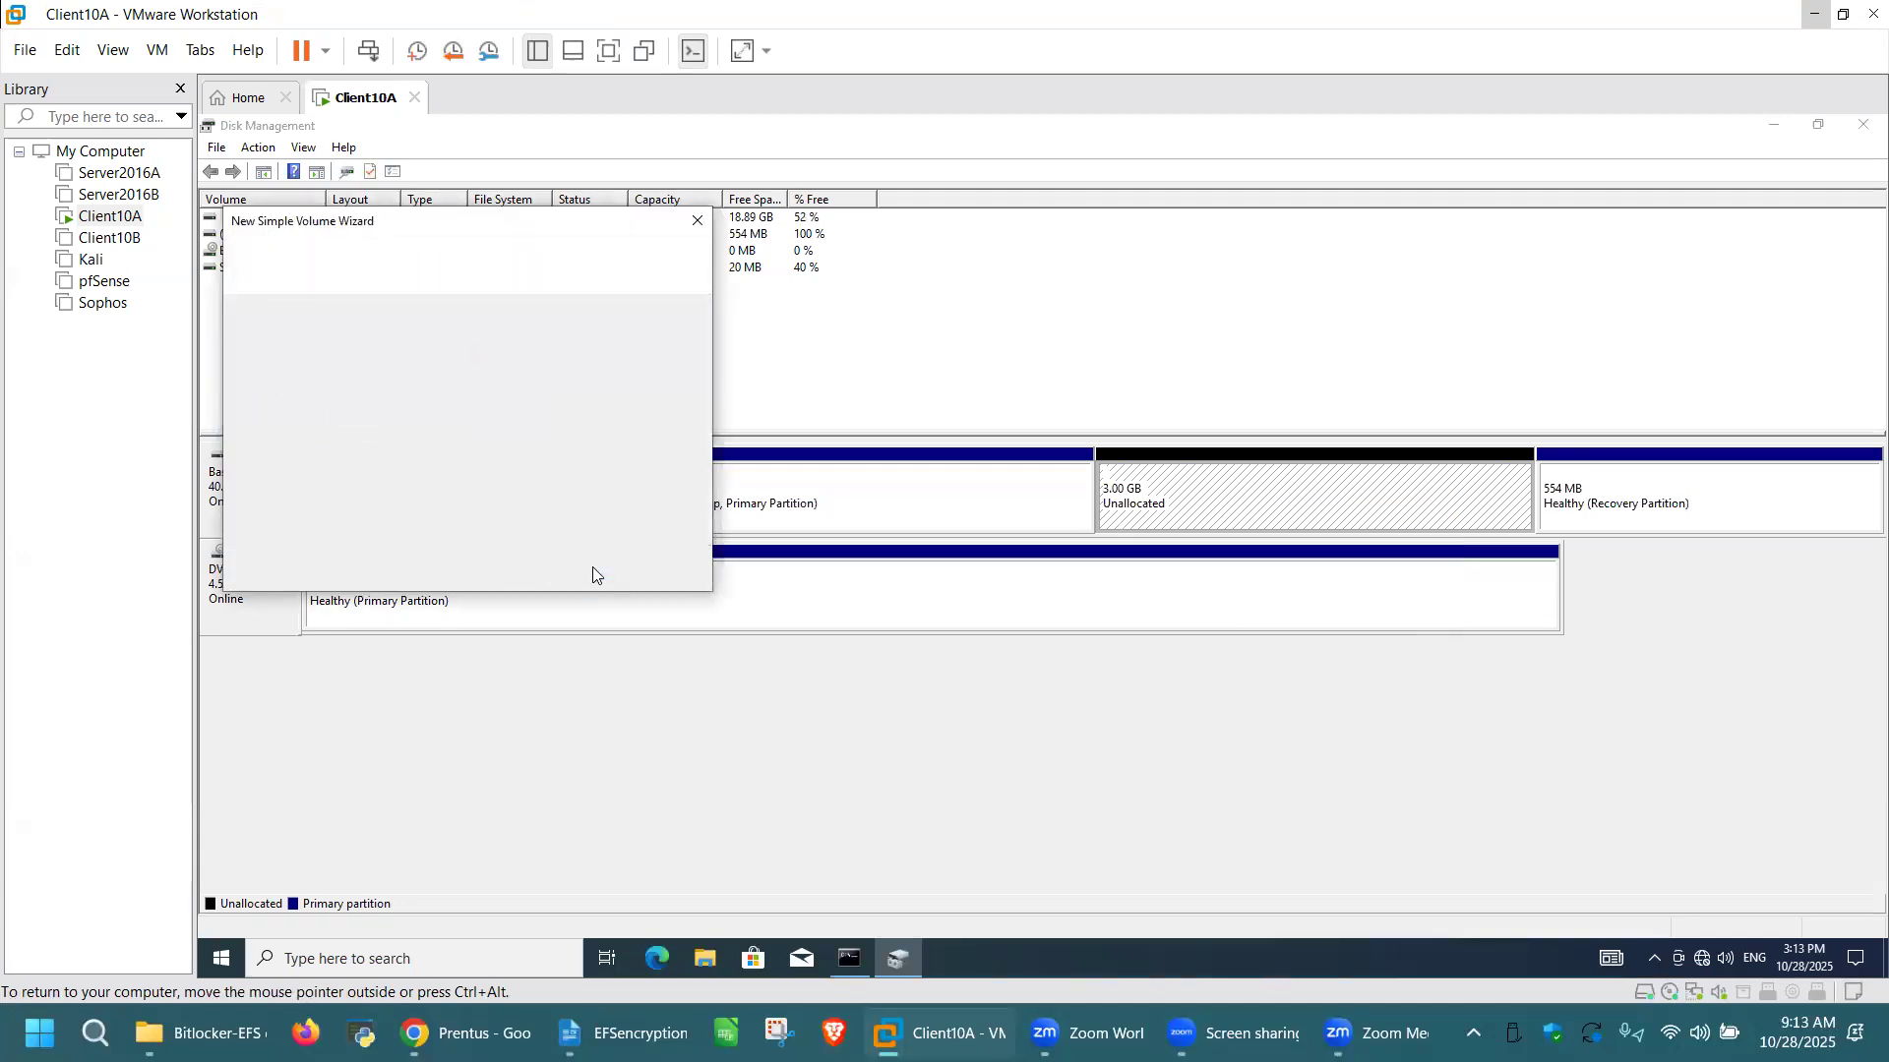
{"action": "left_click", "coordinate": [595, 571]}
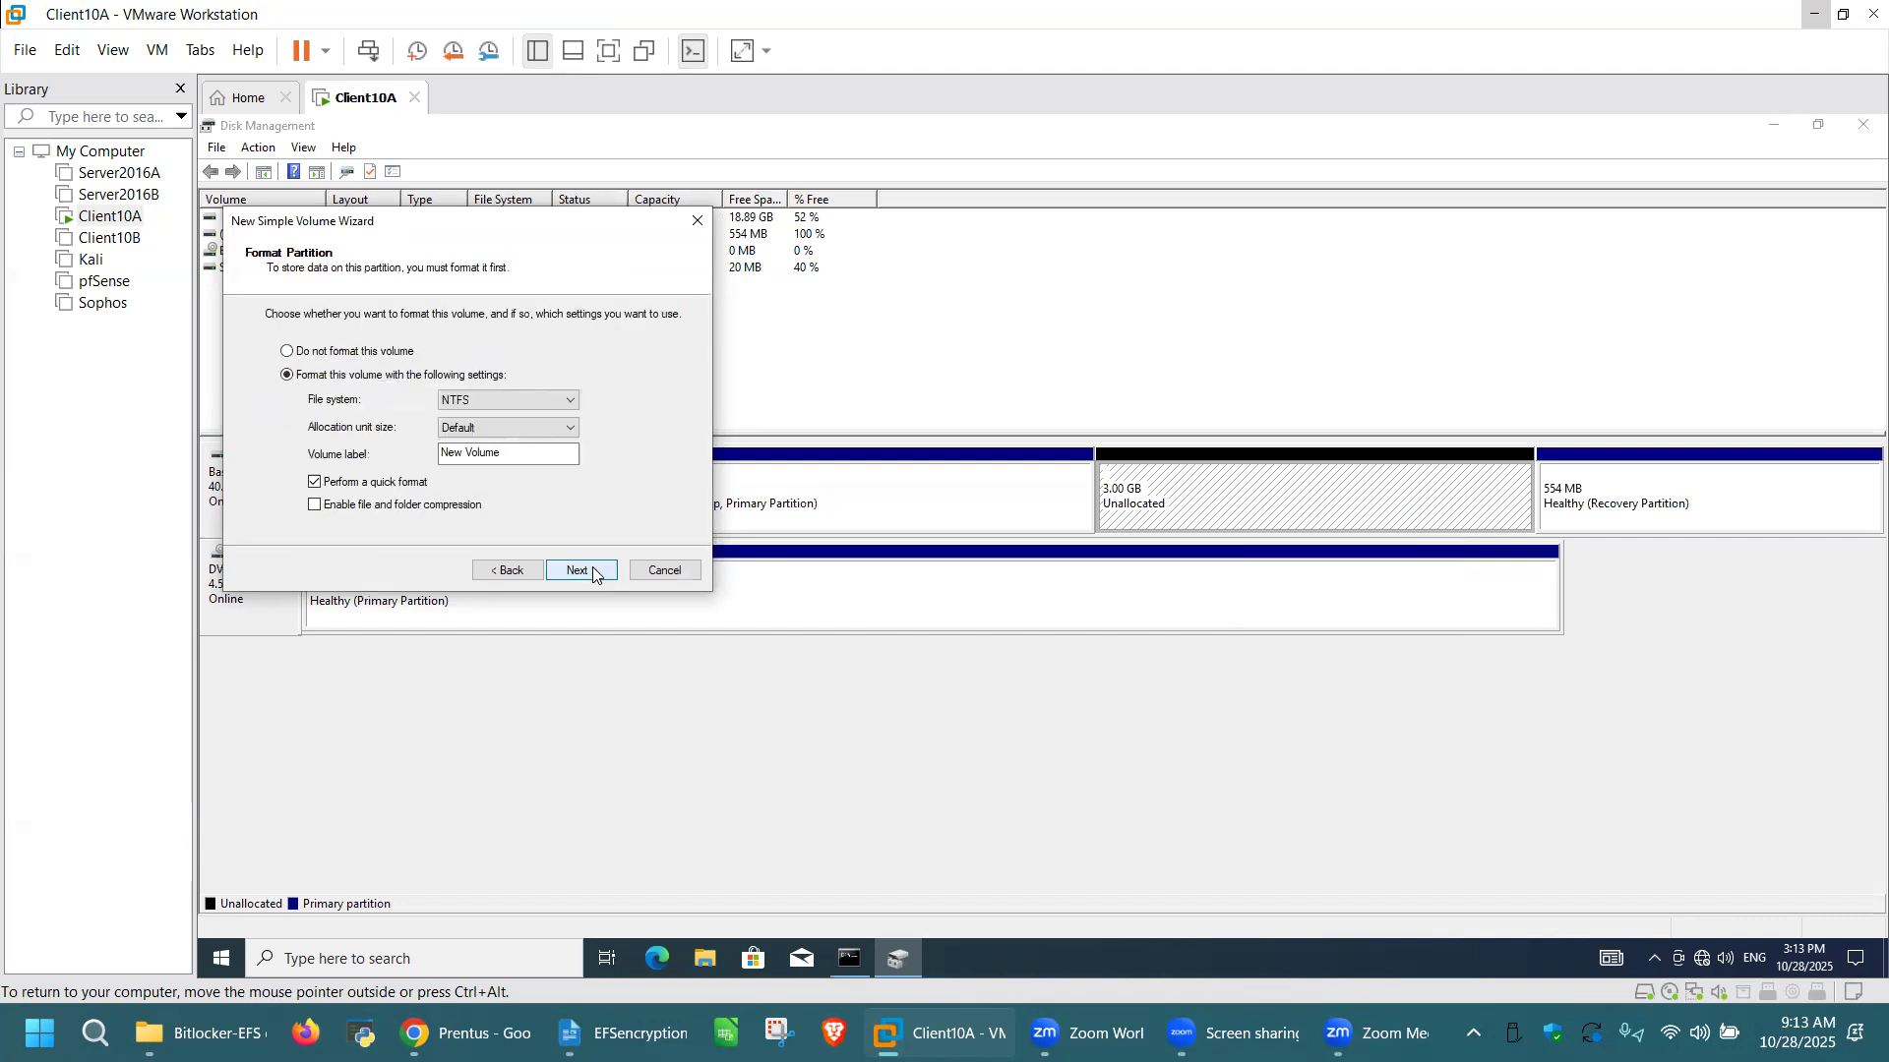
{"action": "left_click", "coordinate": [595, 571]}
{"action": "left_click", "coordinate": [595, 571]}
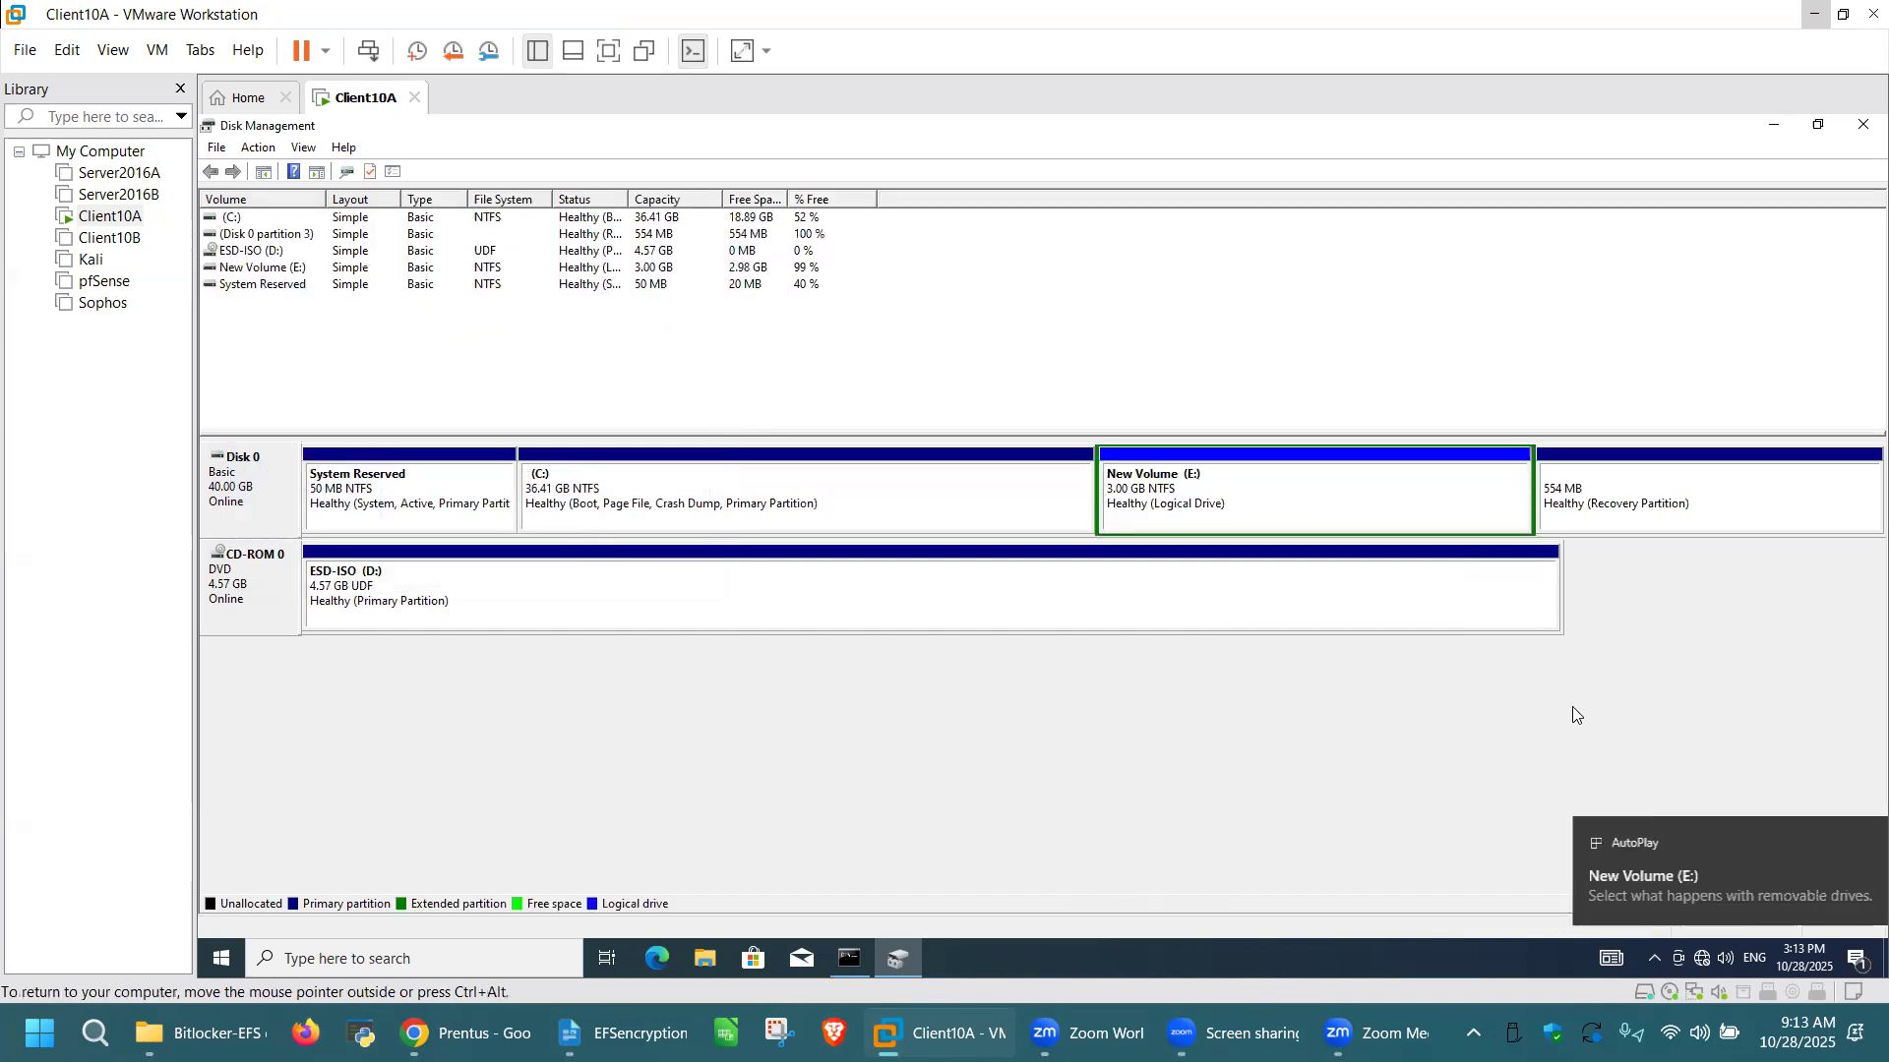
{"action": "left_click", "coordinate": [1861, 132]}
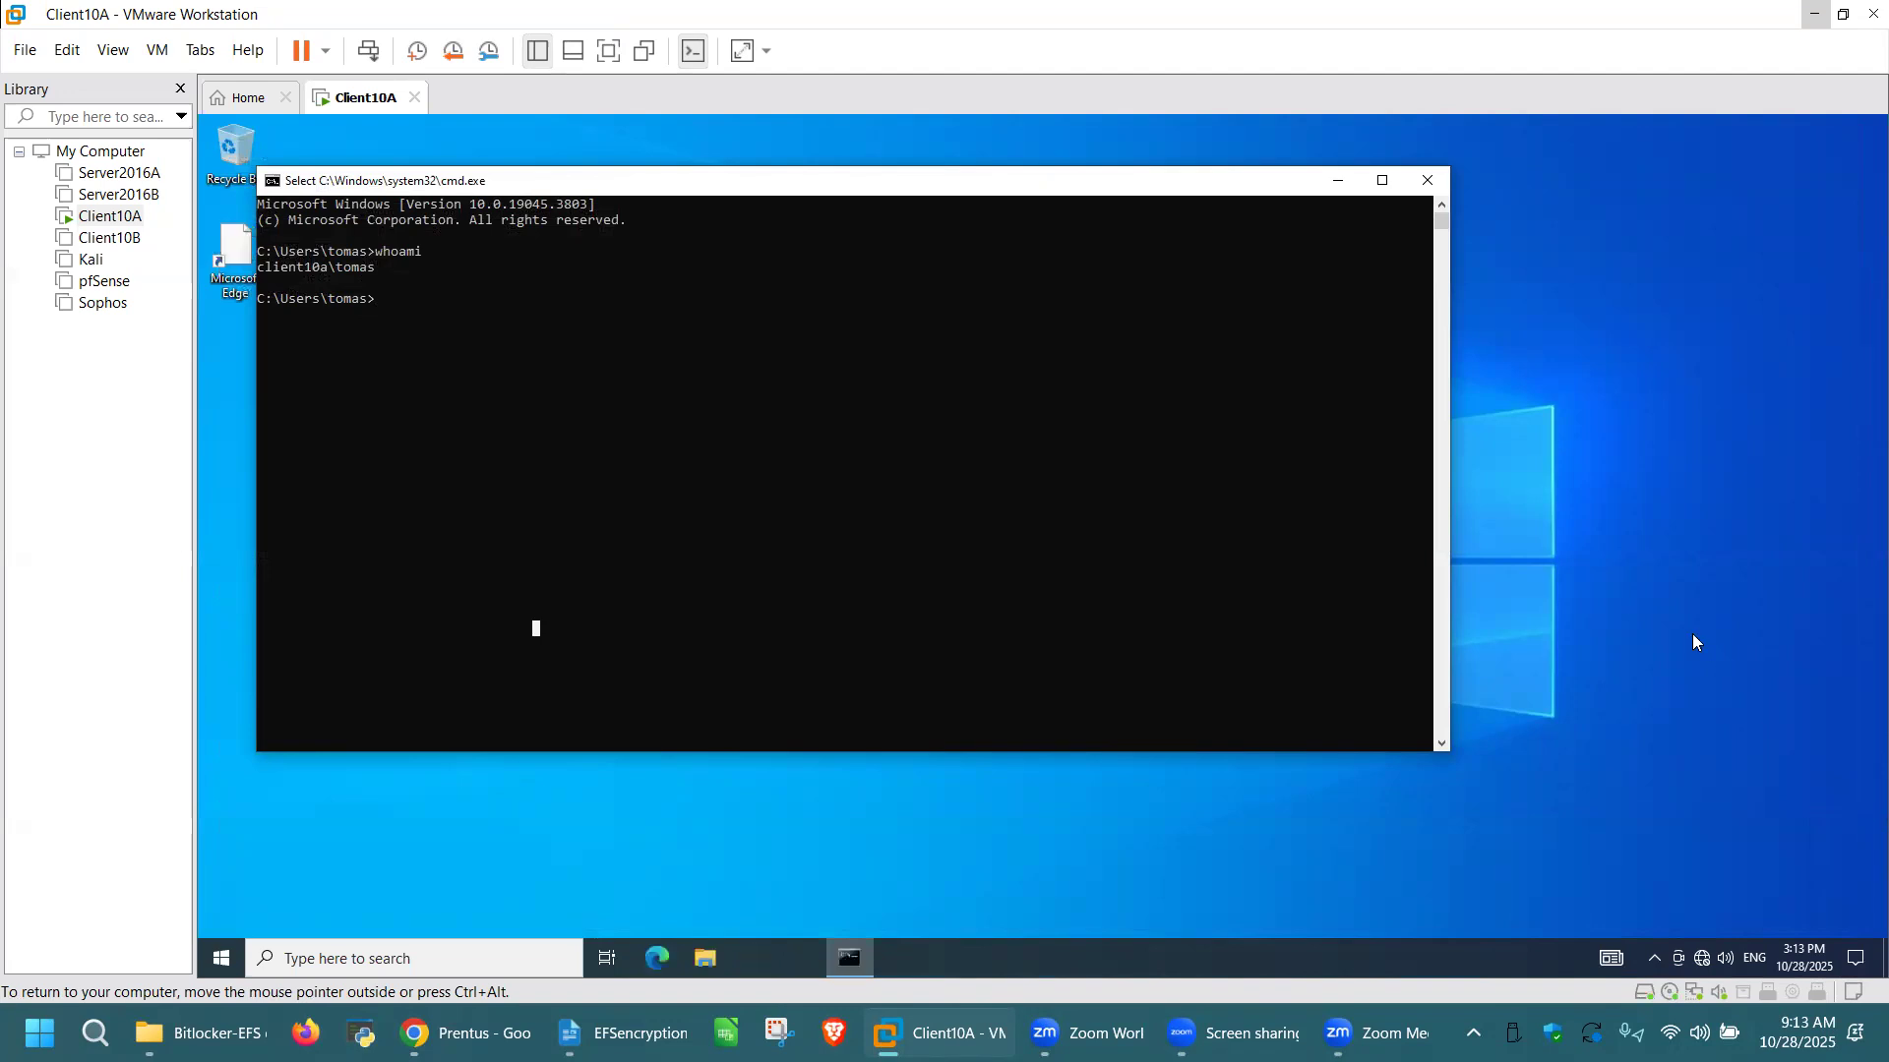
{"action": "left_click", "coordinate": [1426, 185]}
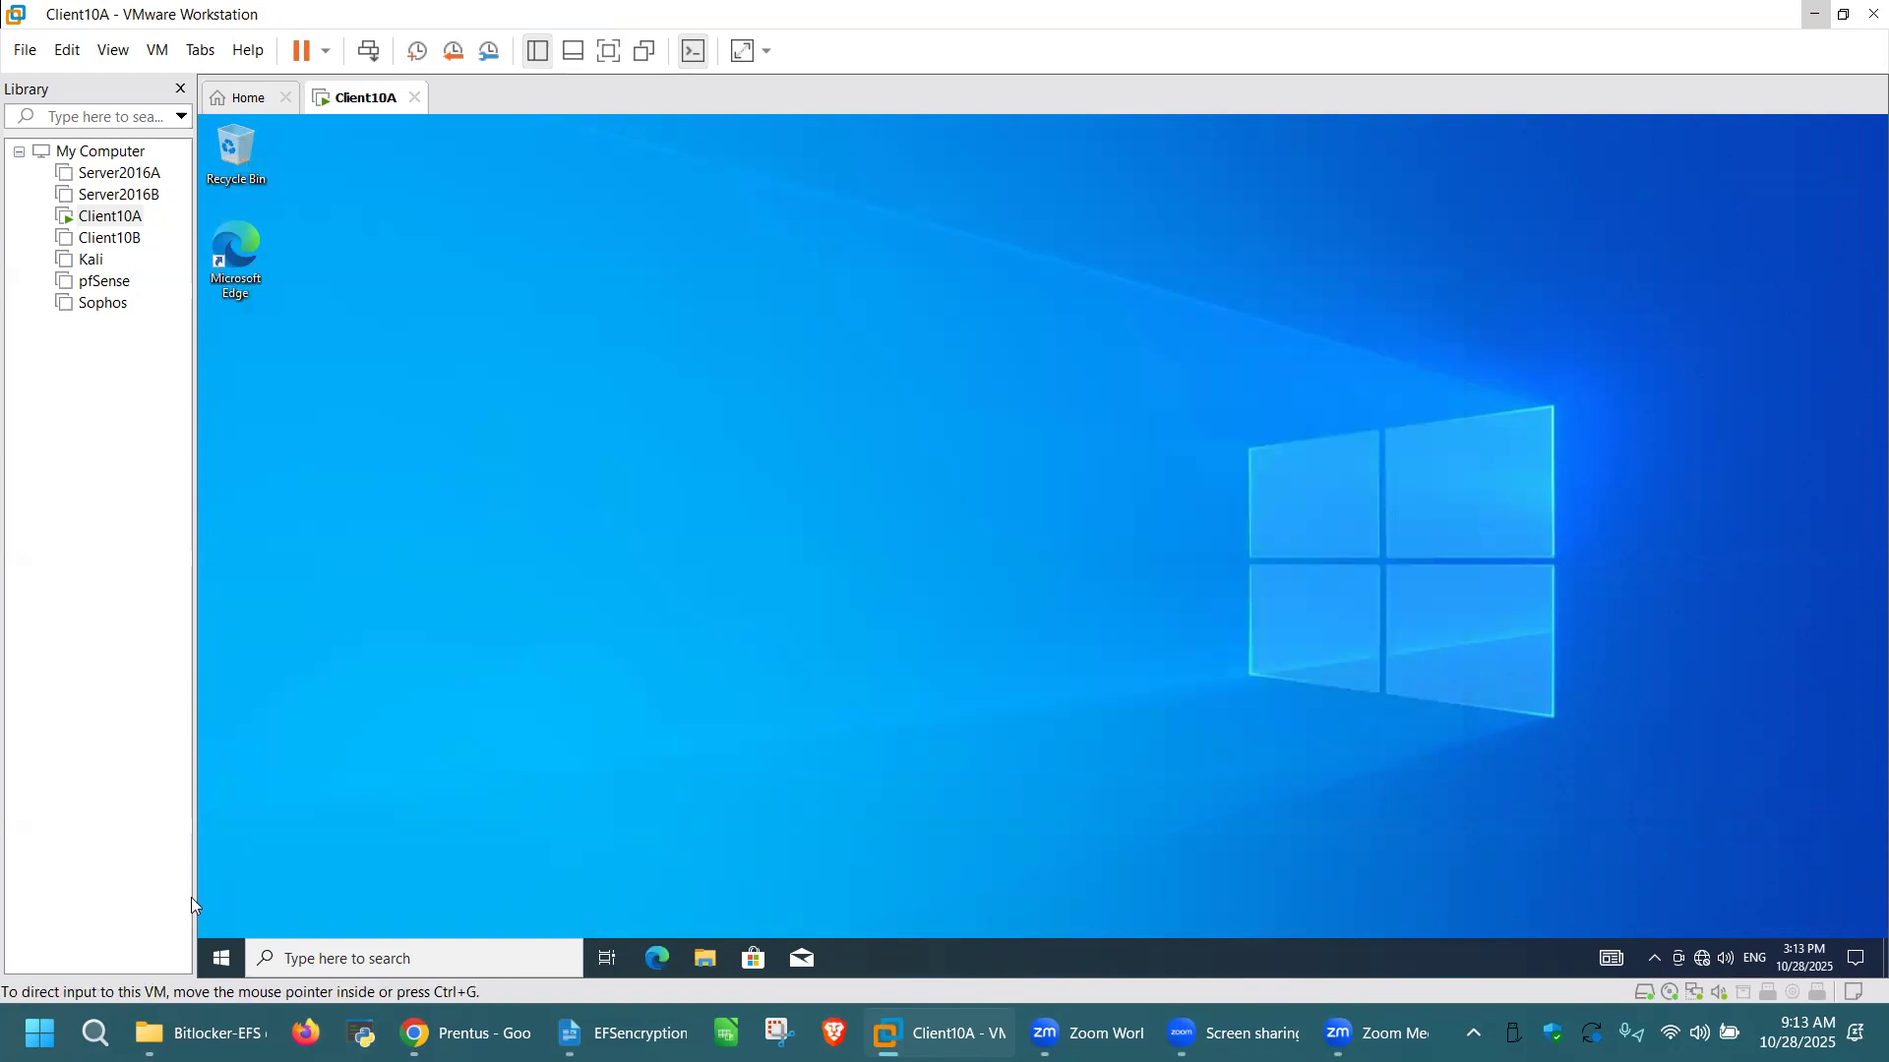
Step: Open Computer Management with compmgmt.msc, maximize it and display the Users folder under Local Users and Groups
{"action": "key", "text": "super+r"}
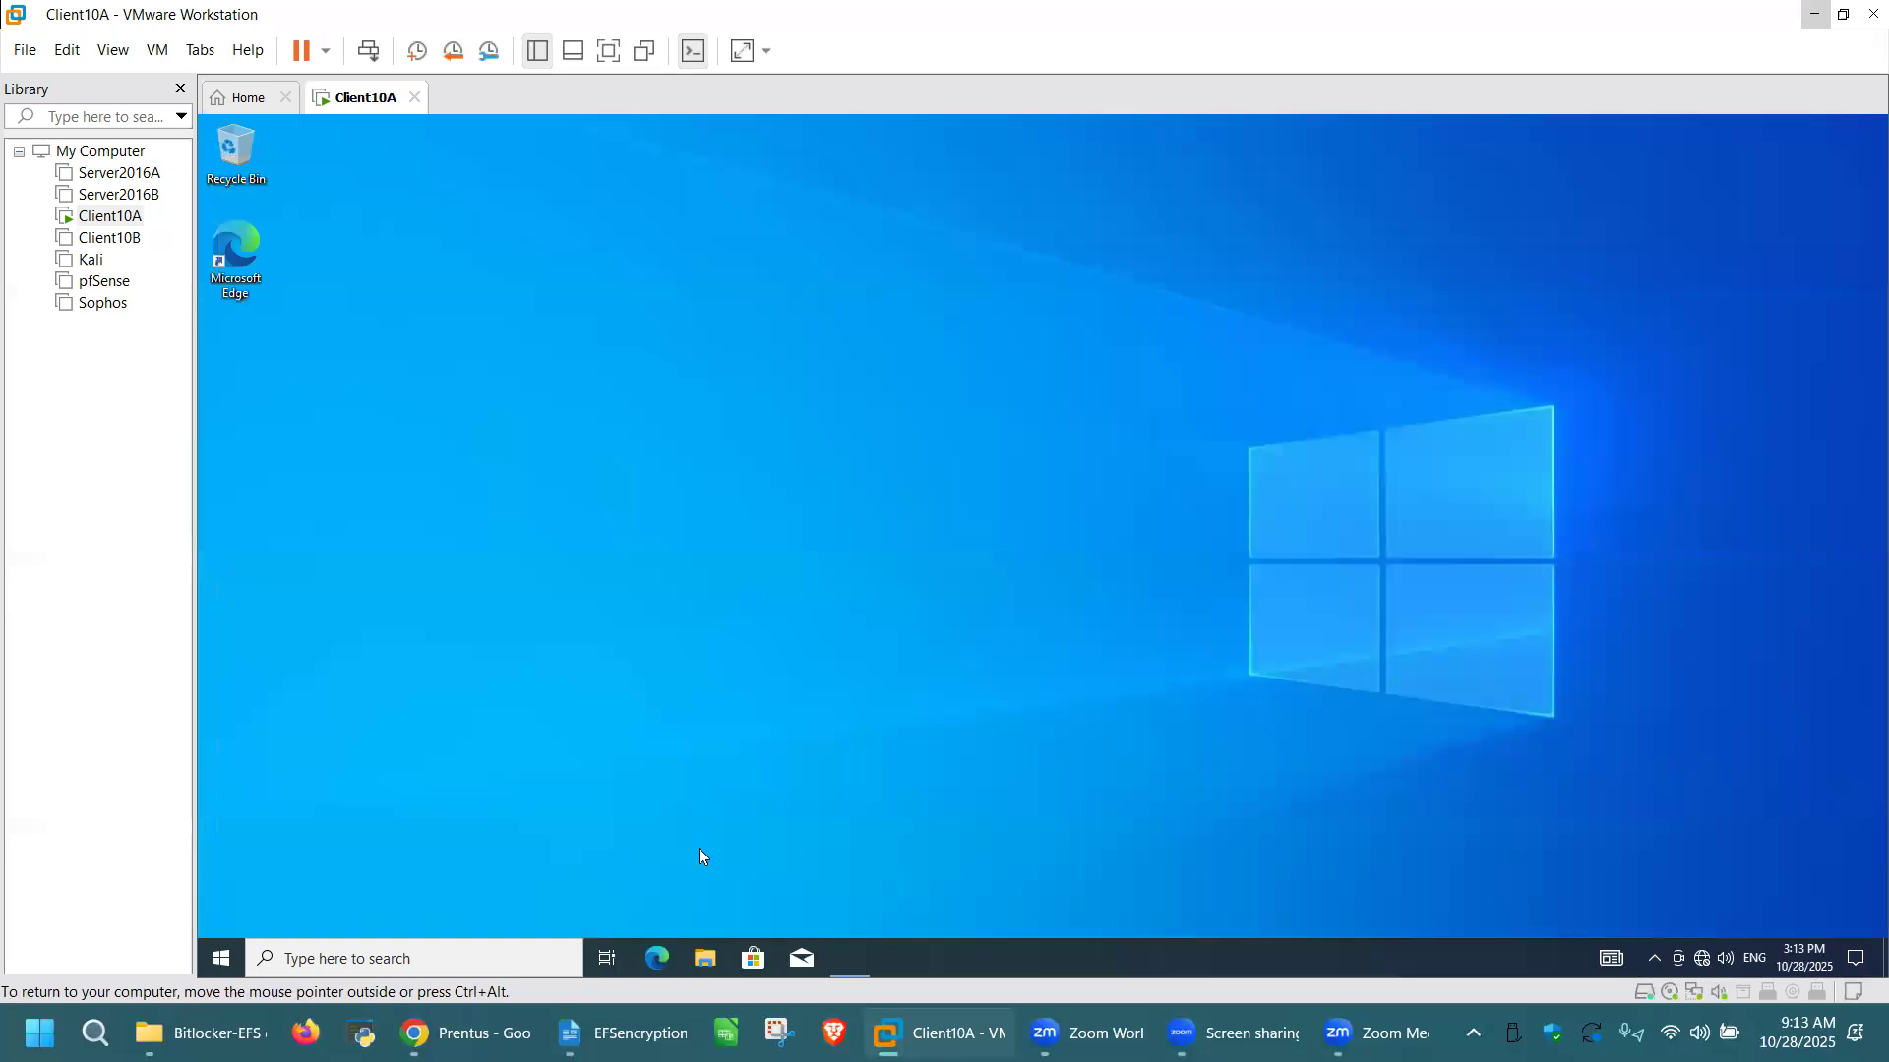
{"action": "type", "text": "compmgm"}
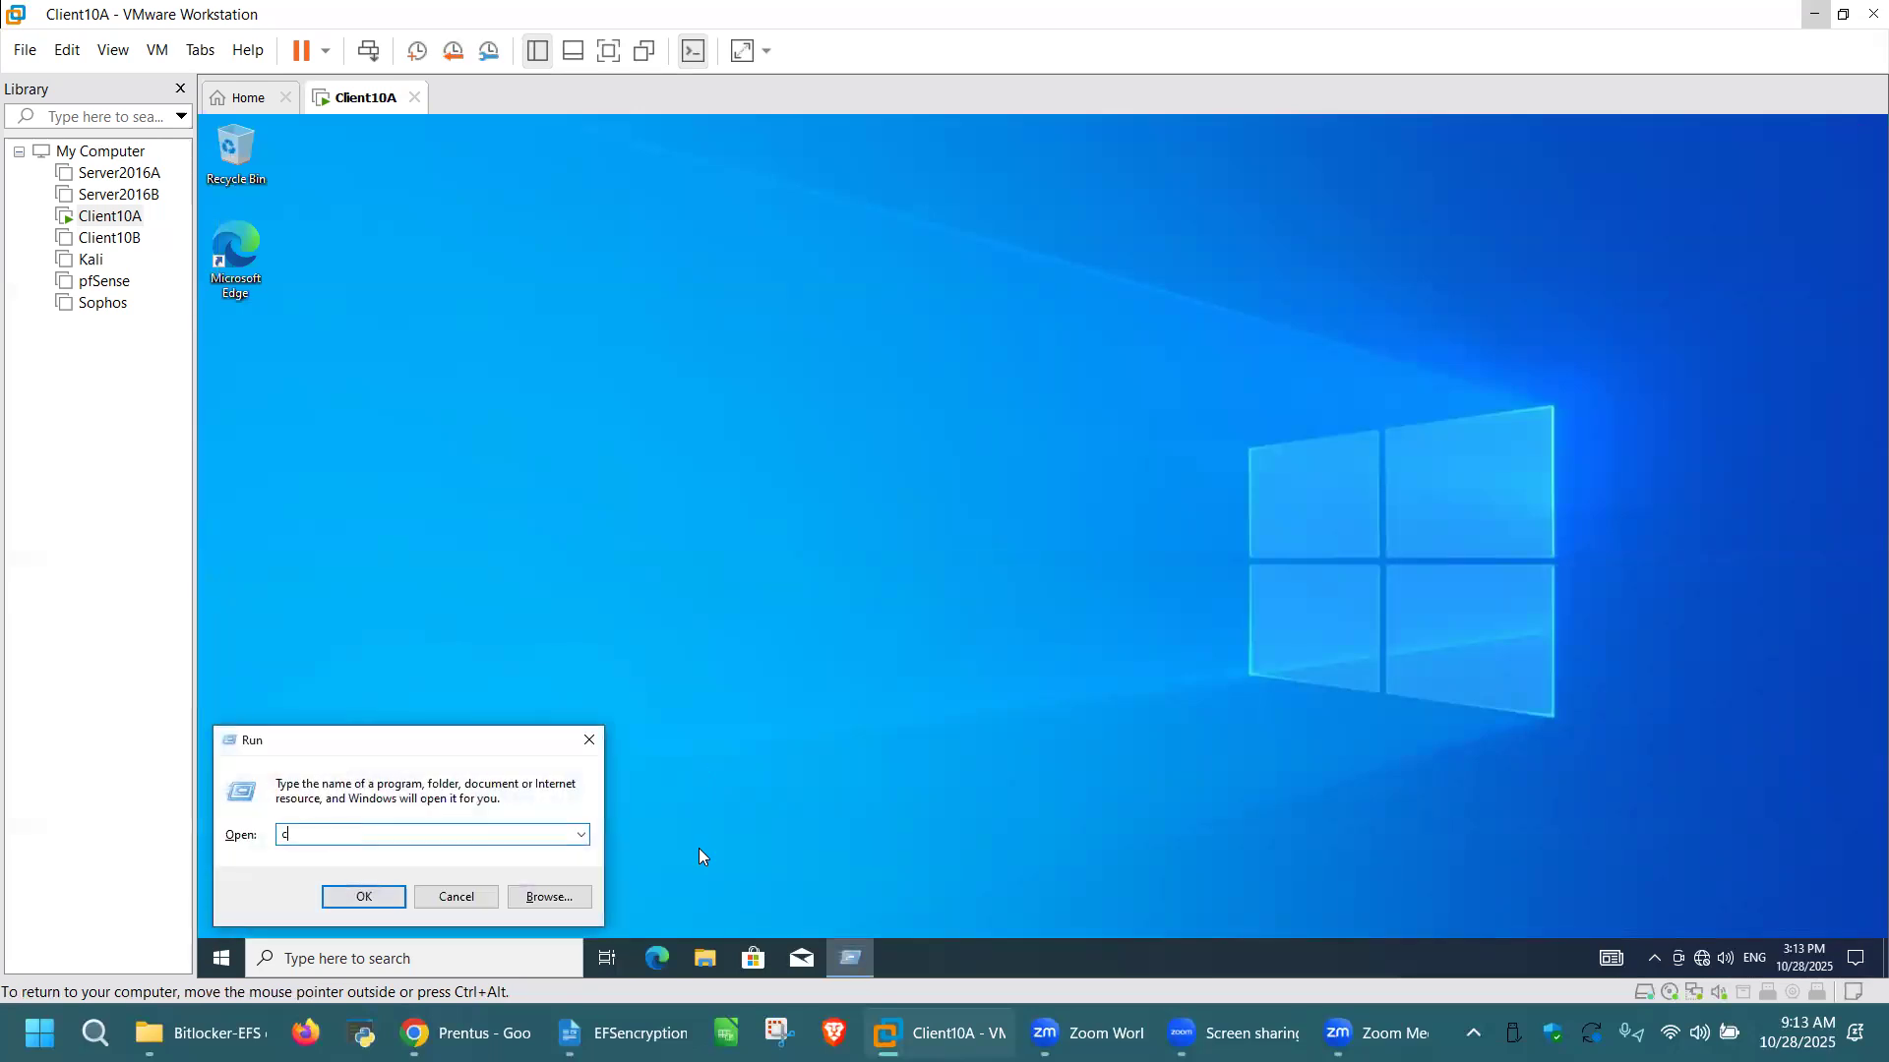
{"action": "type", "text": "t.msc"}
{"action": "key", "text": "Return"}
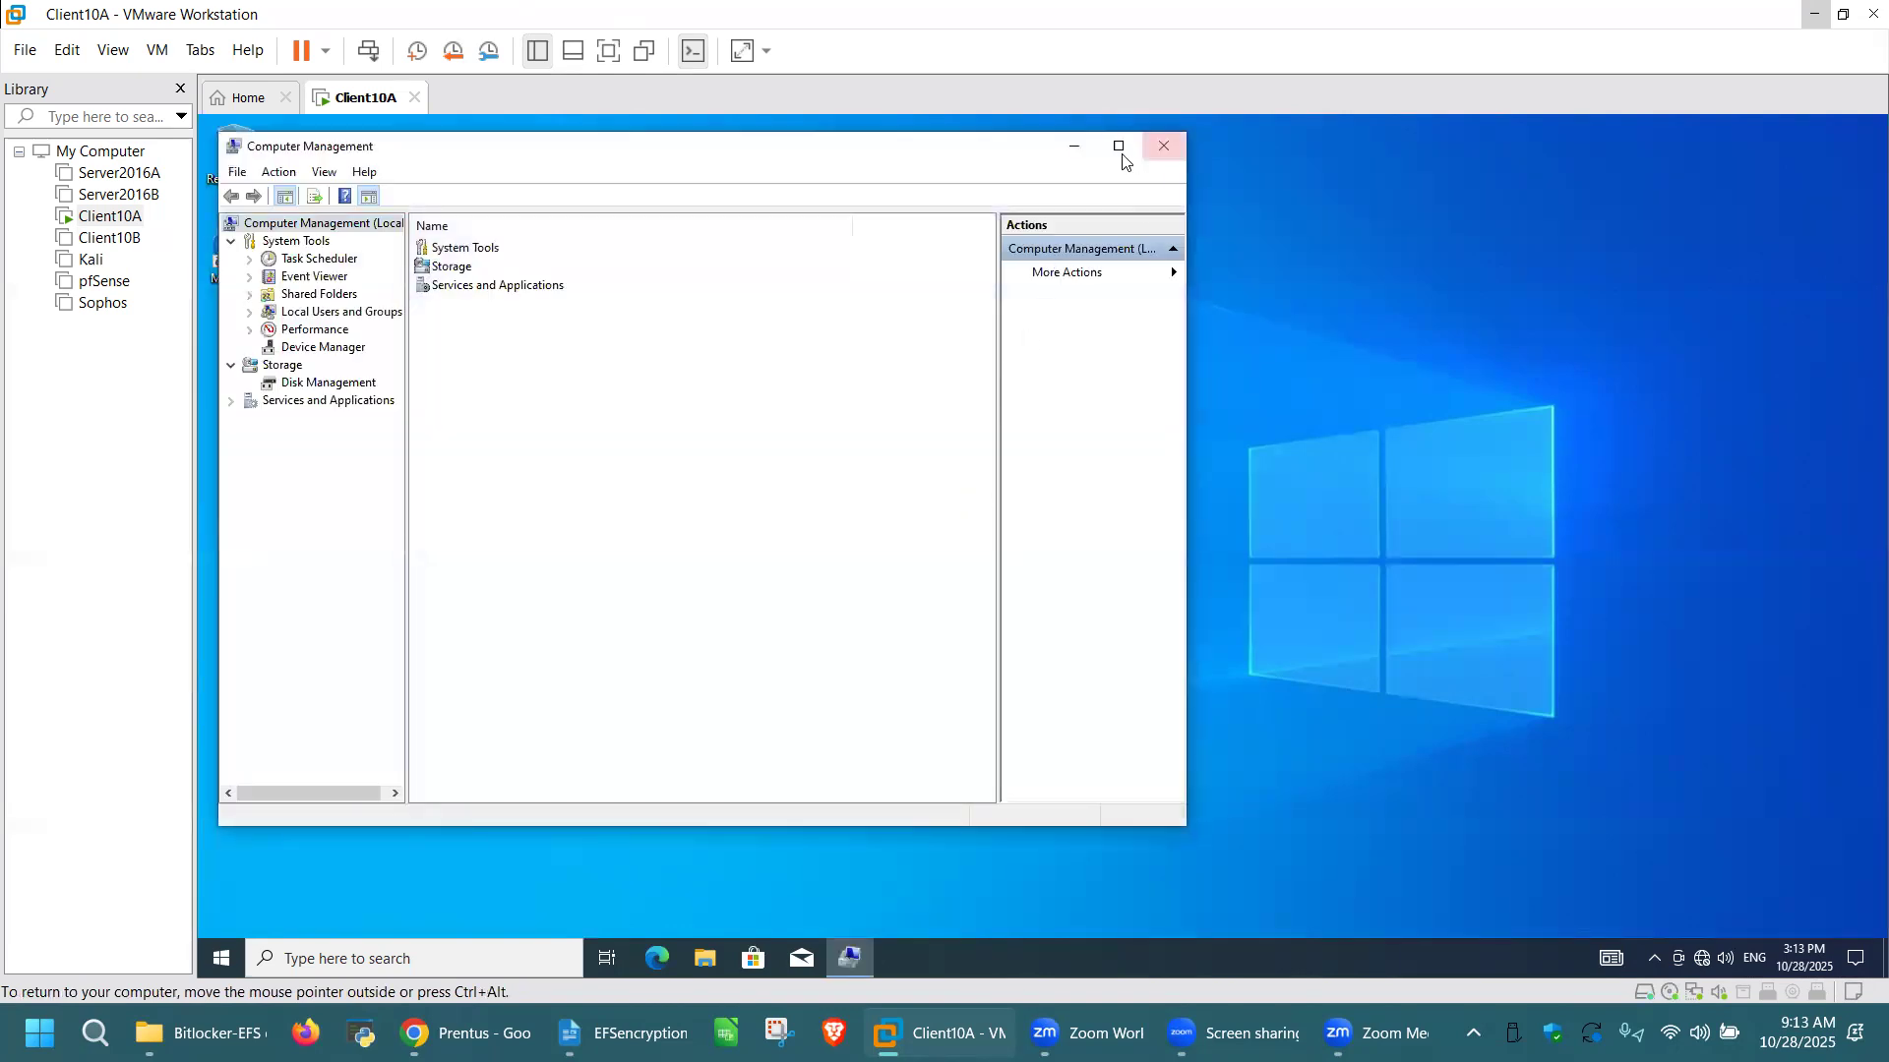
{"action": "left_click", "coordinate": [1118, 148]}
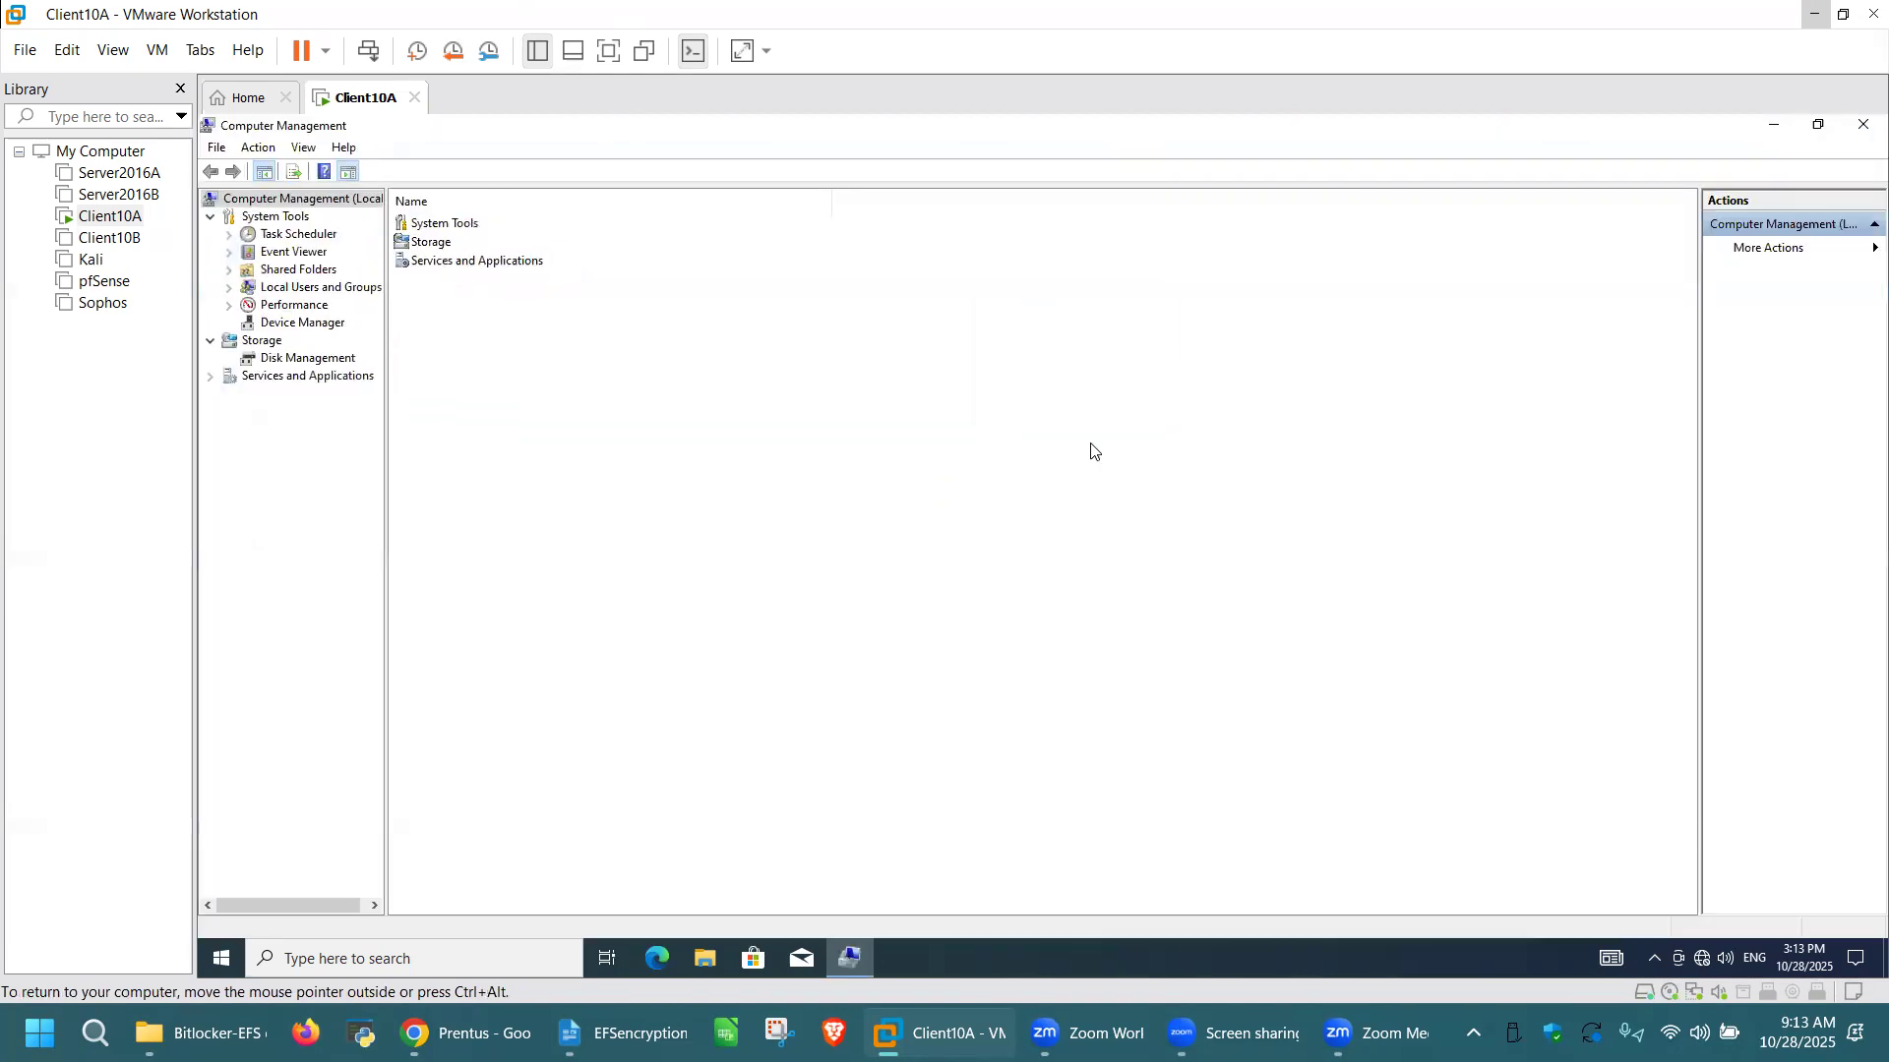
{"action": "left_click", "coordinate": [229, 287]}
{"action": "left_click", "coordinate": [296, 308]}
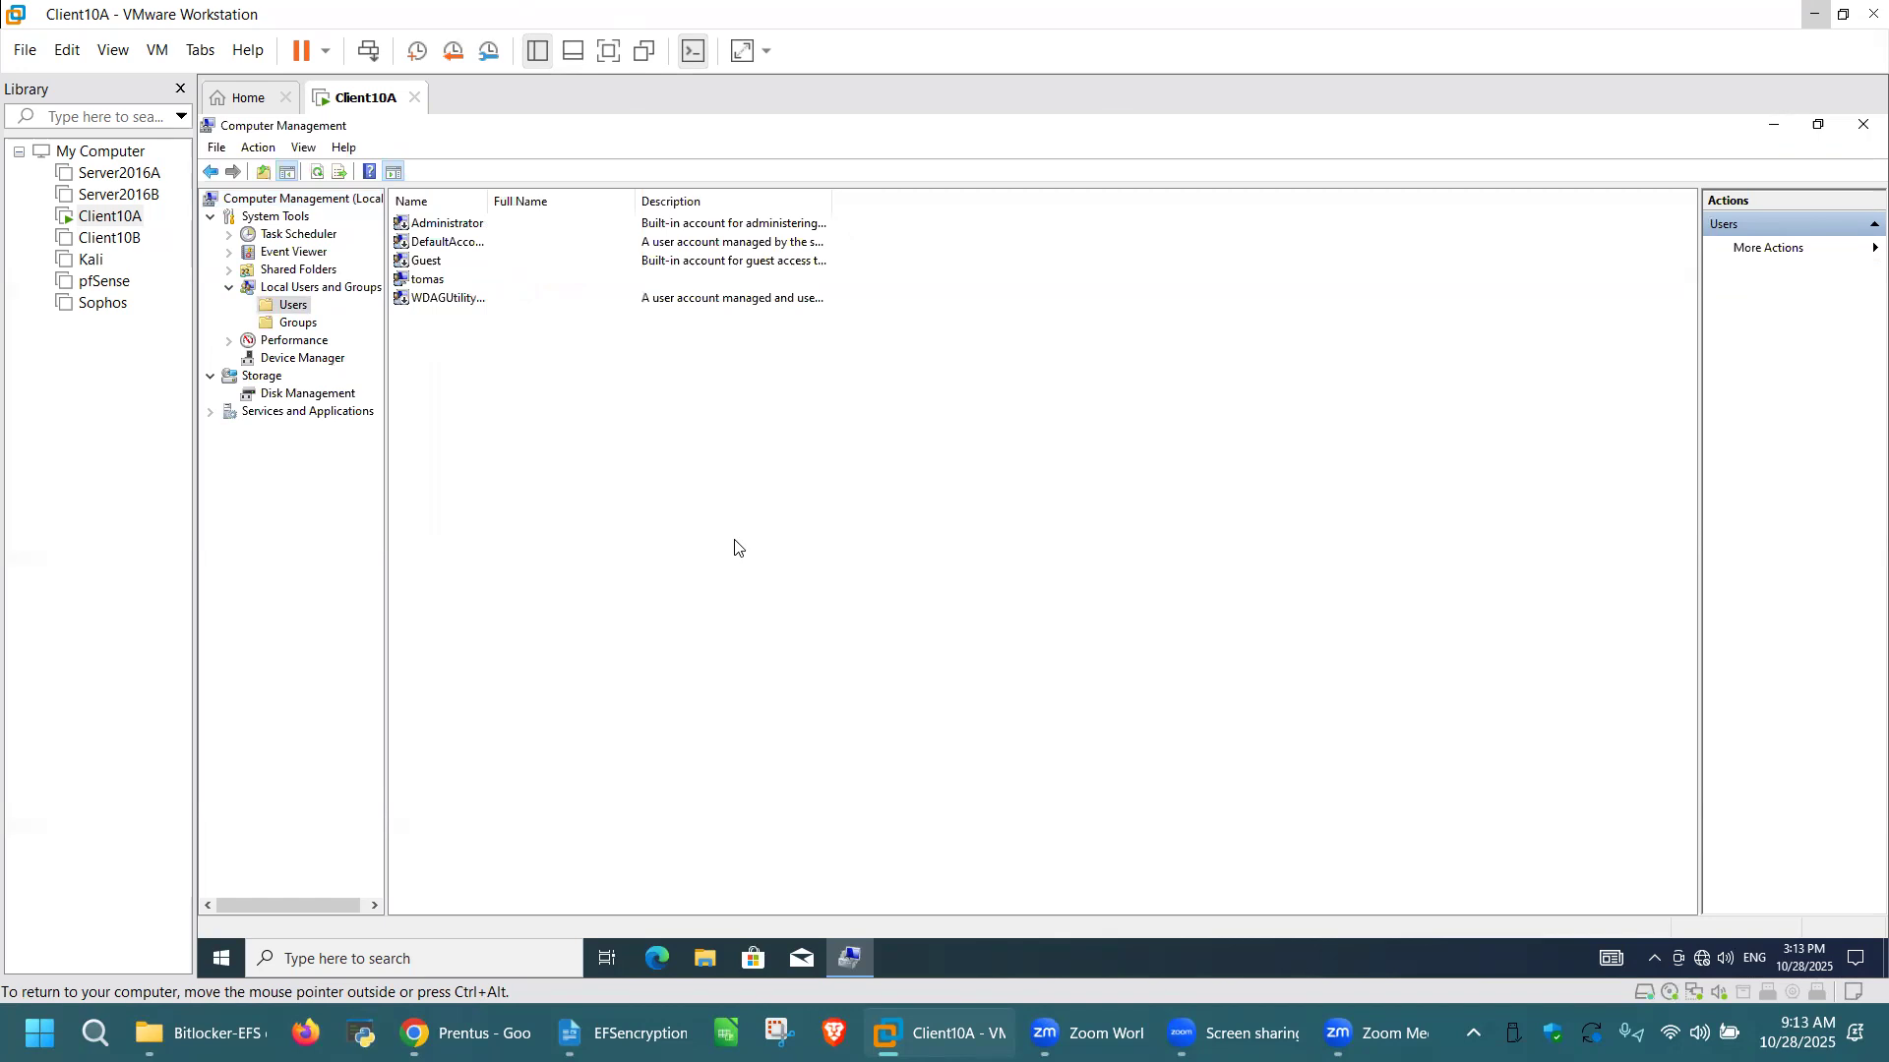
Step: Create a local user named Mickey, entering and confirming the account password, without requiring a password change at next logon
{"action": "right_click", "coordinate": [698, 443]}
{"action": "left_click", "coordinate": [805, 454]}
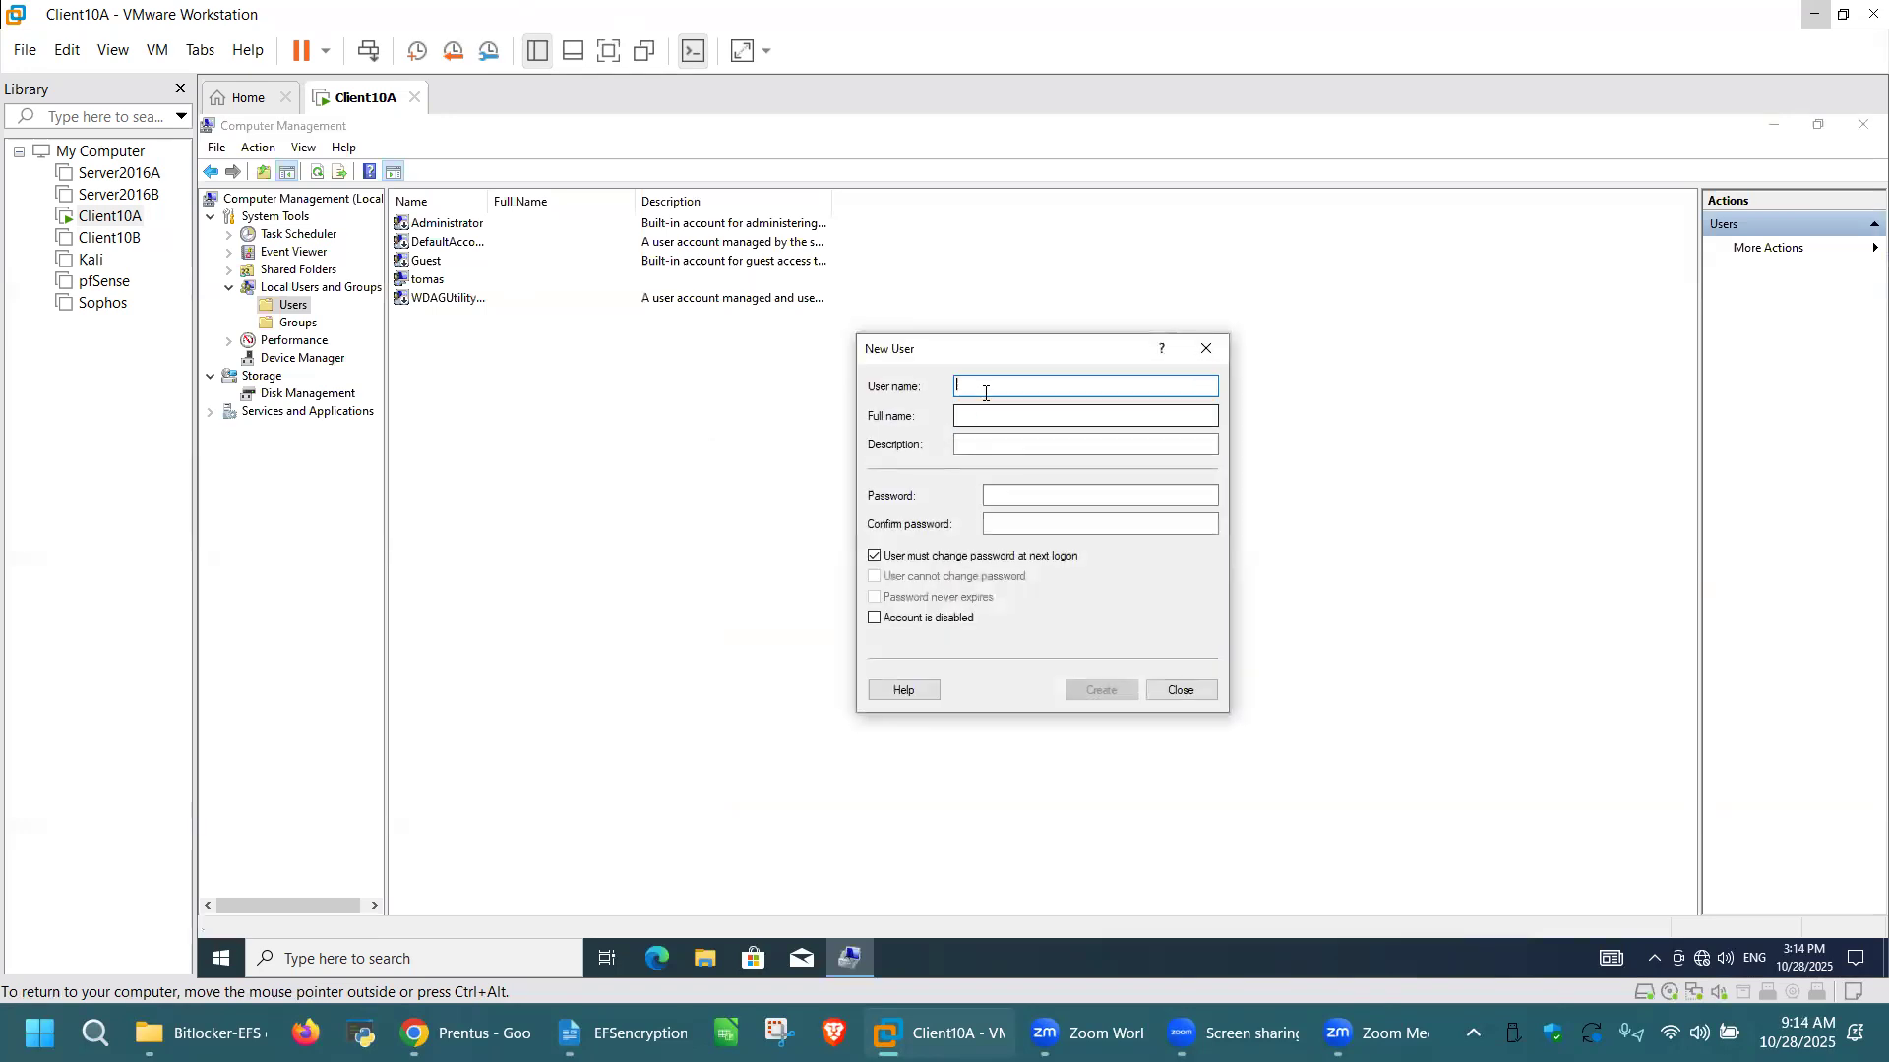
{"action": "type", "text": "Mickey"}
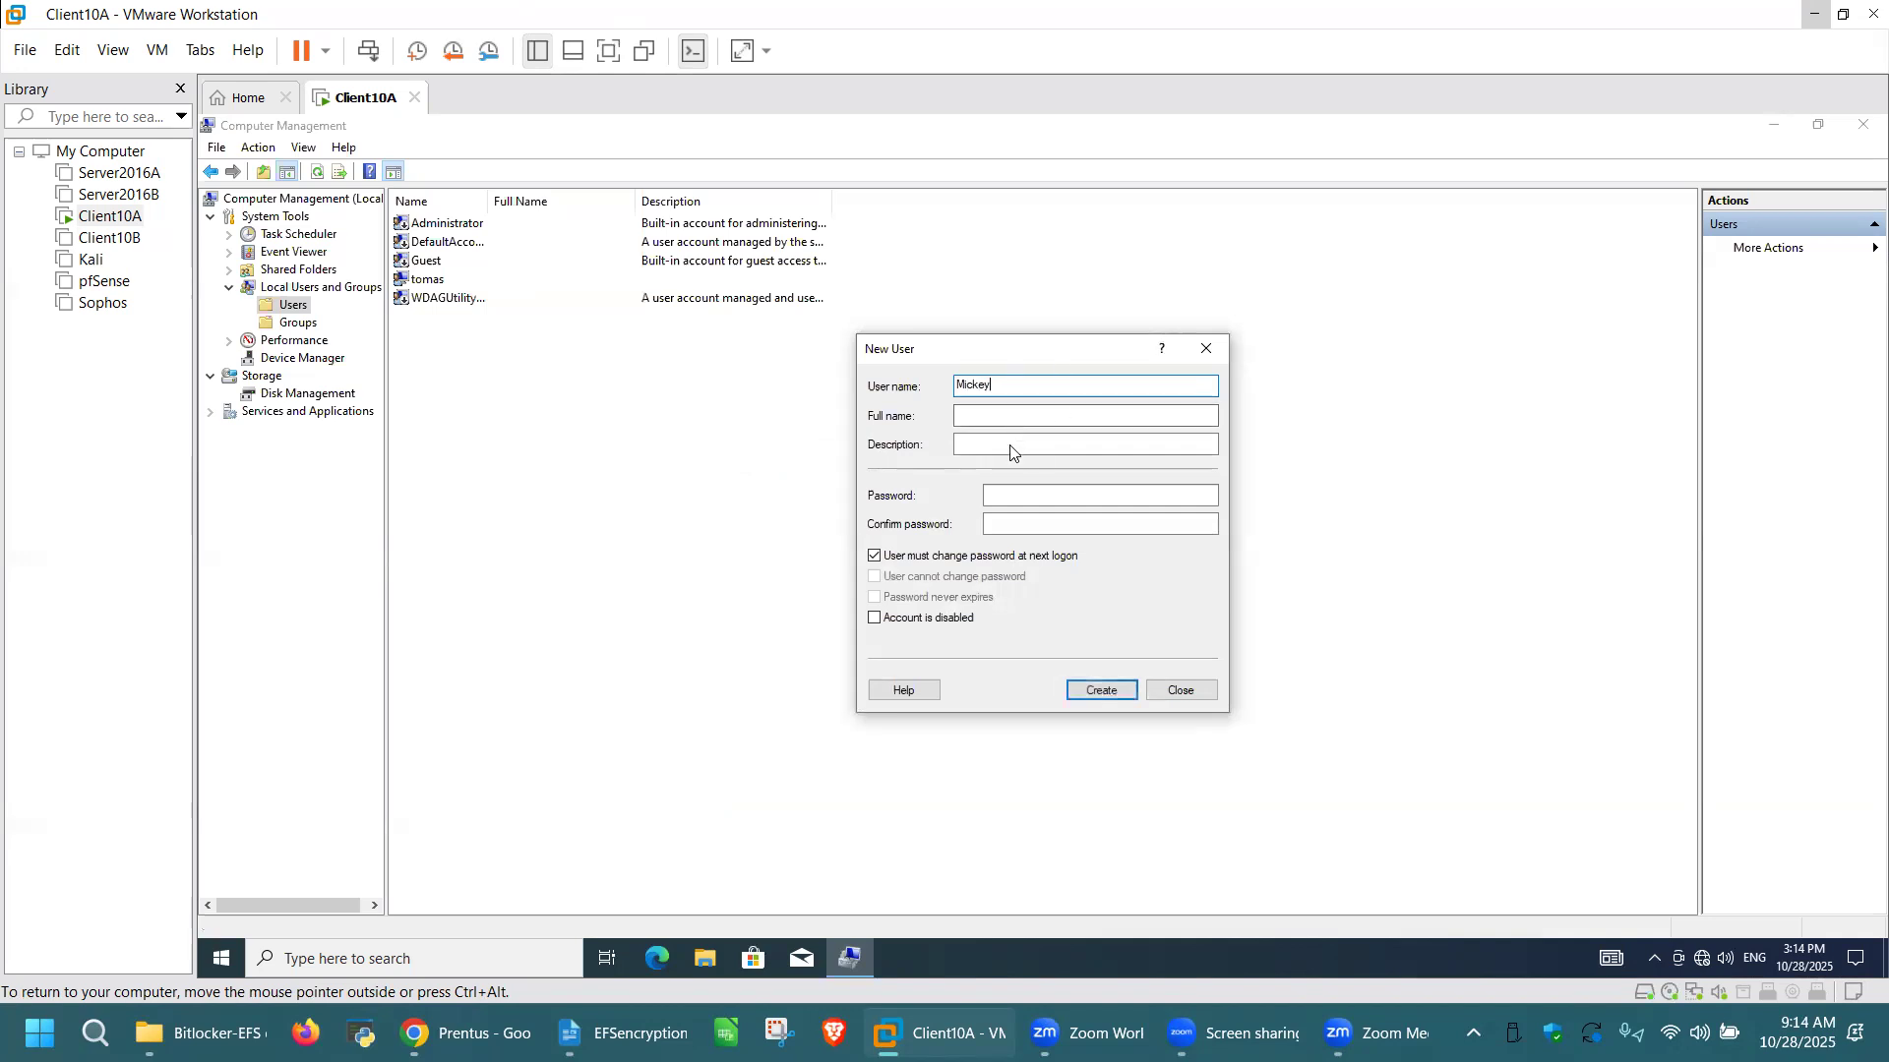
{"action": "left_click", "coordinate": [1019, 489]}
{"action": "type", "text": "•••"}
{"action": "key", "text": "Tab"}
{"action": "type", "text": "•••"}
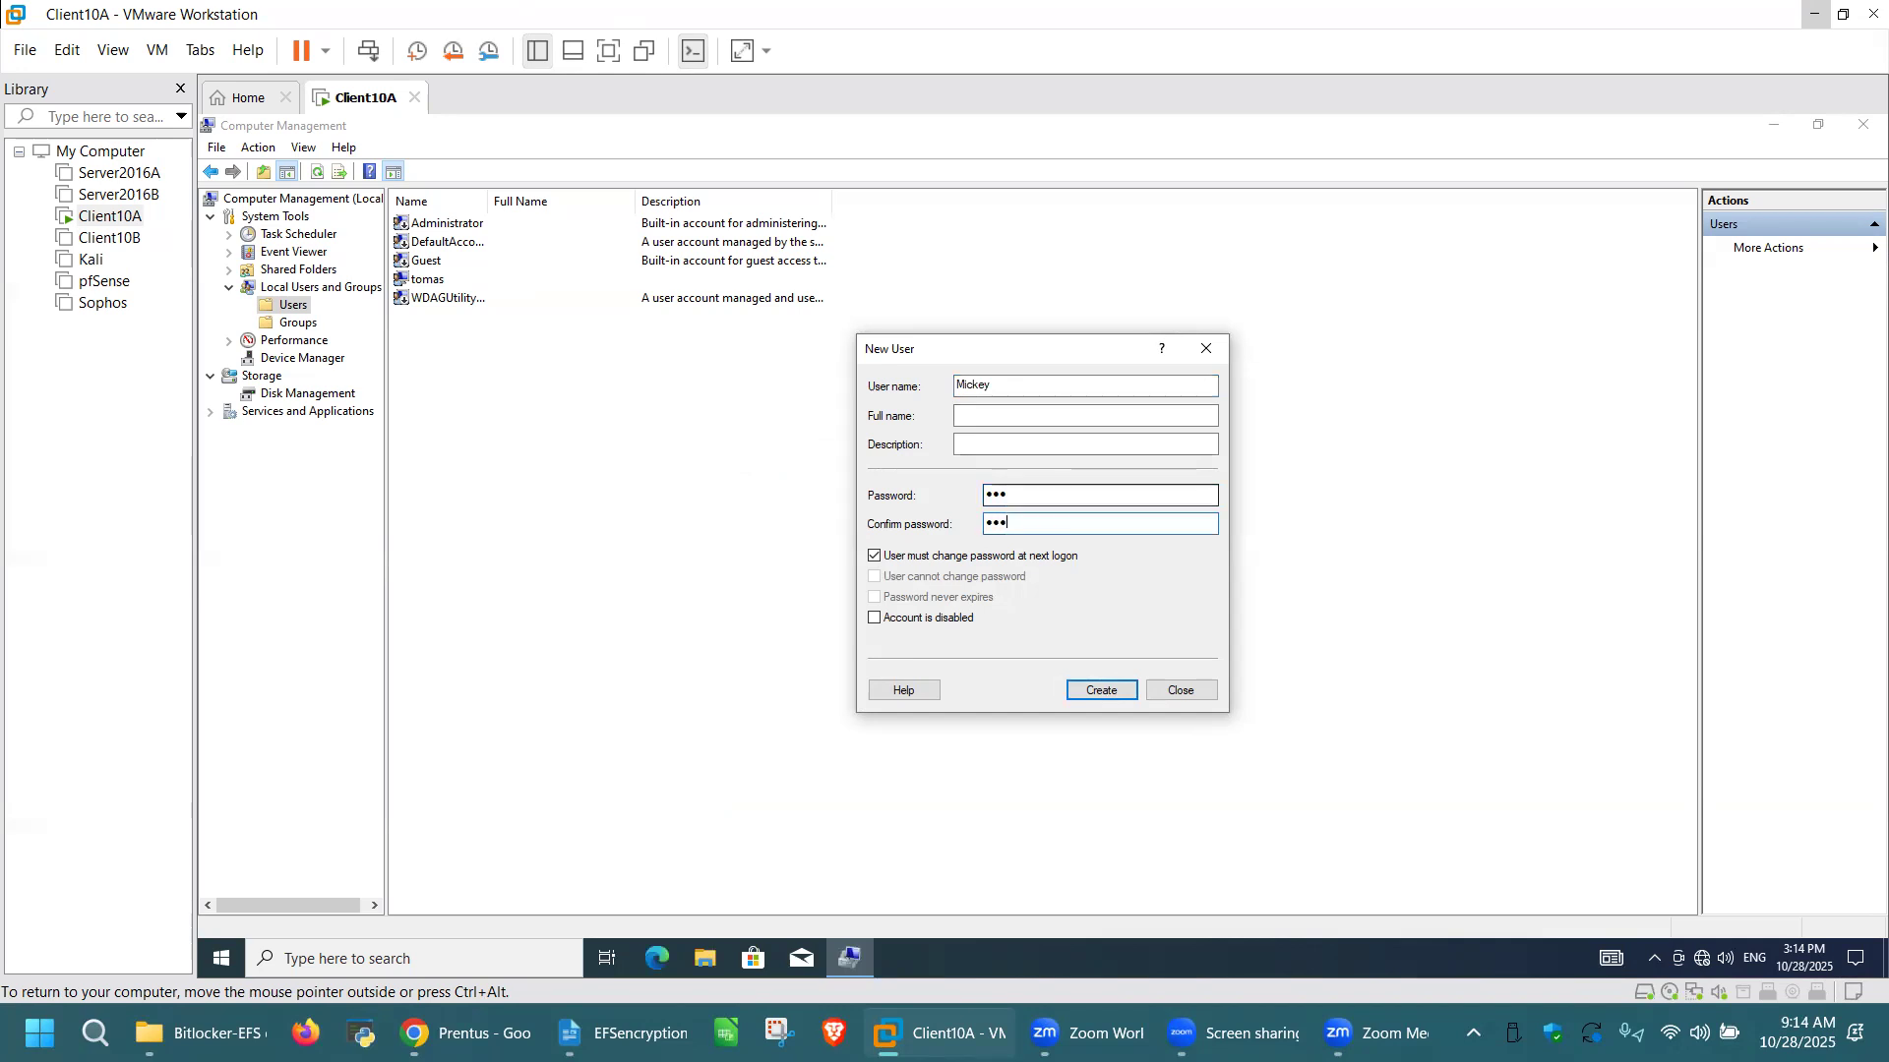
{"action": "left_click", "coordinate": [1039, 564]}
{"action": "left_click", "coordinate": [1114, 683]}
Step: Create a local user Minnie with a confirmed account password and no forced change at next logon, then close Computer Management
{"action": "type", "text": "Minni"}
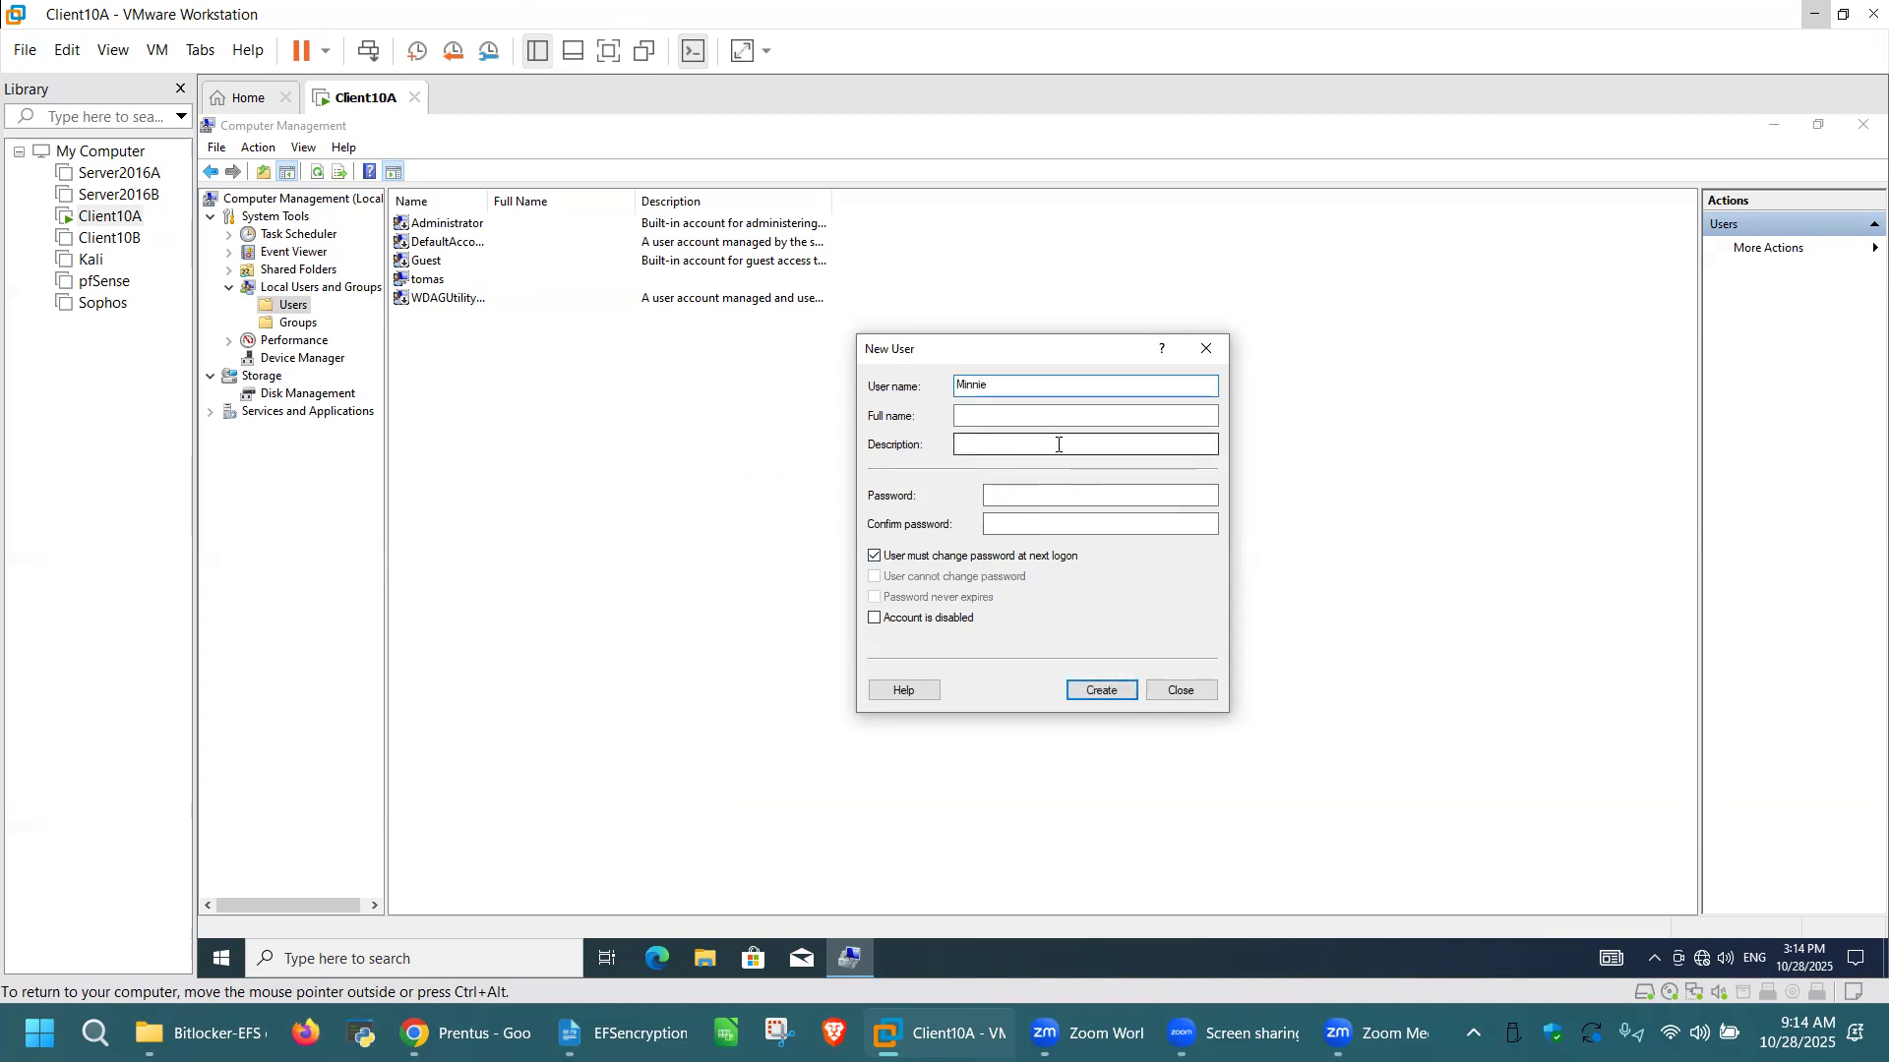
{"action": "left_click", "coordinate": [1023, 494]}
{"action": "type", "text": "123"}
{"action": "key", "text": "Tab"}
{"action": "type", "text": "123"}
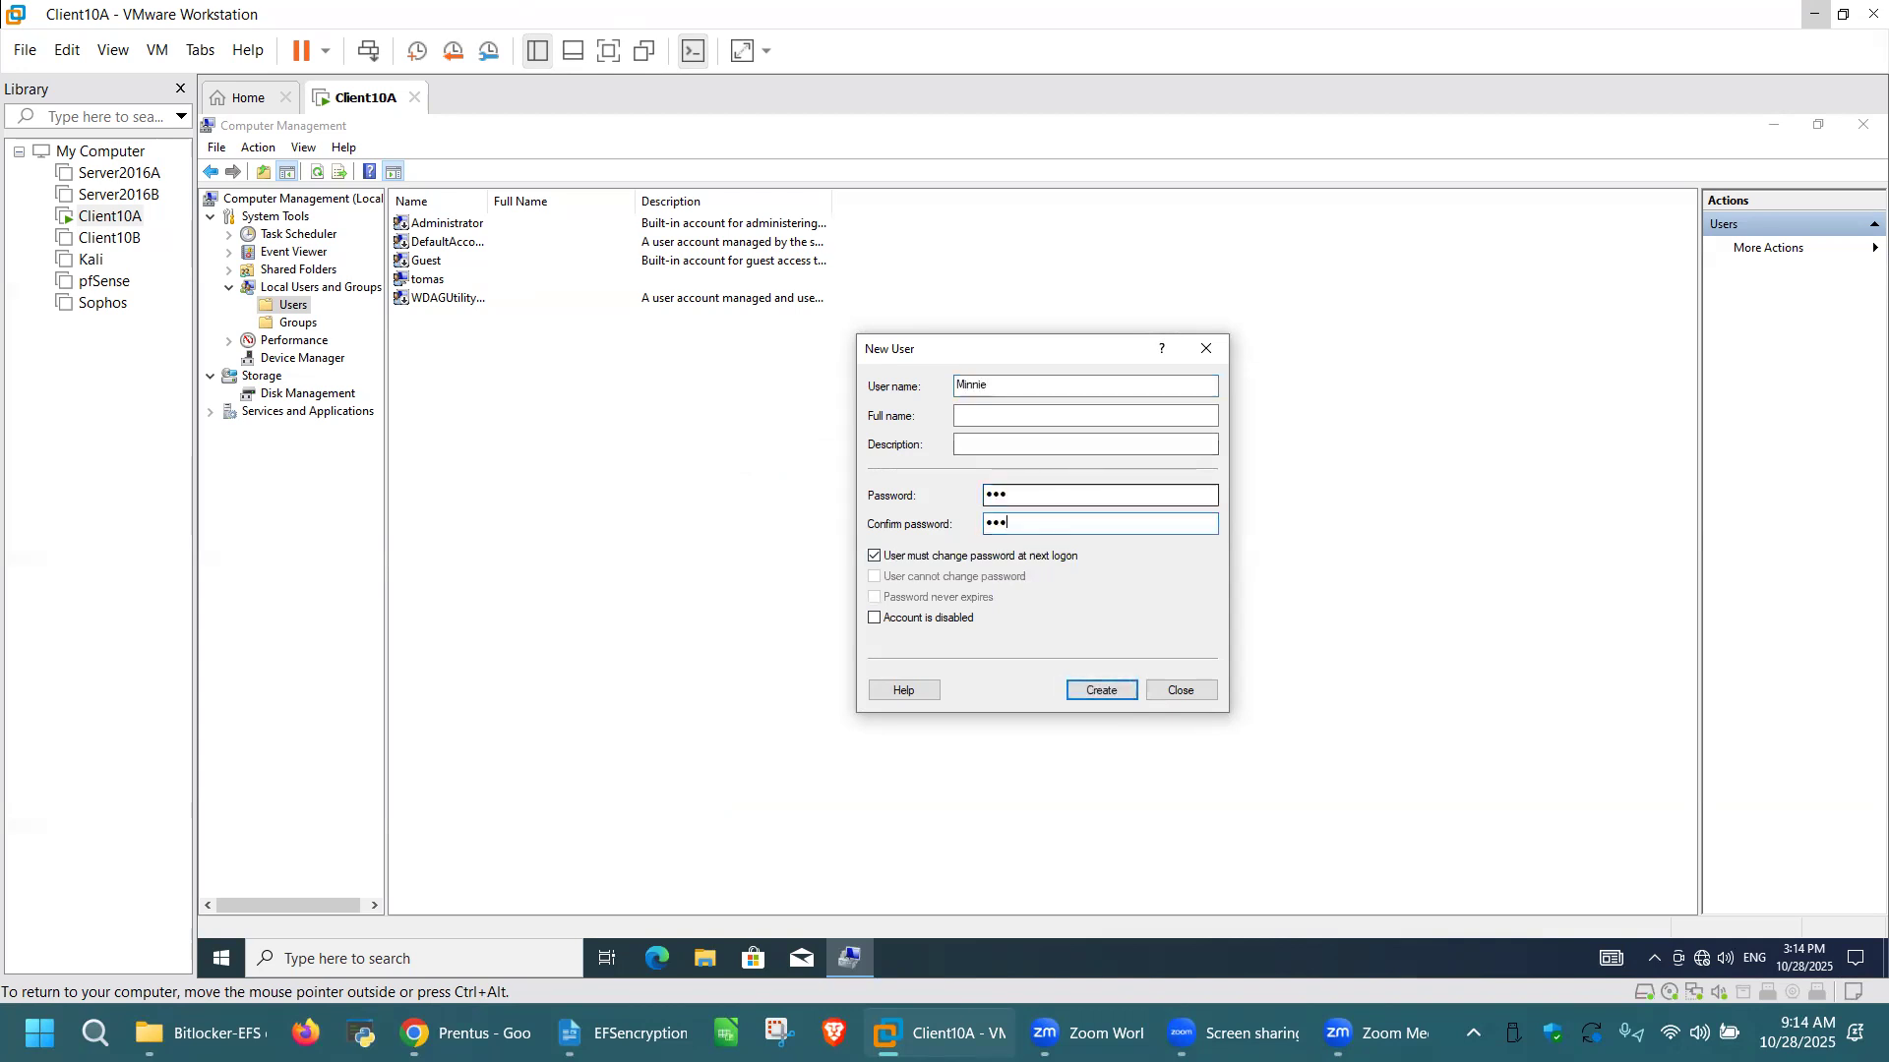
{"action": "left_click", "coordinate": [873, 556]}
{"action": "left_click", "coordinate": [1100, 690]}
{"action": "left_click", "coordinate": [1182, 695]}
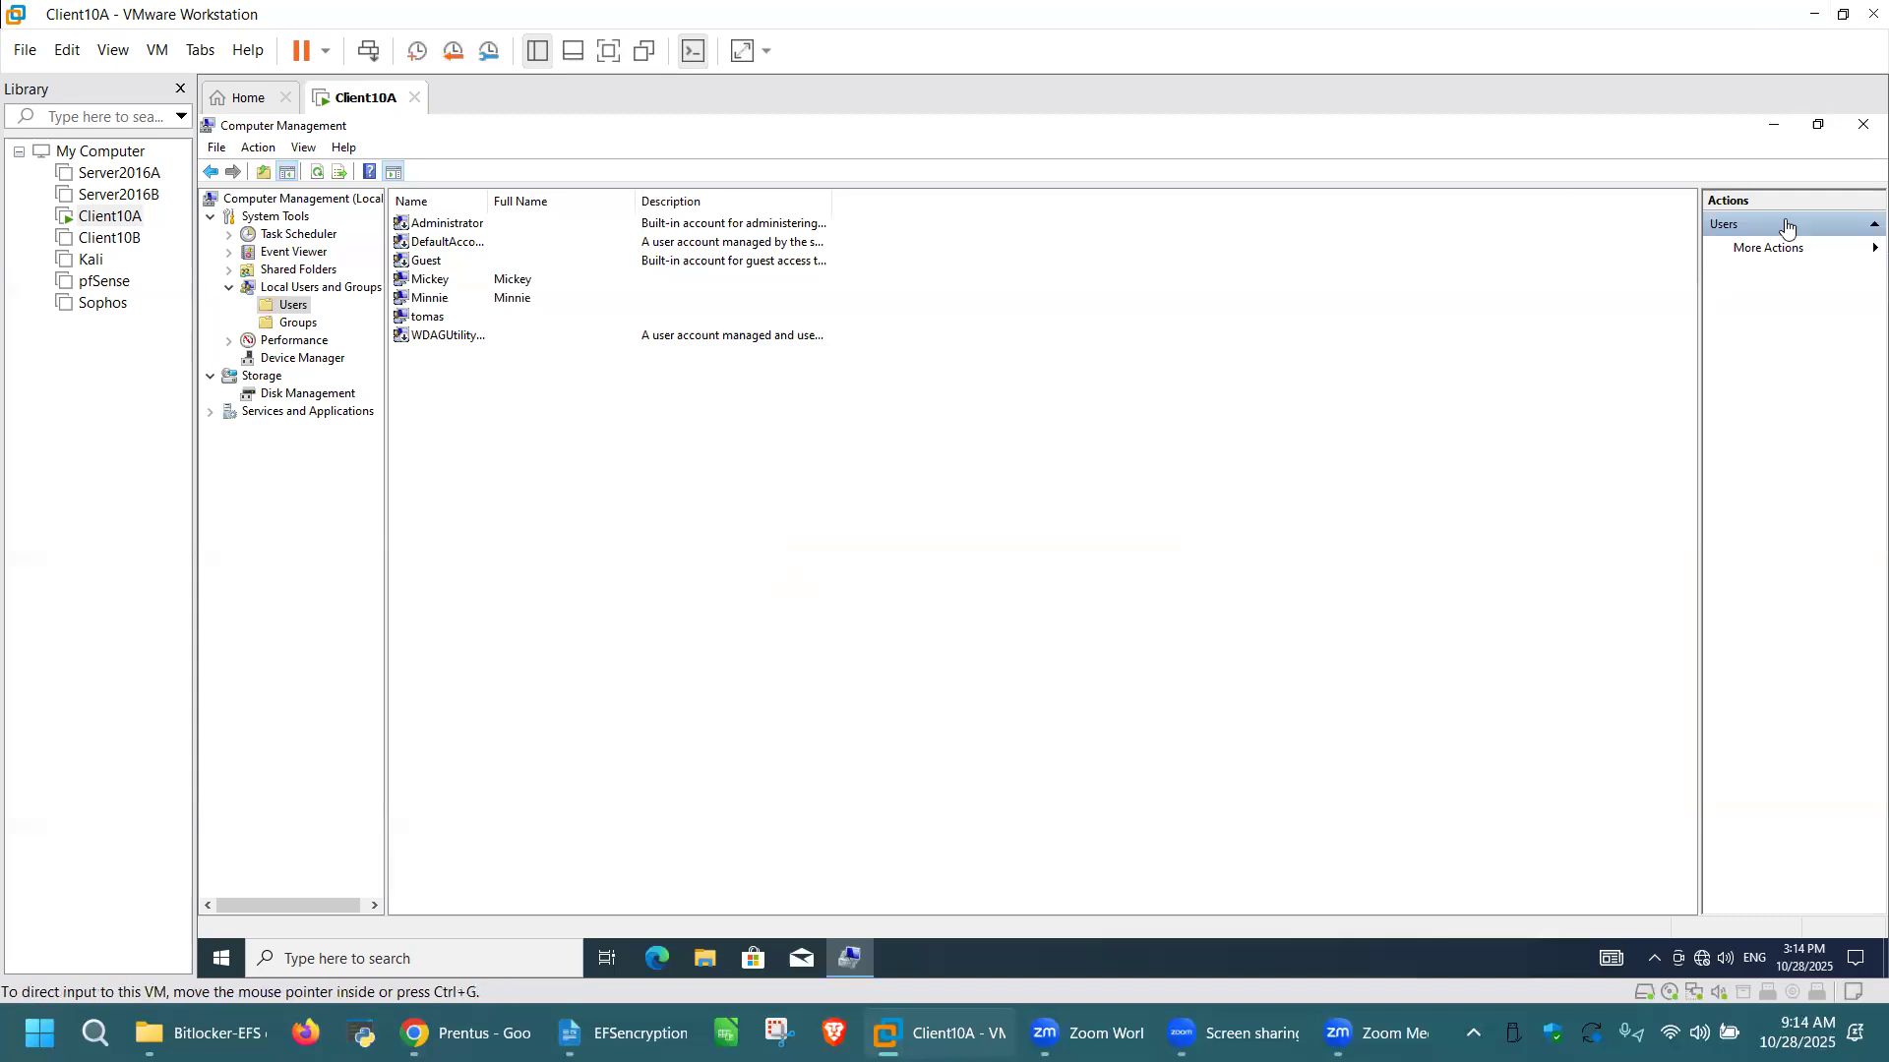
{"action": "left_click", "coordinate": [1863, 124]}
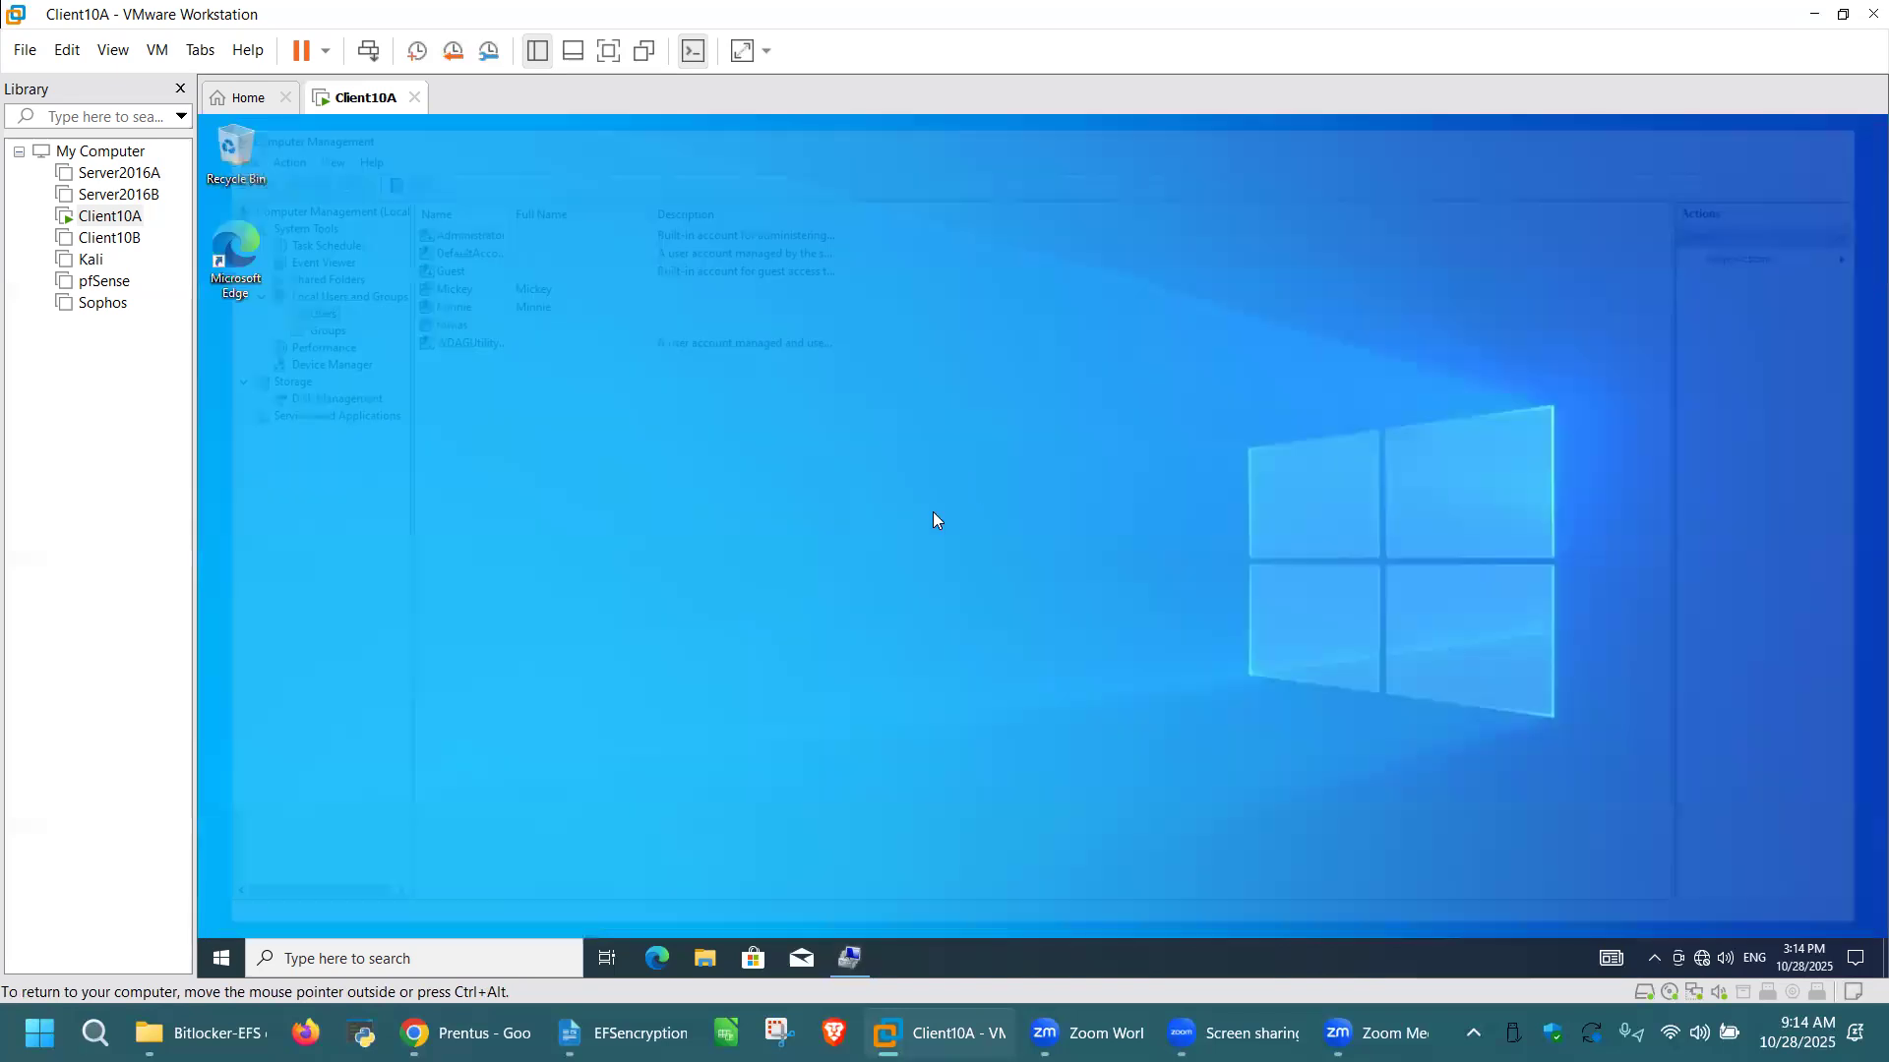
Step: Sign out of the current Windows account and dismiss the lock screen to reach the sign-in screen
{"action": "left_click", "coordinate": [221, 966]}
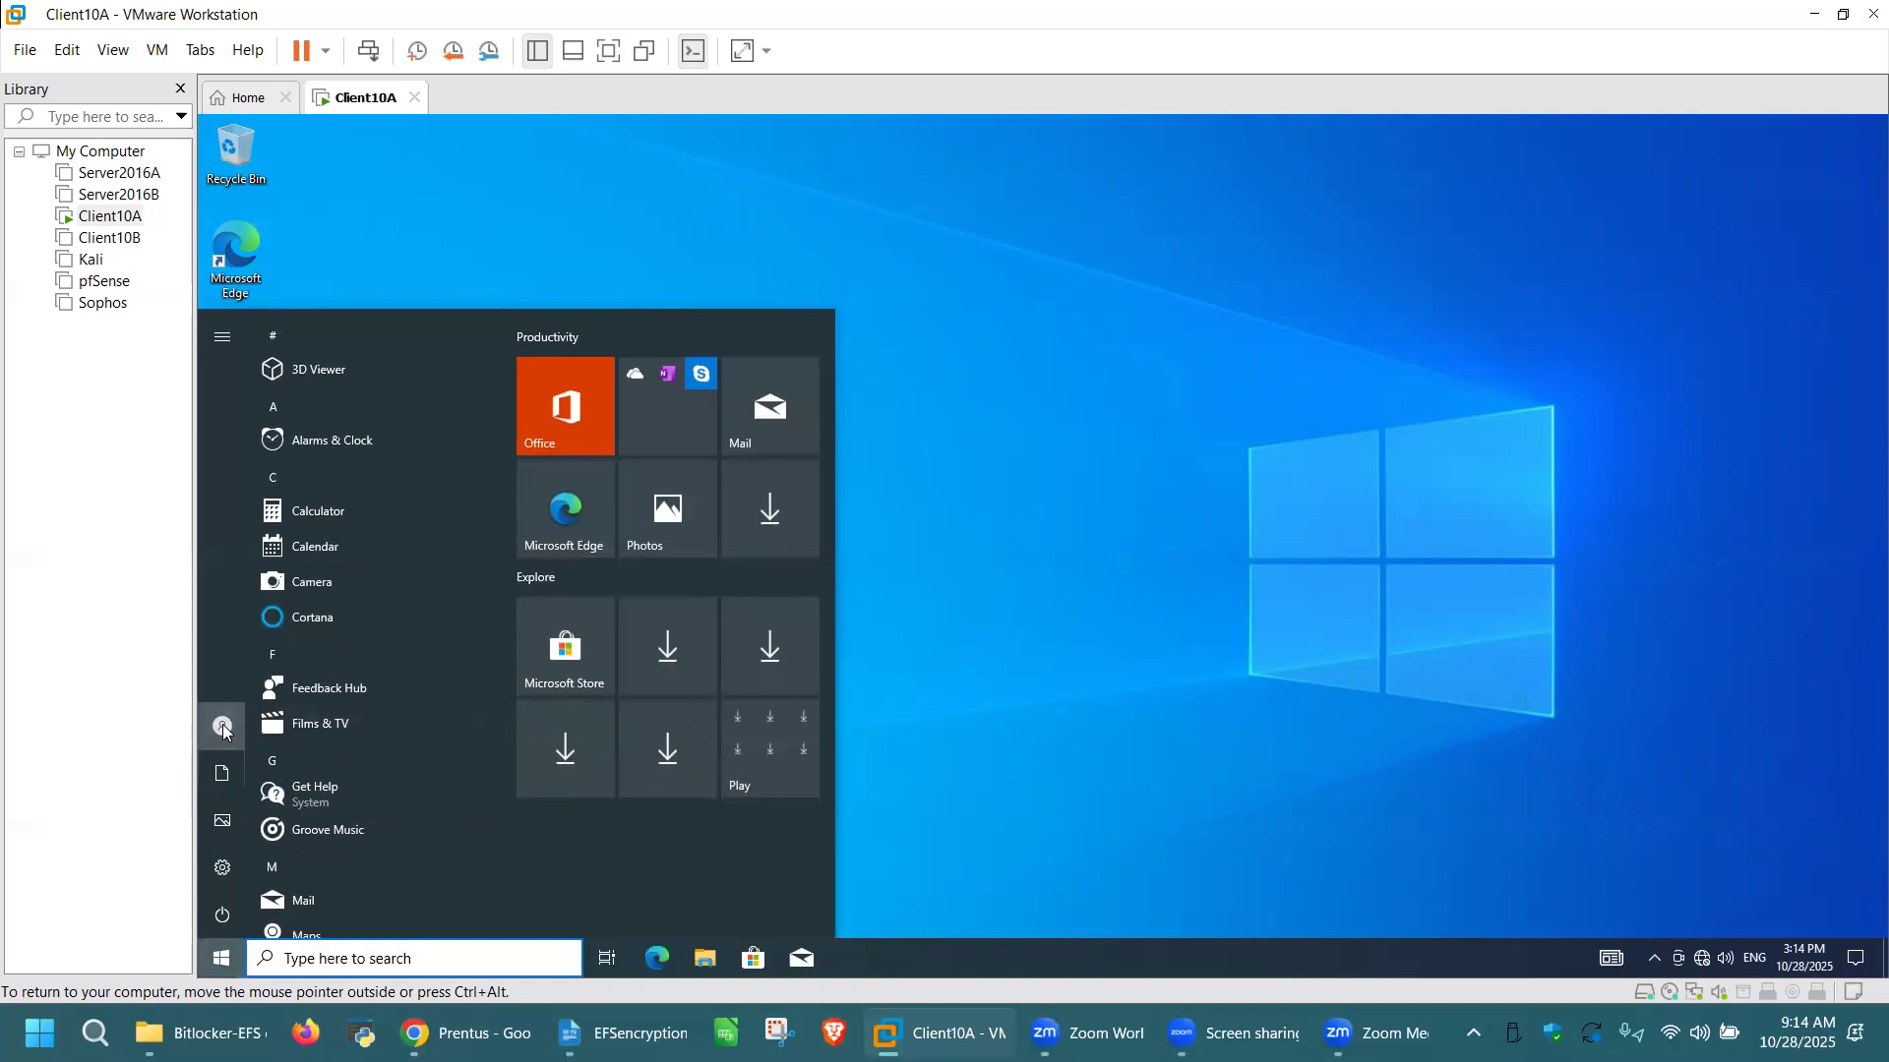
{"action": "left_click", "coordinate": [223, 727]}
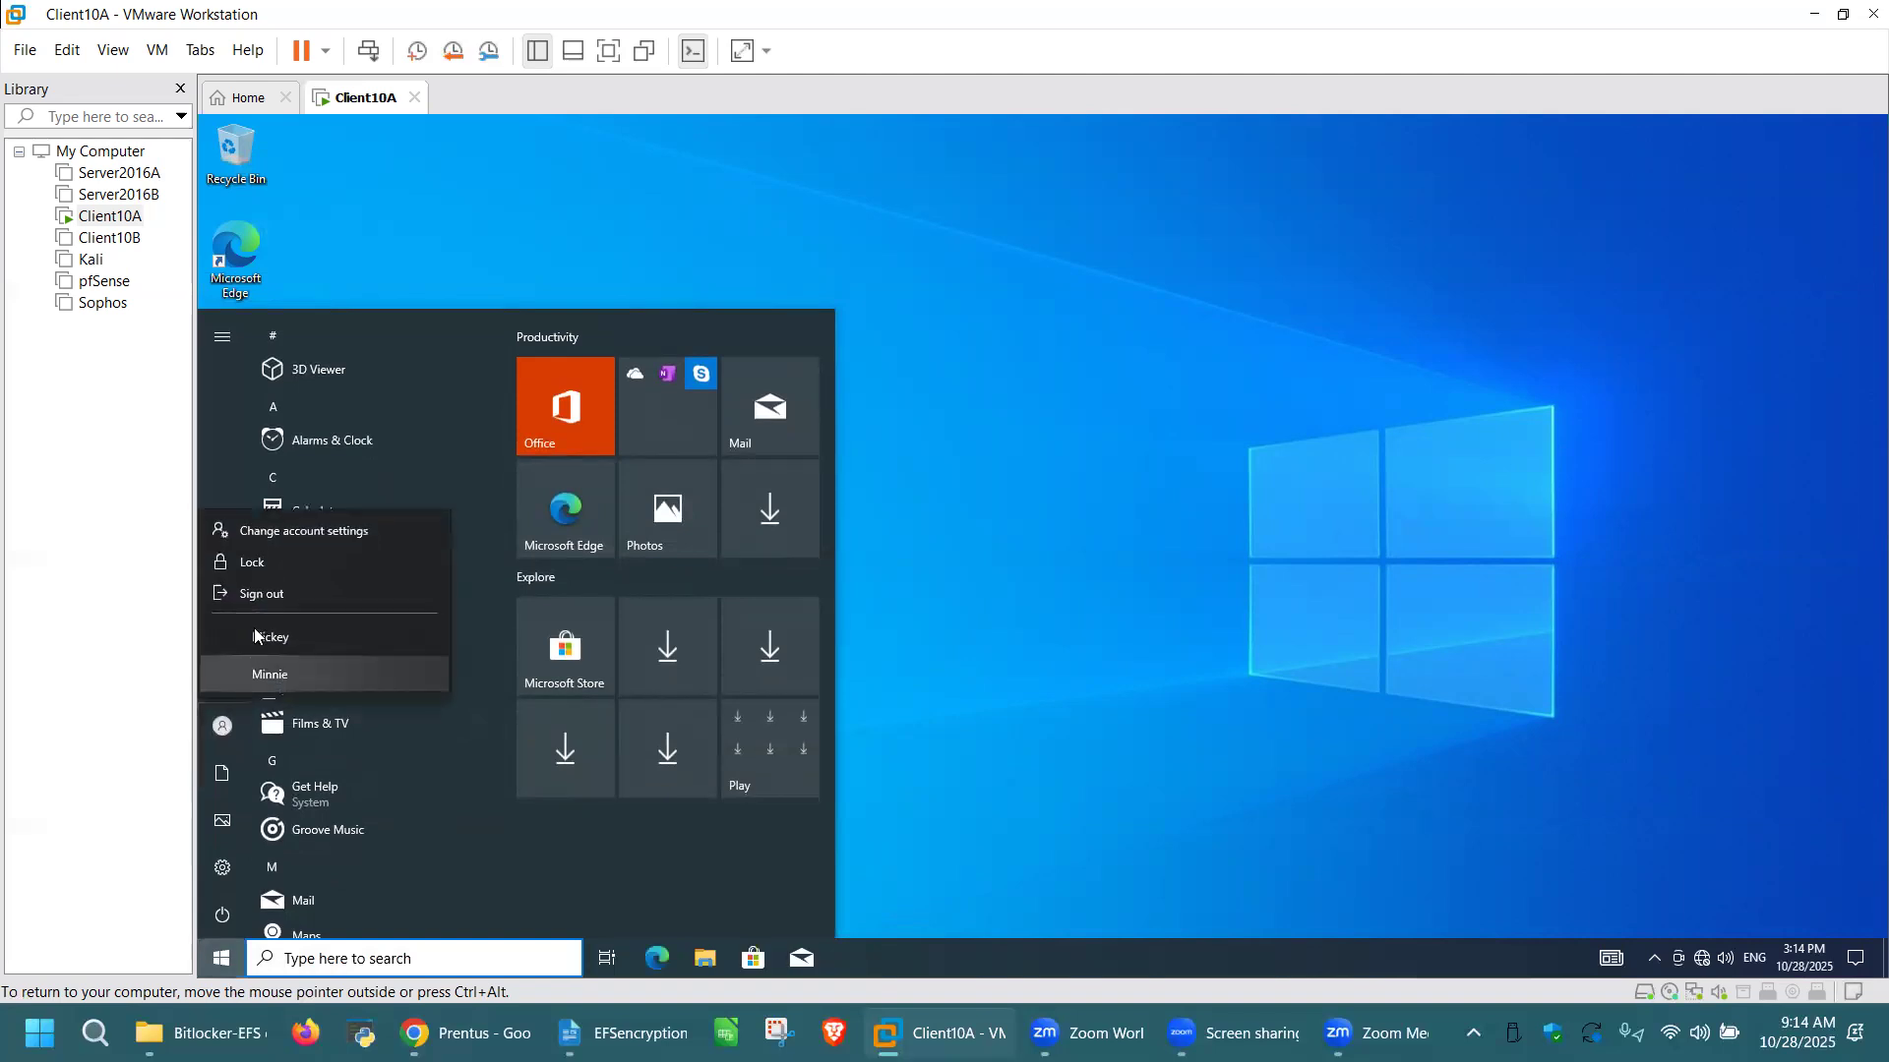
{"action": "left_click", "coordinate": [256, 596]}
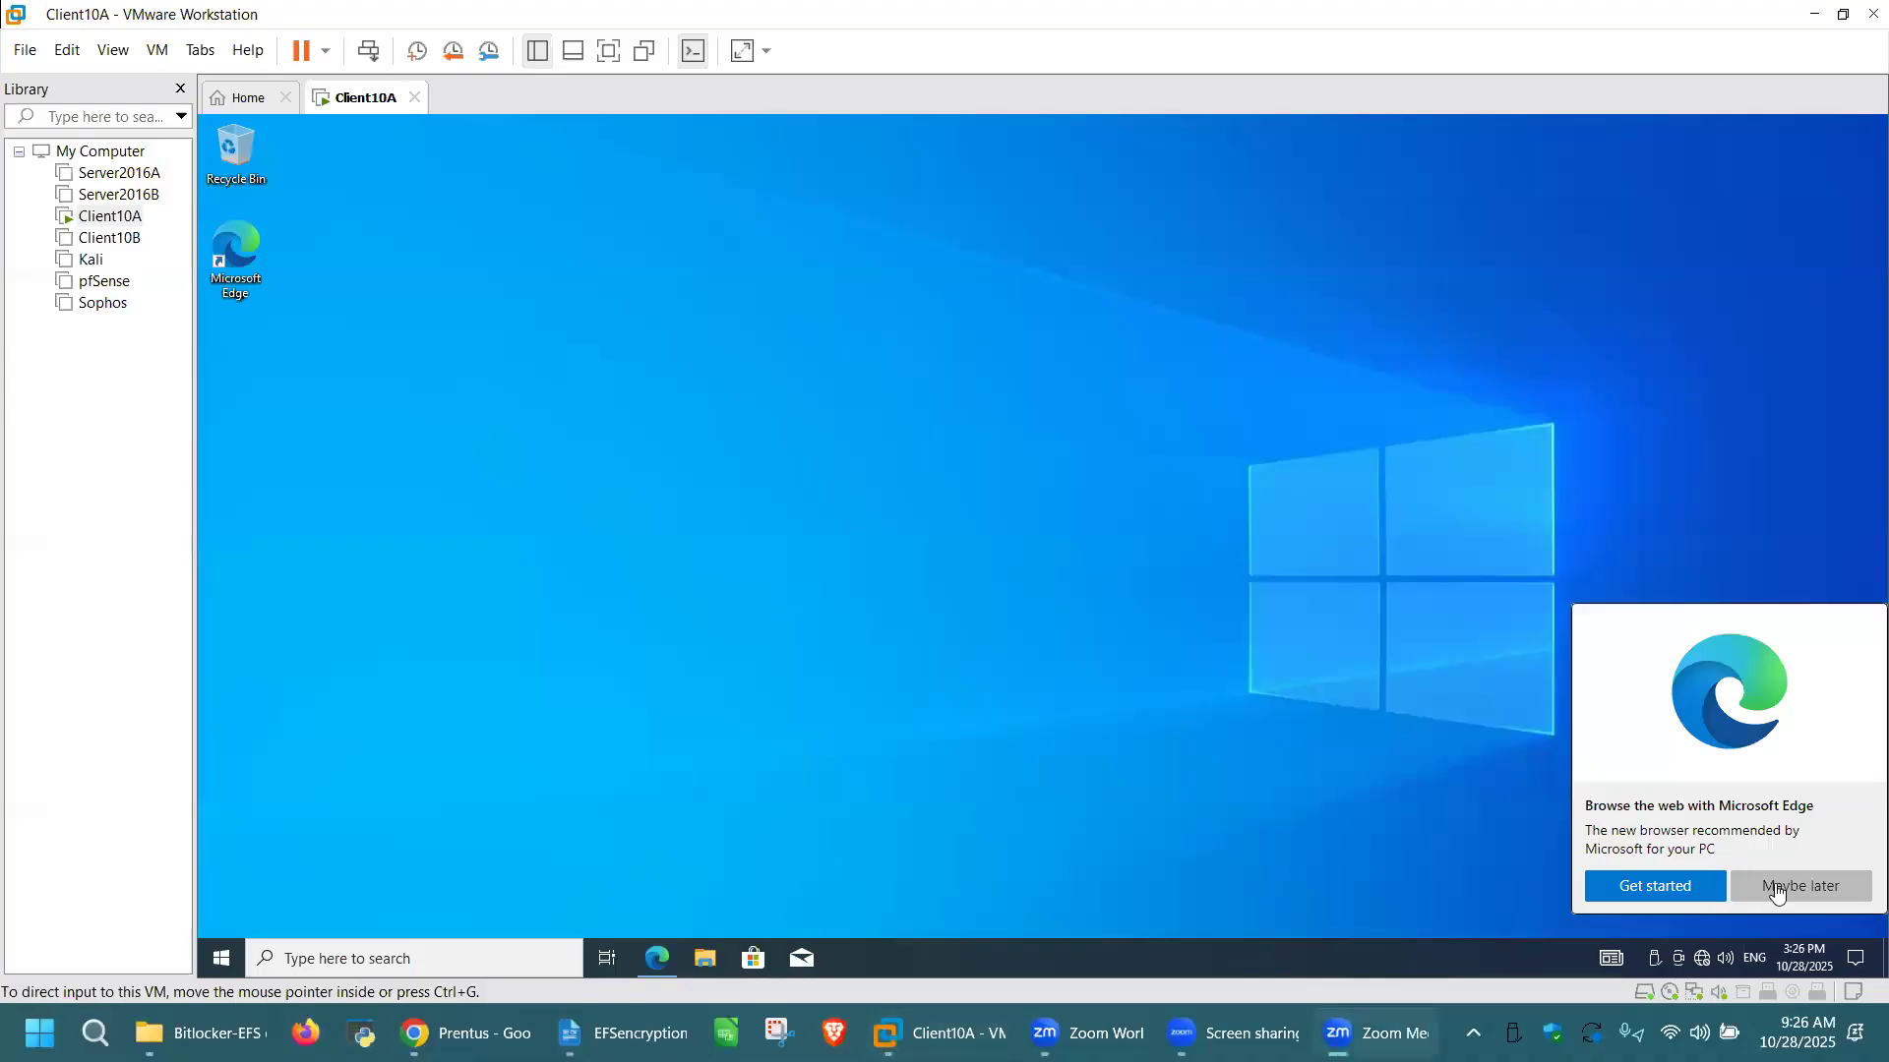
{"action": "left_click", "coordinate": [1777, 888]}
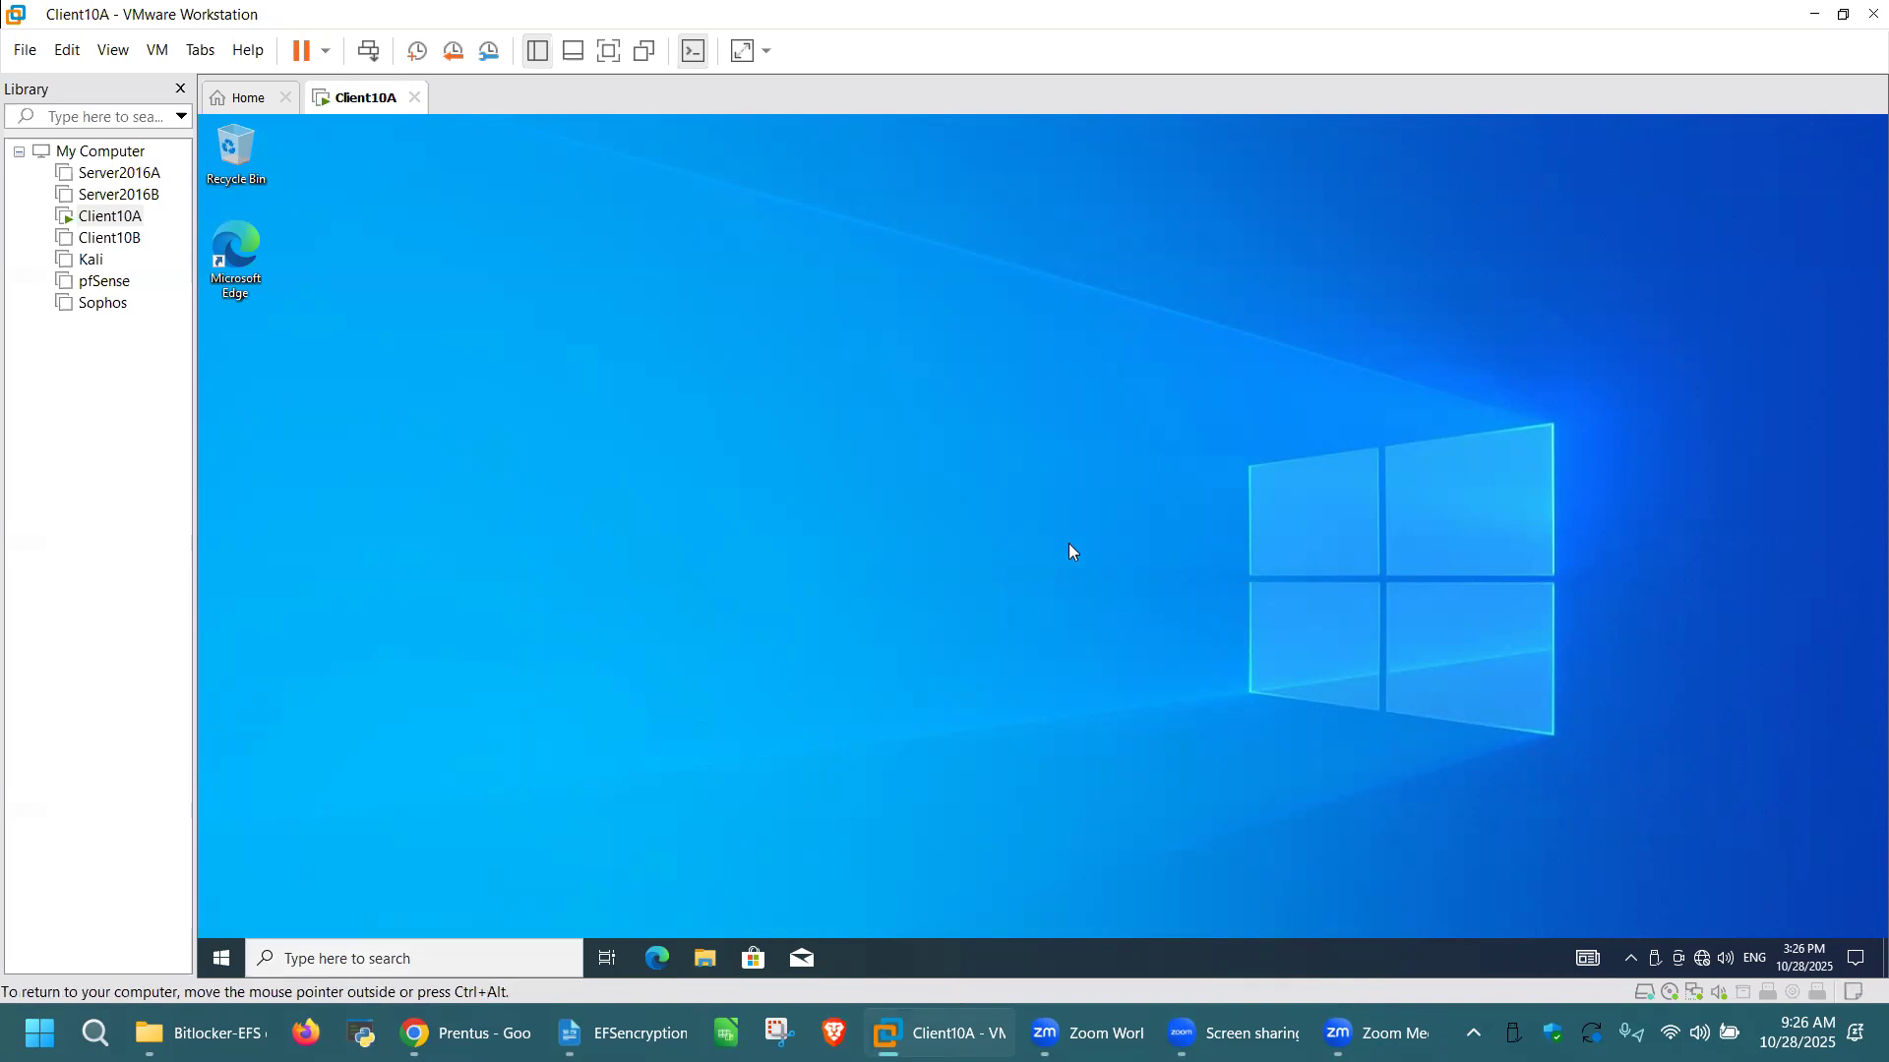
Step: Open a maximized File Explorer window and display the contents of New Volume (E:)
{"action": "key", "text": "super+e"}
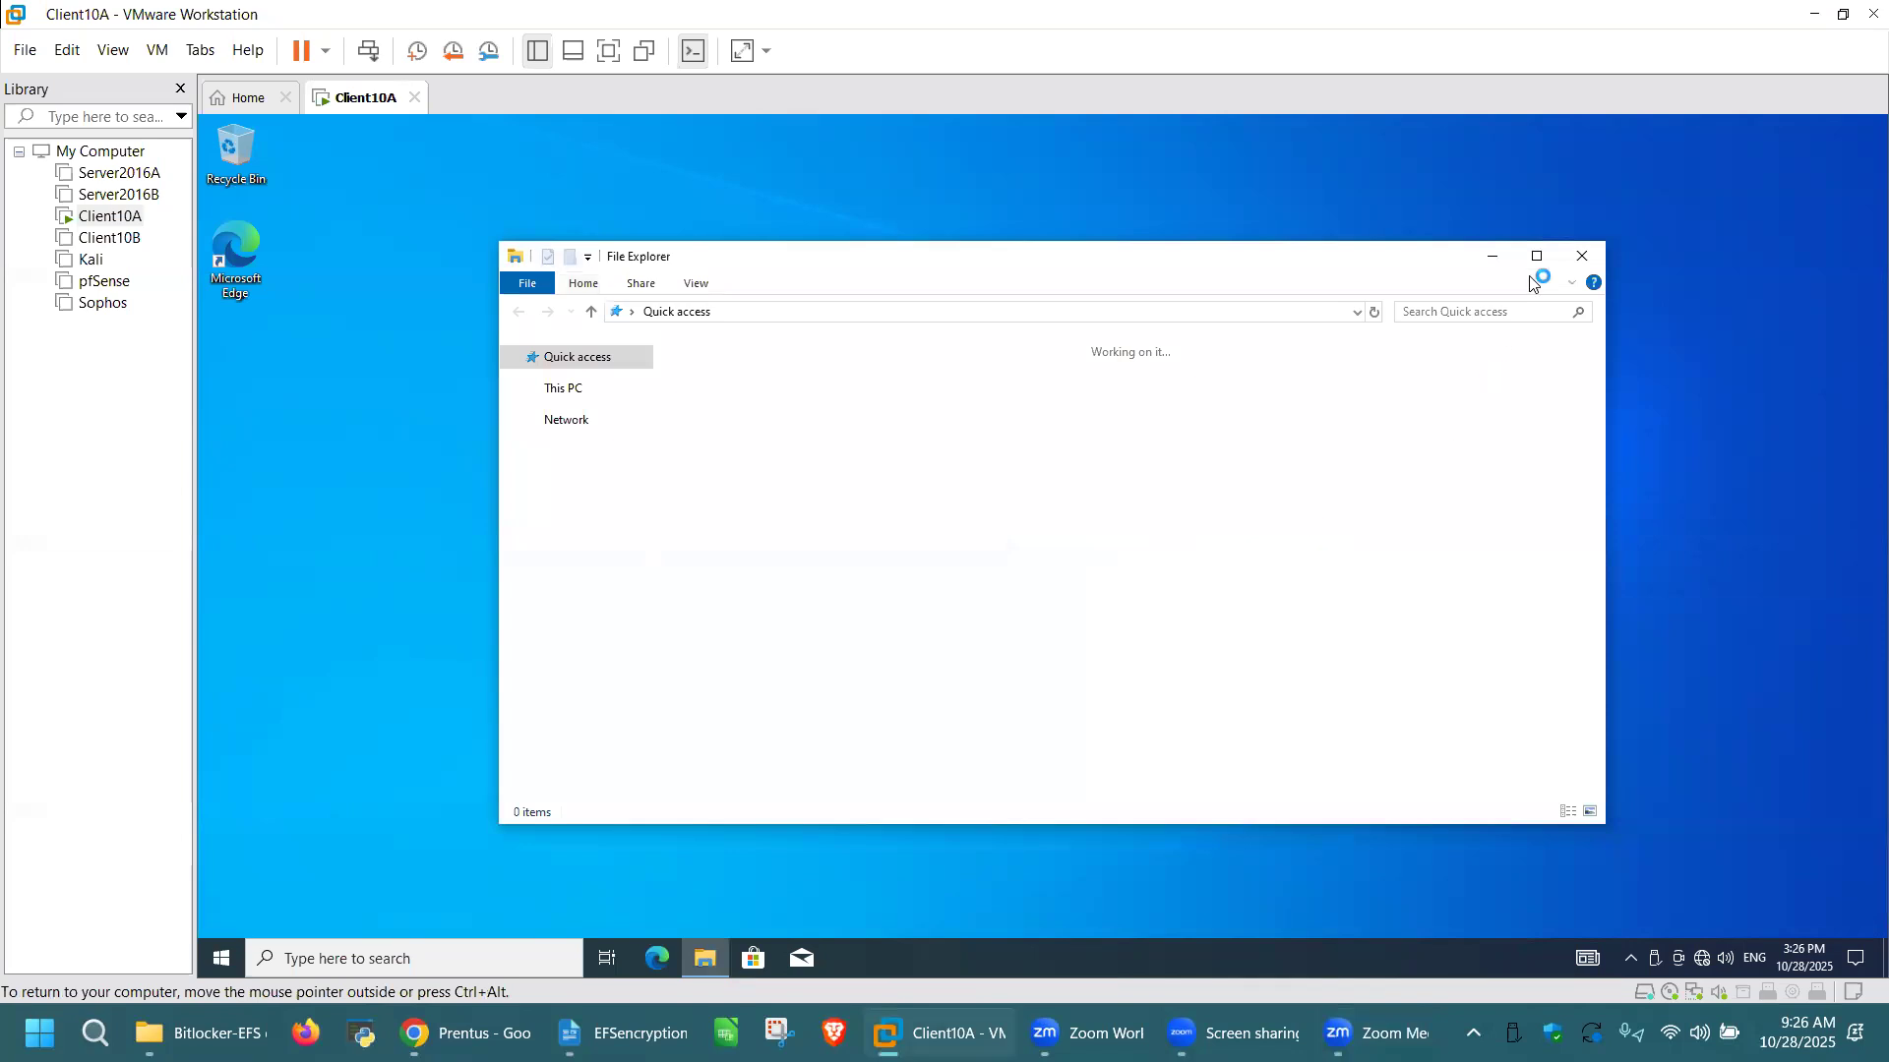
{"action": "left_click", "coordinate": [1540, 258]}
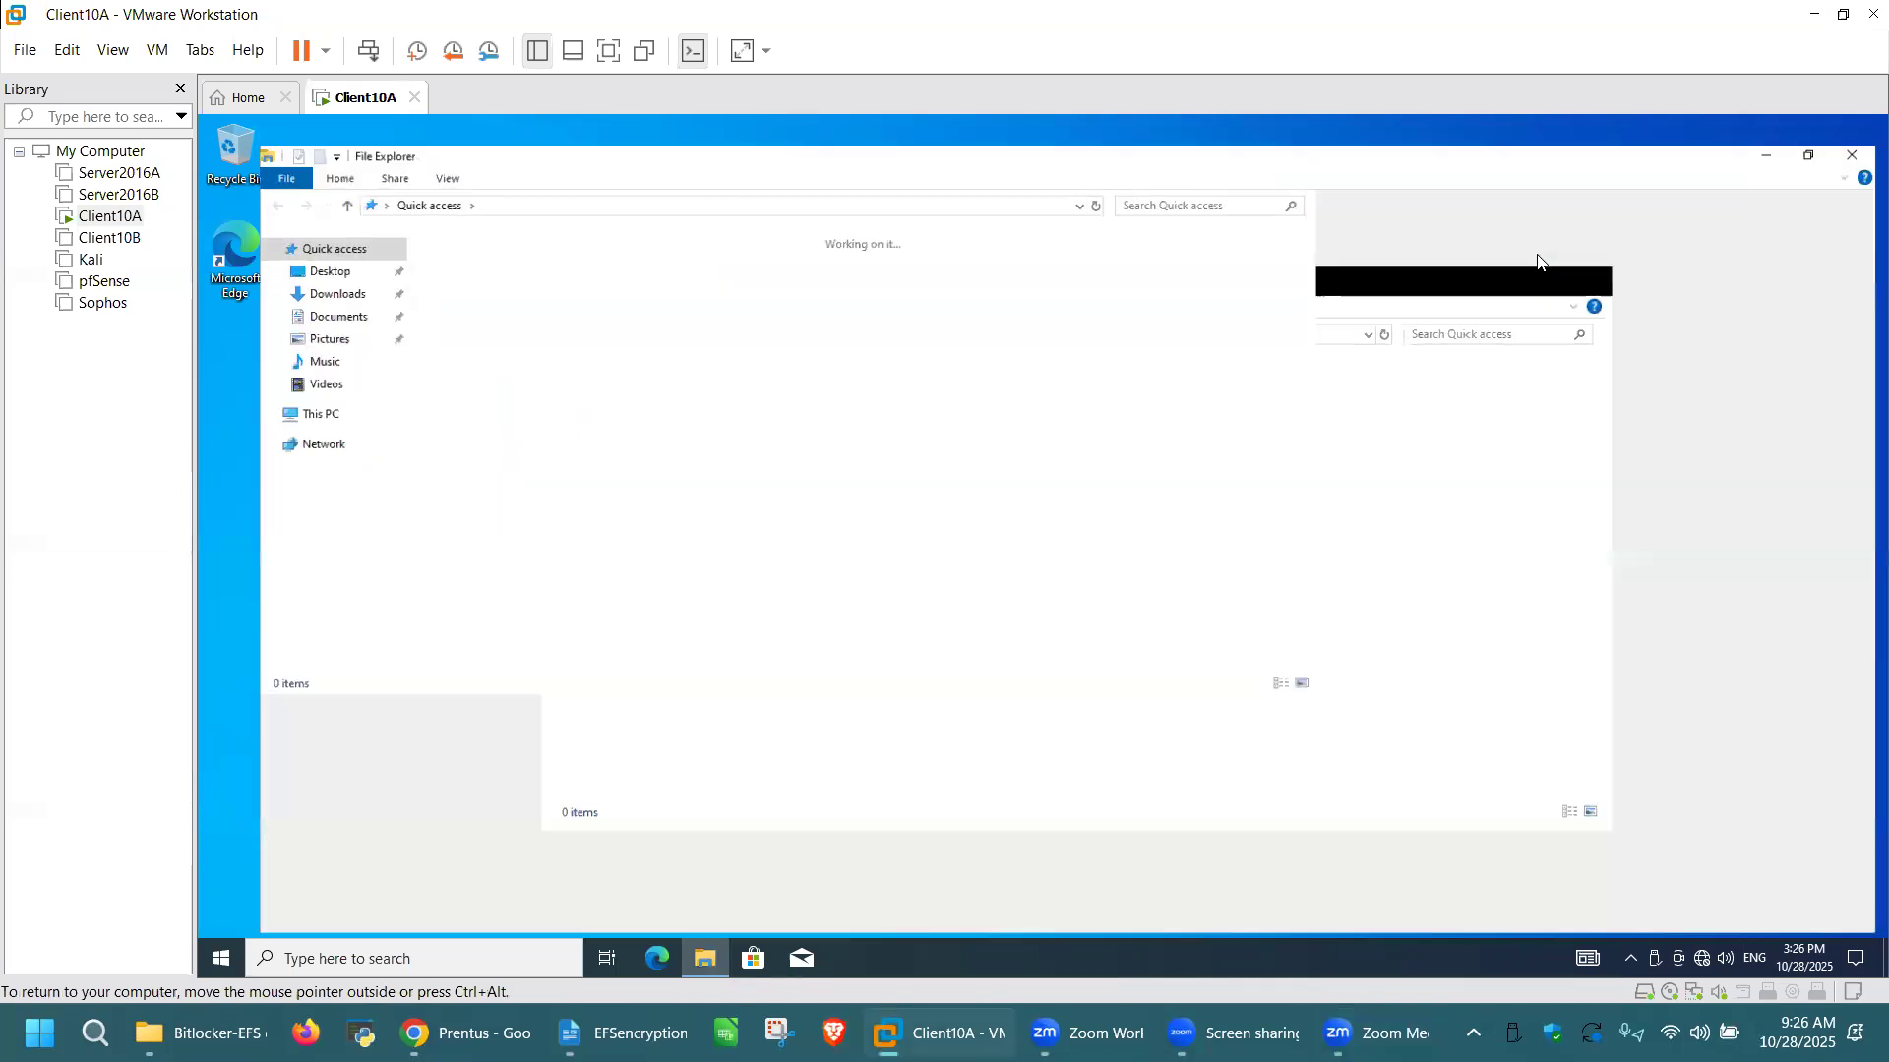
{"action": "left_click", "coordinate": [262, 397]}
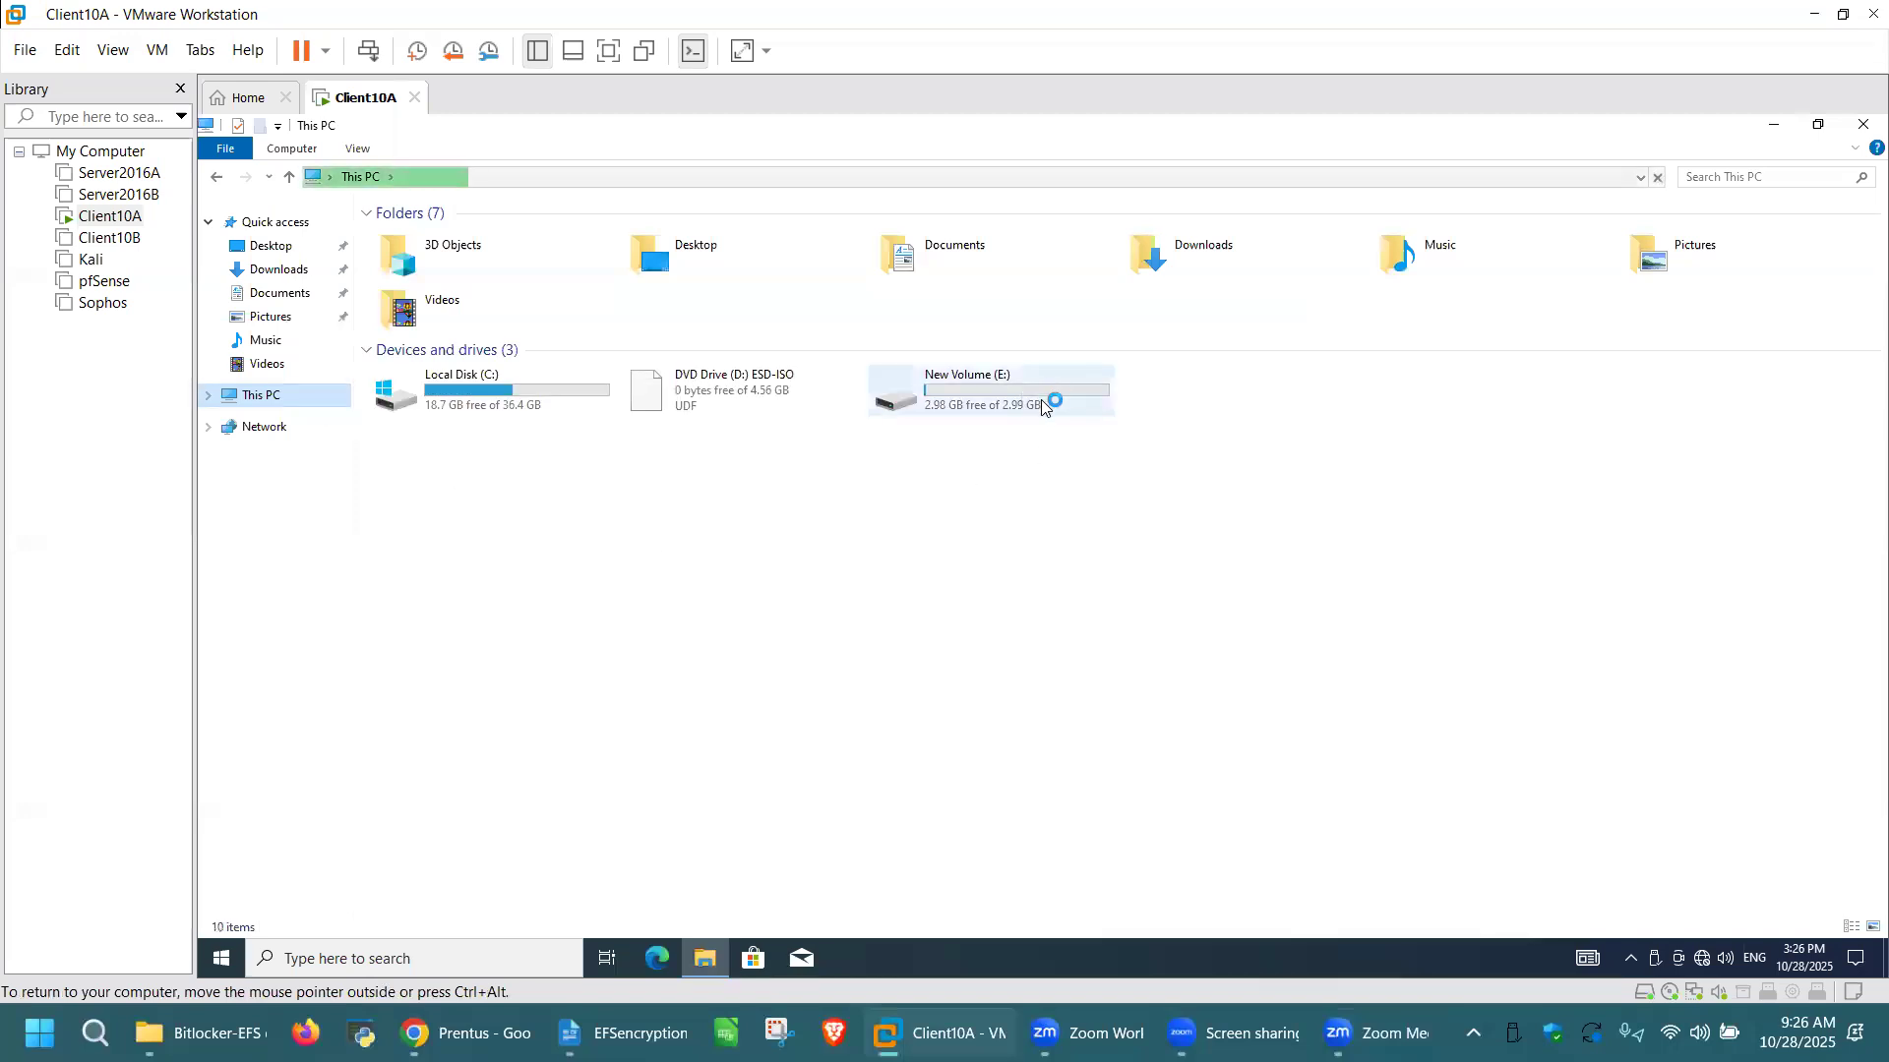
{"action": "double_click", "coordinate": [1044, 393]}
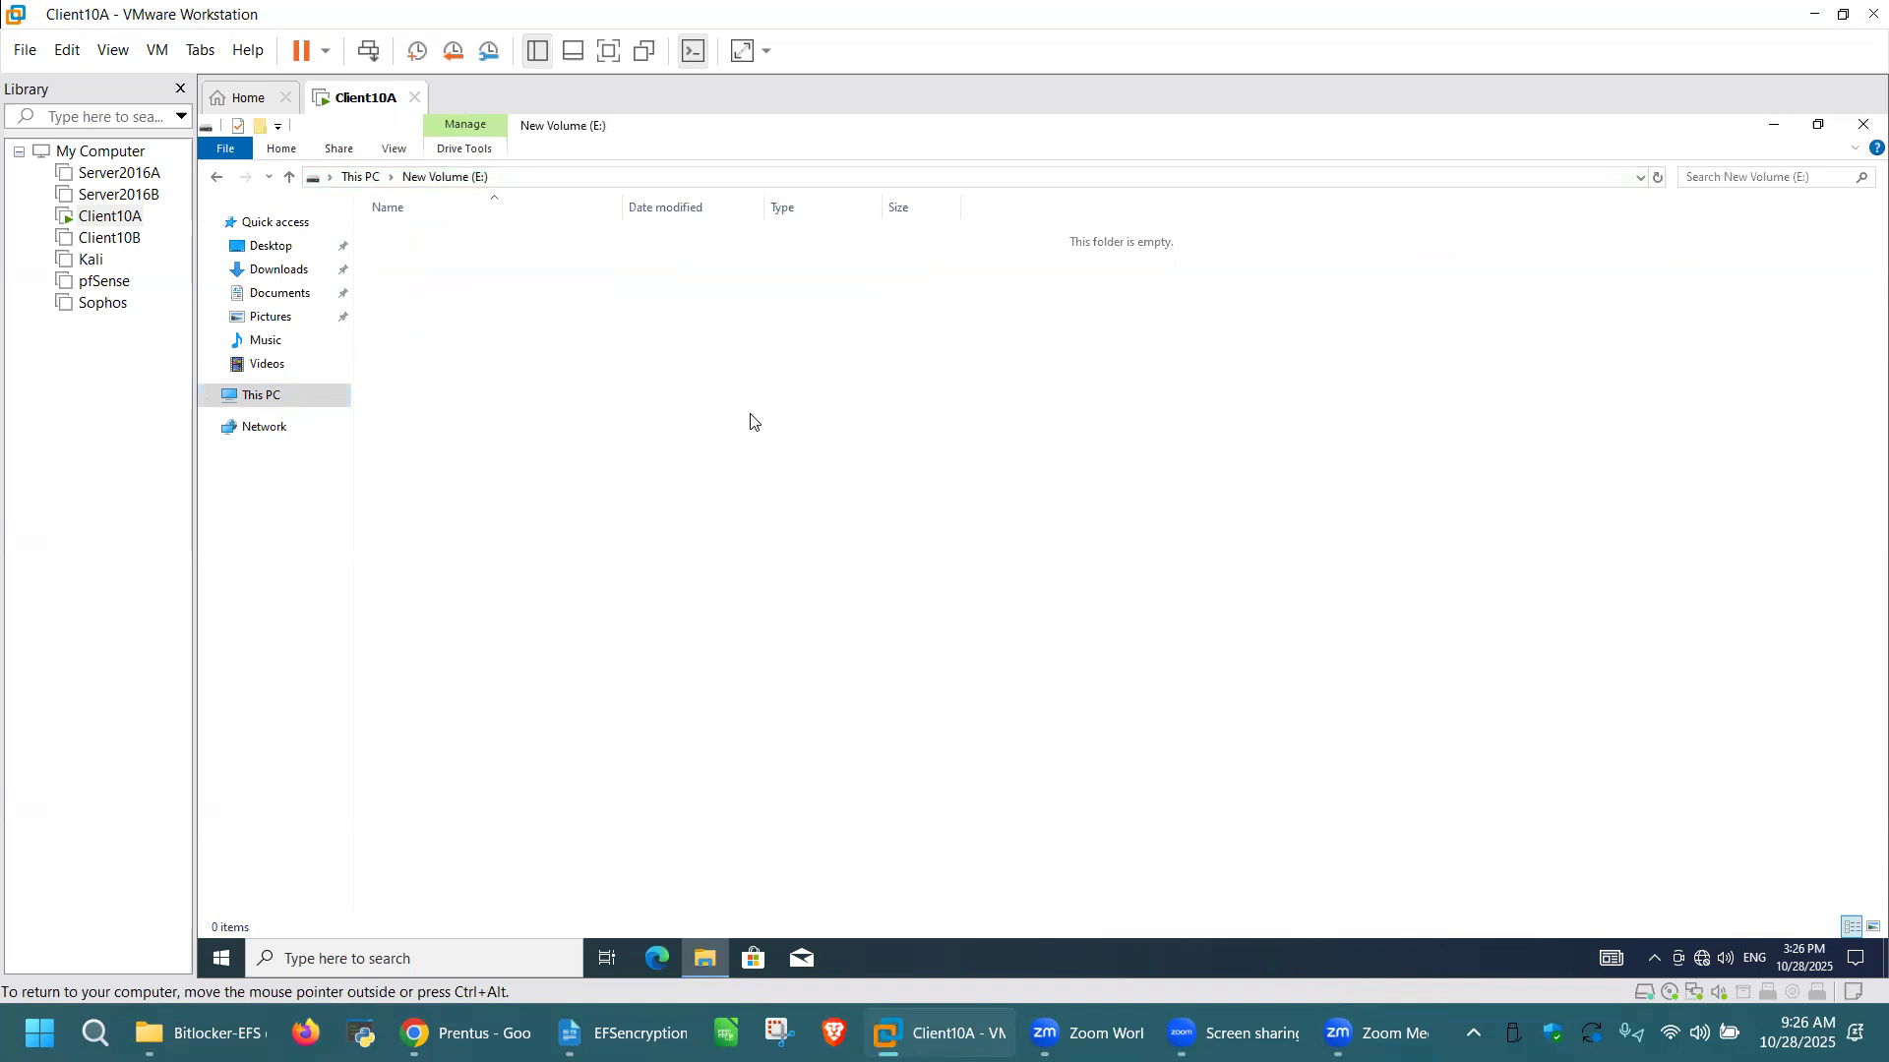
Step: Create a folder named "Mickeys docs" on New Volume (E:)
{"action": "right_click", "coordinate": [751, 421]}
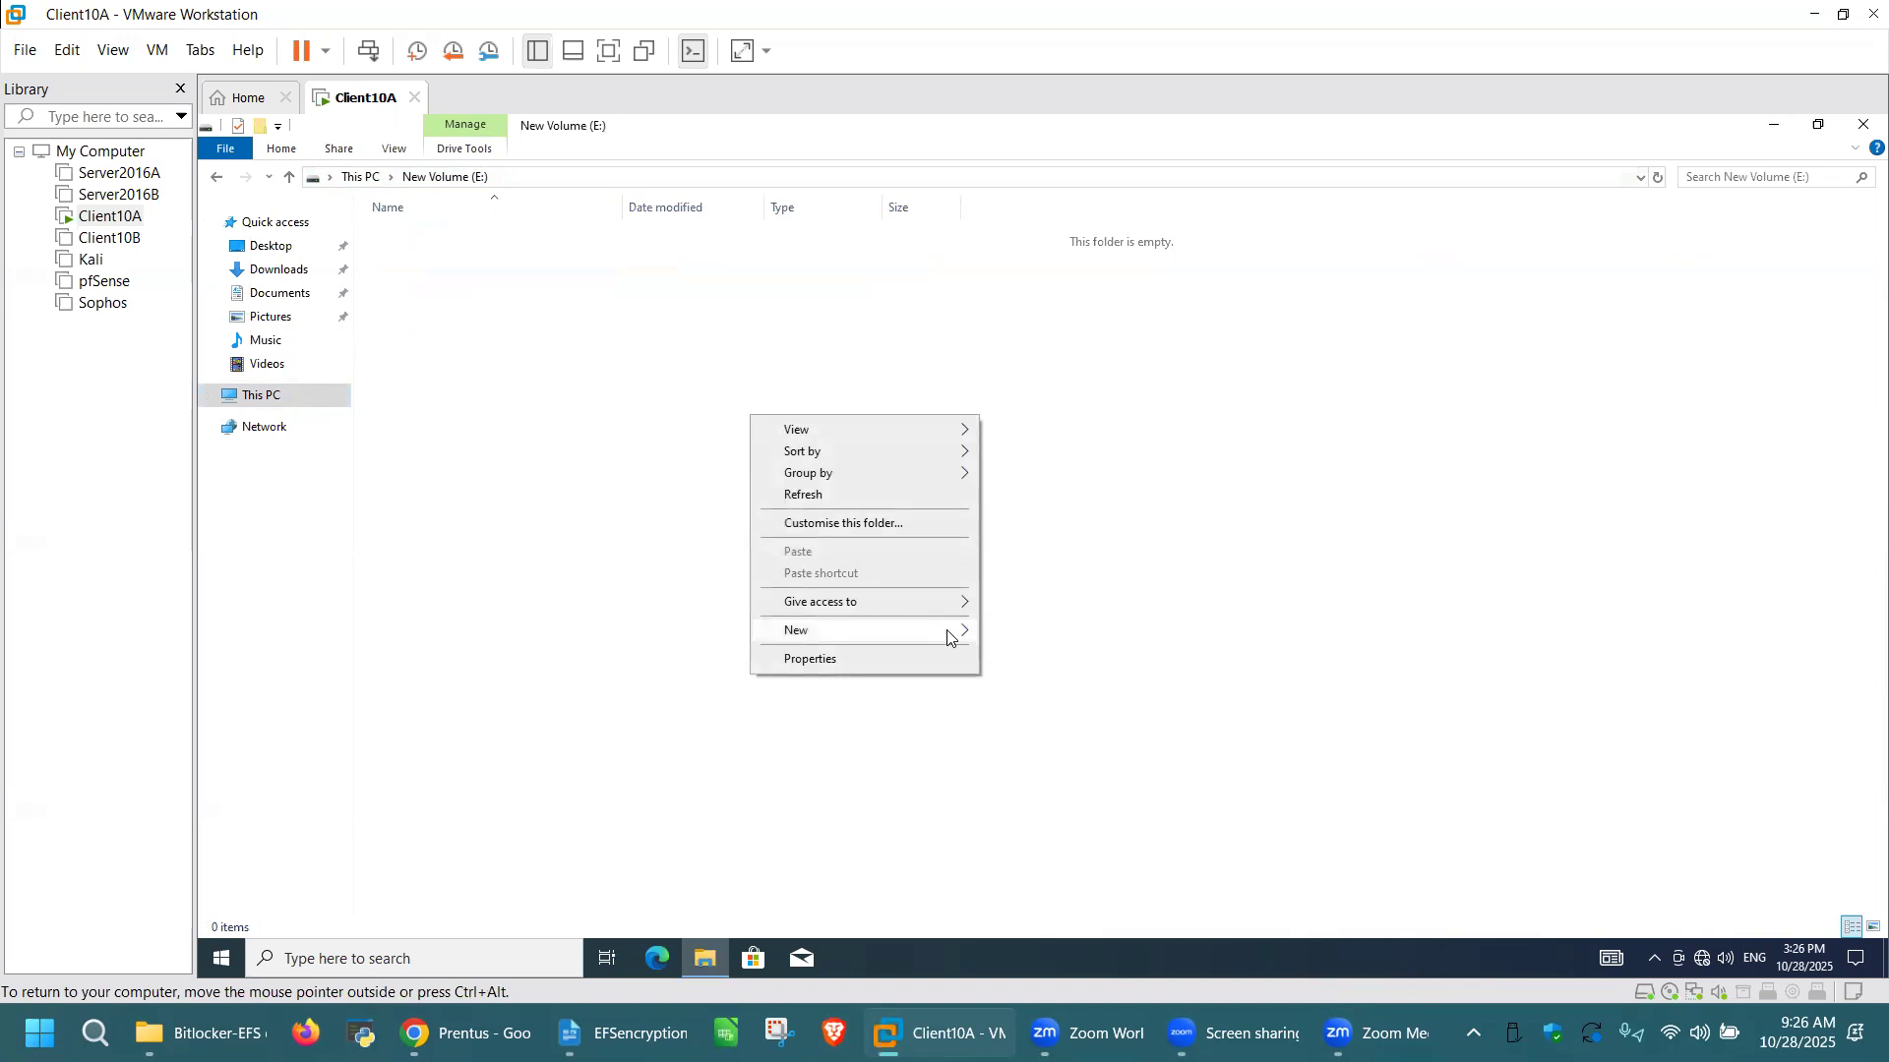
{"action": "mouse_move", "coordinate": [949, 633]}
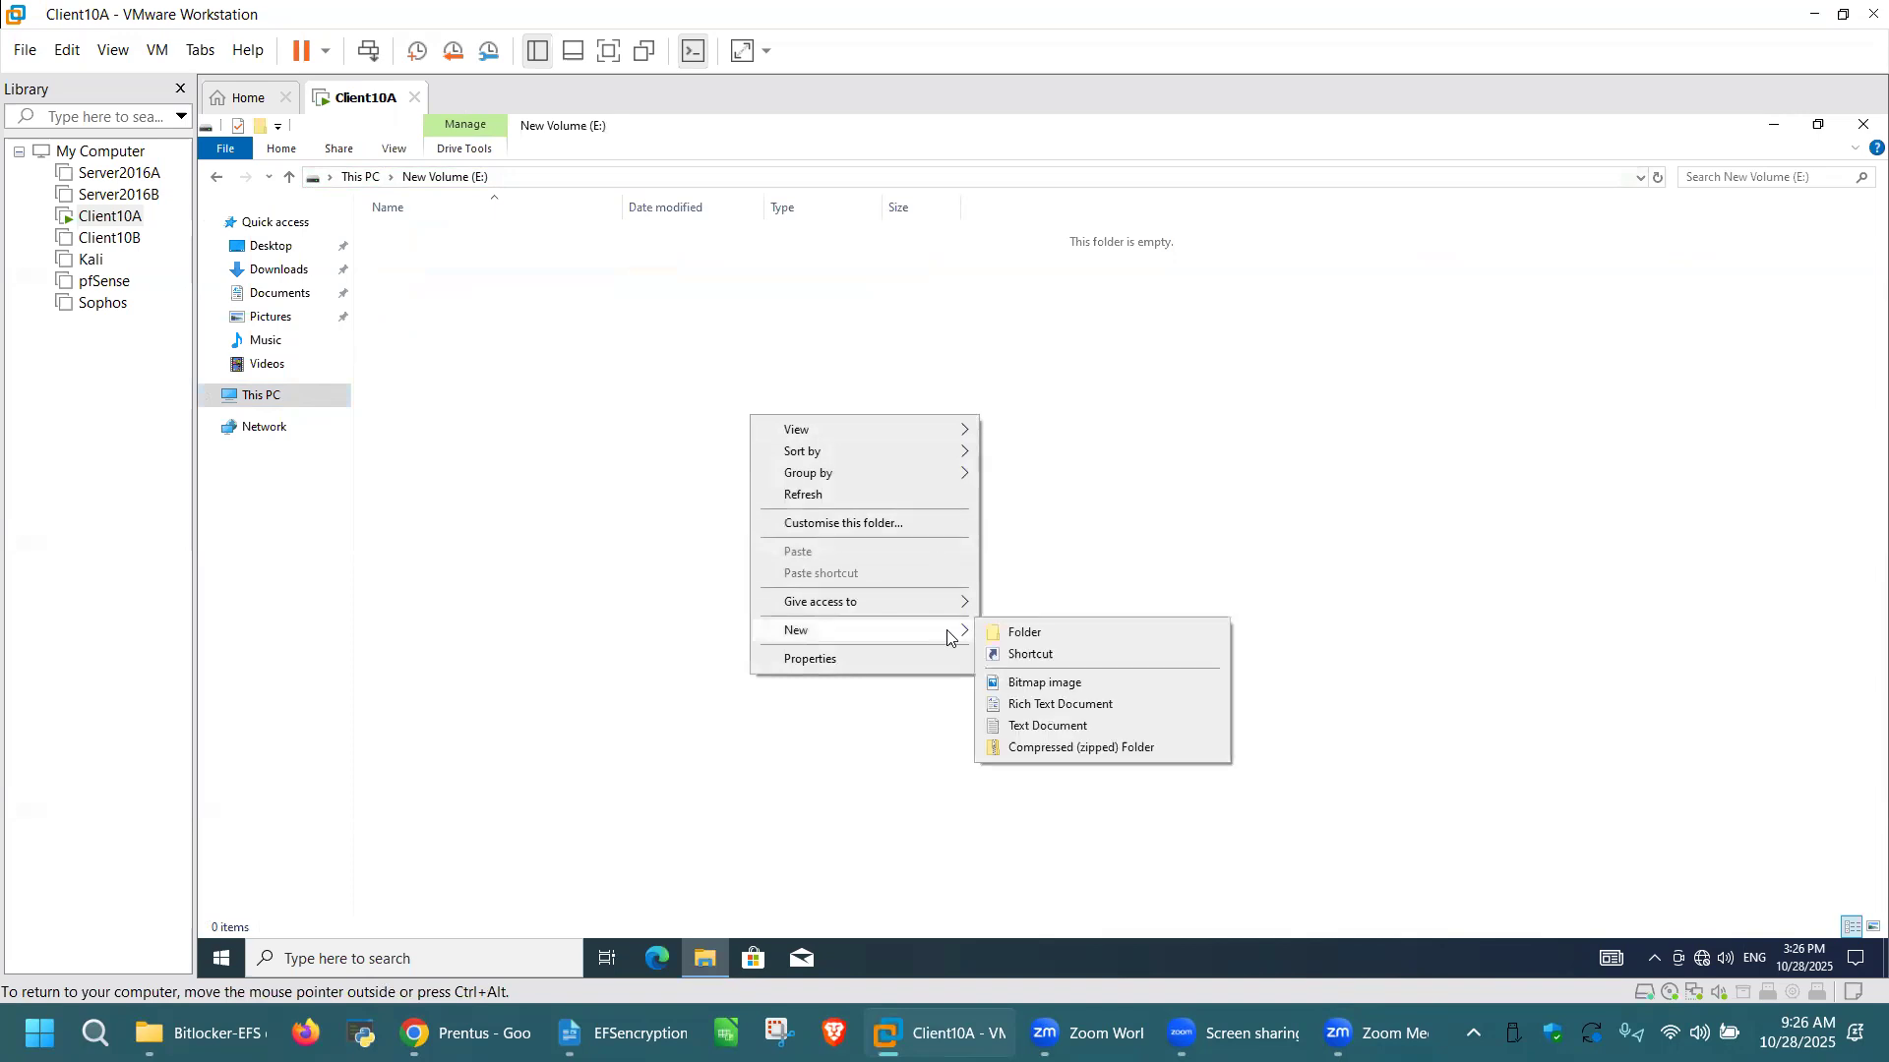
{"action": "left_click", "coordinate": [1028, 633]}
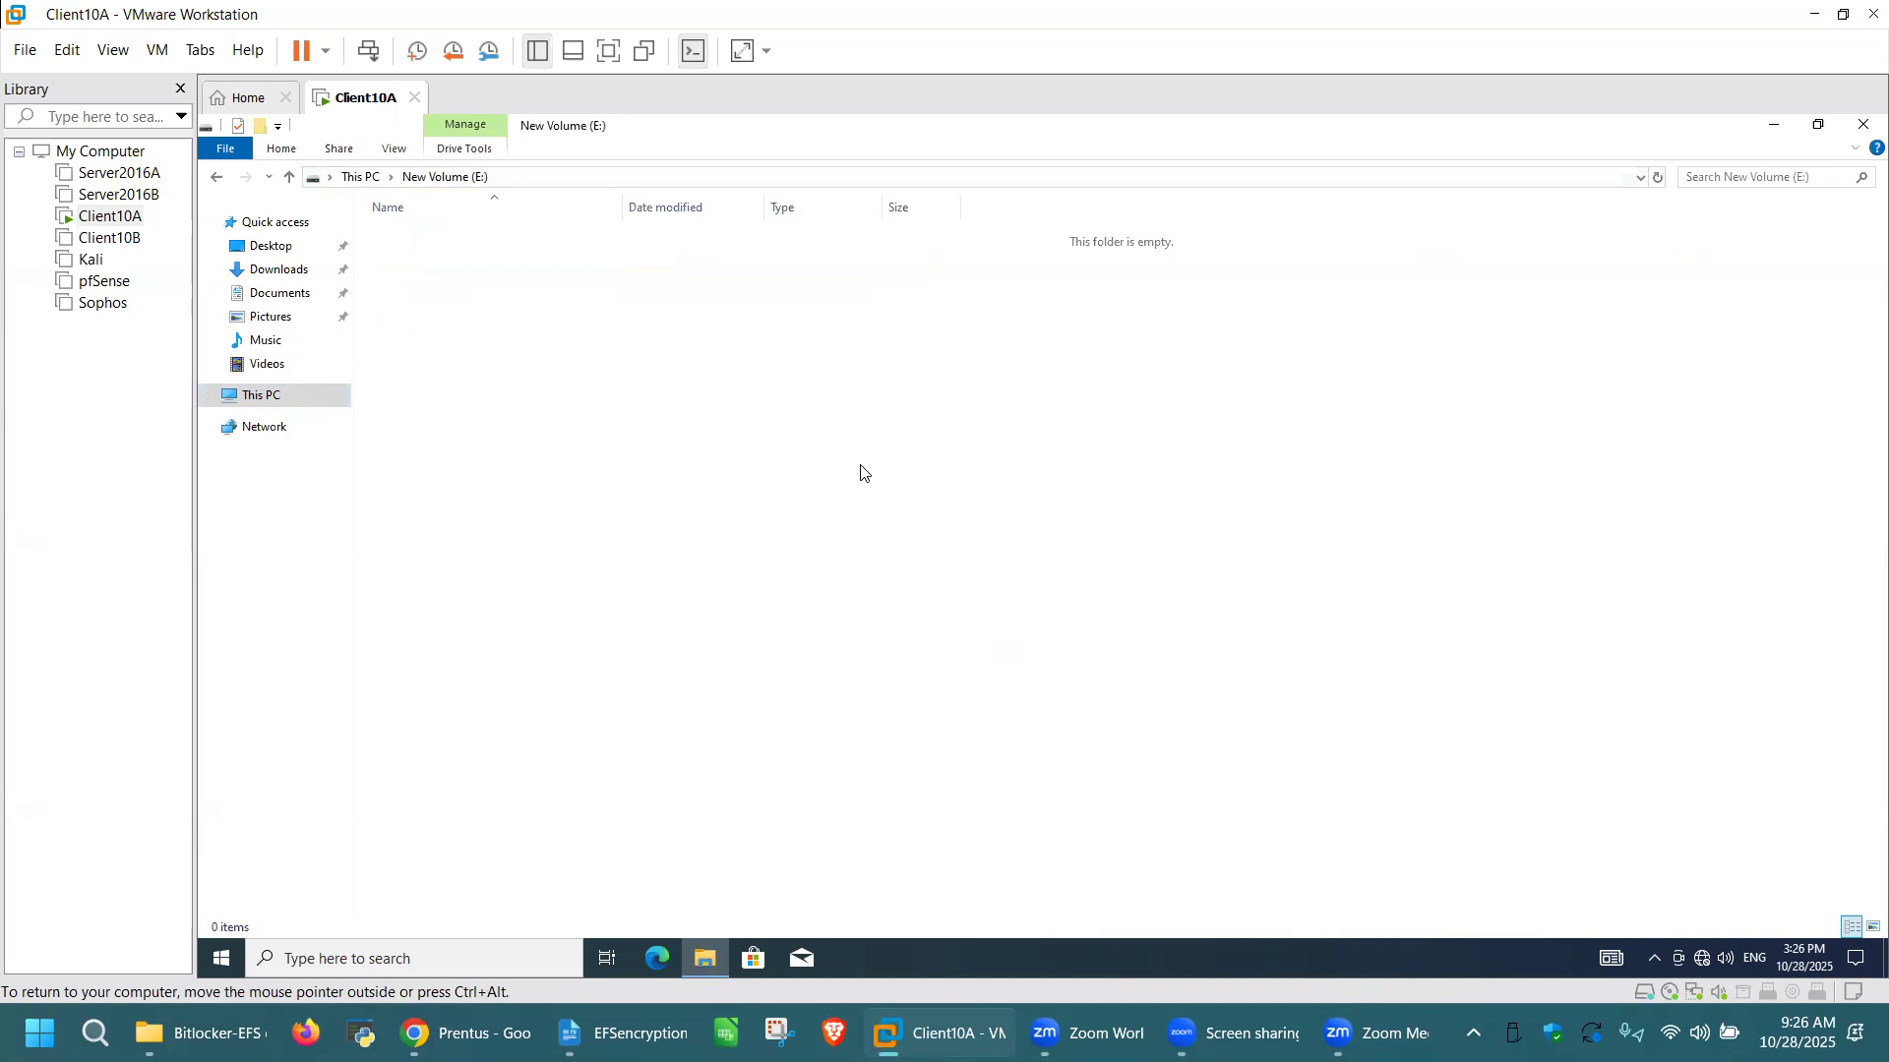
{"action": "type", "text": "Mickeys docs"}
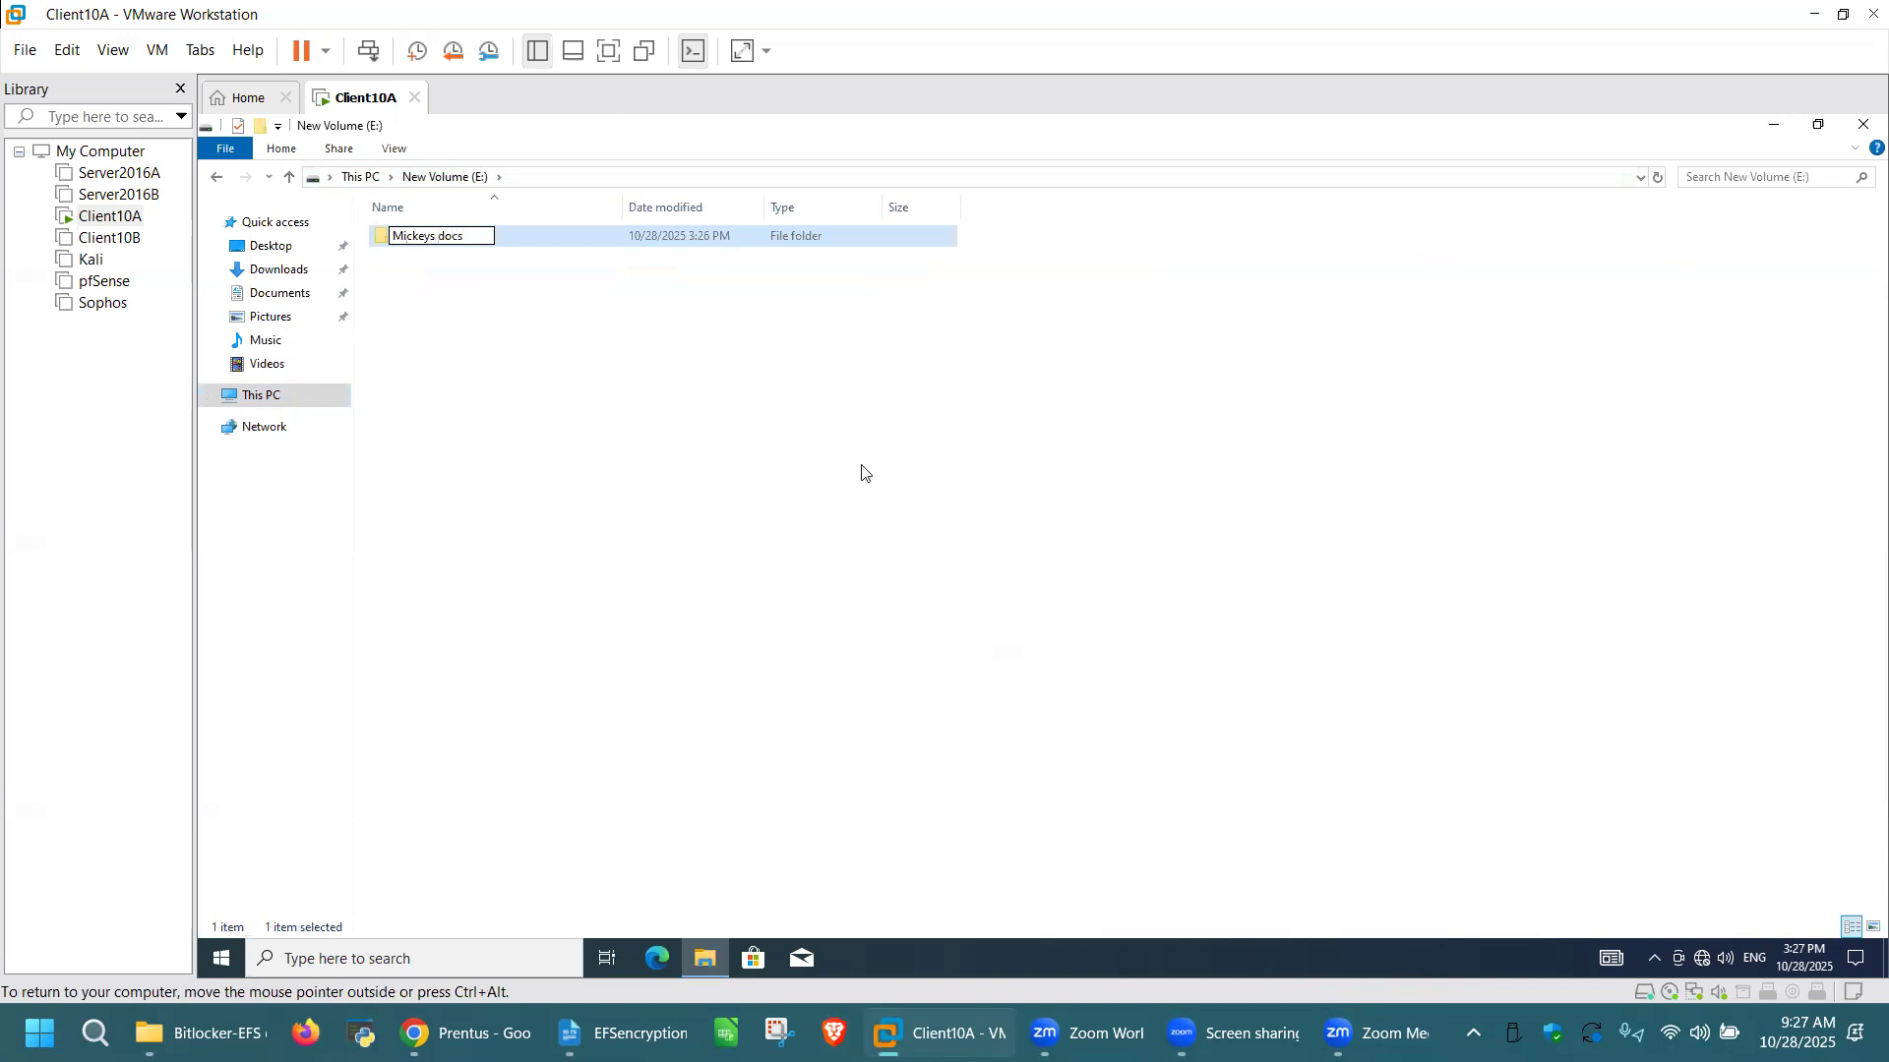
{"action": "left_click", "coordinate": [526, 235]}
Step: Create a text document named "Private File" inside the Mickeys docs folder
{"action": "double_click", "coordinate": [511, 243]}
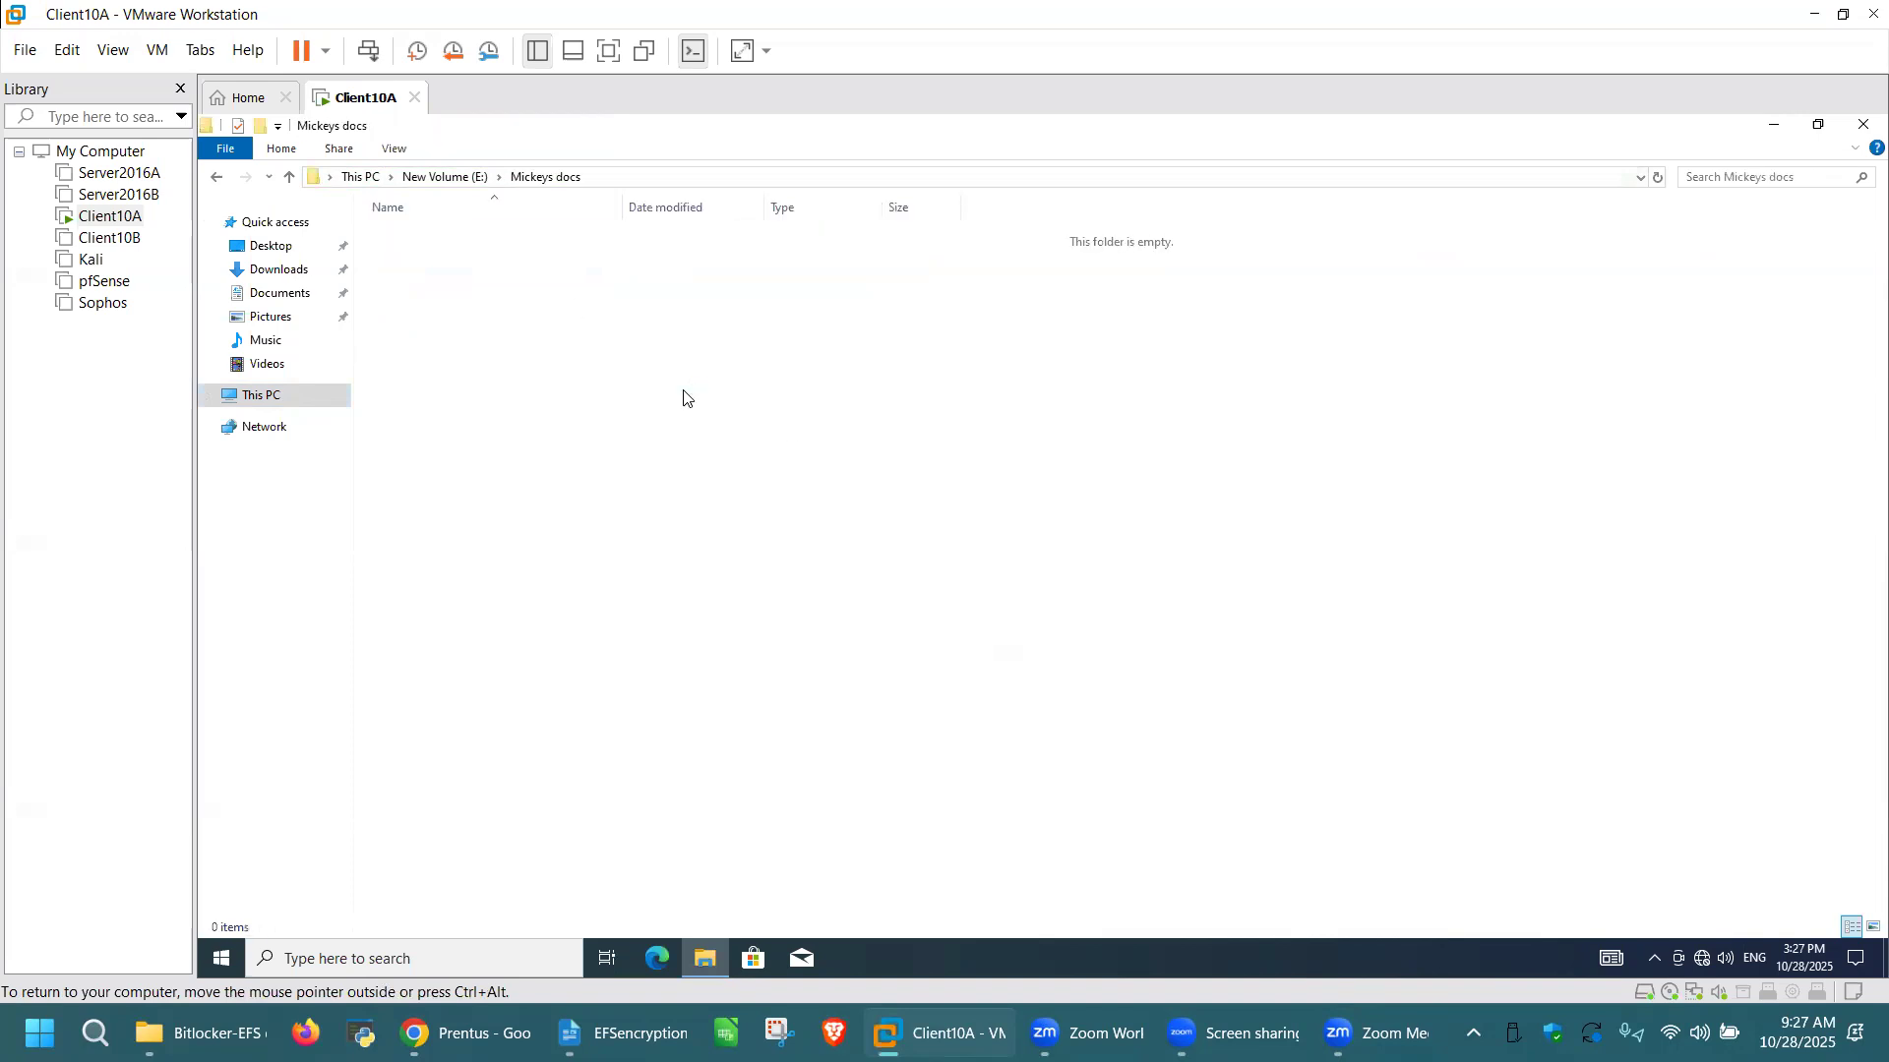
{"action": "right_click", "coordinate": [686, 397]}
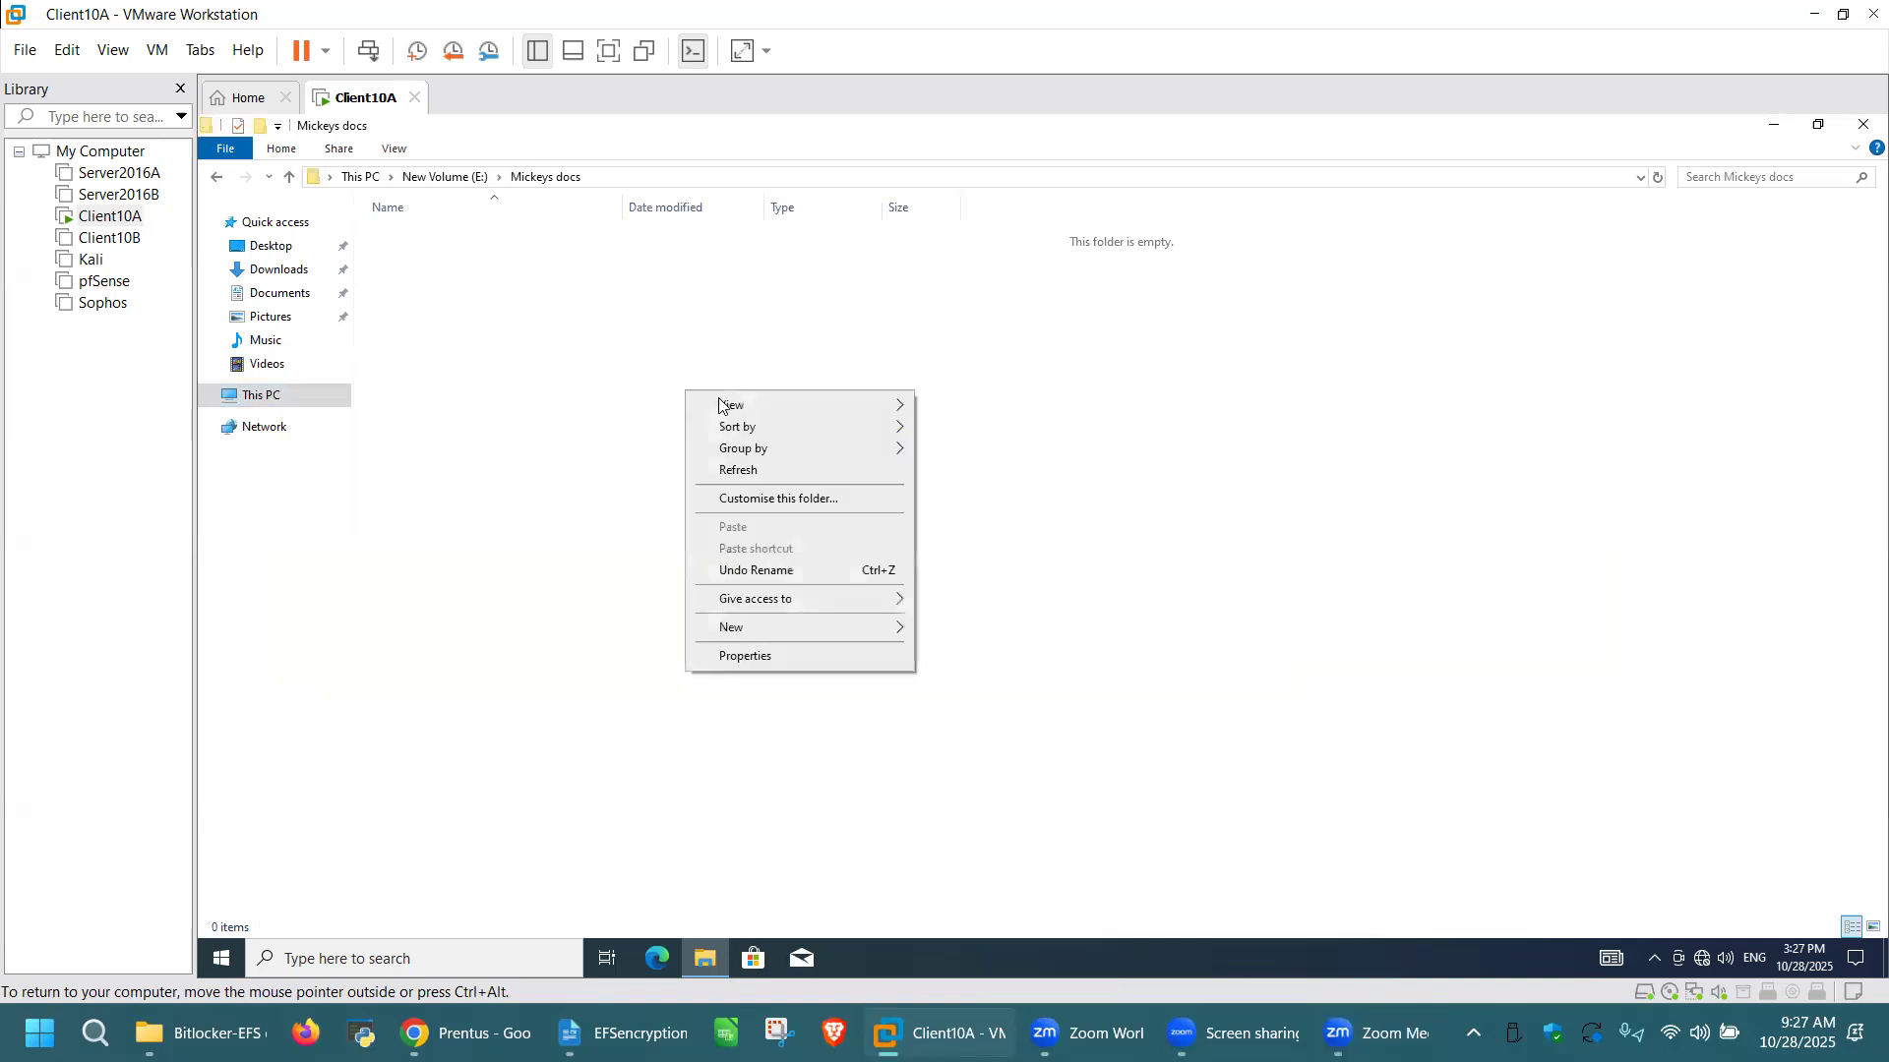
{"action": "mouse_move", "coordinate": [885, 630]}
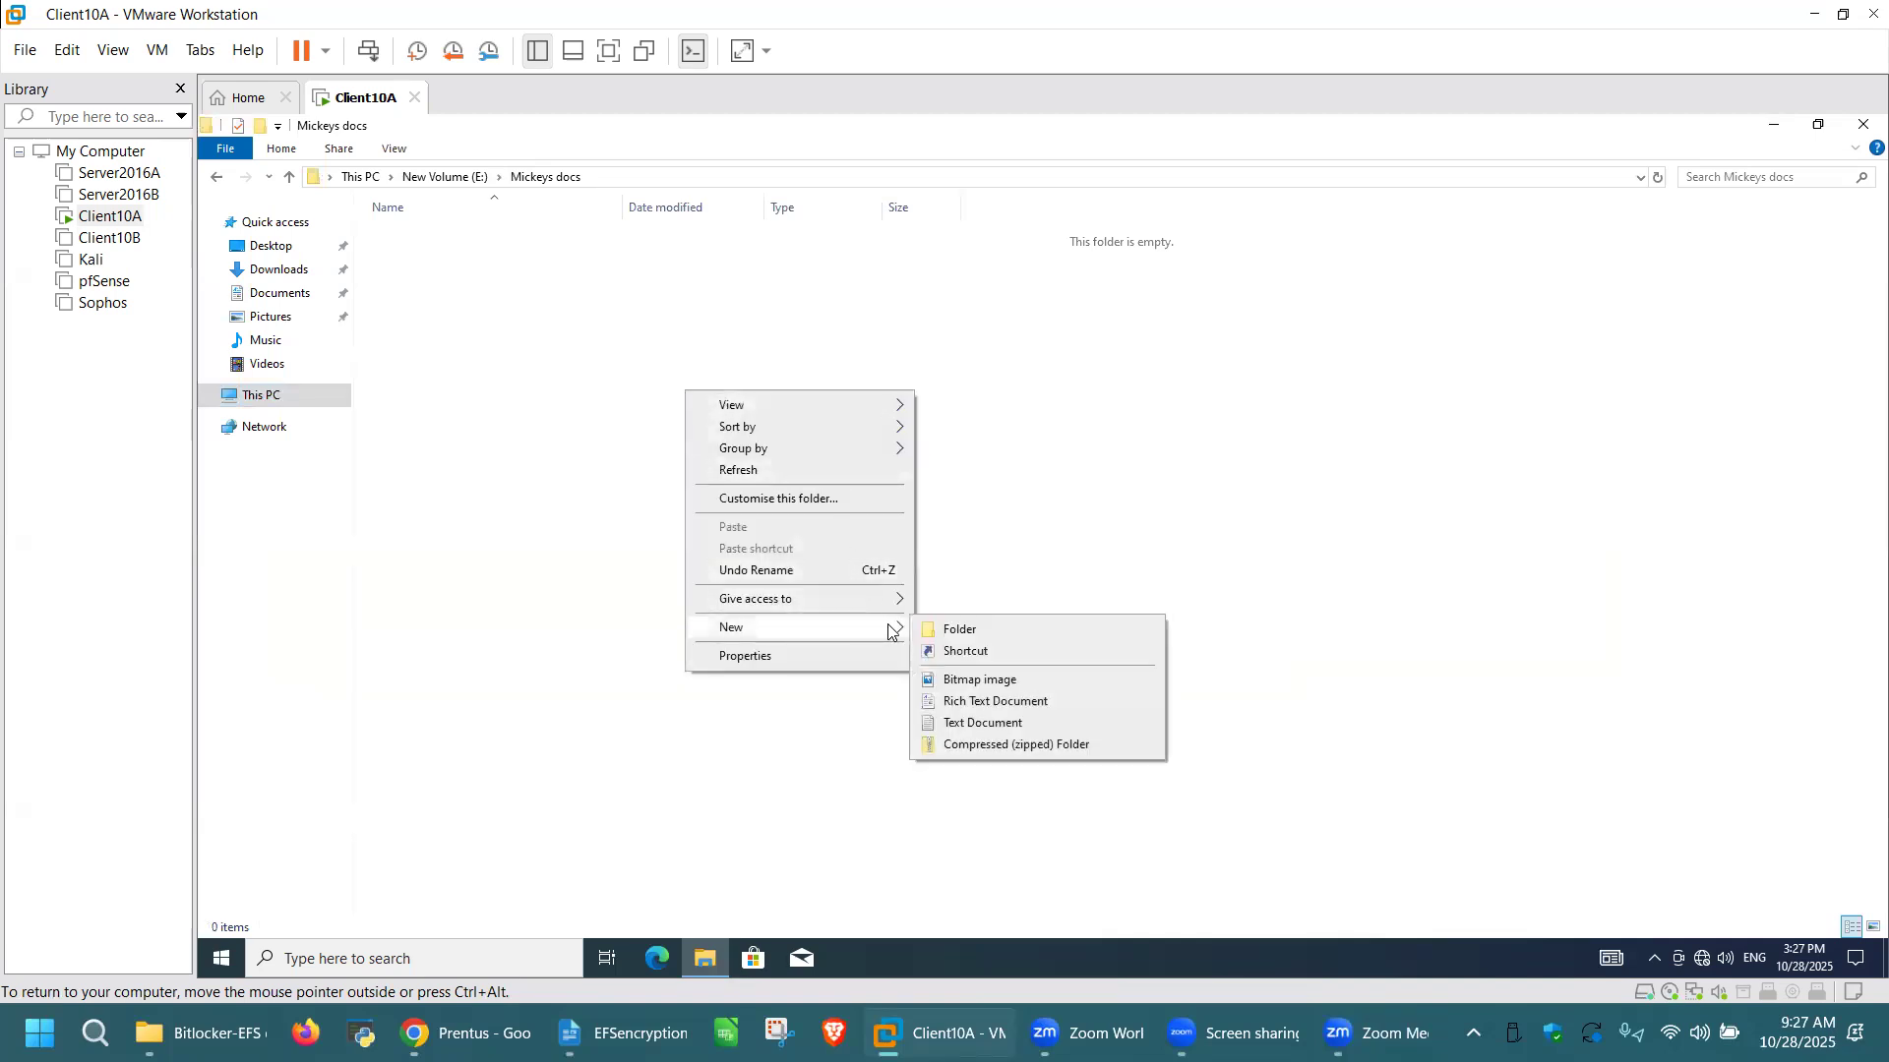
{"action": "left_click", "coordinate": [1014, 727]}
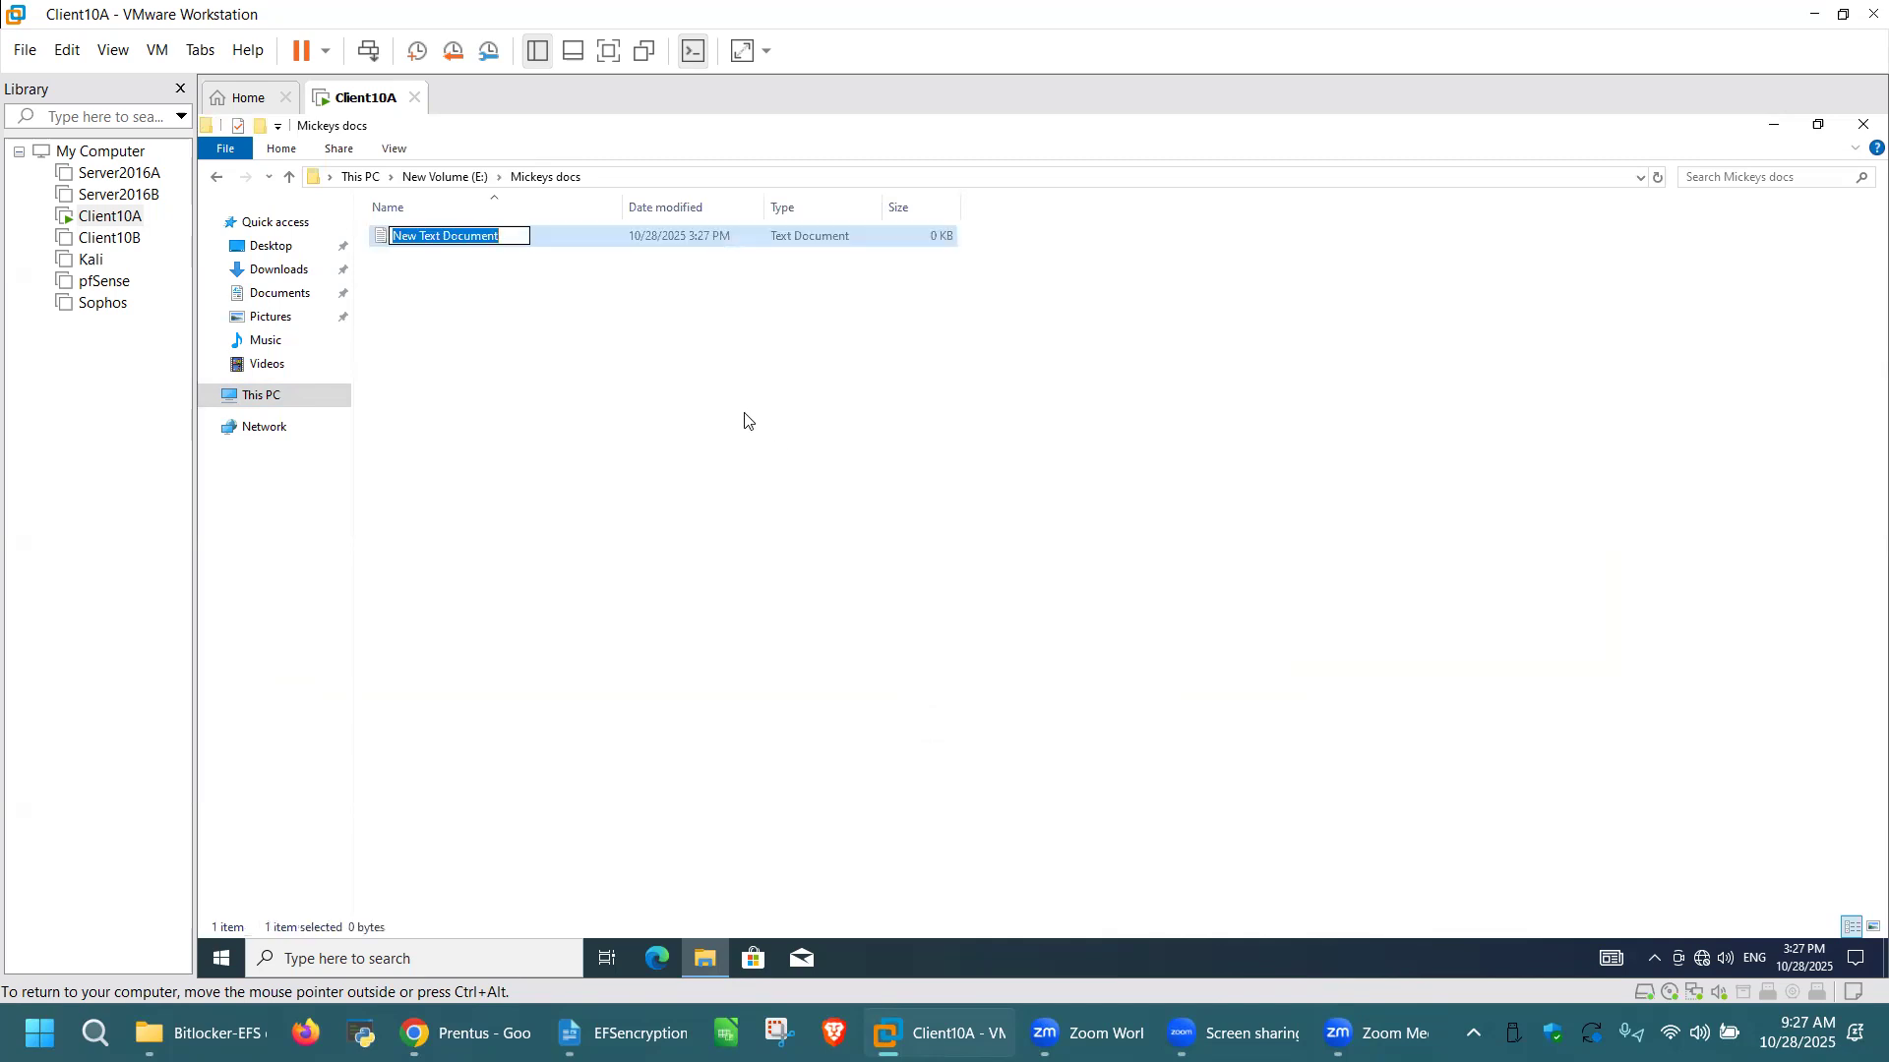
{"action": "type", "text": "Privat"}
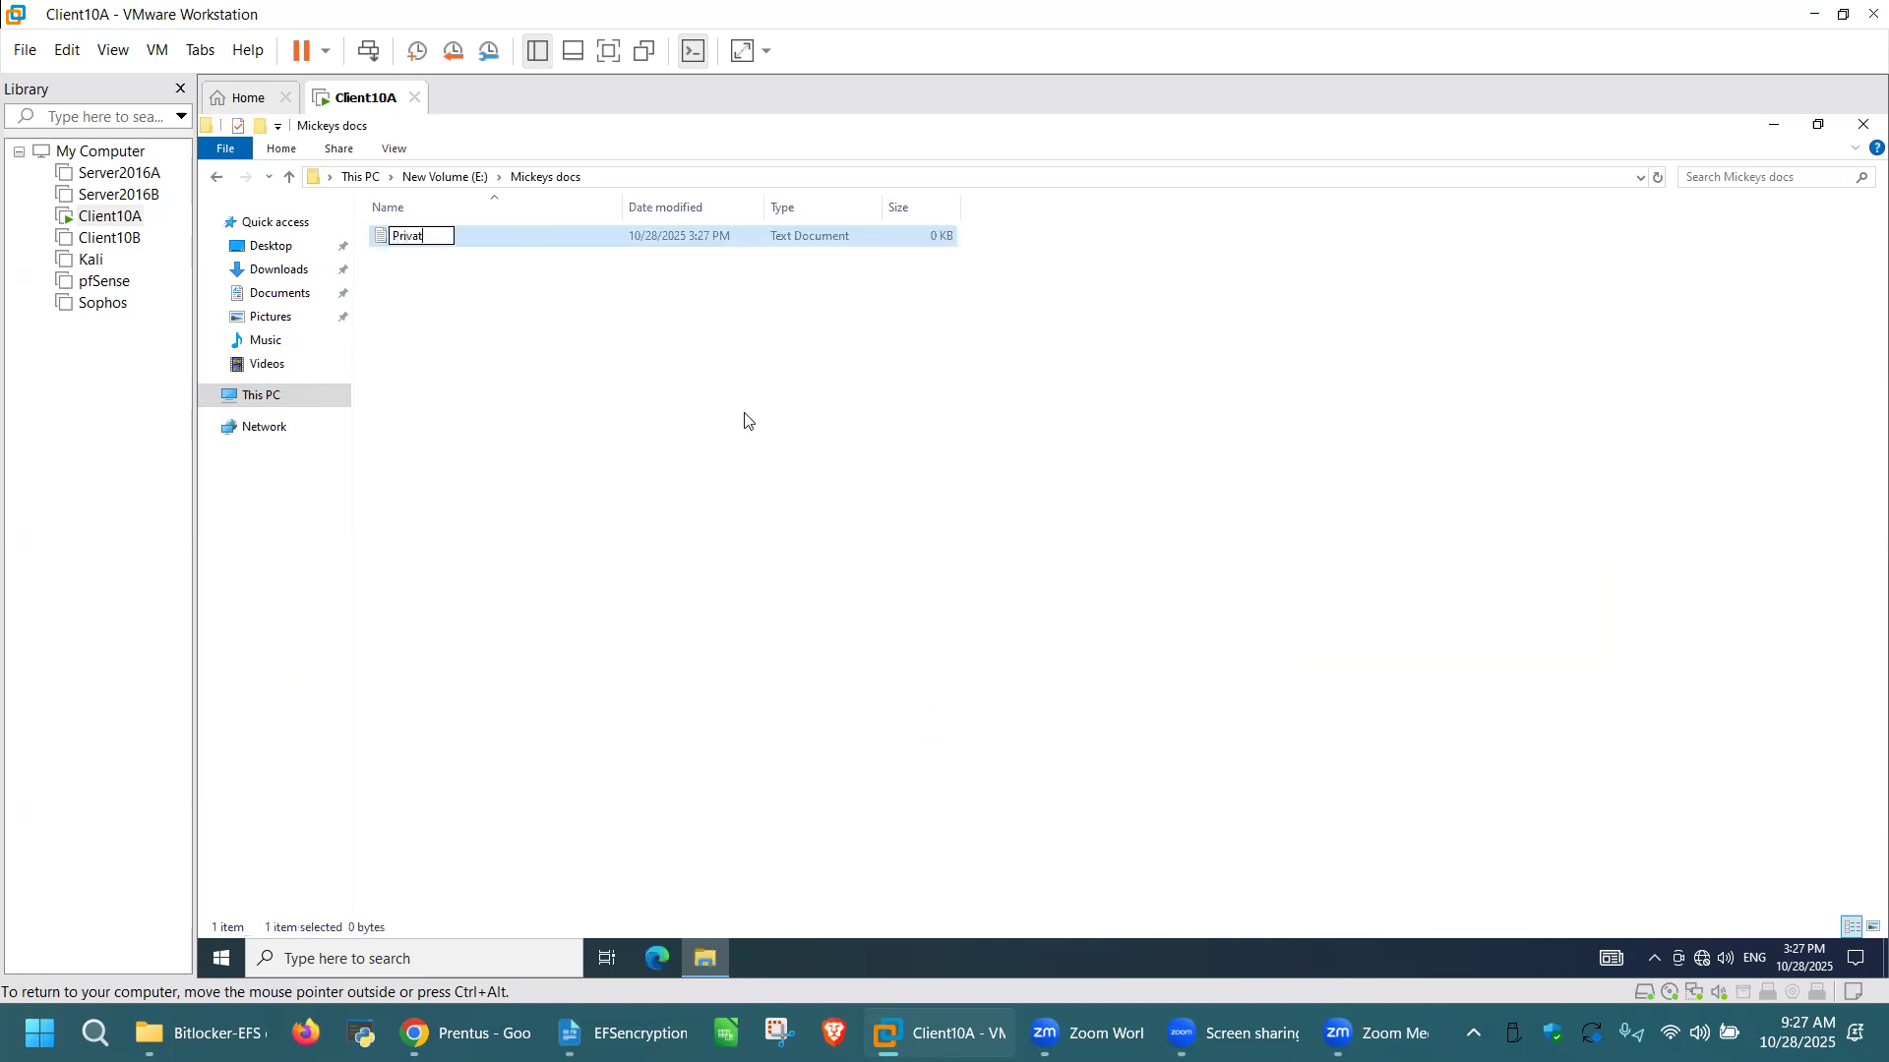
{"action": "type", "text": "e File"}
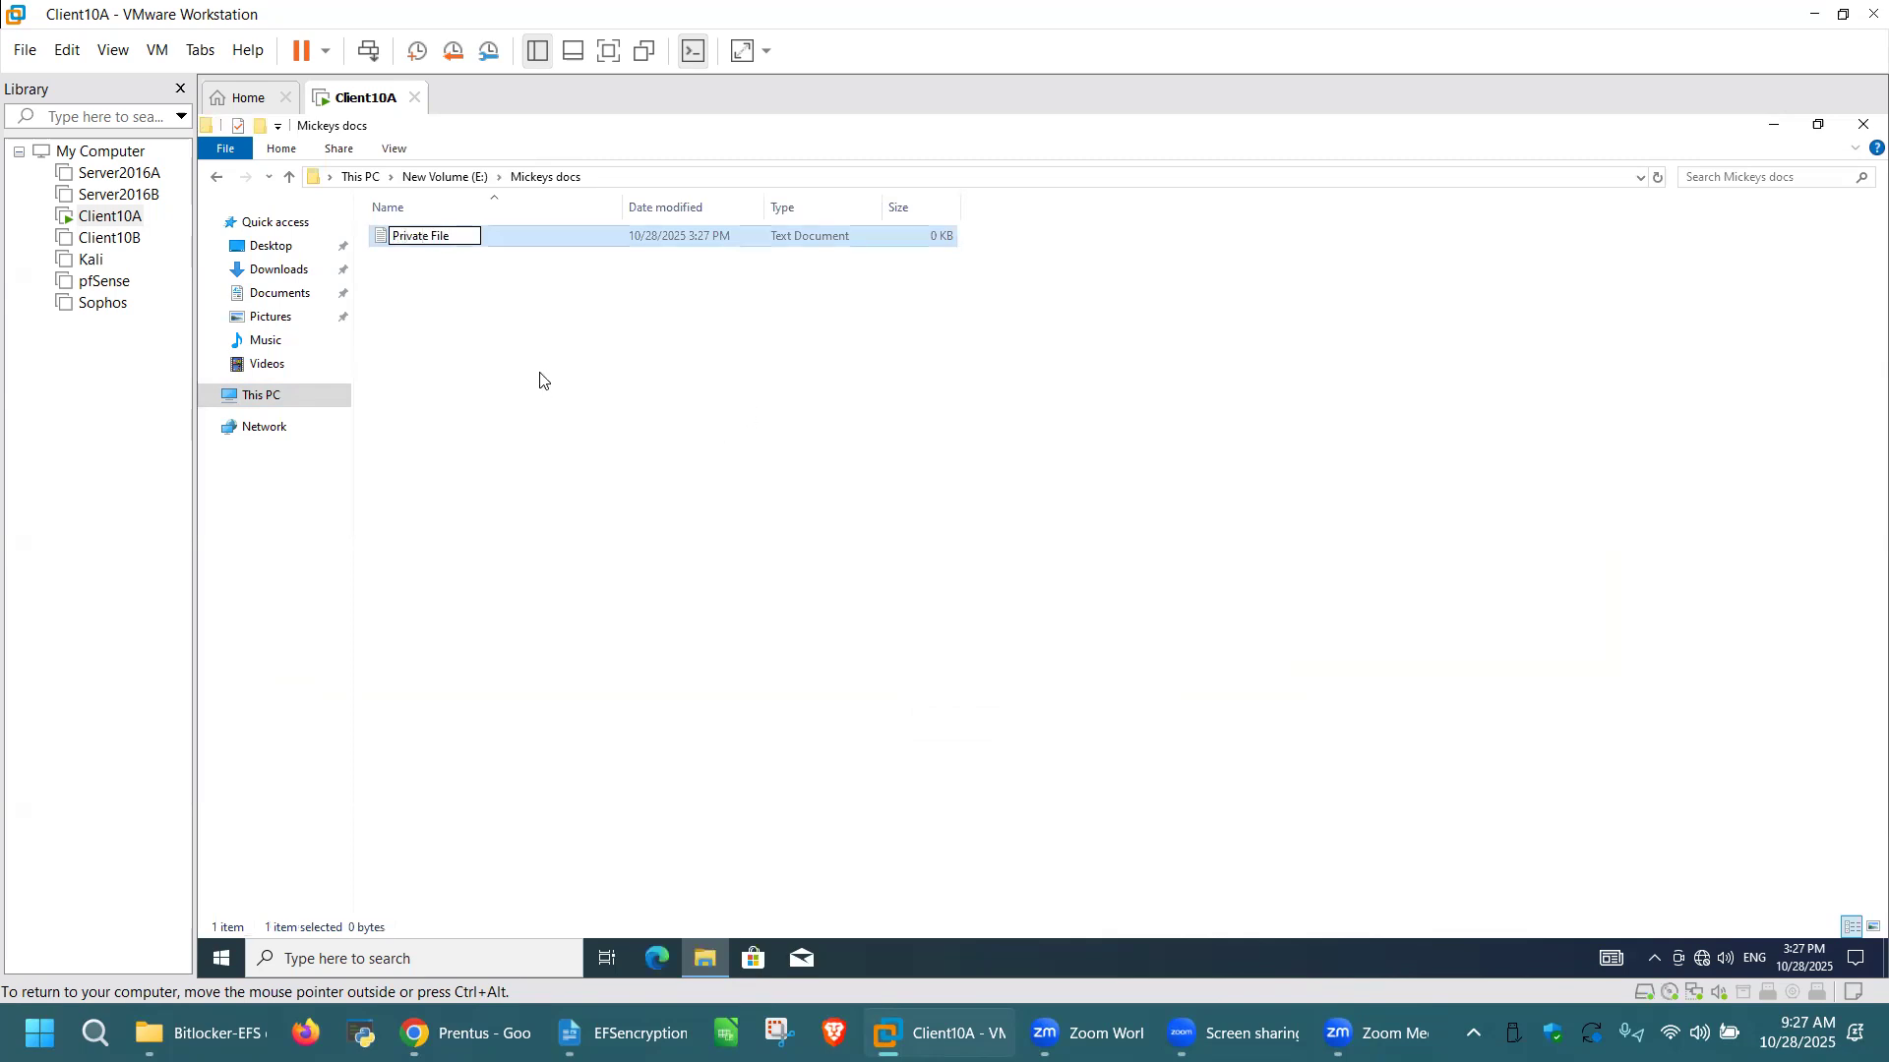
{"action": "left_click", "coordinate": [498, 236]}
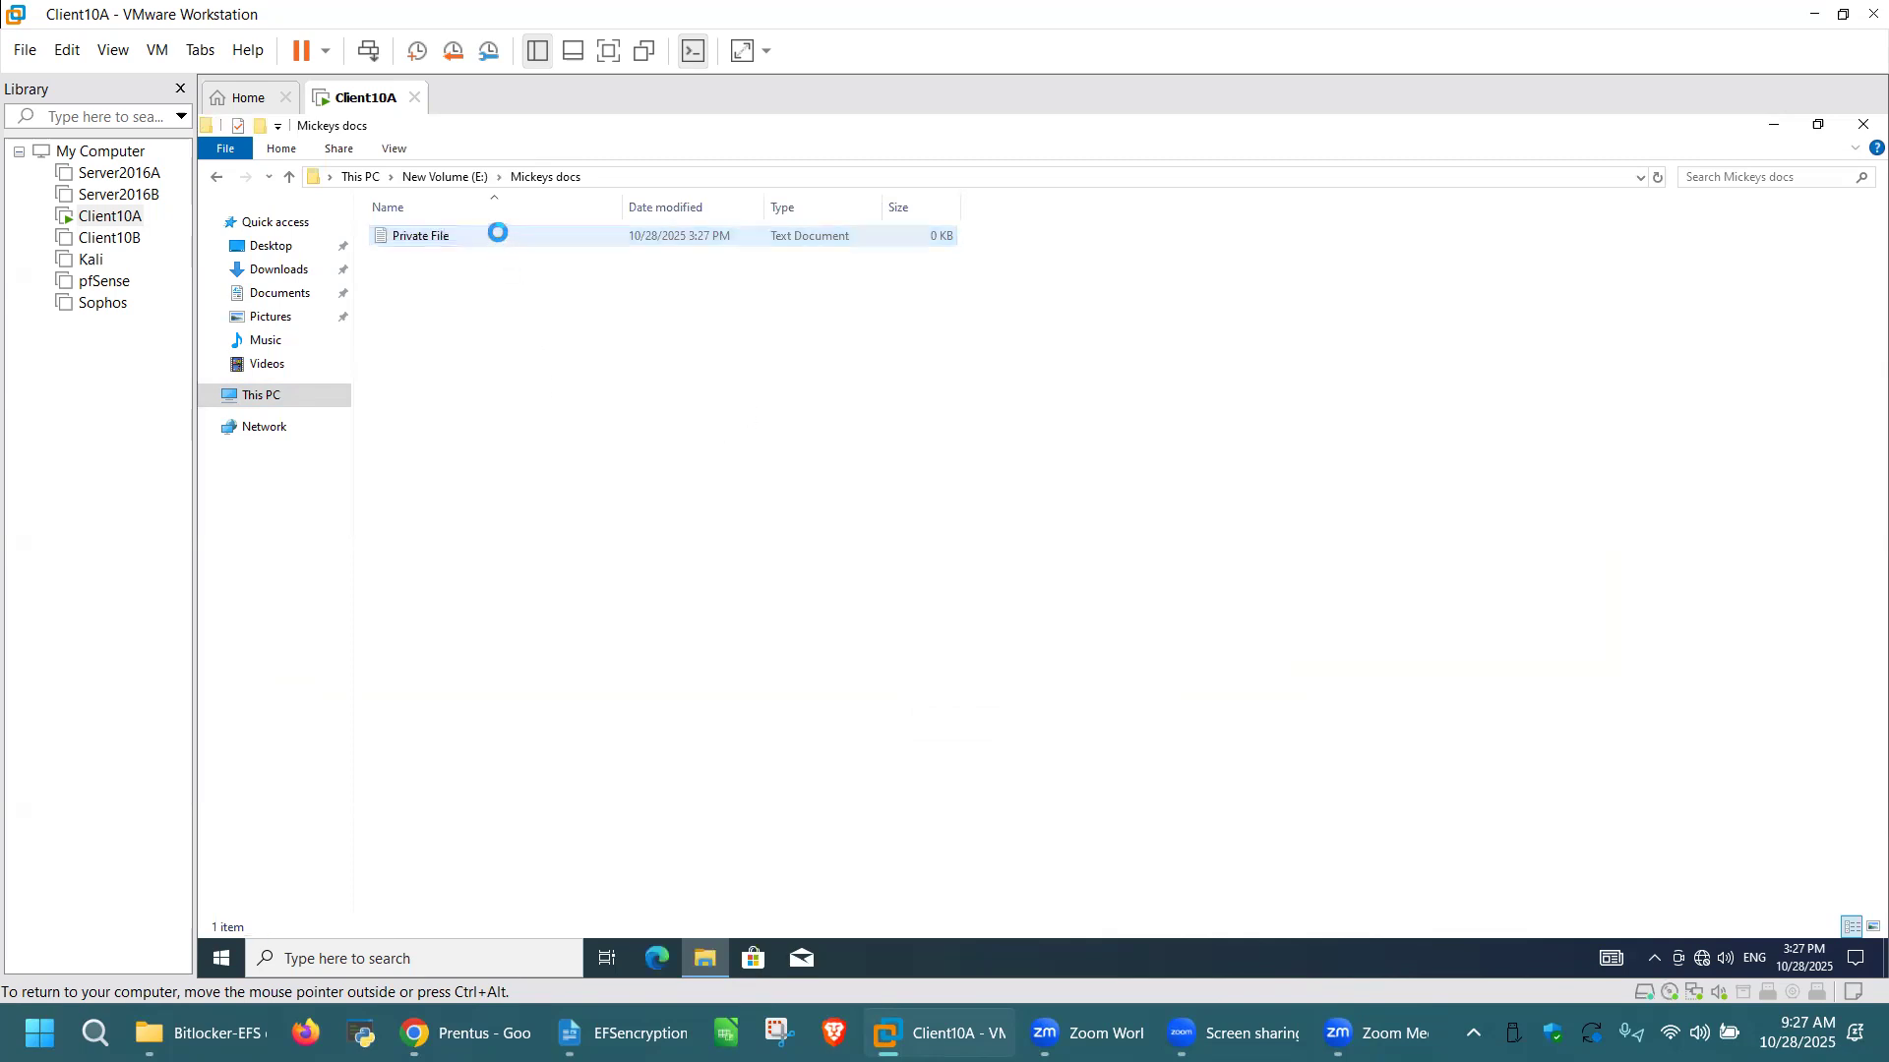
Step: Open Private File and write "This is my private file and I don't want to allow anyone to open it because it is mt file...."
{"action": "double_click", "coordinate": [498, 236]}
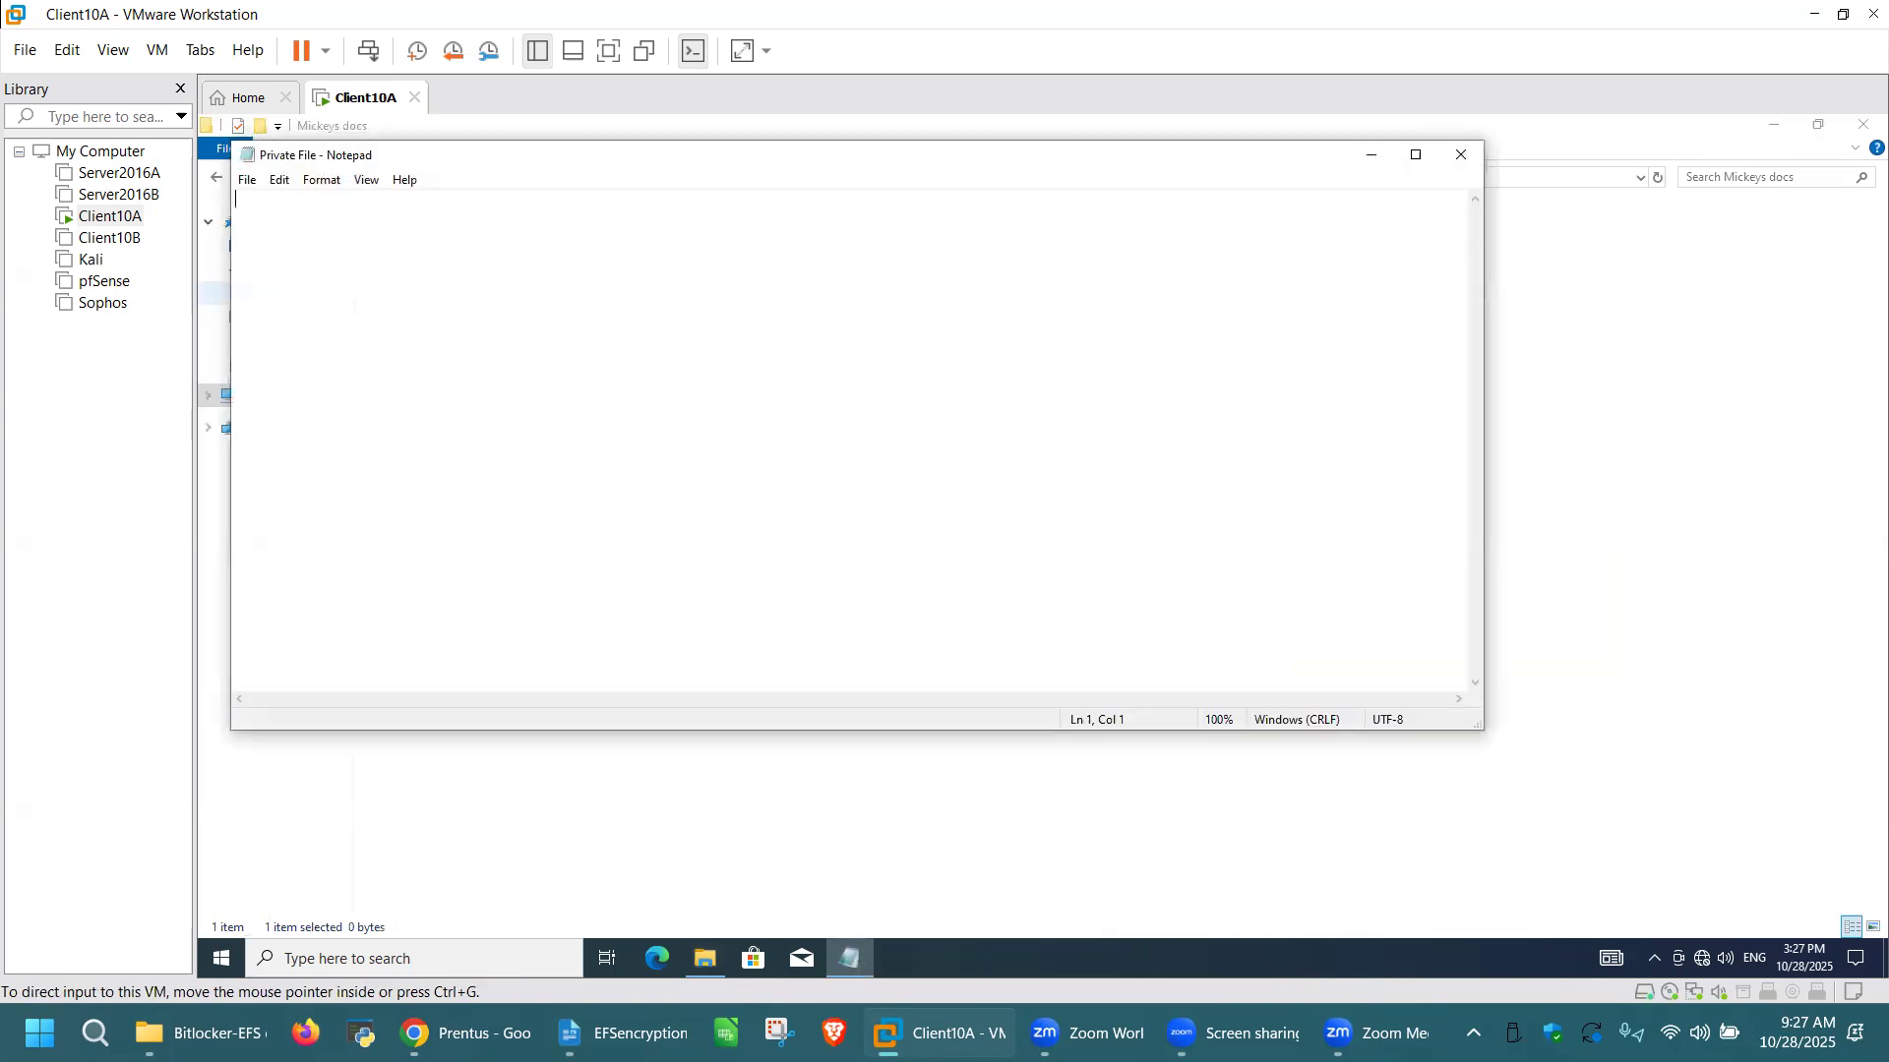
{"action": "left_click", "coordinate": [755, 642]}
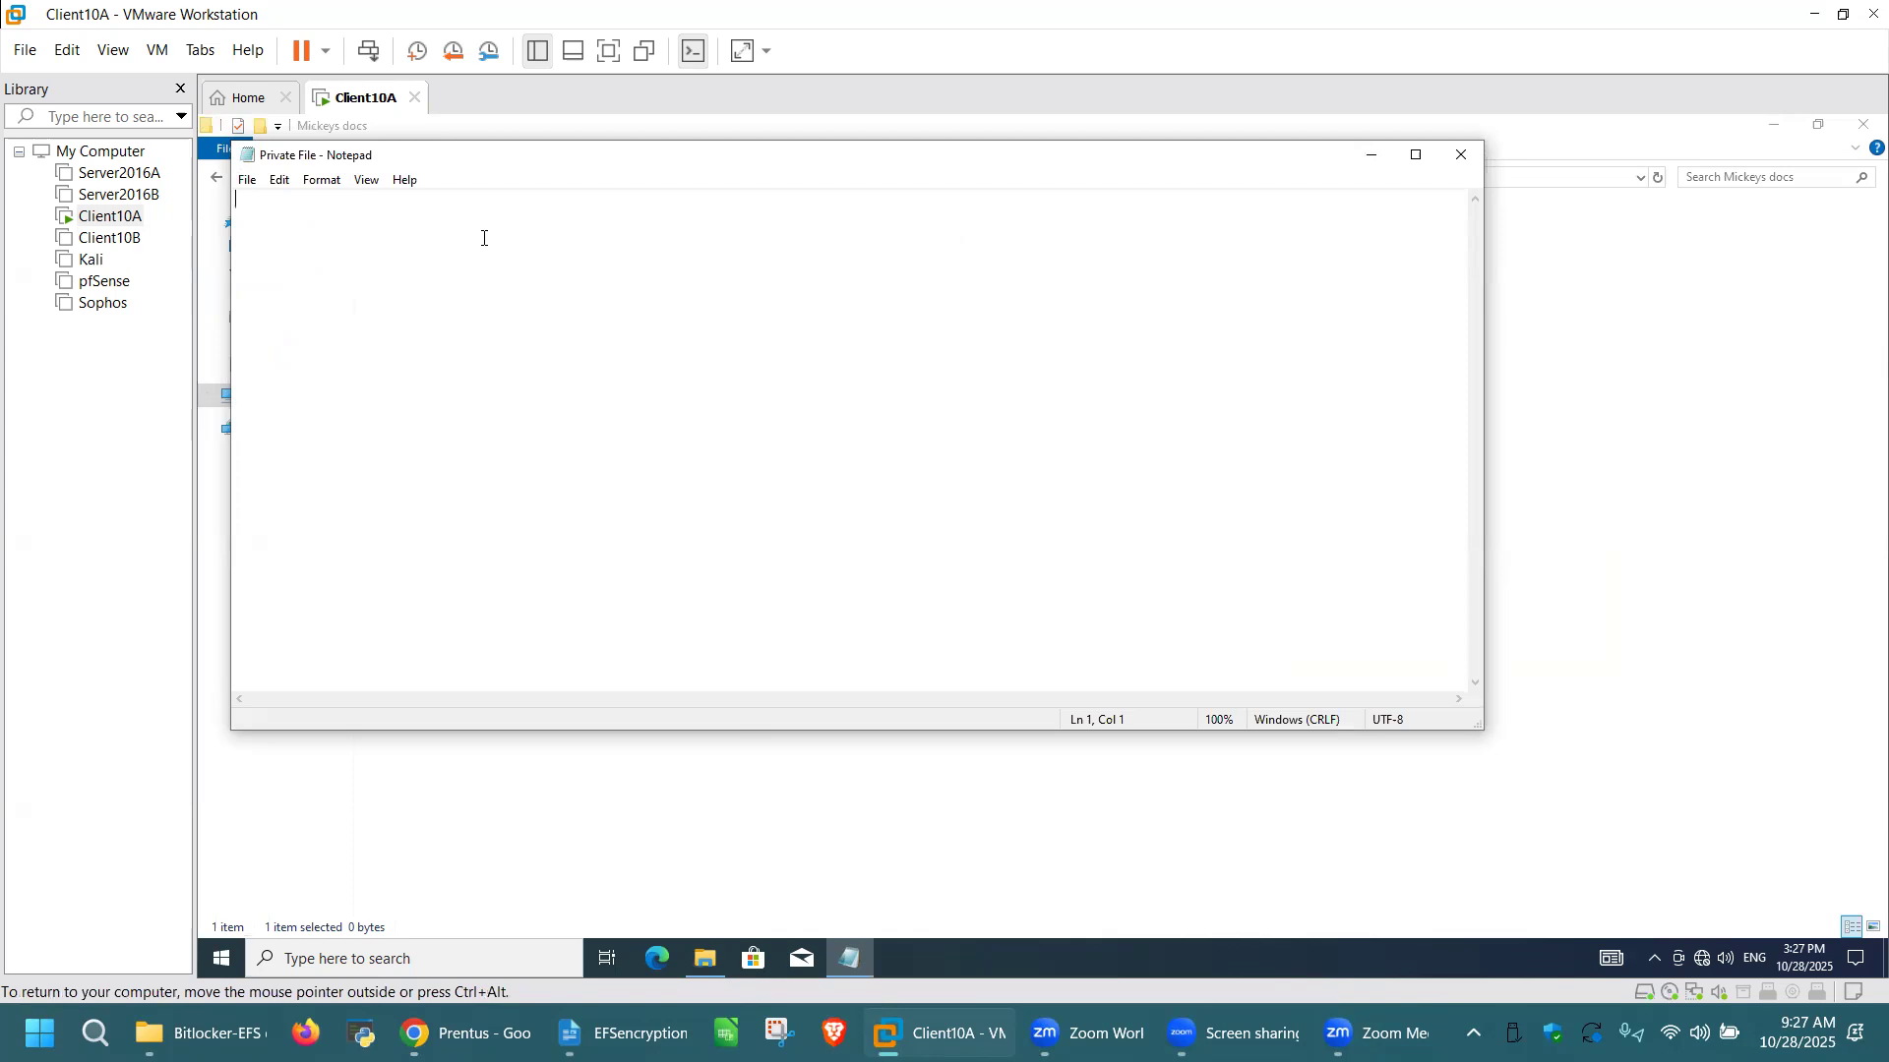
{"action": "type", "text": "This is my private file and"}
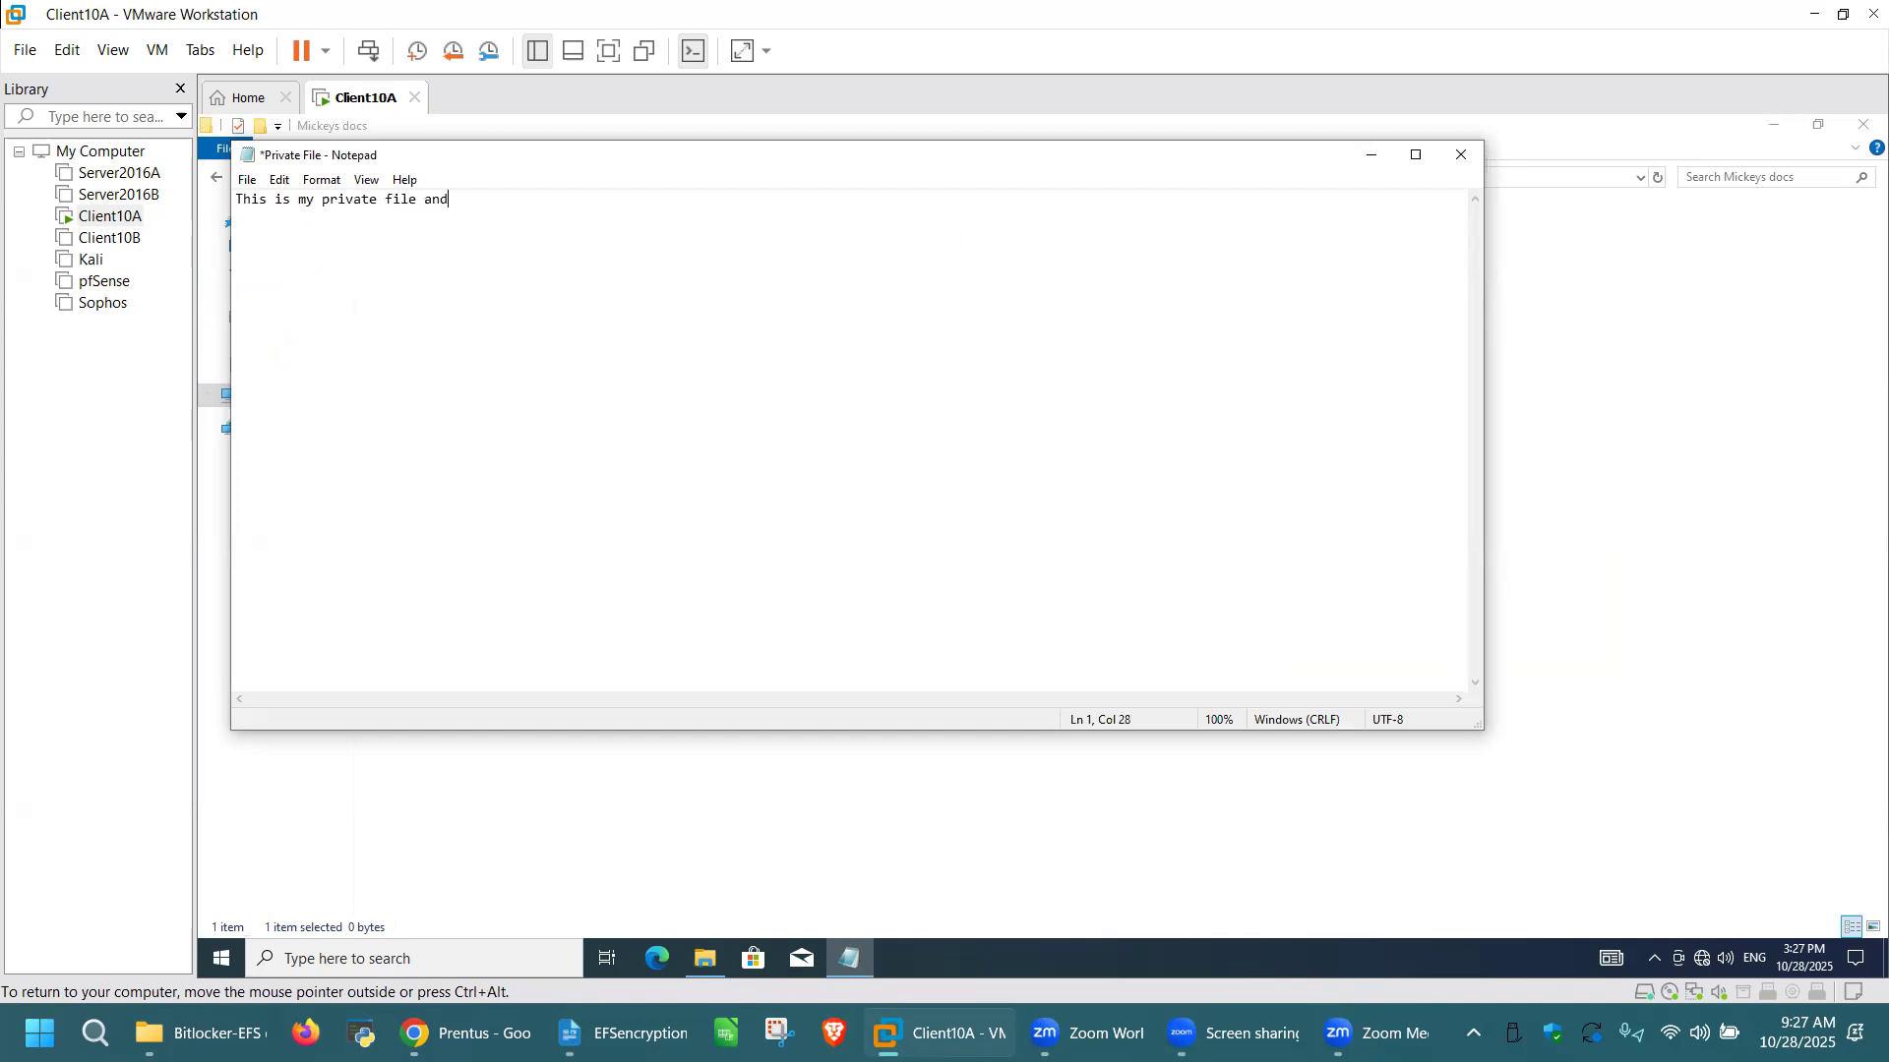
{"action": "type", "text": " I don't want to allow any"}
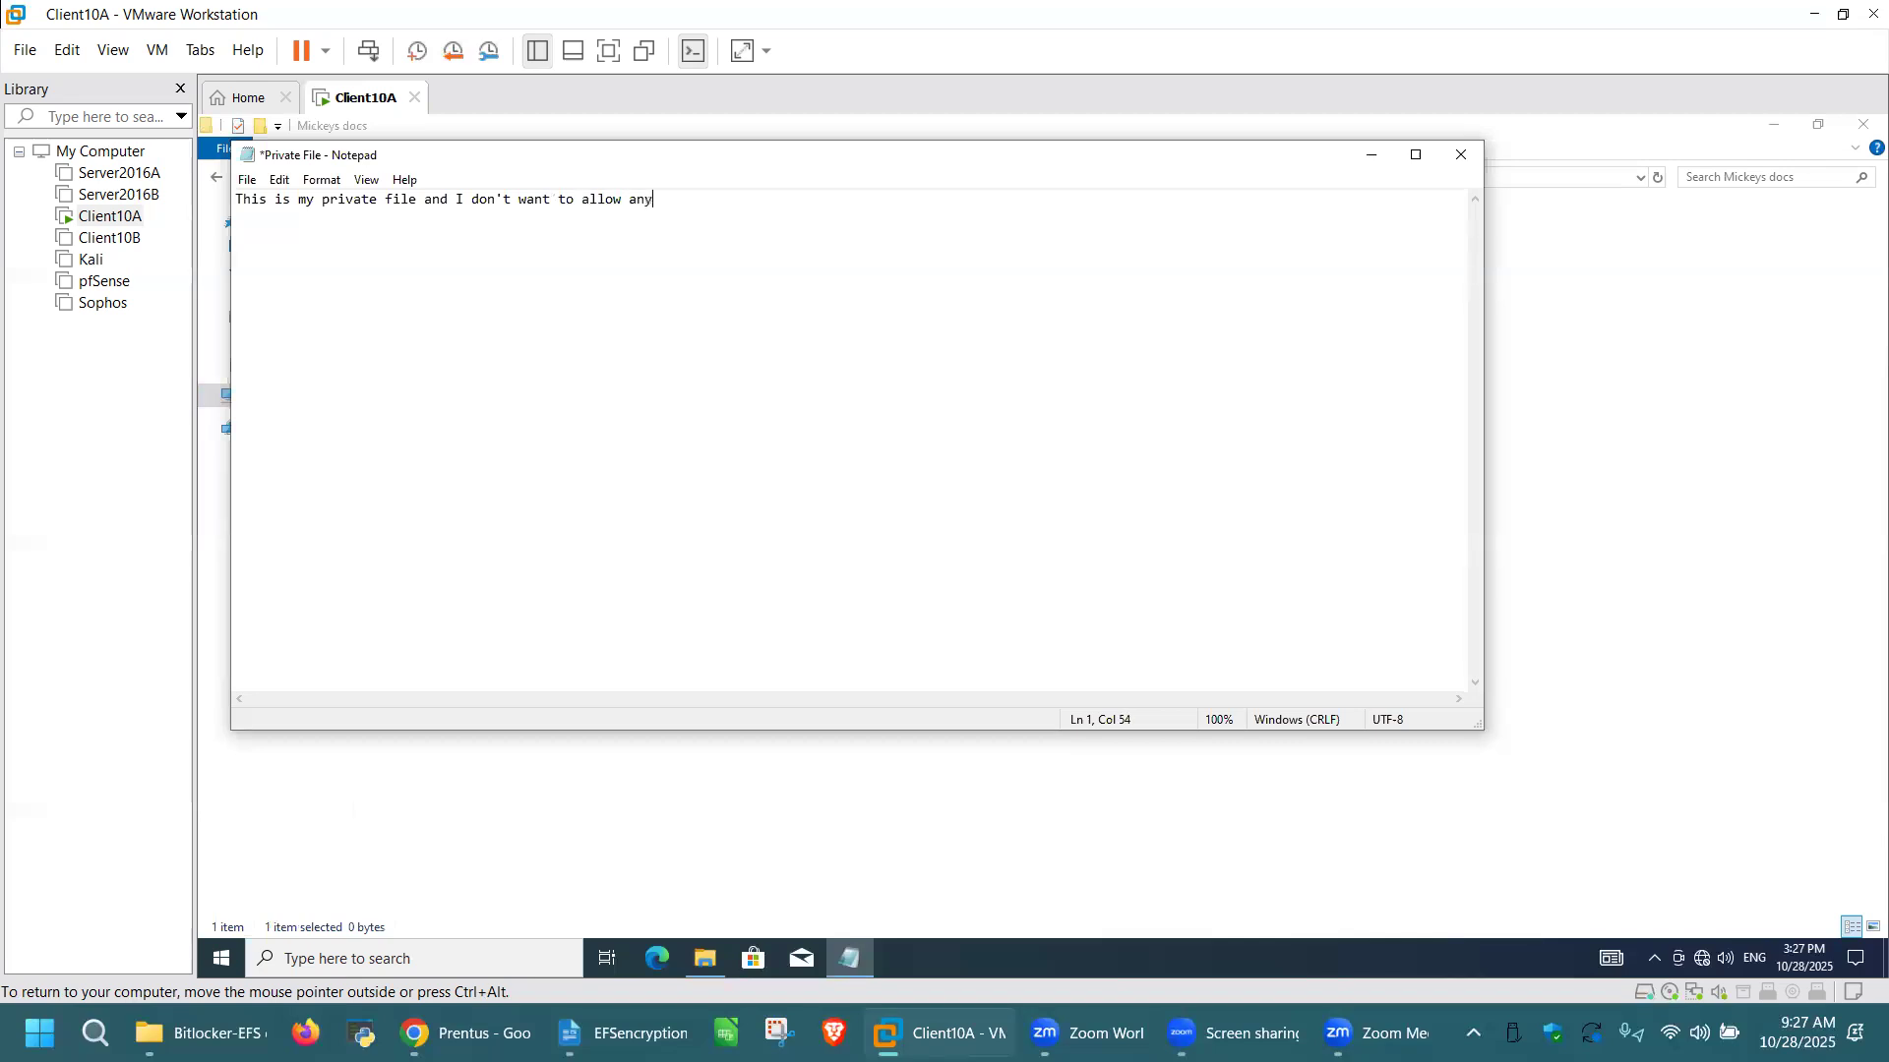
{"action": "type", "text": "one"}
{"action": "type", "text": " to ope"}
{"action": "type", "text": "n it because"}
{"action": "type", "text": " it is mt file"}
Step: Add the lines "And I want to save this file as encrypted for demonstration of this lab..." and "HAHAHAHAHAHAHA", saving and closing the file
{"action": "type", "text": "And I"}
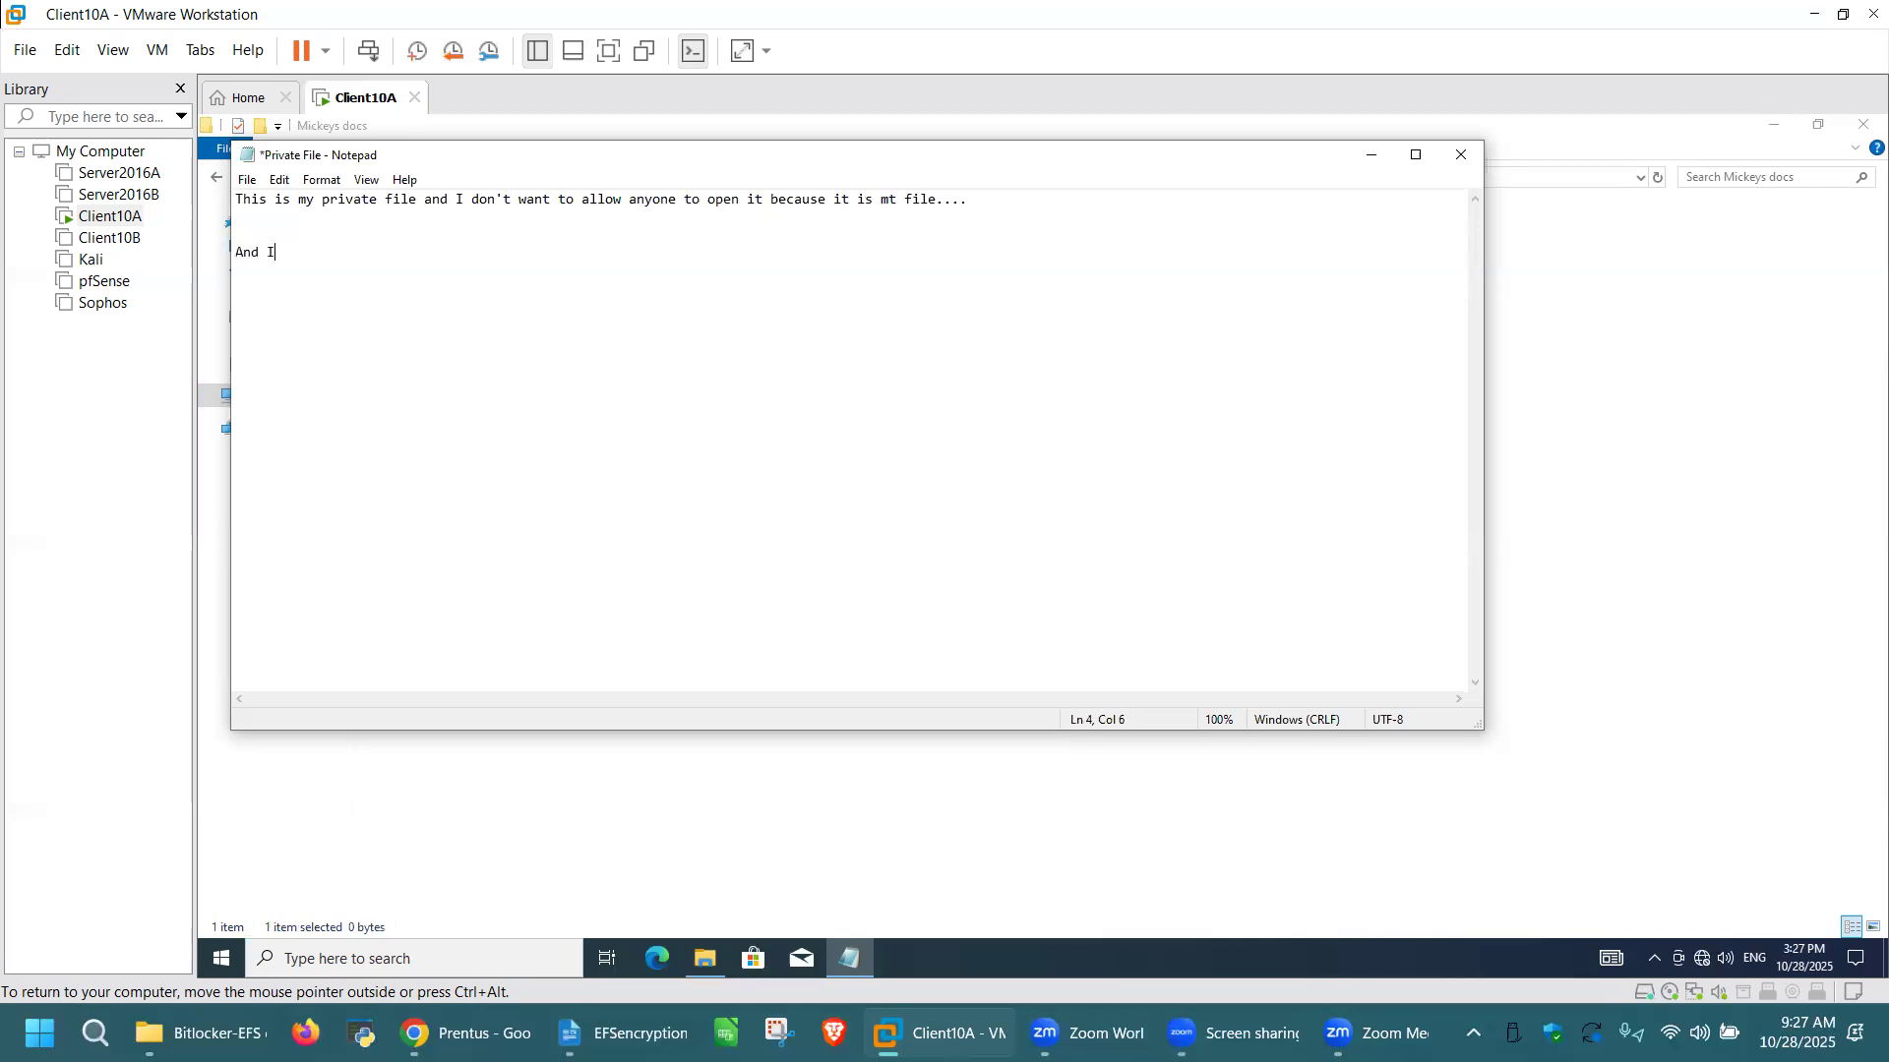
{"action": "type", "text": " want to save this file as encrypted"}
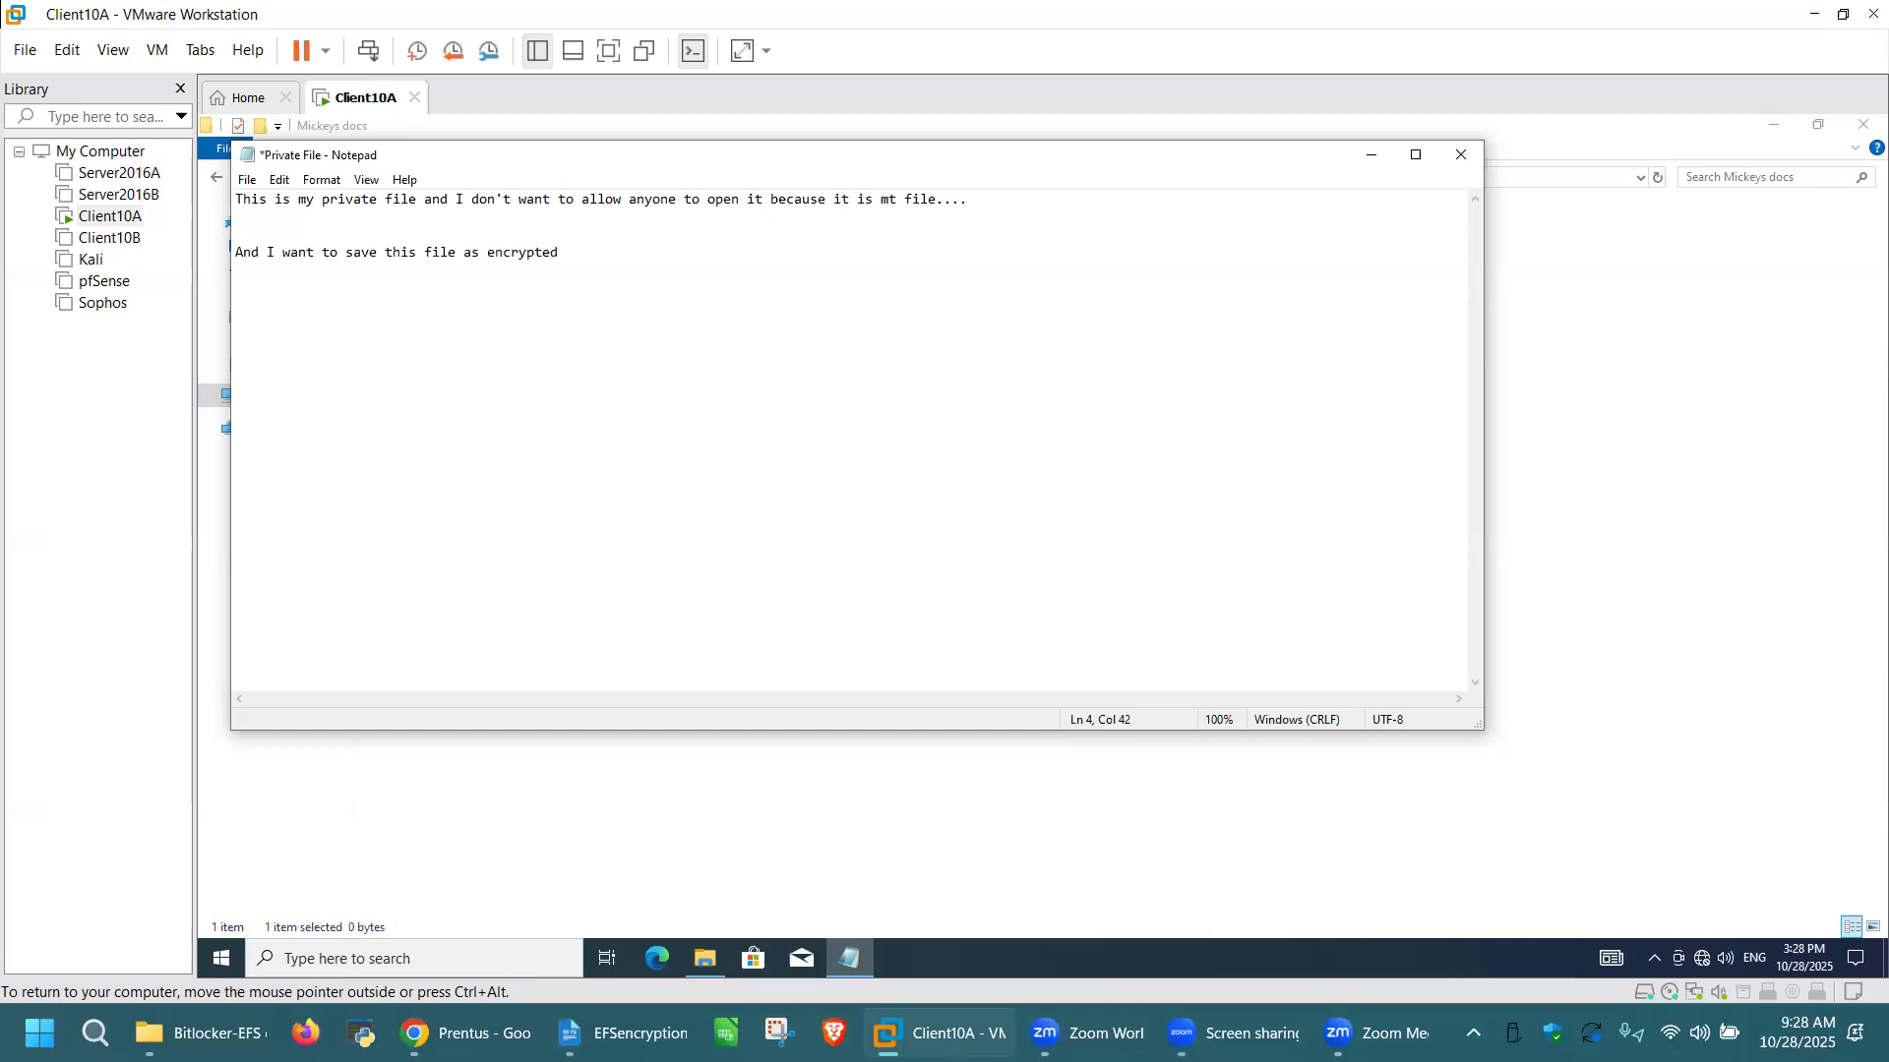
{"action": "type", "text": " for demonstration of this lab...   "}
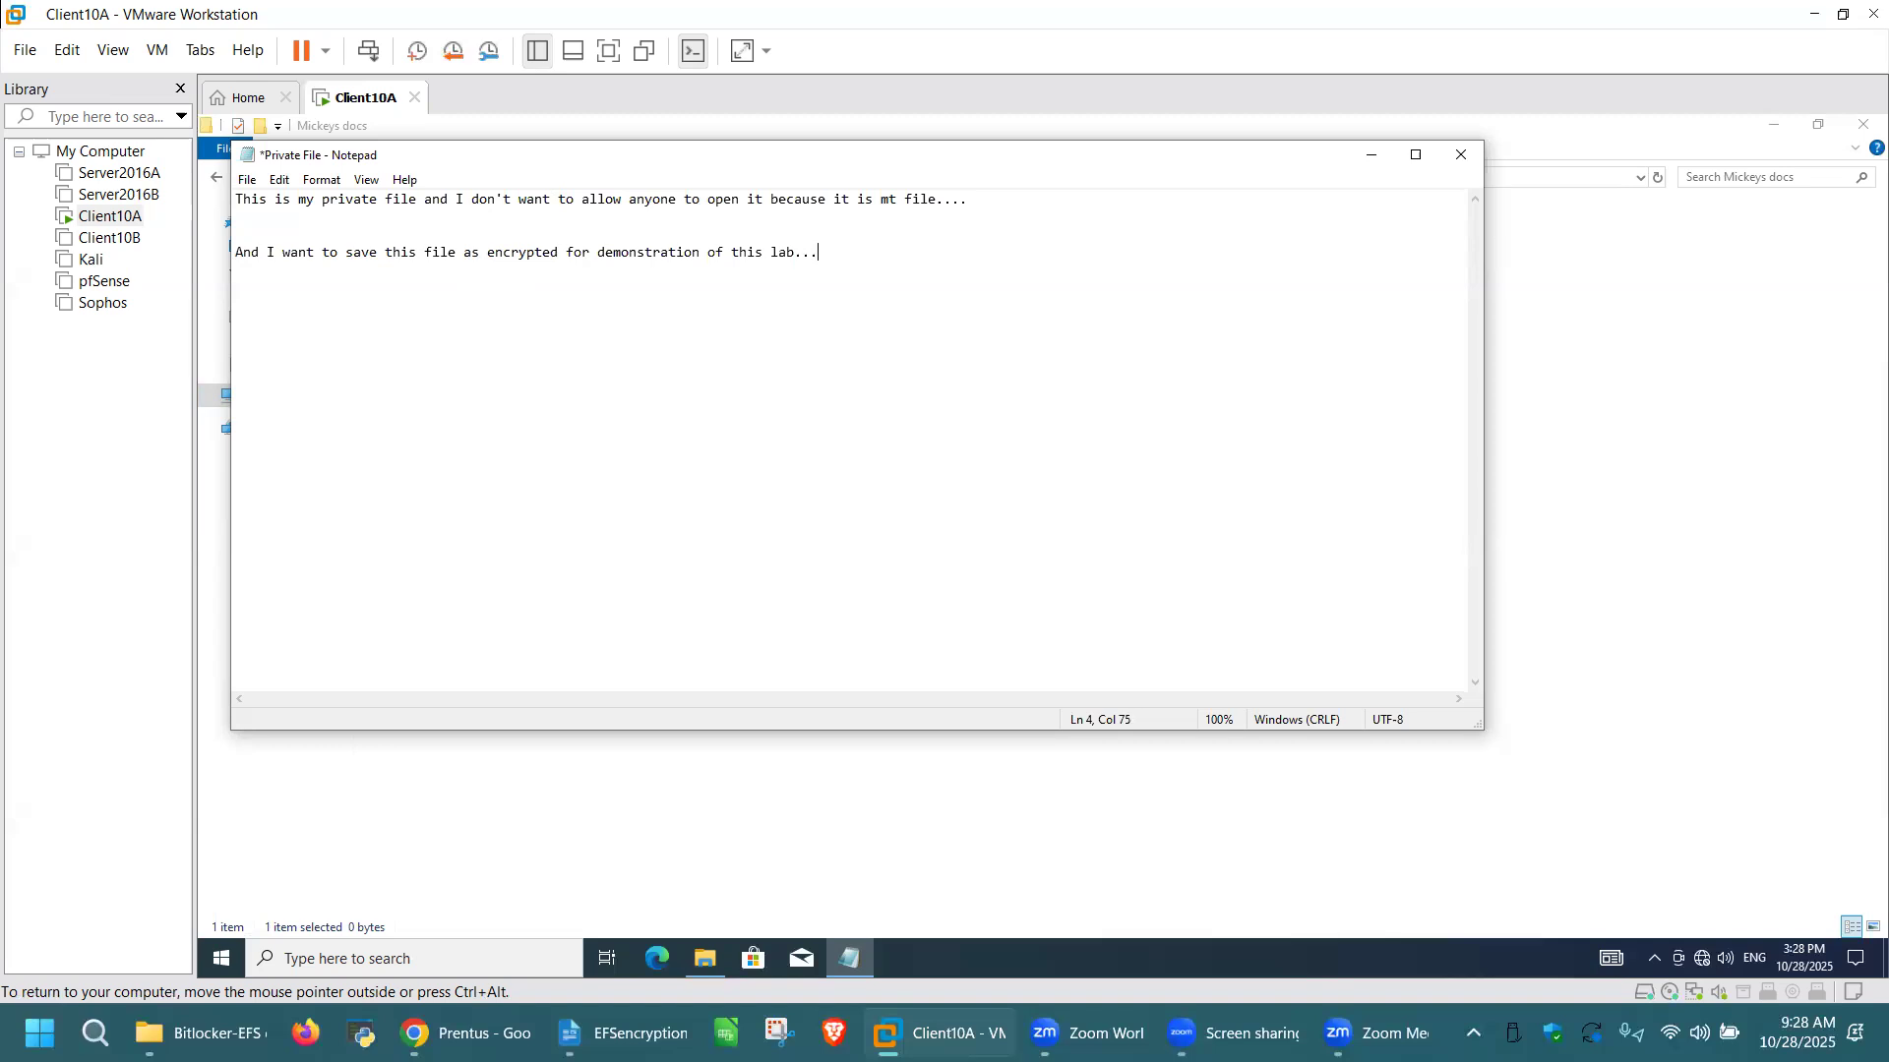
{"action": "type", "text": "HAHAHAHAHAHAHA"}
{"action": "left_click", "coordinate": [1463, 155]}
{"action": "left_click", "coordinate": [984, 546]}
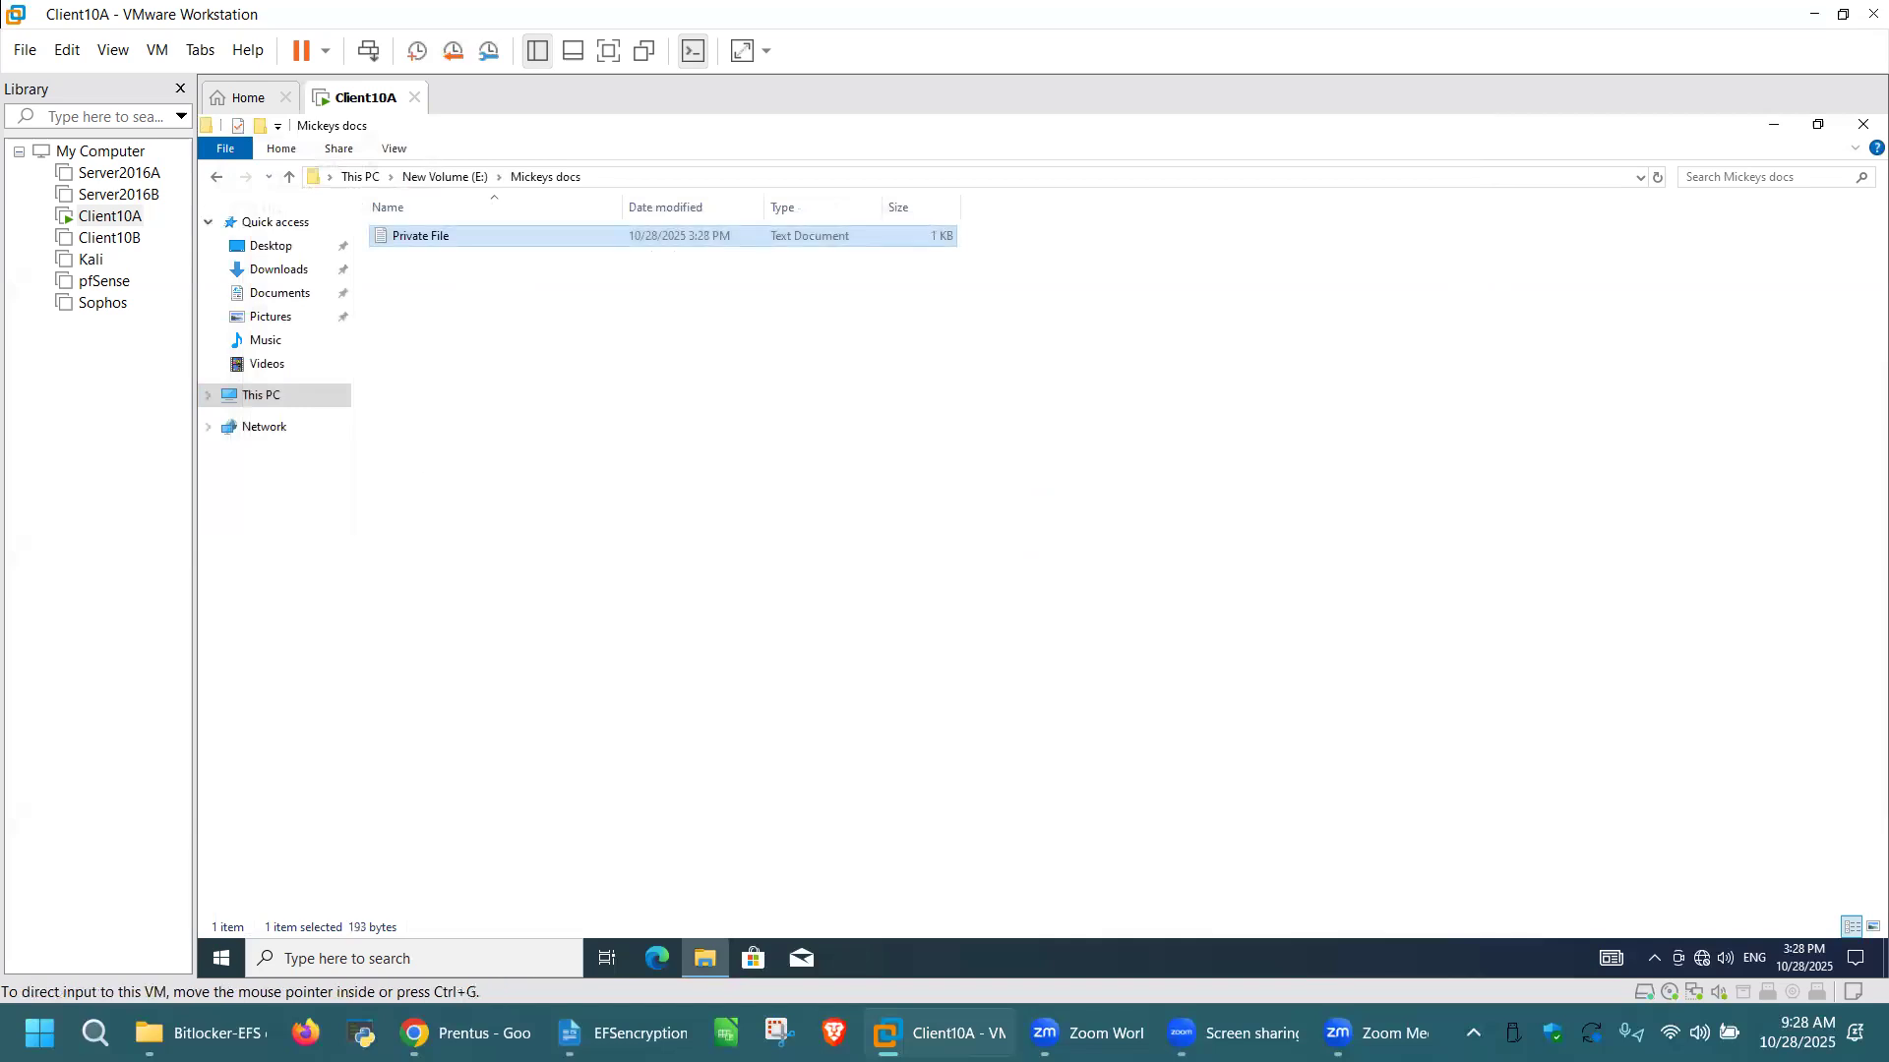
Step: Turn on "Encrypt contents to secure data" in the advanced attributes of Private File
{"action": "left_click", "coordinate": [607, 379]}
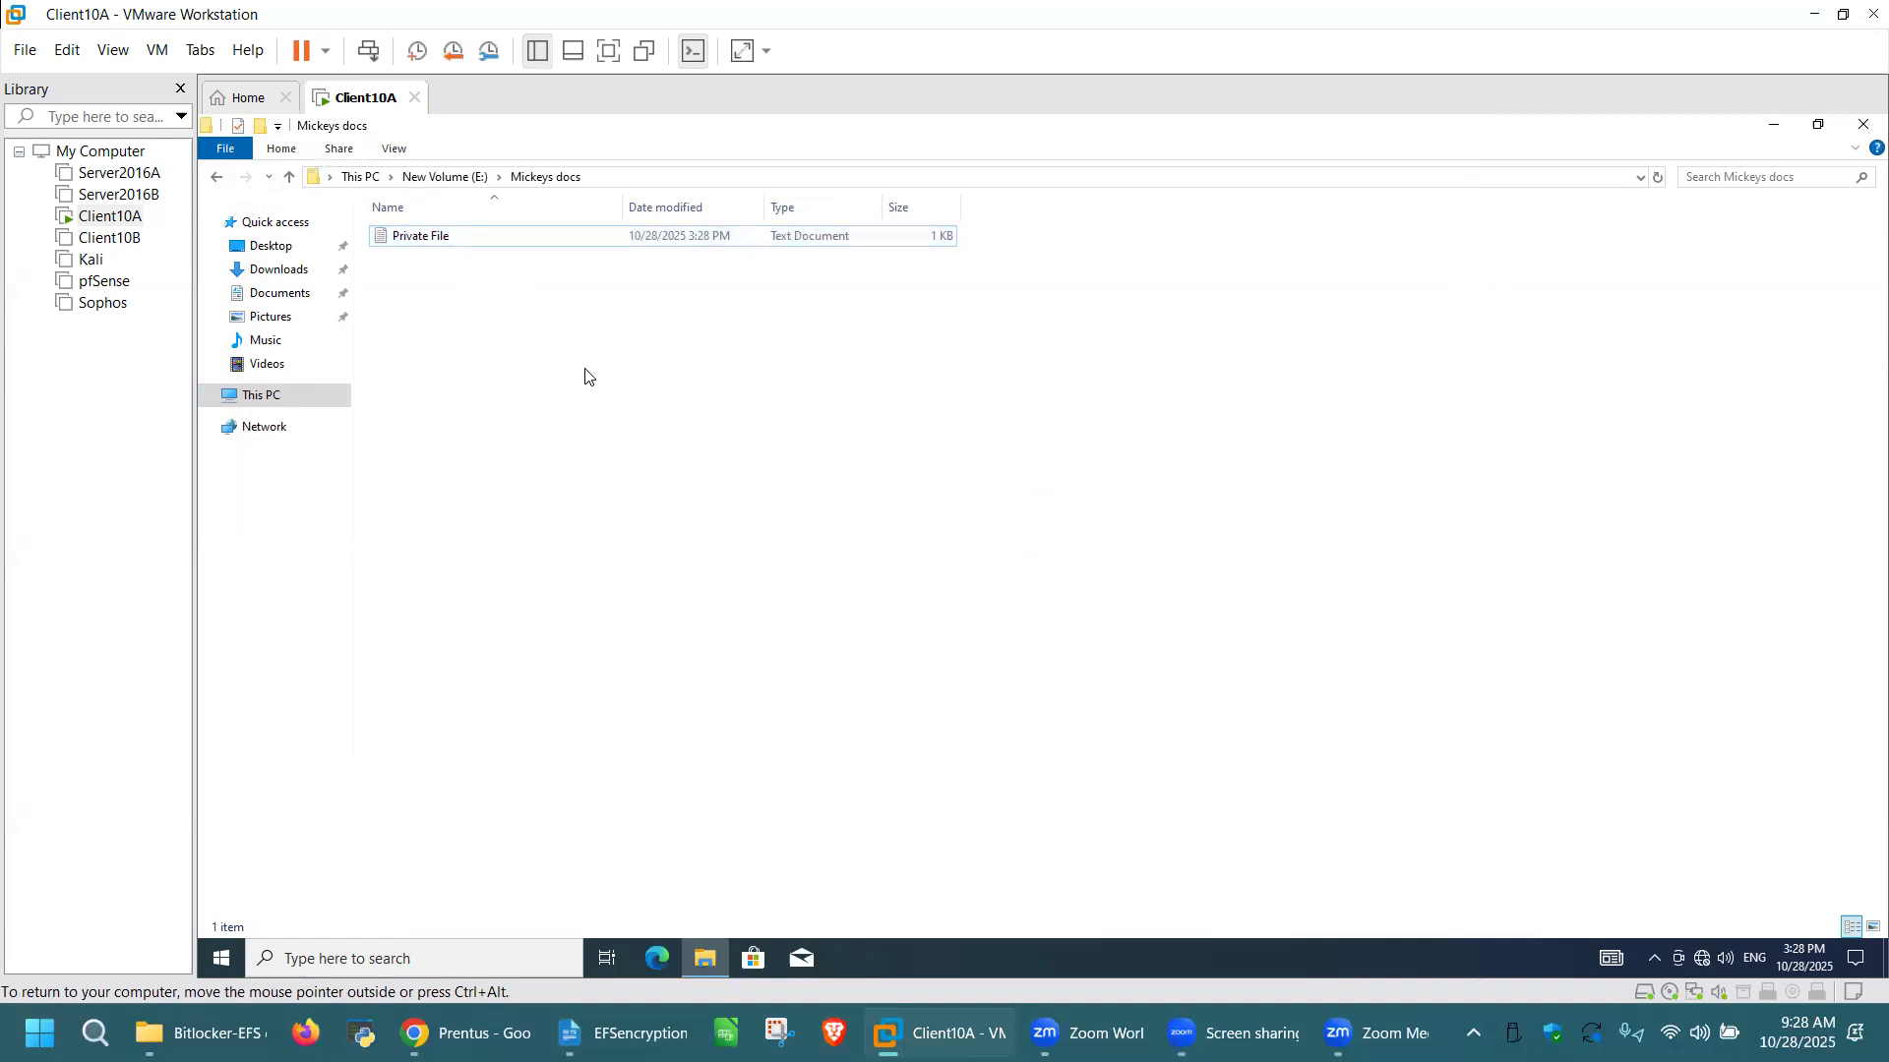
{"action": "left_click", "coordinate": [492, 240]}
{"action": "right_click", "coordinate": [492, 240]}
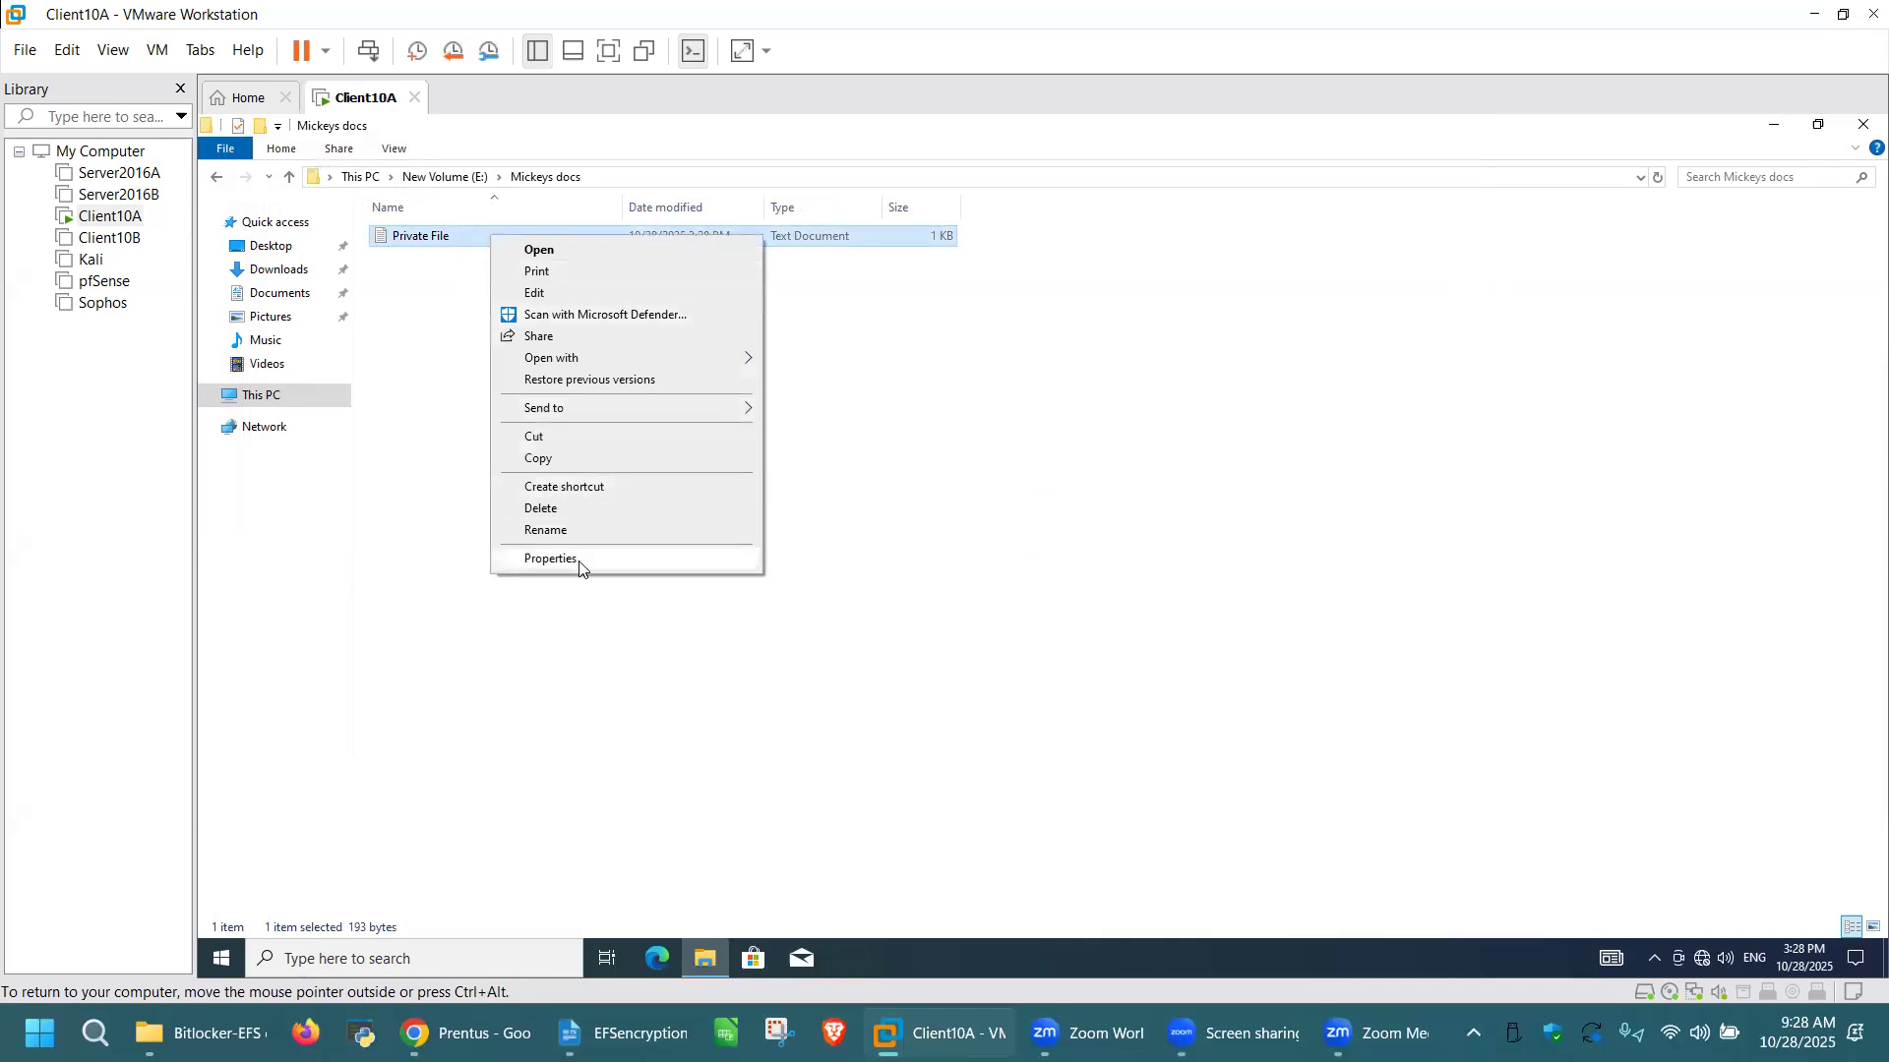
{"action": "left_click", "coordinate": [550, 559]}
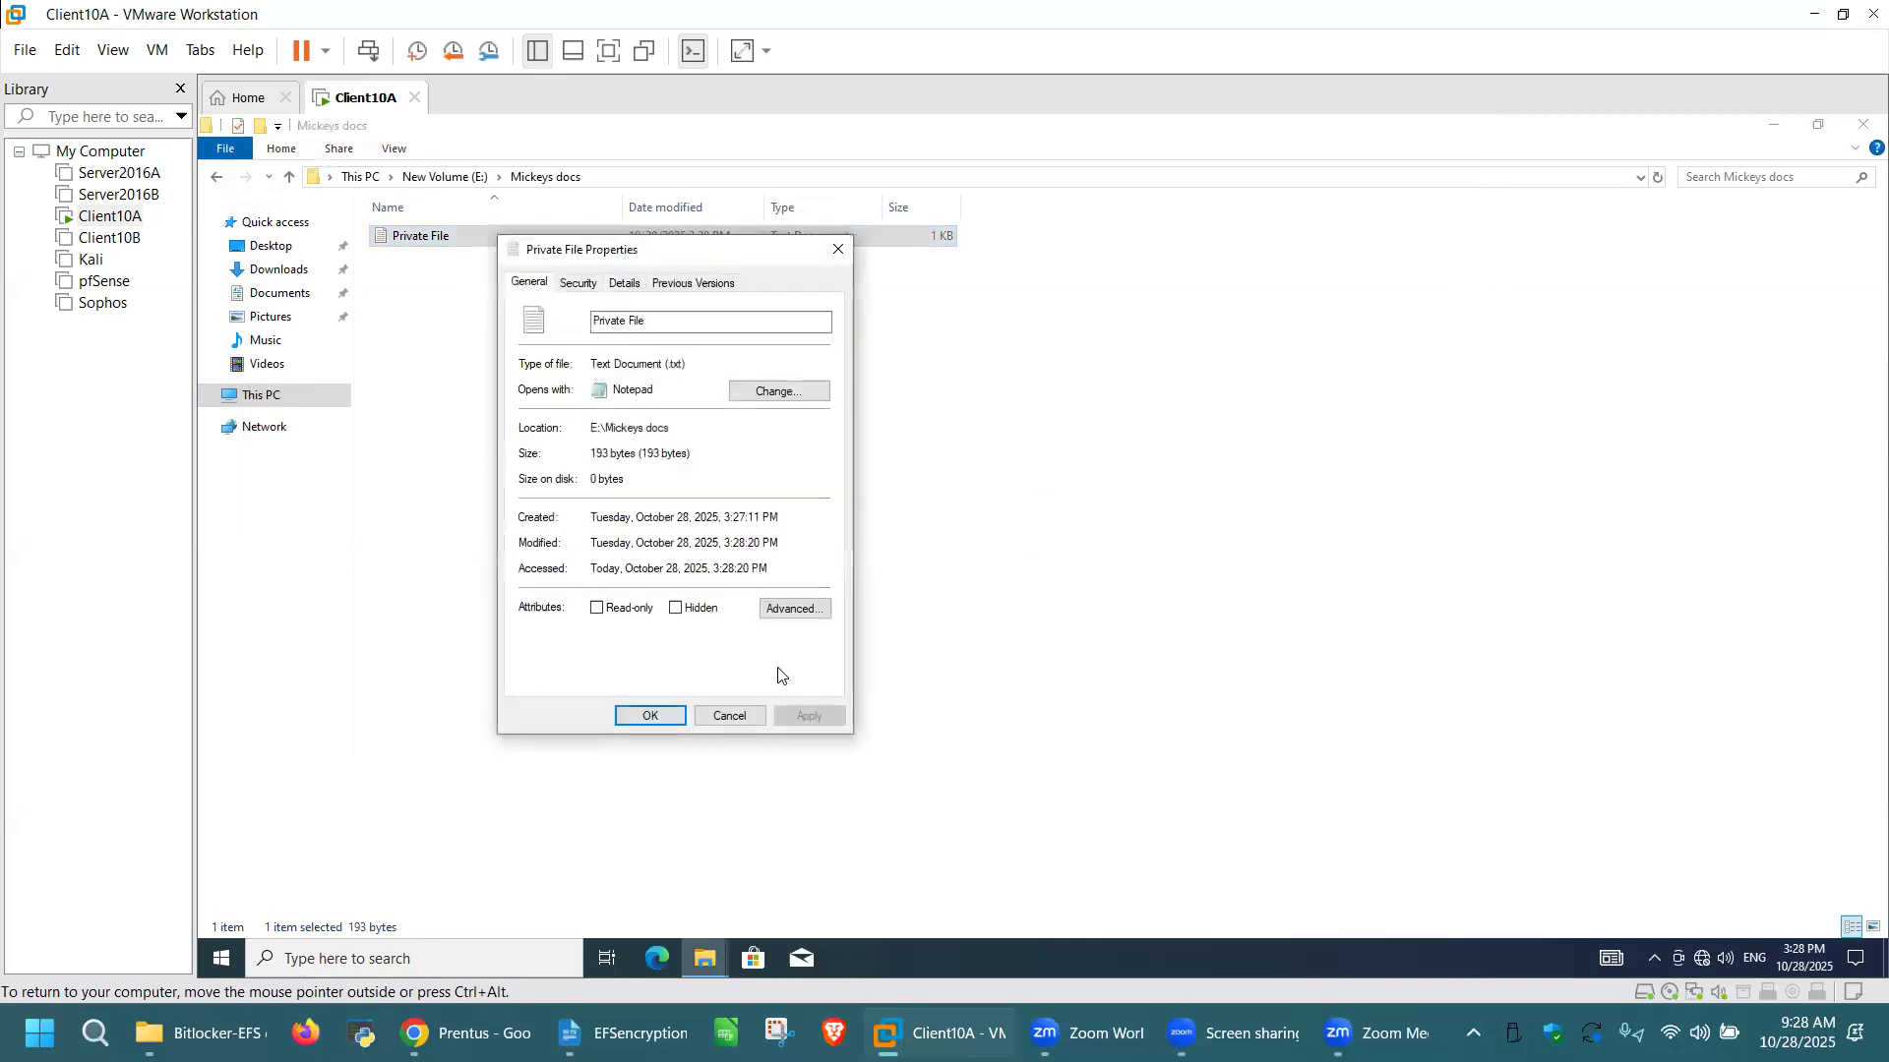
{"action": "left_click", "coordinate": [810, 611]}
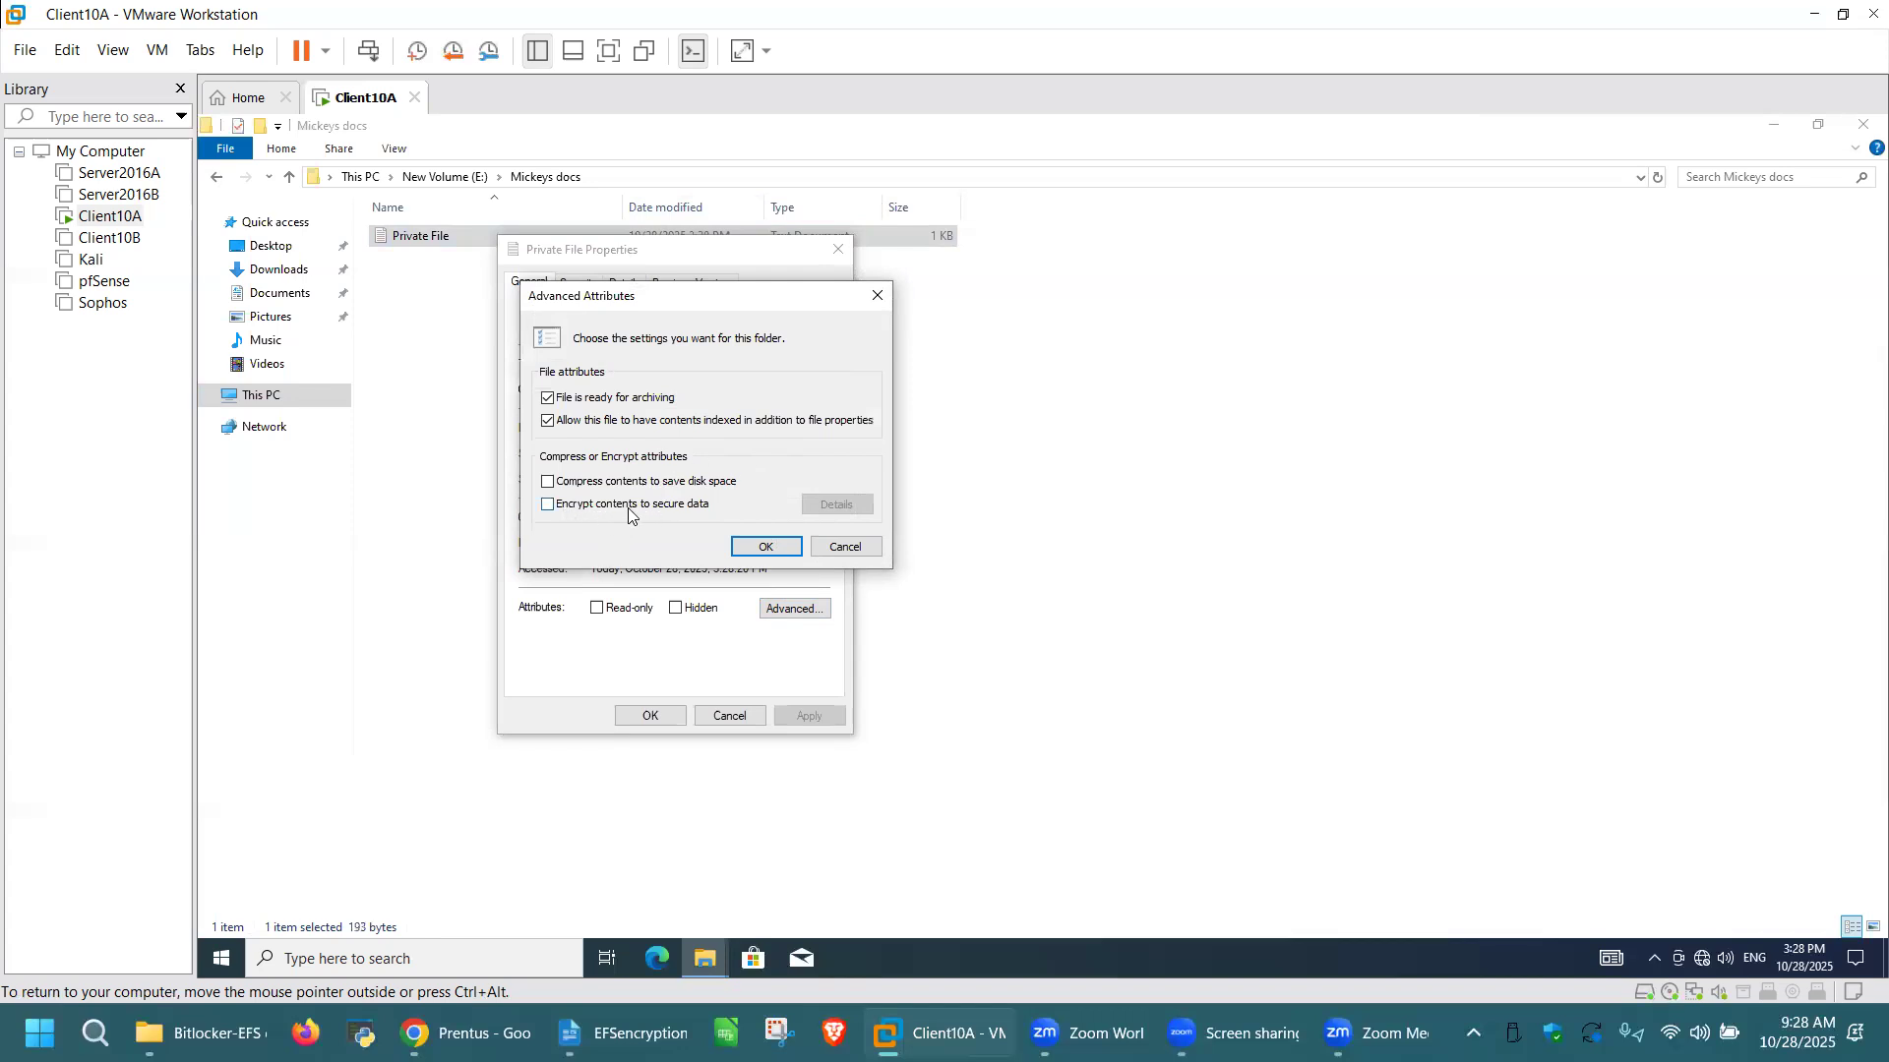
{"action": "left_click", "coordinate": [547, 507]}
{"action": "left_click", "coordinate": [772, 546]}
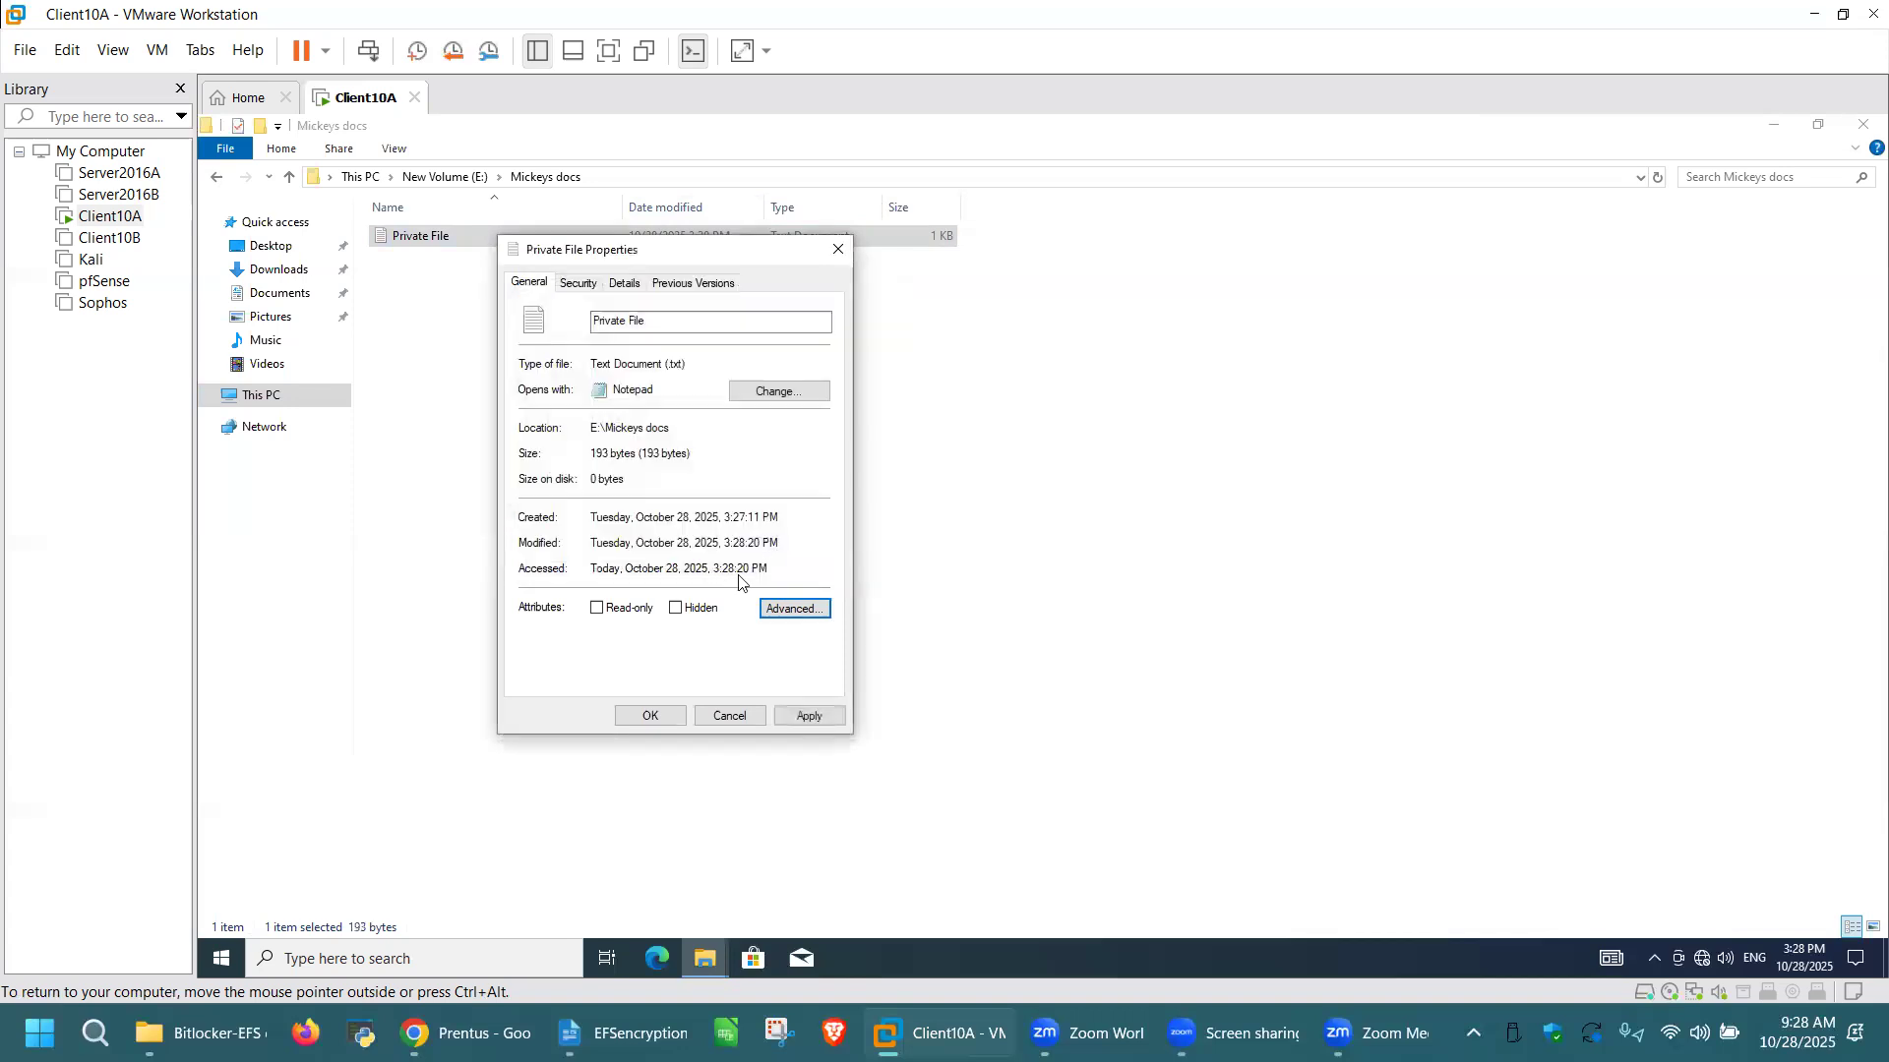
Step: Apply the encryption to the file only, leaving out its parent folder, and close the file's properties
{"action": "left_click", "coordinate": [825, 721]}
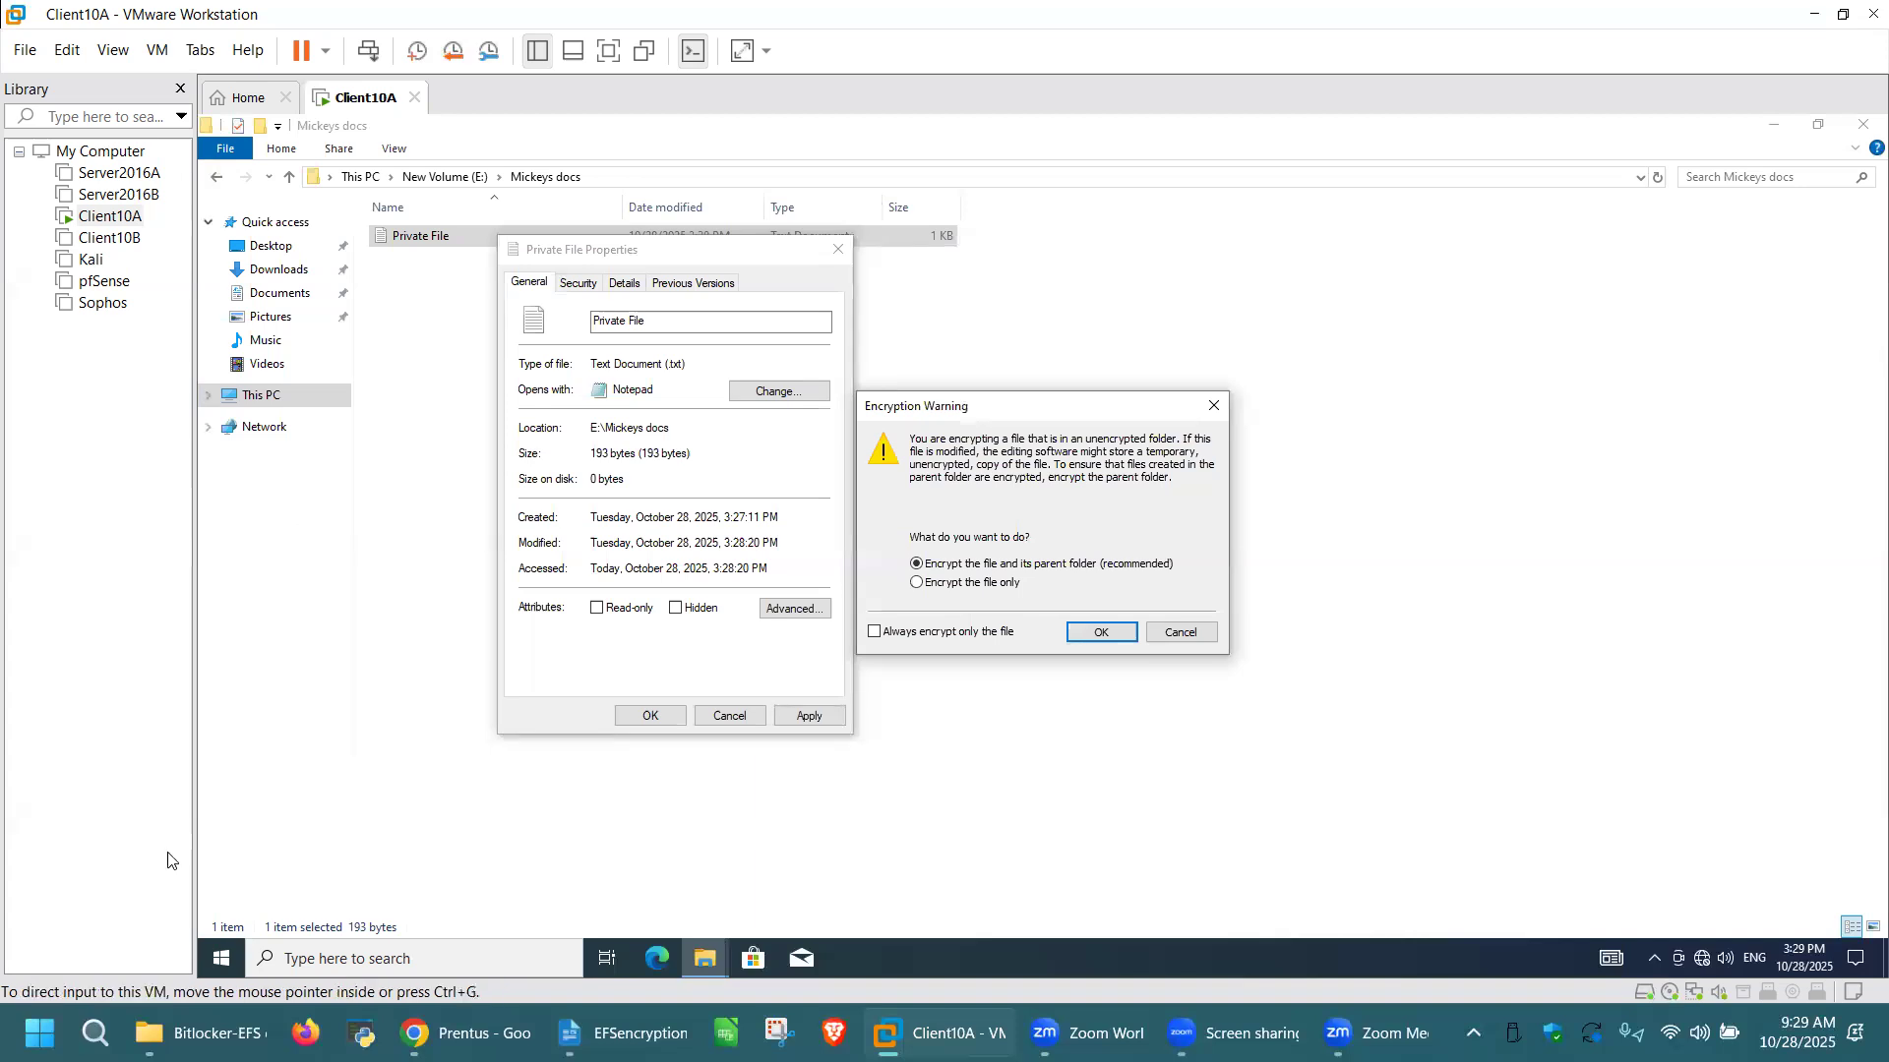
{"action": "left_click", "coordinate": [915, 583]}
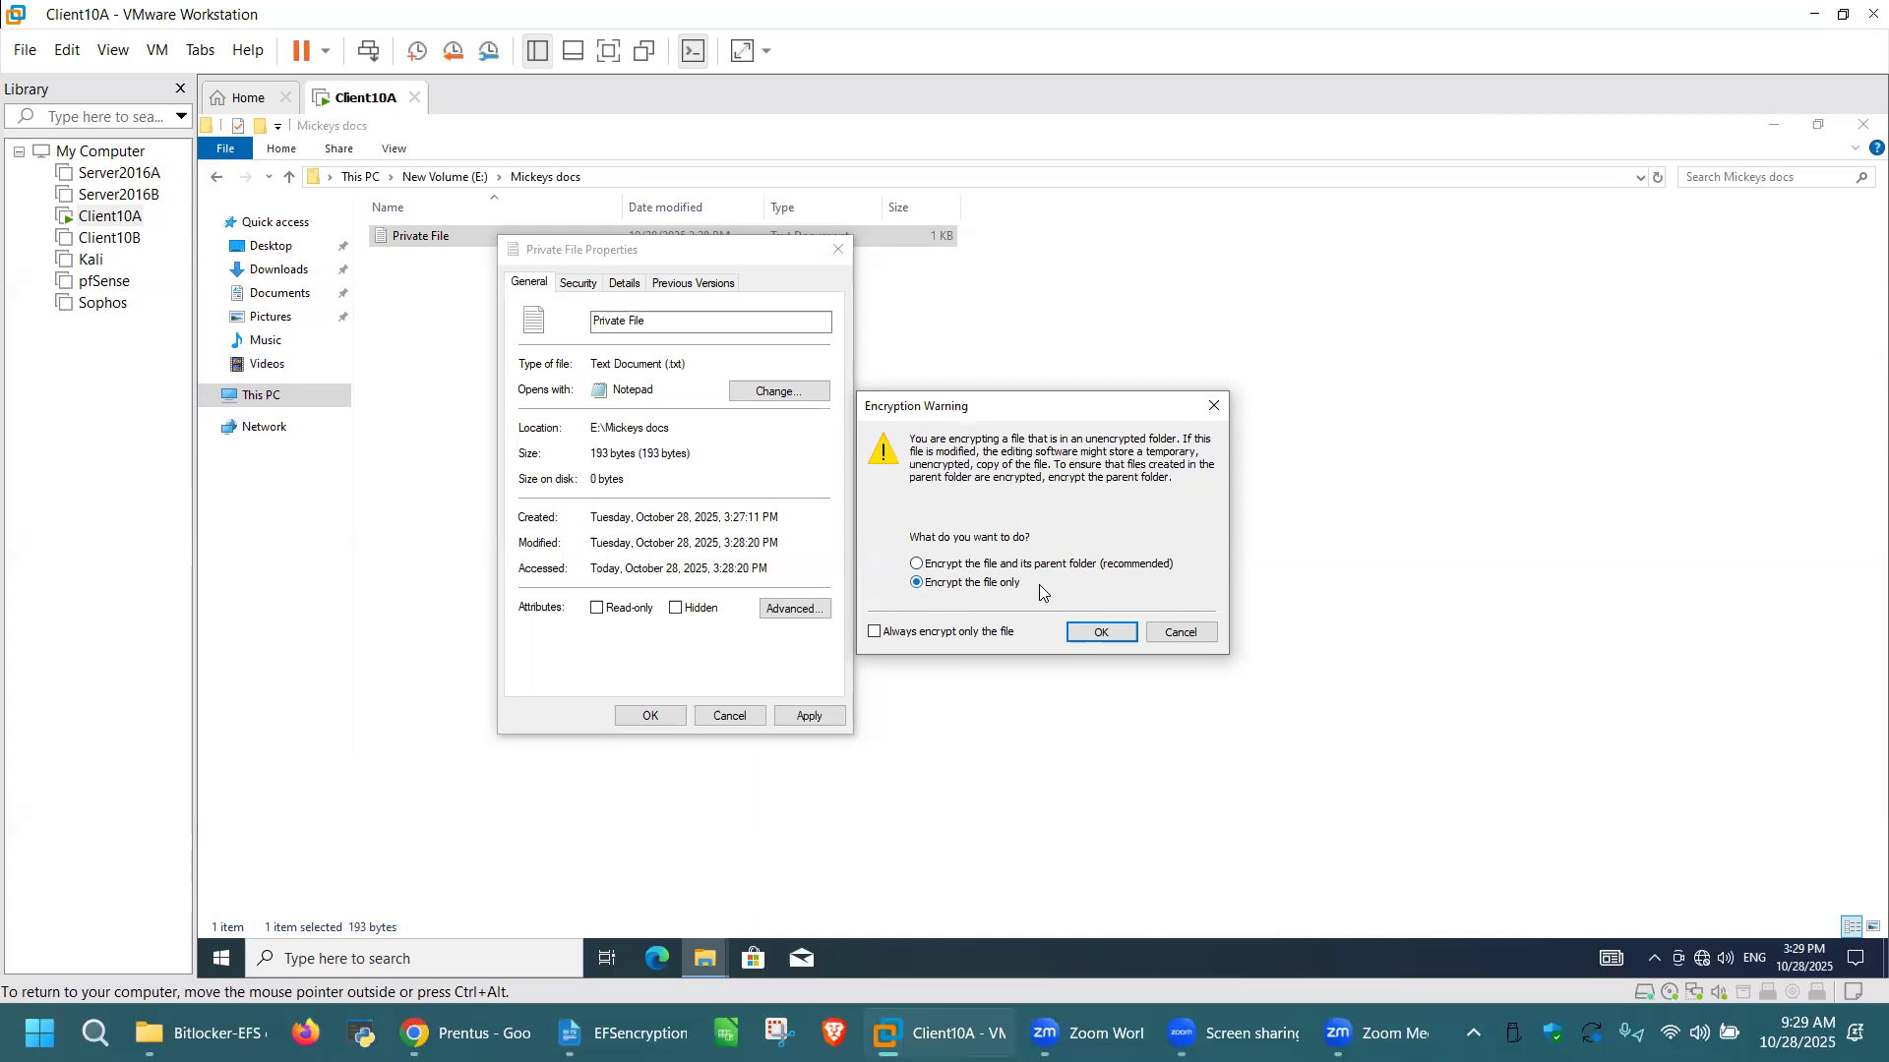
{"action": "left_click", "coordinate": [1096, 634]}
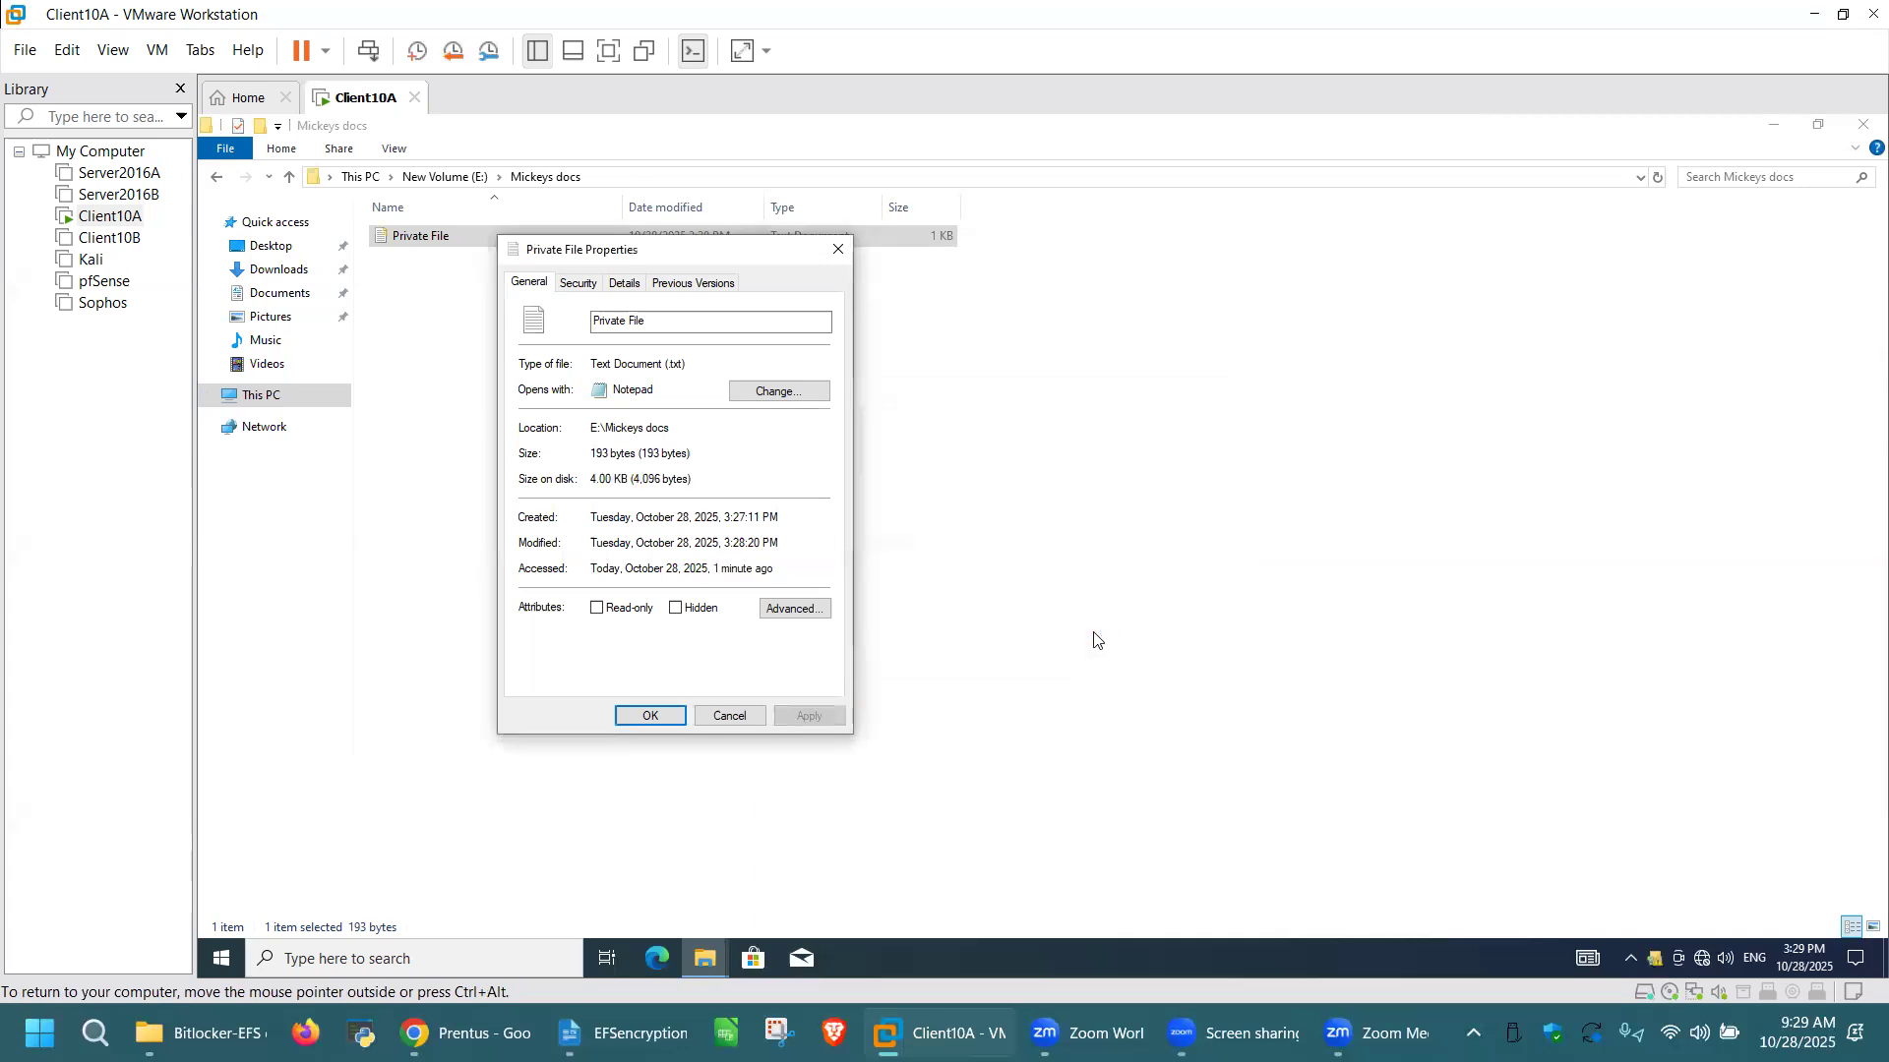
{"action": "left_click", "coordinate": [650, 716]}
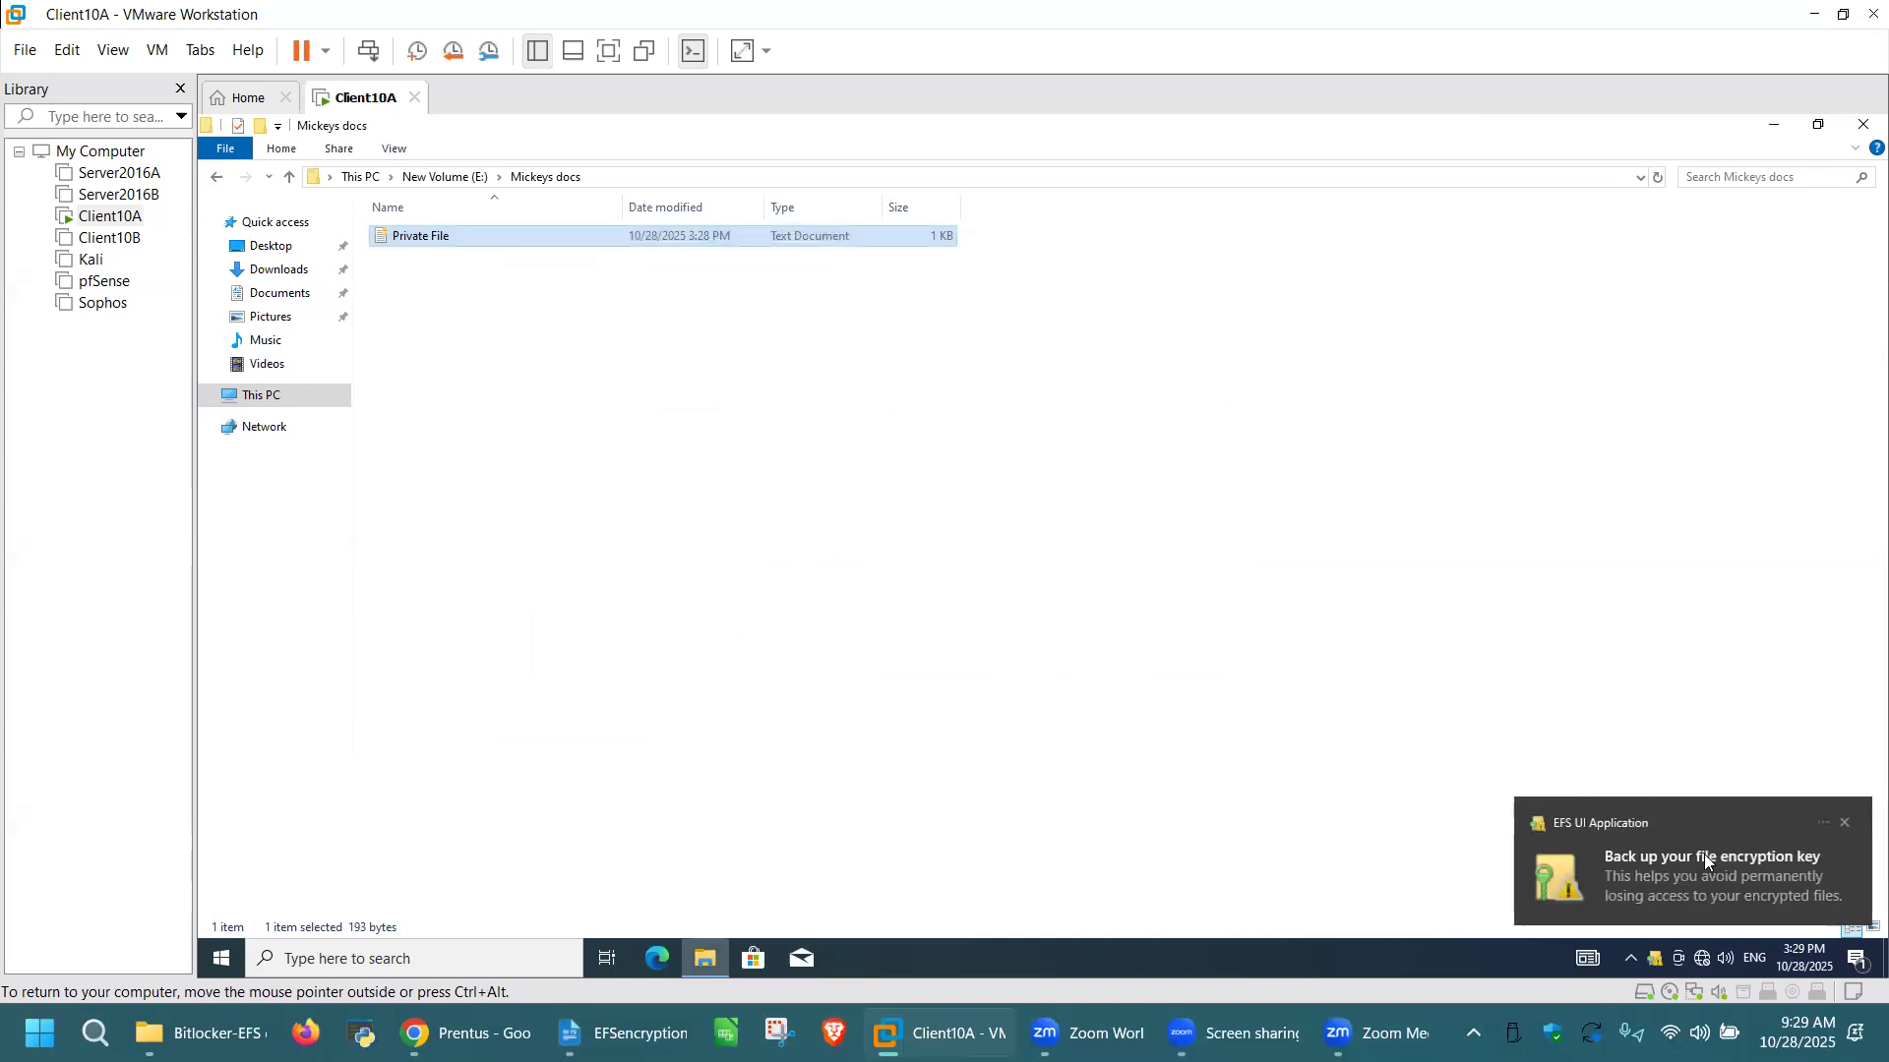
Step: Start backing up the file encryption certificate and key now, accepting the Personal Information Exchange - PKCS #12 (.PFX) export format
{"action": "left_click", "coordinate": [1706, 861]}
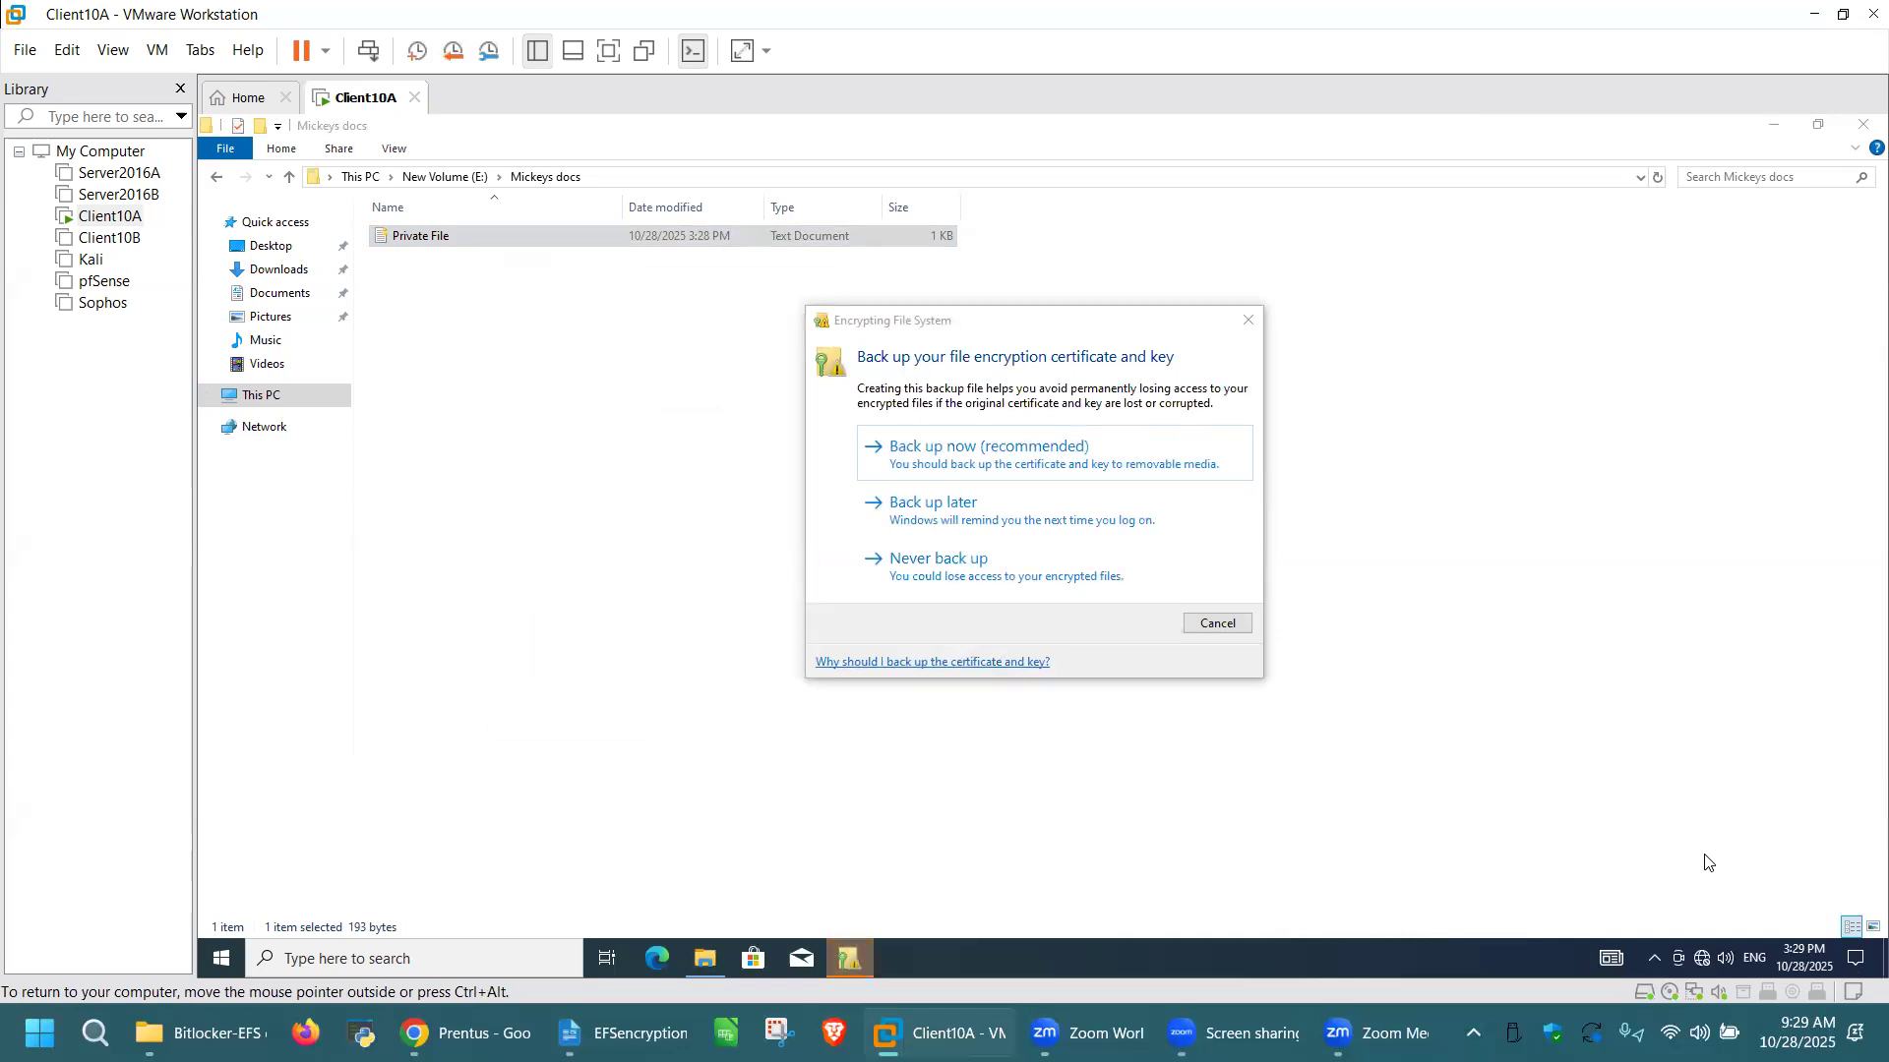
{"action": "left_click", "coordinate": [1052, 453]}
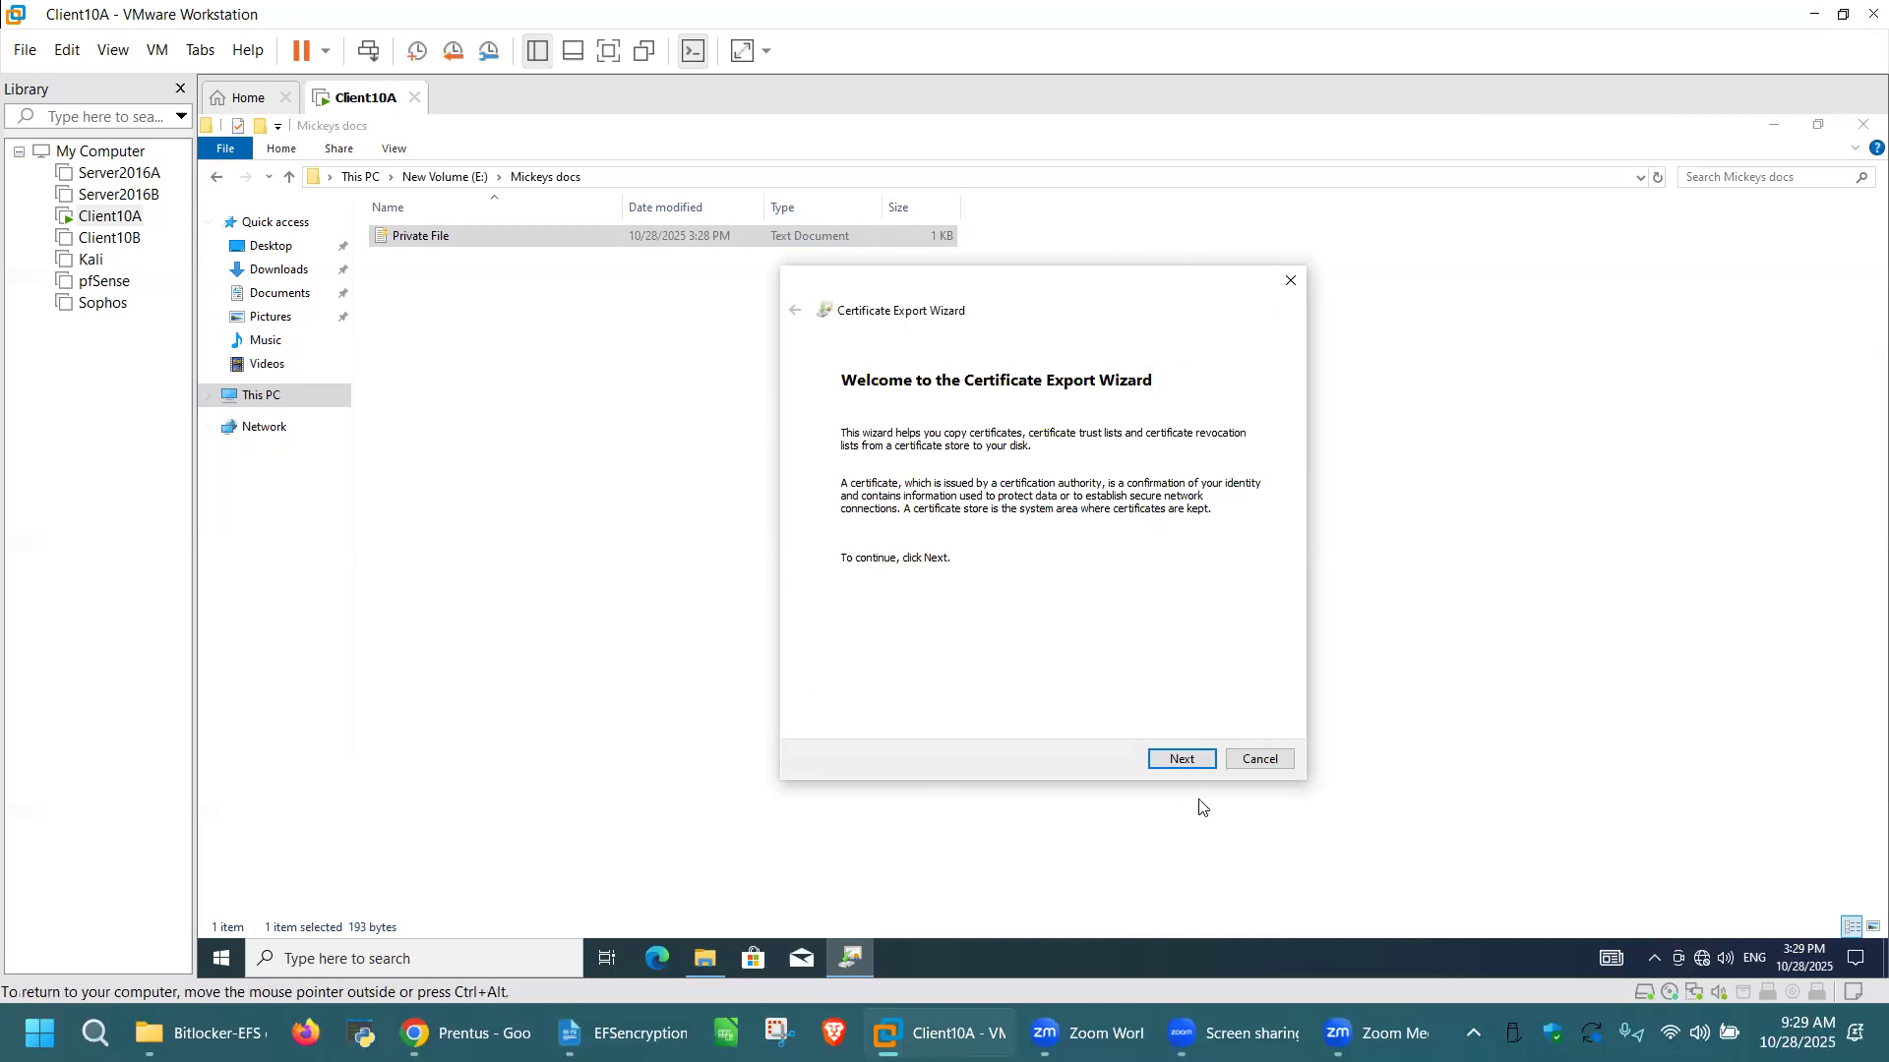
{"action": "left_click", "coordinate": [1184, 760]}
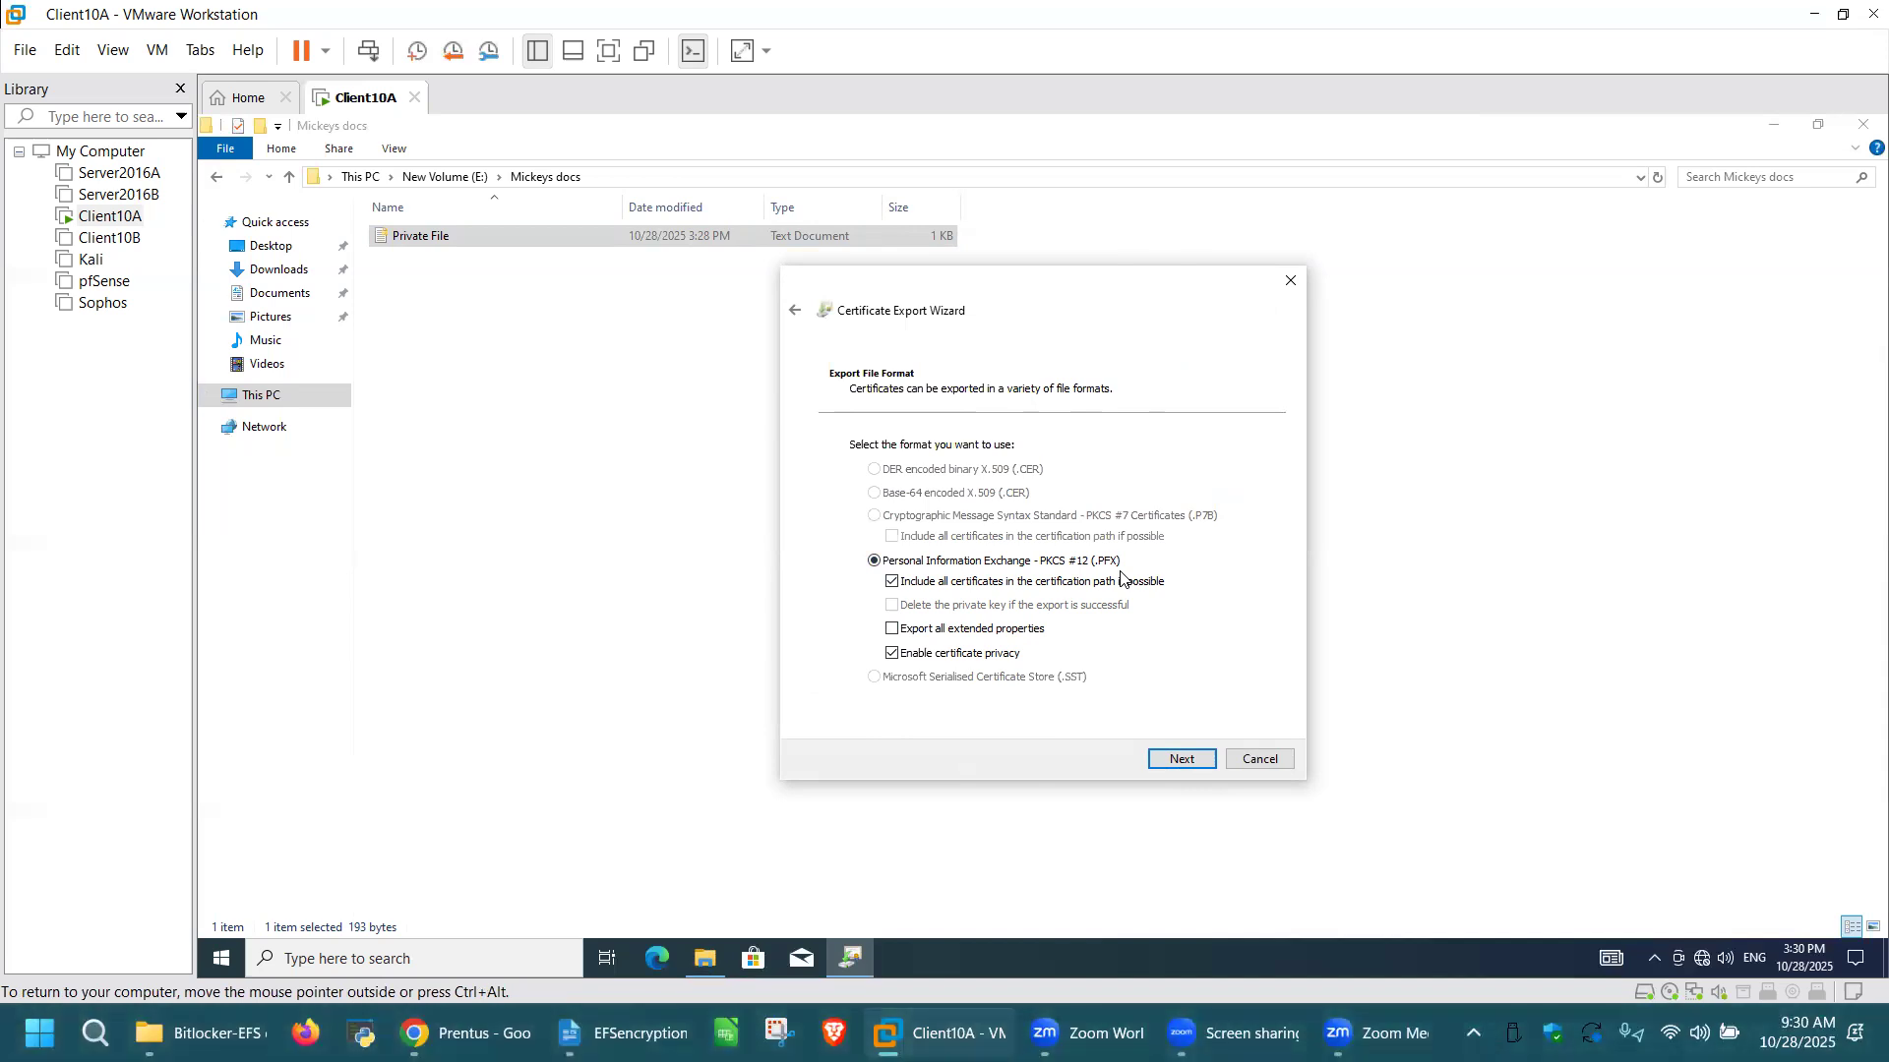
{"action": "left_click", "coordinate": [1183, 759]}
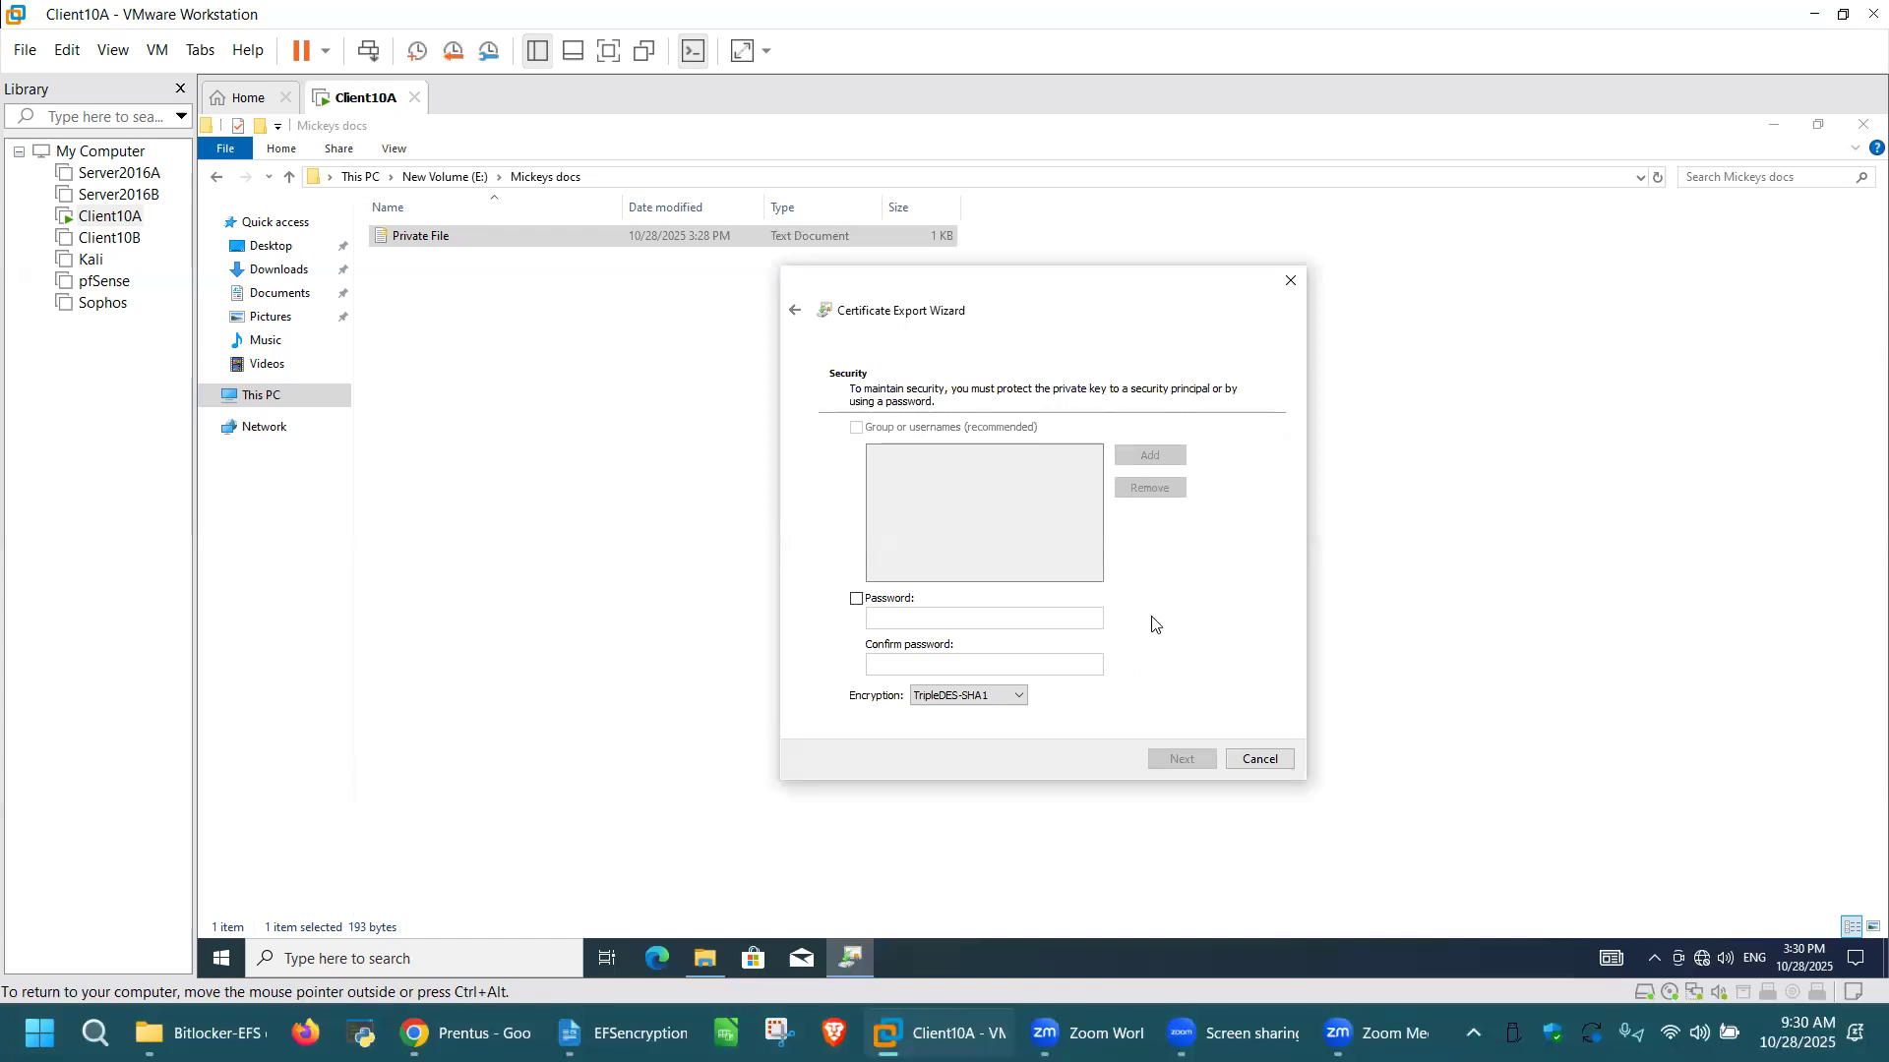
Step: Protect the exported private key with a password, entering and confirming the export password with TripleDES-SHA1 encryption
{"action": "left_click", "coordinate": [857, 598]}
{"action": "left_click", "coordinate": [935, 617]}
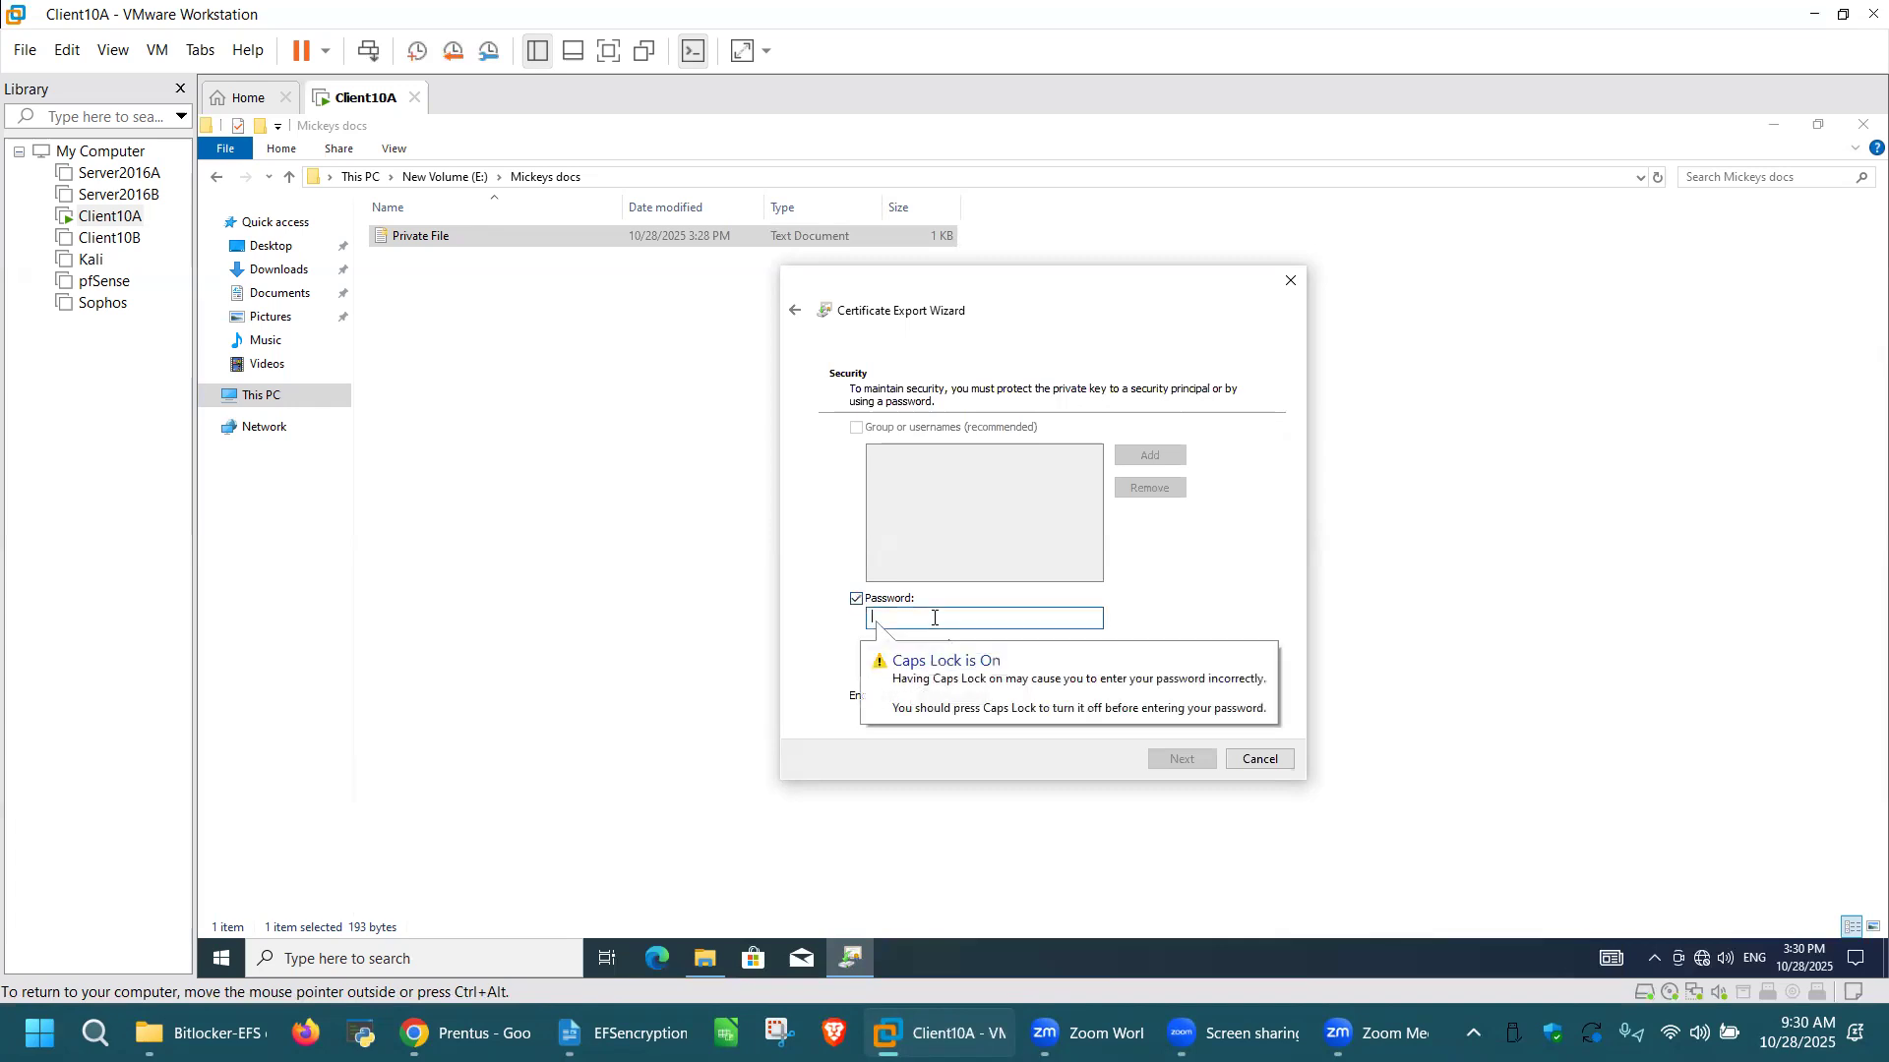
{"action": "type", "text": "••••••••"}
{"action": "left_click", "coordinate": [970, 669]}
{"action": "type", "text": "••••••"}
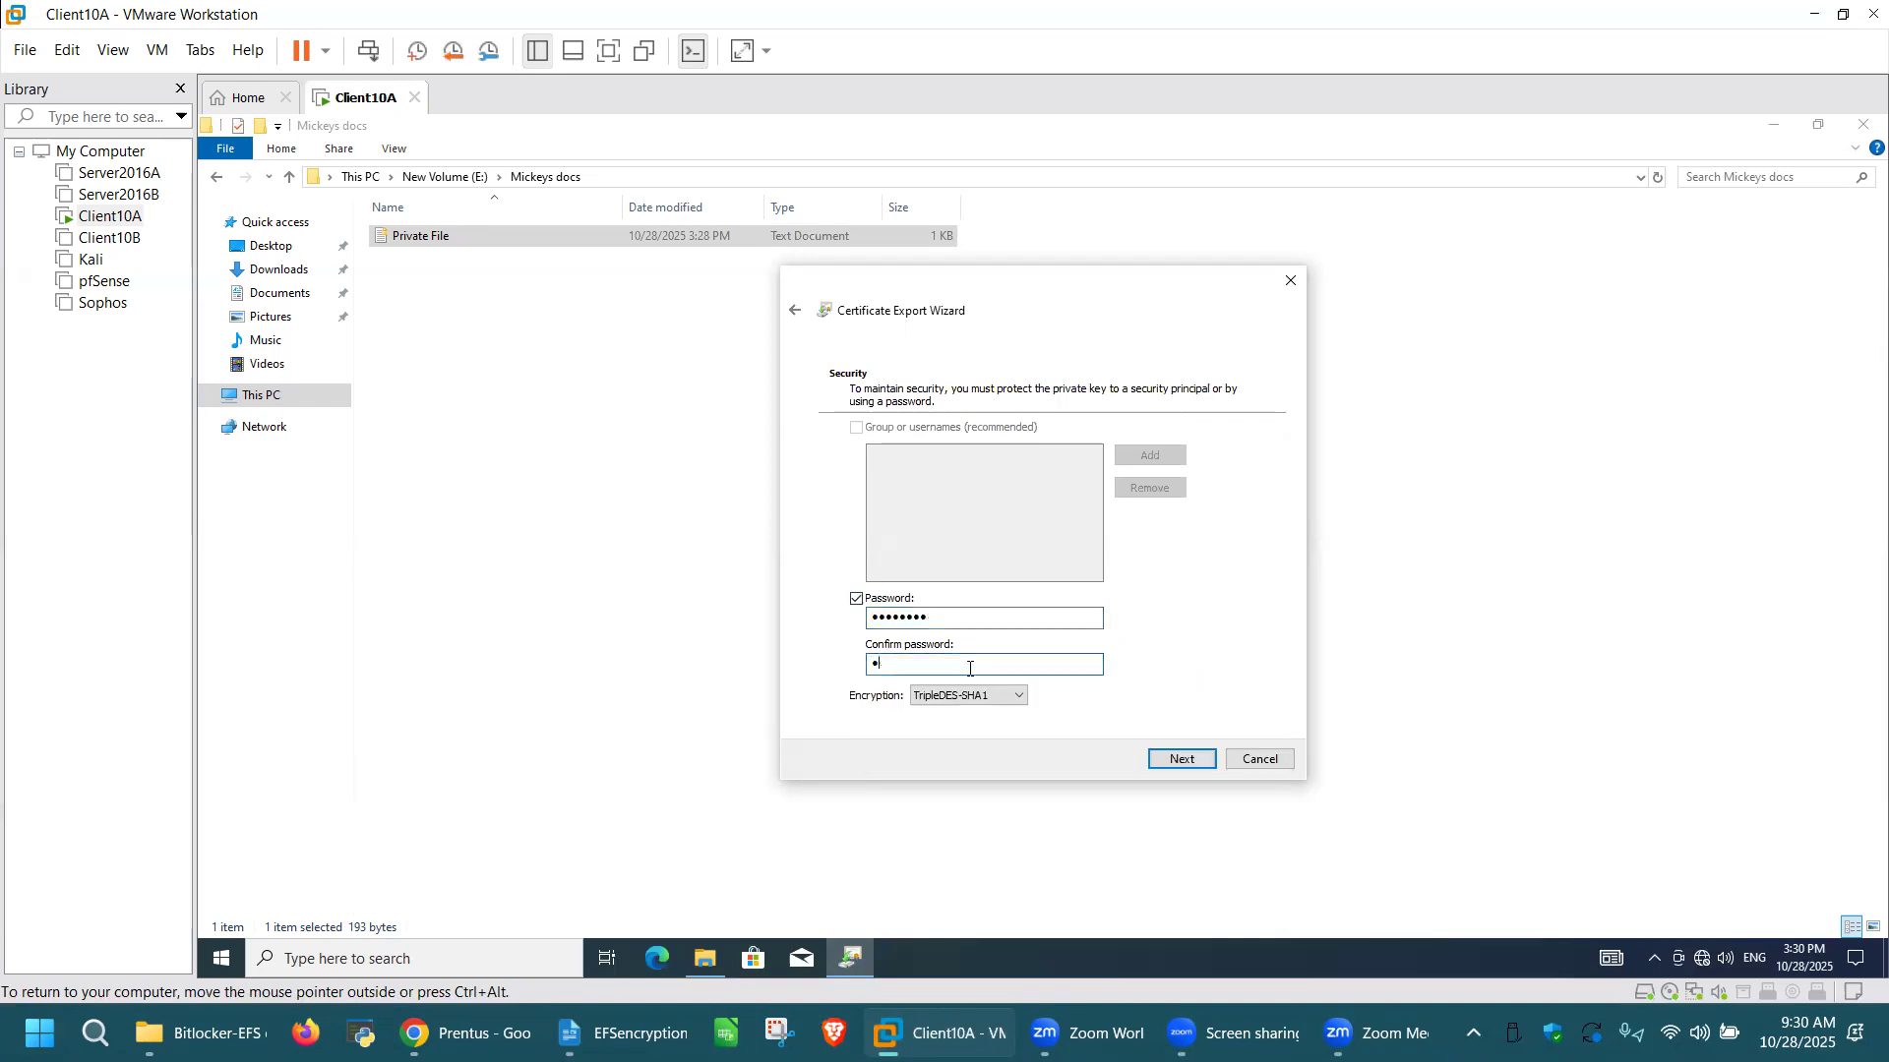
{"action": "type", "text": "••"}
{"action": "left_click", "coordinate": [1179, 763]}
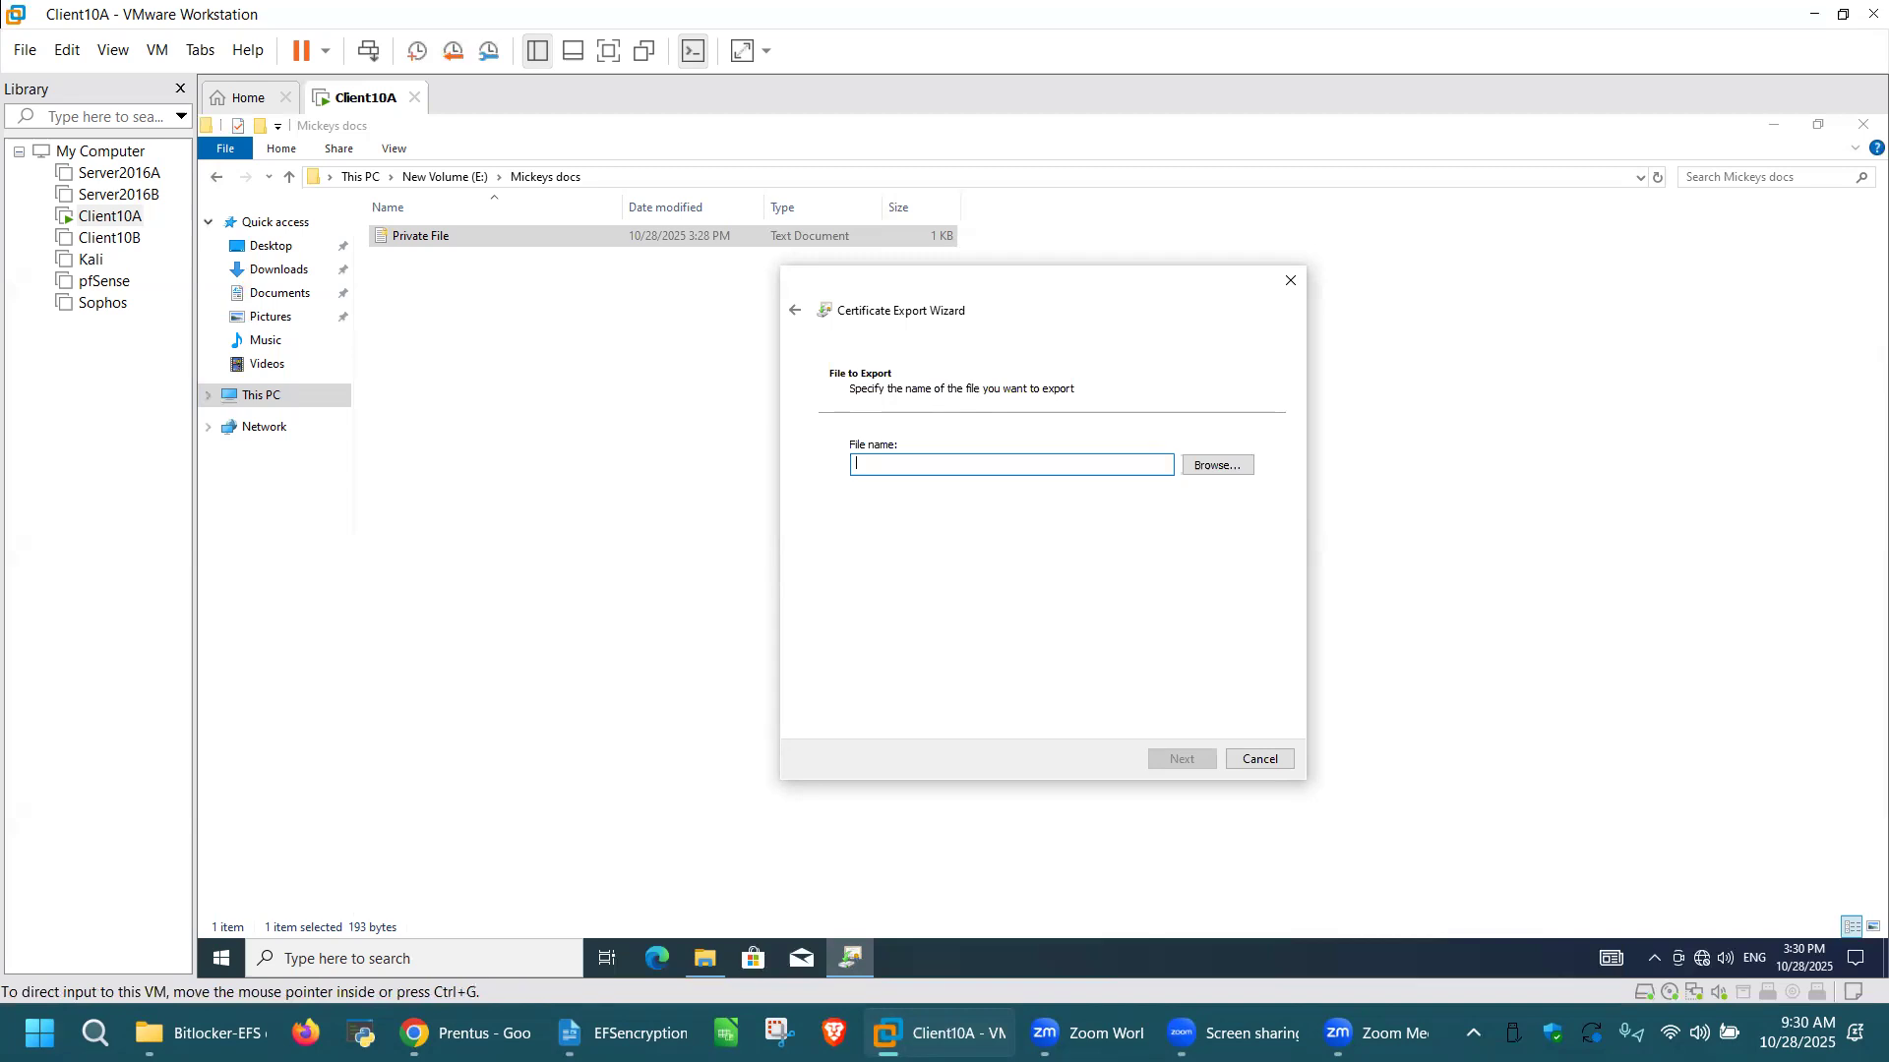
Step: Browse for the export location, create a folder named "My EFS Cert" in Documents, and open it
{"action": "left_click", "coordinate": [1198, 471]}
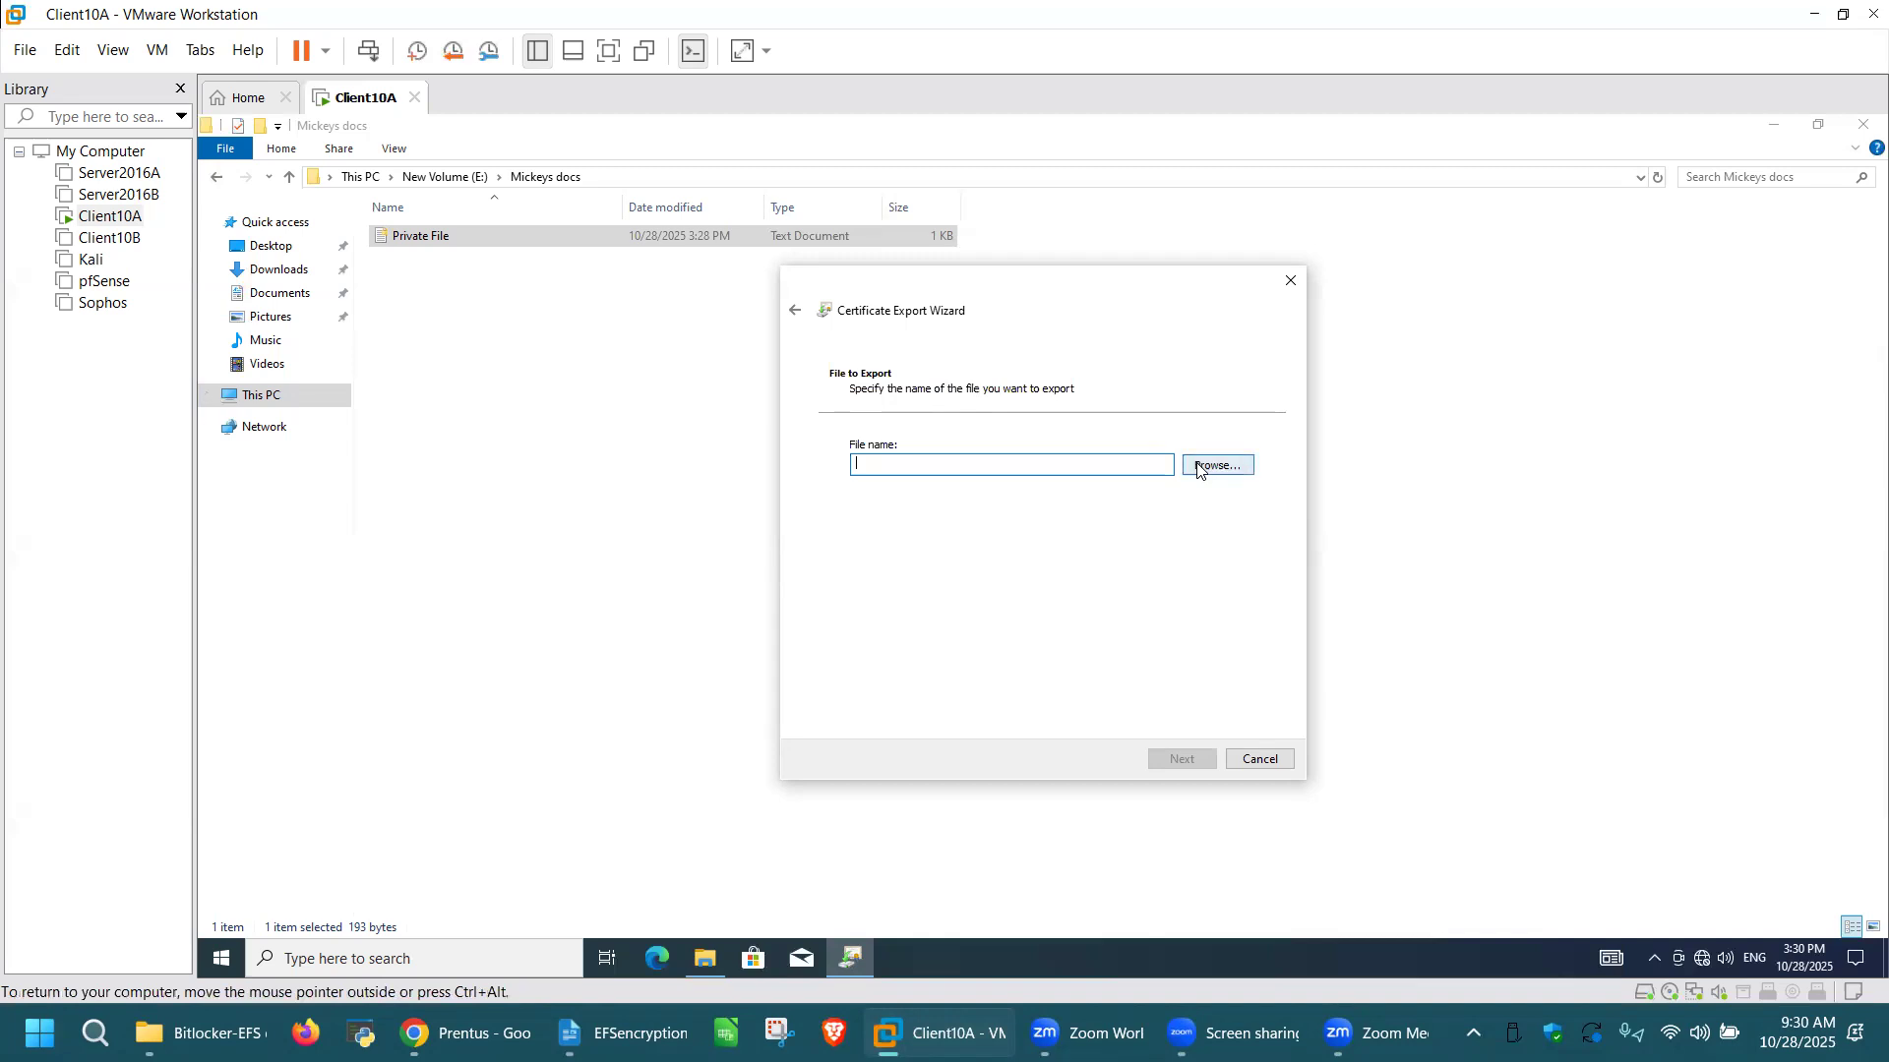
{"action": "left_click", "coordinate": [1230, 474]}
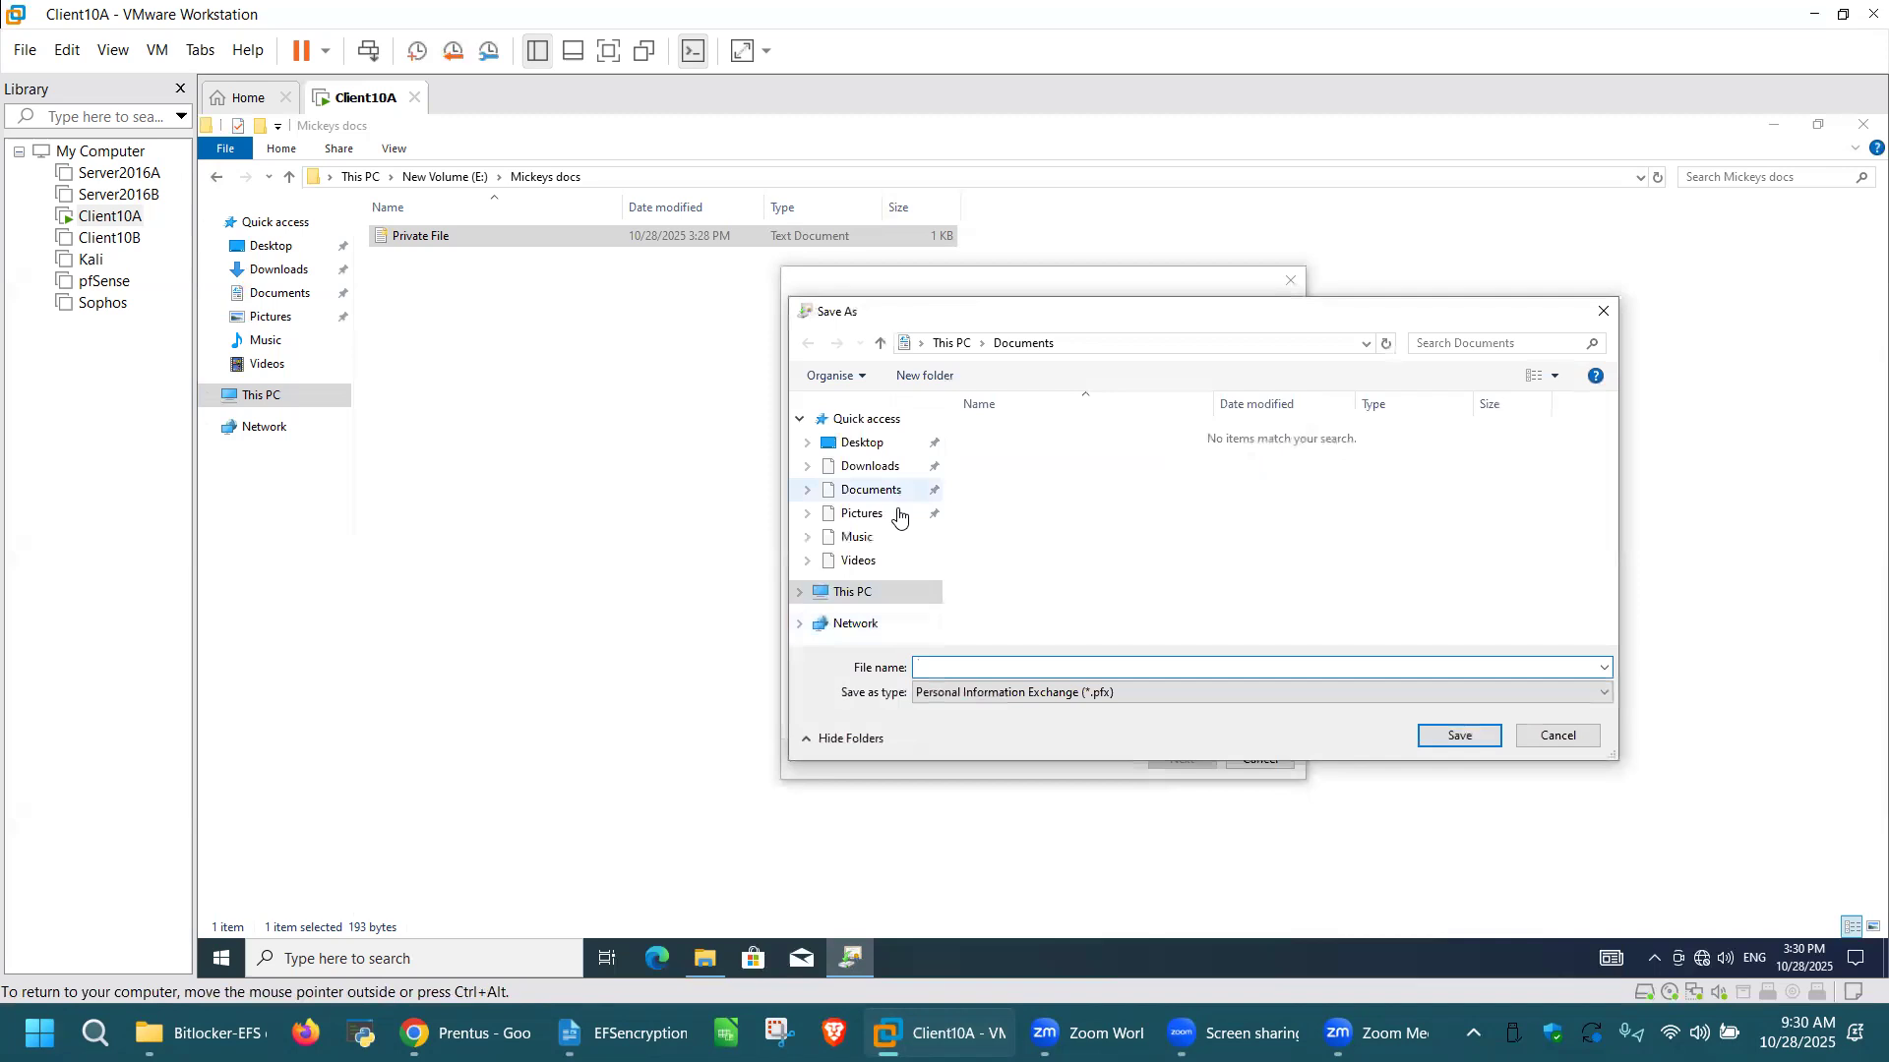
{"action": "left_click", "coordinate": [889, 492]}
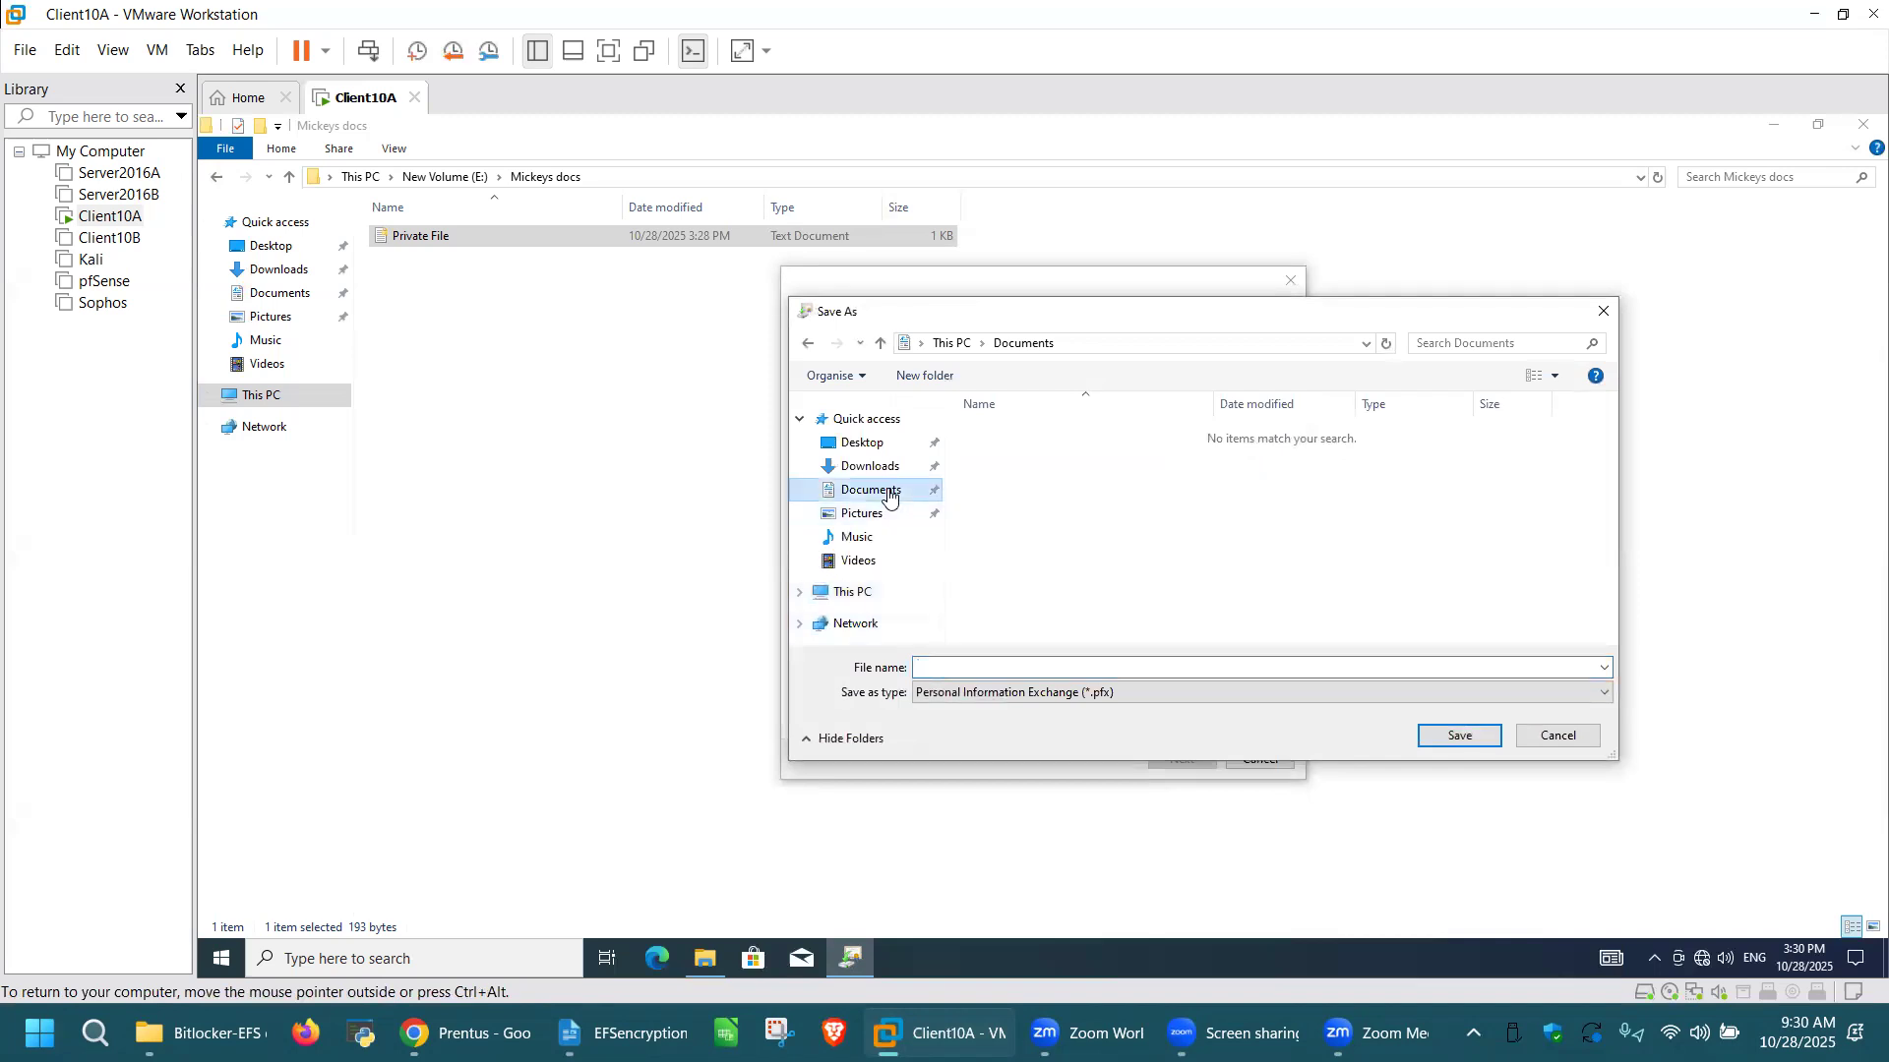
{"action": "right_click", "coordinate": [1082, 532]}
{"action": "mouse_move", "coordinate": [1232, 738]}
{"action": "left_click", "coordinate": [1323, 738]}
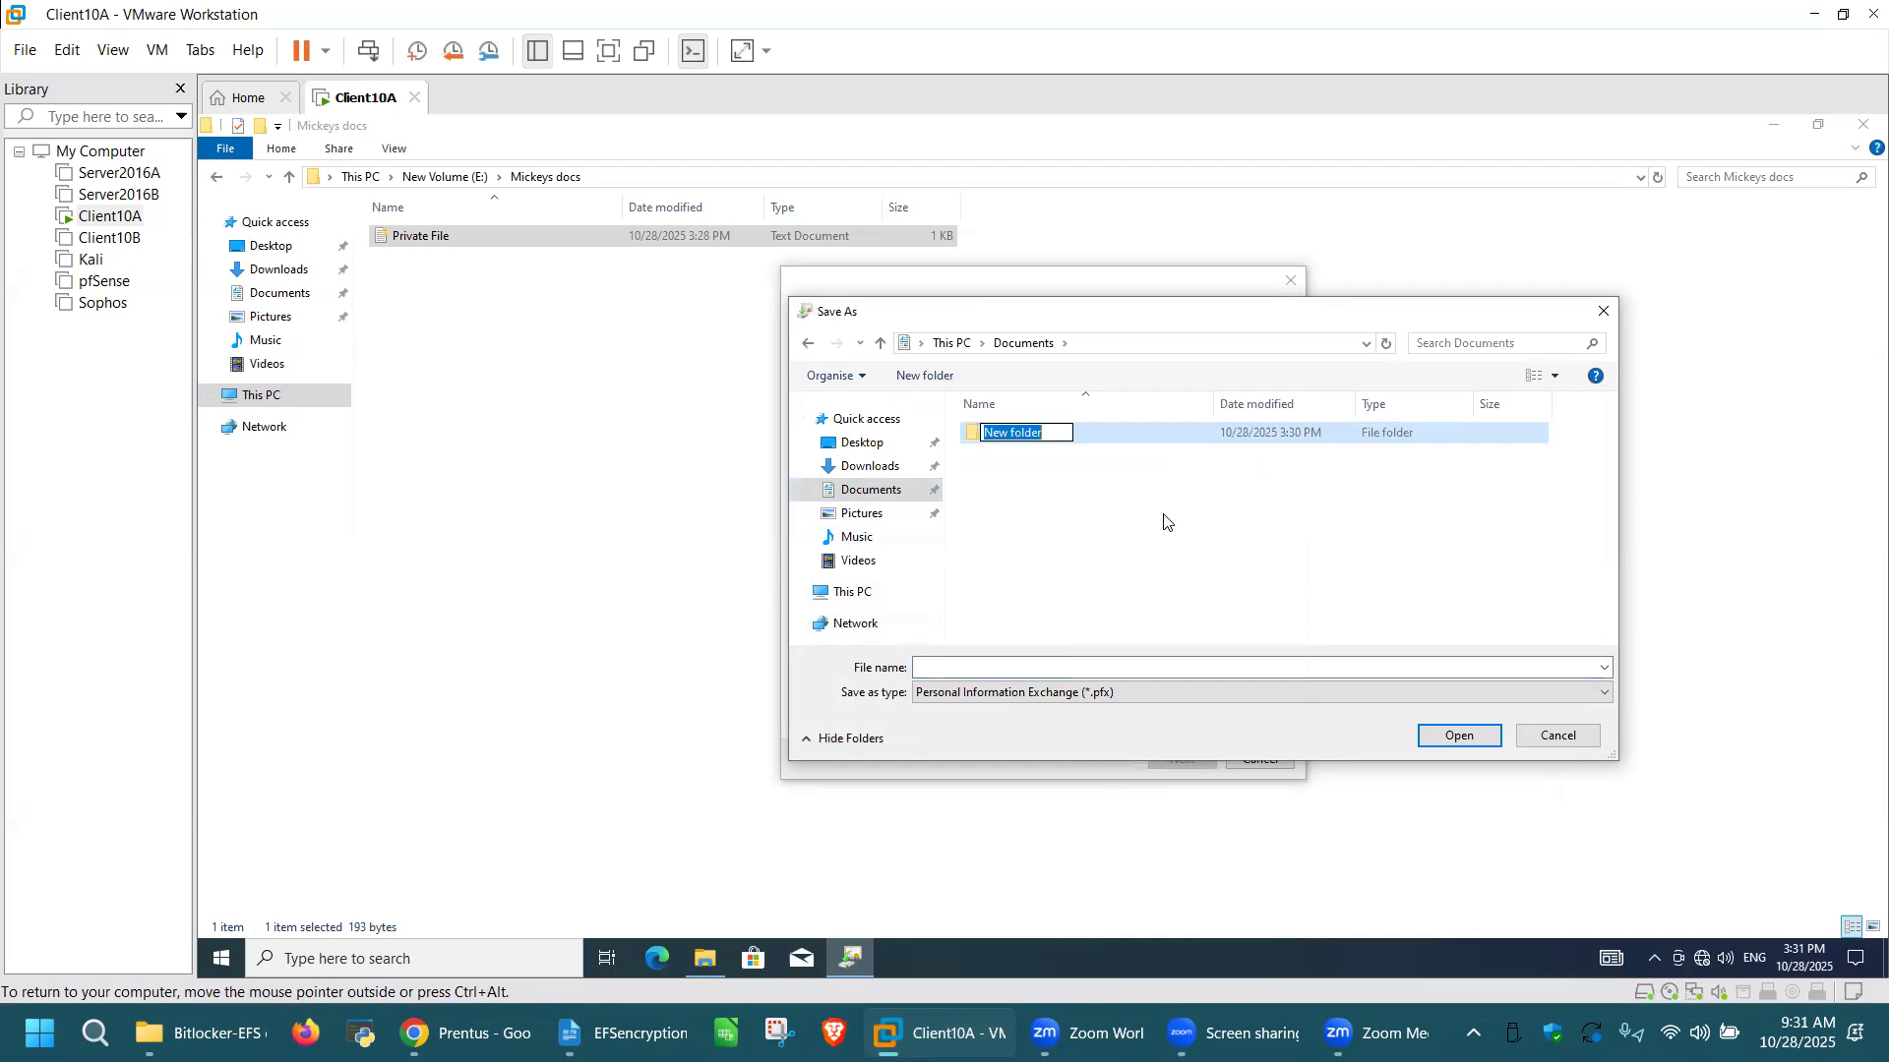
{"action": "type", "text": "My EFS Cert"}
{"action": "left_click", "coordinate": [1168, 523]}
{"action": "double_click", "coordinate": [1086, 436]}
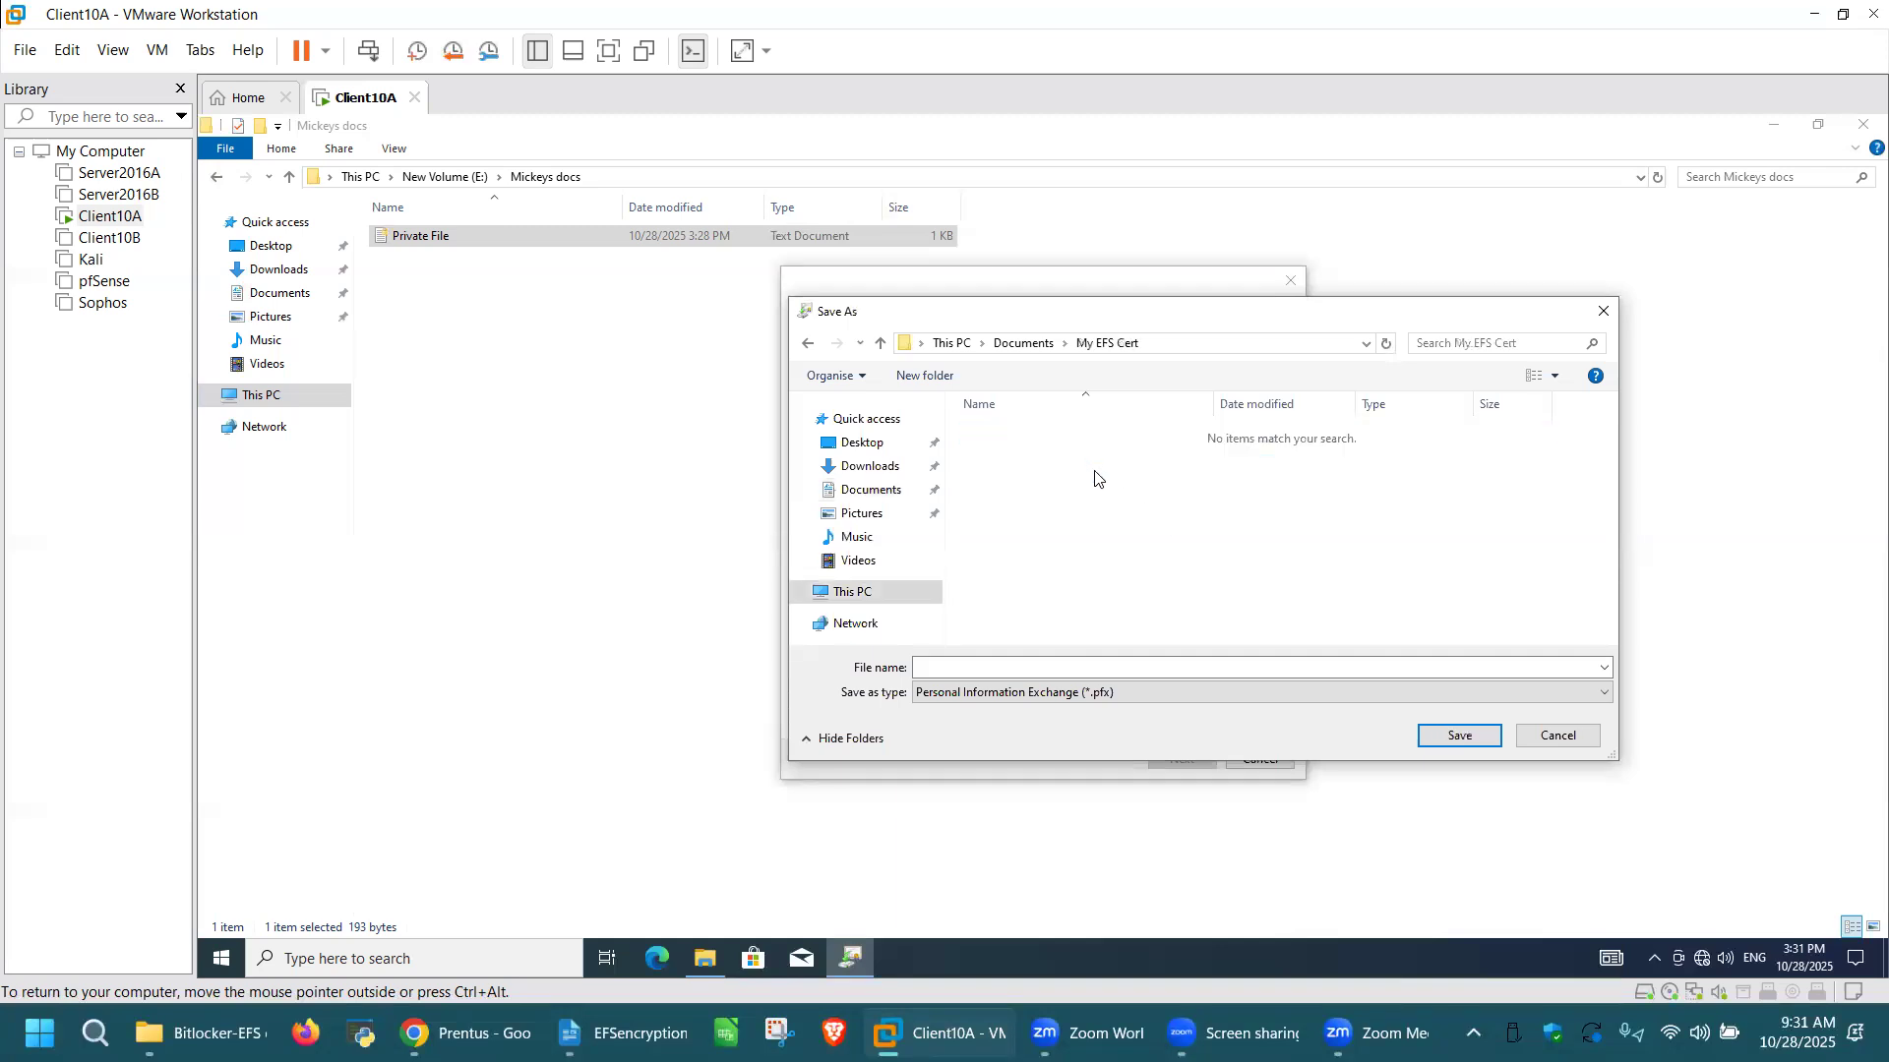
Step: Save the certificate backup as "My EFS kEY" in the My EFS Cert folder and complete the export
{"action": "left_click", "coordinate": [1013, 666]}
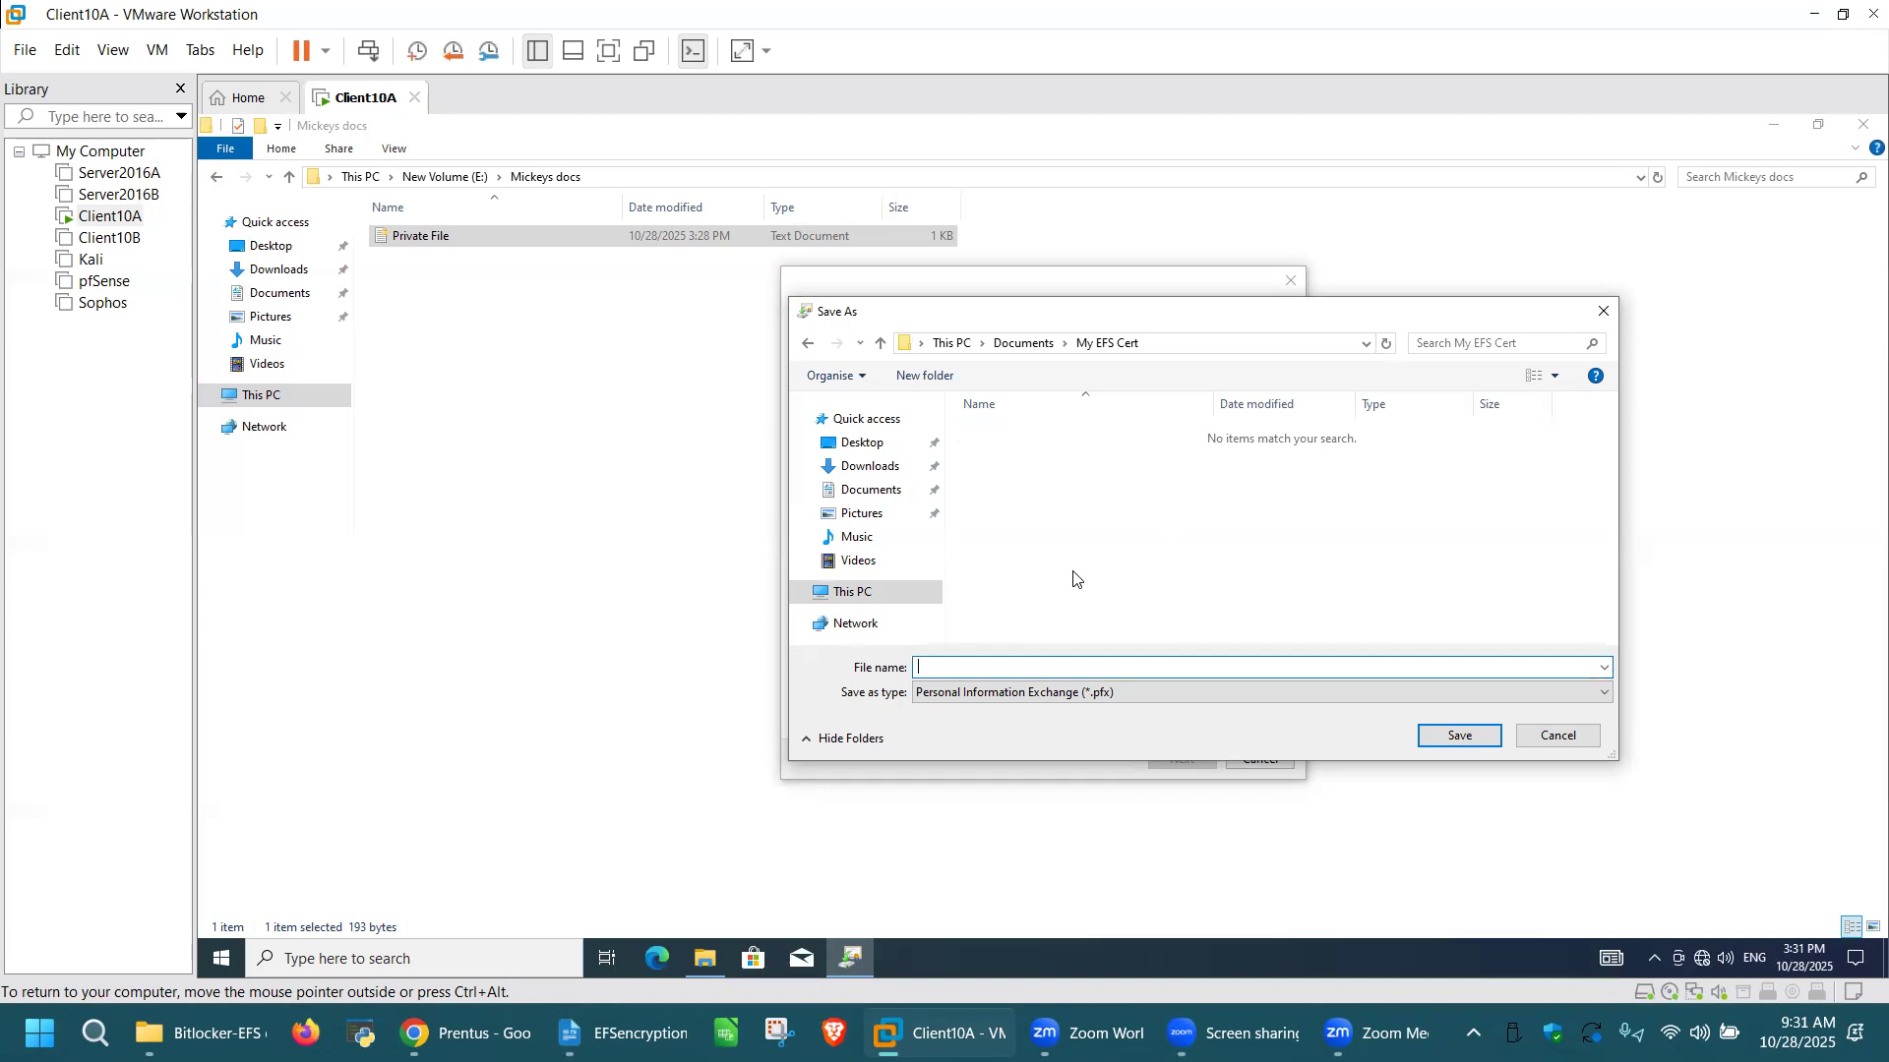
{"action": "type", "text": "My EFS kEY"}
{"action": "left_click", "coordinate": [1460, 738]}
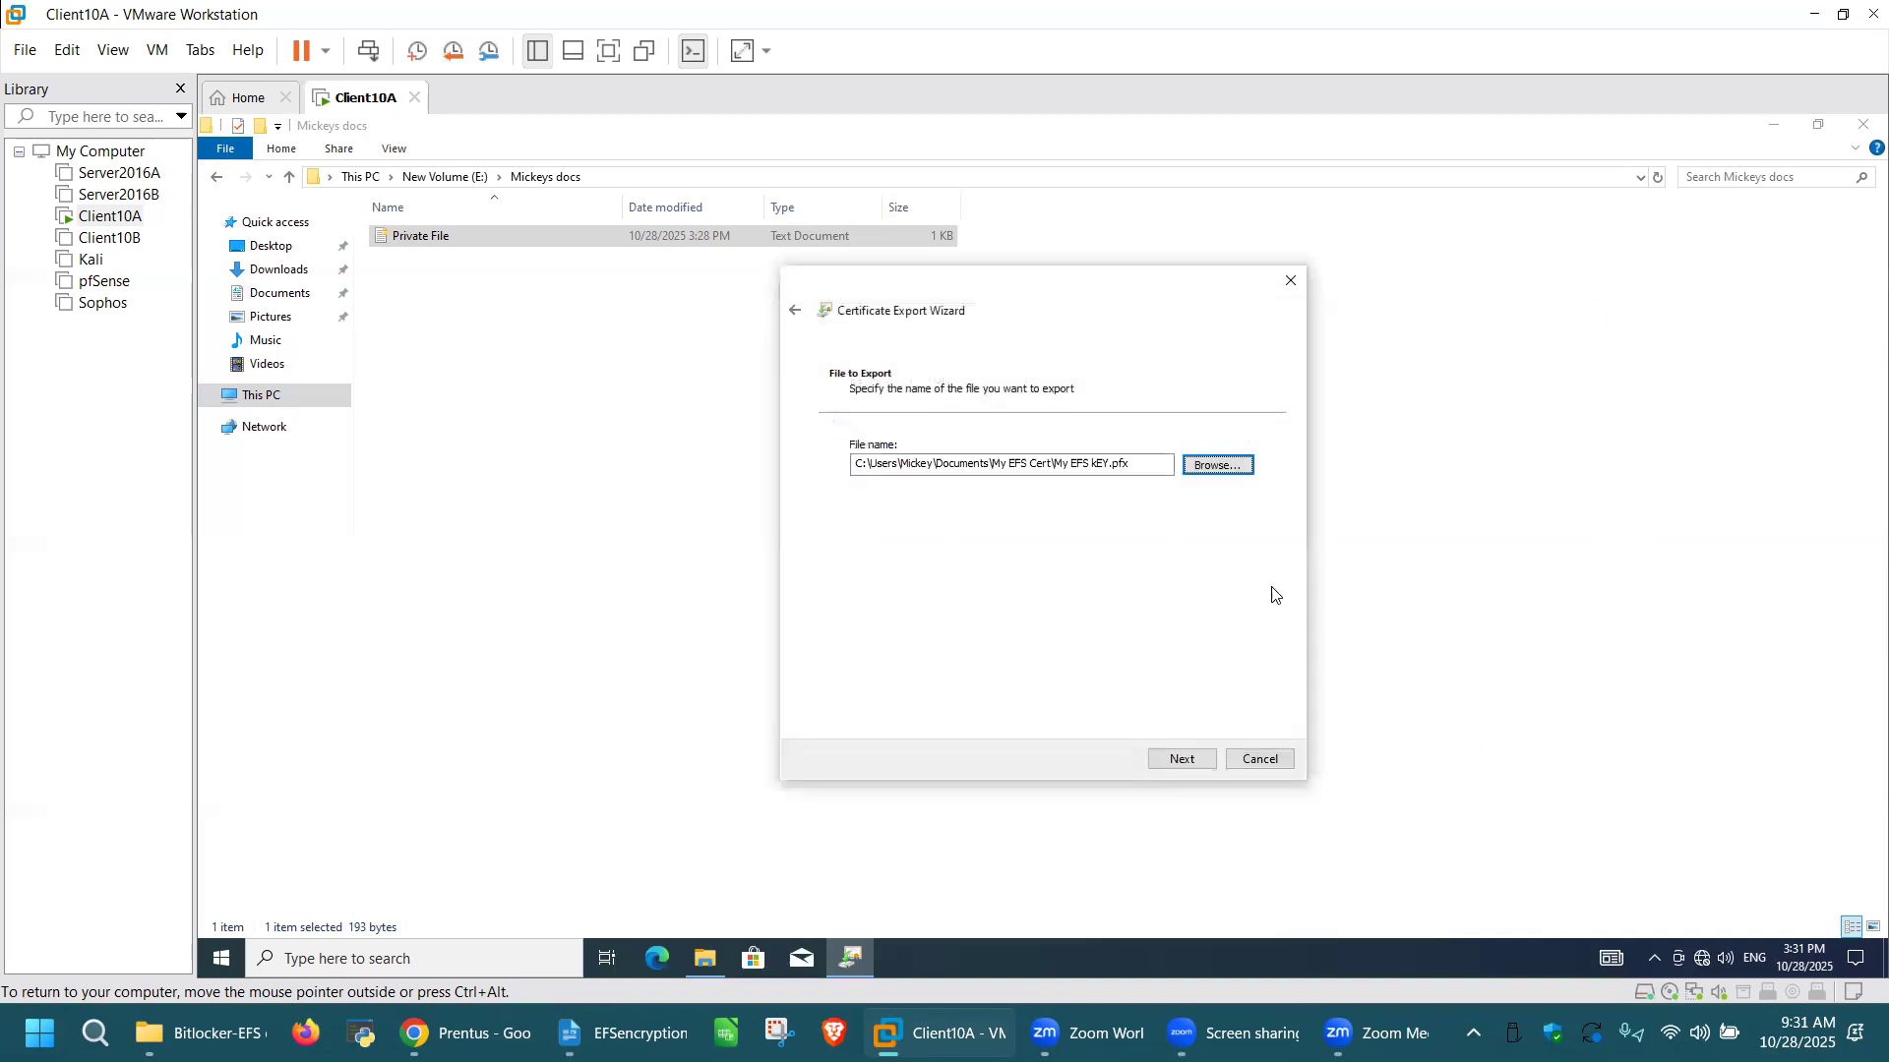
{"action": "left_click", "coordinate": [1185, 762]}
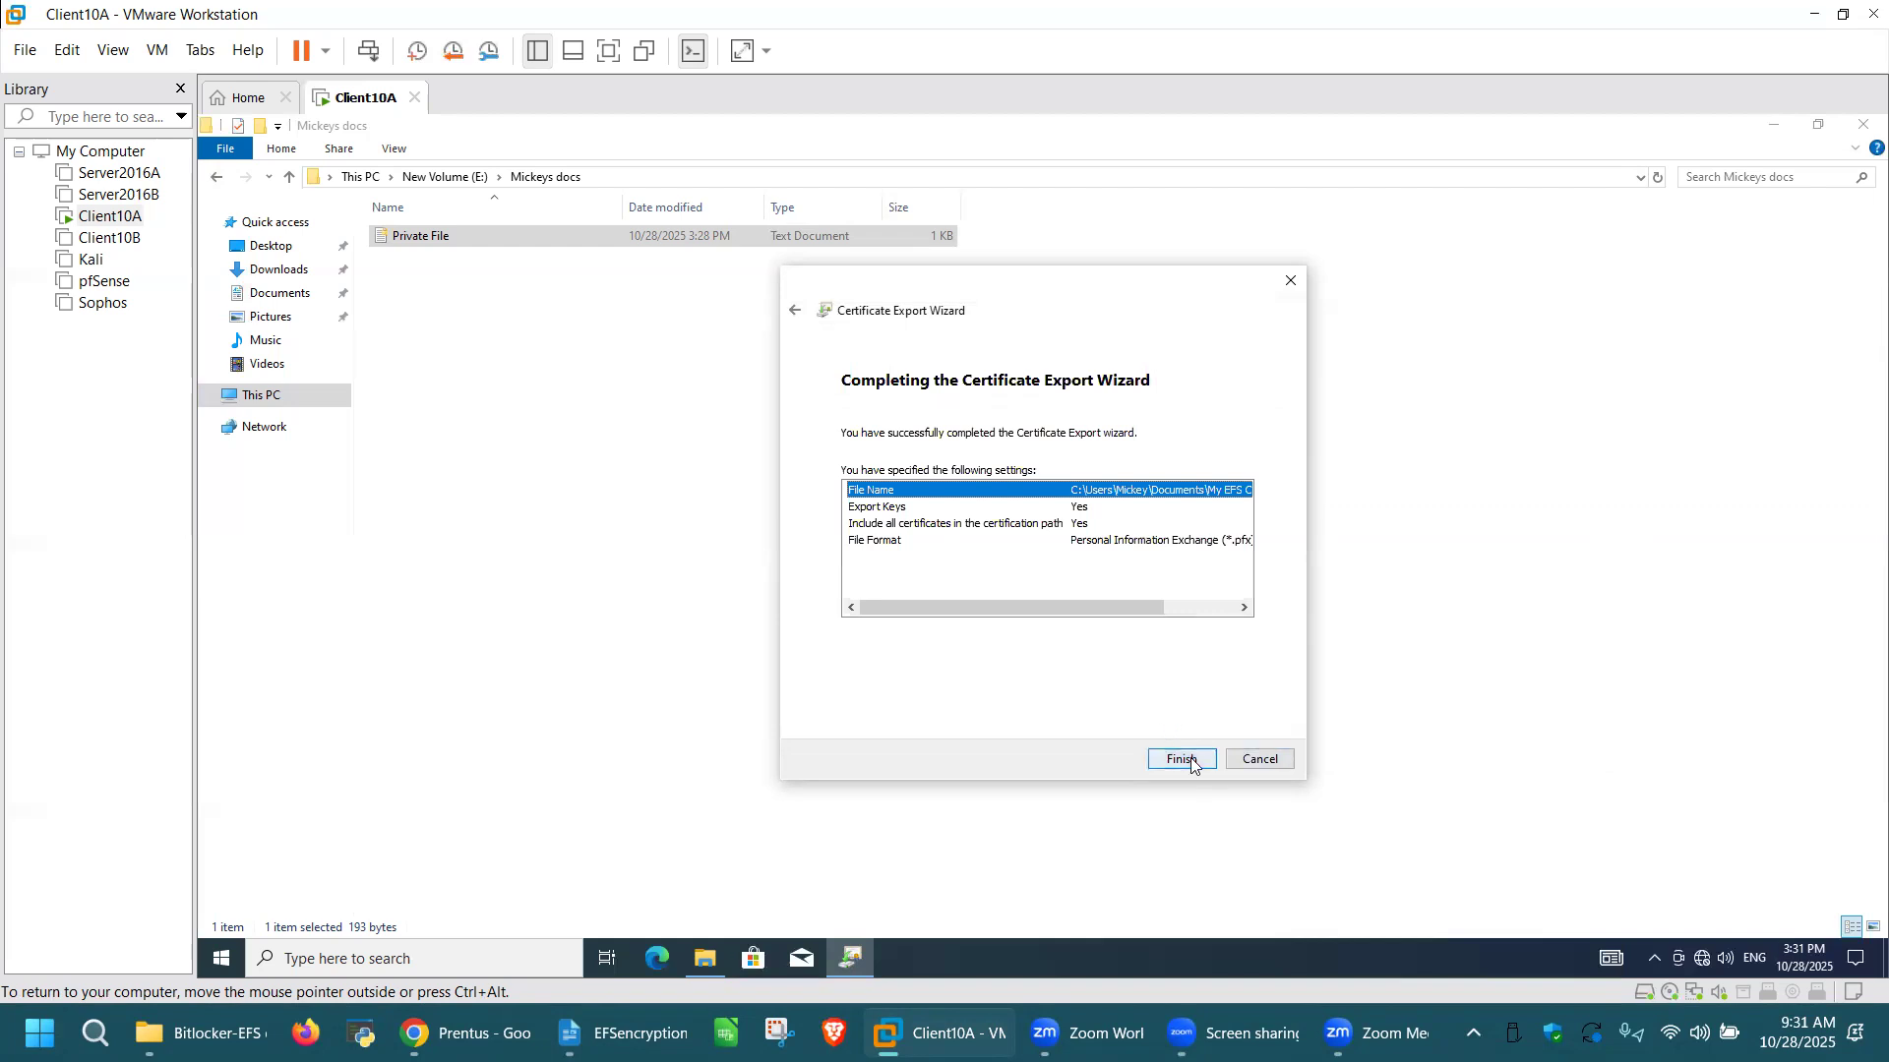
{"action": "left_click", "coordinate": [1188, 762]}
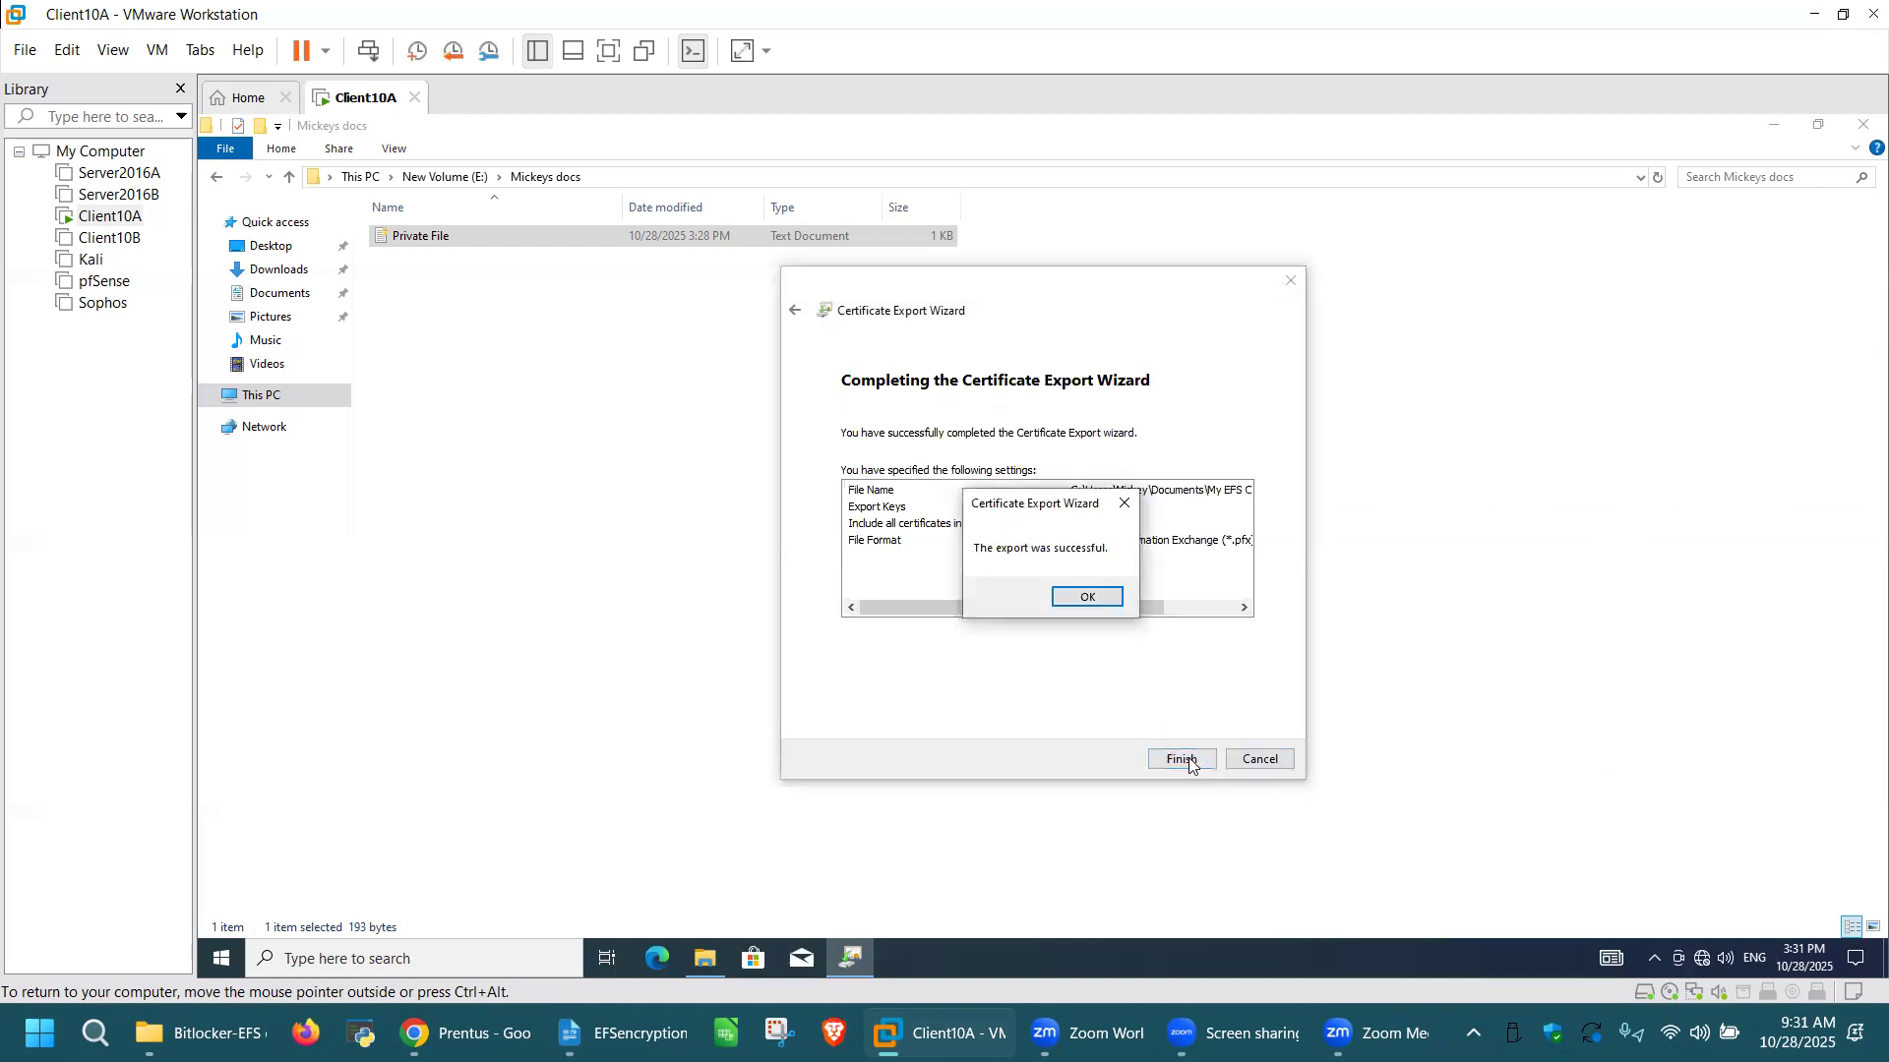
{"action": "left_click", "coordinate": [1090, 598]}
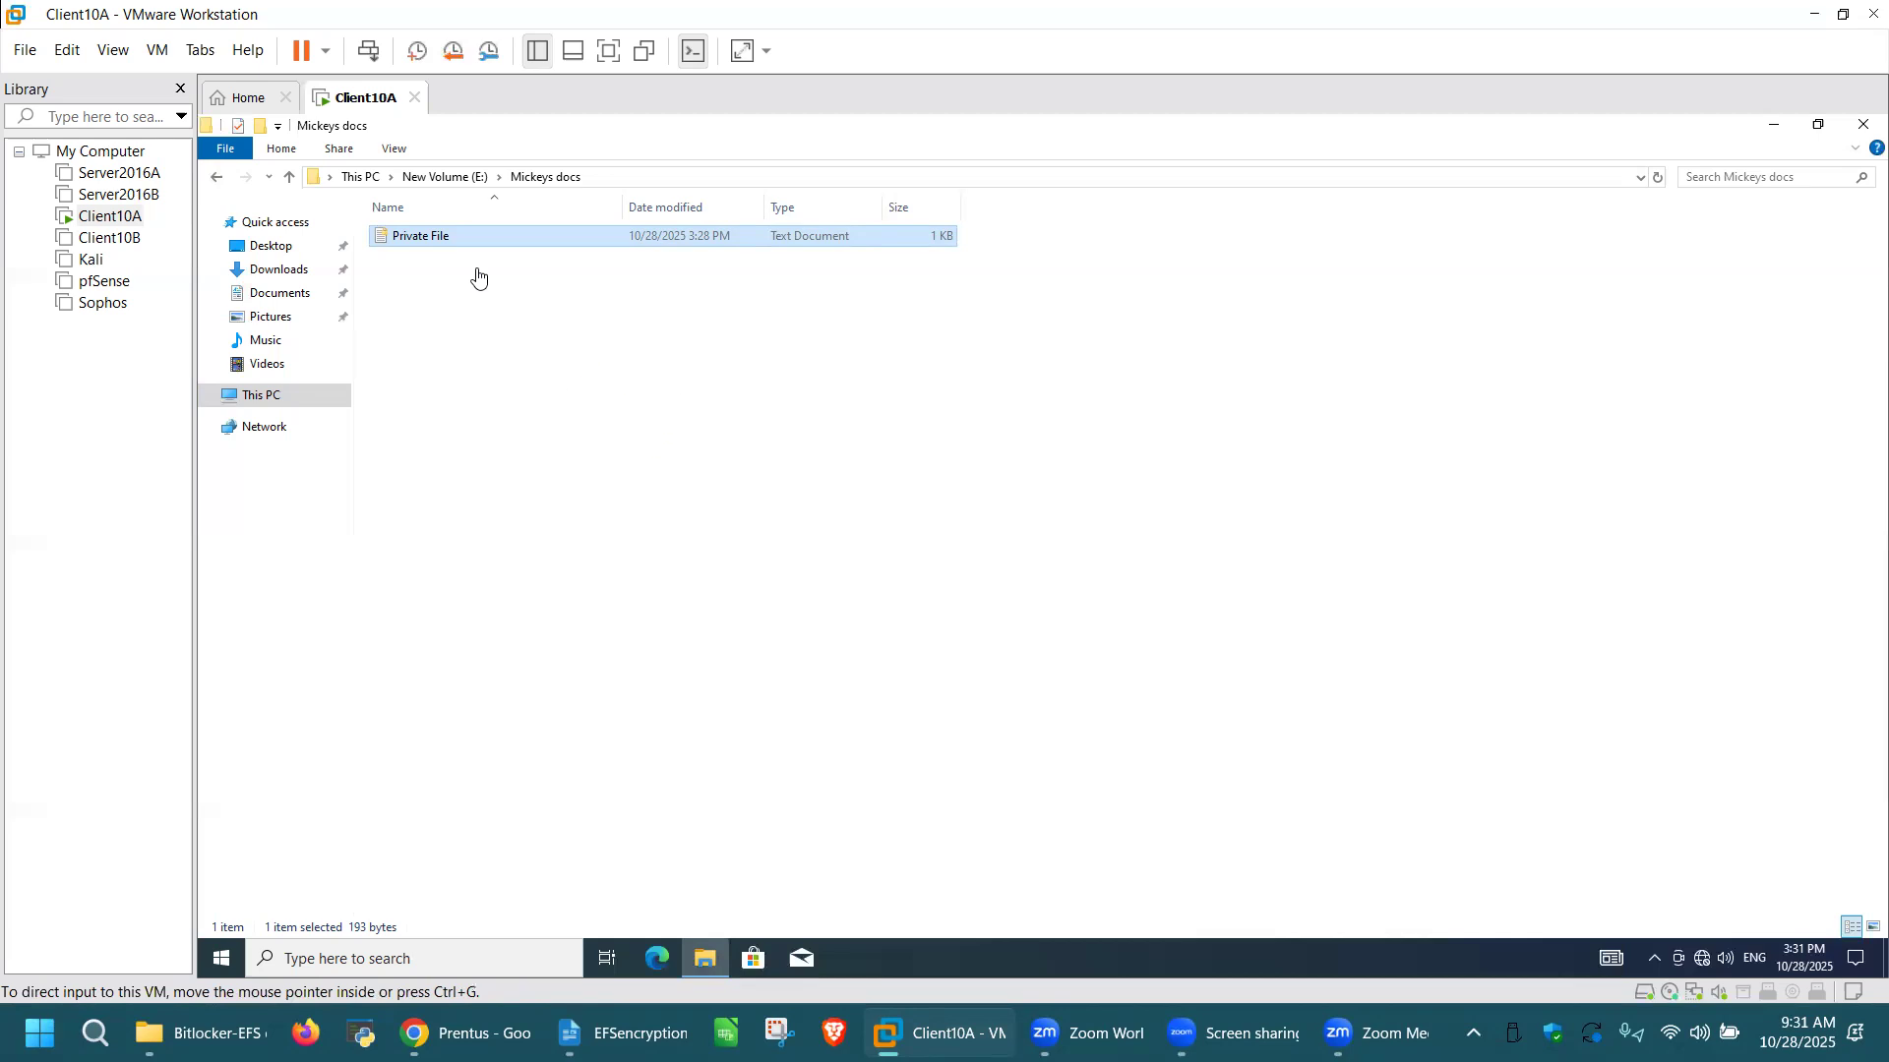
Step: Create a second text document named "My File" in the Mickeys docs folder
{"action": "left_click", "coordinate": [687, 395]}
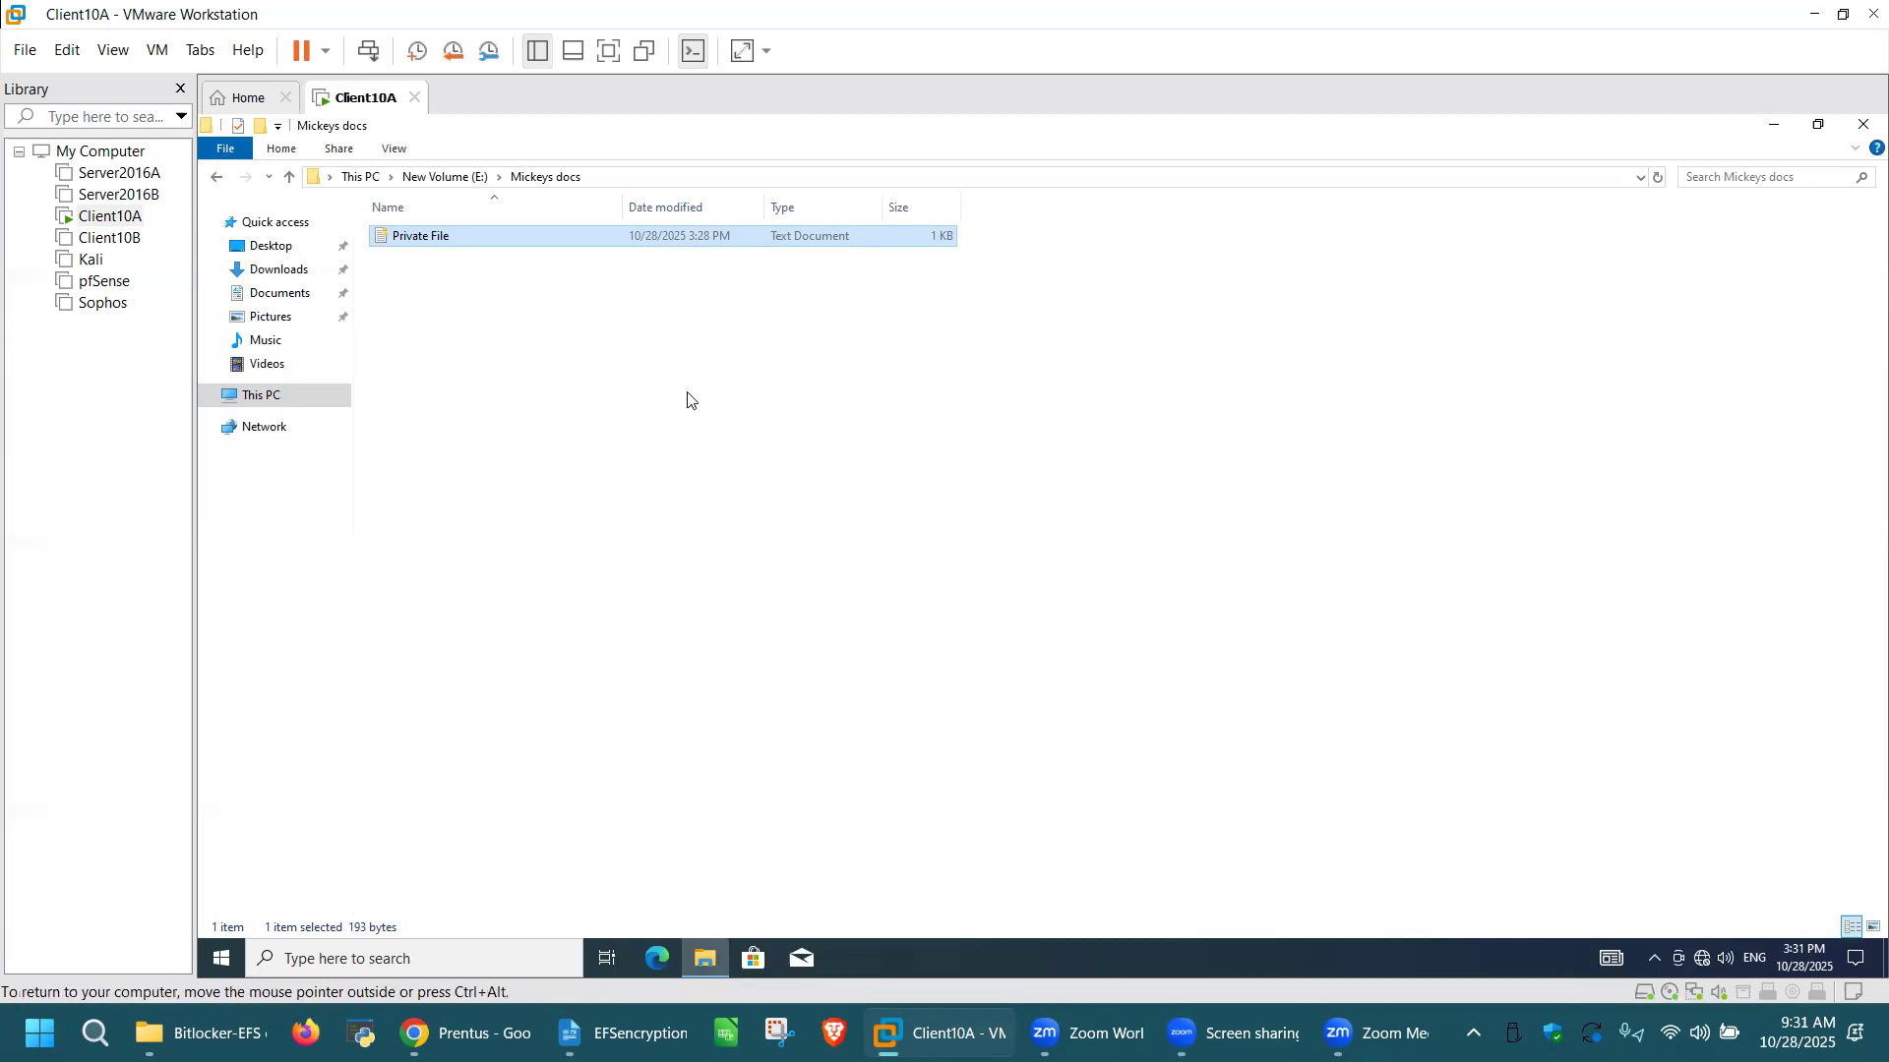
{"action": "right_click", "coordinate": [698, 415]}
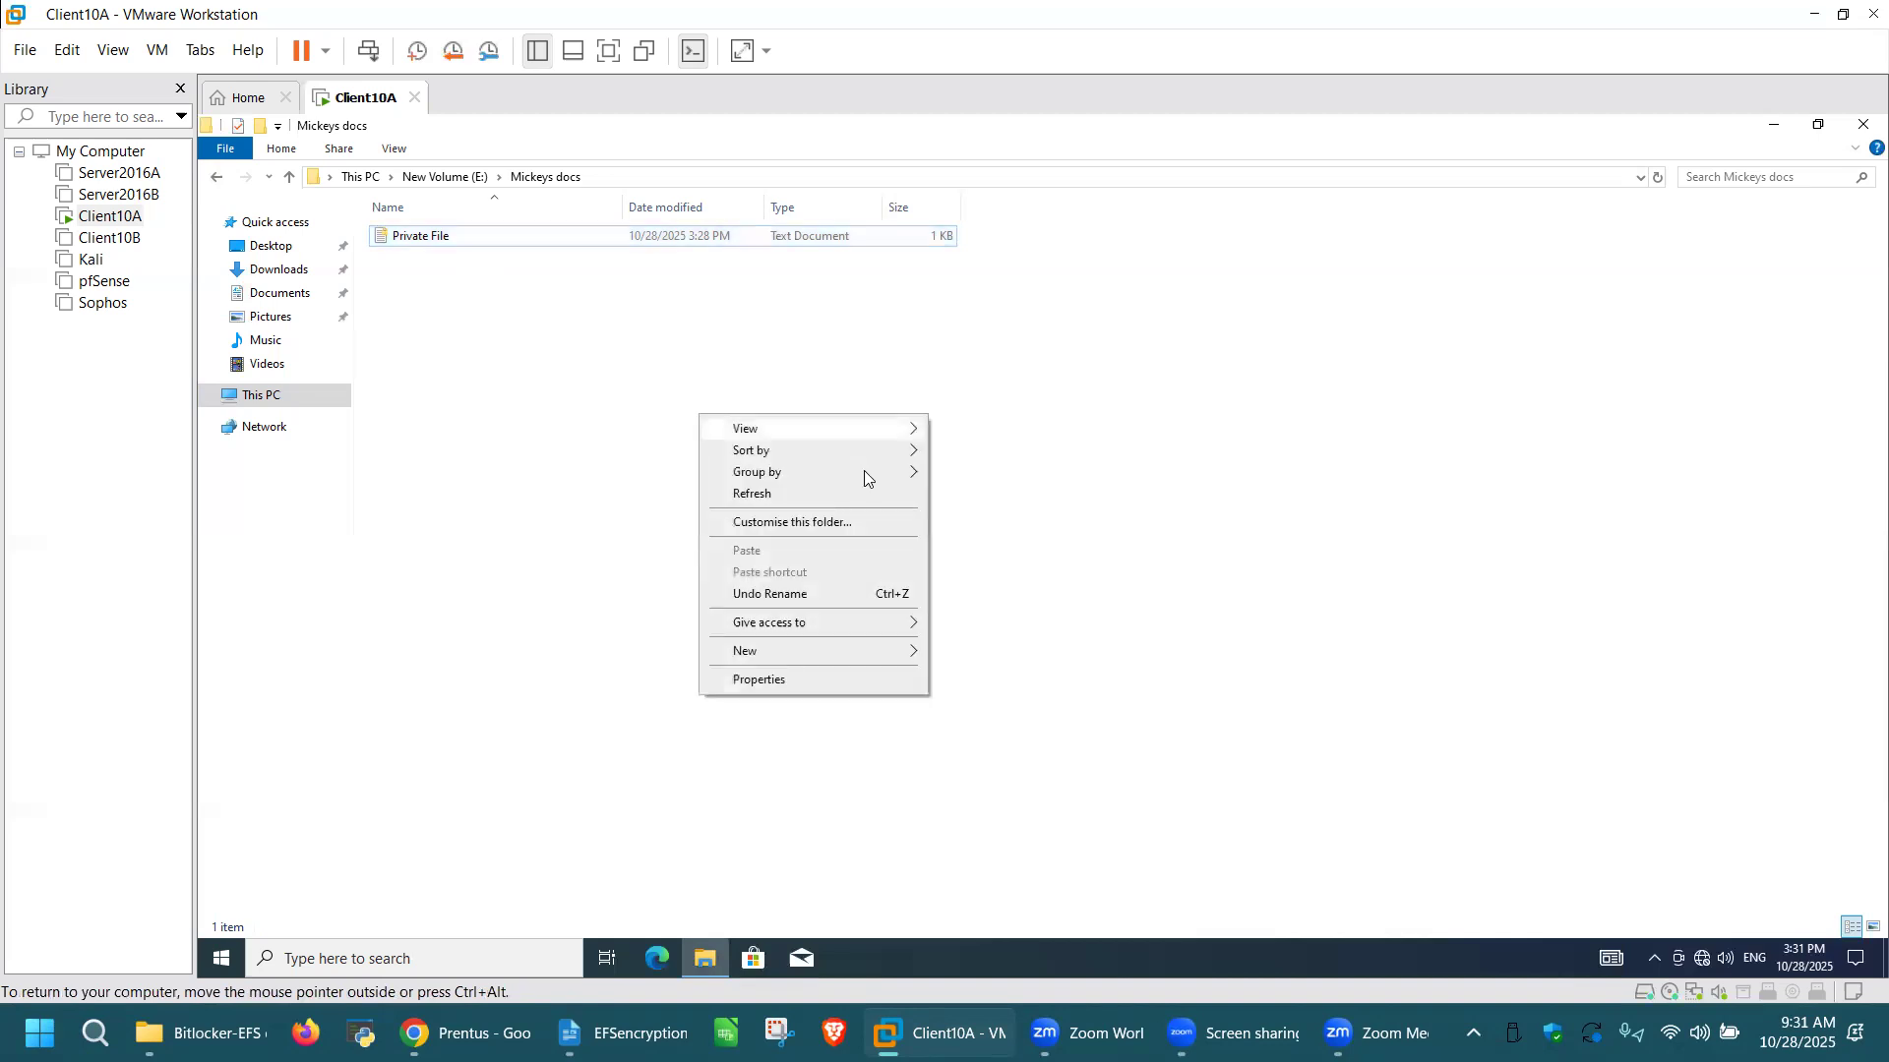
{"action": "mouse_move", "coordinate": [877, 653]}
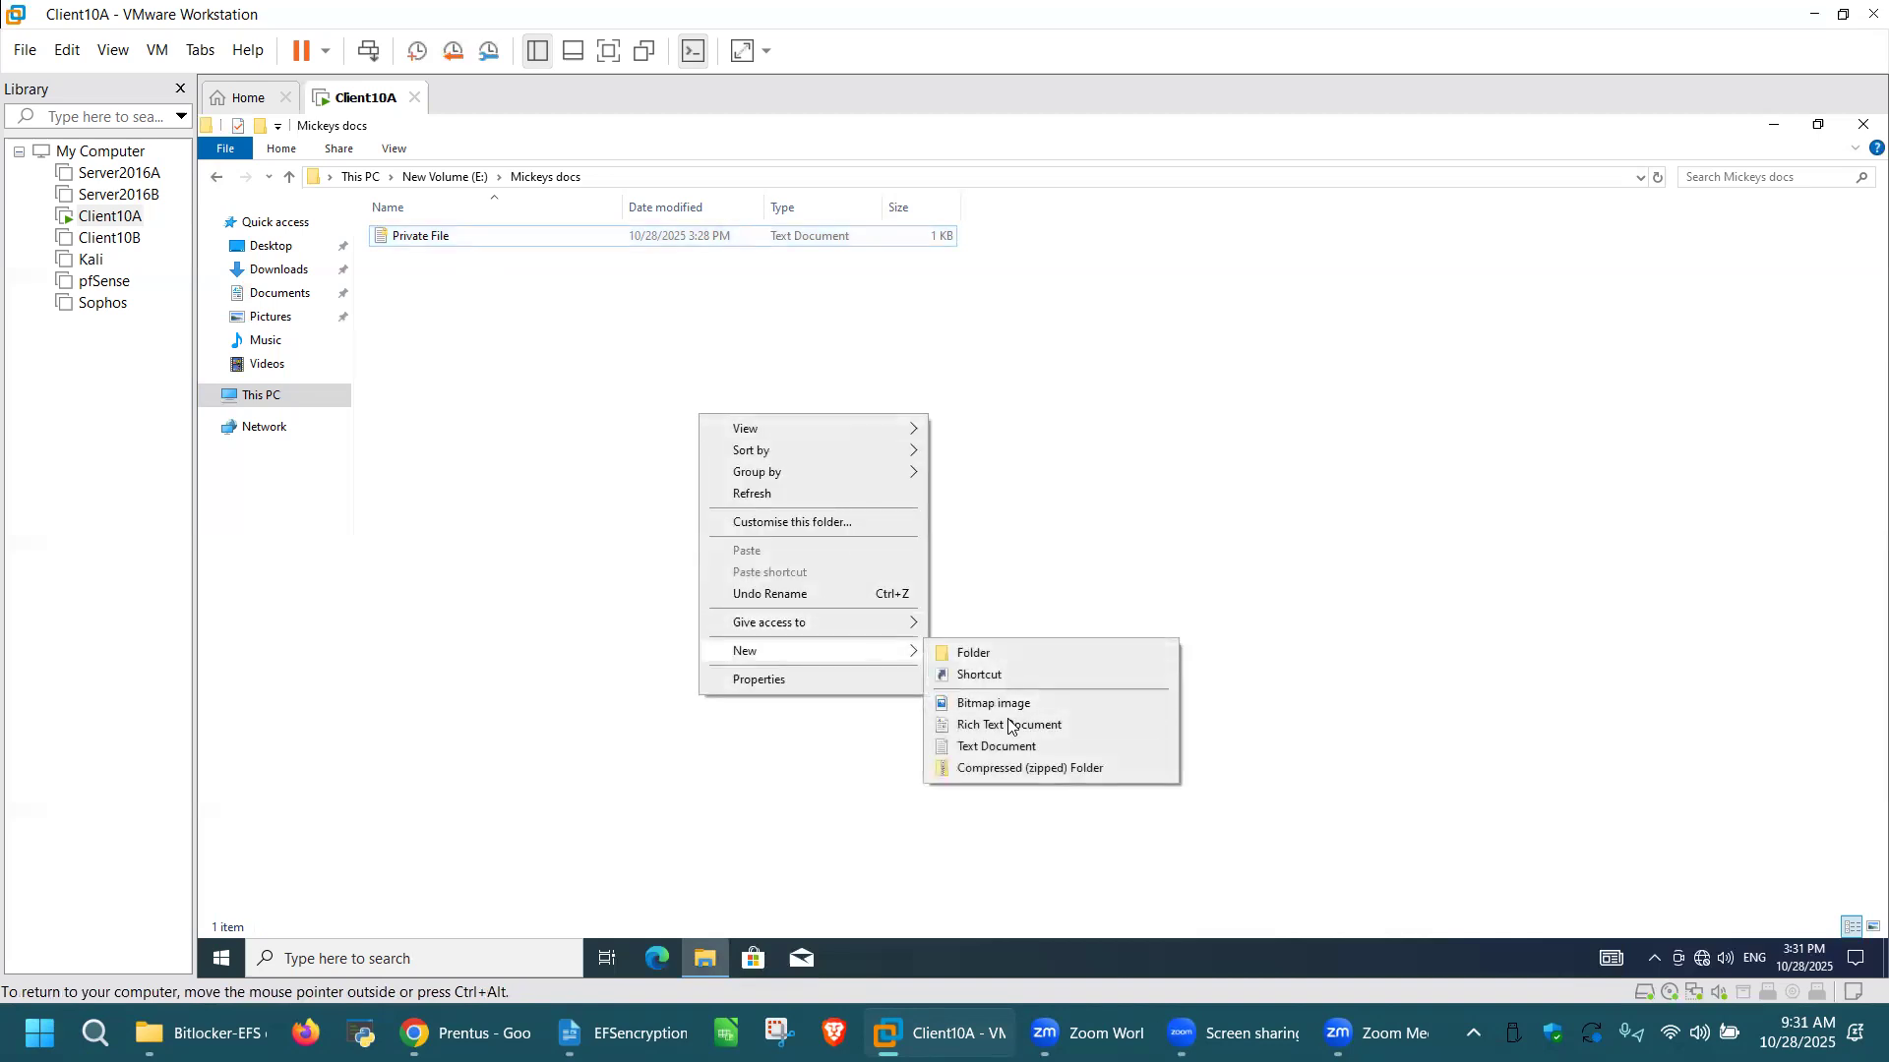
{"action": "left_click", "coordinate": [1014, 755]}
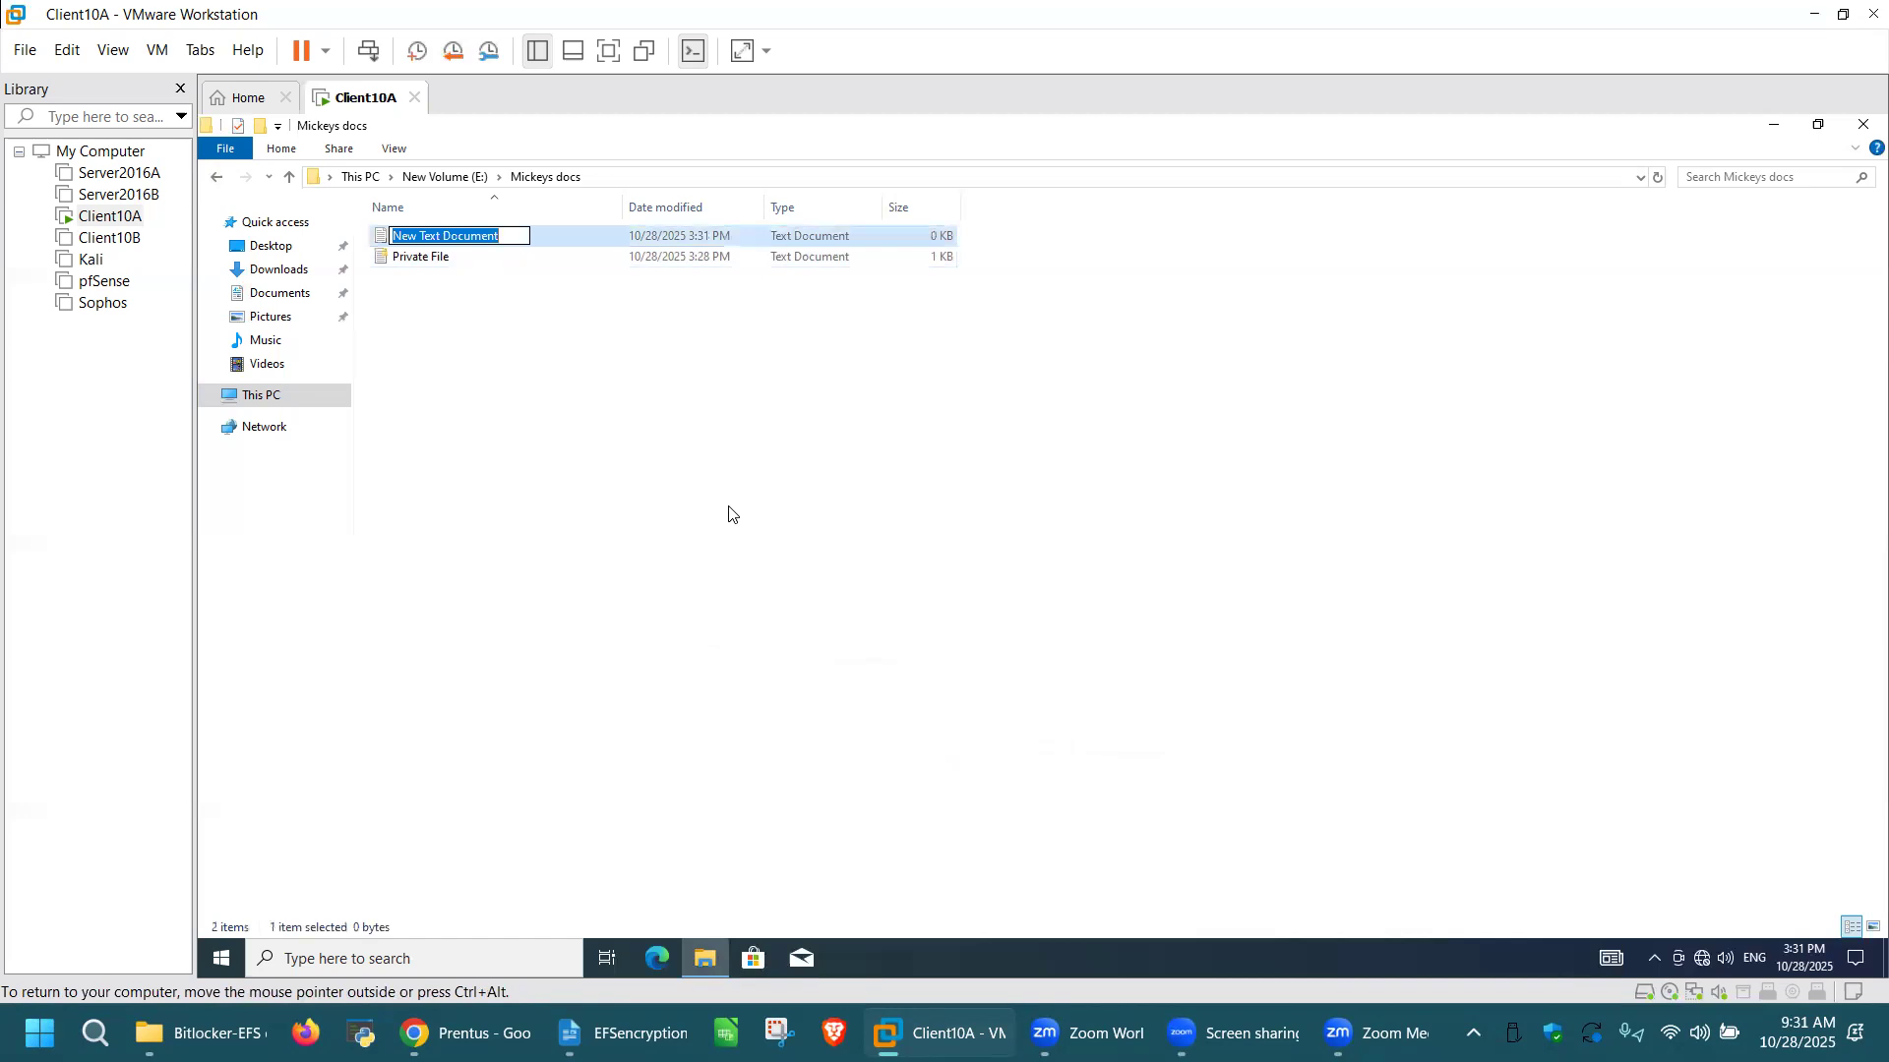
{"action": "type", "text": "mY fILE"}
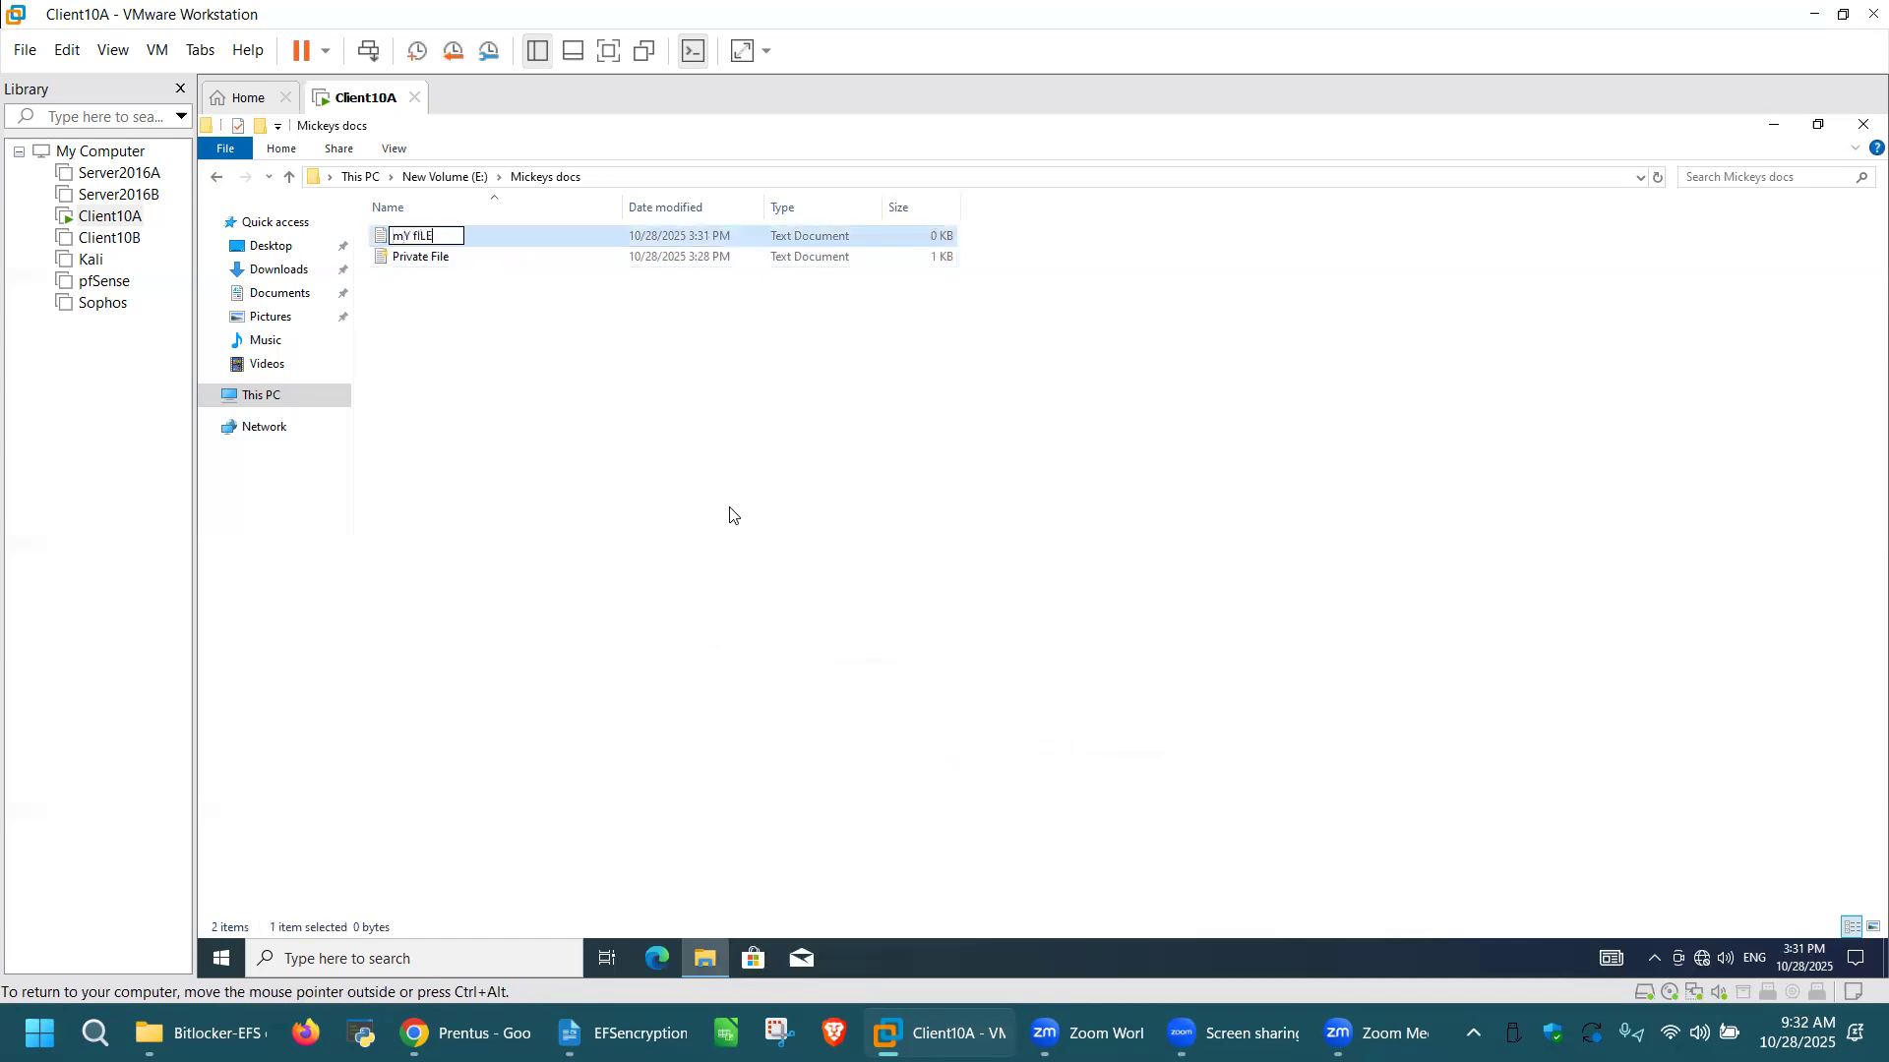
{"action": "key", "text": "BackSpace"}
{"action": "key", "text": "BackSpace"}
{"action": "key", "text": "BackSpace"}
{"action": "key", "text": "BackSpace"}
{"action": "key", "text": "BackSpace"}
{"action": "key", "text": "BackSpace"}
{"action": "key", "text": "BackSpace"}
{"action": "type", "text": "My File"}
{"action": "left_click", "coordinate": [666, 515]}
Step: Open My File, write "HAHAHAHAHAHAAHAH I am Joking!.....", and close it with the changes saved
{"action": "double_click", "coordinate": [471, 238]}
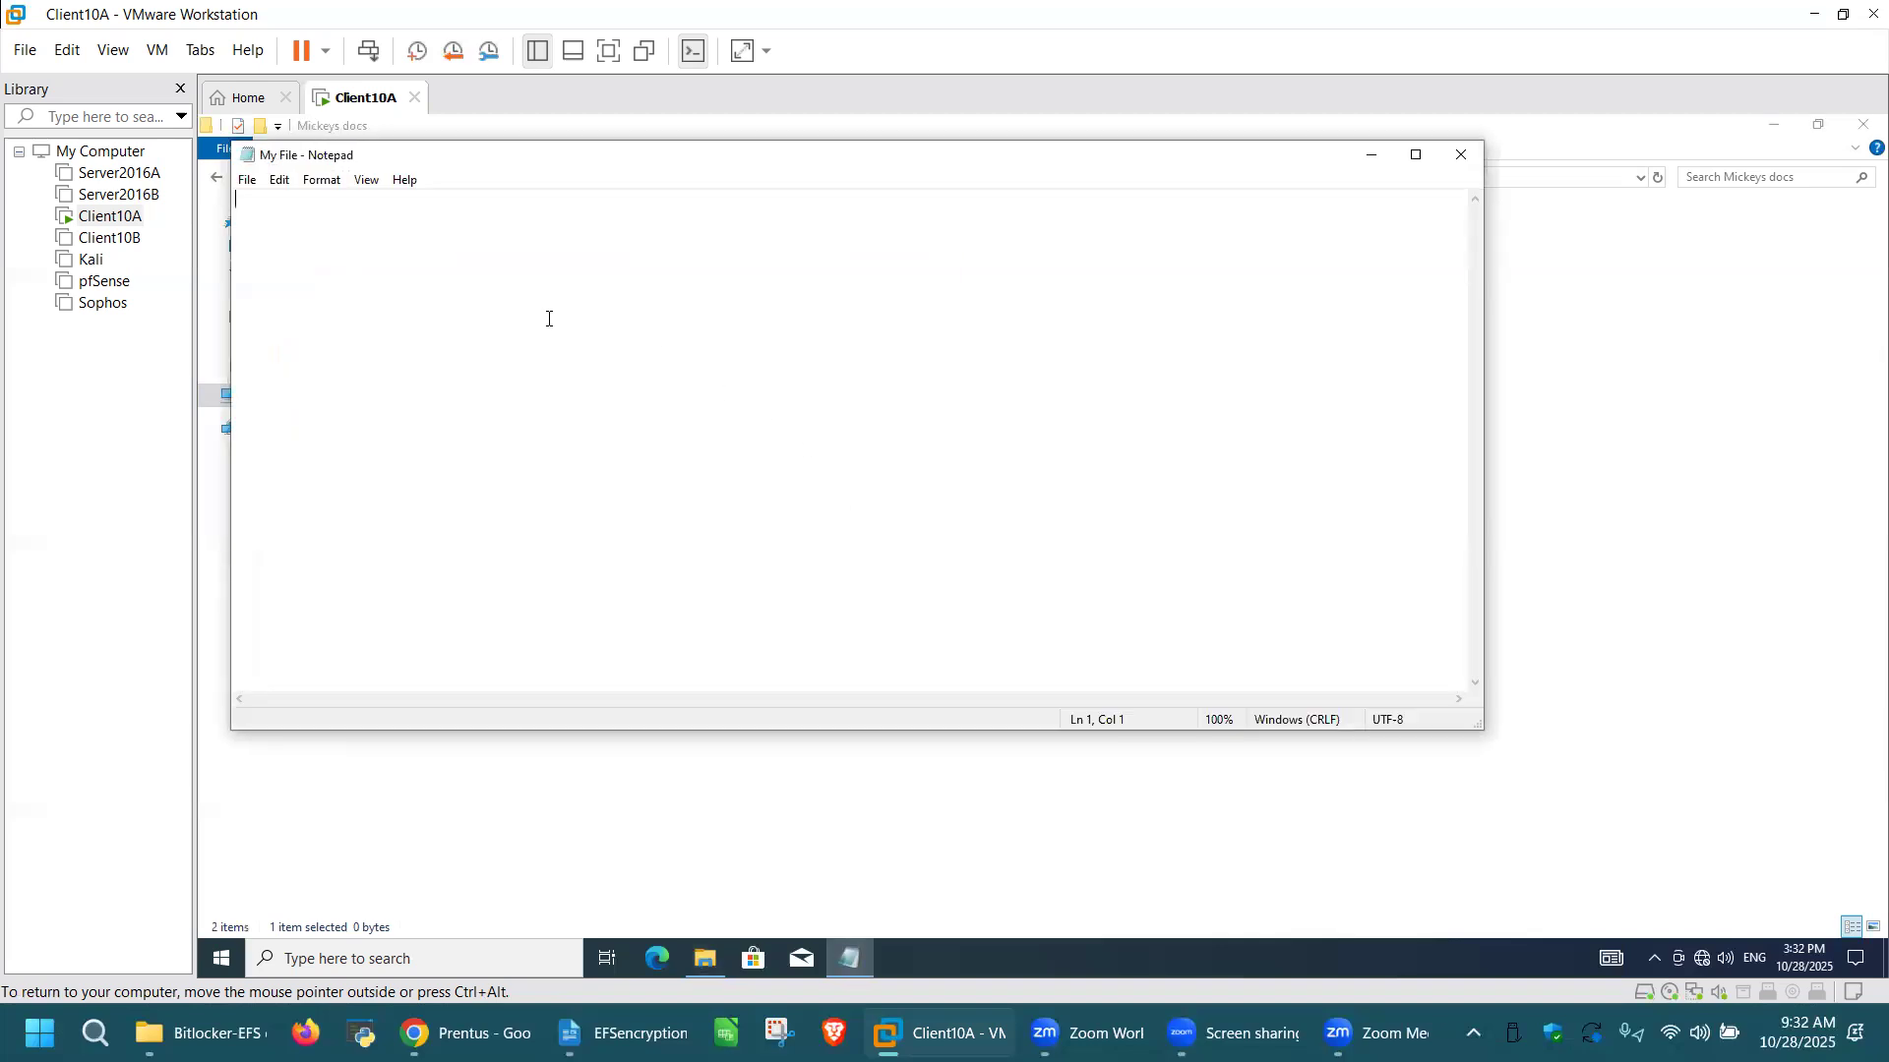
{"action": "type", "text": "HAHAHAHAHAHAAHAH I "}
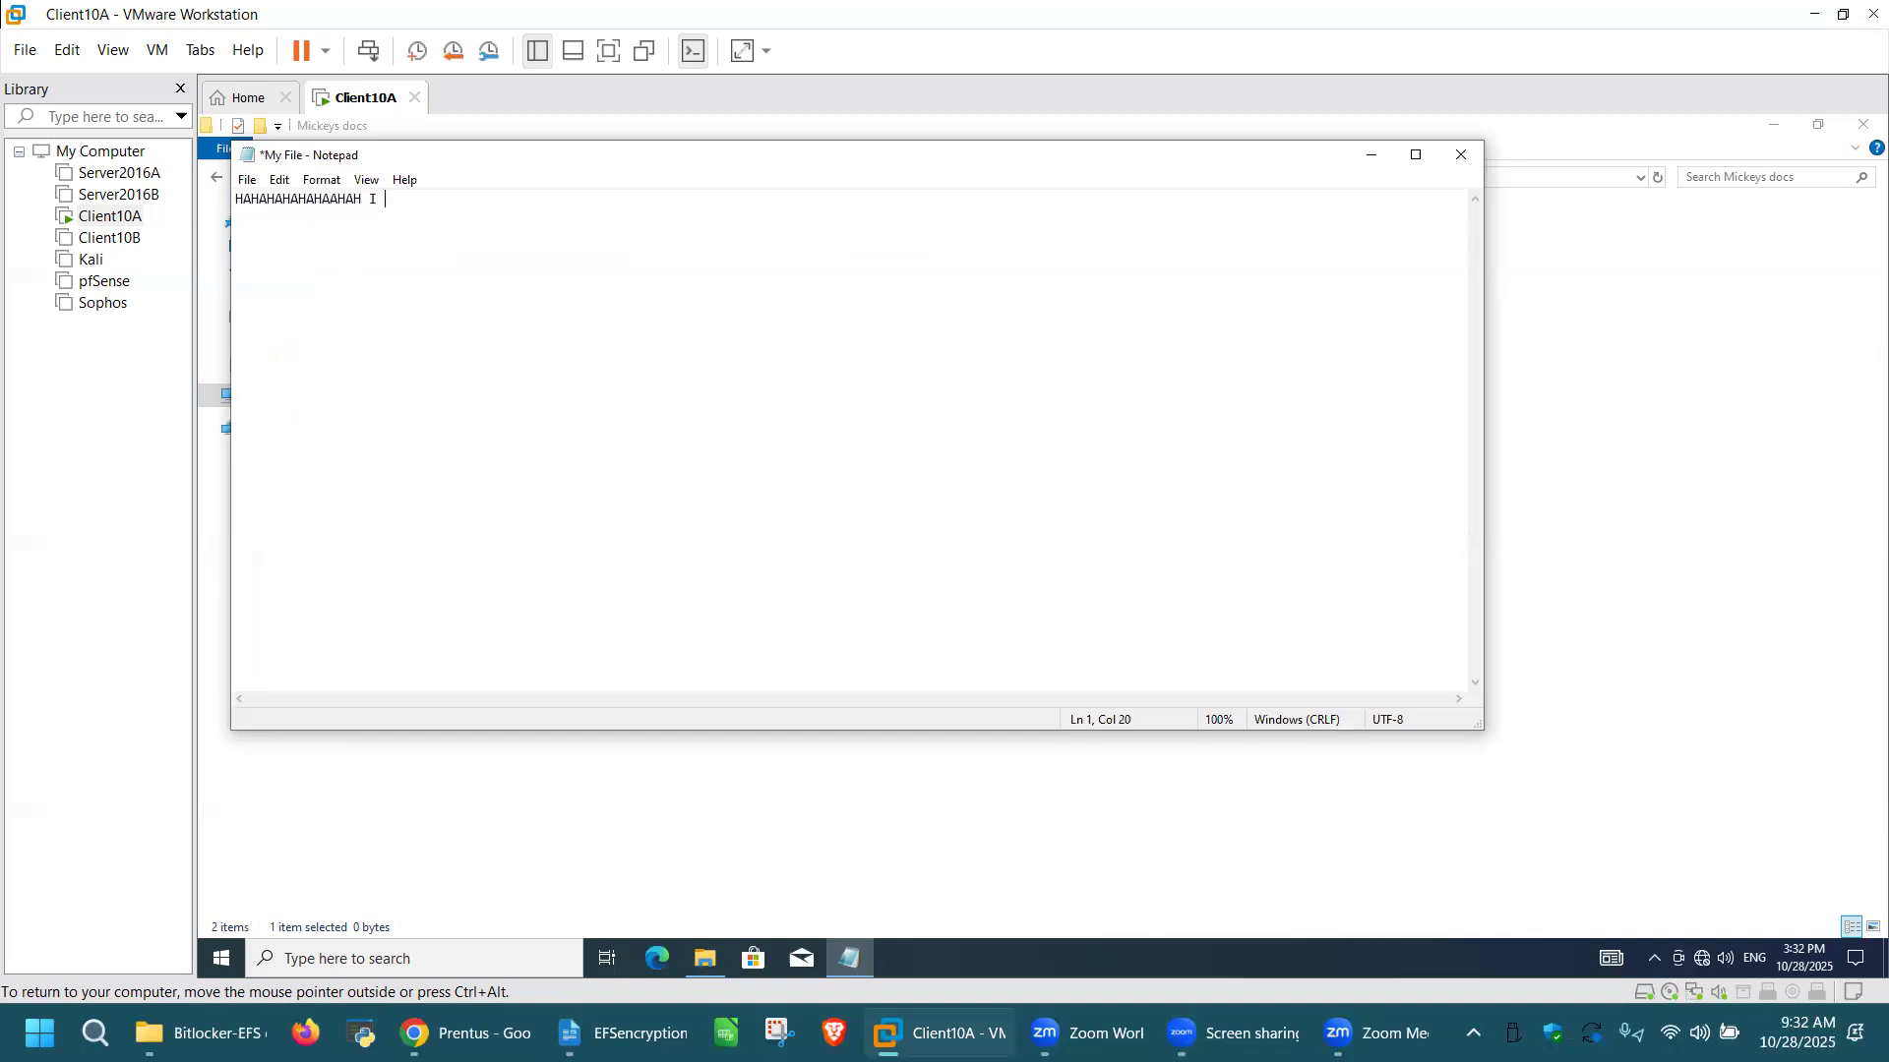
{"action": "type", "text": "am Joking"}
{"action": "left_click", "coordinate": [1463, 163]}
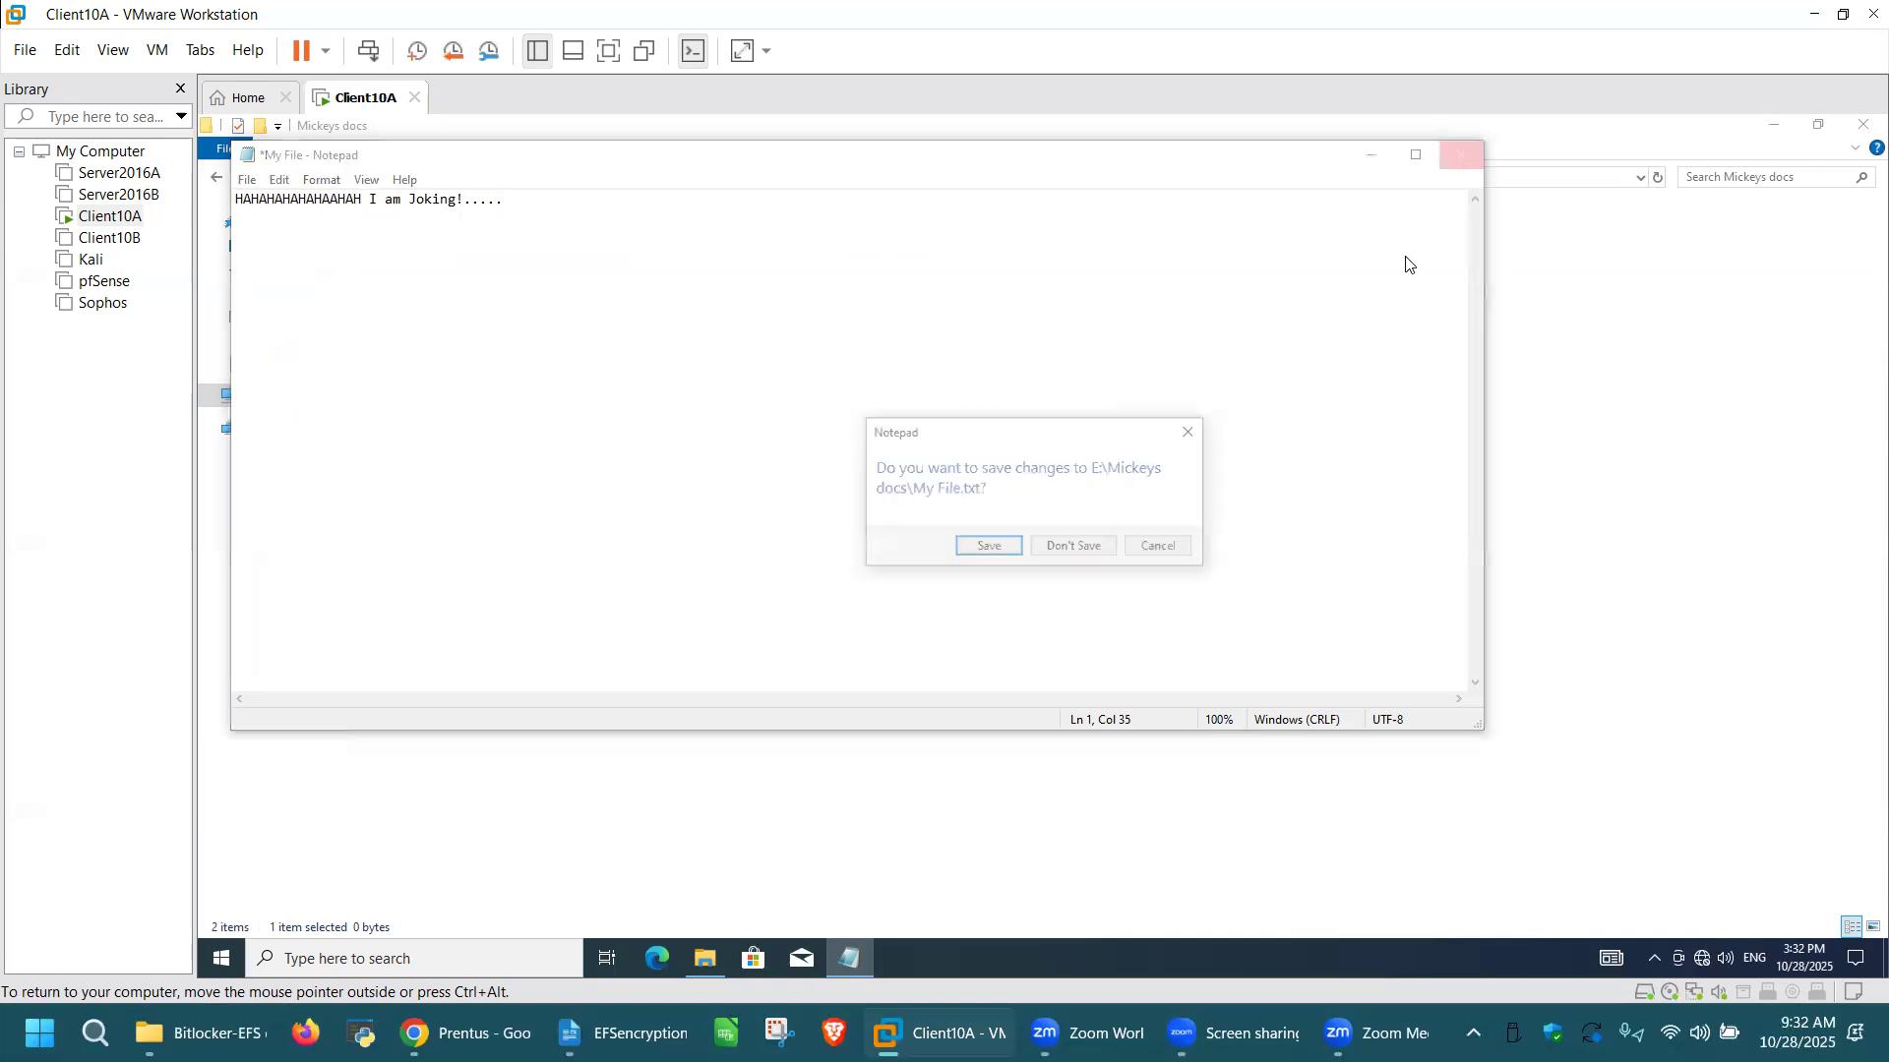
{"action": "left_click", "coordinate": [979, 550]}
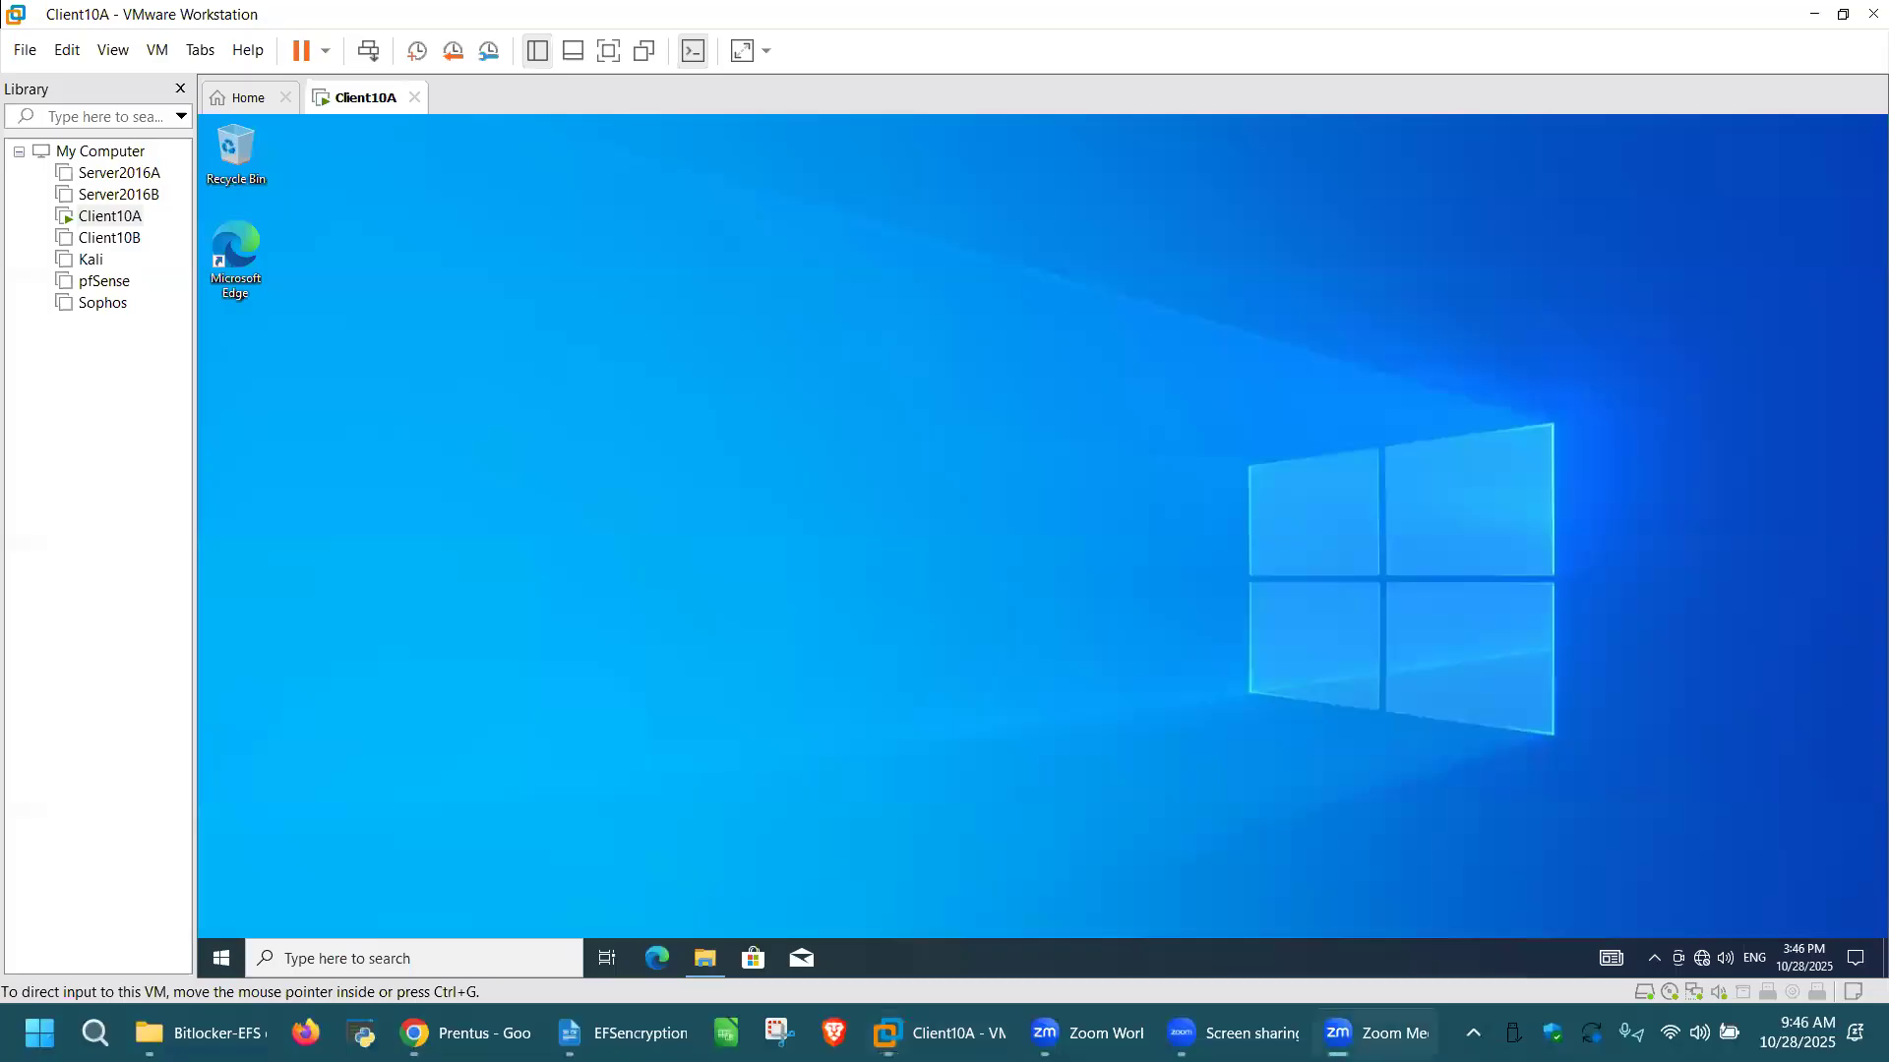
Step: Open File Explorer in Client10A, maximize it, and browse to the Mickeys docs folder on New Volume (E:)
{"action": "left_click", "coordinate": [992, 551]}
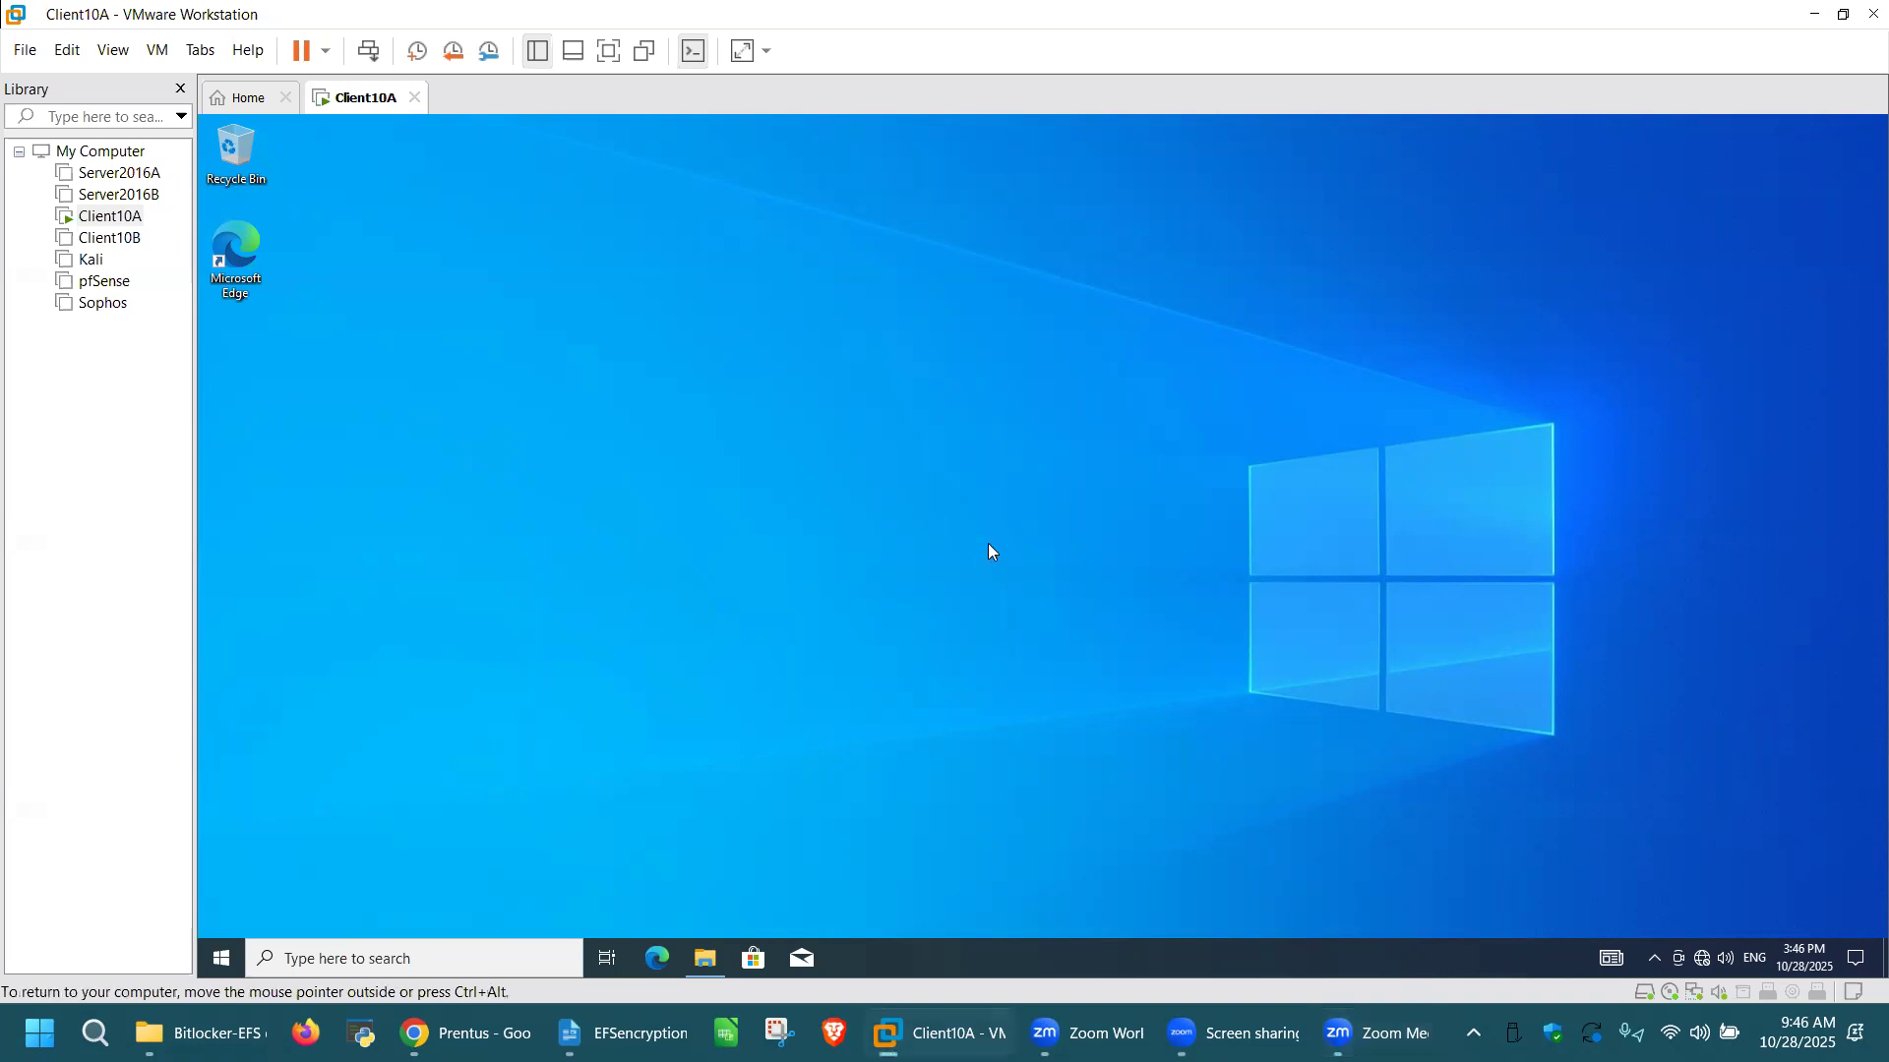
{"action": "left_click", "coordinate": [708, 960]}
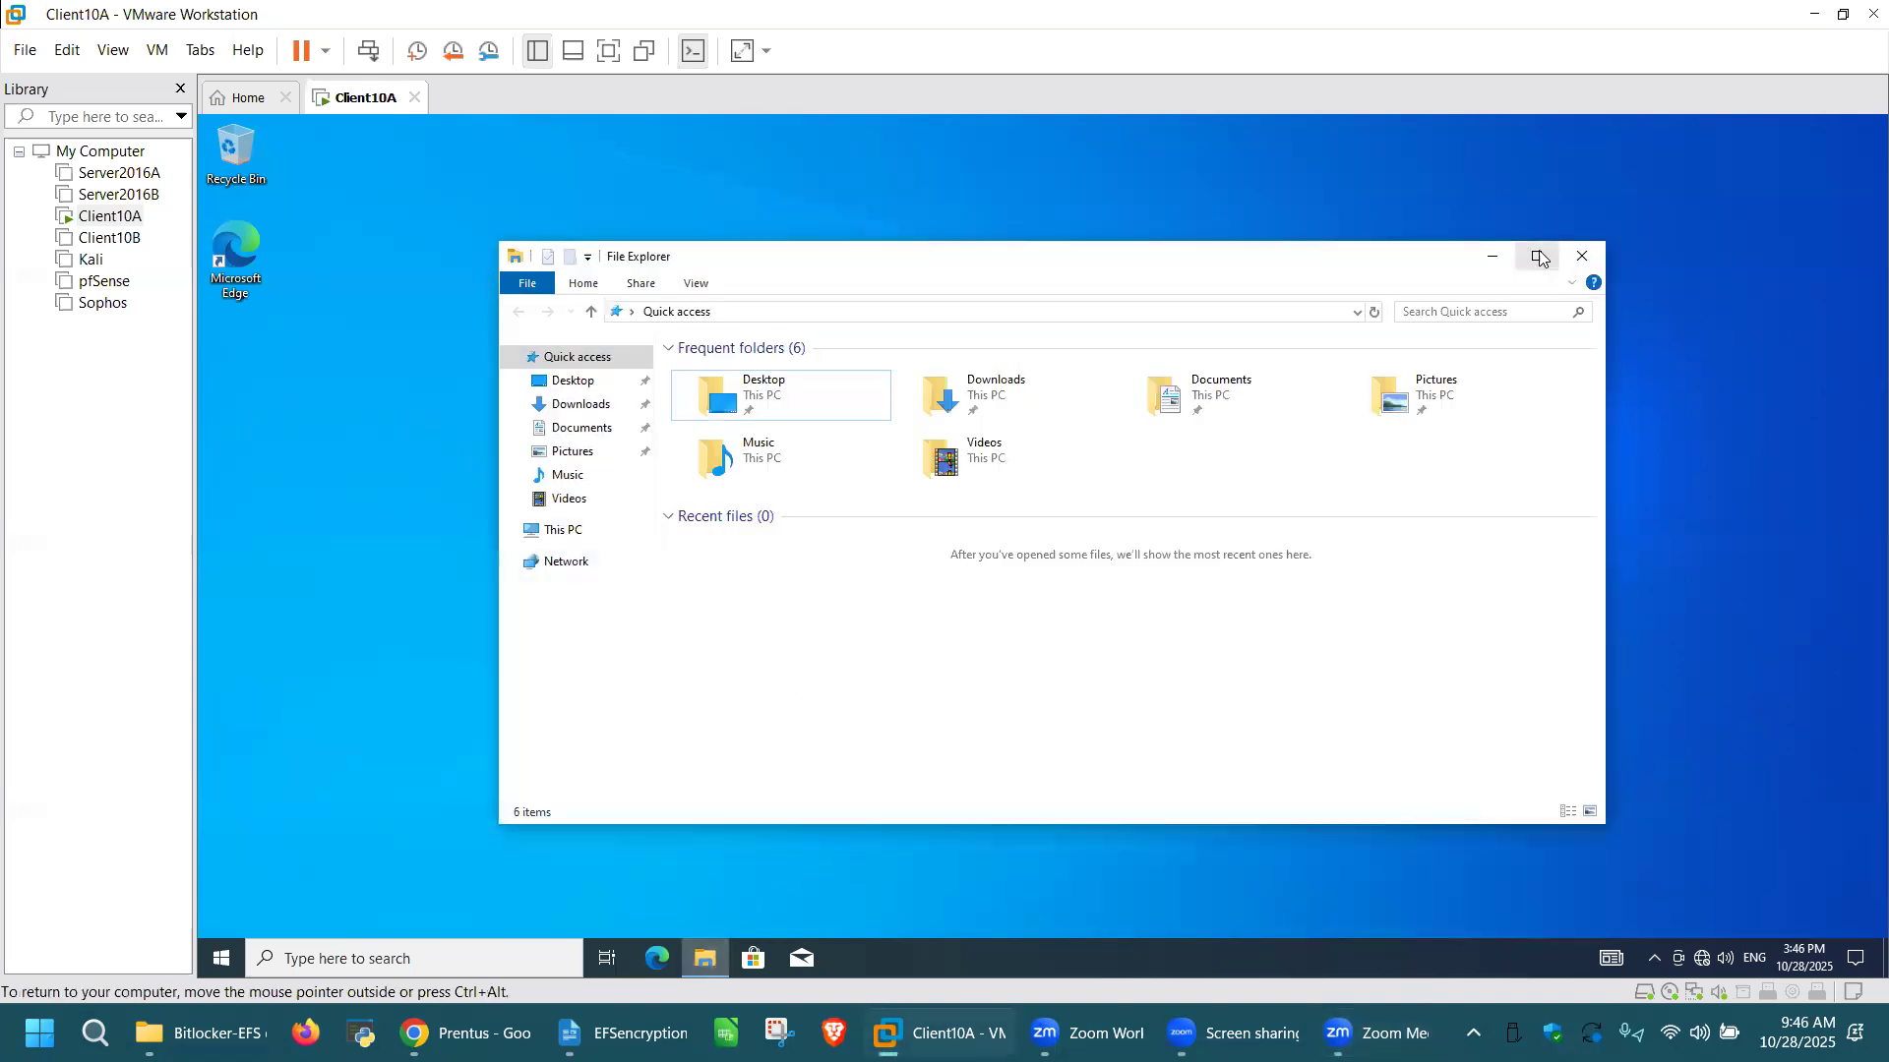
{"action": "left_click", "coordinate": [1535, 254]}
{"action": "left_click", "coordinate": [276, 397]}
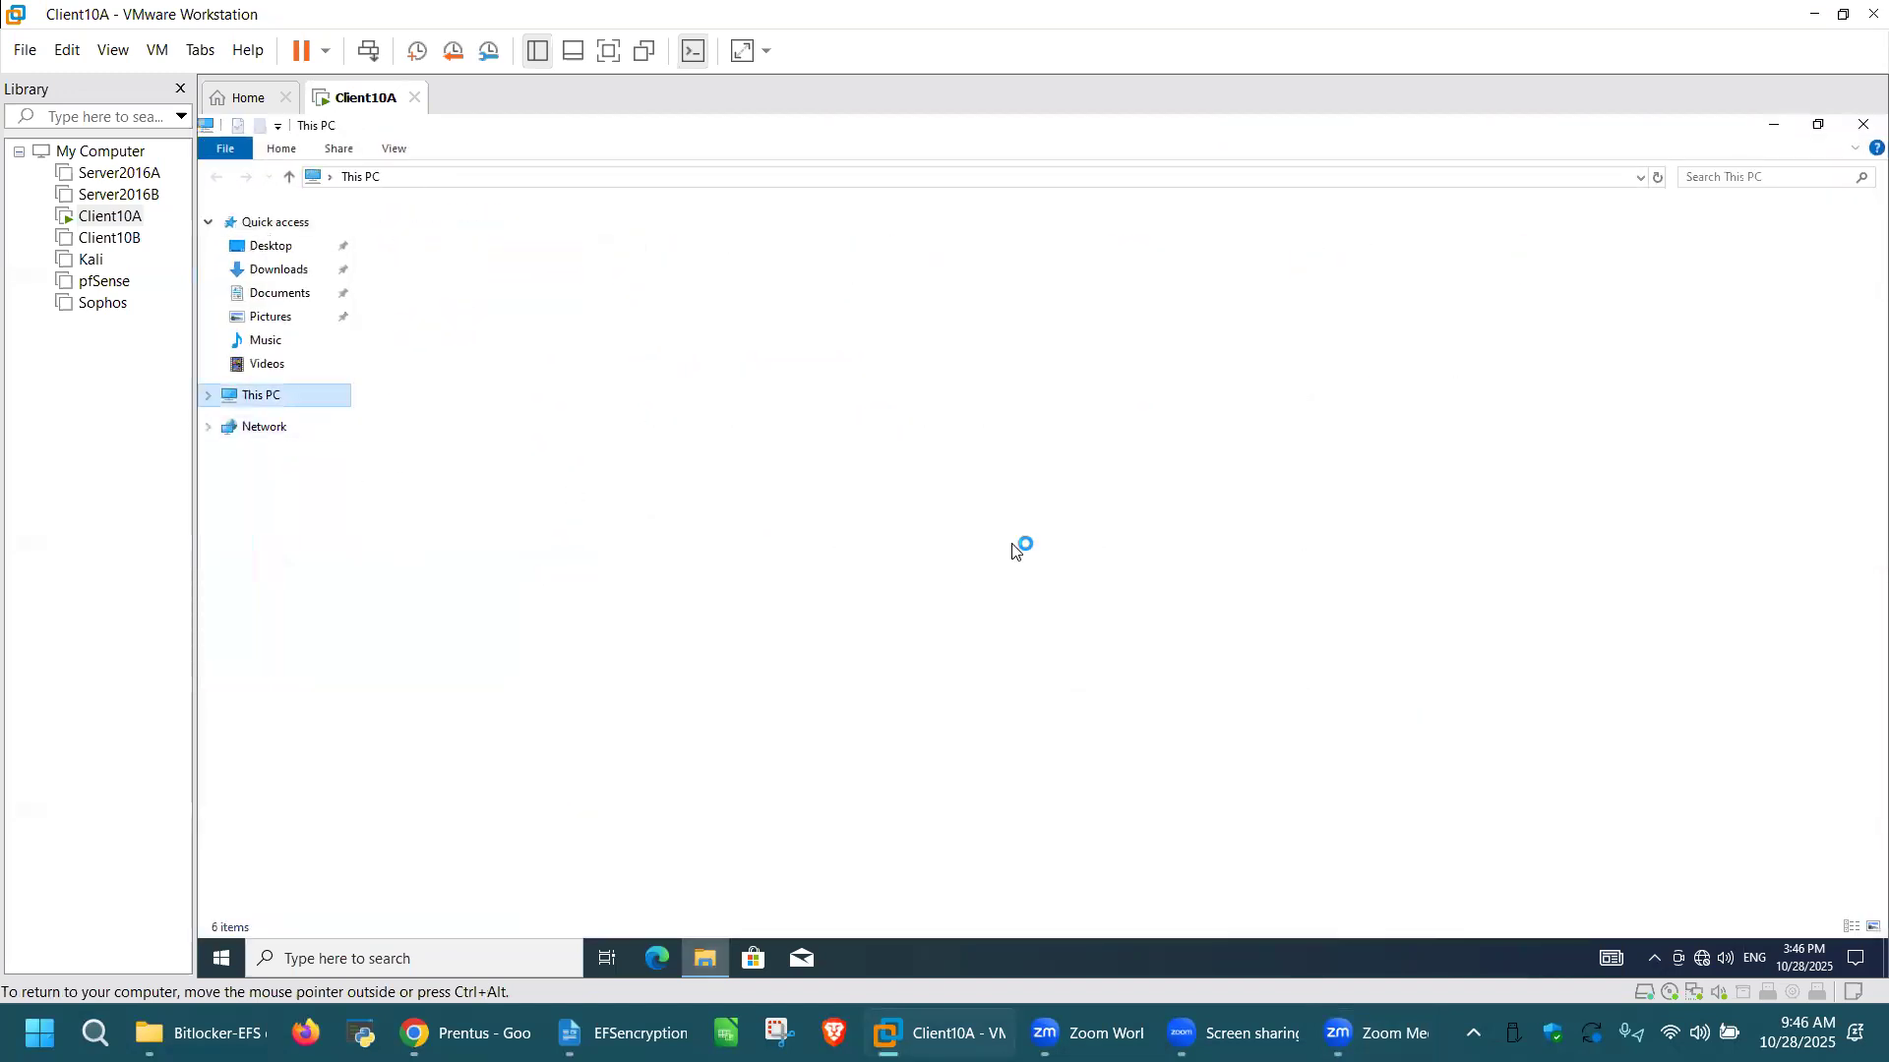
{"action": "left_click", "coordinate": [1017, 385]}
{"action": "double_click", "coordinate": [1017, 384]}
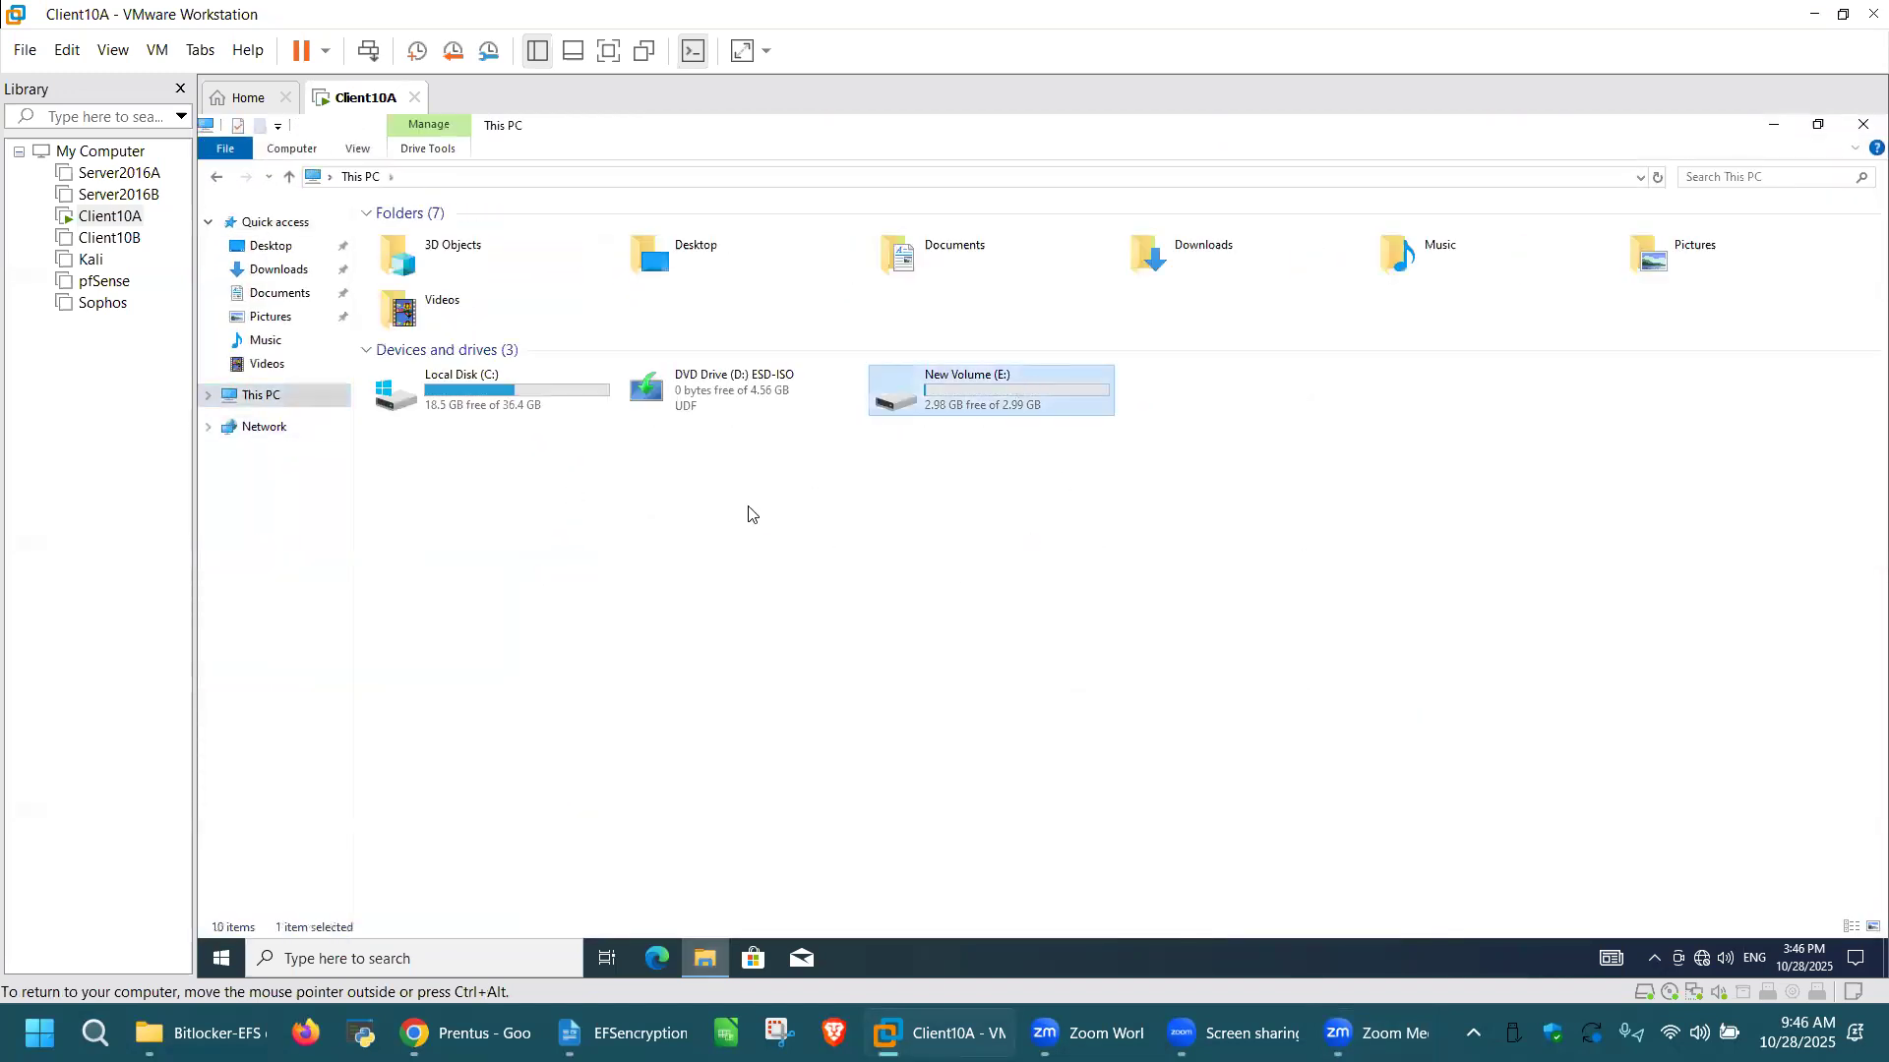
{"action": "double_click", "coordinate": [432, 238]}
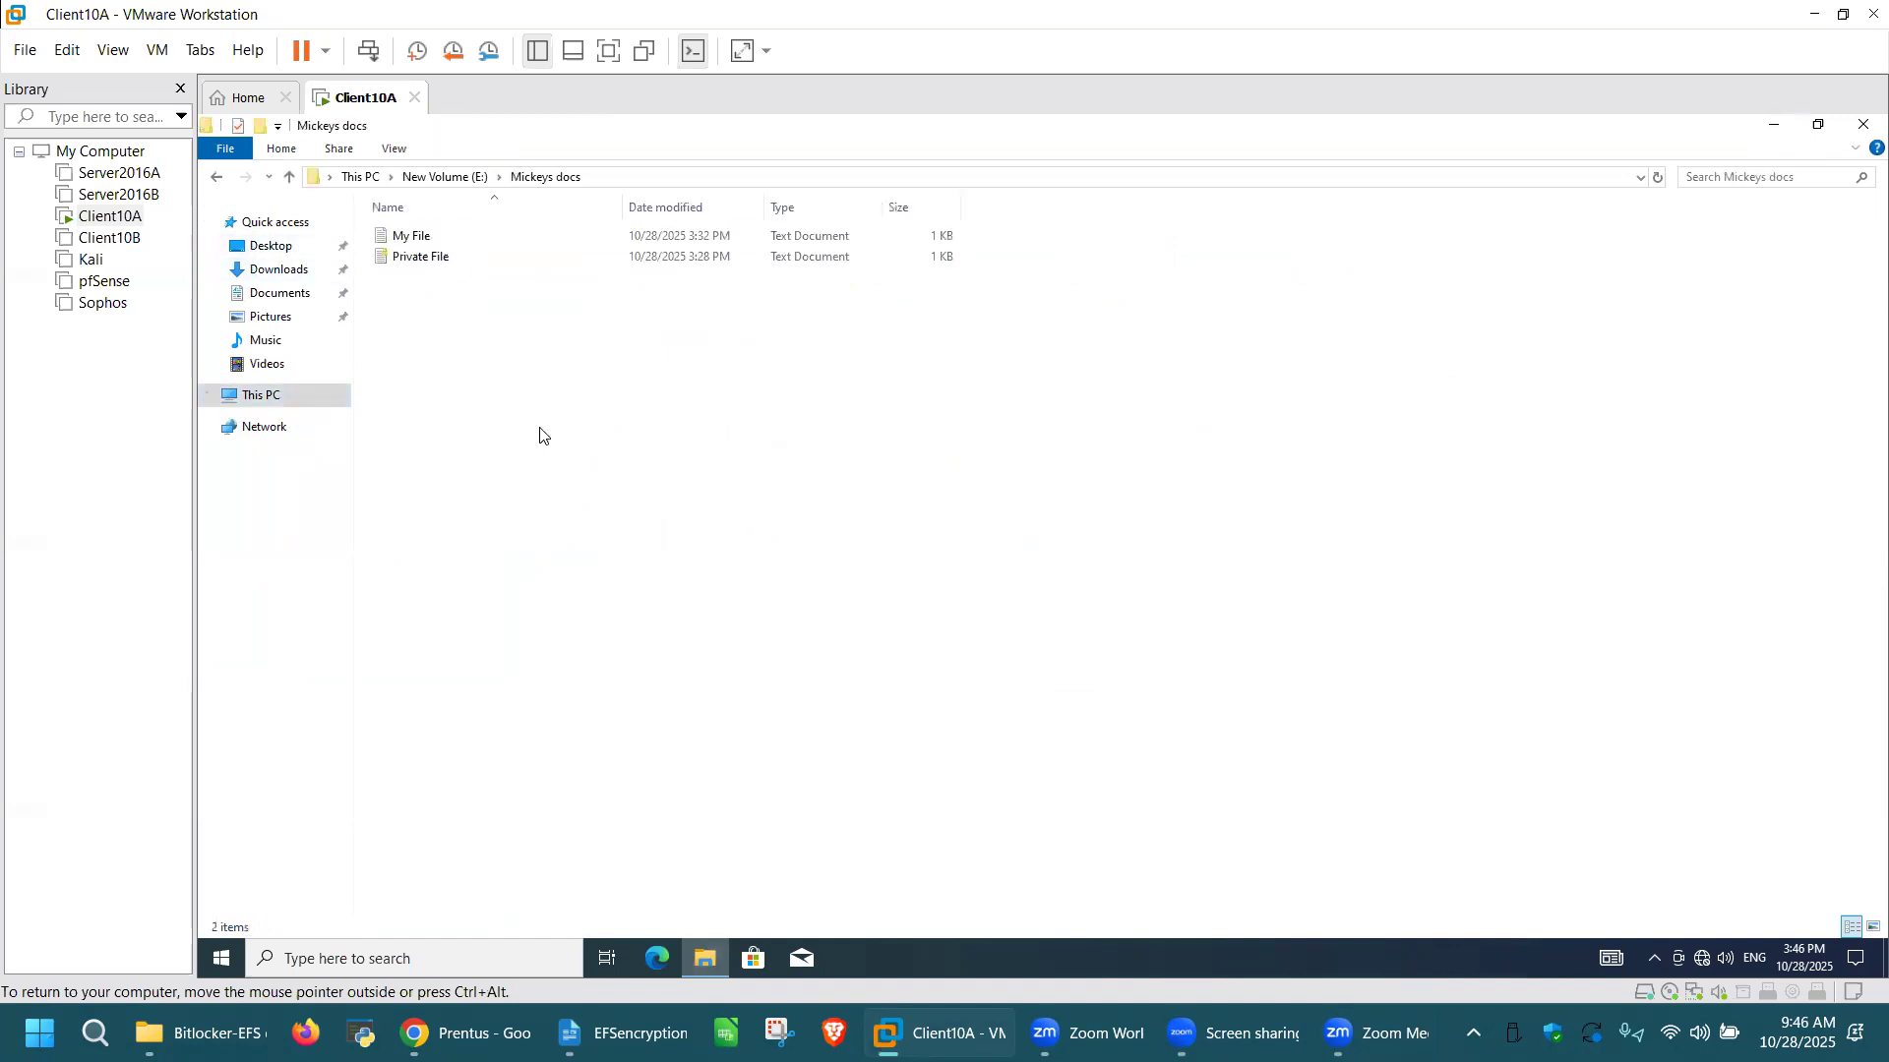
Step: Open My File in the Mickeys docs folder to check its access, and close it
{"action": "left_click", "coordinate": [428, 241]}
{"action": "double_click", "coordinate": [429, 241]}
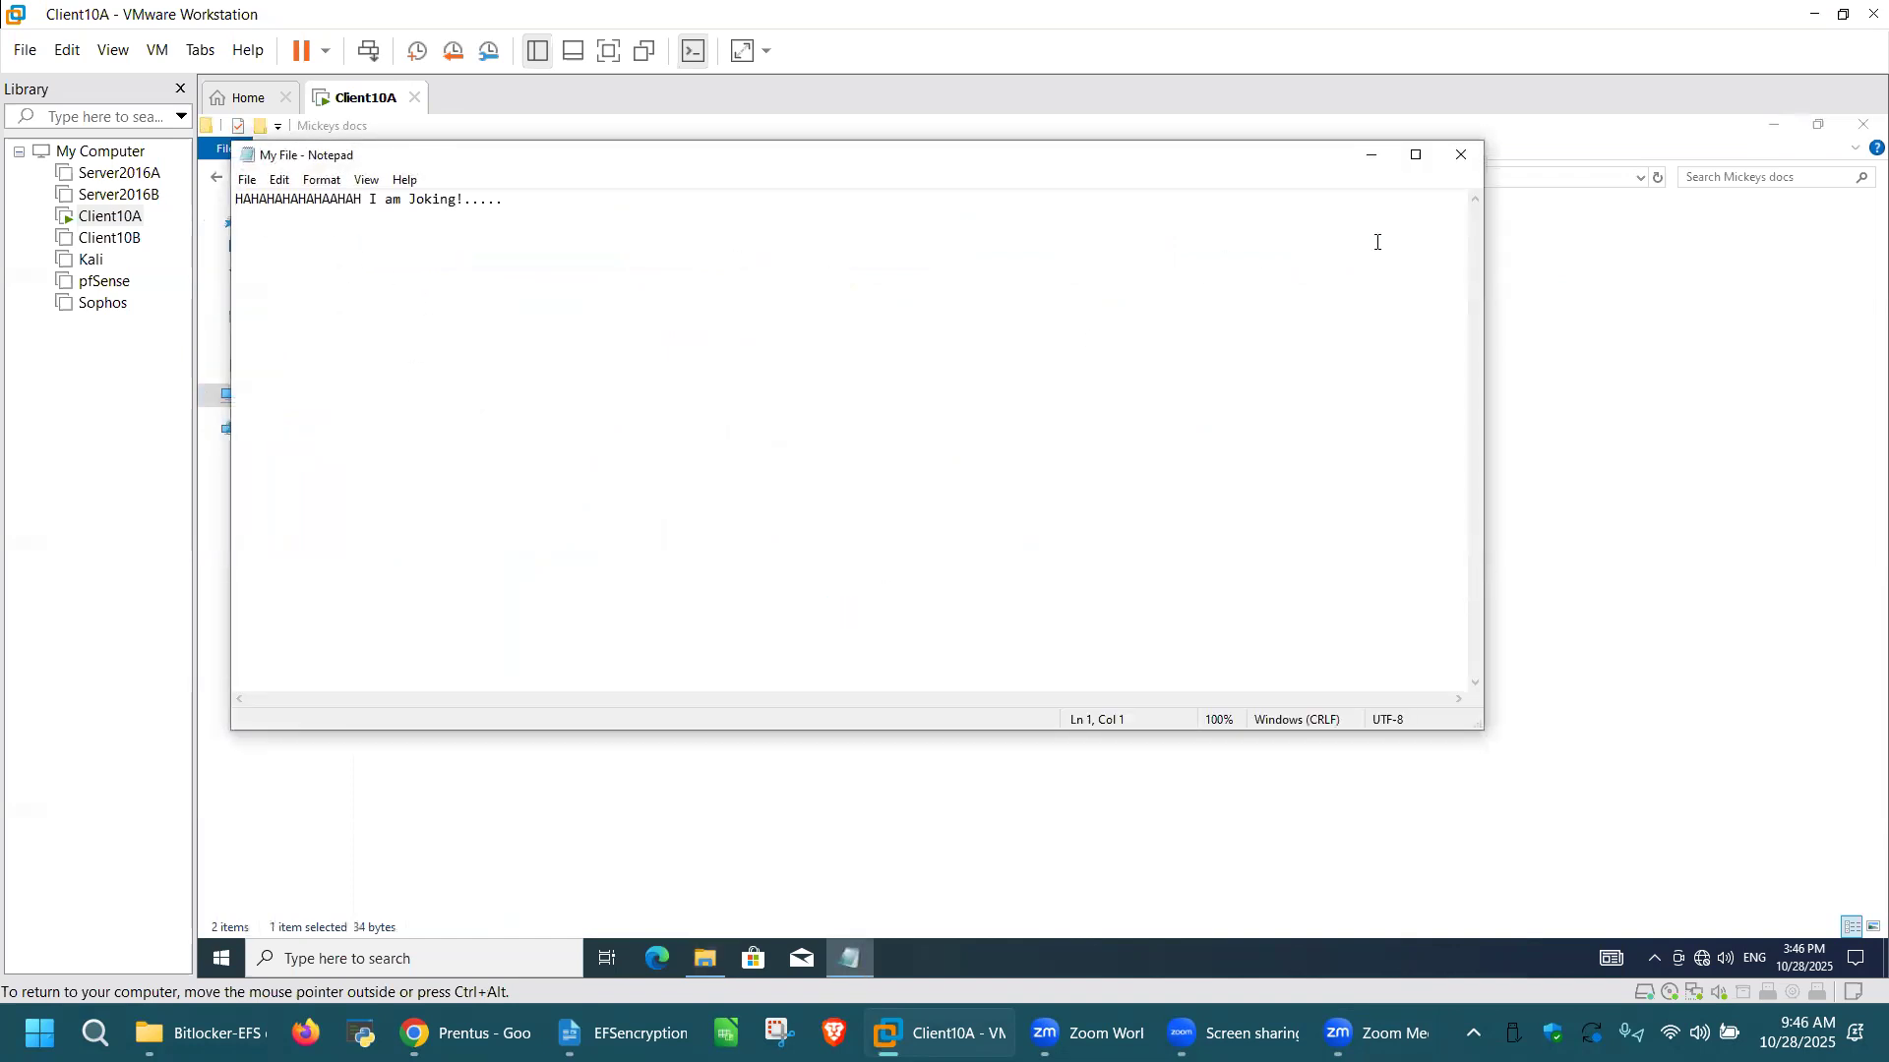
{"action": "left_click", "coordinate": [1461, 154]}
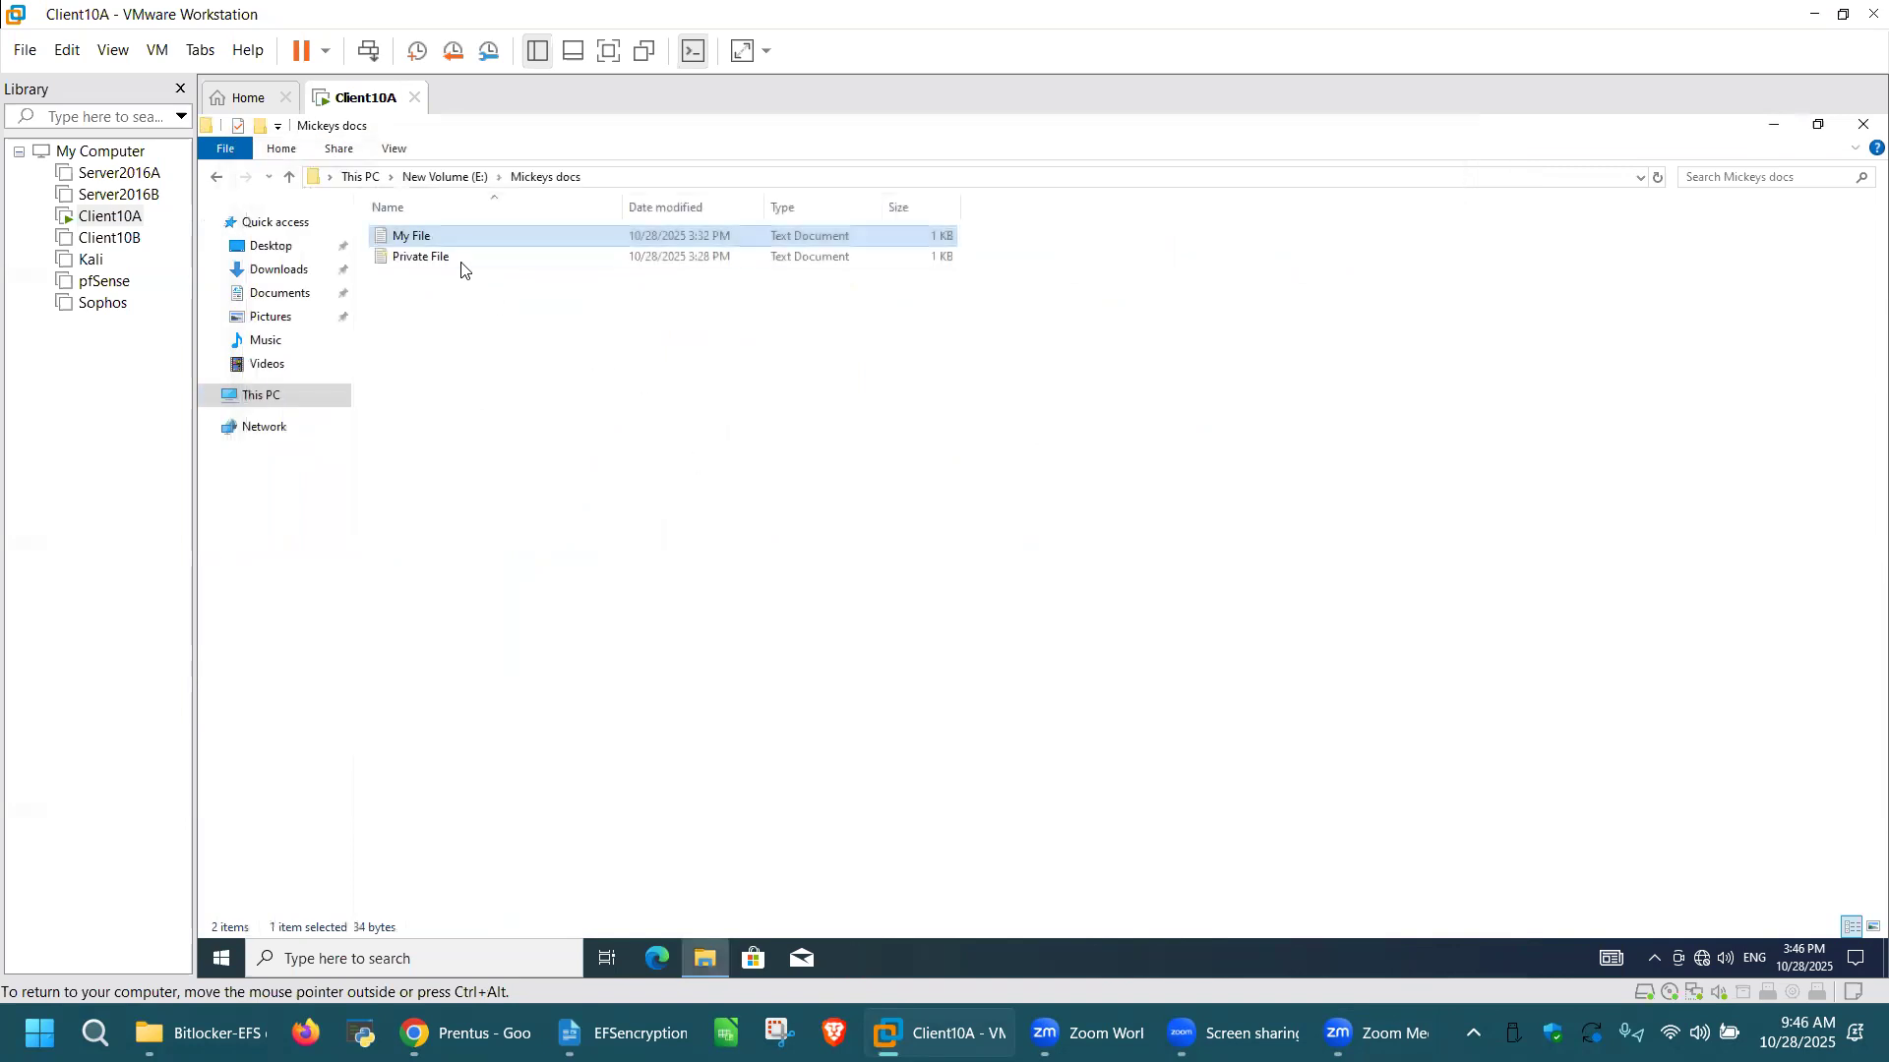
Step: Try to open Private File in the Mickeys docs folder, and close Notepad
{"action": "double_click", "coordinate": [433, 257]}
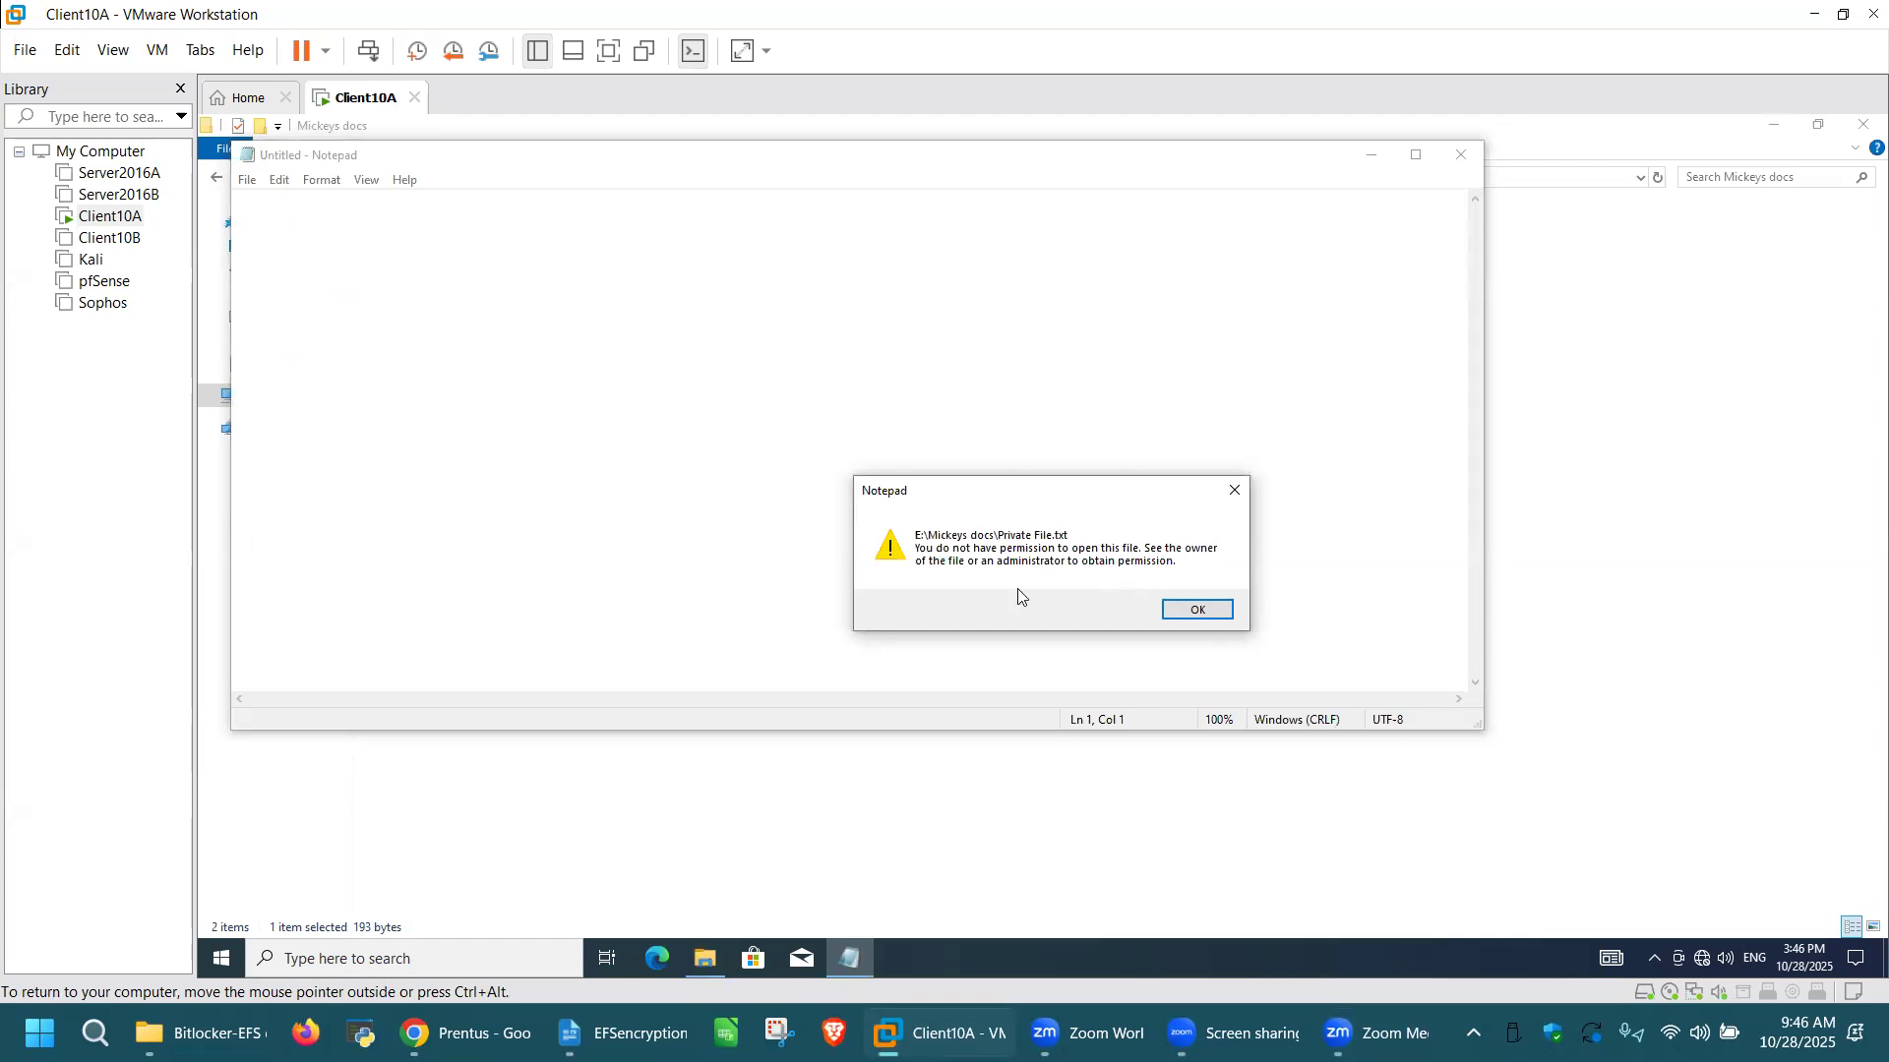
{"action": "left_click", "coordinate": [1195, 612]}
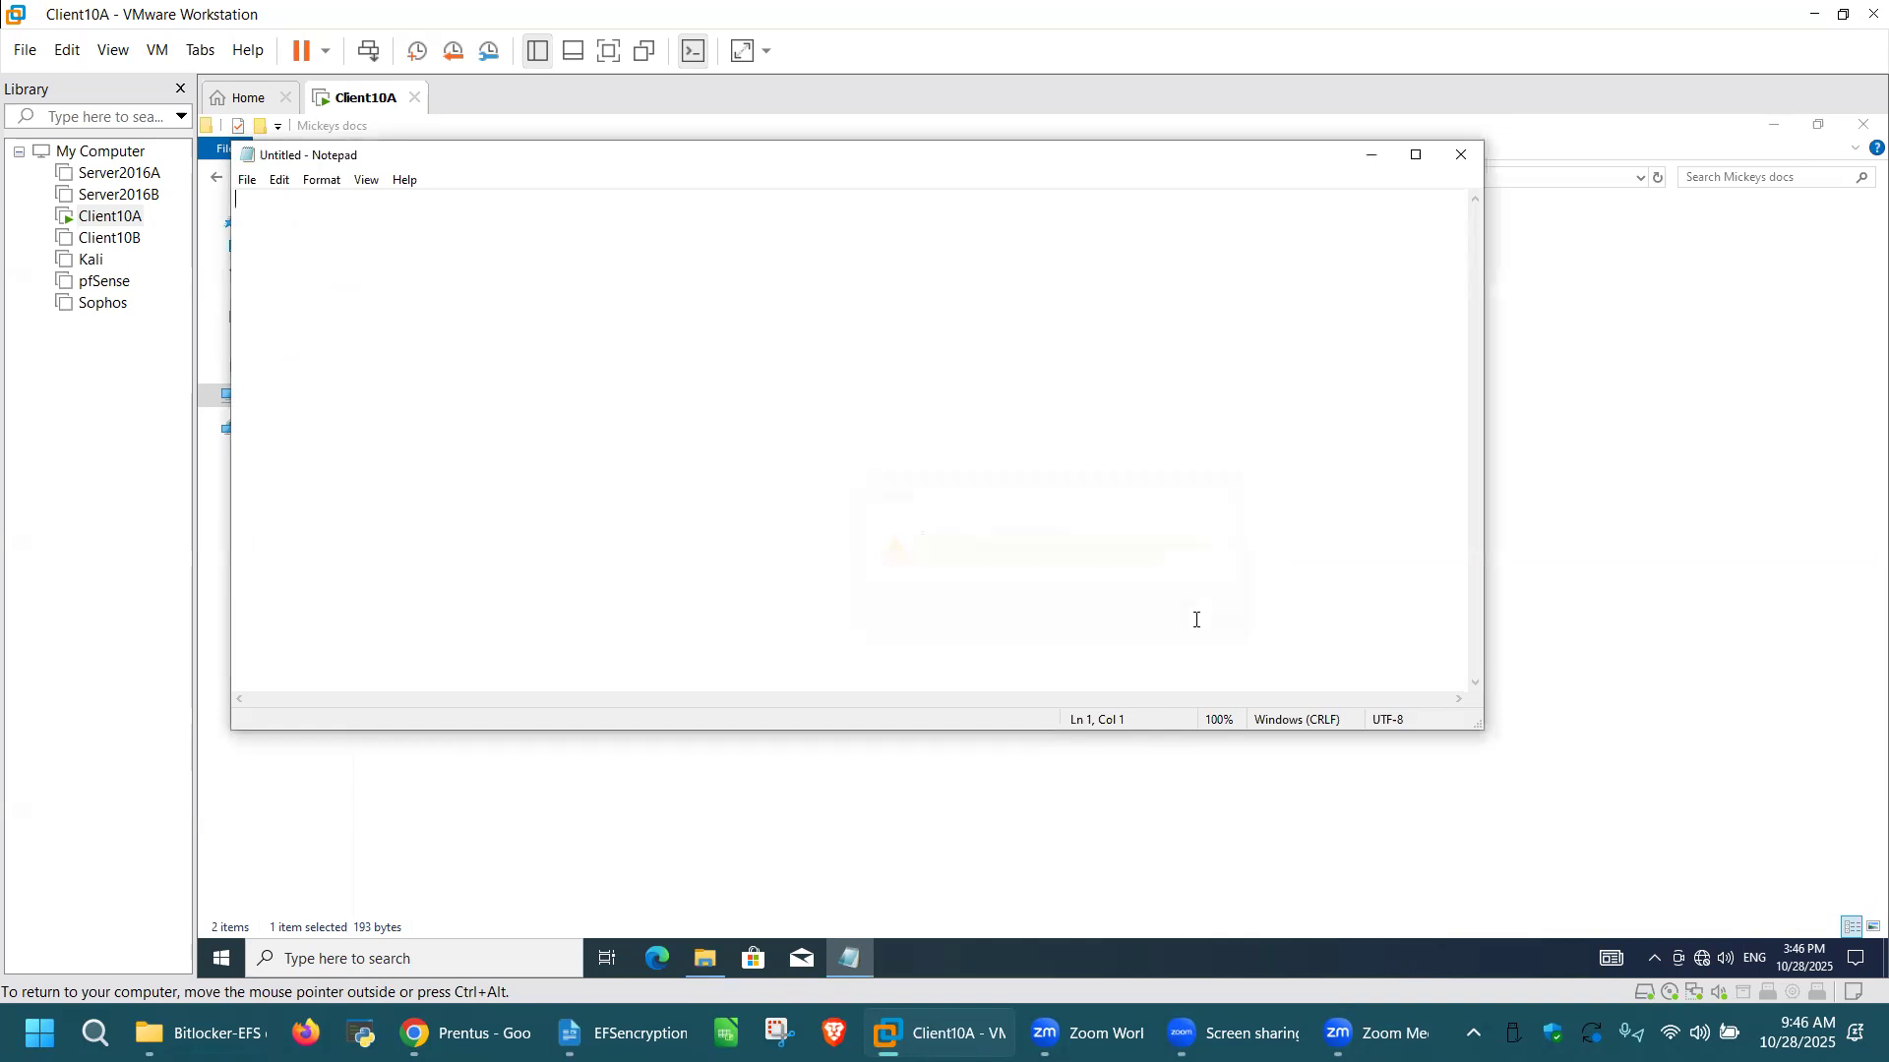
{"action": "left_click", "coordinate": [1463, 154]}
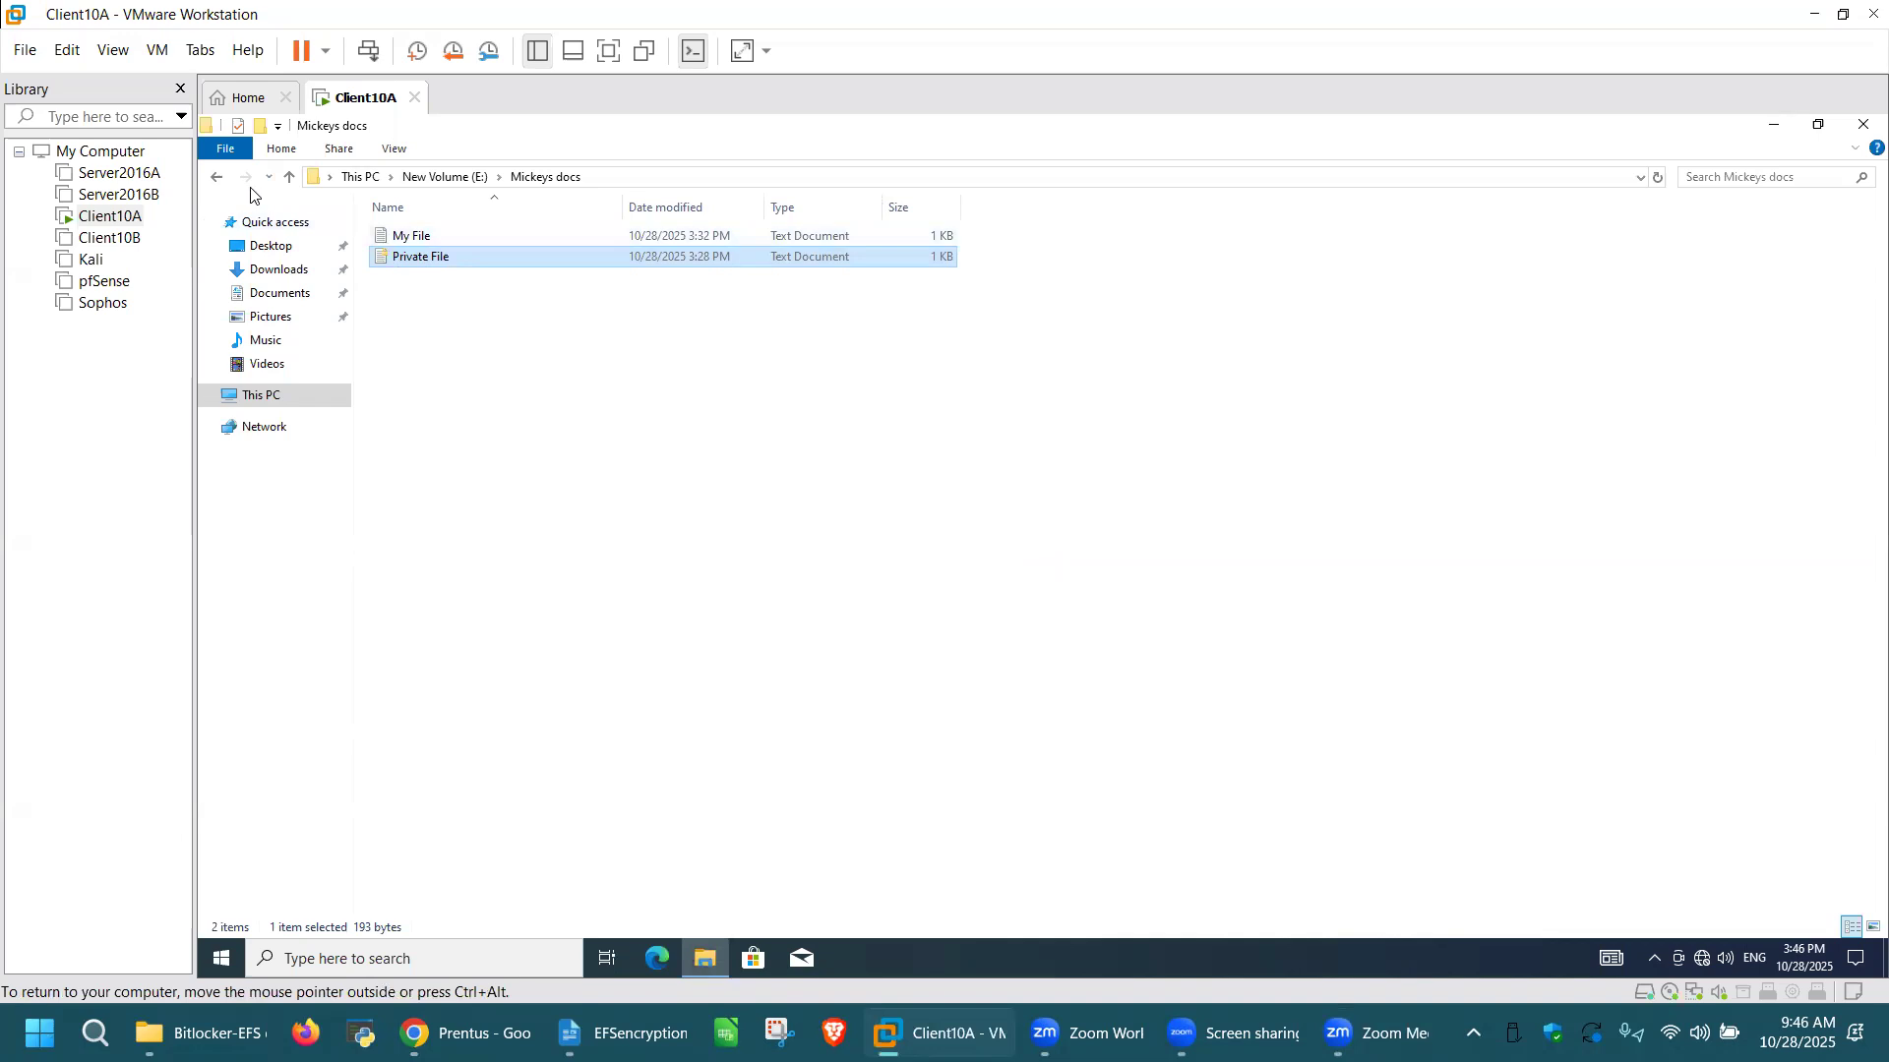
Step: Return to New Volume (E:), create a folder named "Minnies Docs" there, and open it
{"action": "left_click", "coordinate": [216, 182]}
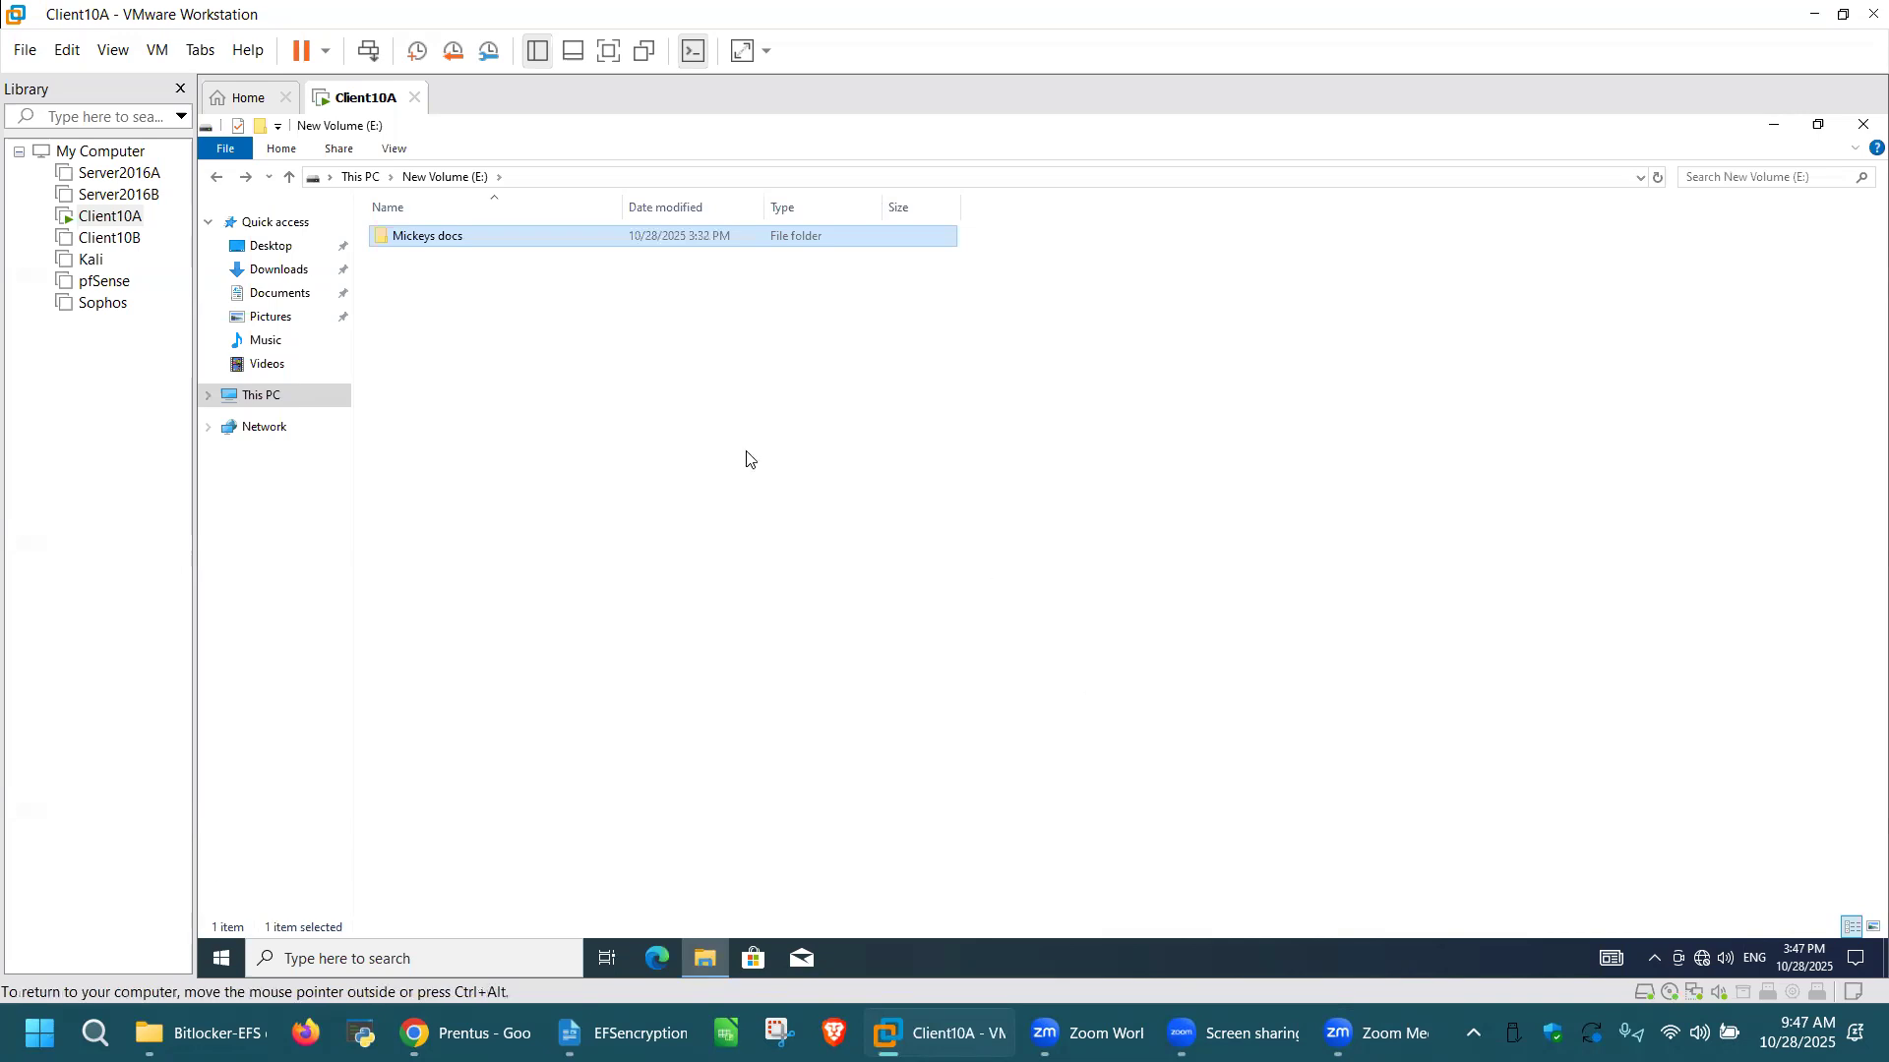
{"action": "left_click", "coordinate": [522, 313]}
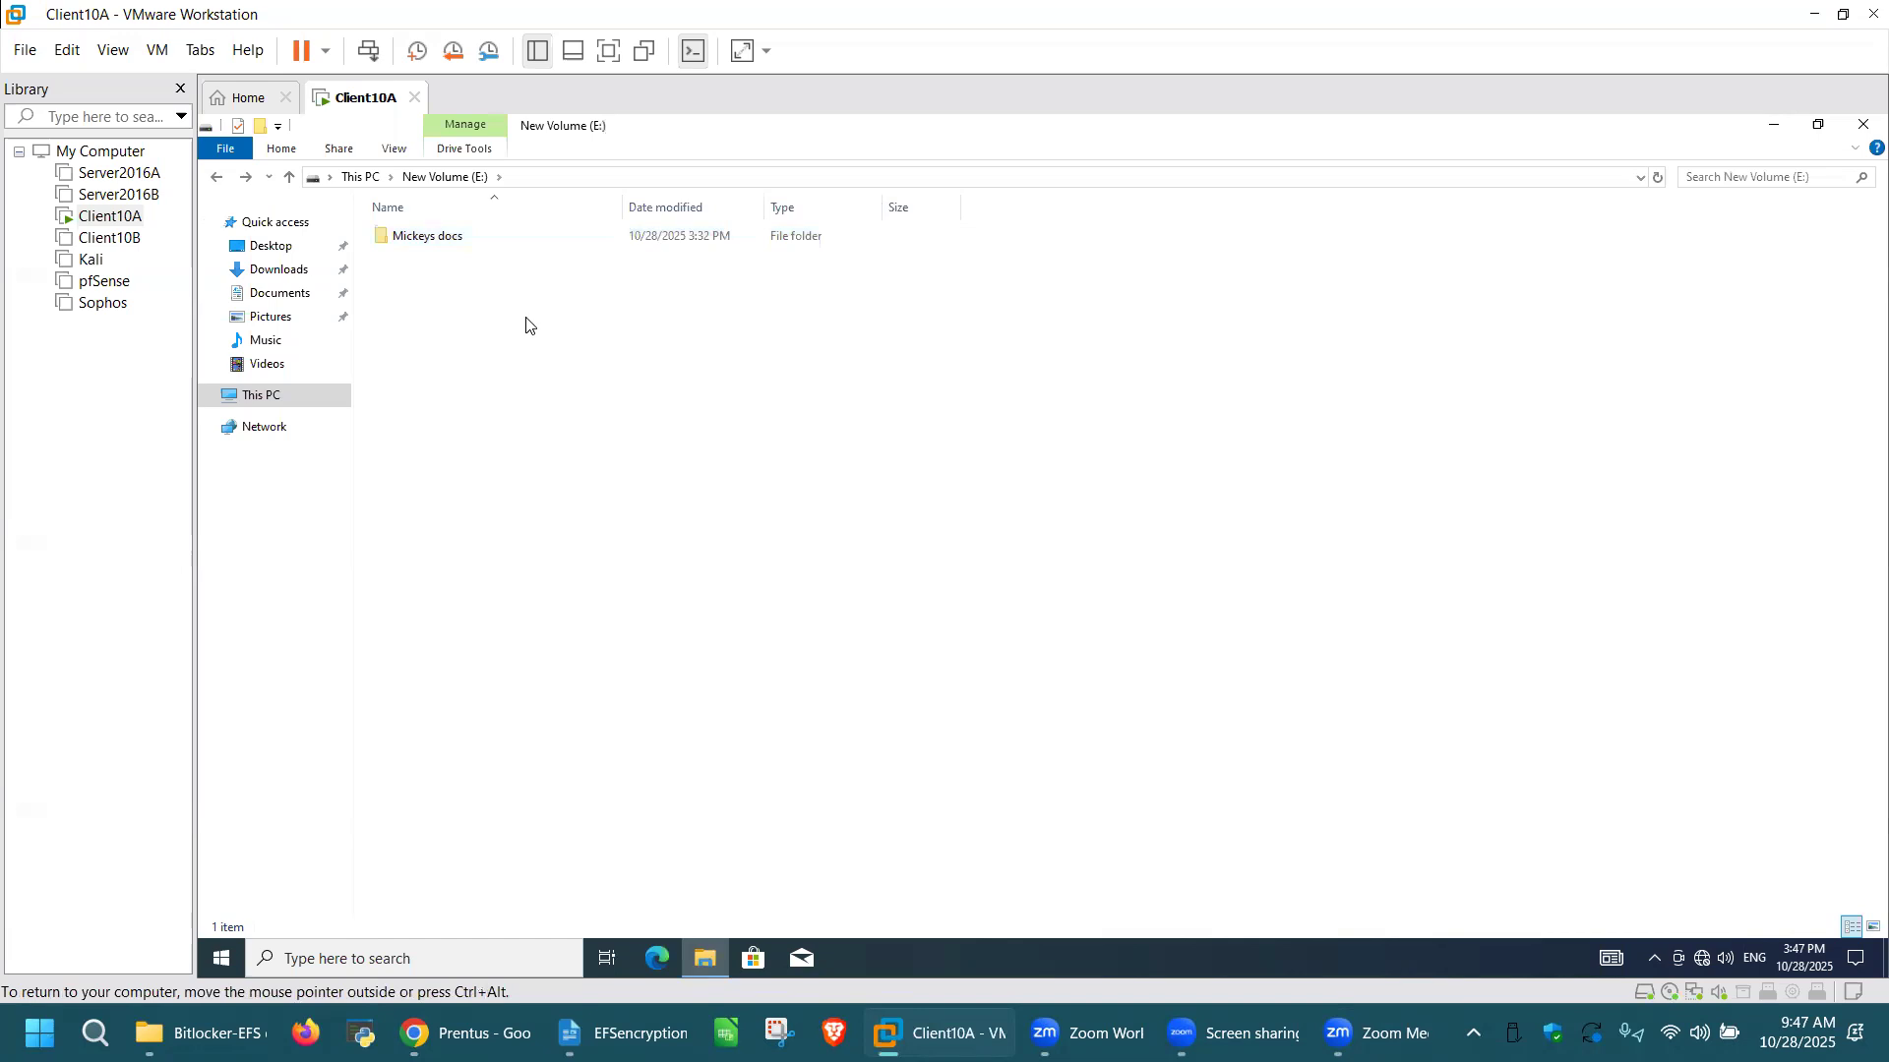
{"action": "right_click", "coordinate": [528, 324]}
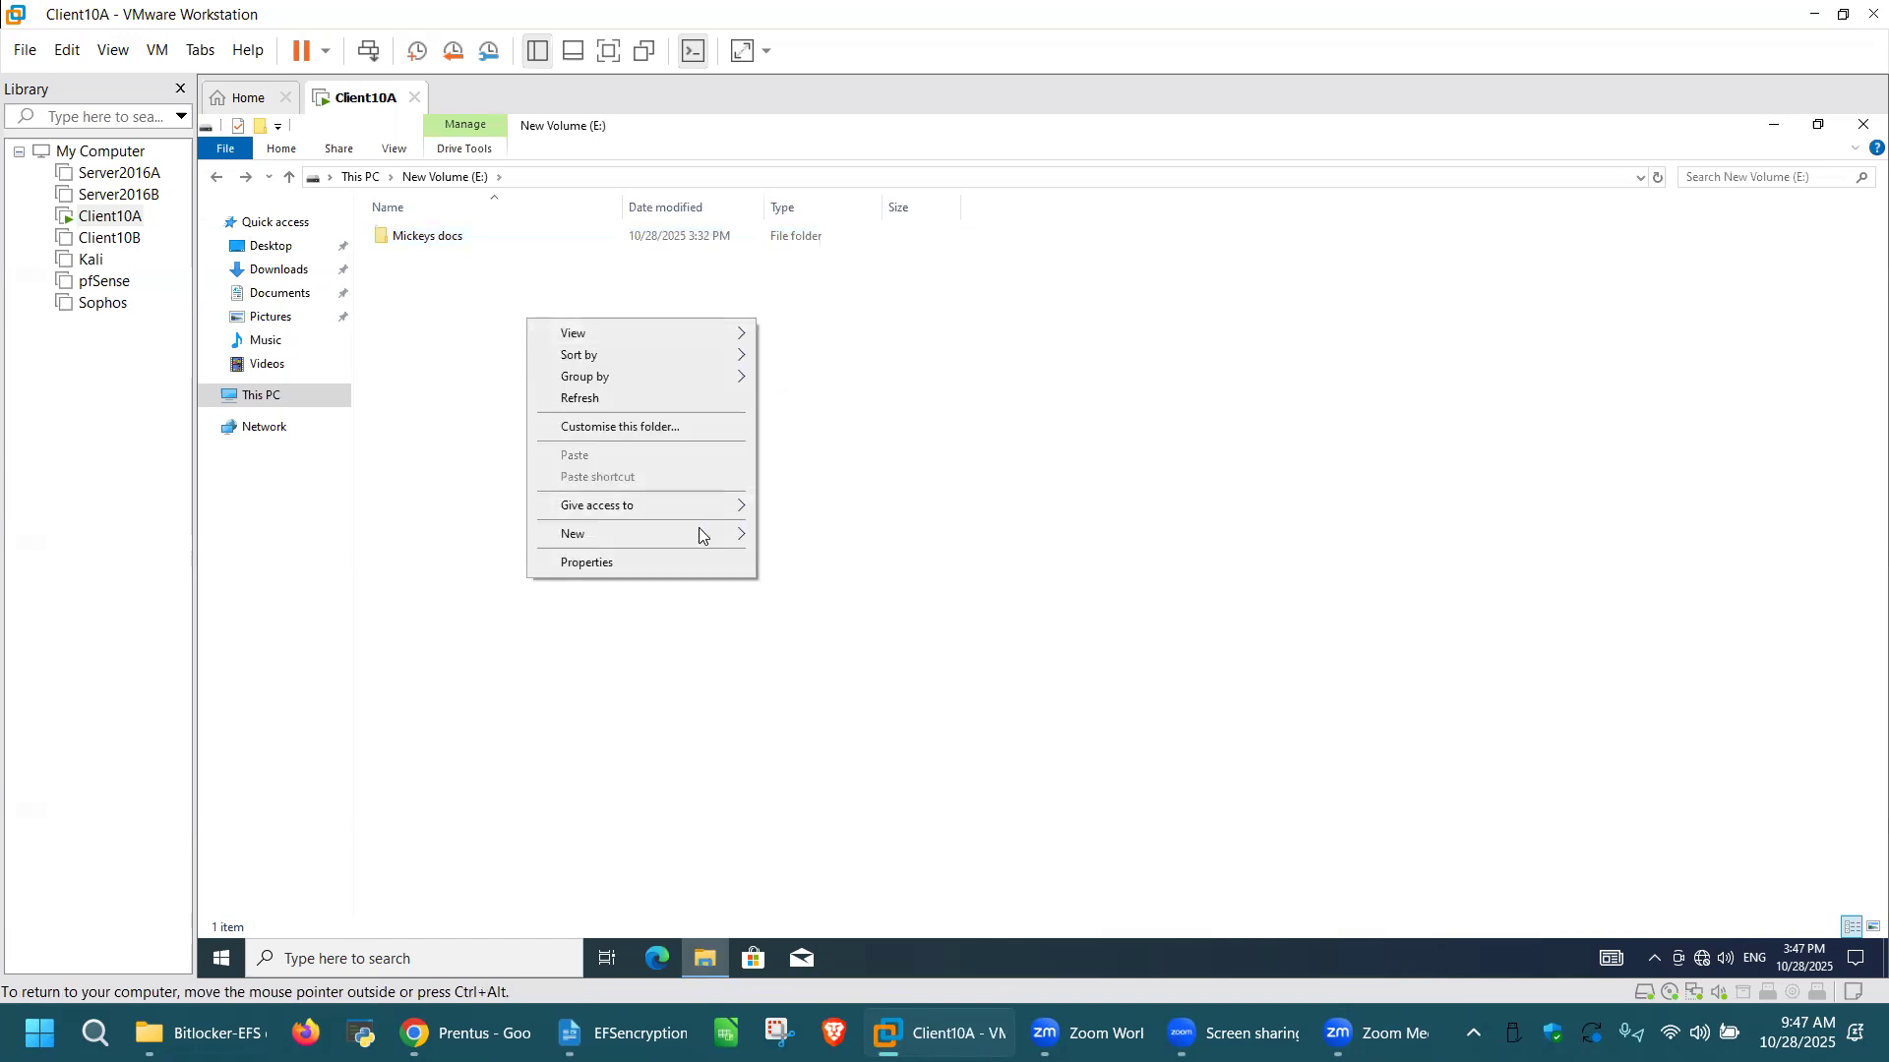
{"action": "mouse_move", "coordinate": [715, 544]}
{"action": "left_click", "coordinate": [791, 533]}
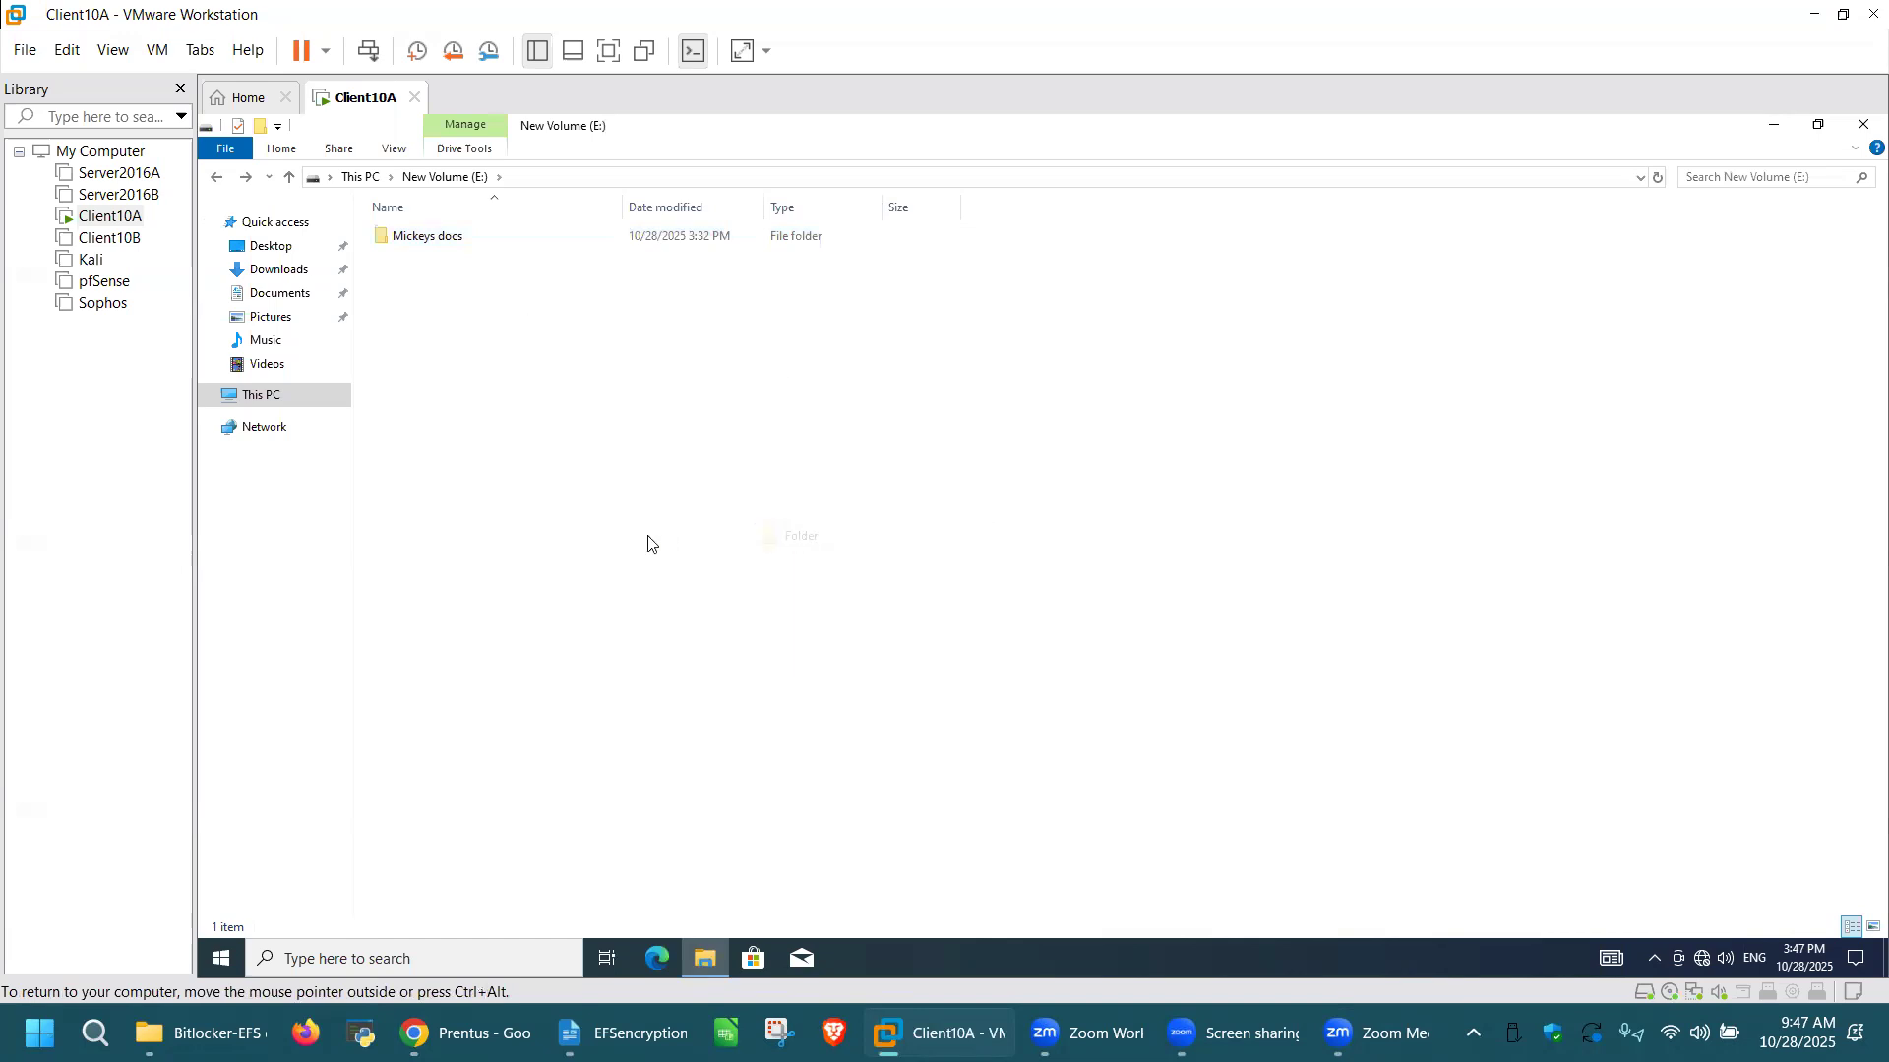
{"action": "type", "text": "Mi"}
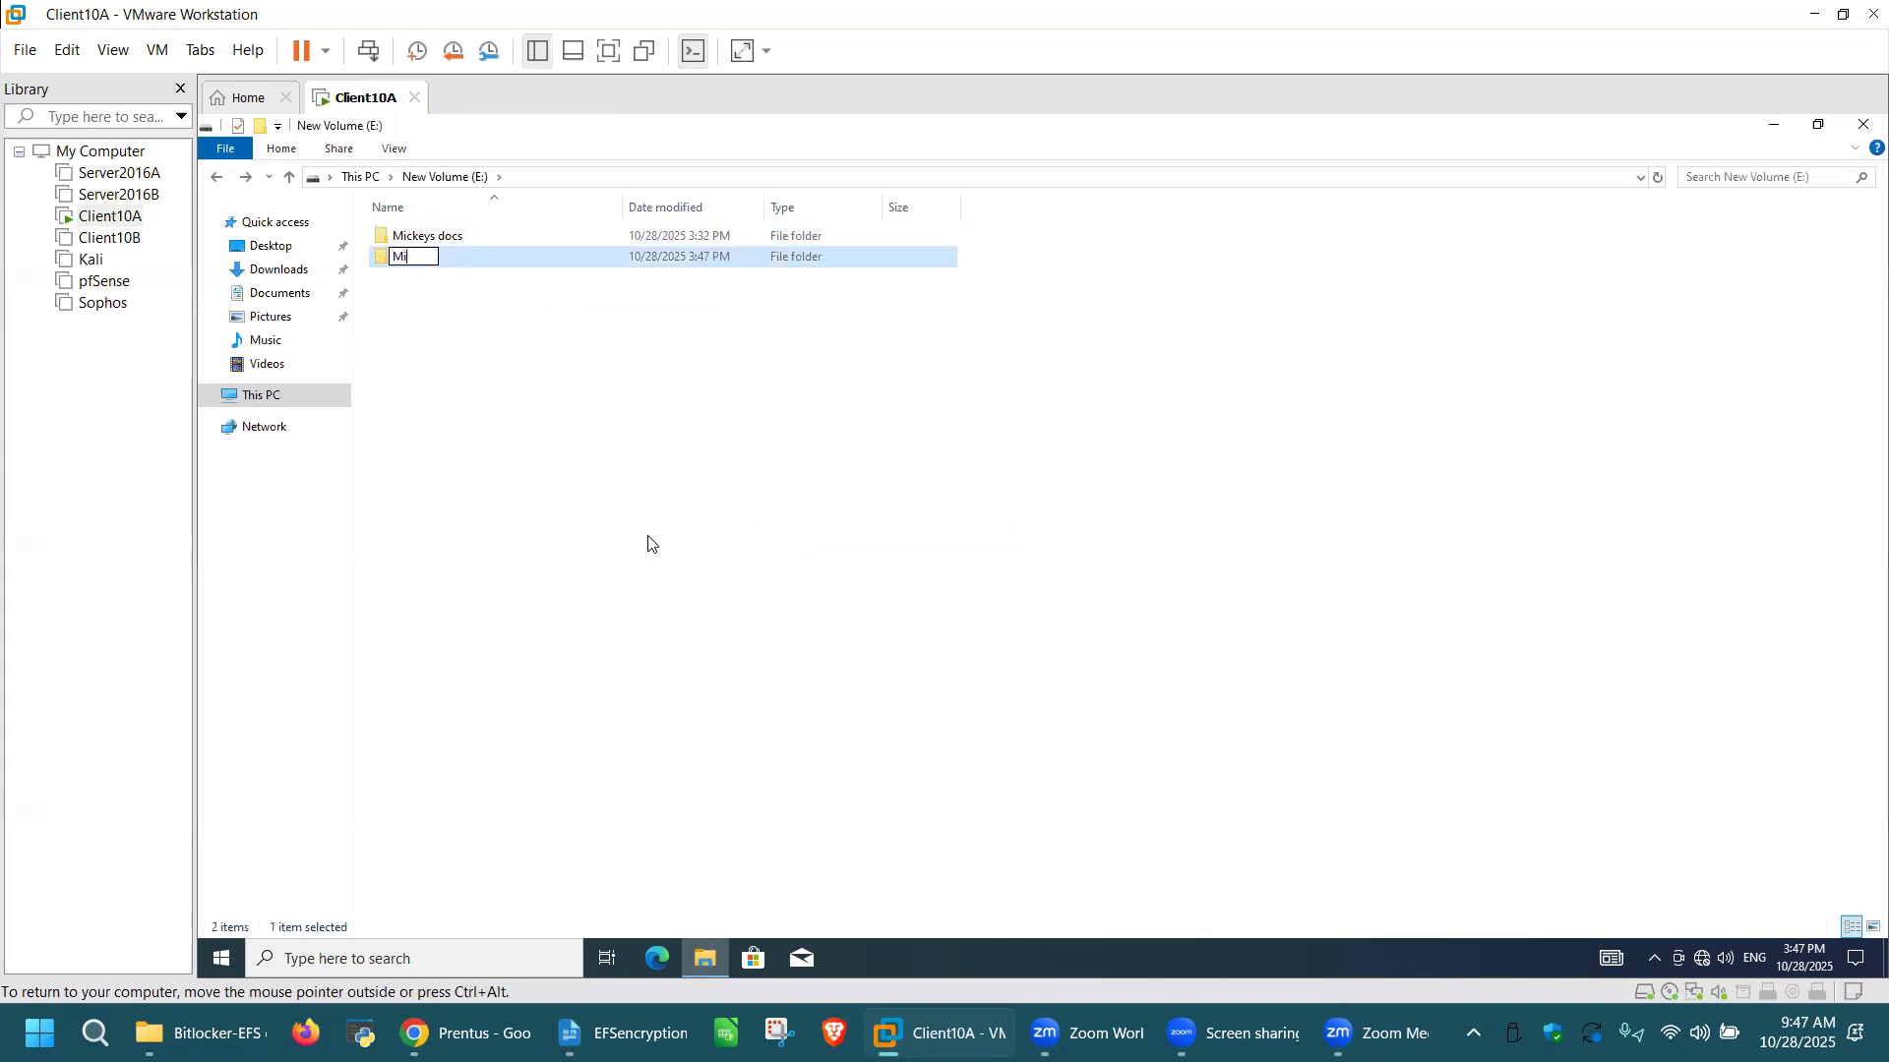
{"action": "type", "text": "nnies Docs"}
{"action": "left_click", "coordinate": [497, 283]}
{"action": "double_click", "coordinate": [494, 259]}
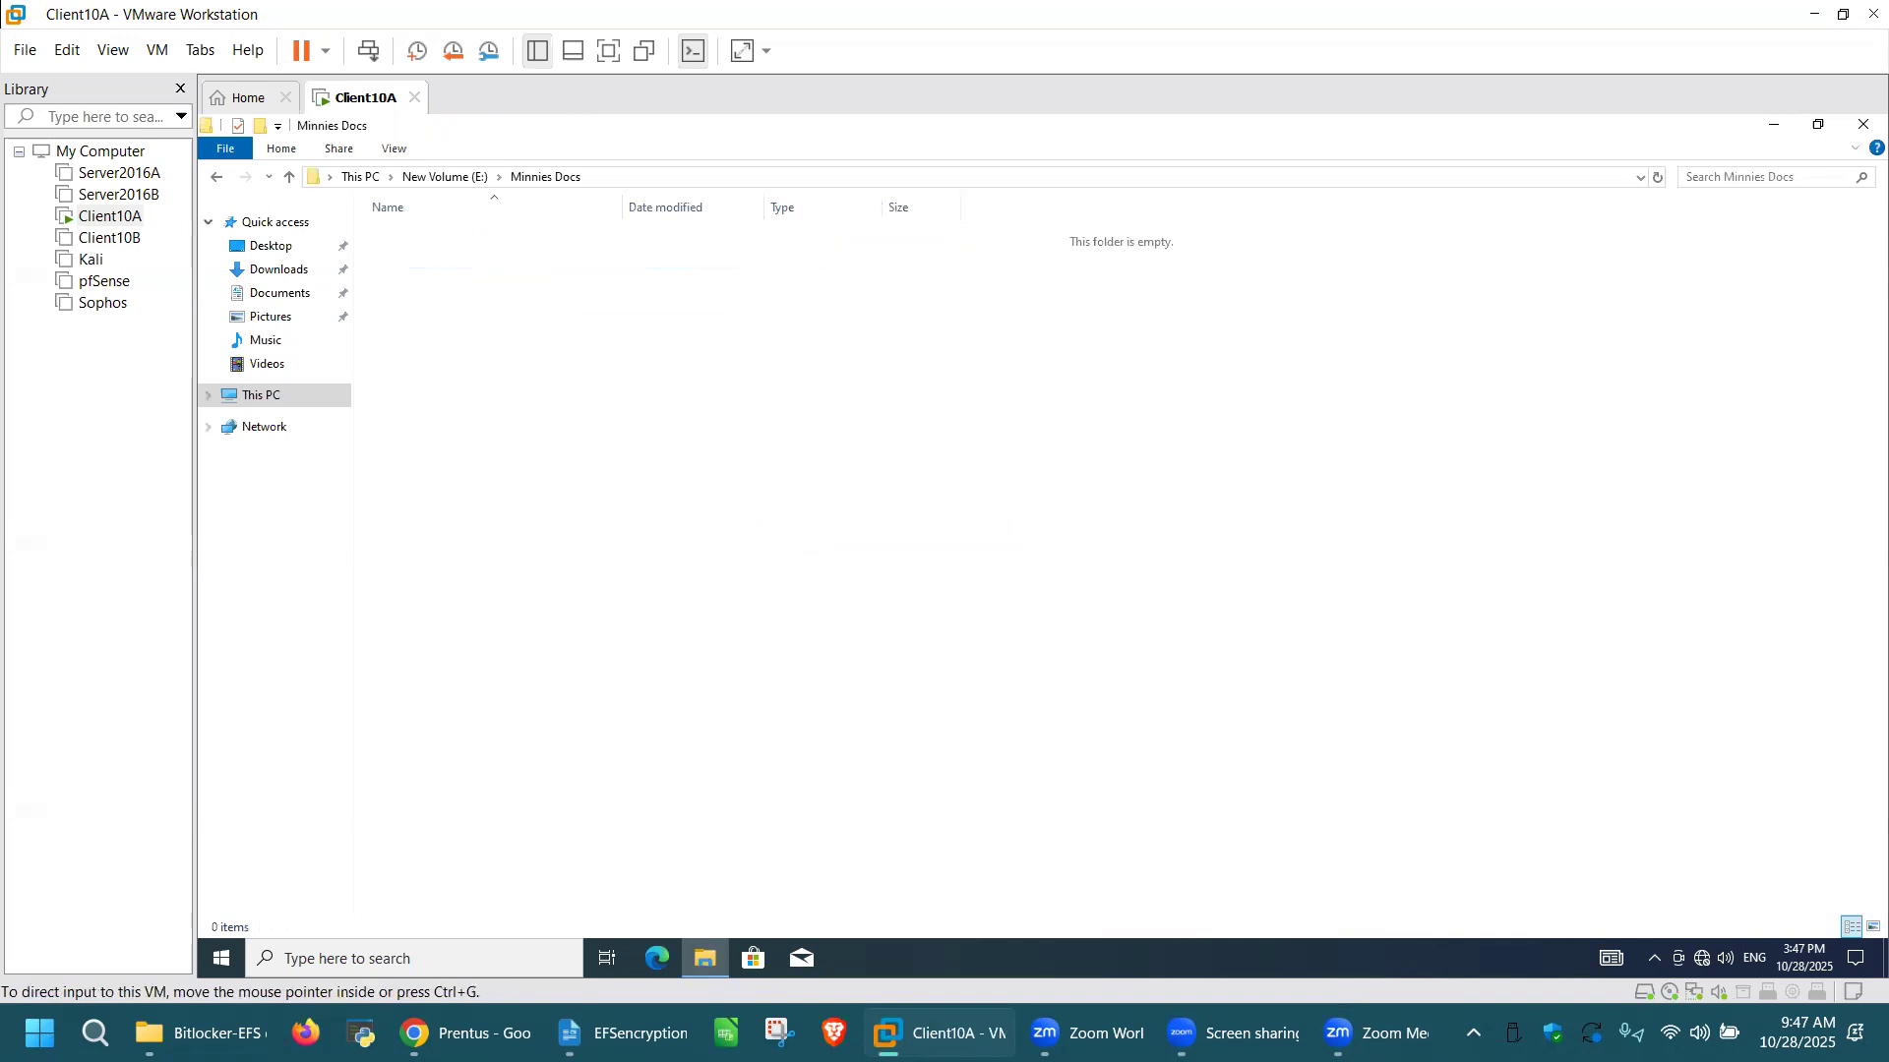
Step: Create a text document named "File 1" in the Minnies Docs folder
{"action": "right_click", "coordinate": [713, 409]}
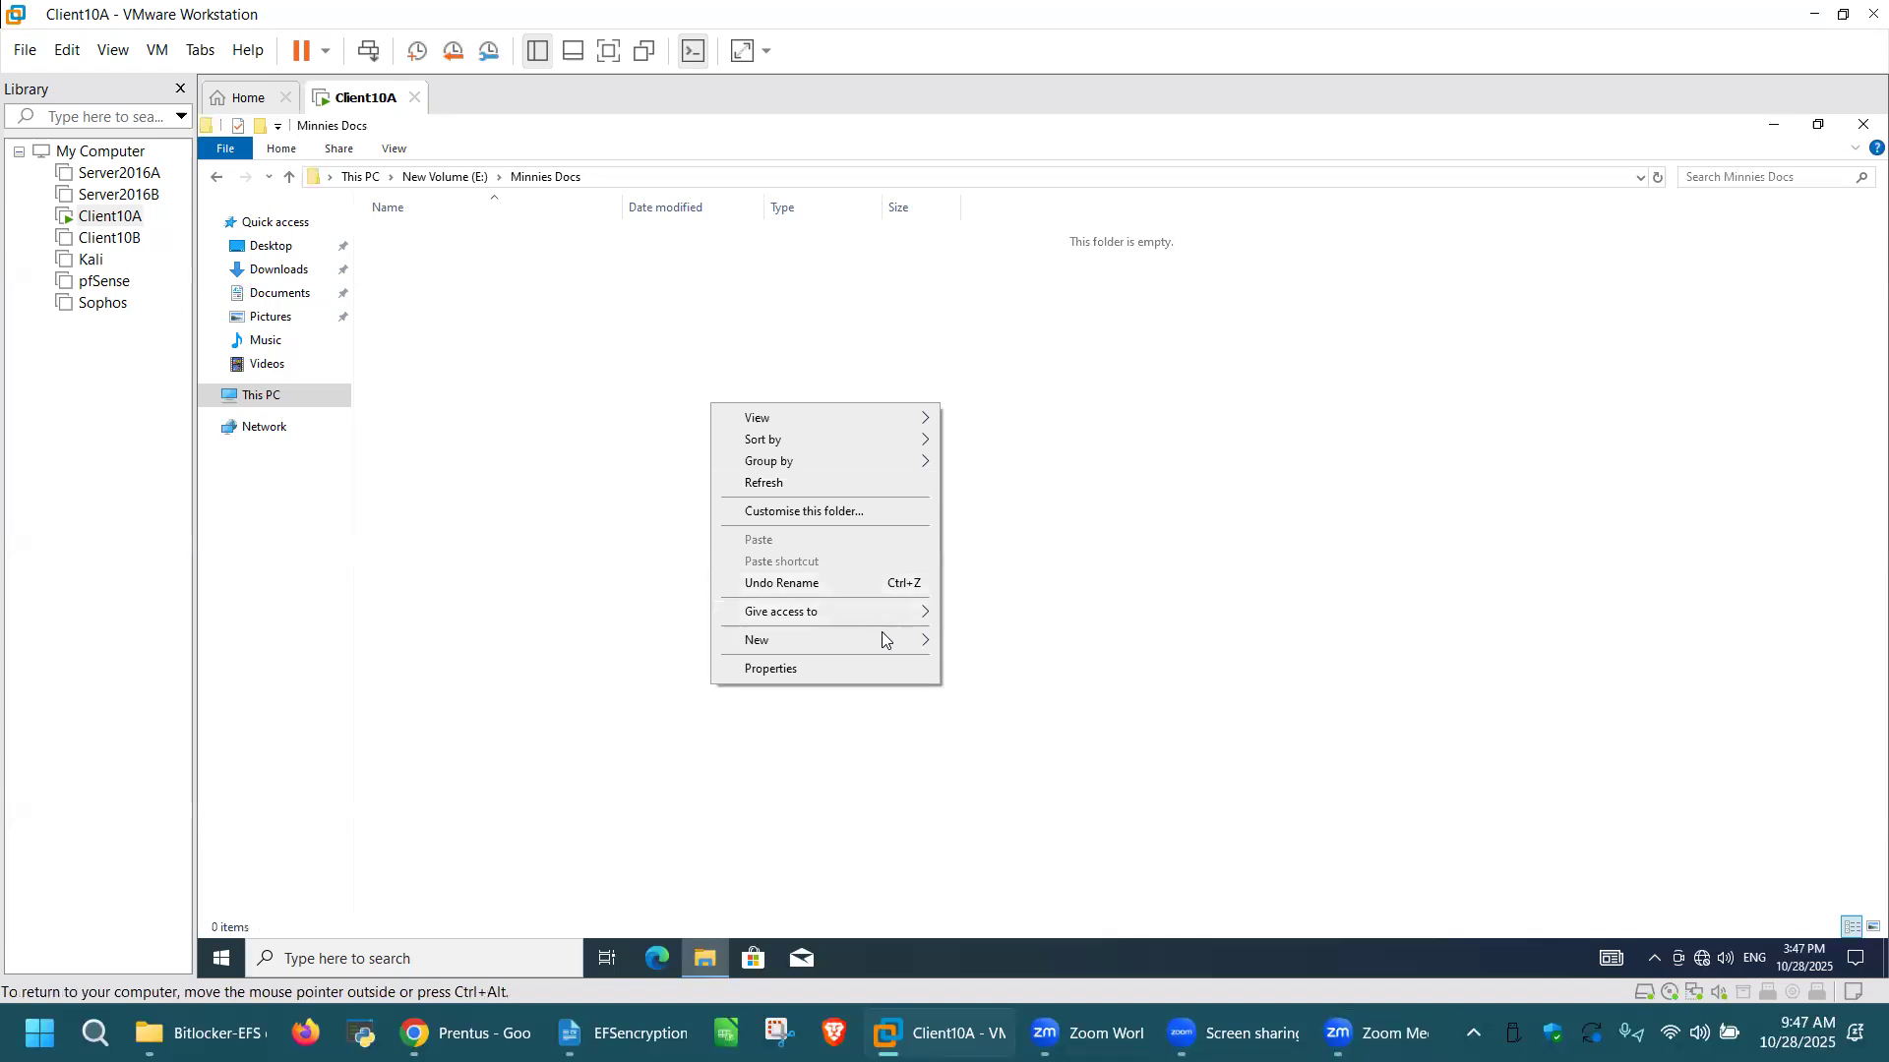
{"action": "mouse_move", "coordinate": [891, 643]}
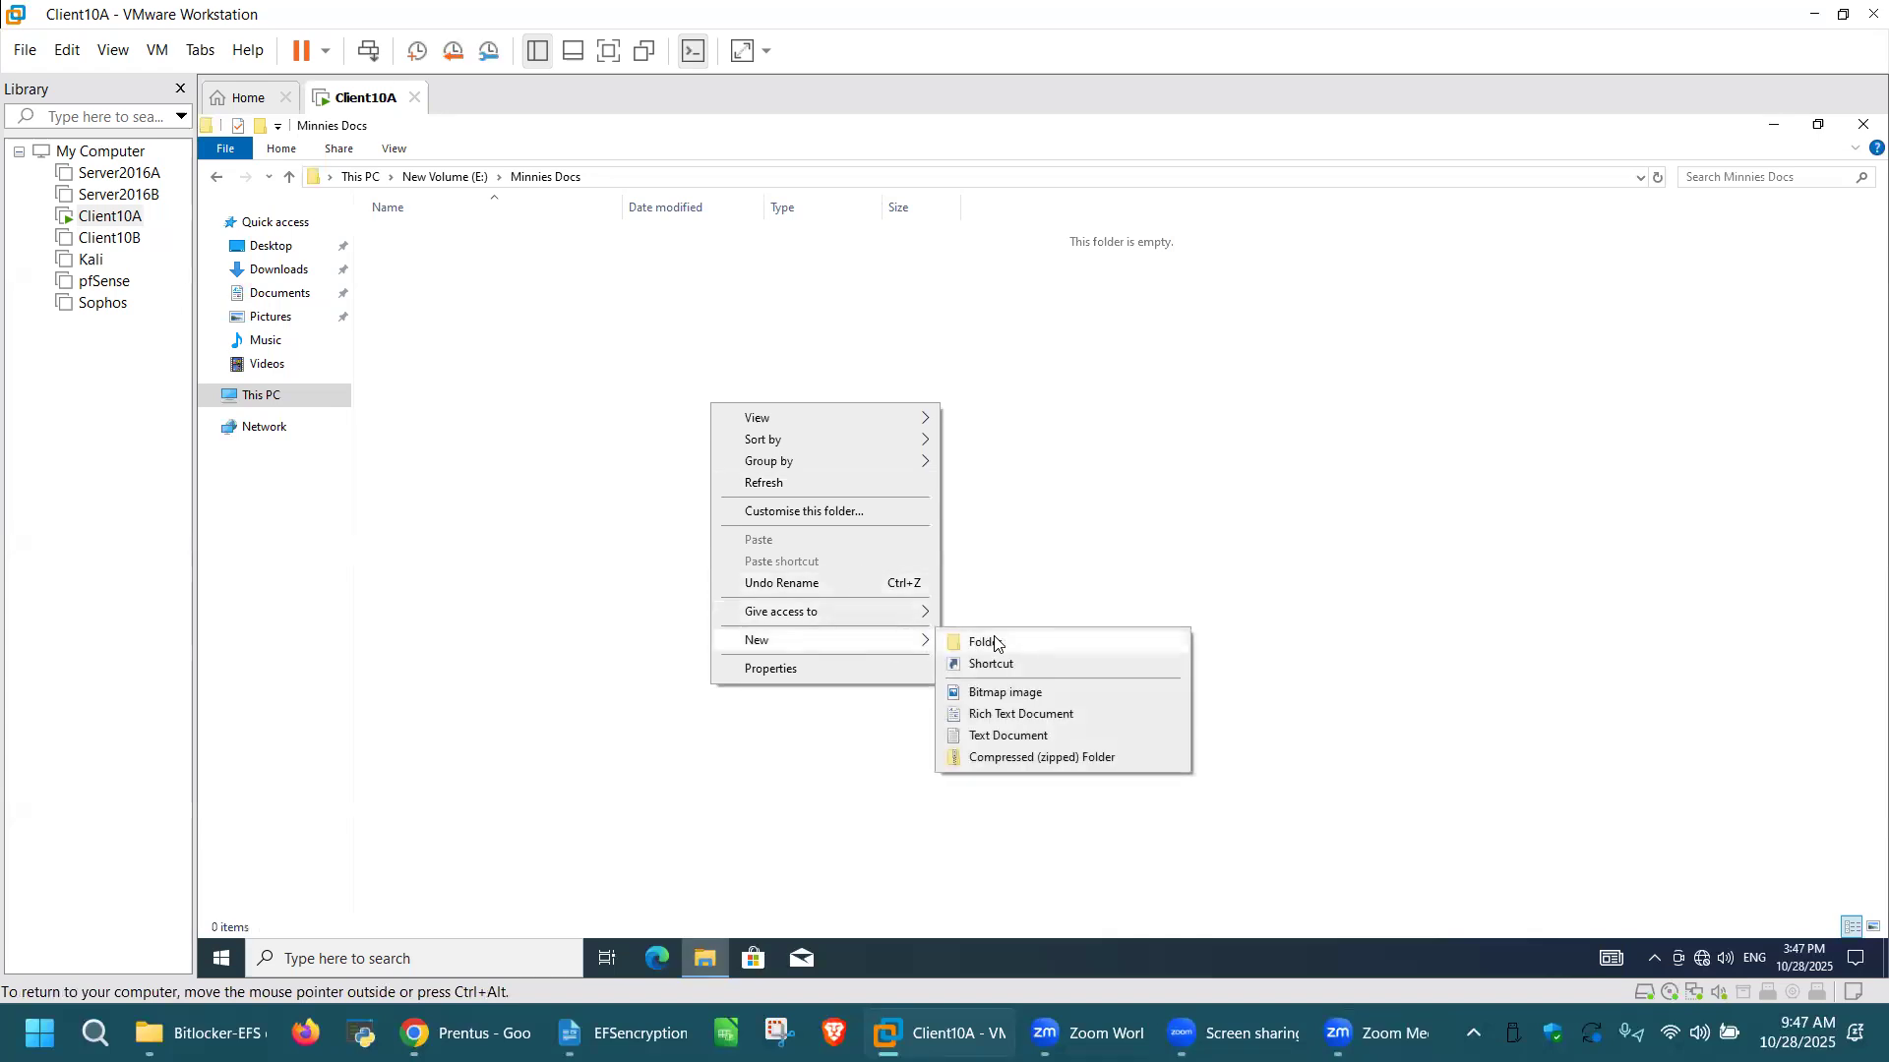
{"action": "left_click", "coordinate": [1046, 738]}
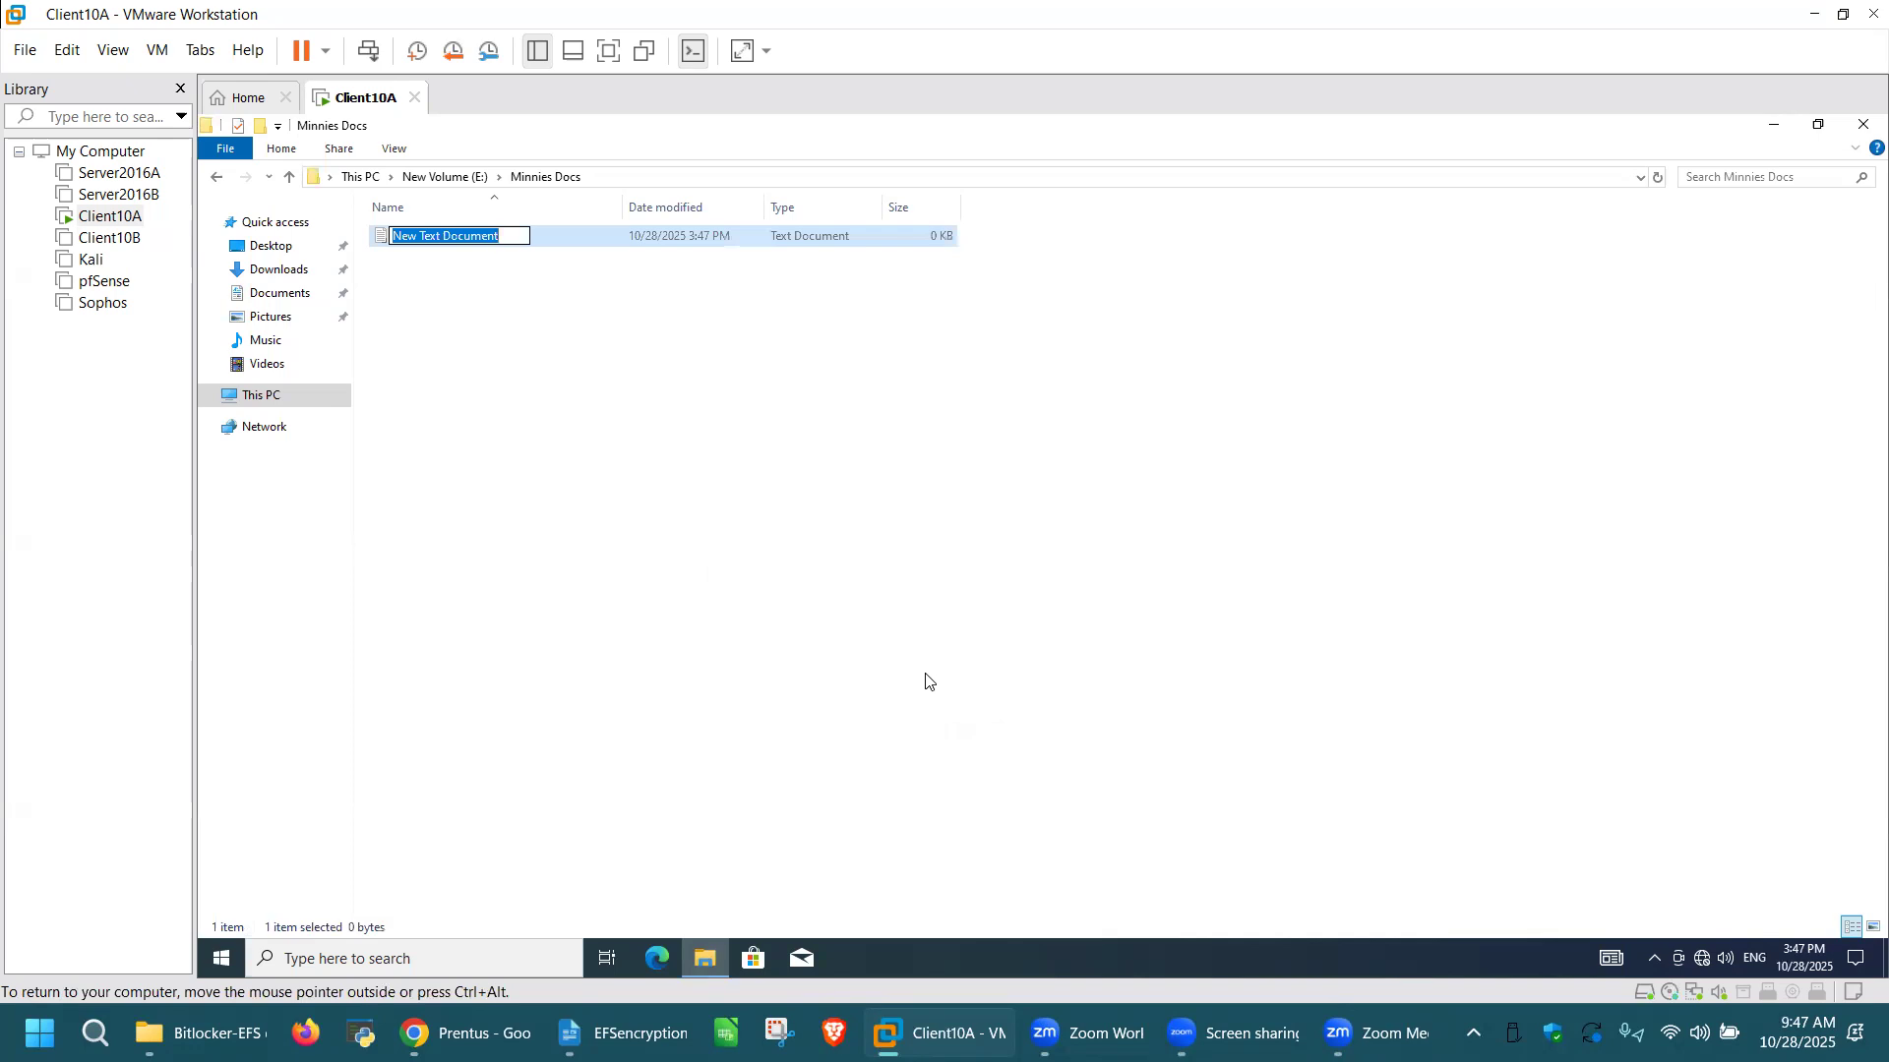
{"action": "type", "text": "Fil 1"}
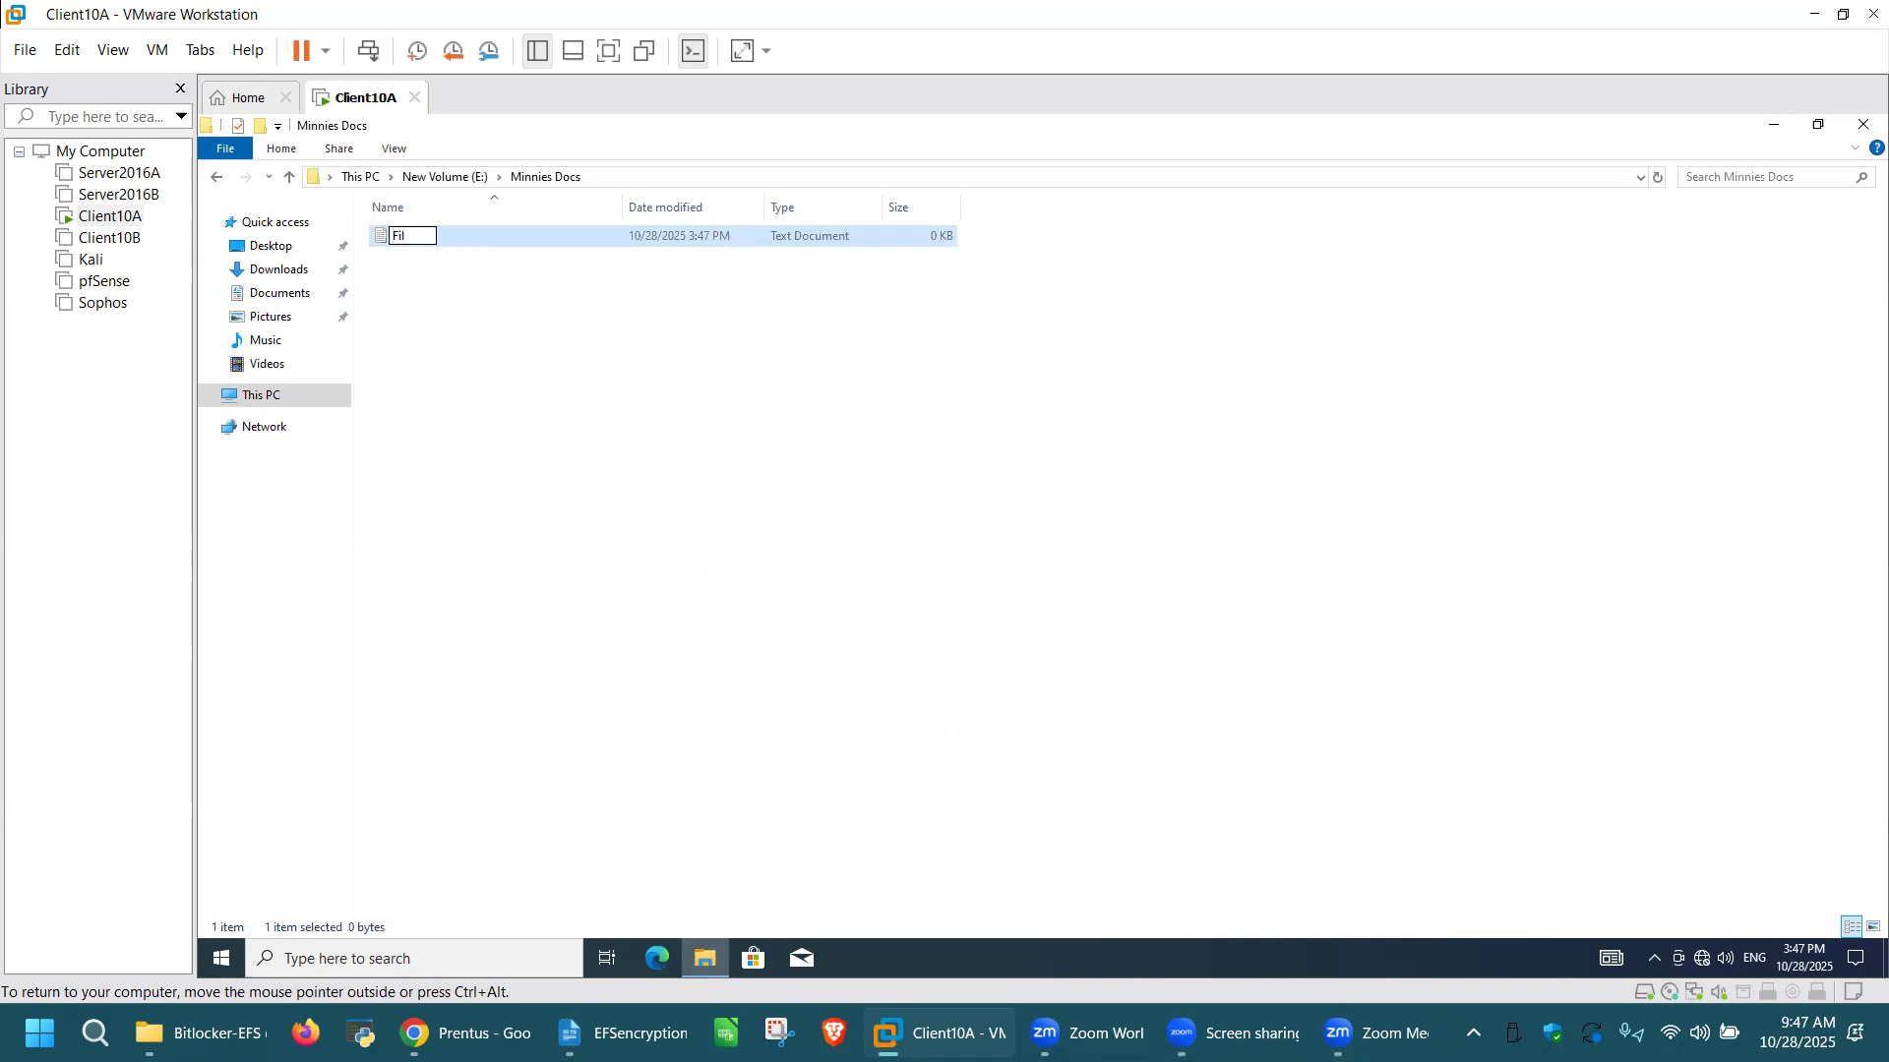
{"action": "key", "text": "BackSpace"}
{"action": "key", "text": "BackSpace"}
{"action": "type", "text": "e 1"}
{"action": "key", "text": "Return"}
Step: Create a second text document named "File 2" in the Minnies Docs folder
{"action": "left_click", "coordinate": [739, 439]}
{"action": "right_click", "coordinate": [743, 440]}
{"action": "mouse_move", "coordinate": [916, 675]}
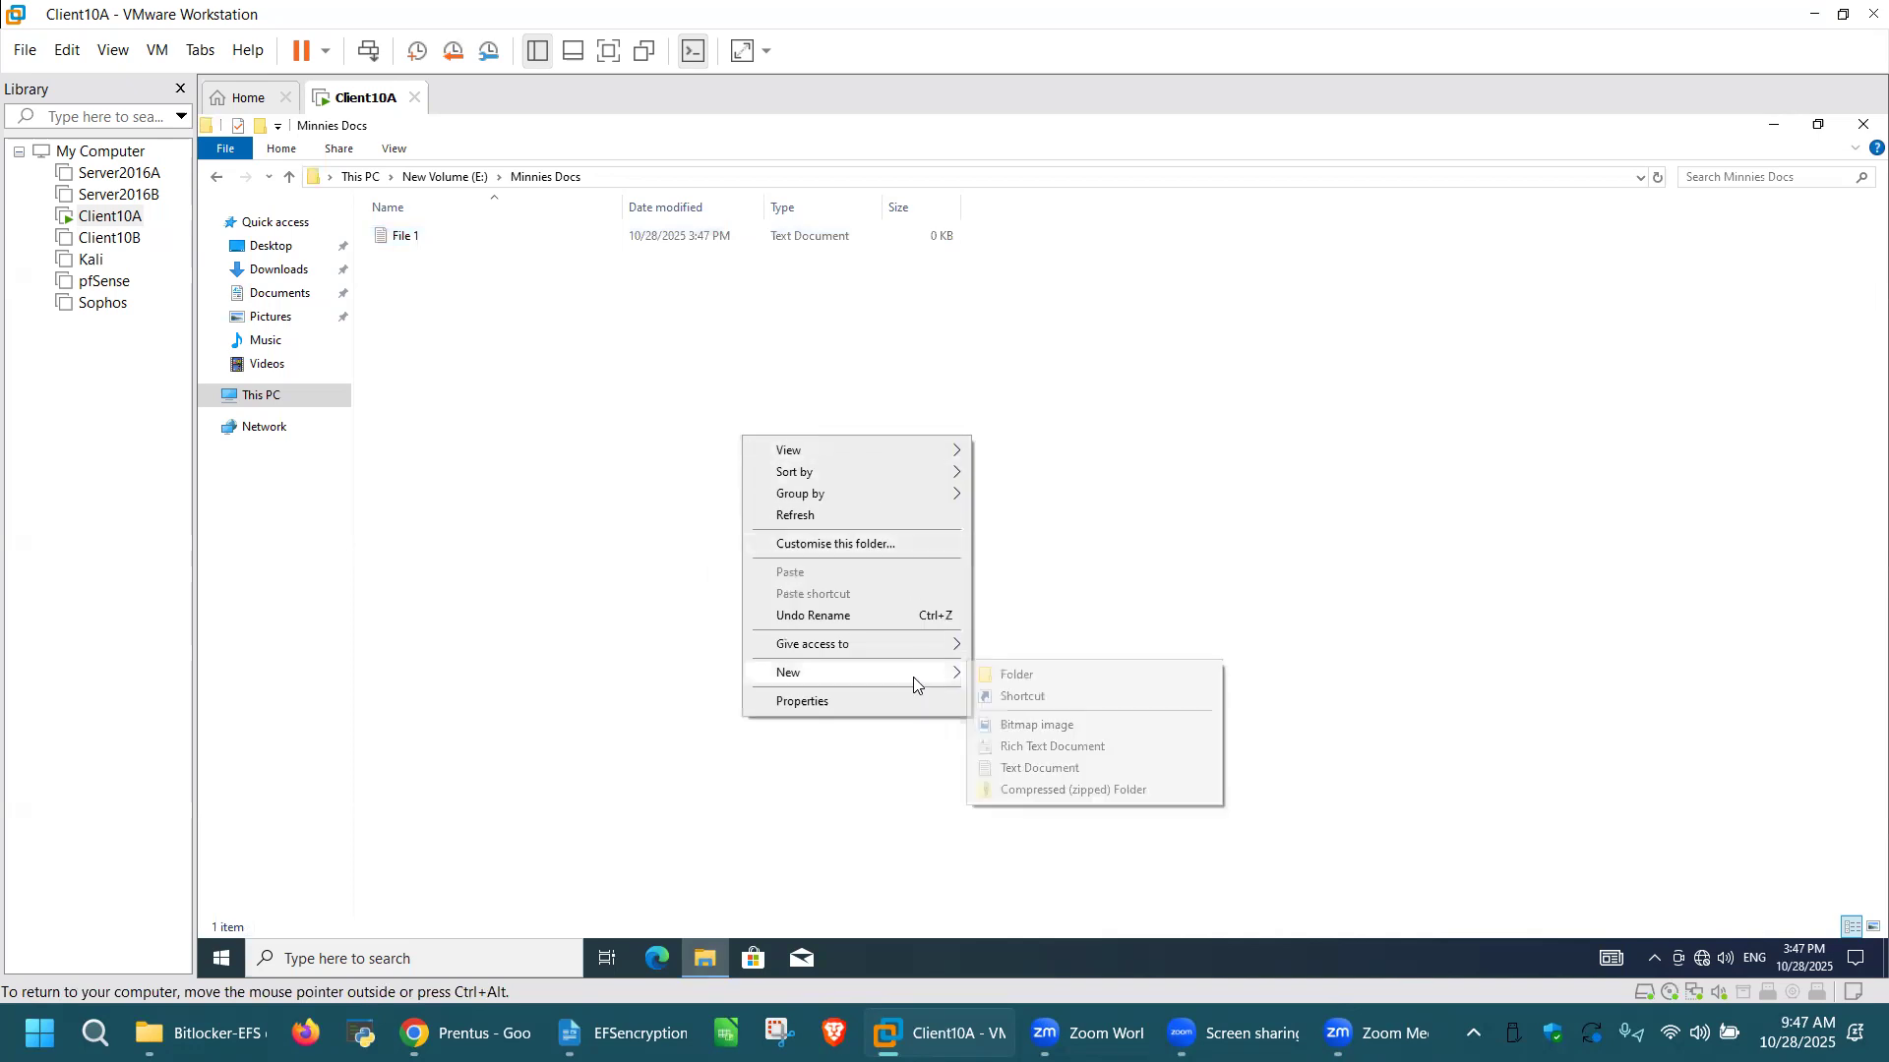
{"action": "left_click", "coordinate": [1043, 769]}
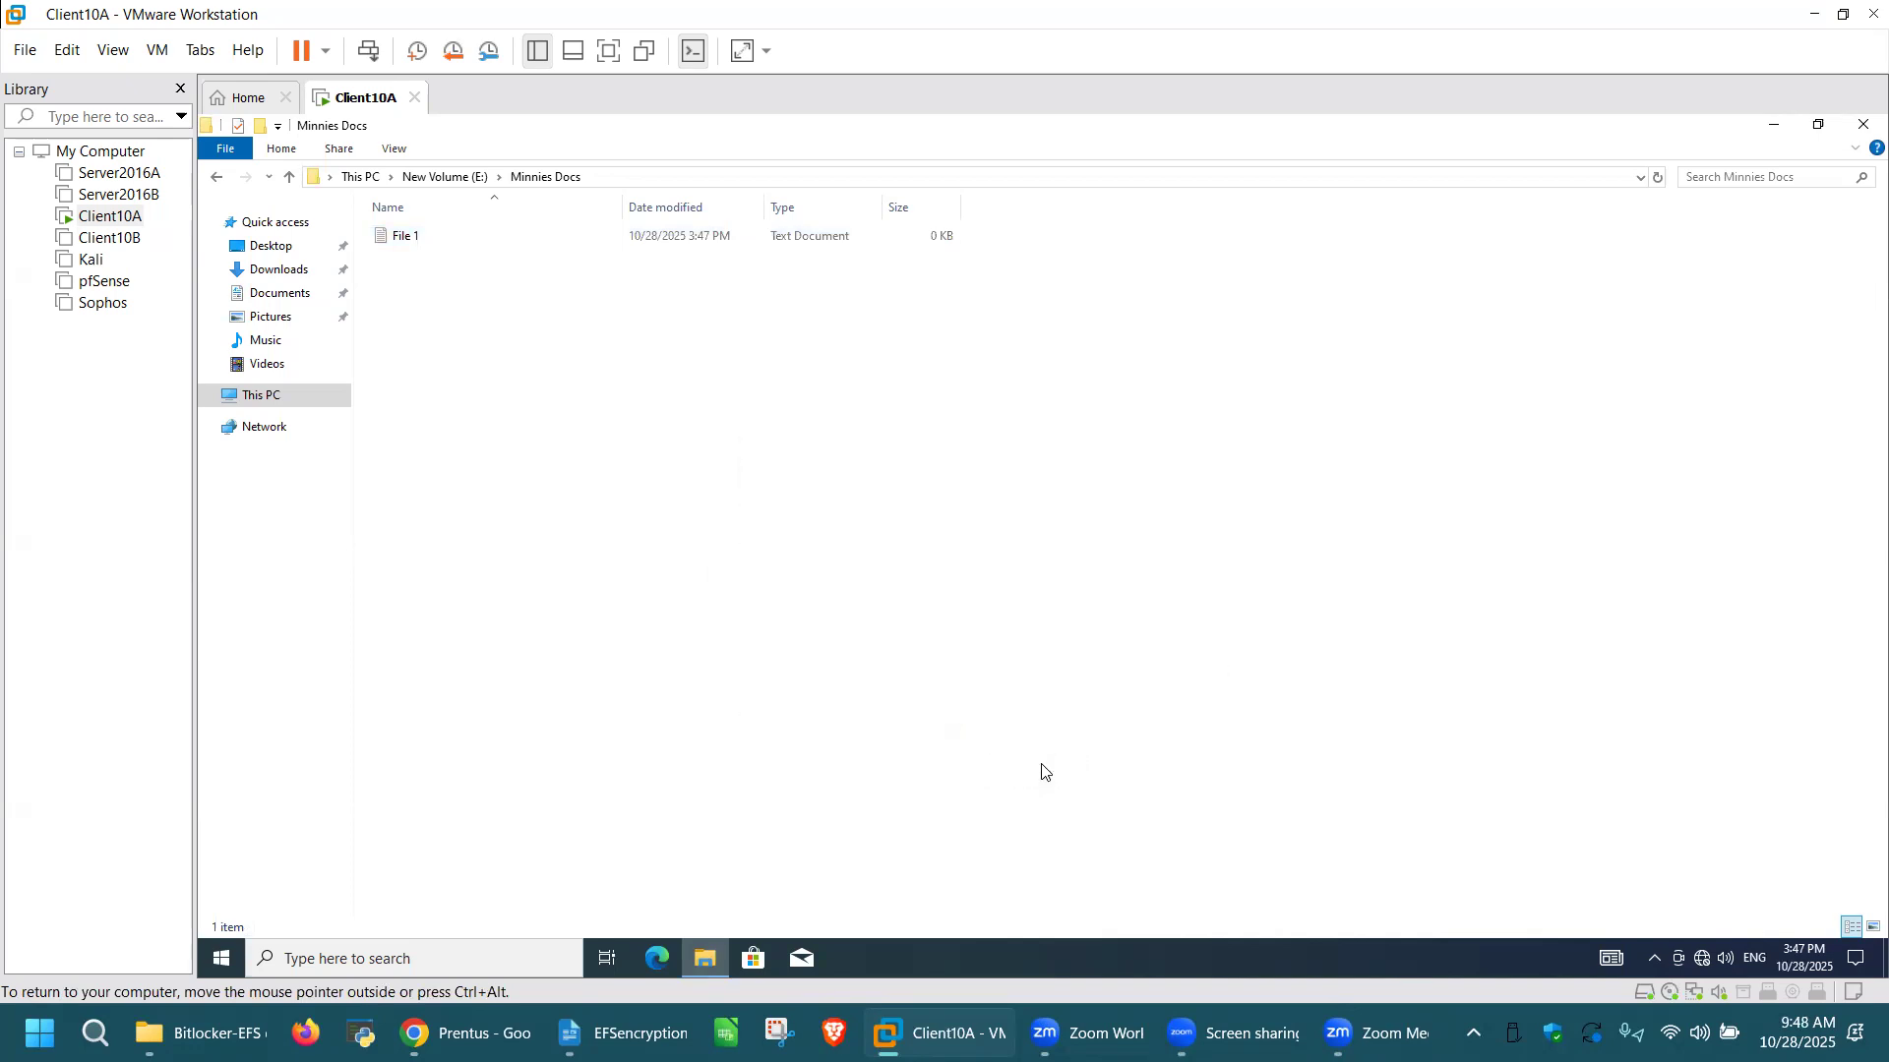
{"action": "type", "text": "File 2"}
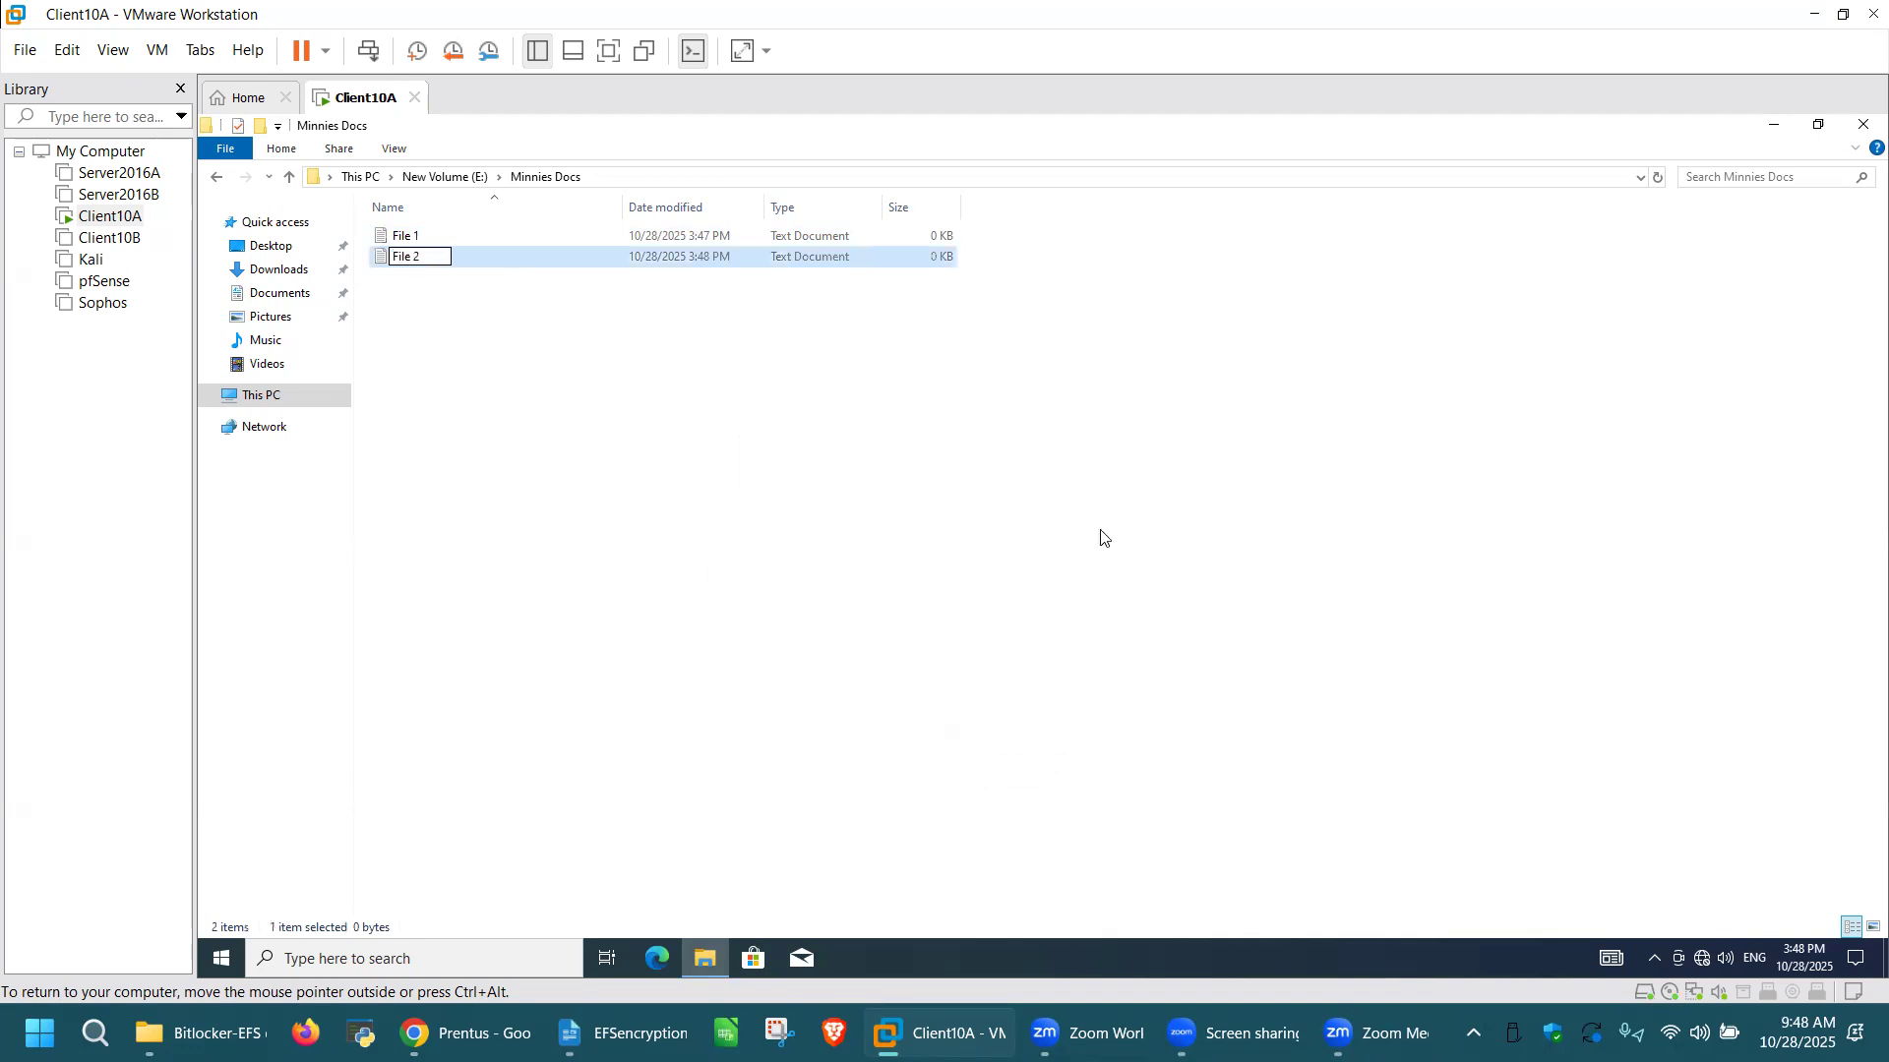
{"action": "left_click", "coordinate": [752, 493]}
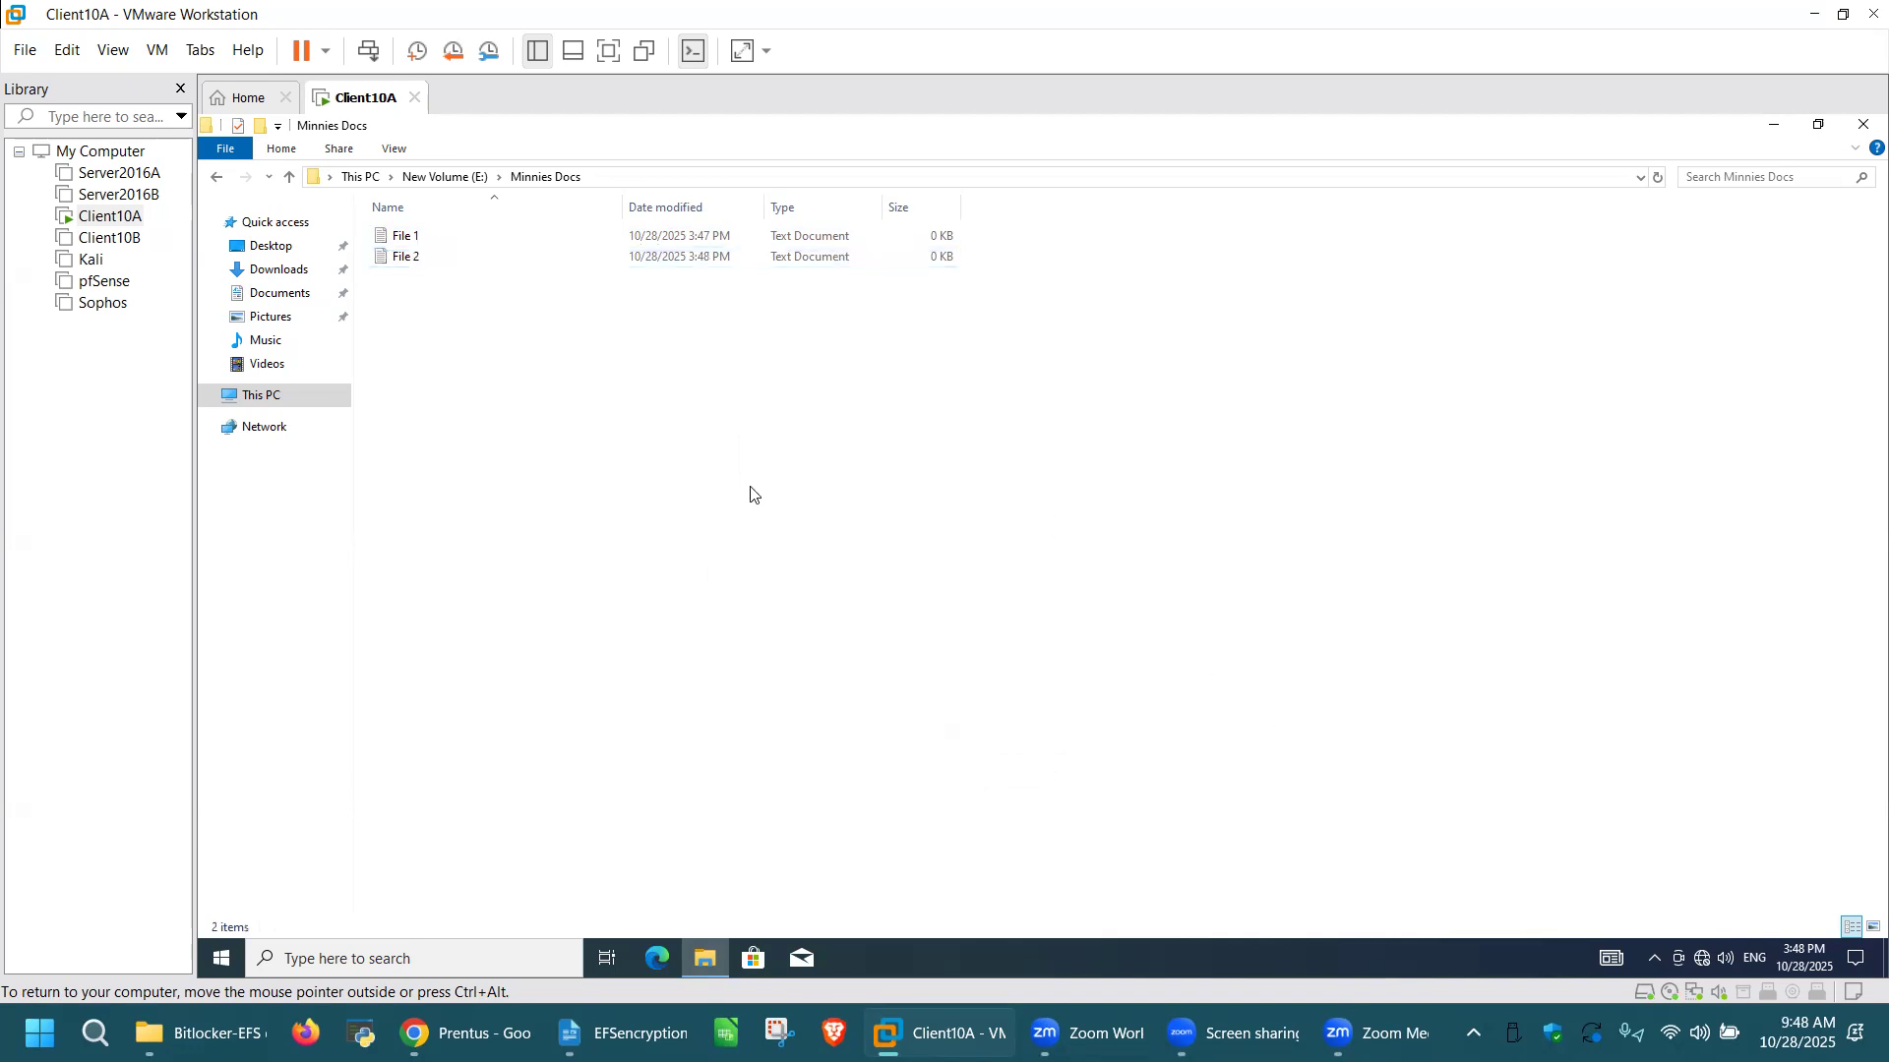
Step: Write "This is my file 1 and I will store all my files in this folder" in File 1 and close it with the changes saved
{"action": "double_click", "coordinate": [444, 242]}
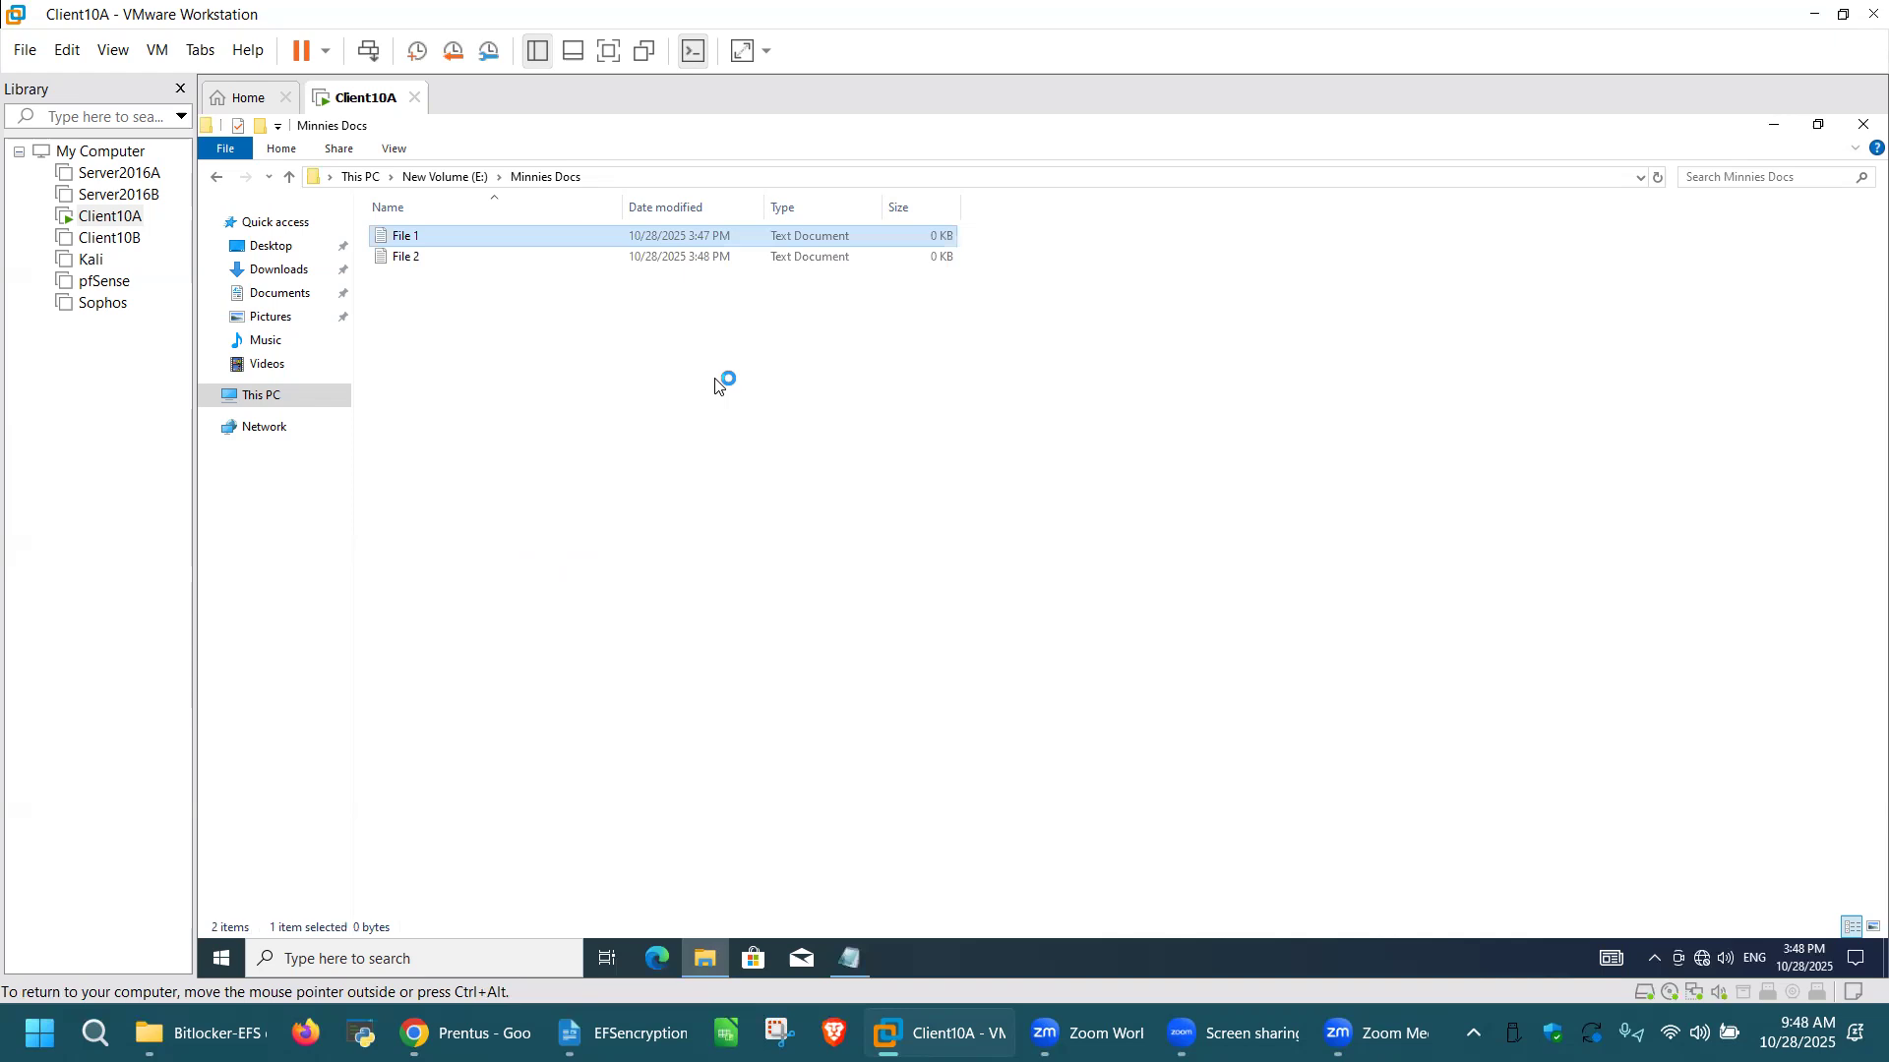
{"action": "left_click", "coordinate": [847, 962]}
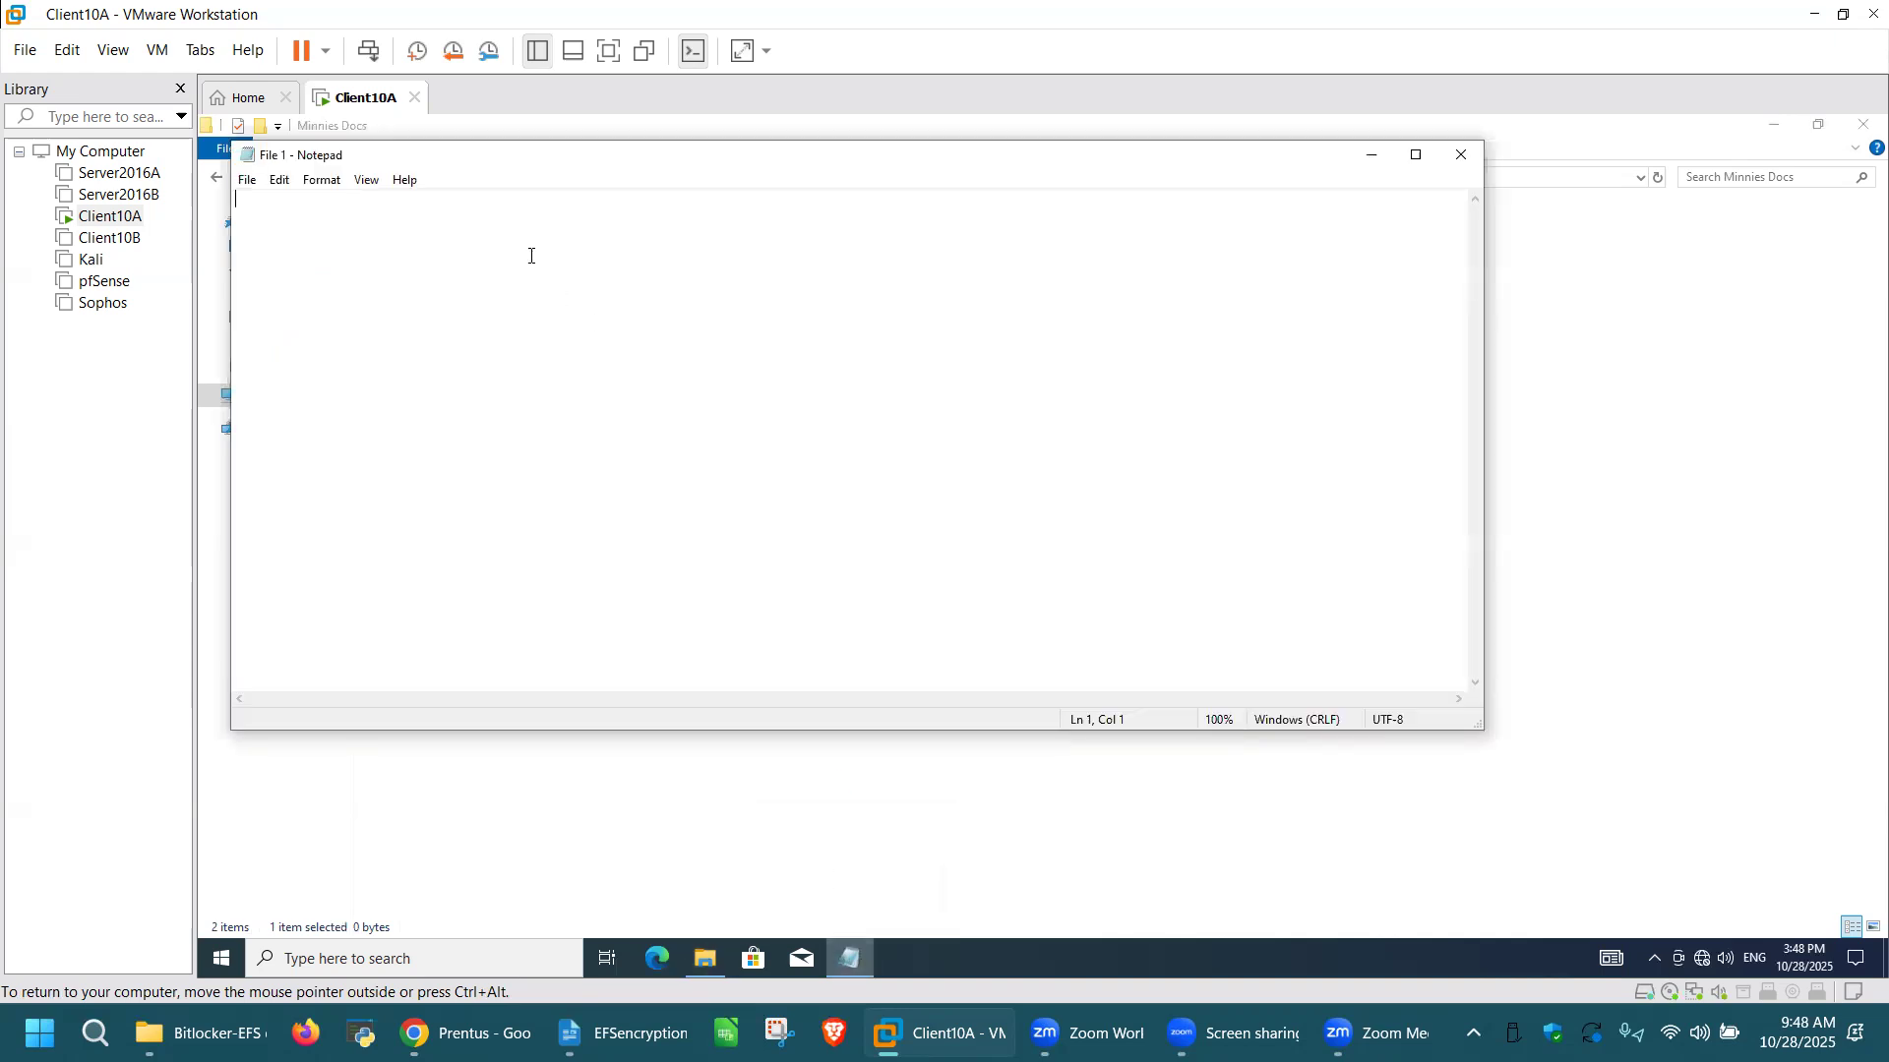
{"action": "type", "text": "This is my file 1 and I will"}
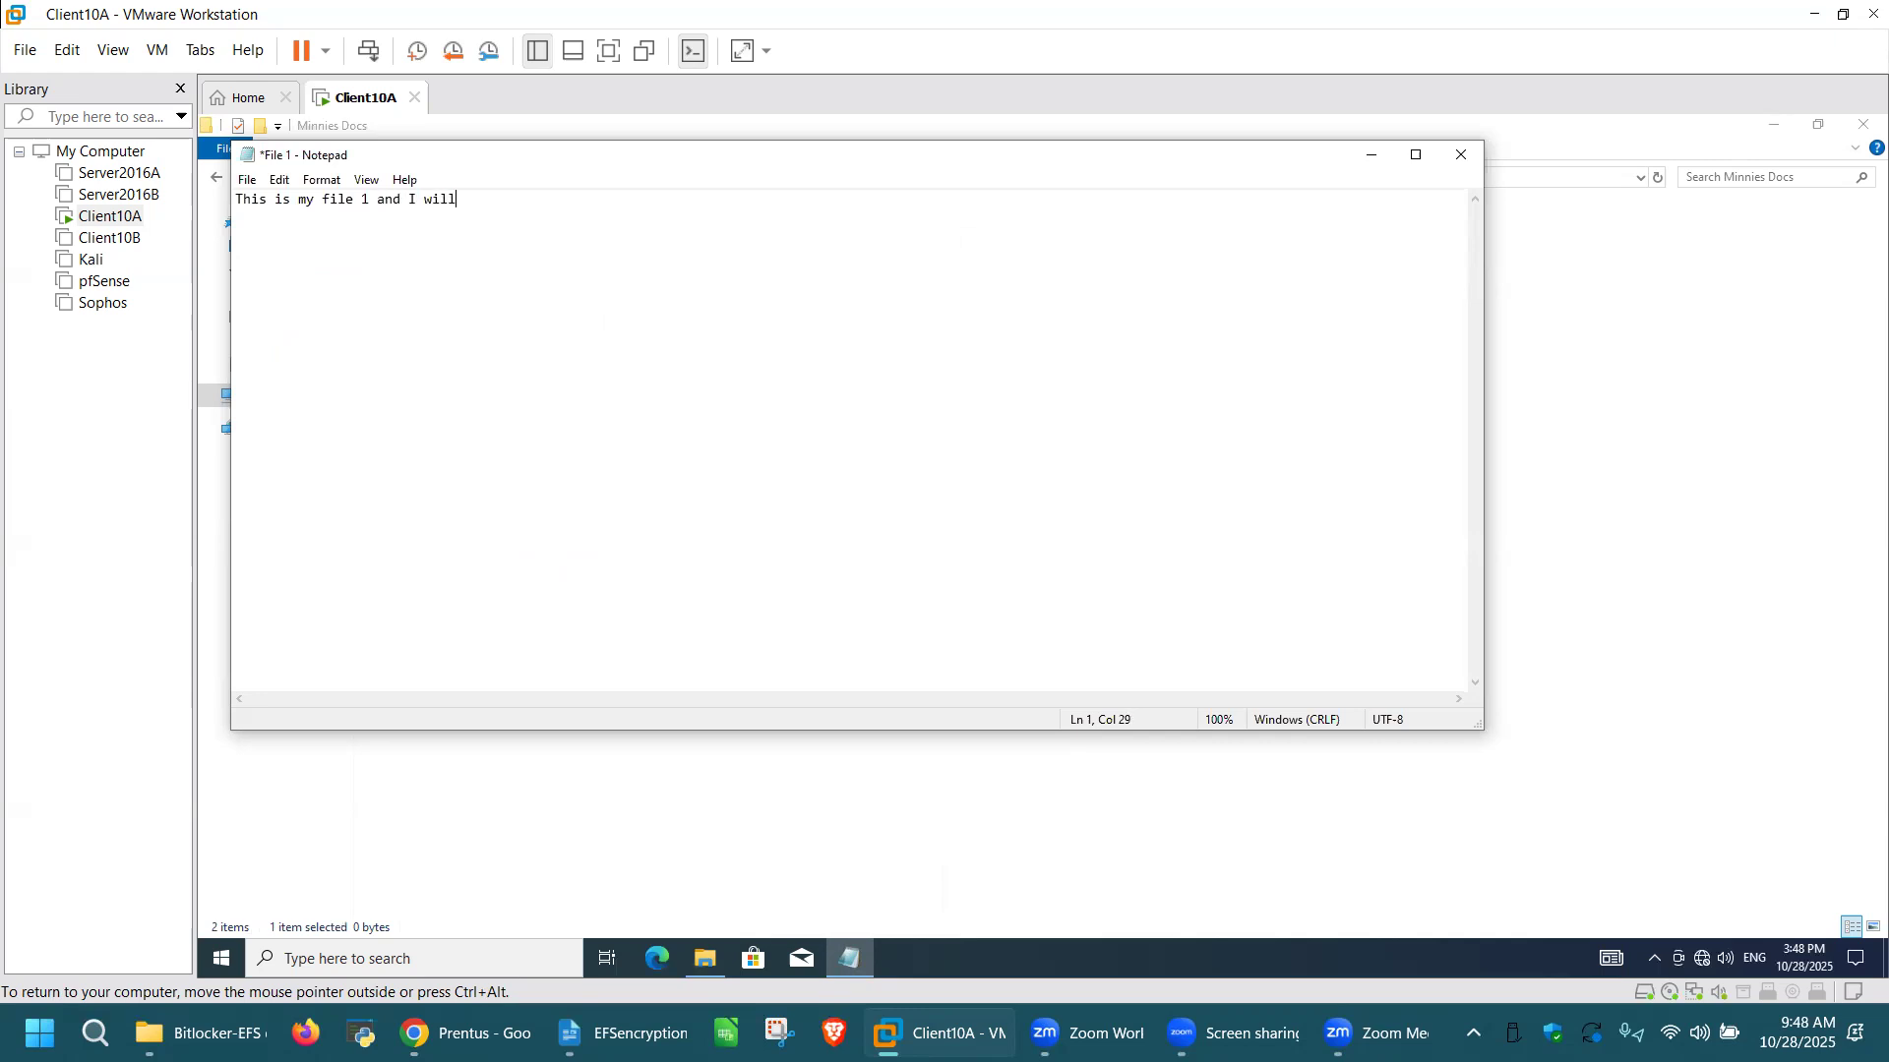
{"action": "type", "text": " store all my files in this folder"}
{"action": "left_click", "coordinate": [1462, 154]}
{"action": "left_click", "coordinate": [992, 544]}
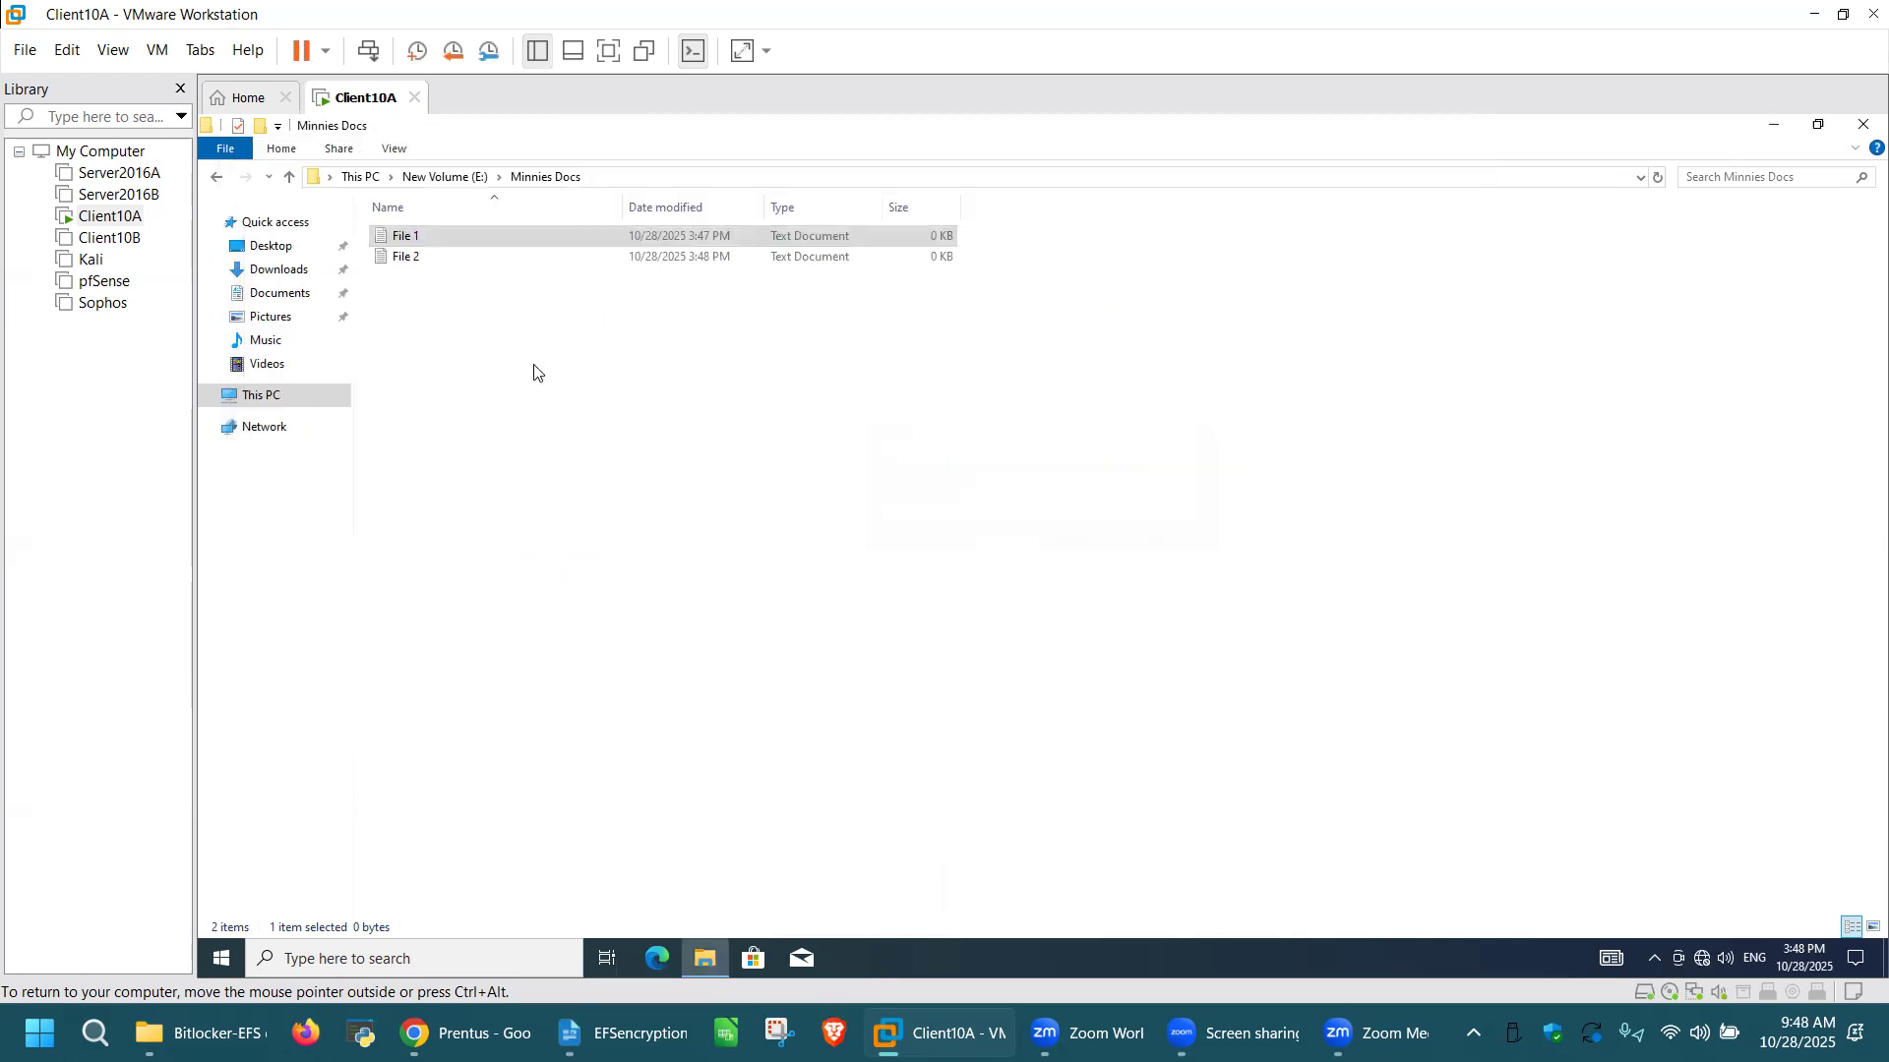
Step: Open File 2 and write "This is my secure file and no one can open this because I am smart and encrypted this file......"
{"action": "double_click", "coordinate": [437, 259]}
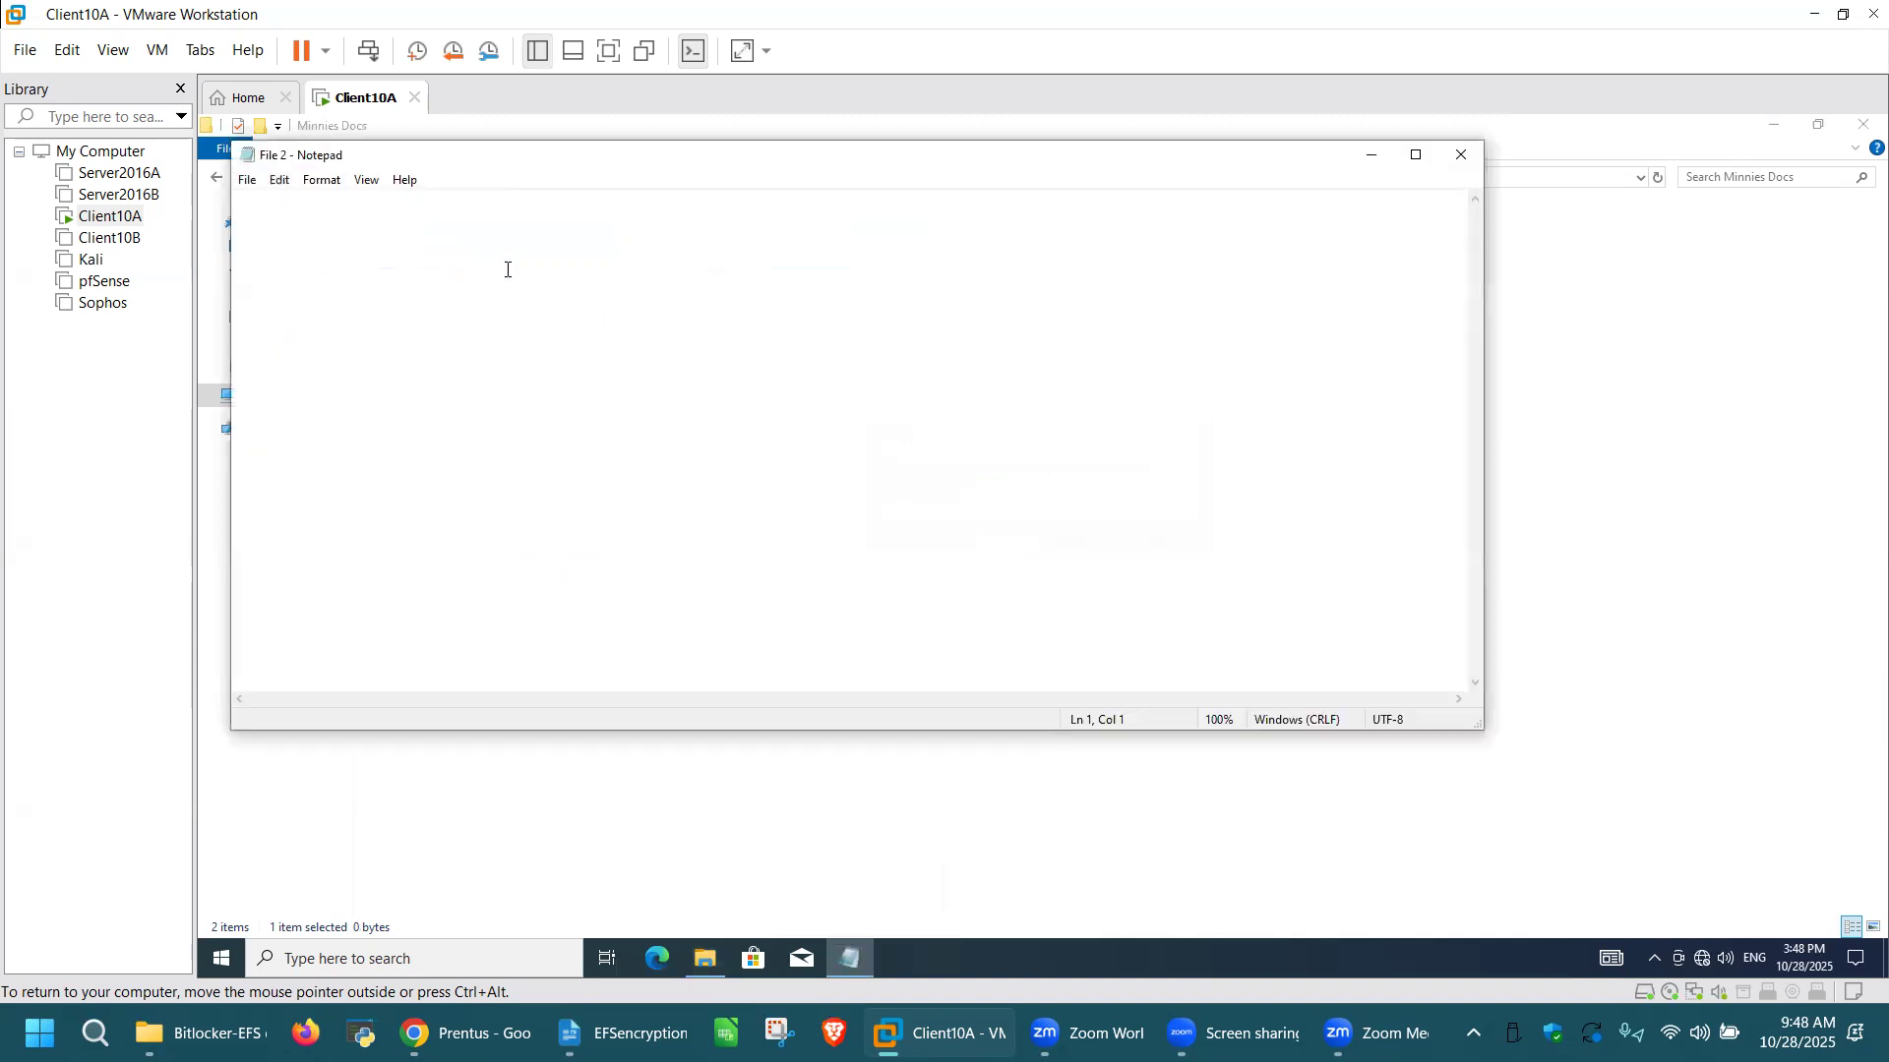
{"action": "type", "text": "Th"}
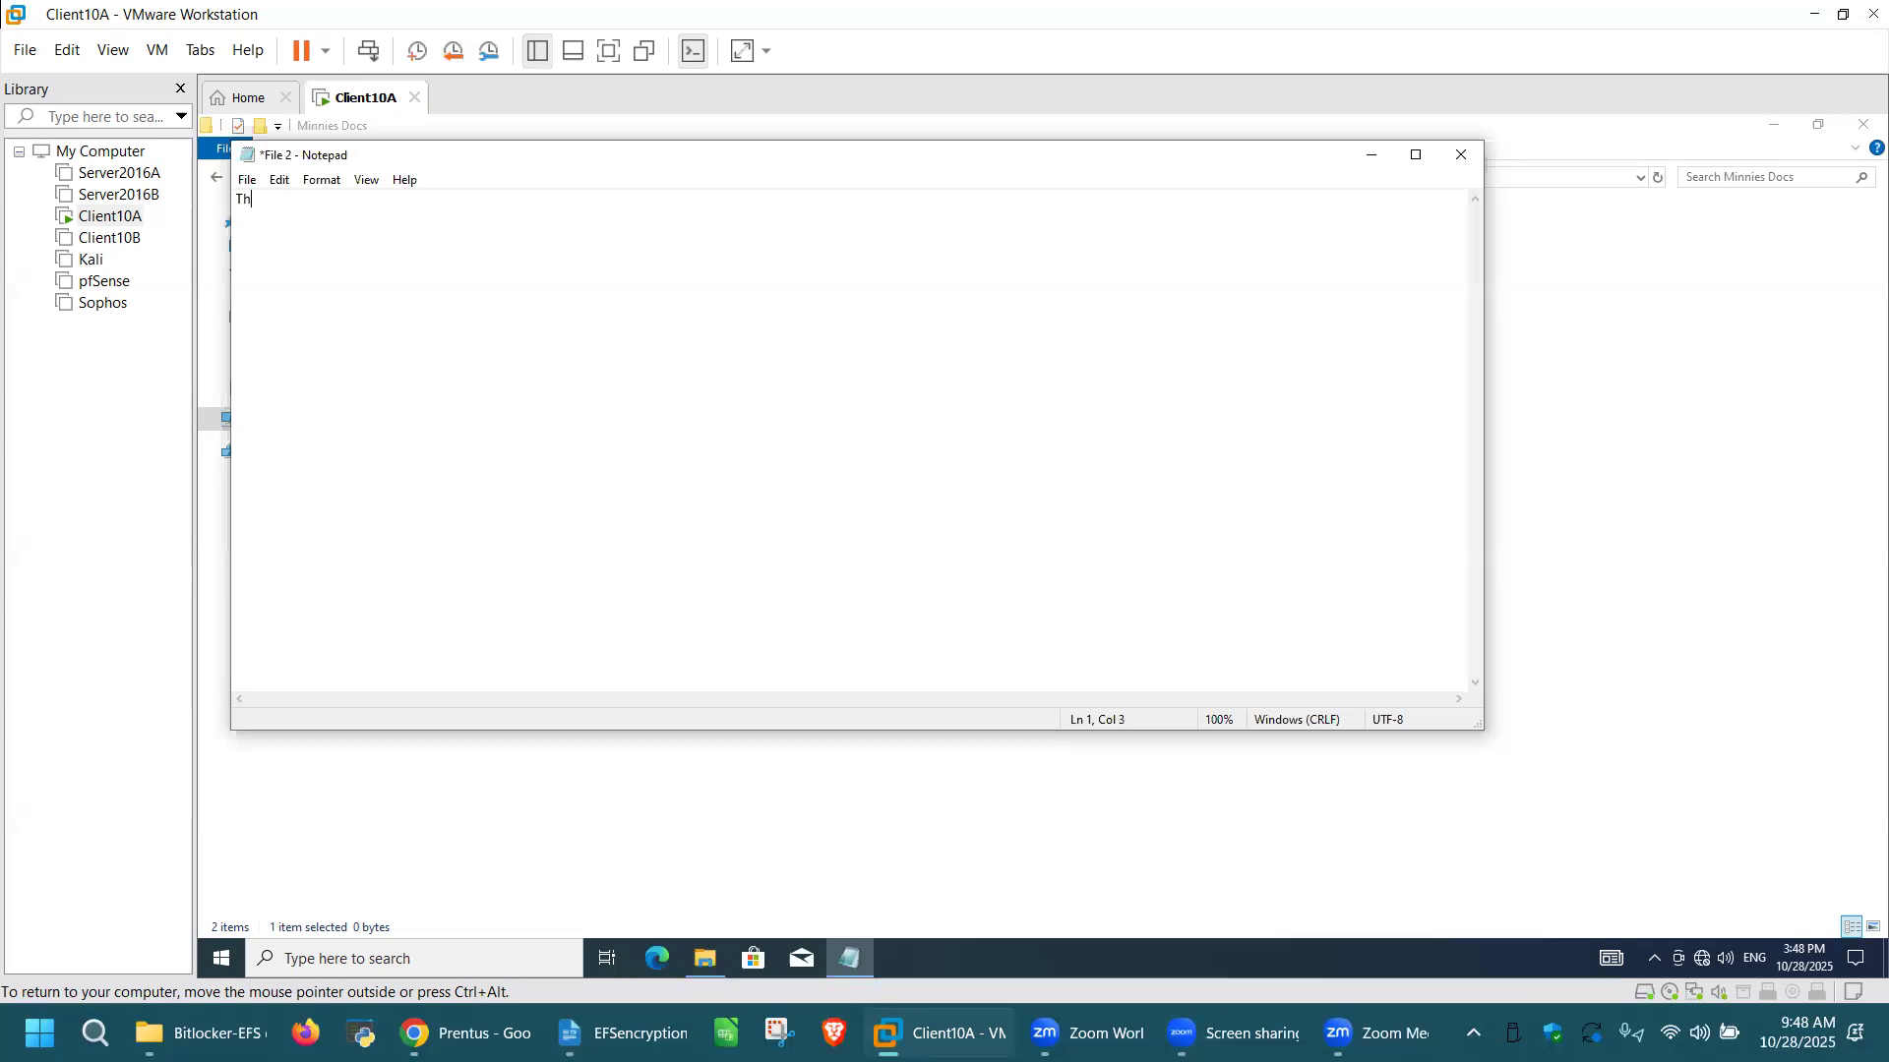
{"action": "type", "text": "is is my secure file and no one can open this becasu"}
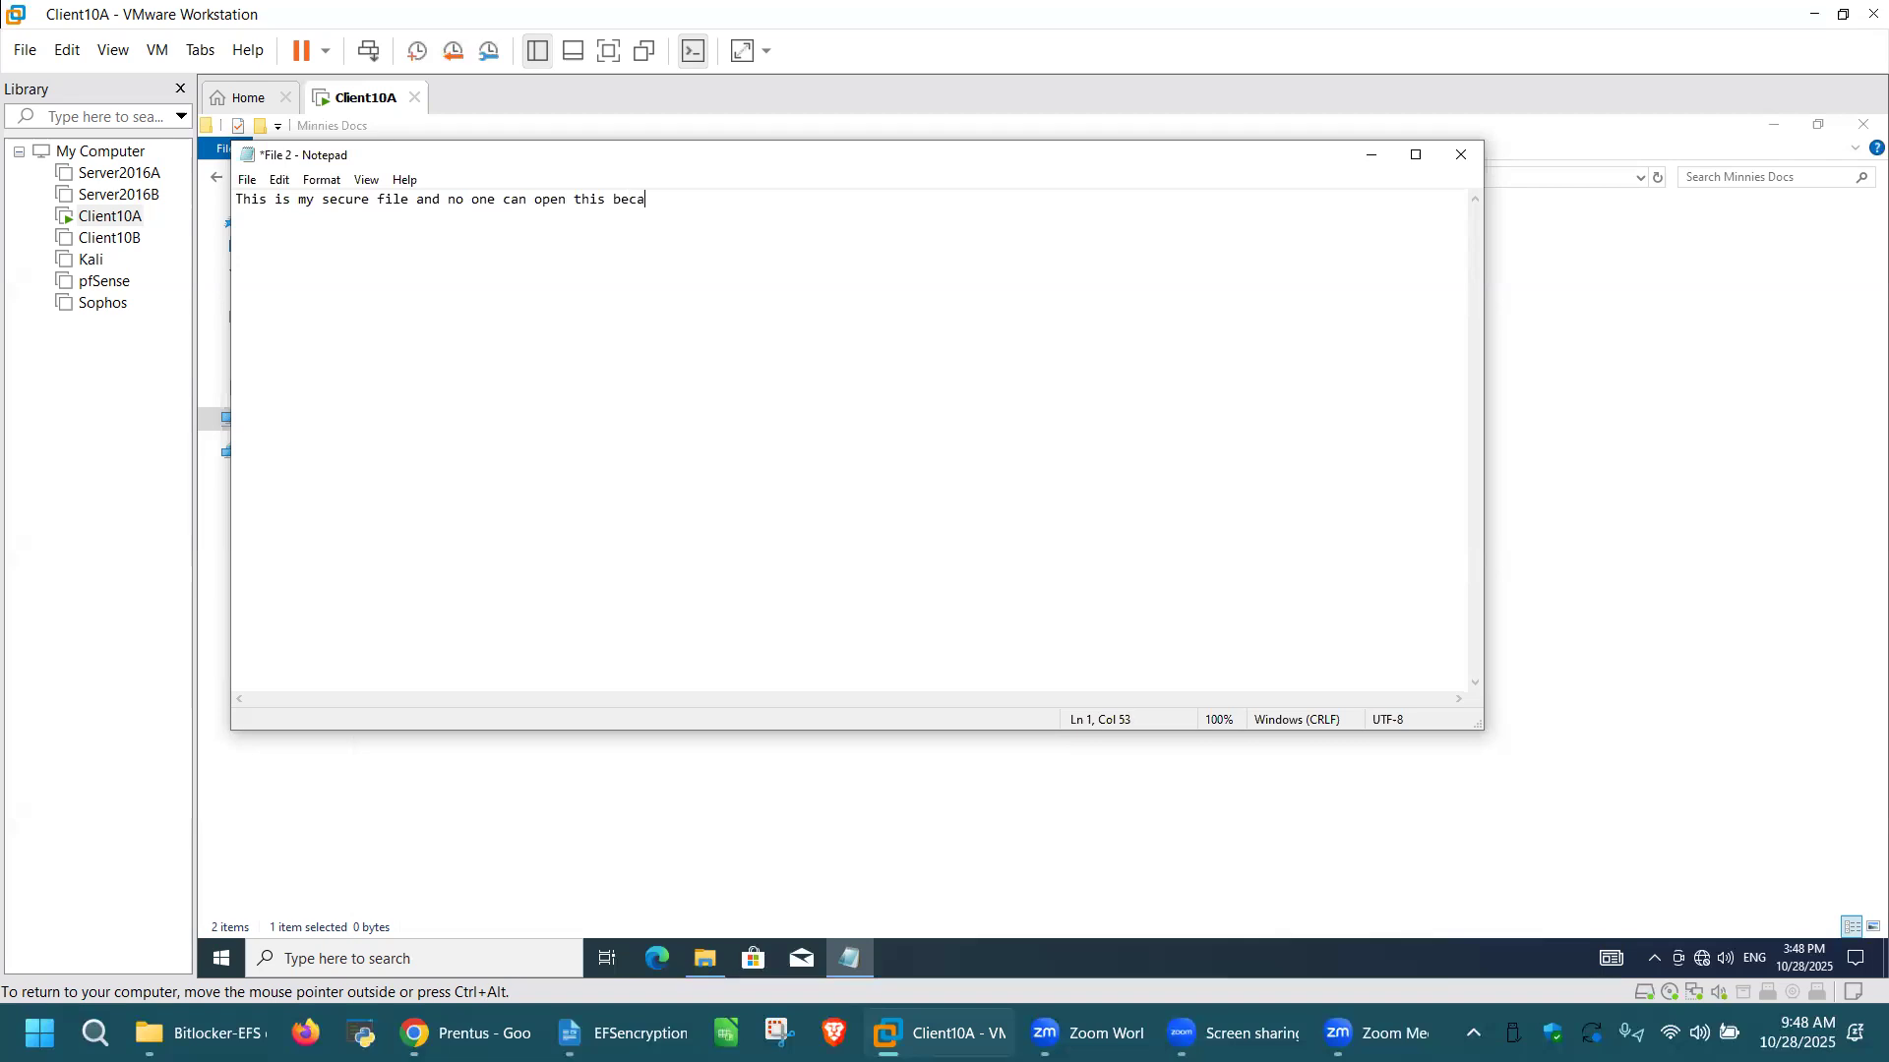
{"action": "key", "text": "BackSpace"}
{"action": "key", "text": "BackSpace"}
{"action": "type", "text": "use I am smart and encrypted this file"}
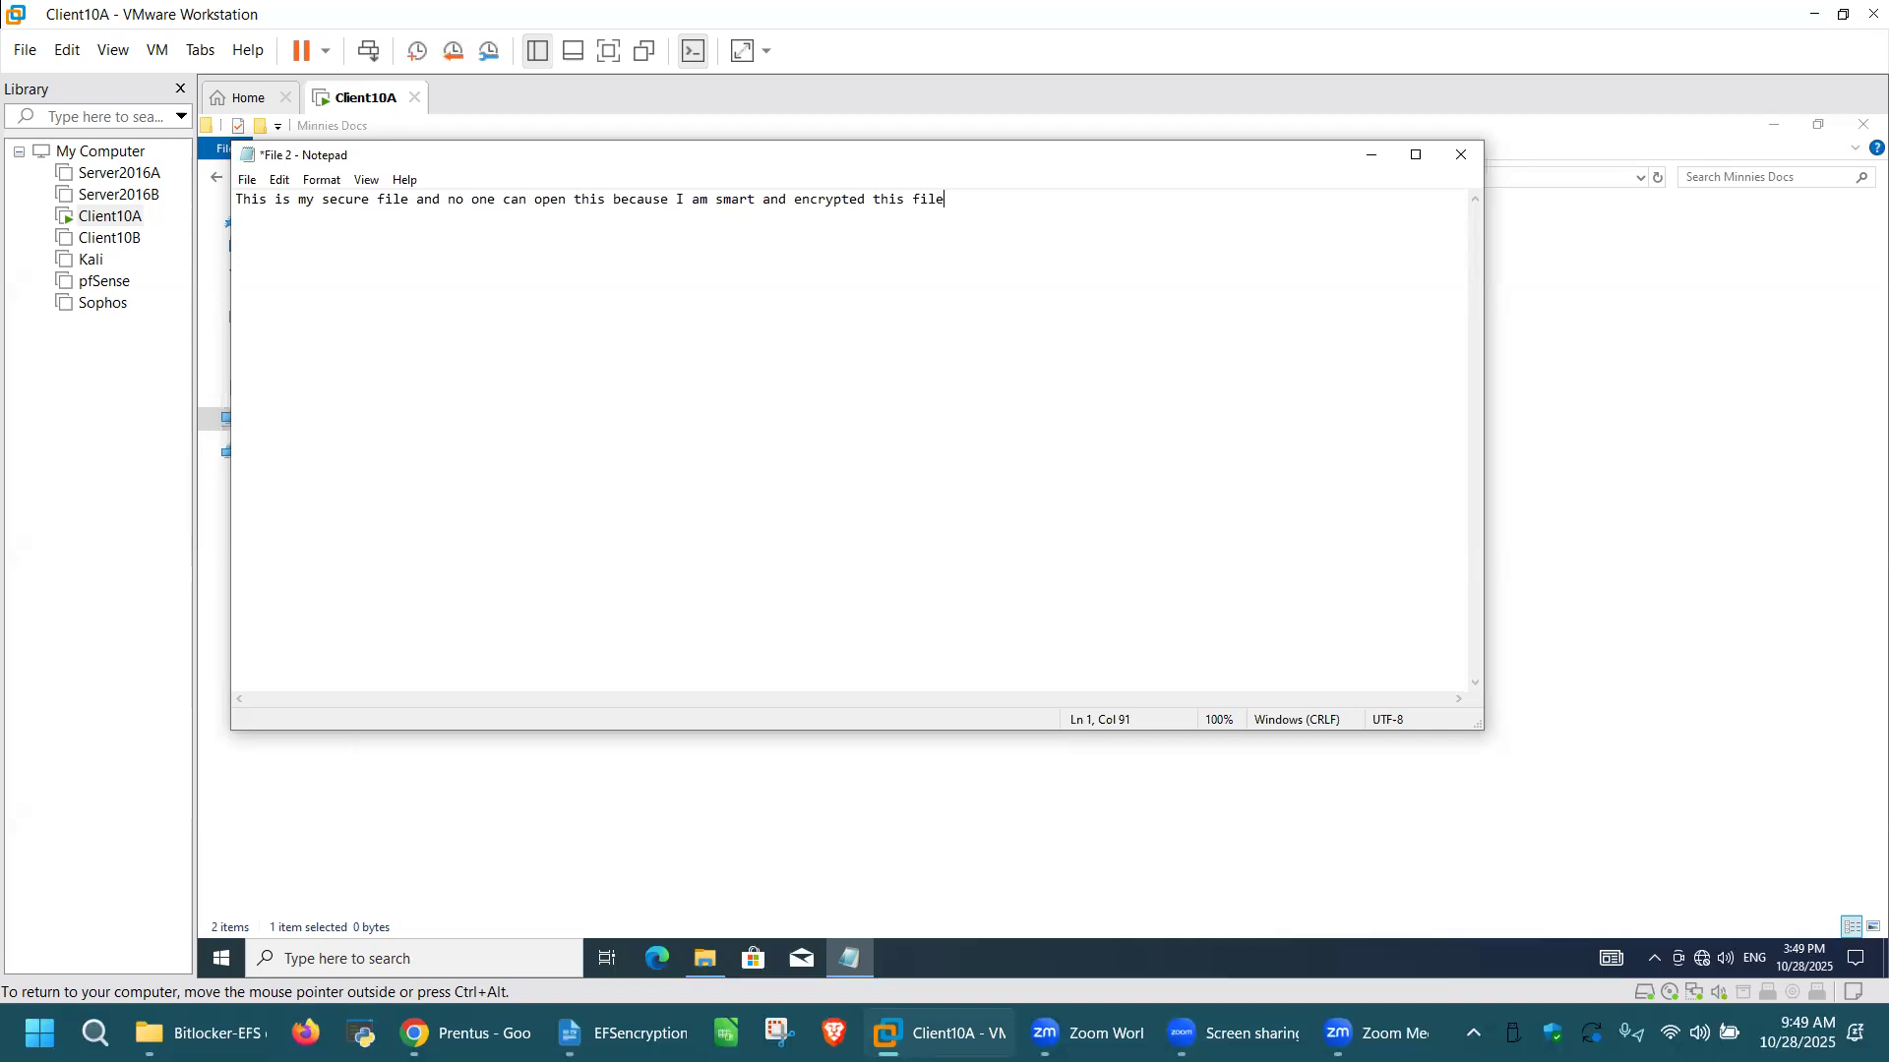
{"action": "type", "text": "...... "}
{"action": "type", "text": "Just like"}
{"action": "type", "text": " Mickey did...   "}
{"action": "type", "text": "HAHAHAHAHAHAHAHAH"}
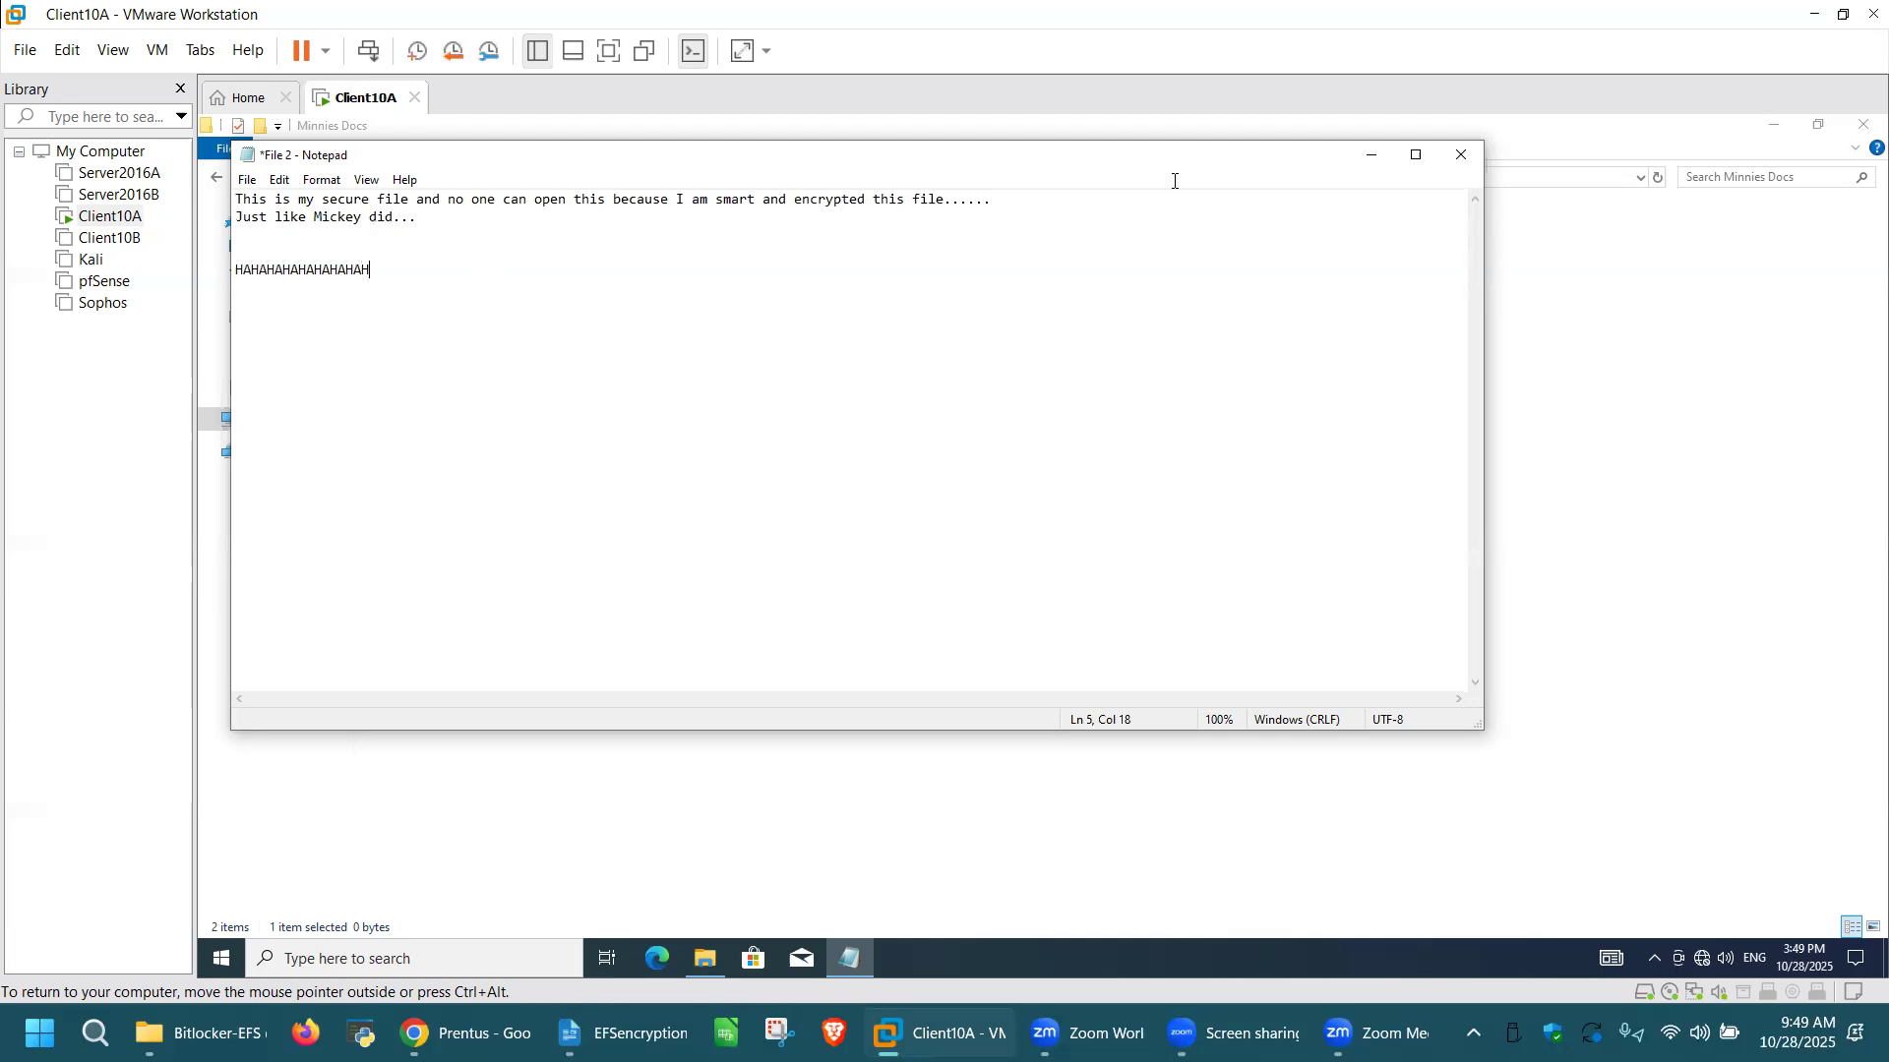
Step: Add the lines "Just like Mickey did..." and, further down, "HAHAHAHAHAHAHAHAH" to File 2, and close it with the changes saved
{"action": "left_click", "coordinate": [1465, 156]}
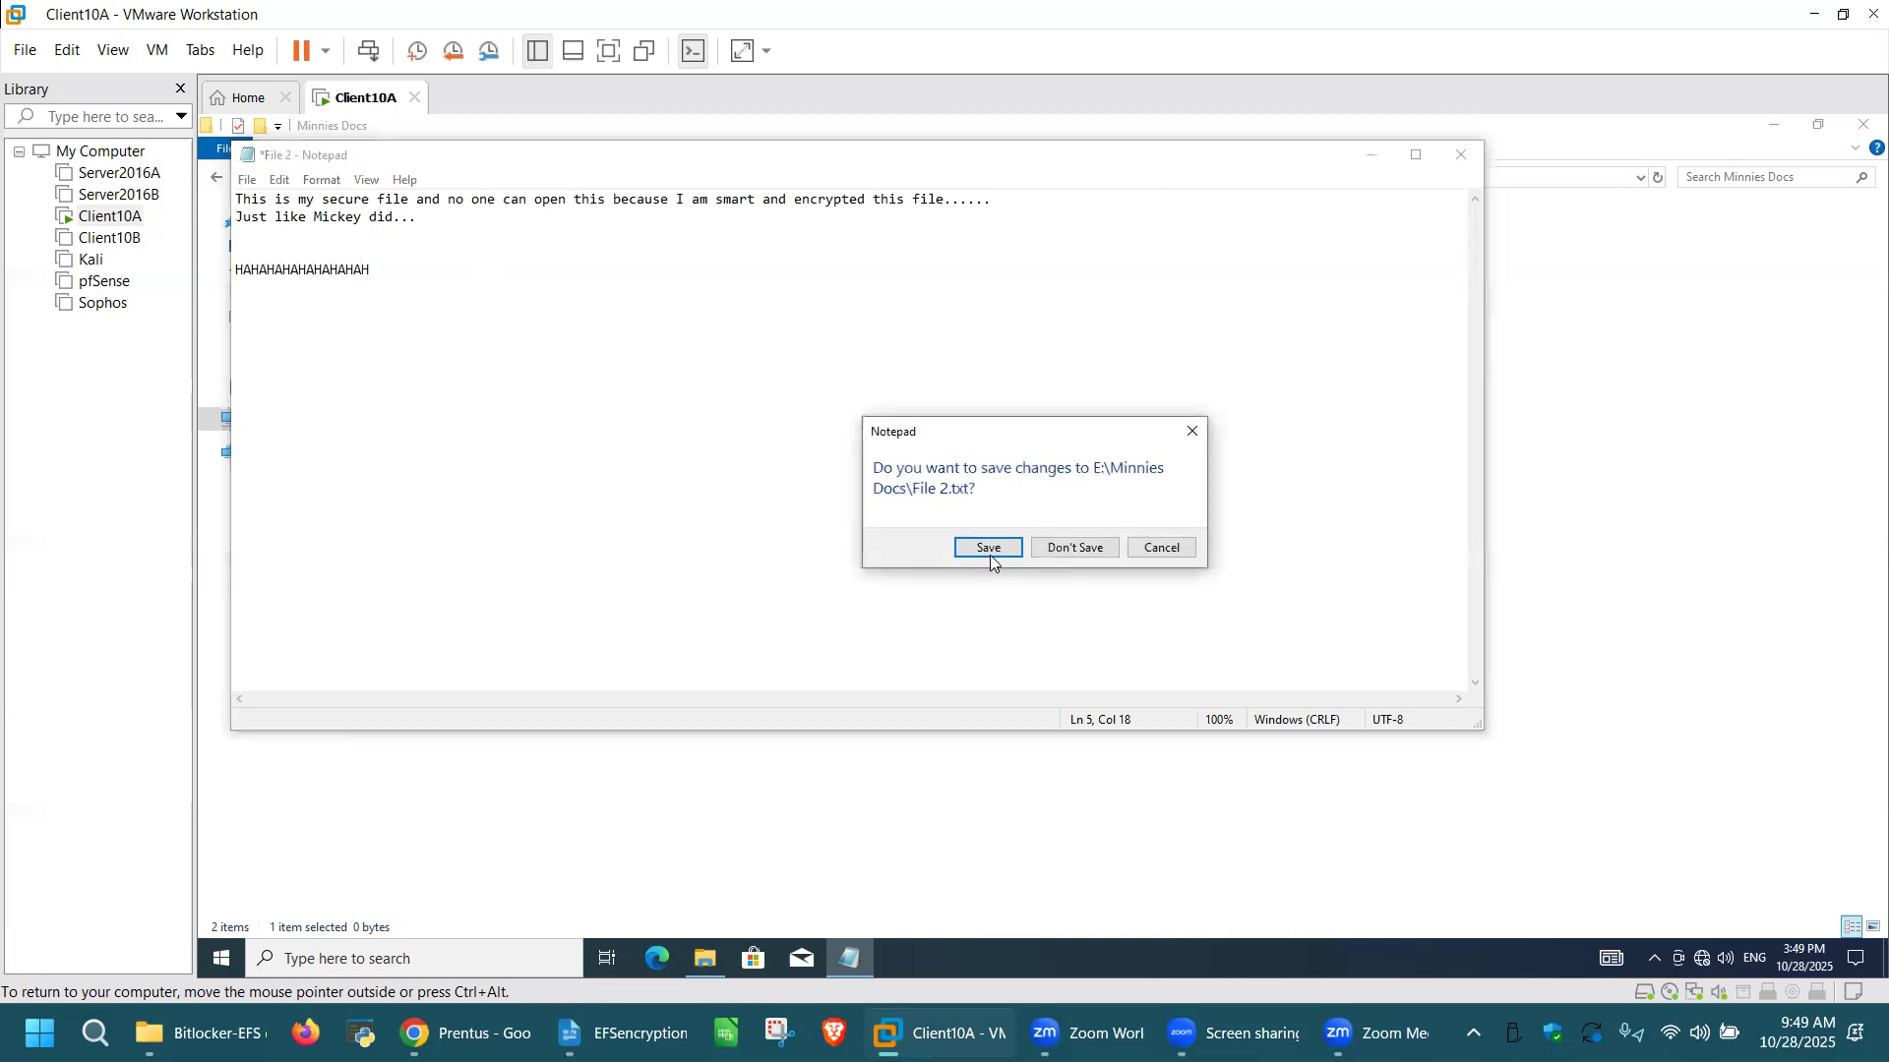
{"action": "left_click", "coordinate": [992, 549]}
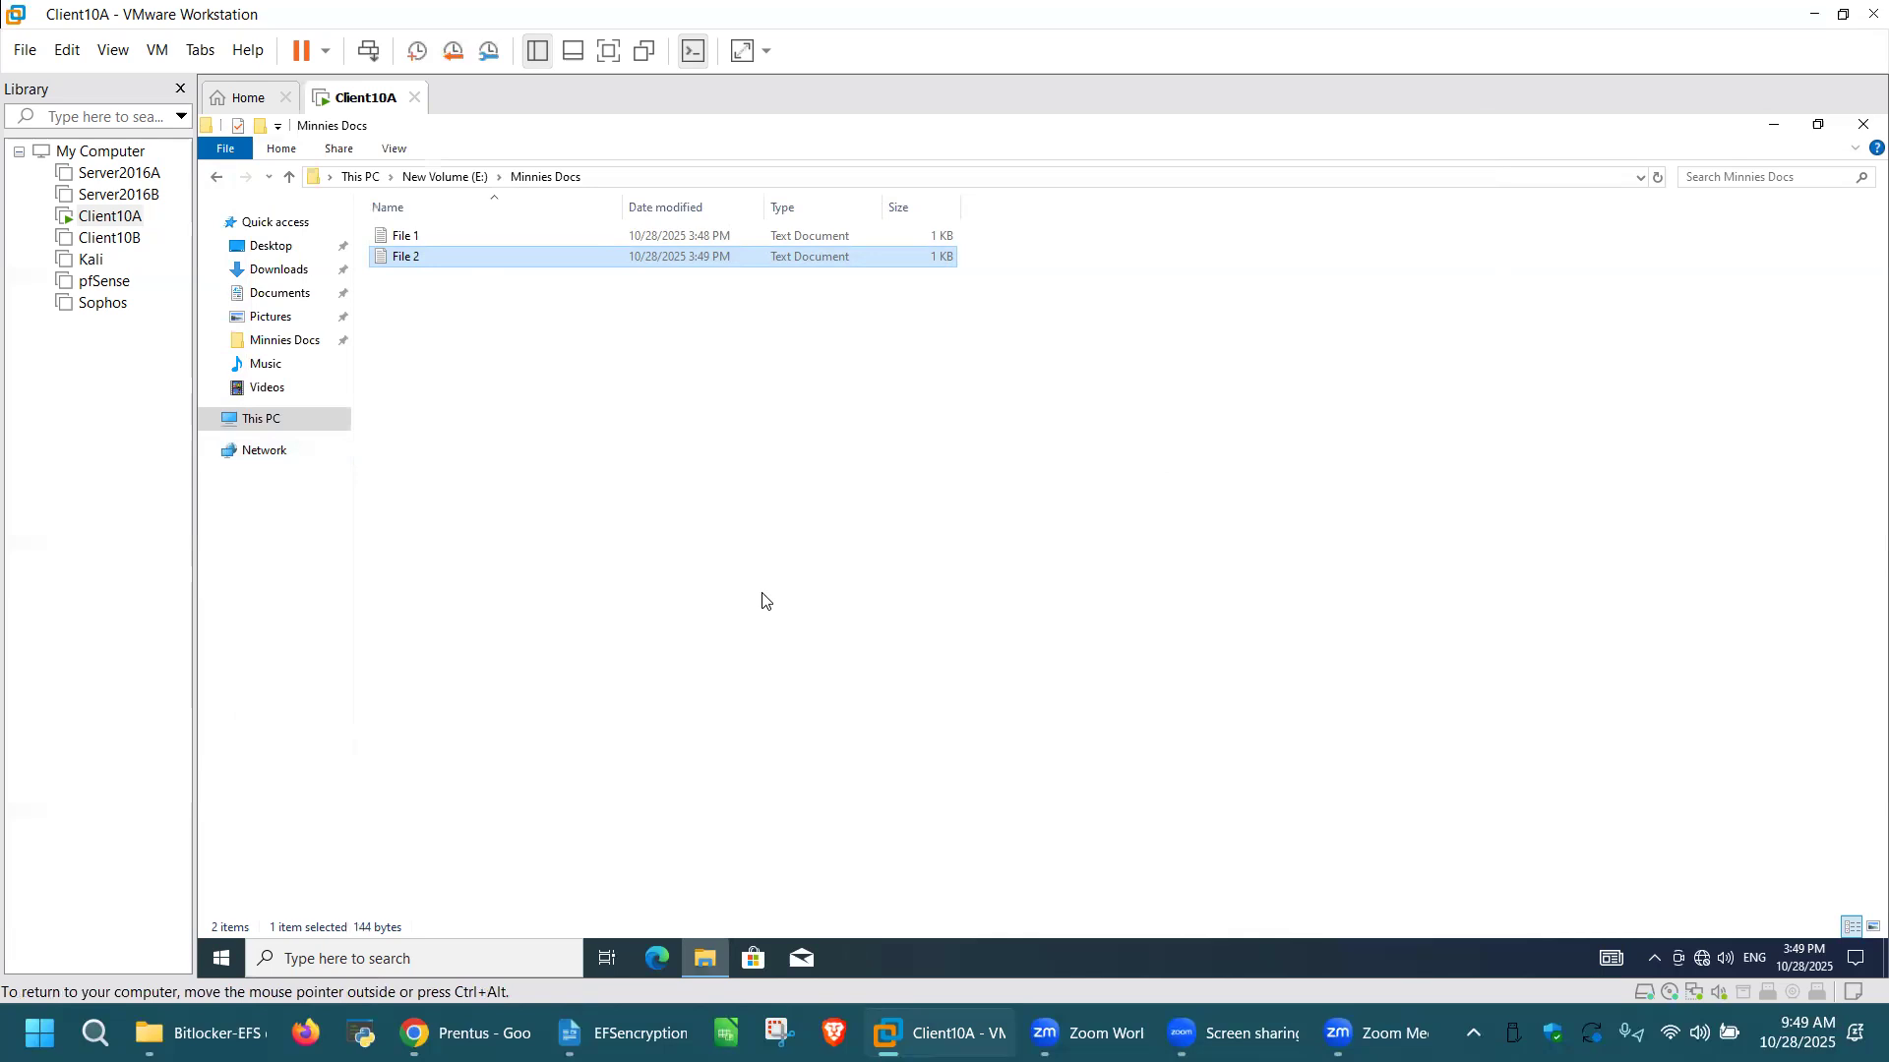
Step: Encrypt the contents of File 2 in the Minnies Docs folder, applying encryption to the file only and not its parent folder
{"action": "right_click", "coordinate": [425, 257]}
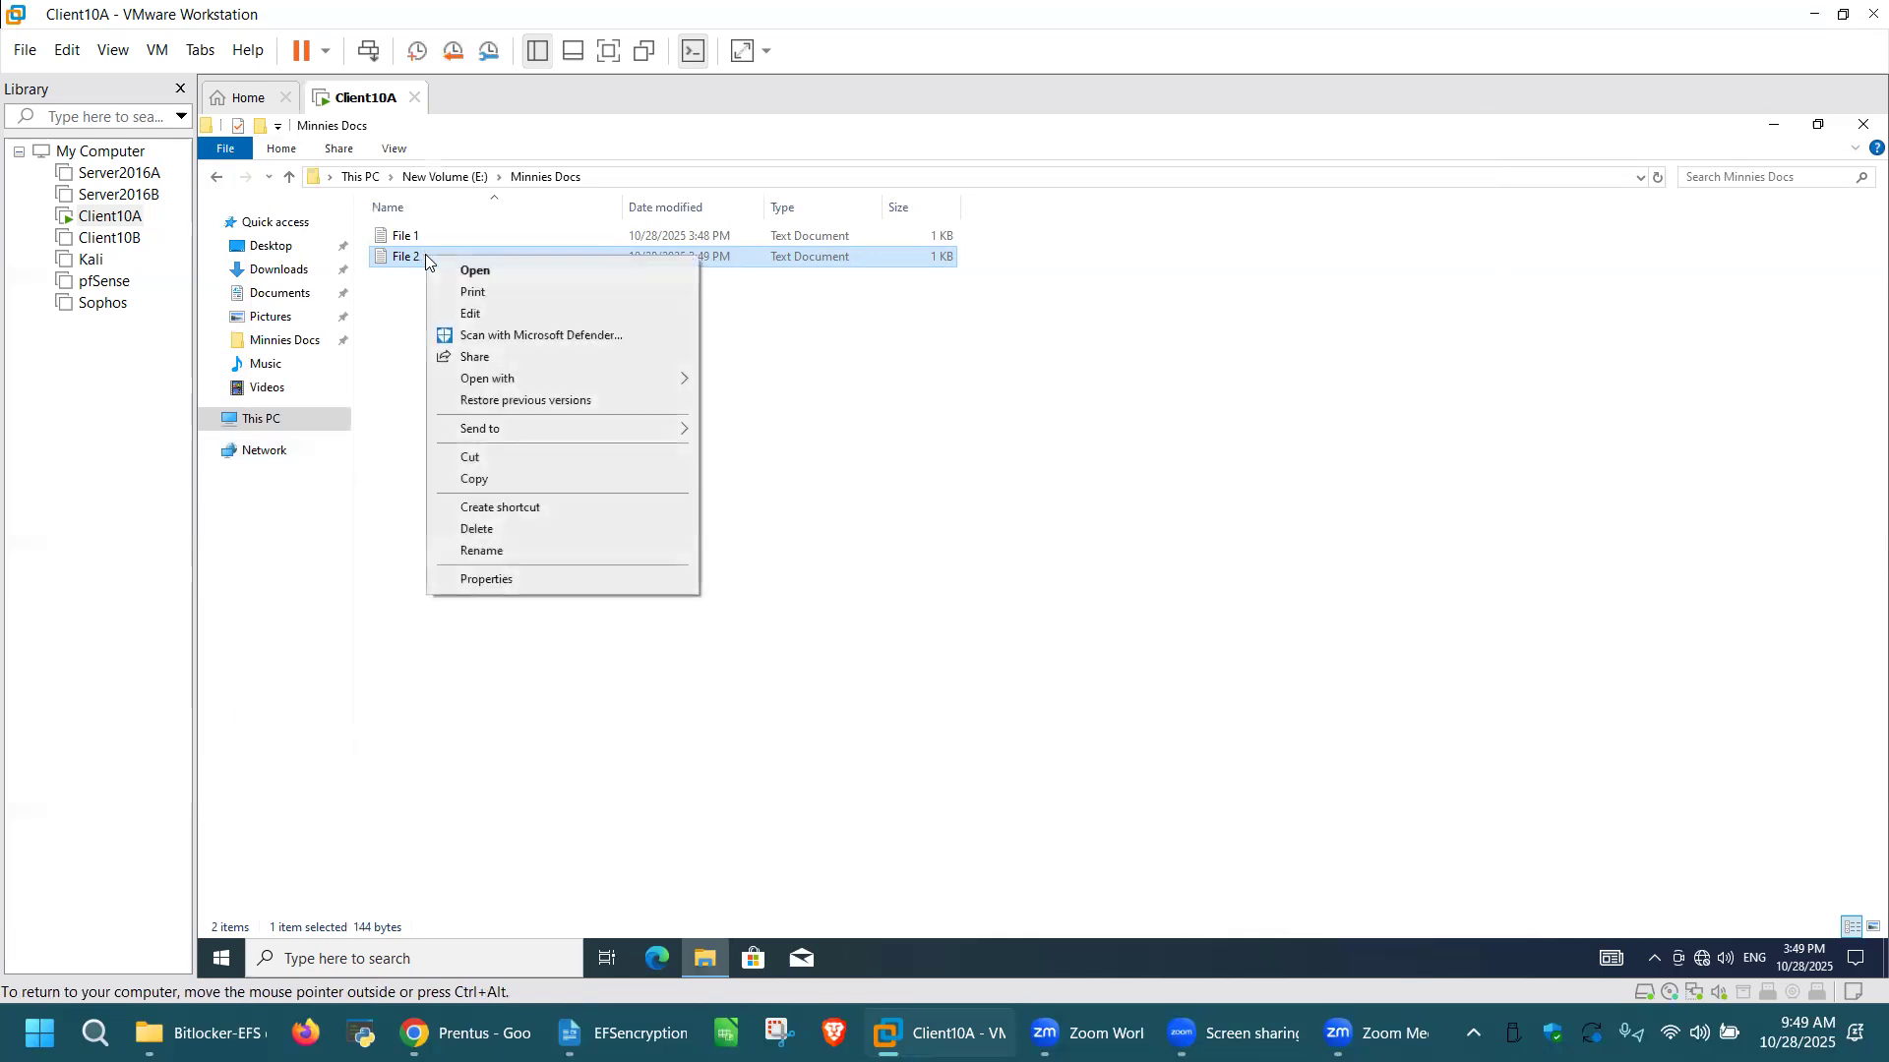
{"action": "left_click", "coordinate": [511, 580]}
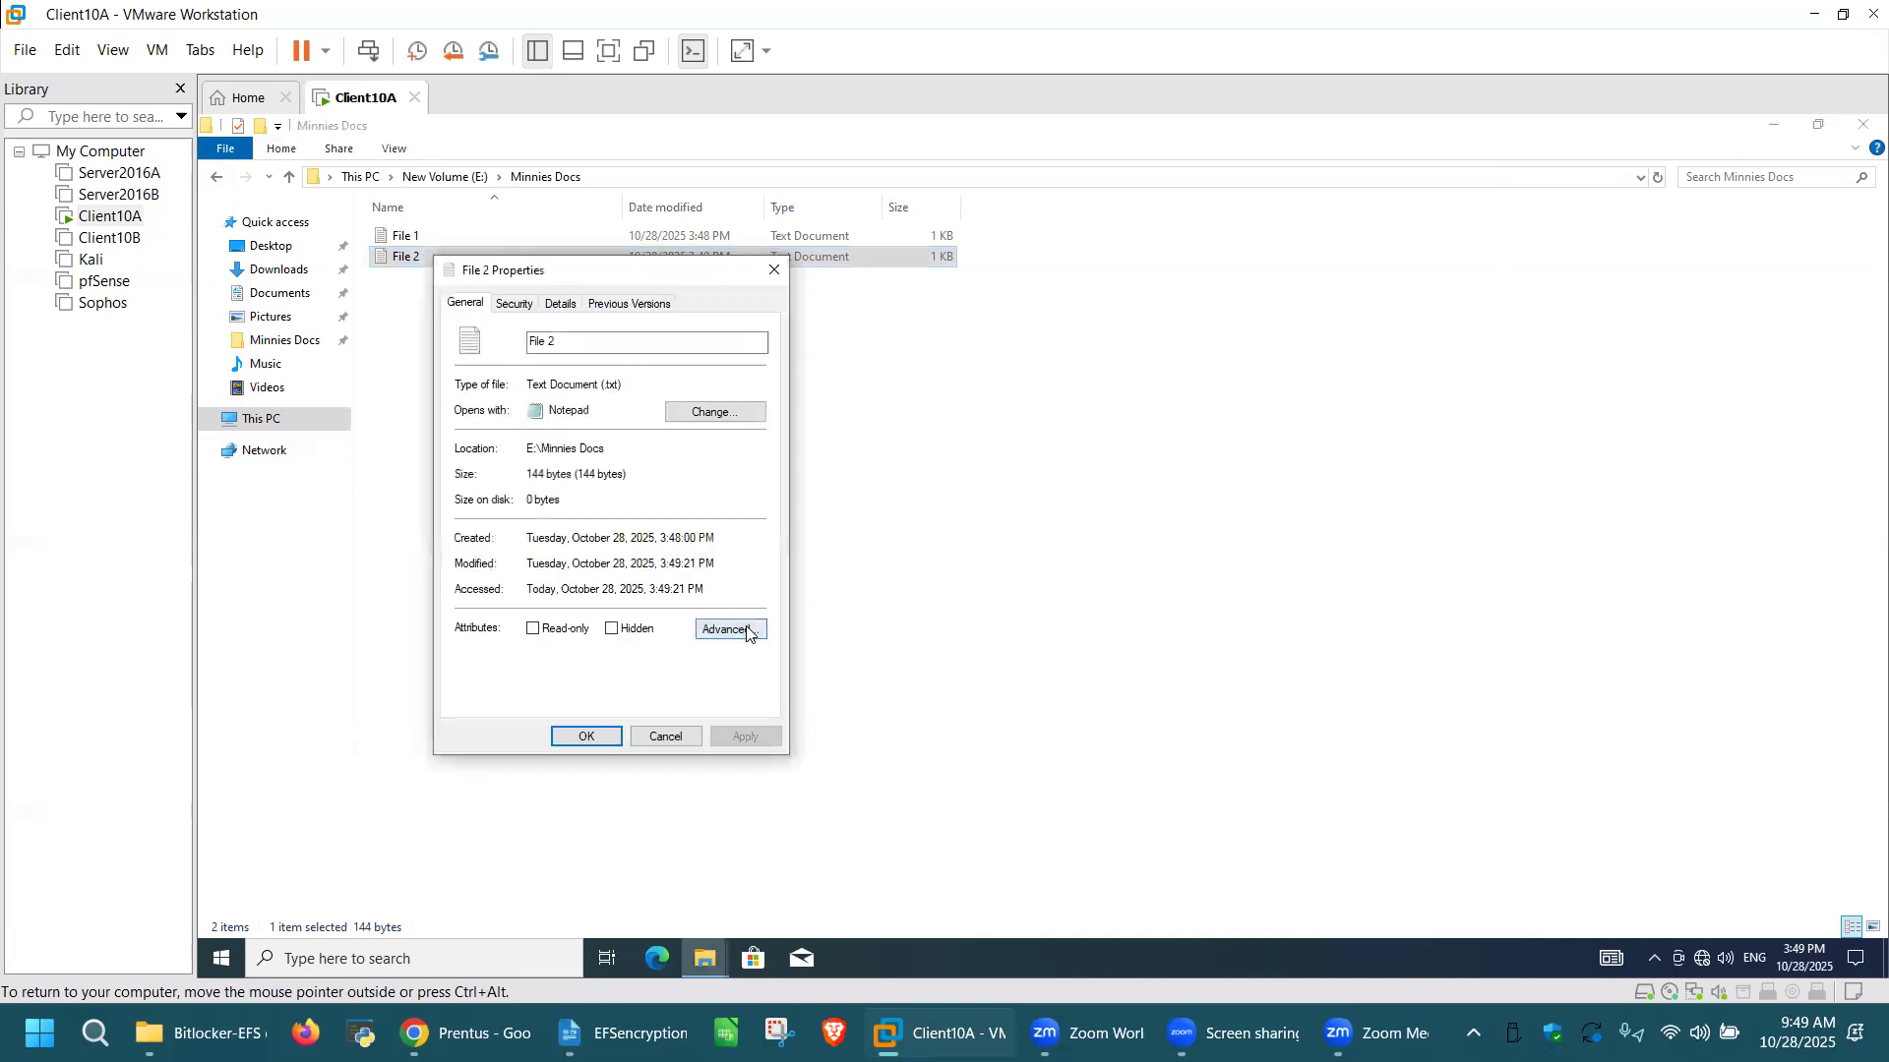
{"action": "left_click", "coordinate": [747, 632]}
{"action": "left_click", "coordinate": [485, 527]}
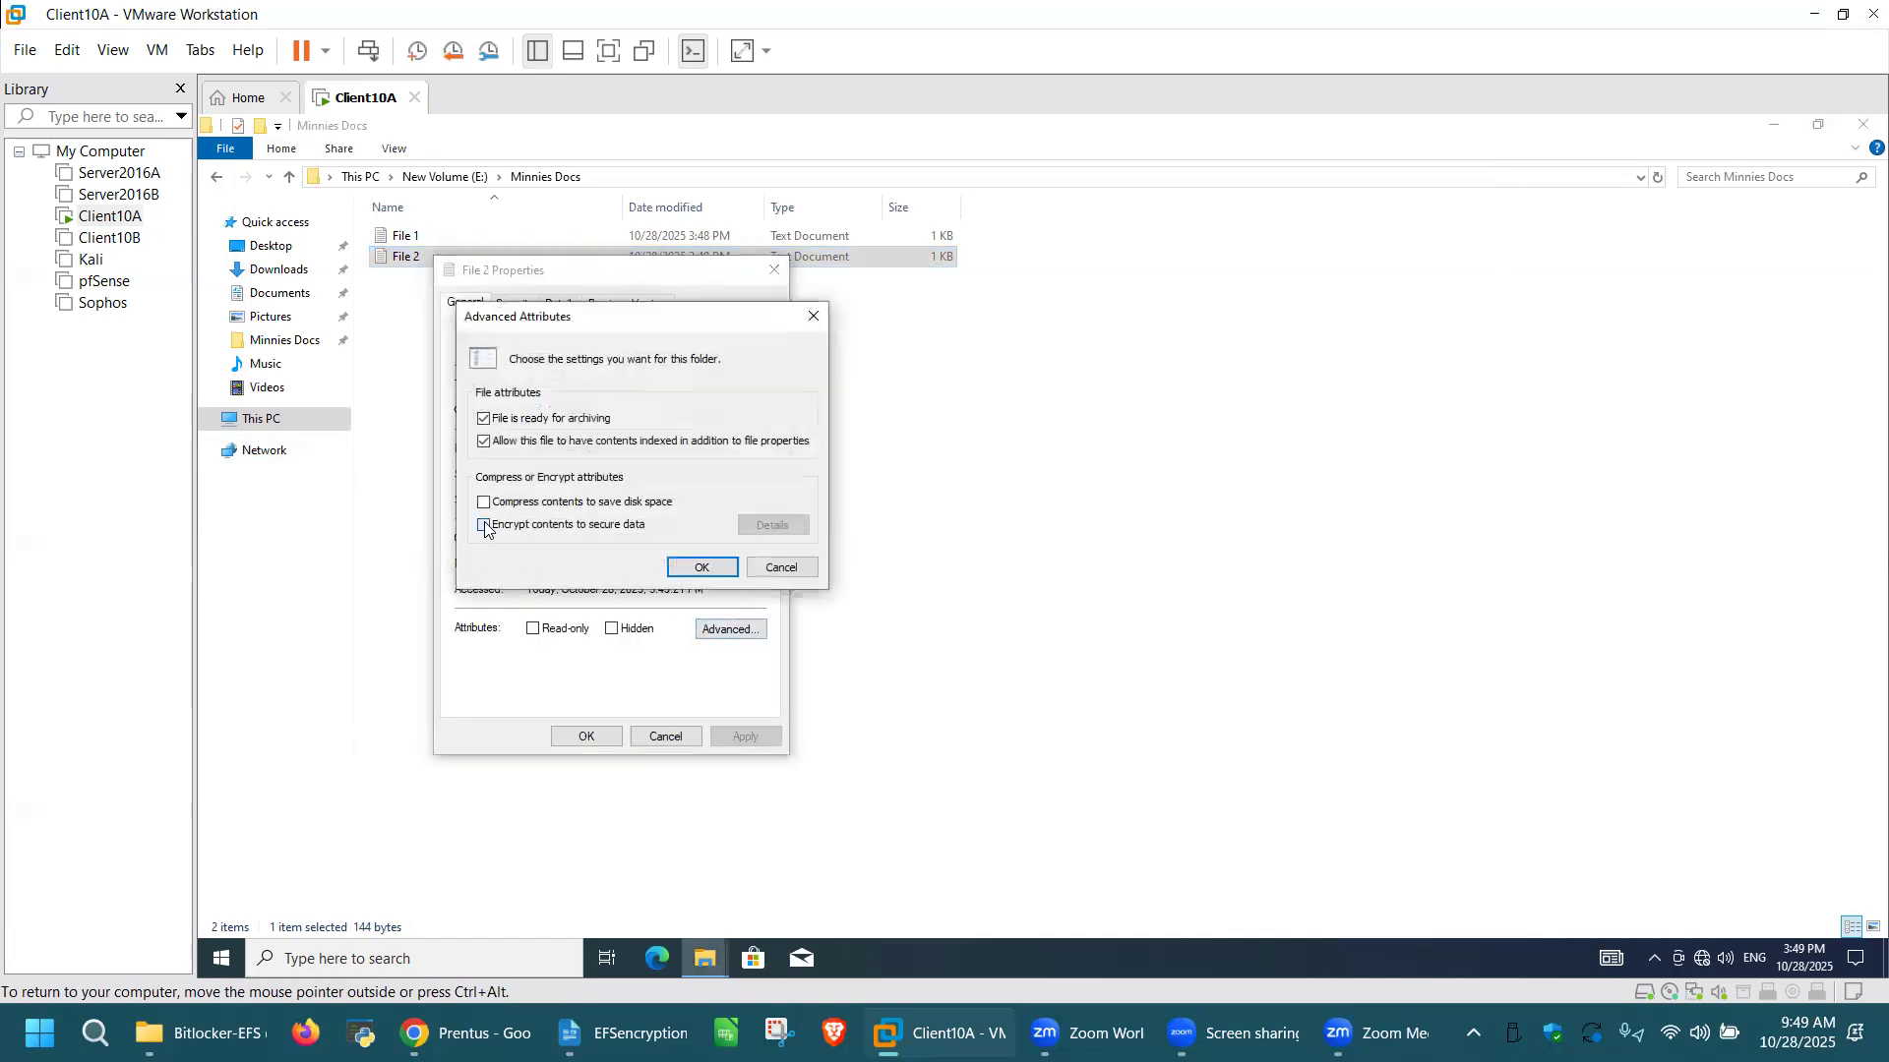
{"action": "left_click", "coordinate": [702, 568]}
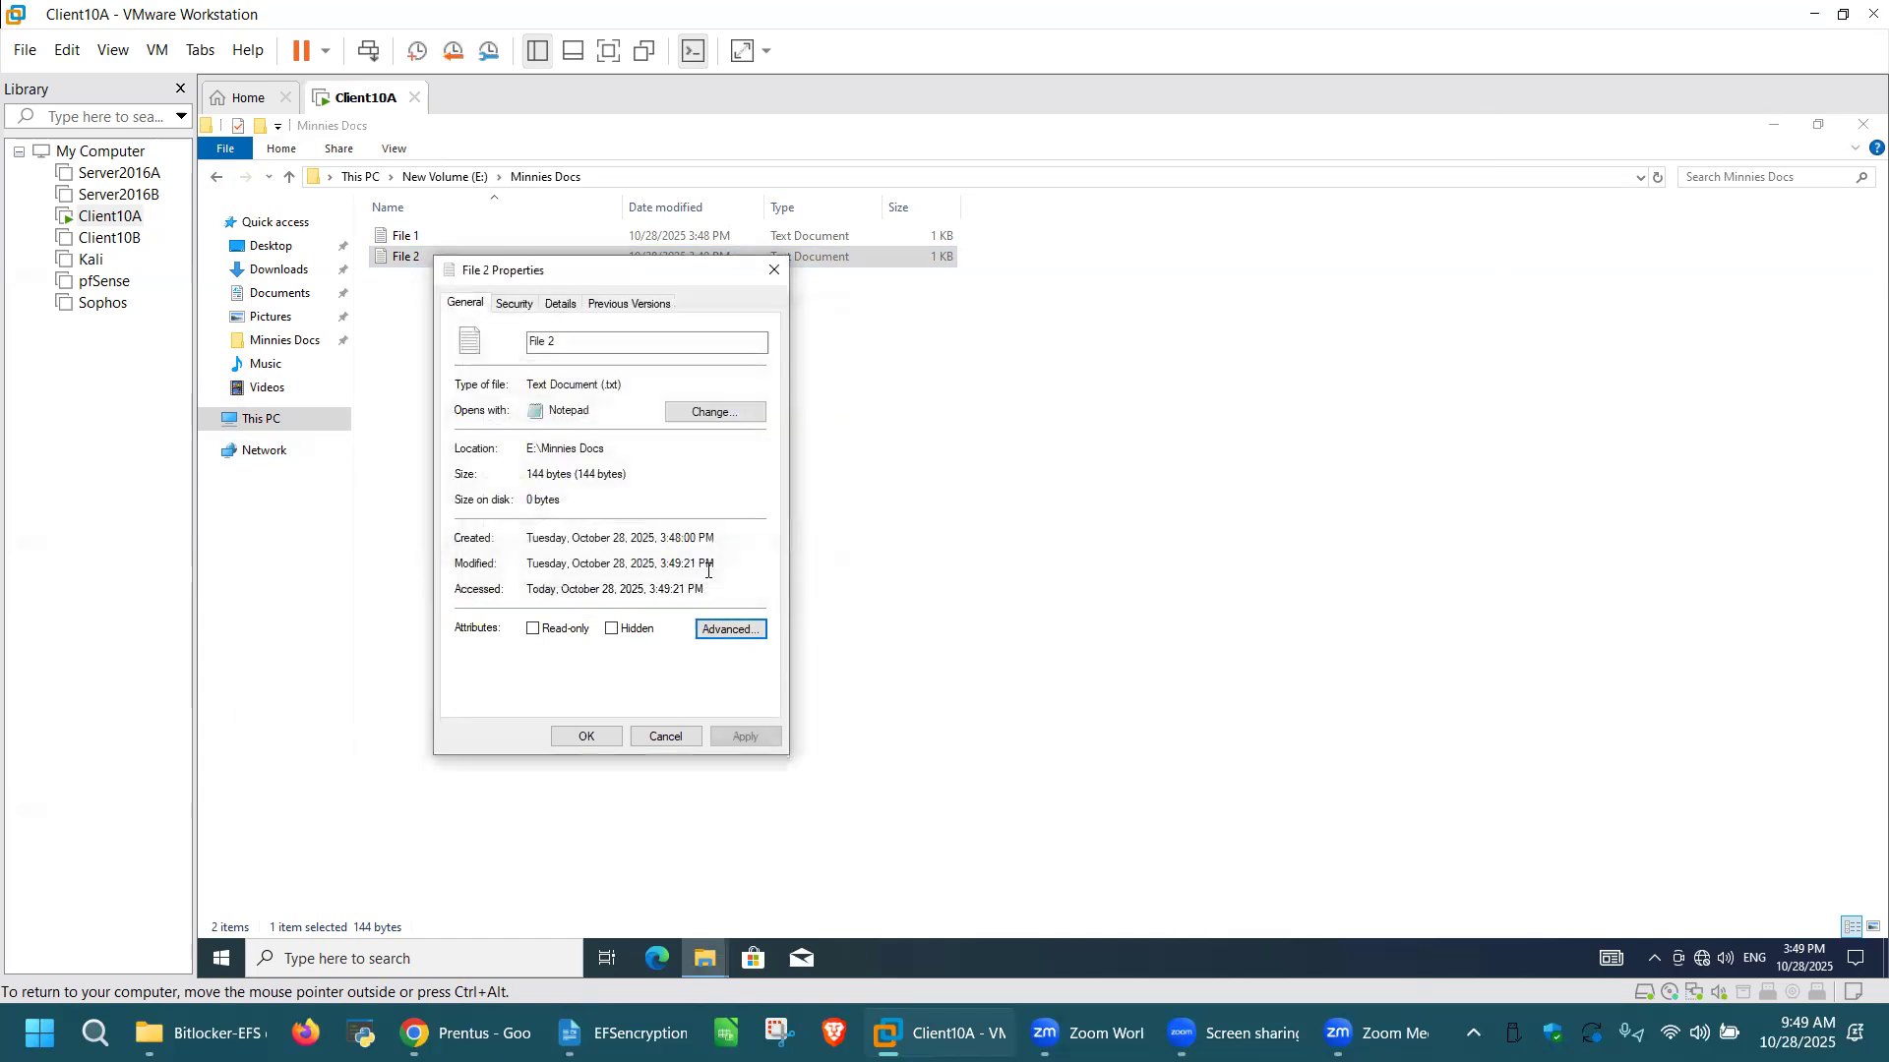
{"action": "left_click", "coordinate": [746, 736]}
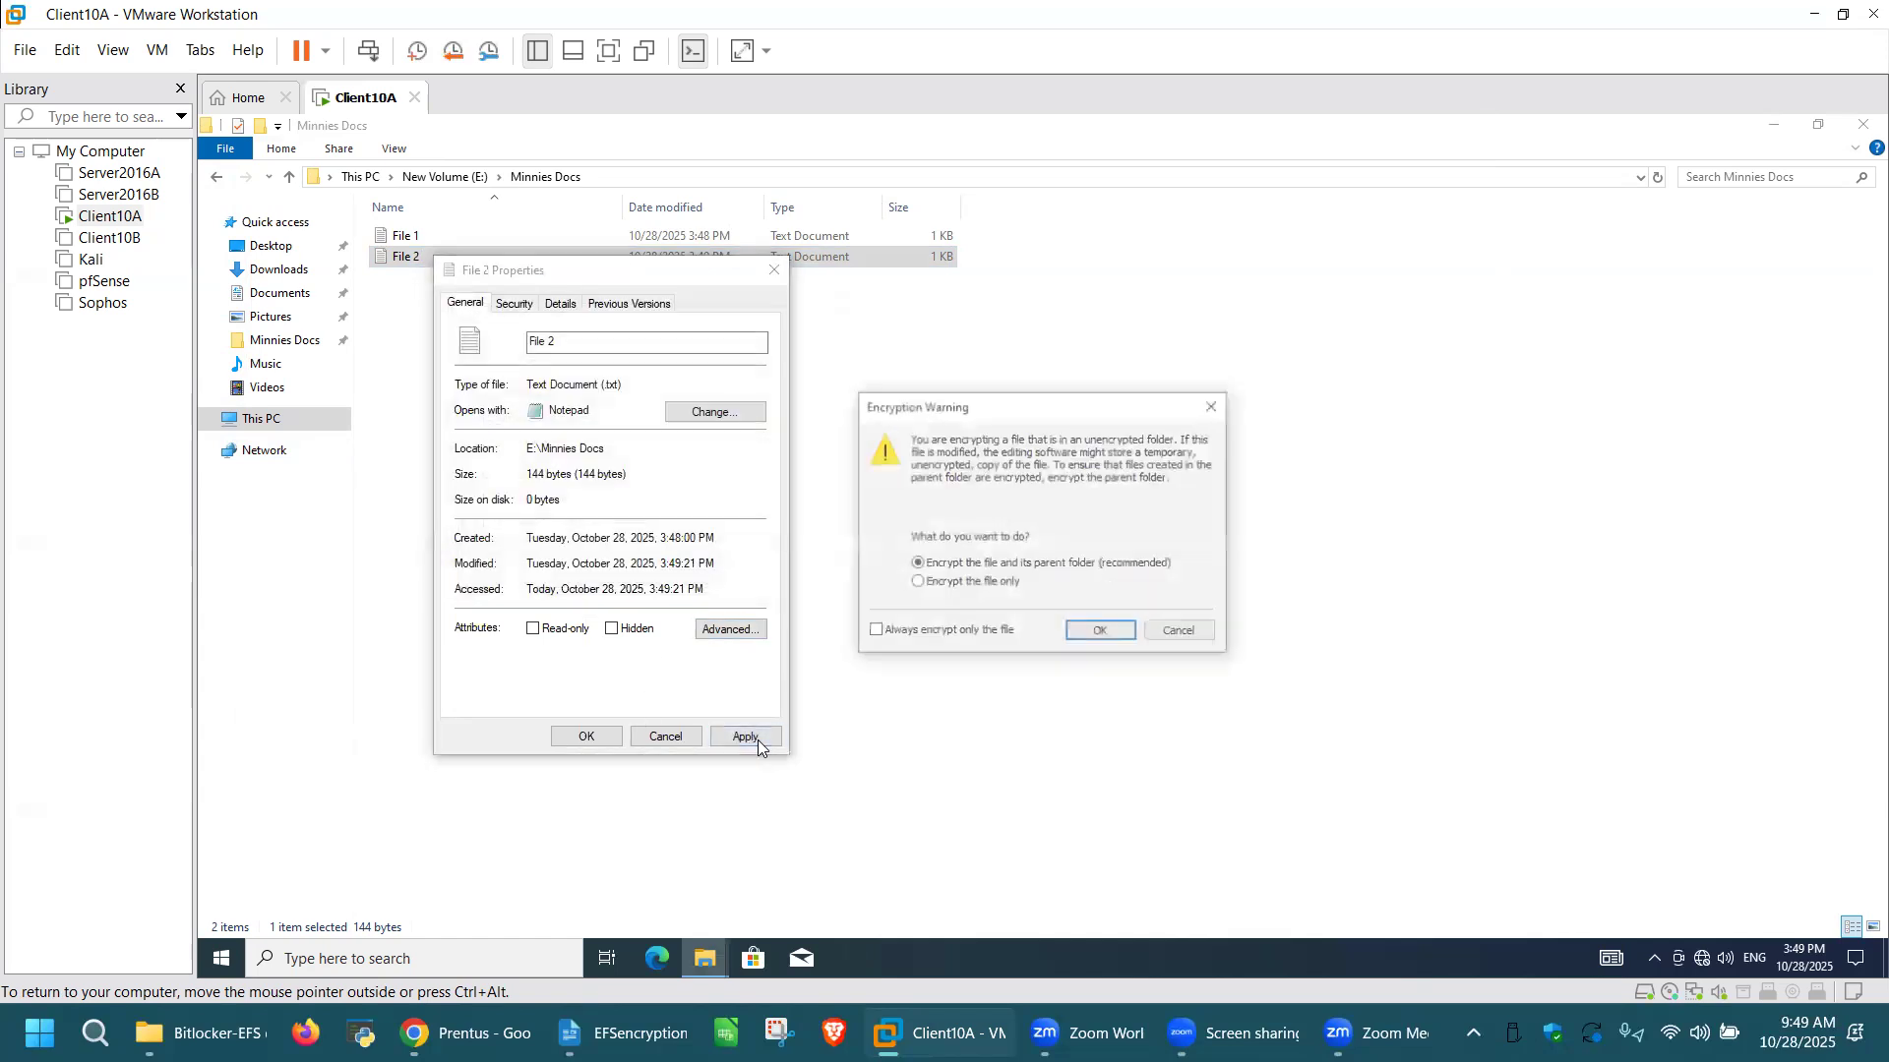
{"action": "left_click", "coordinate": [917, 584]}
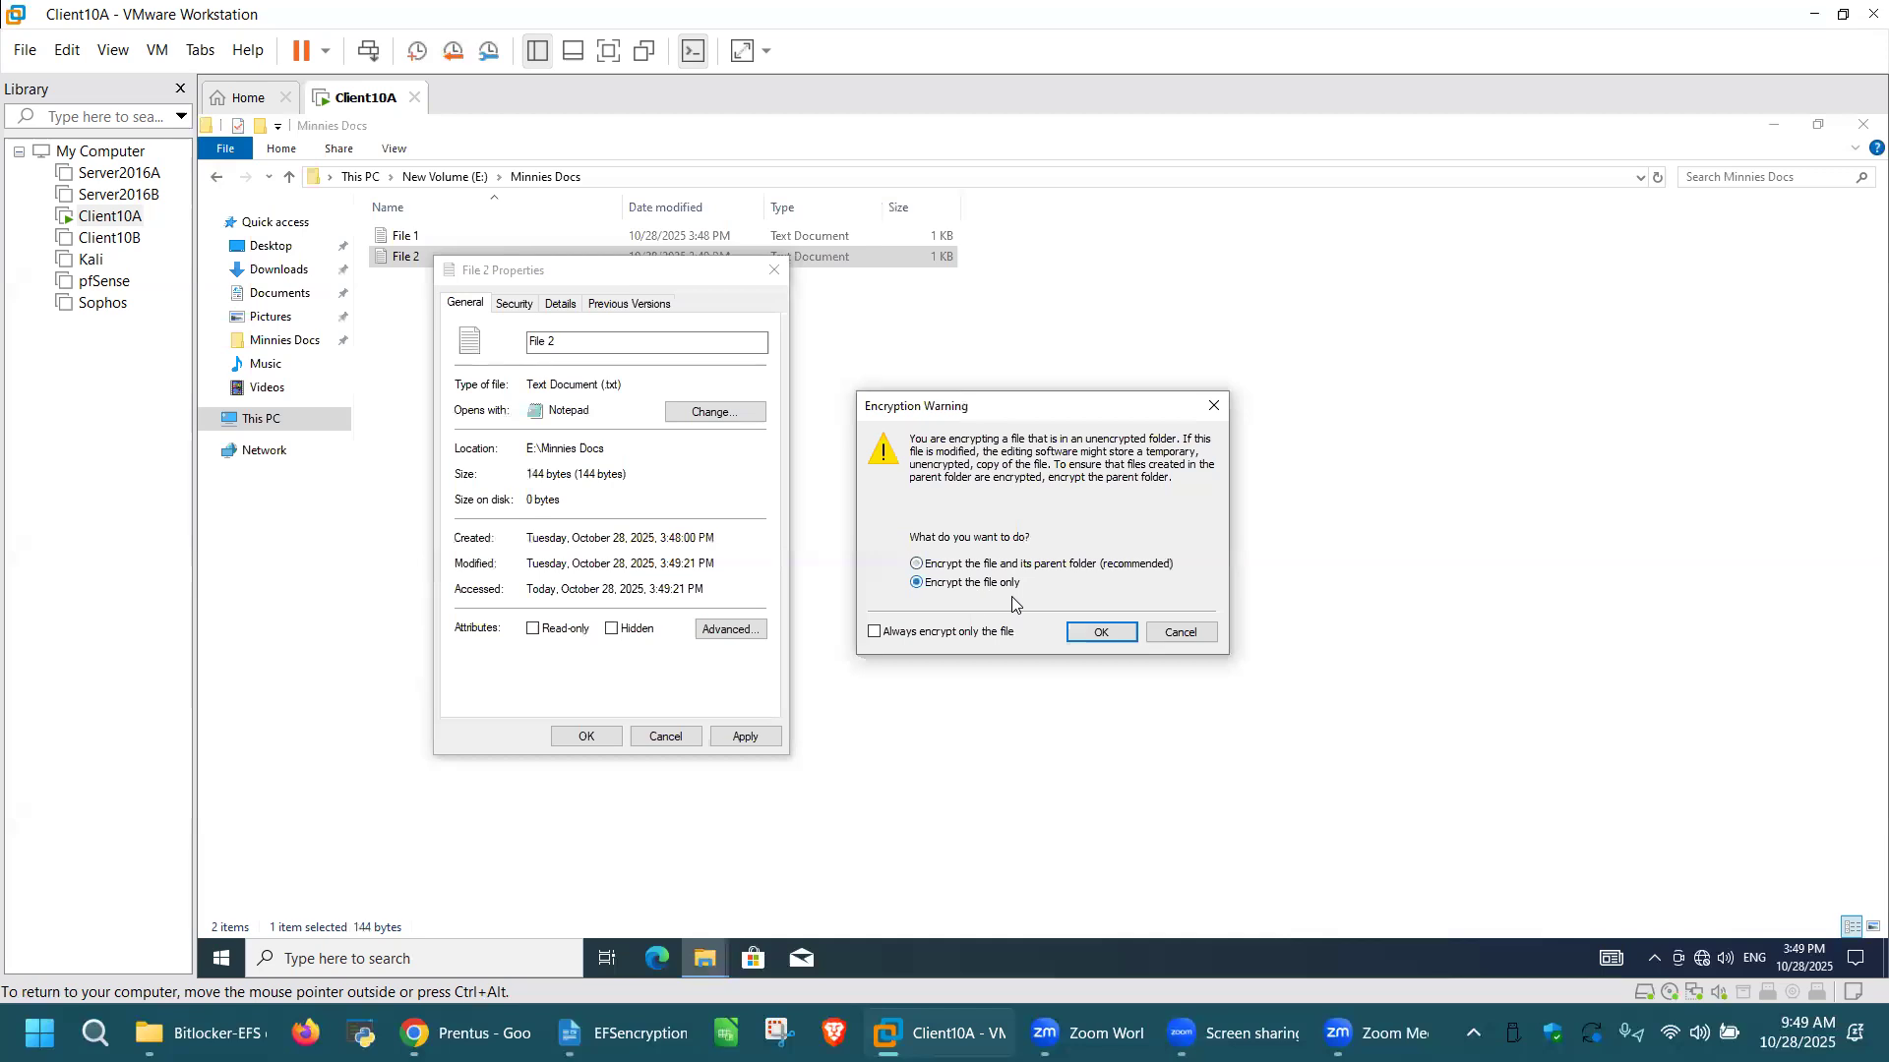
{"action": "left_click", "coordinate": [1100, 633]}
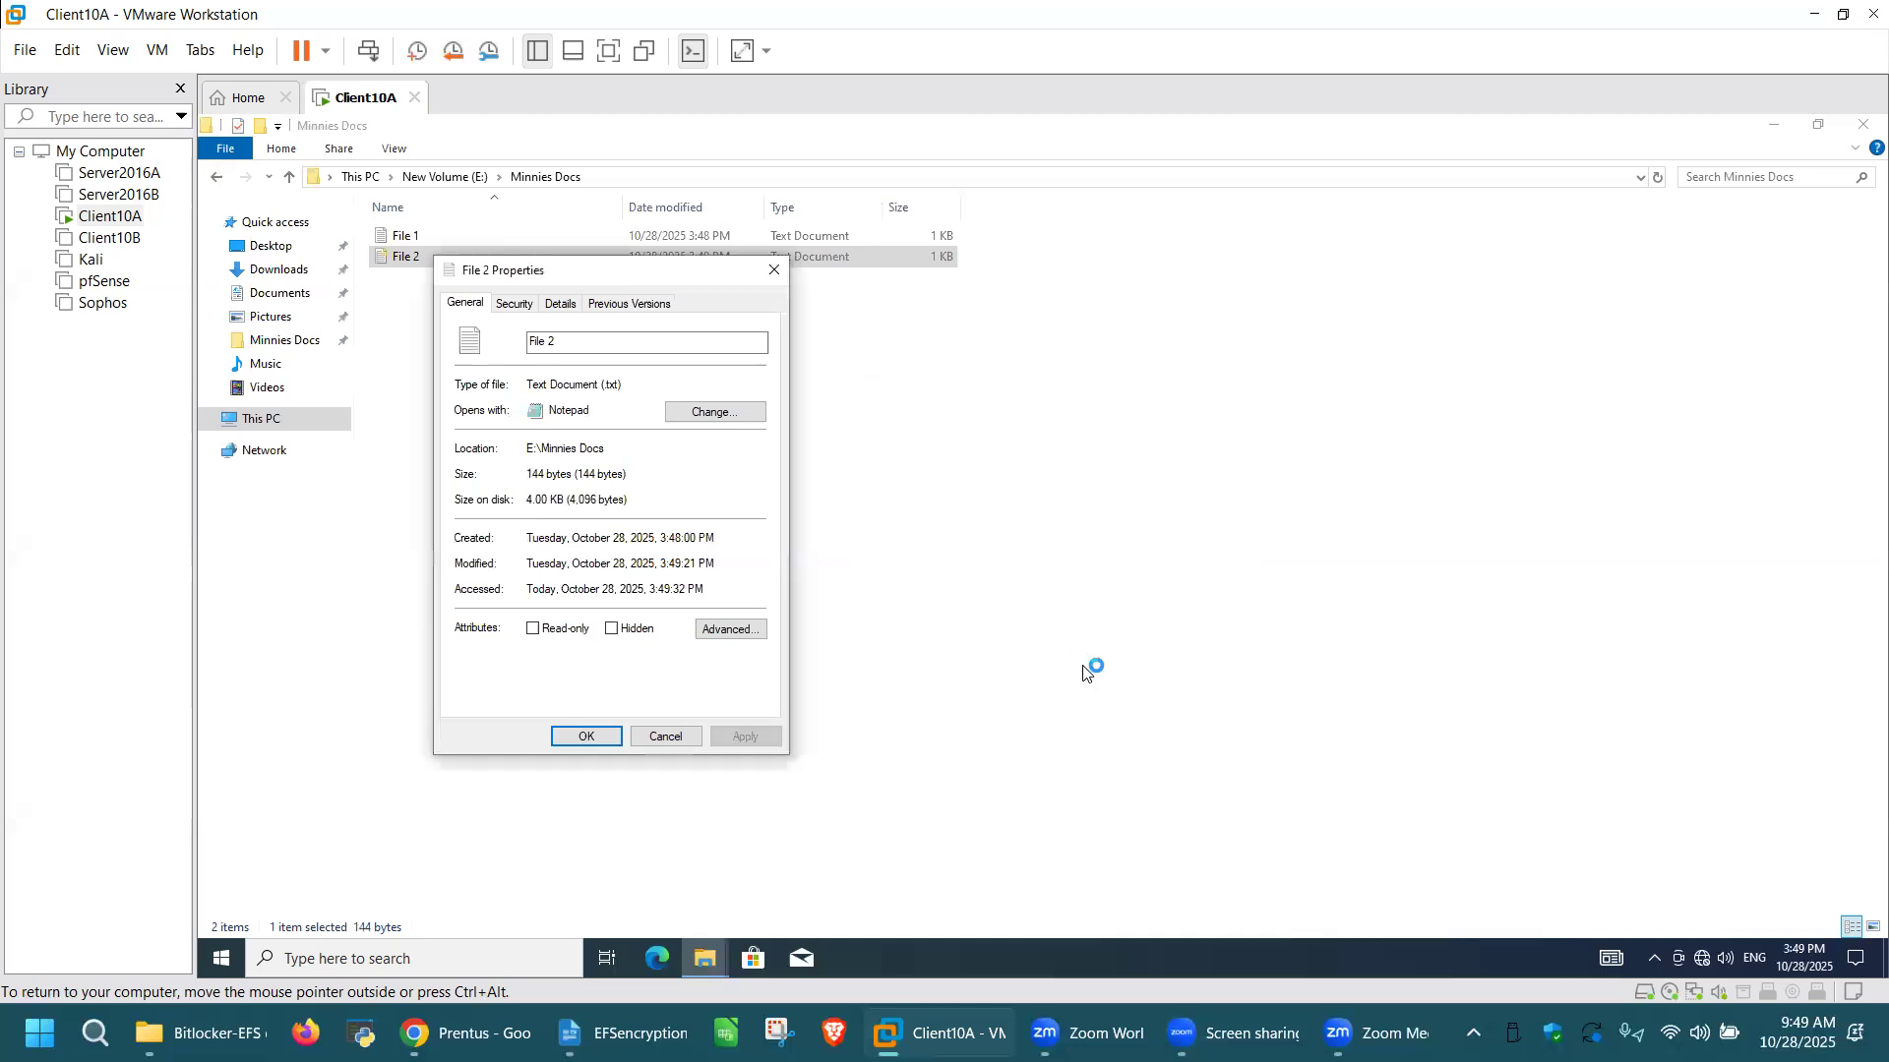
{"action": "left_click", "coordinate": [588, 737]}
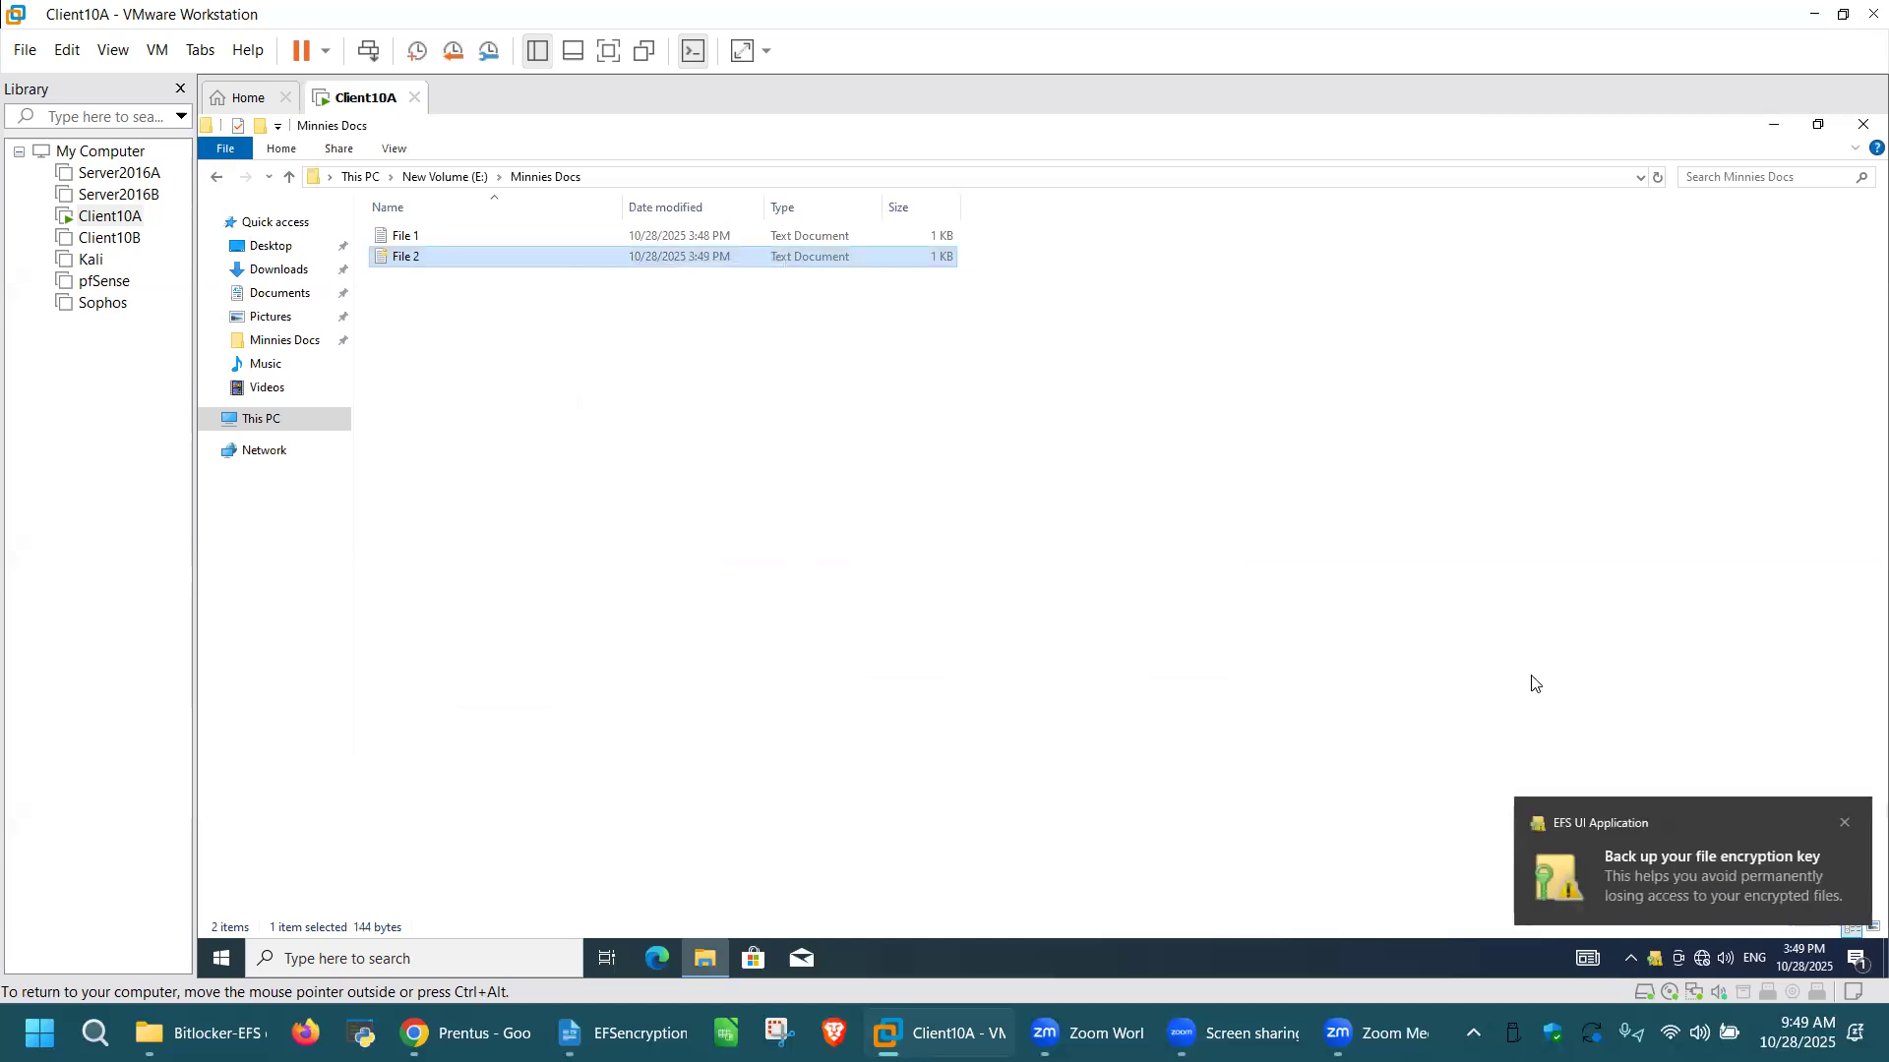
Step: Start backing up the file encryption certificate and key now, using the Personal Information Exchange PKCS #12 (.PFX) format with its default options
{"action": "left_click", "coordinate": [1684, 850]}
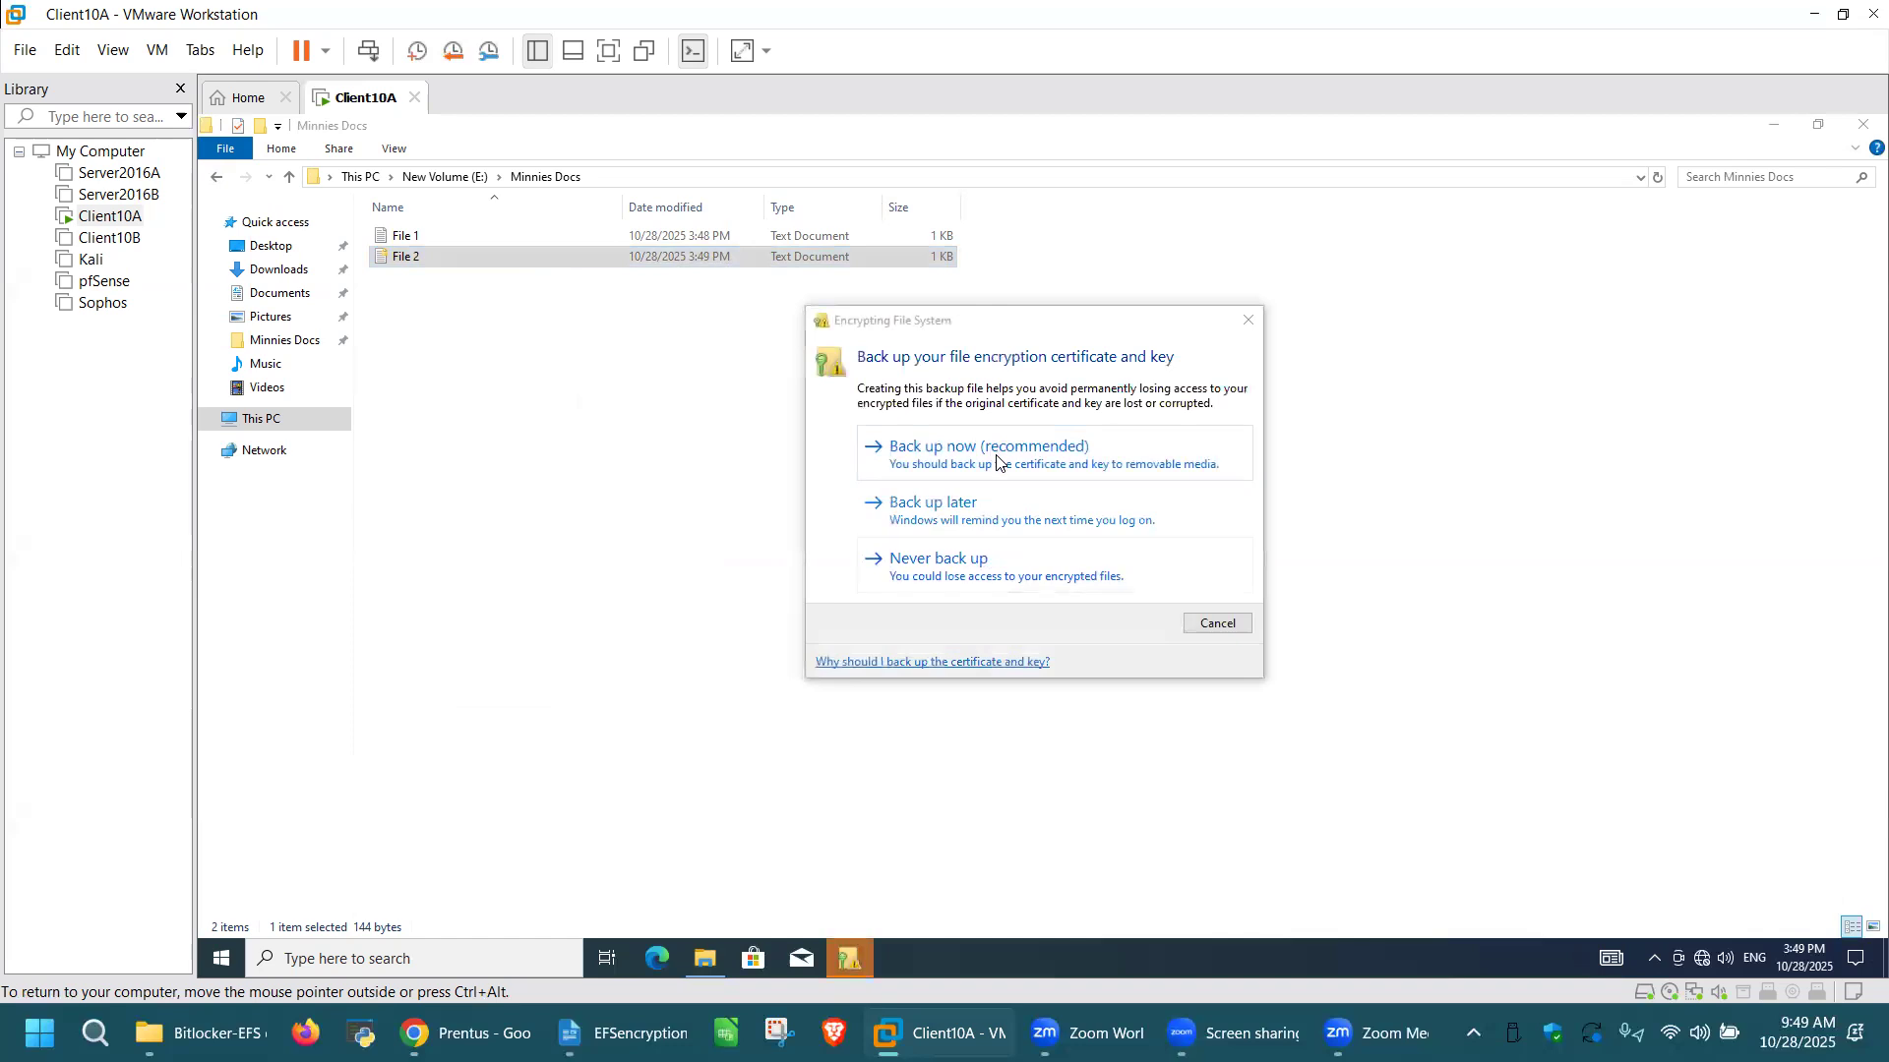
{"action": "left_click", "coordinate": [996, 454]}
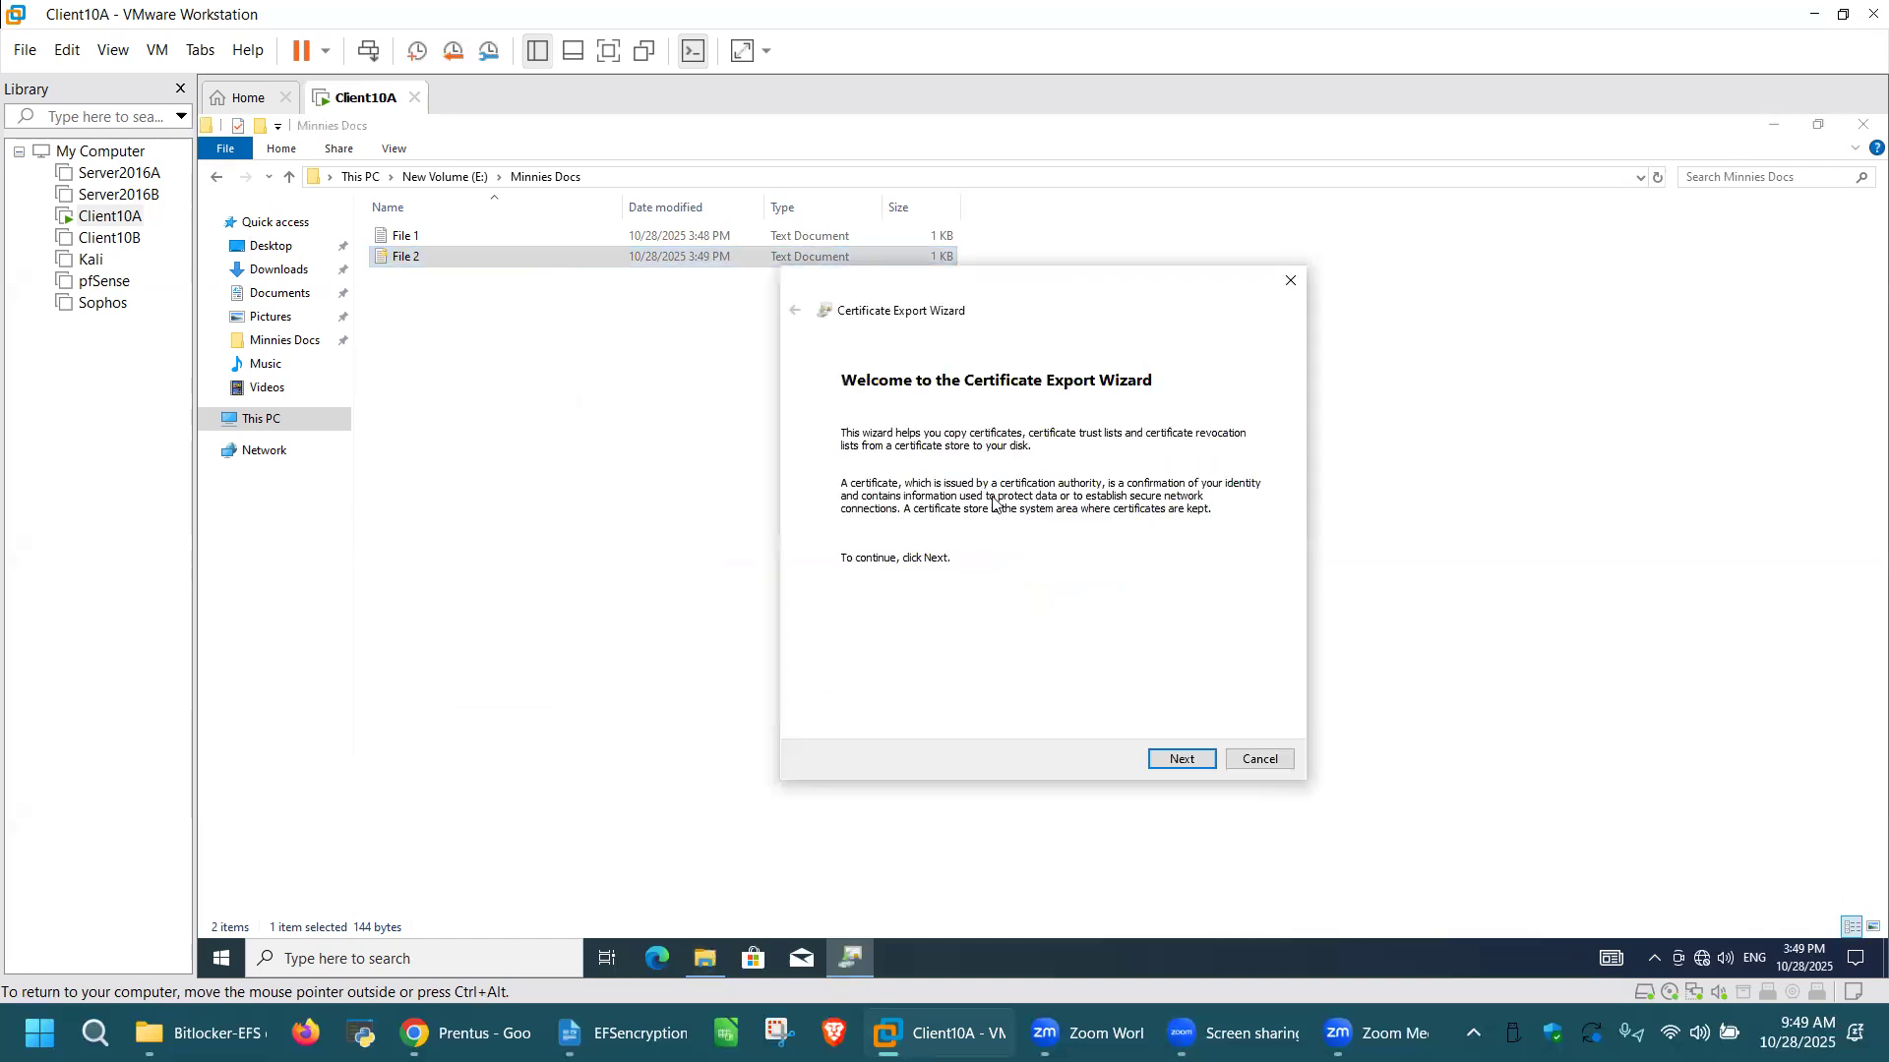
{"action": "left_click", "coordinate": [1178, 759]}
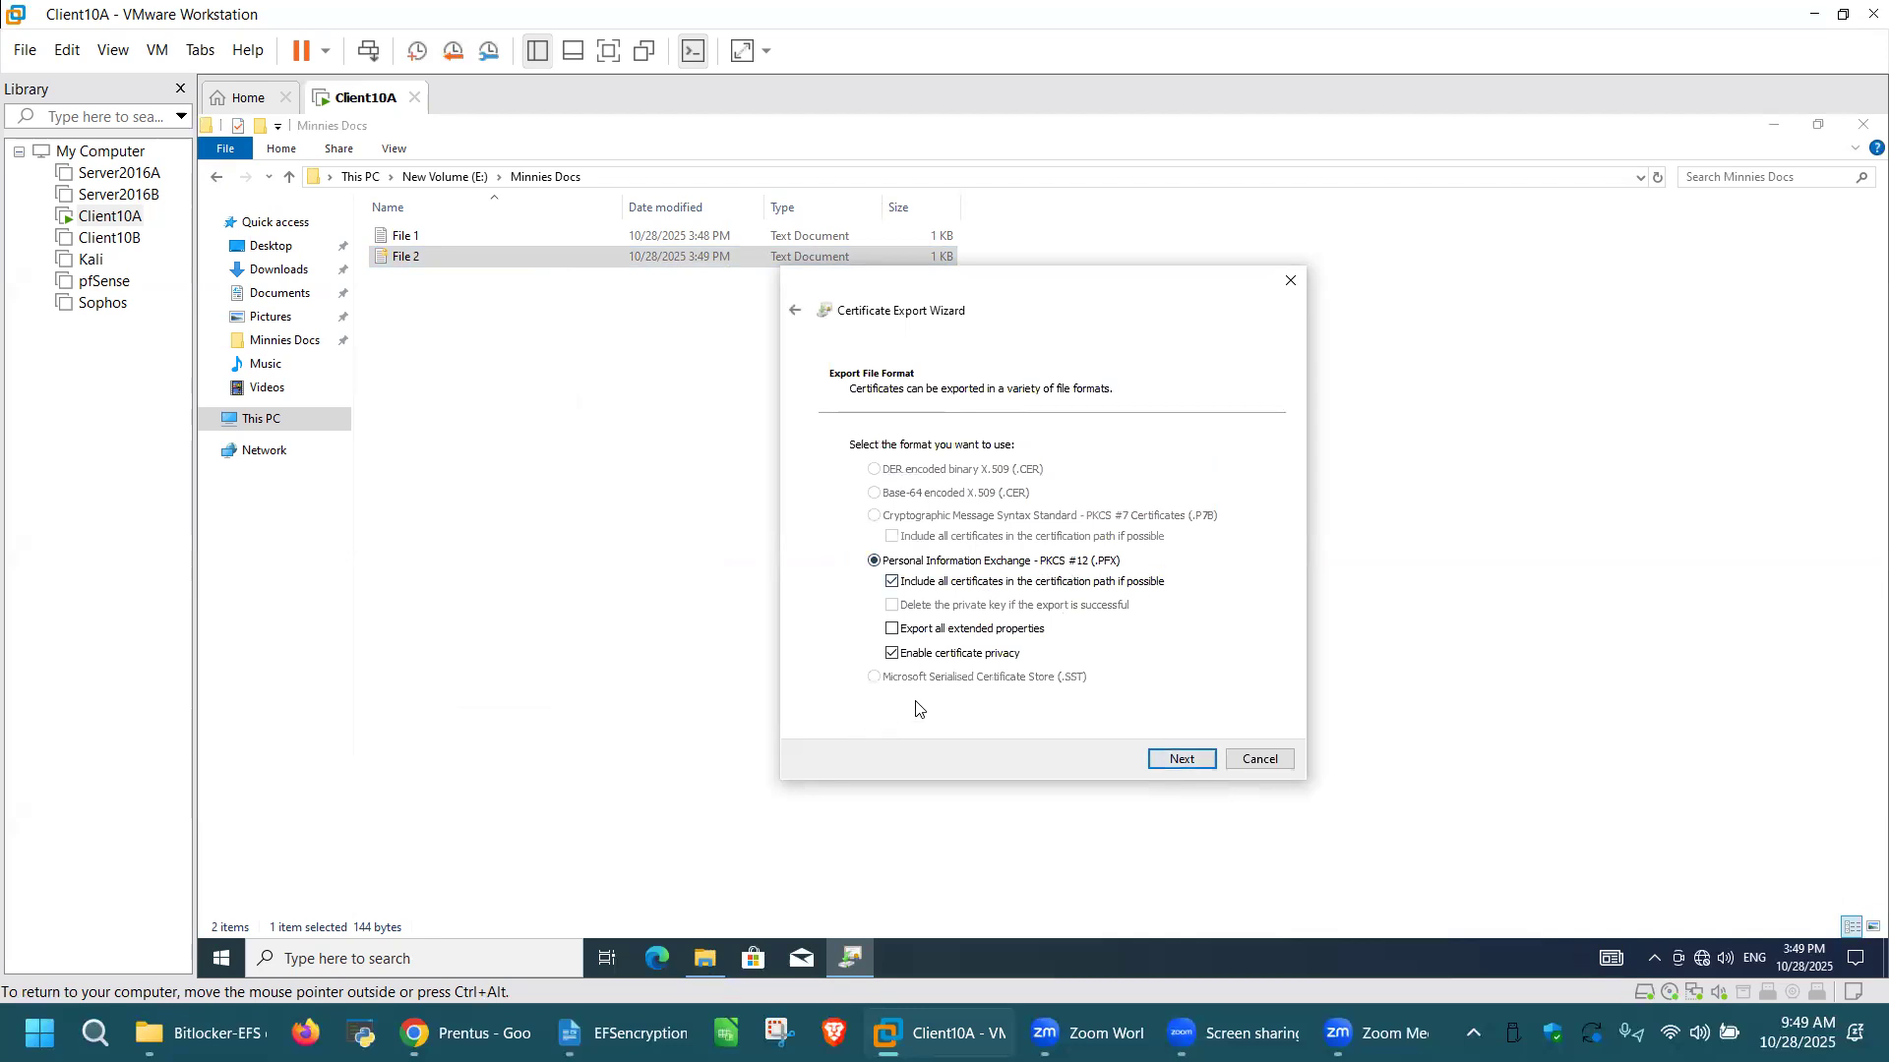
{"action": "left_click", "coordinate": [1188, 761]}
Step: Protect the exported private key with a password, entering and confirming the export password with TripleDES-SHA1 encryption
{"action": "left_click", "coordinate": [856, 599]}
{"action": "left_click", "coordinate": [920, 616]}
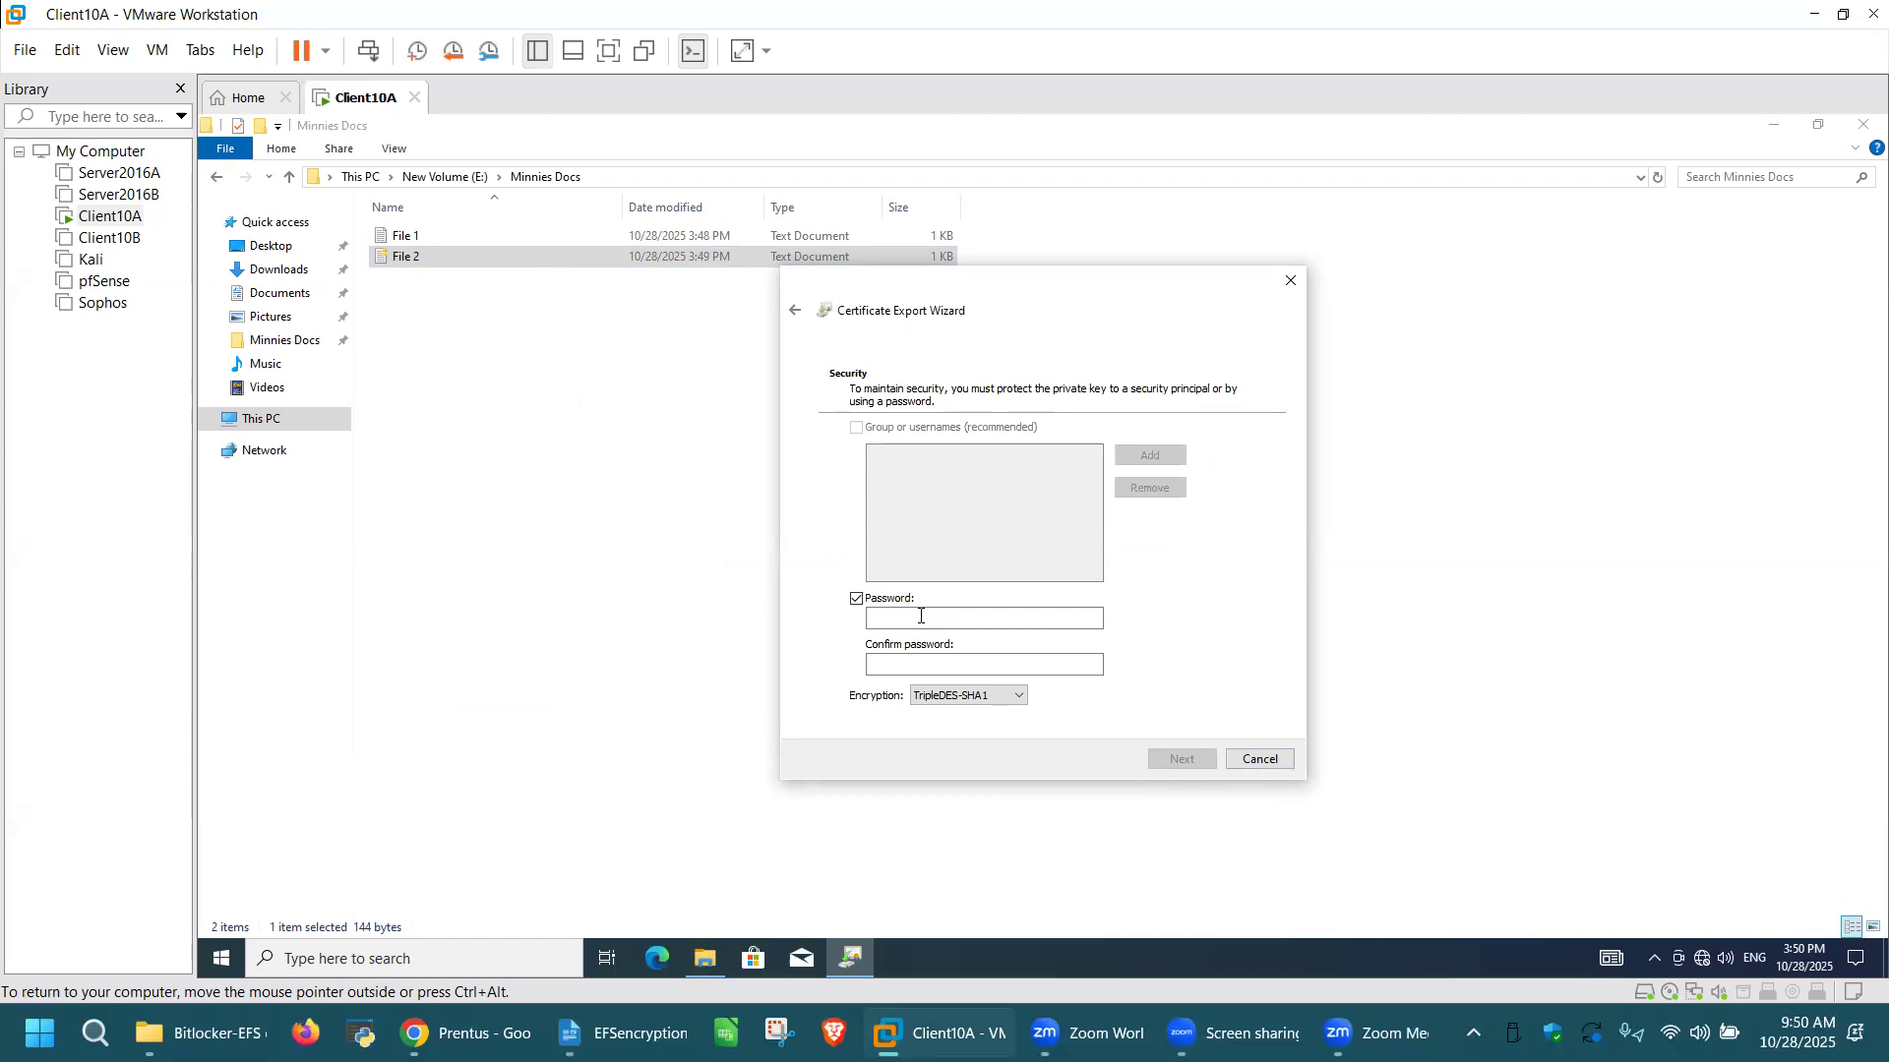
{"action": "type", "text": "••••••••"}
{"action": "left_click", "coordinate": [974, 661]}
{"action": "type", "text": "••••••••"}
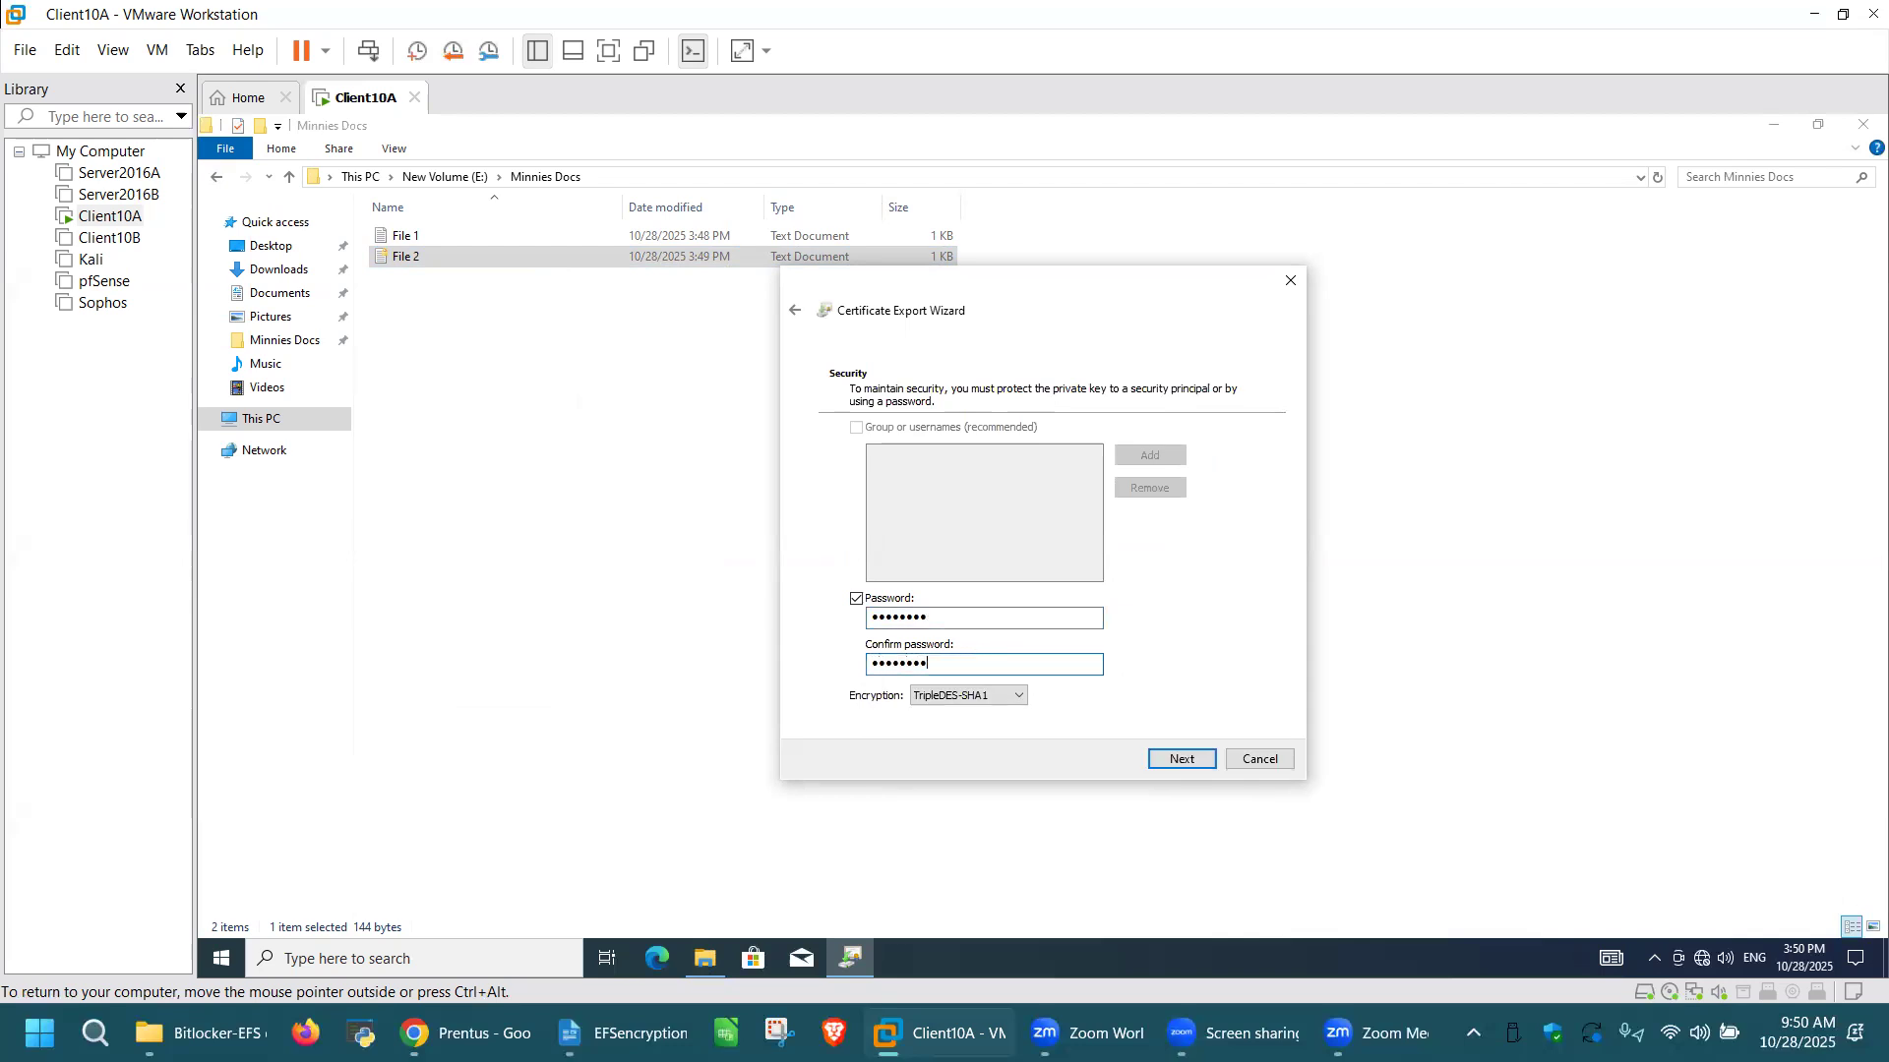
{"action": "left_click", "coordinate": [1164, 760]}
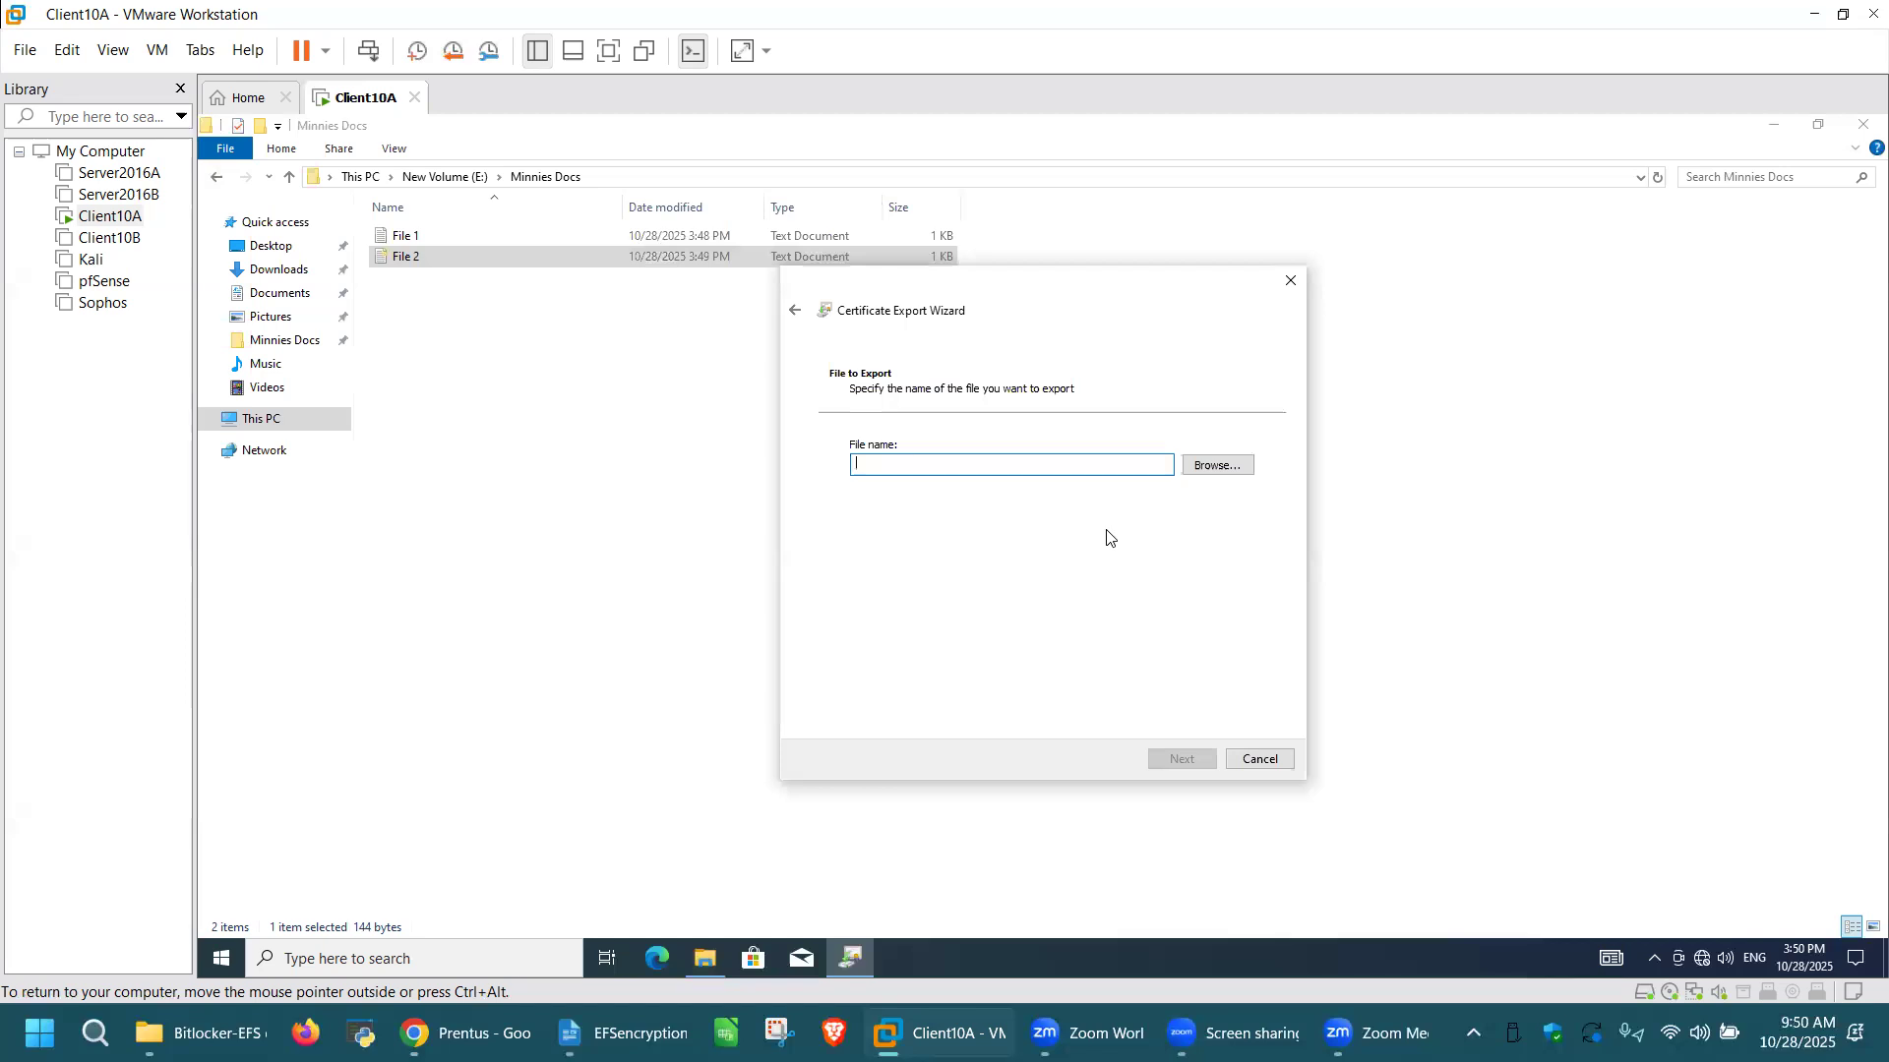
Step: Save the certificate backup in the Documents folder as "Mykeys" and complete the export
{"action": "left_click", "coordinate": [1226, 468]}
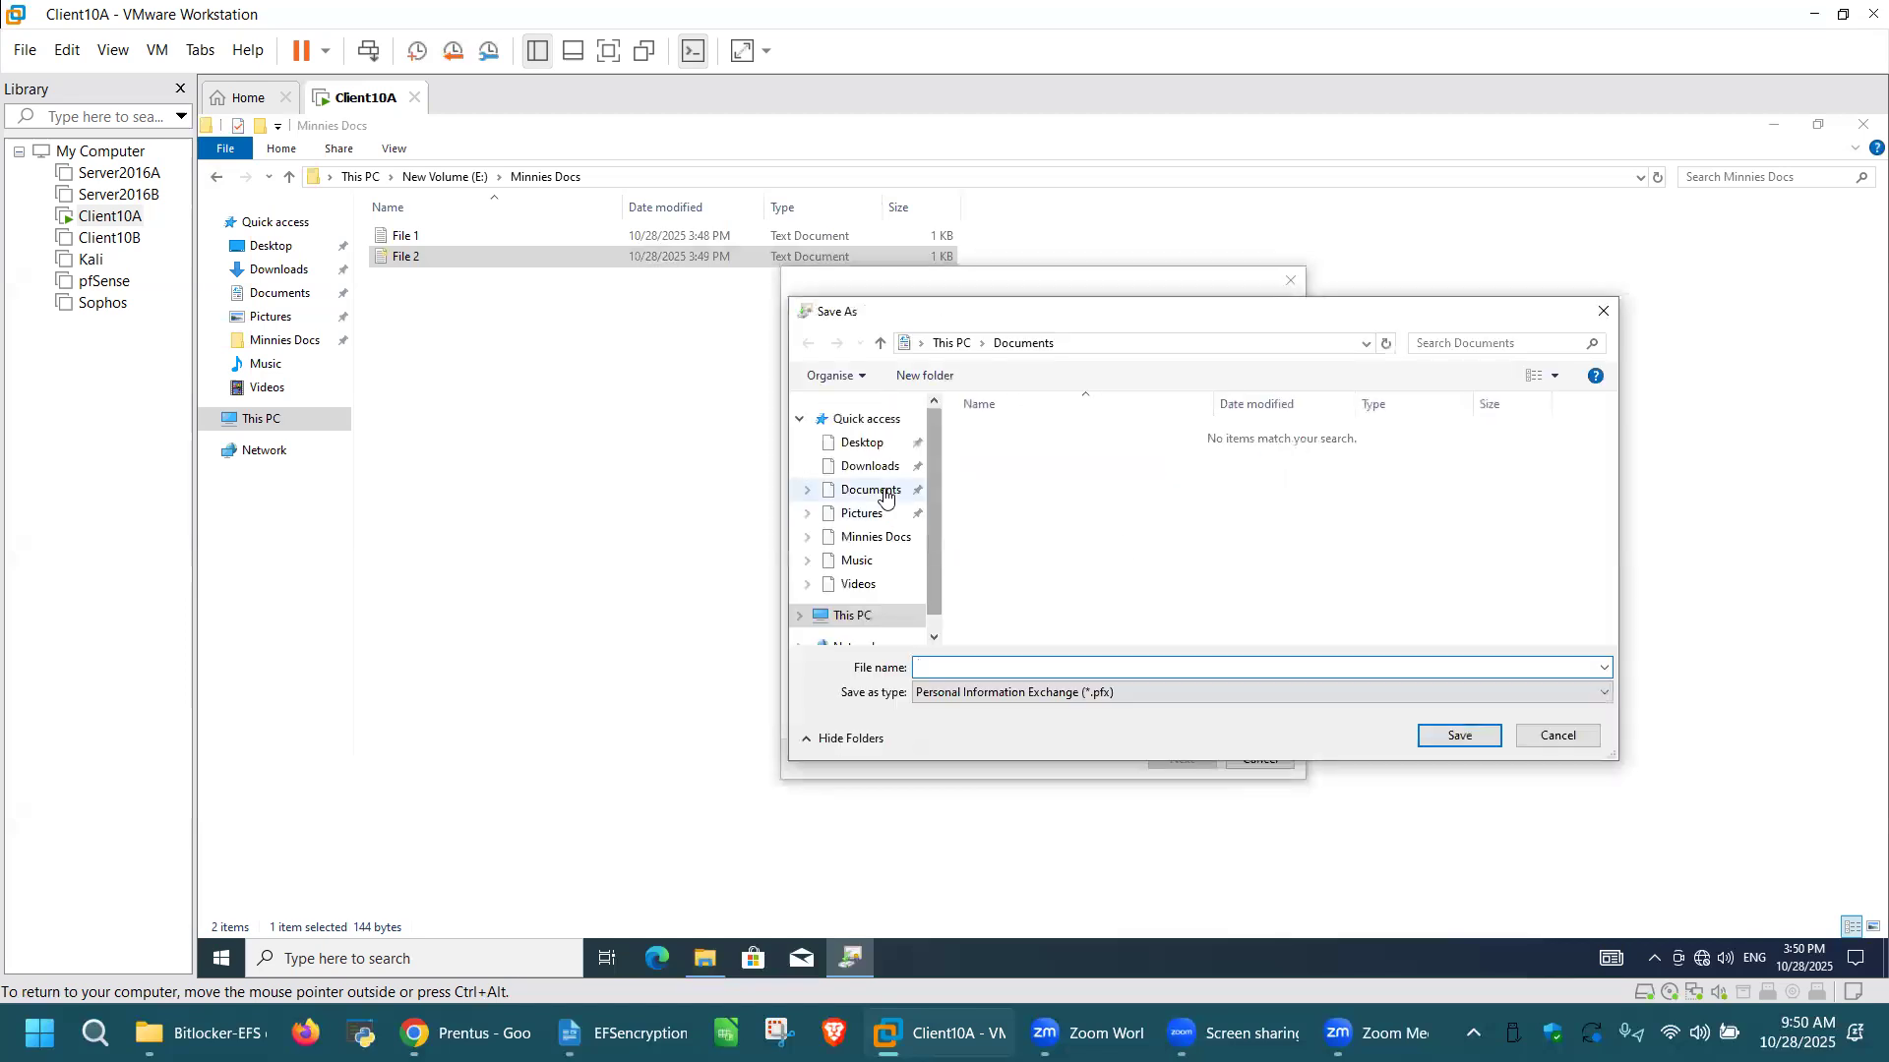
{"action": "left_click", "coordinate": [886, 495]}
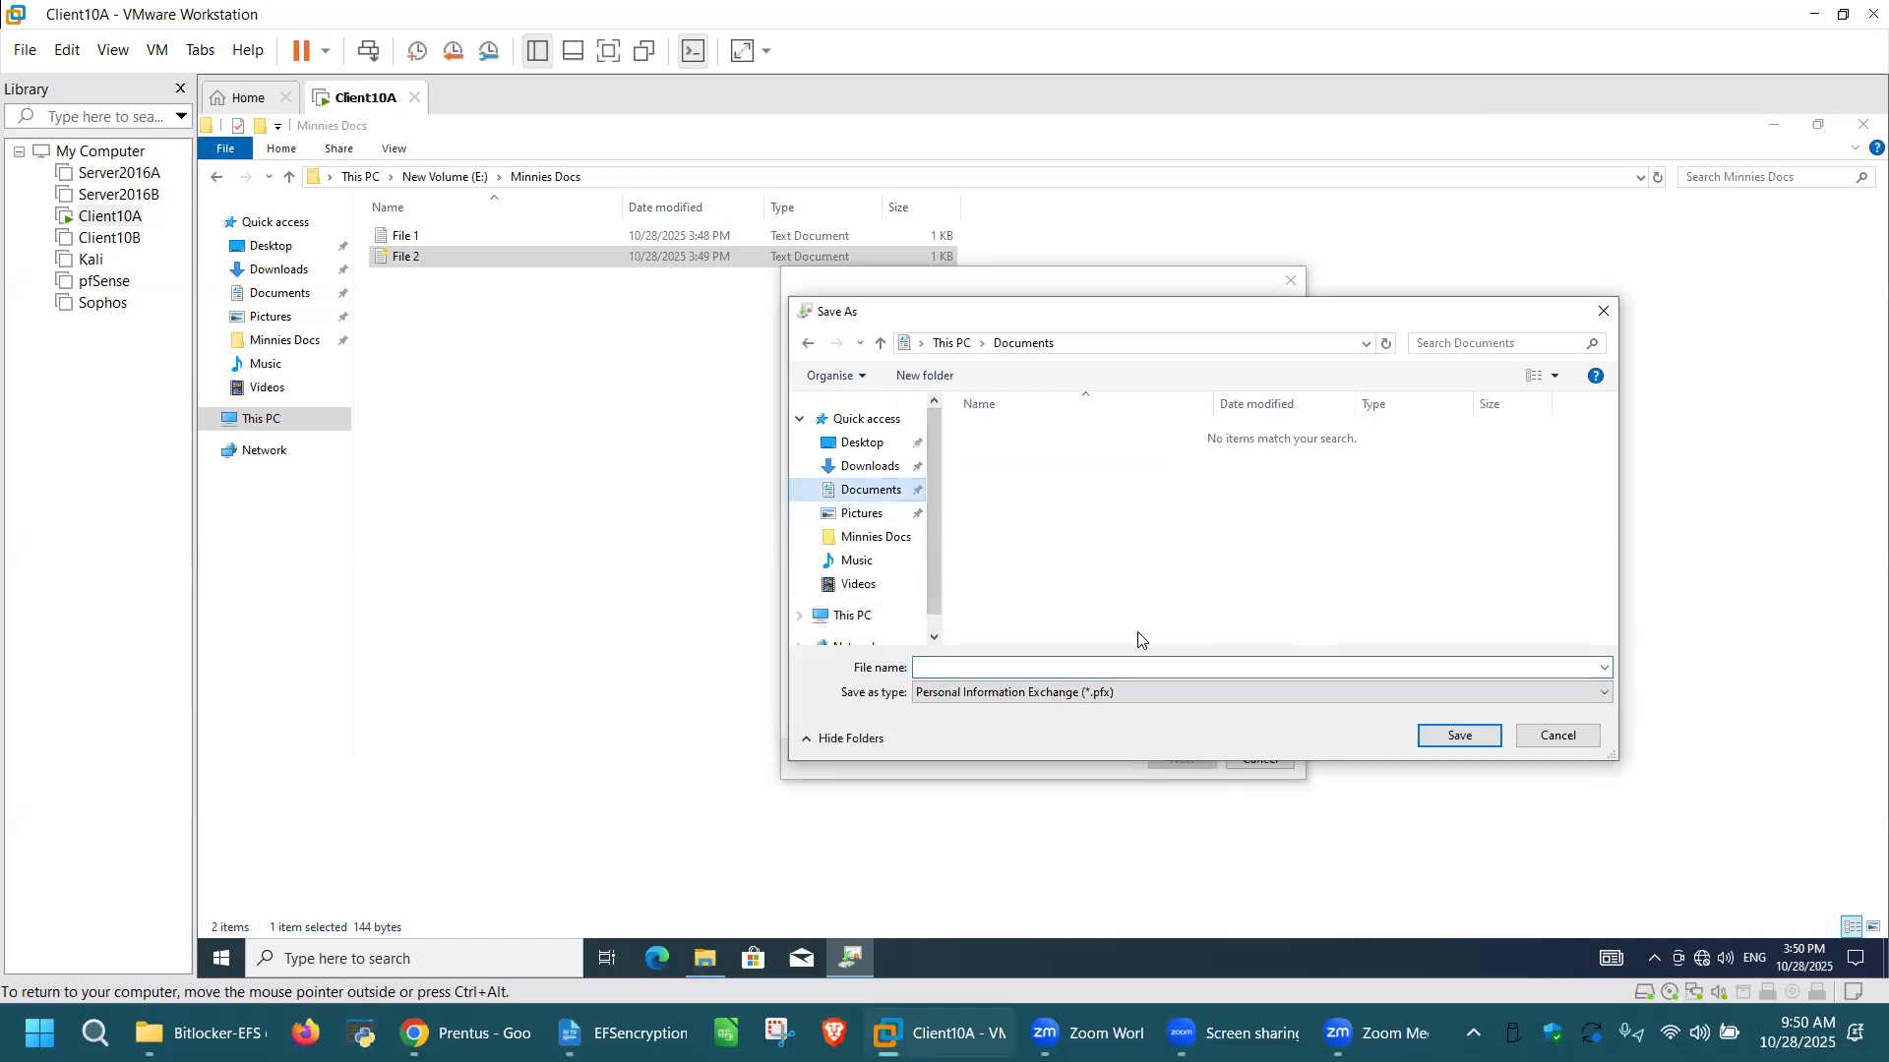
{"action": "left_click", "coordinate": [993, 673]}
{"action": "left_click", "coordinate": [997, 666]}
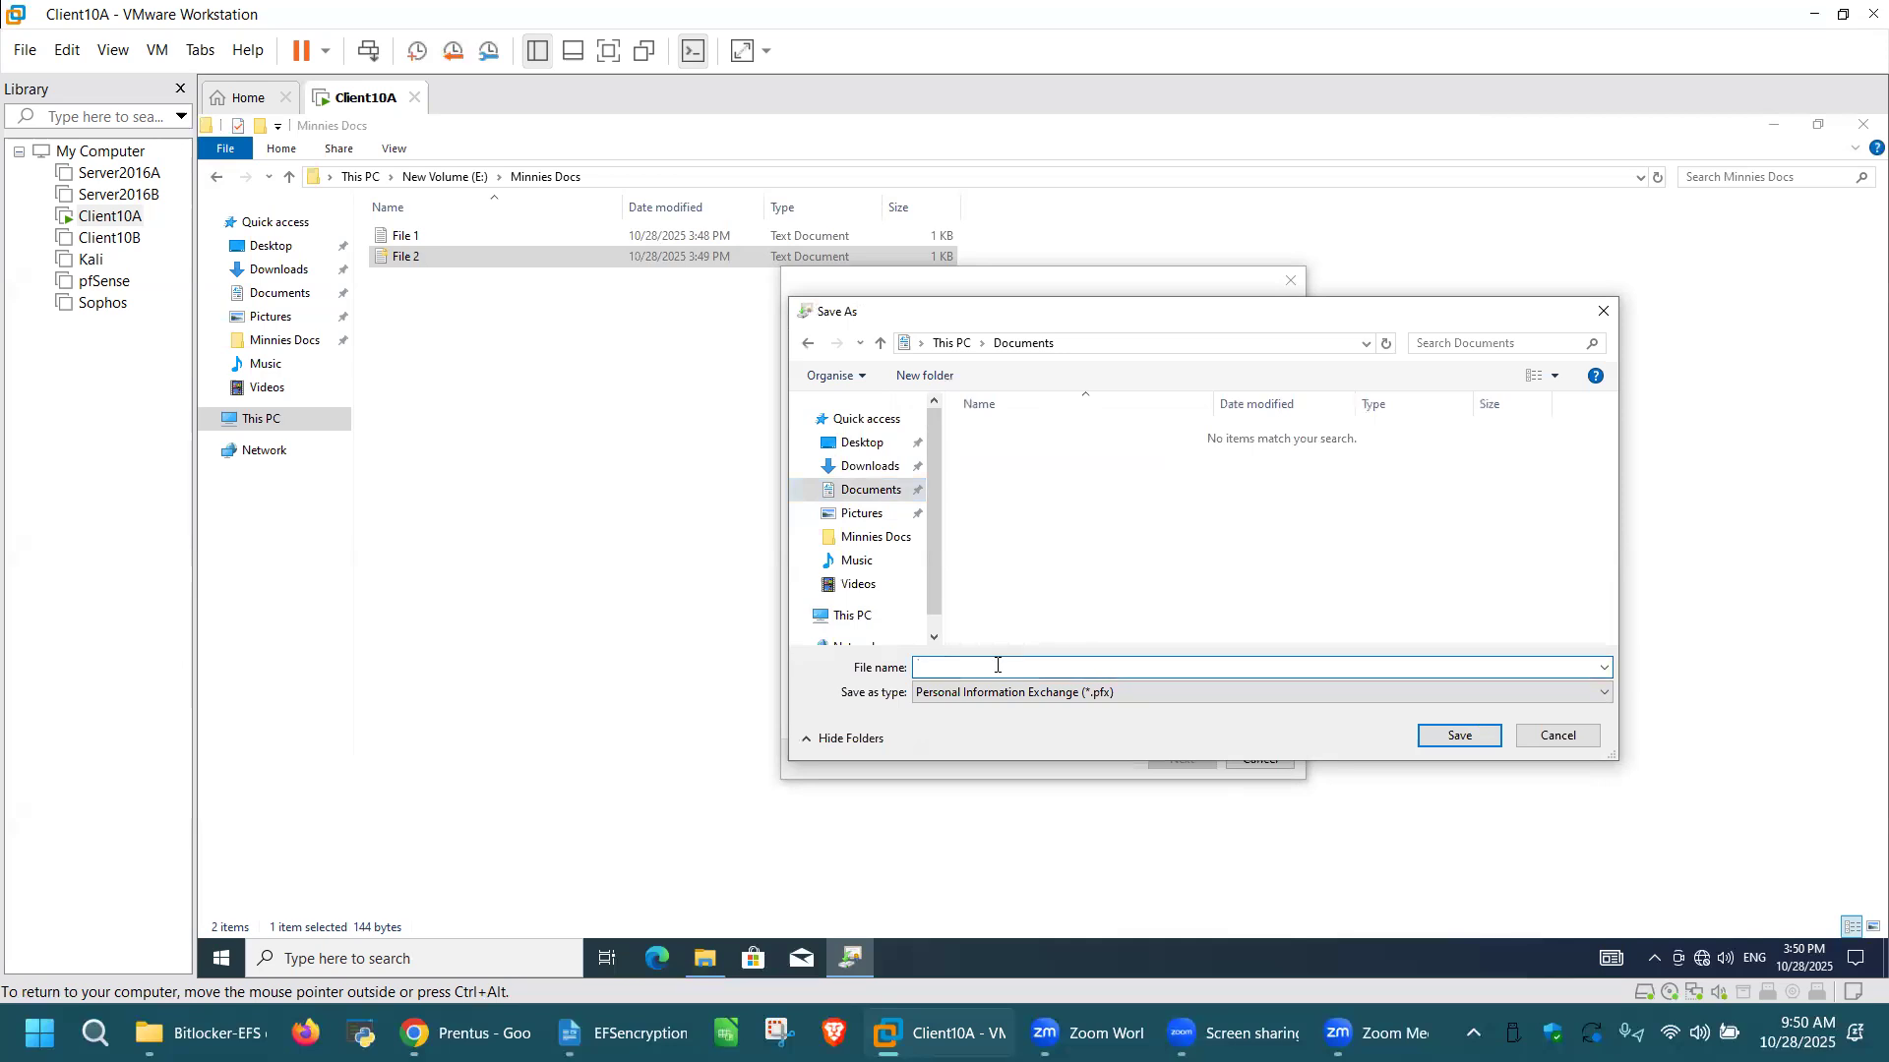
{"action": "type", "text": "Mykeys"}
{"action": "left_click", "coordinate": [1457, 738]}
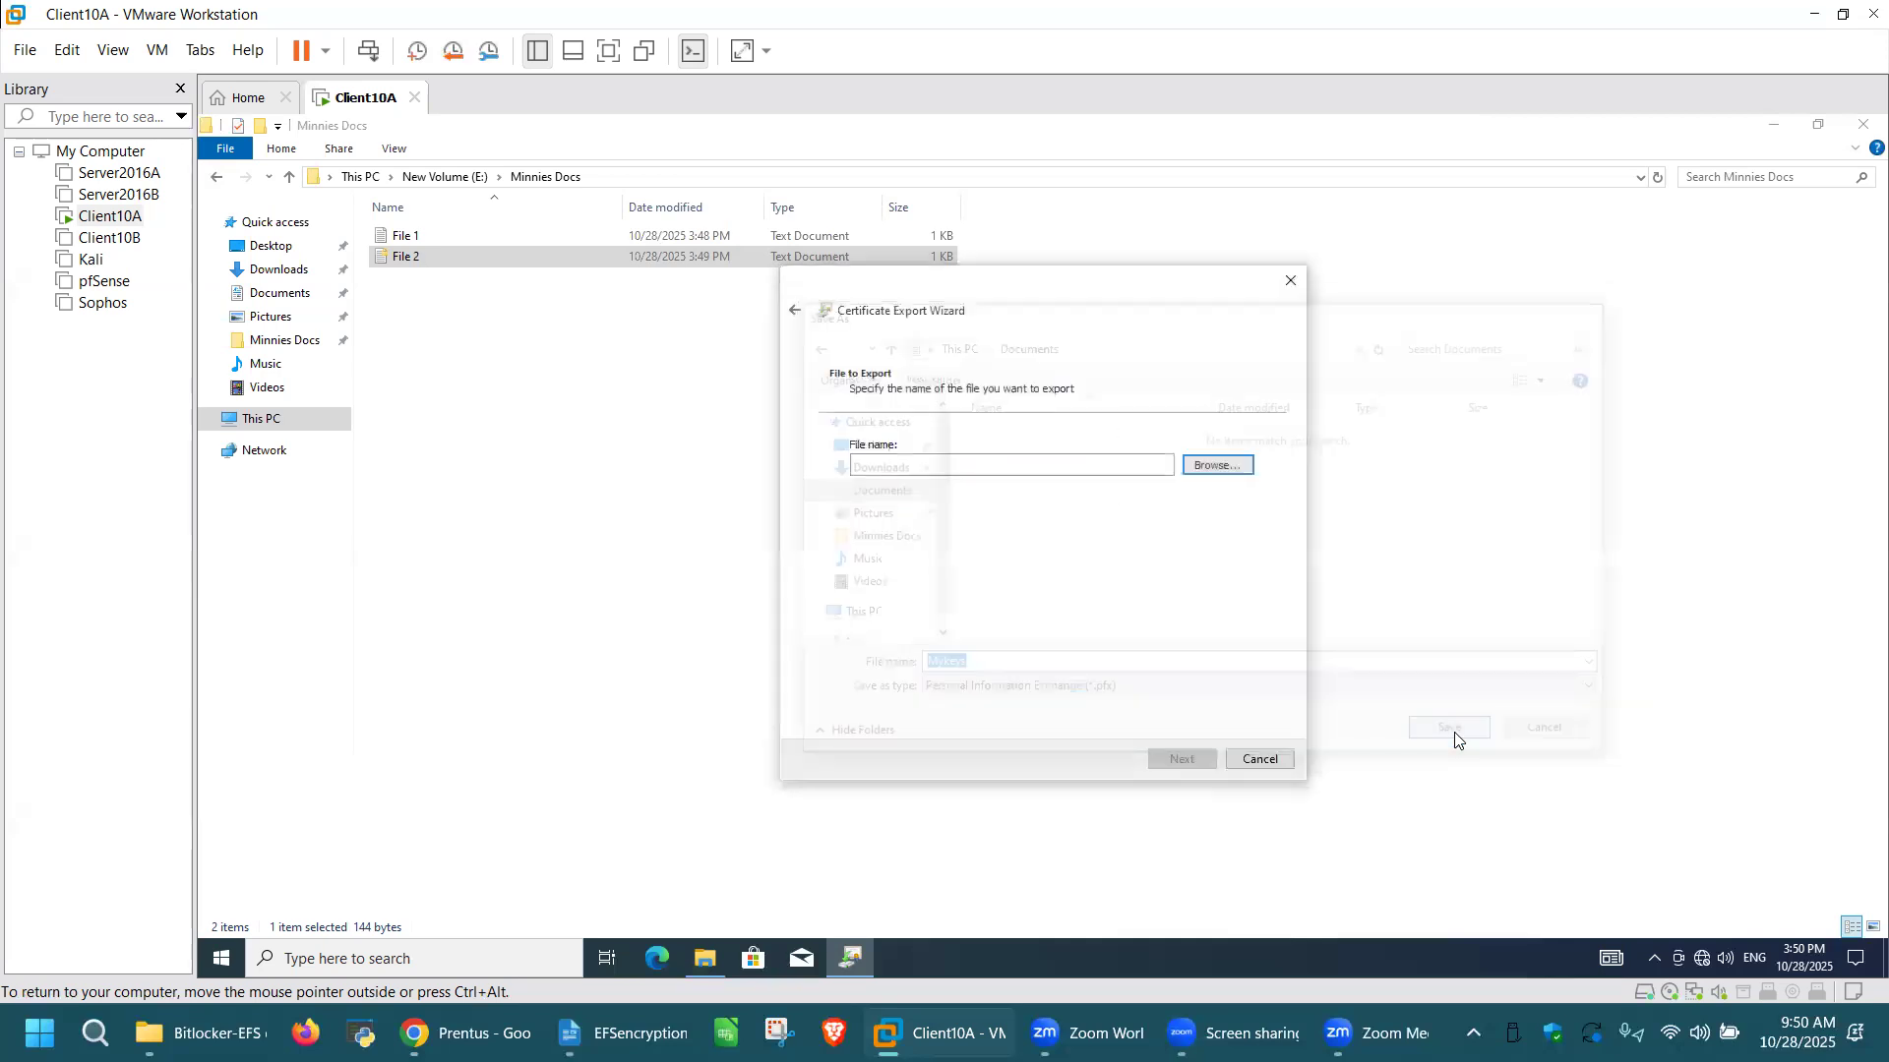
{"action": "left_click", "coordinate": [1183, 760]}
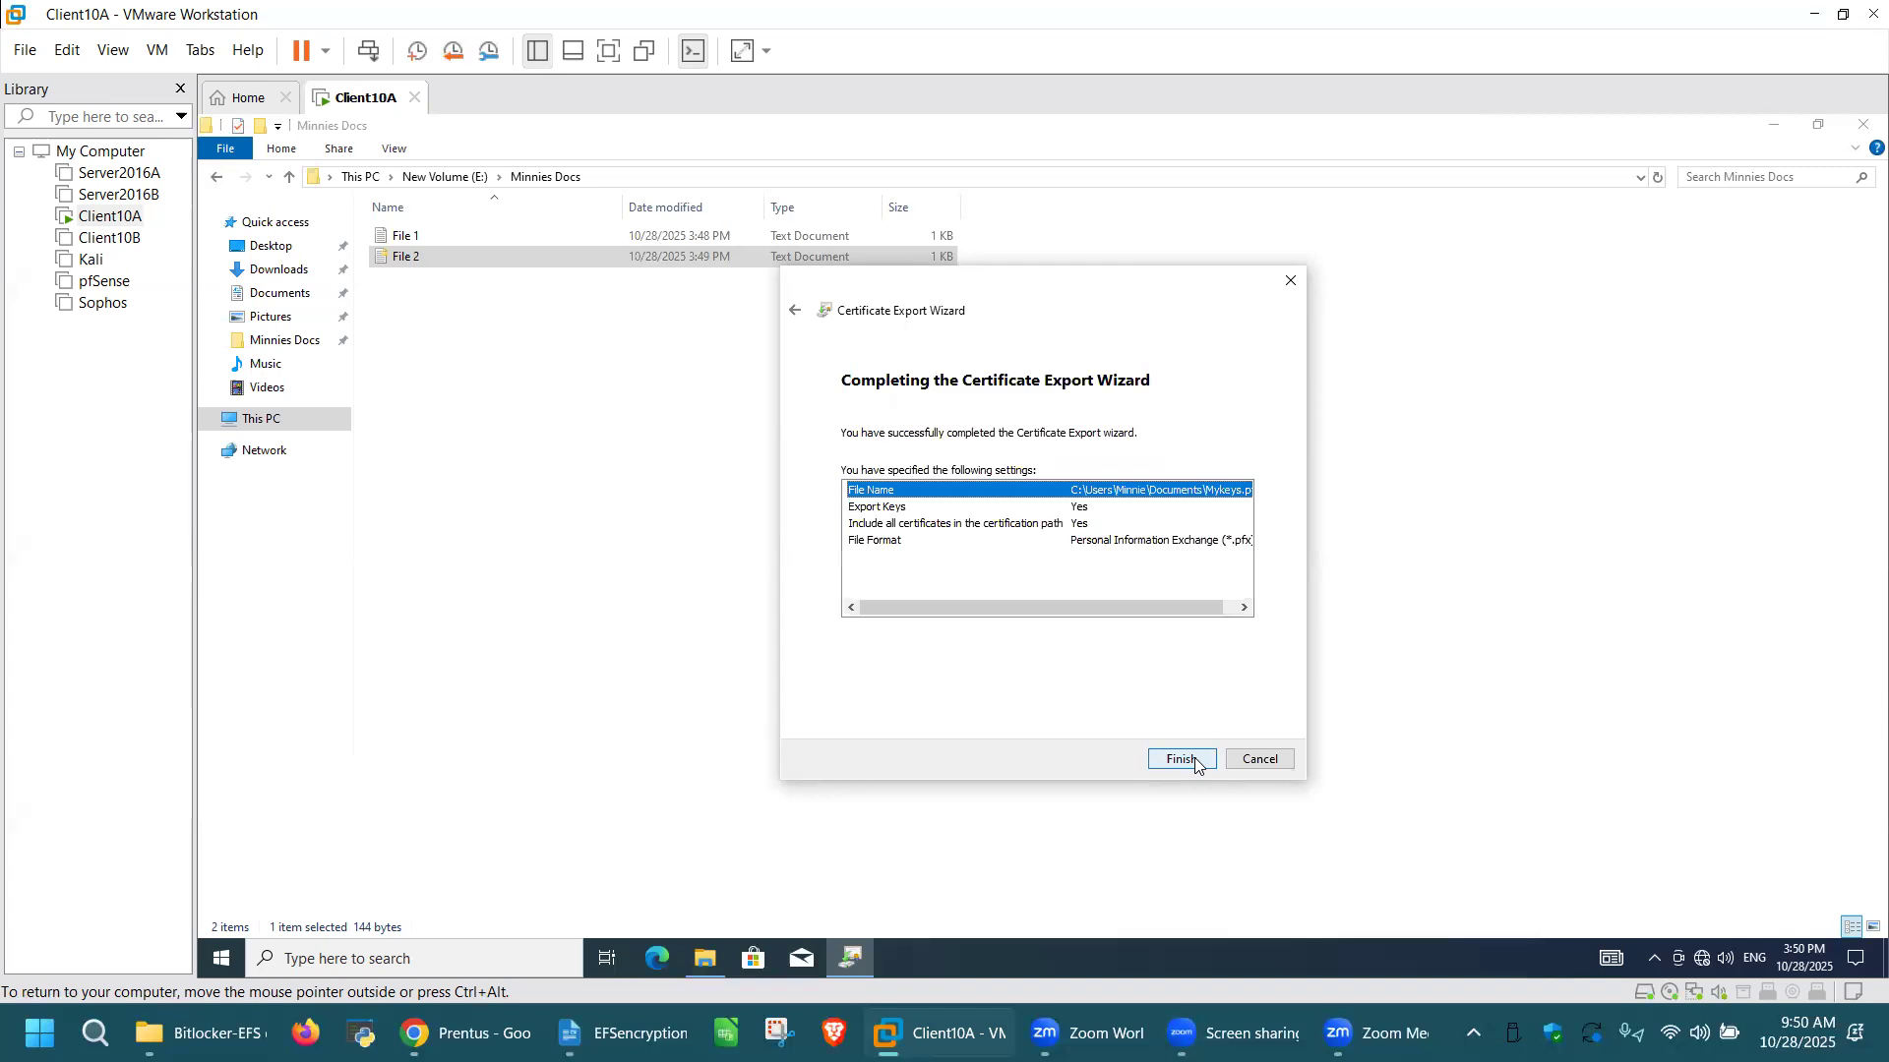
{"action": "left_click", "coordinate": [1196, 766]}
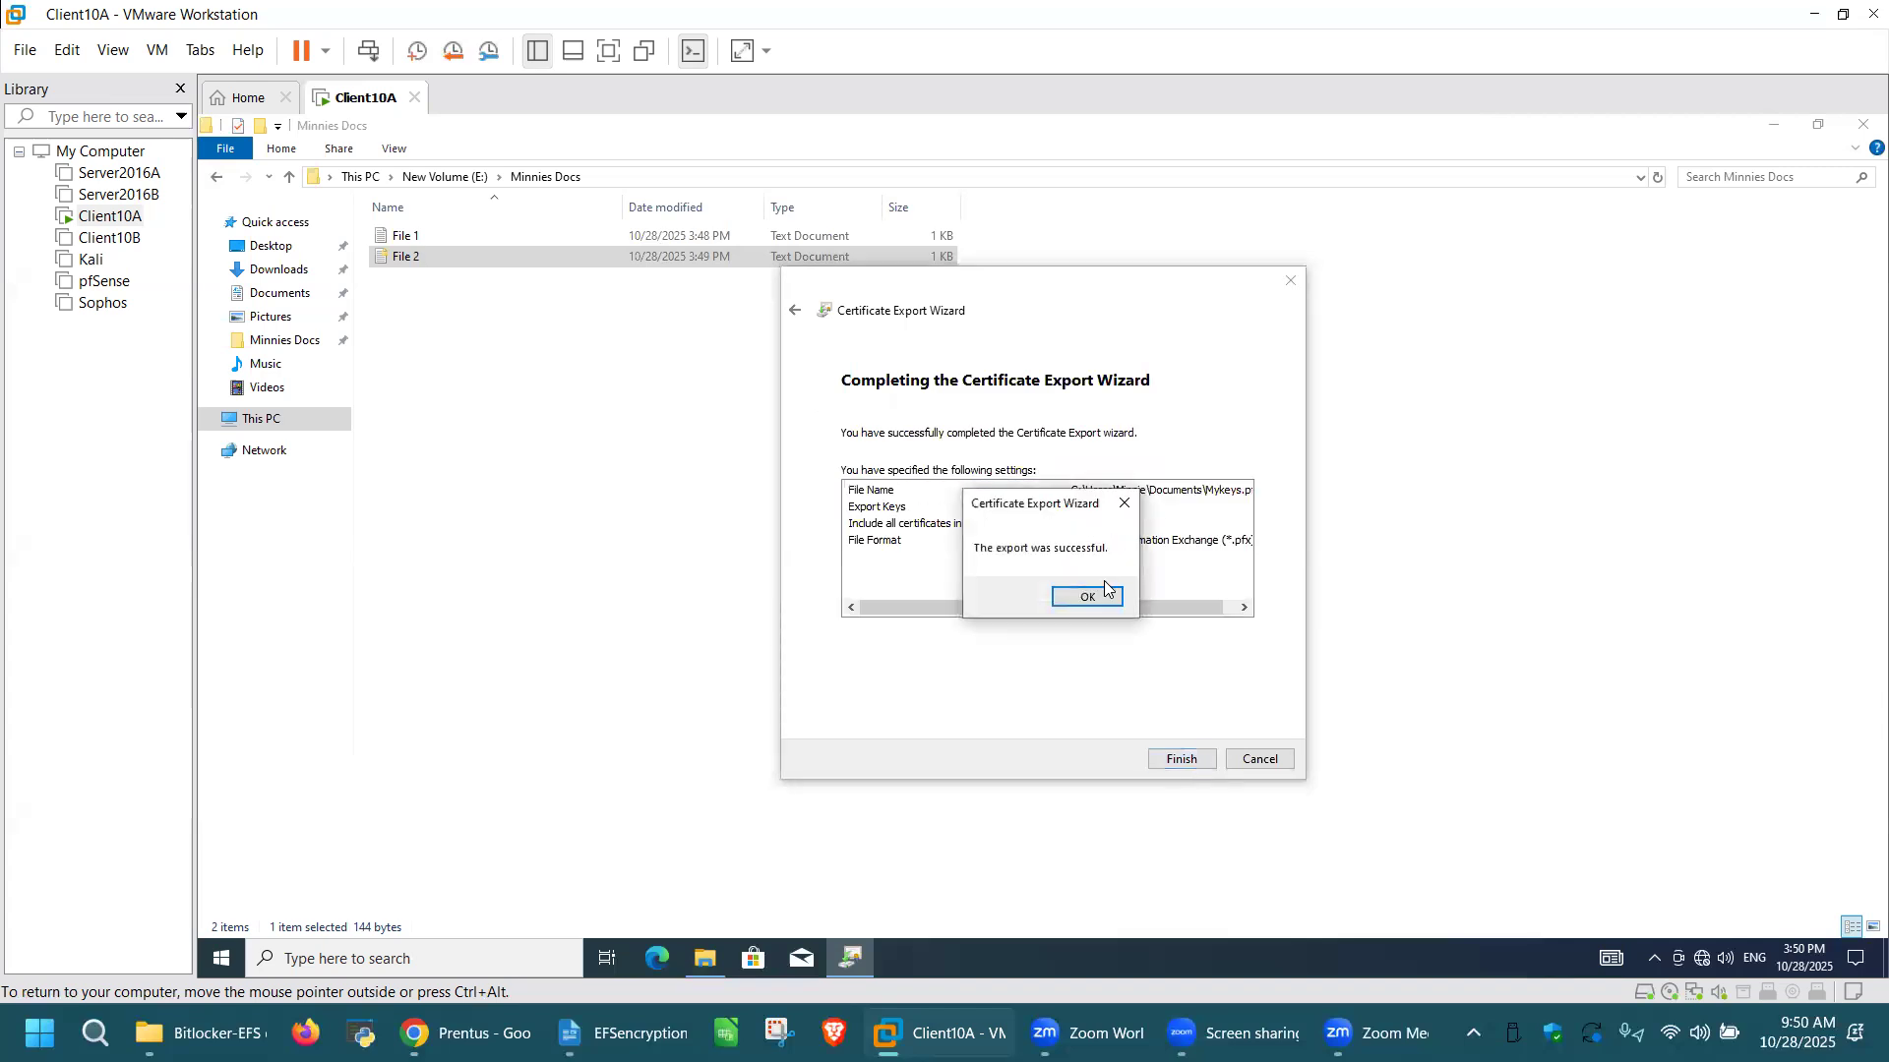
{"action": "left_click", "coordinate": [1088, 599]}
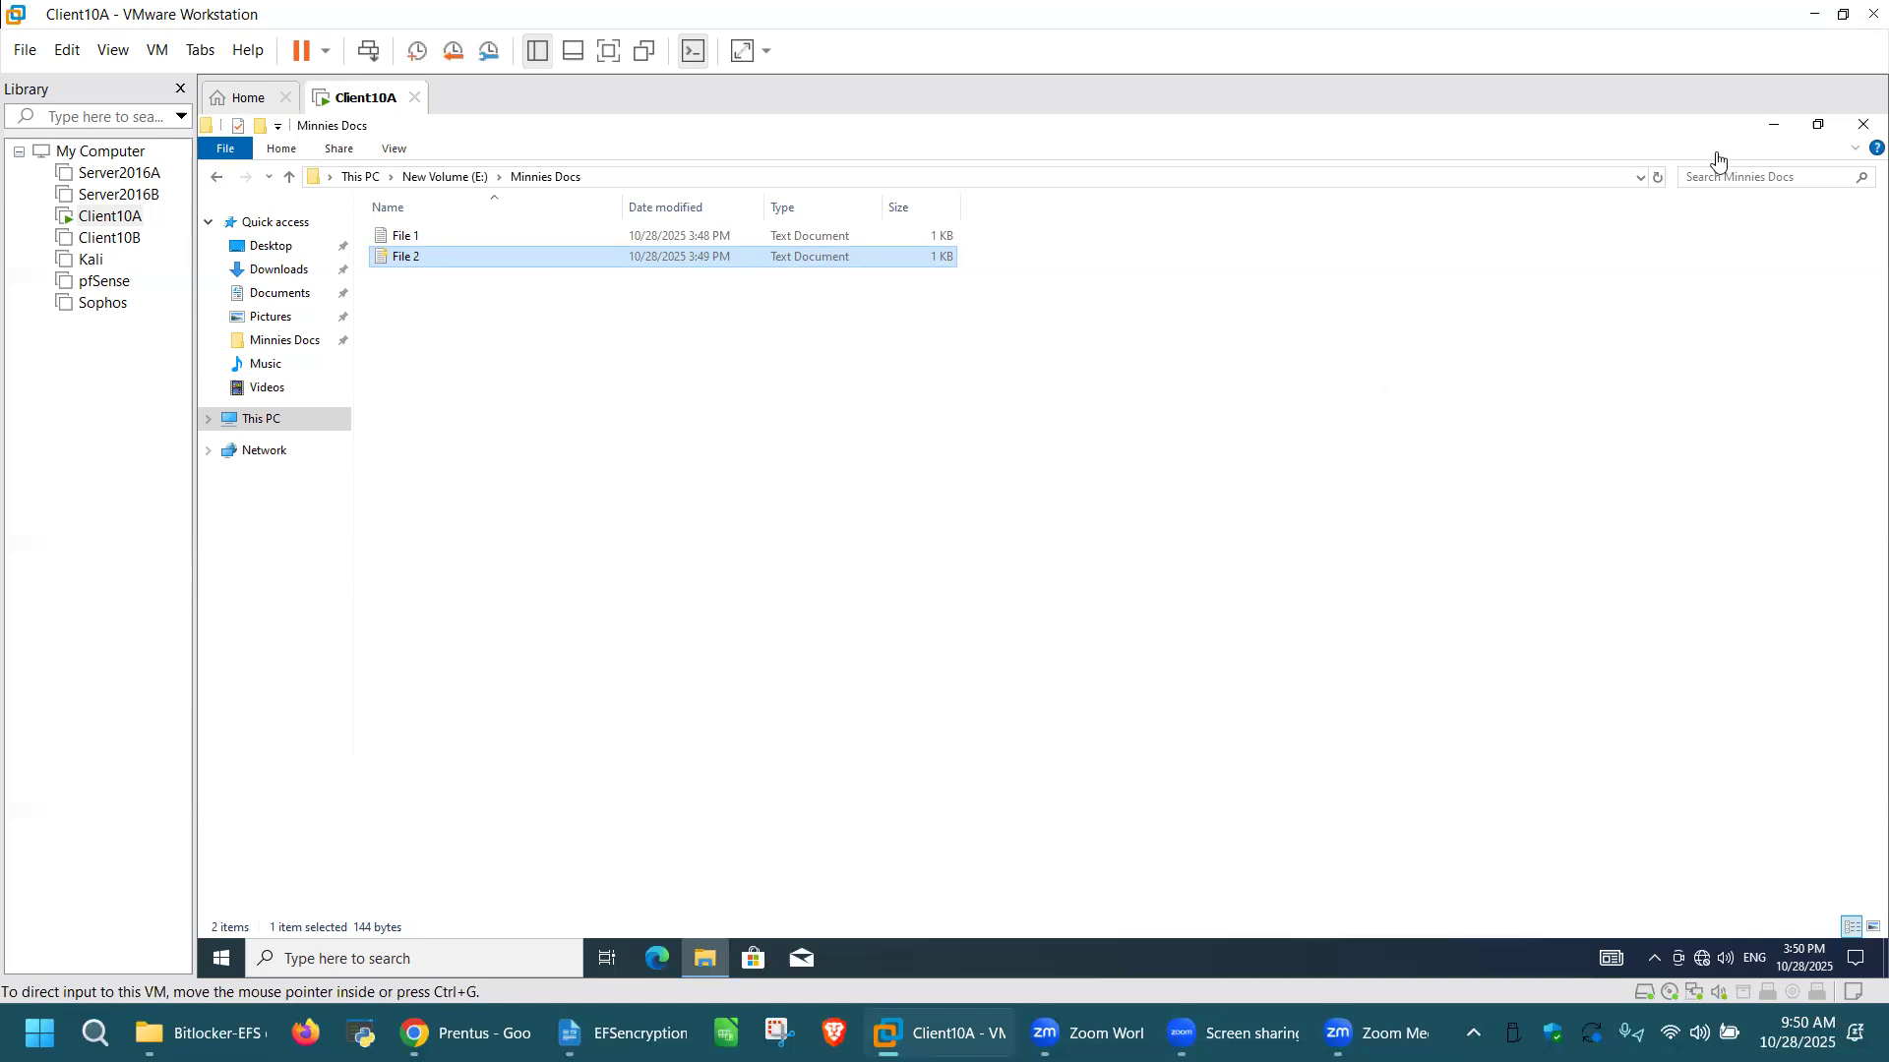
{"action": "left_click", "coordinate": [1861, 129]}
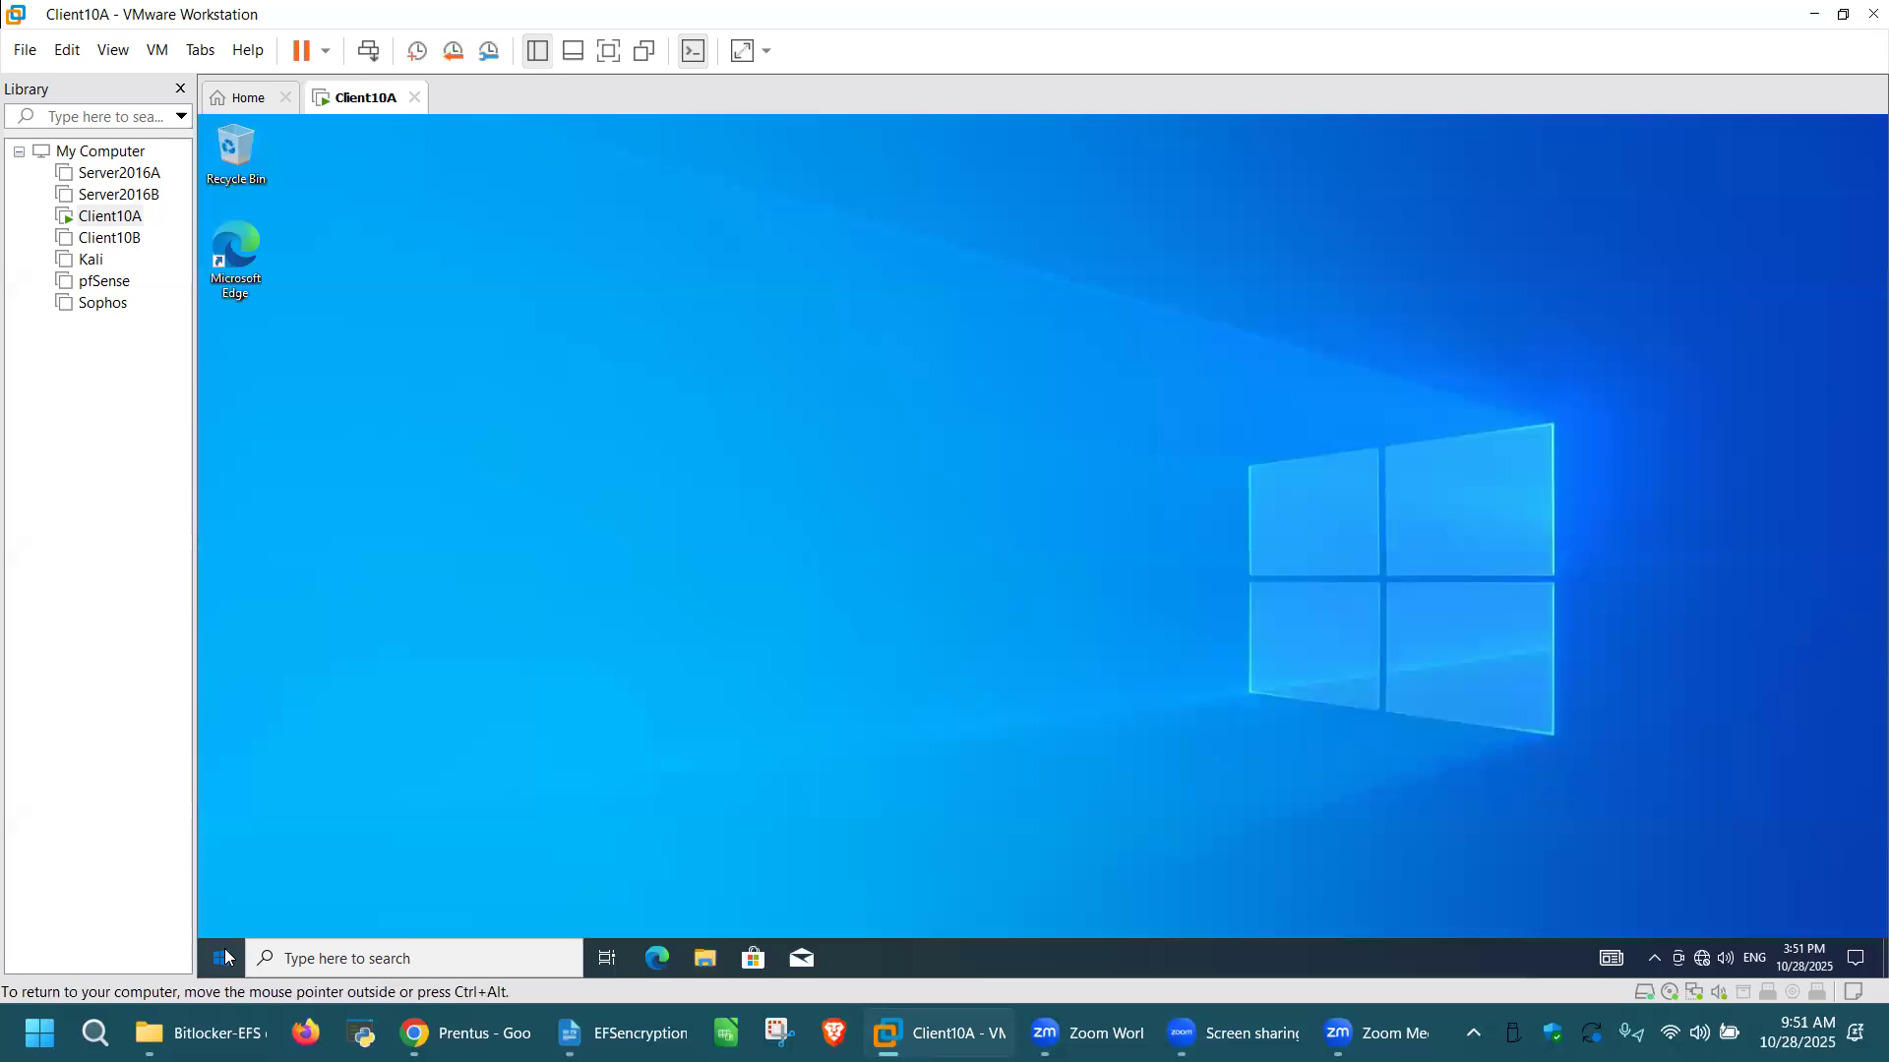
{"action": "left_click", "coordinate": [222, 957]}
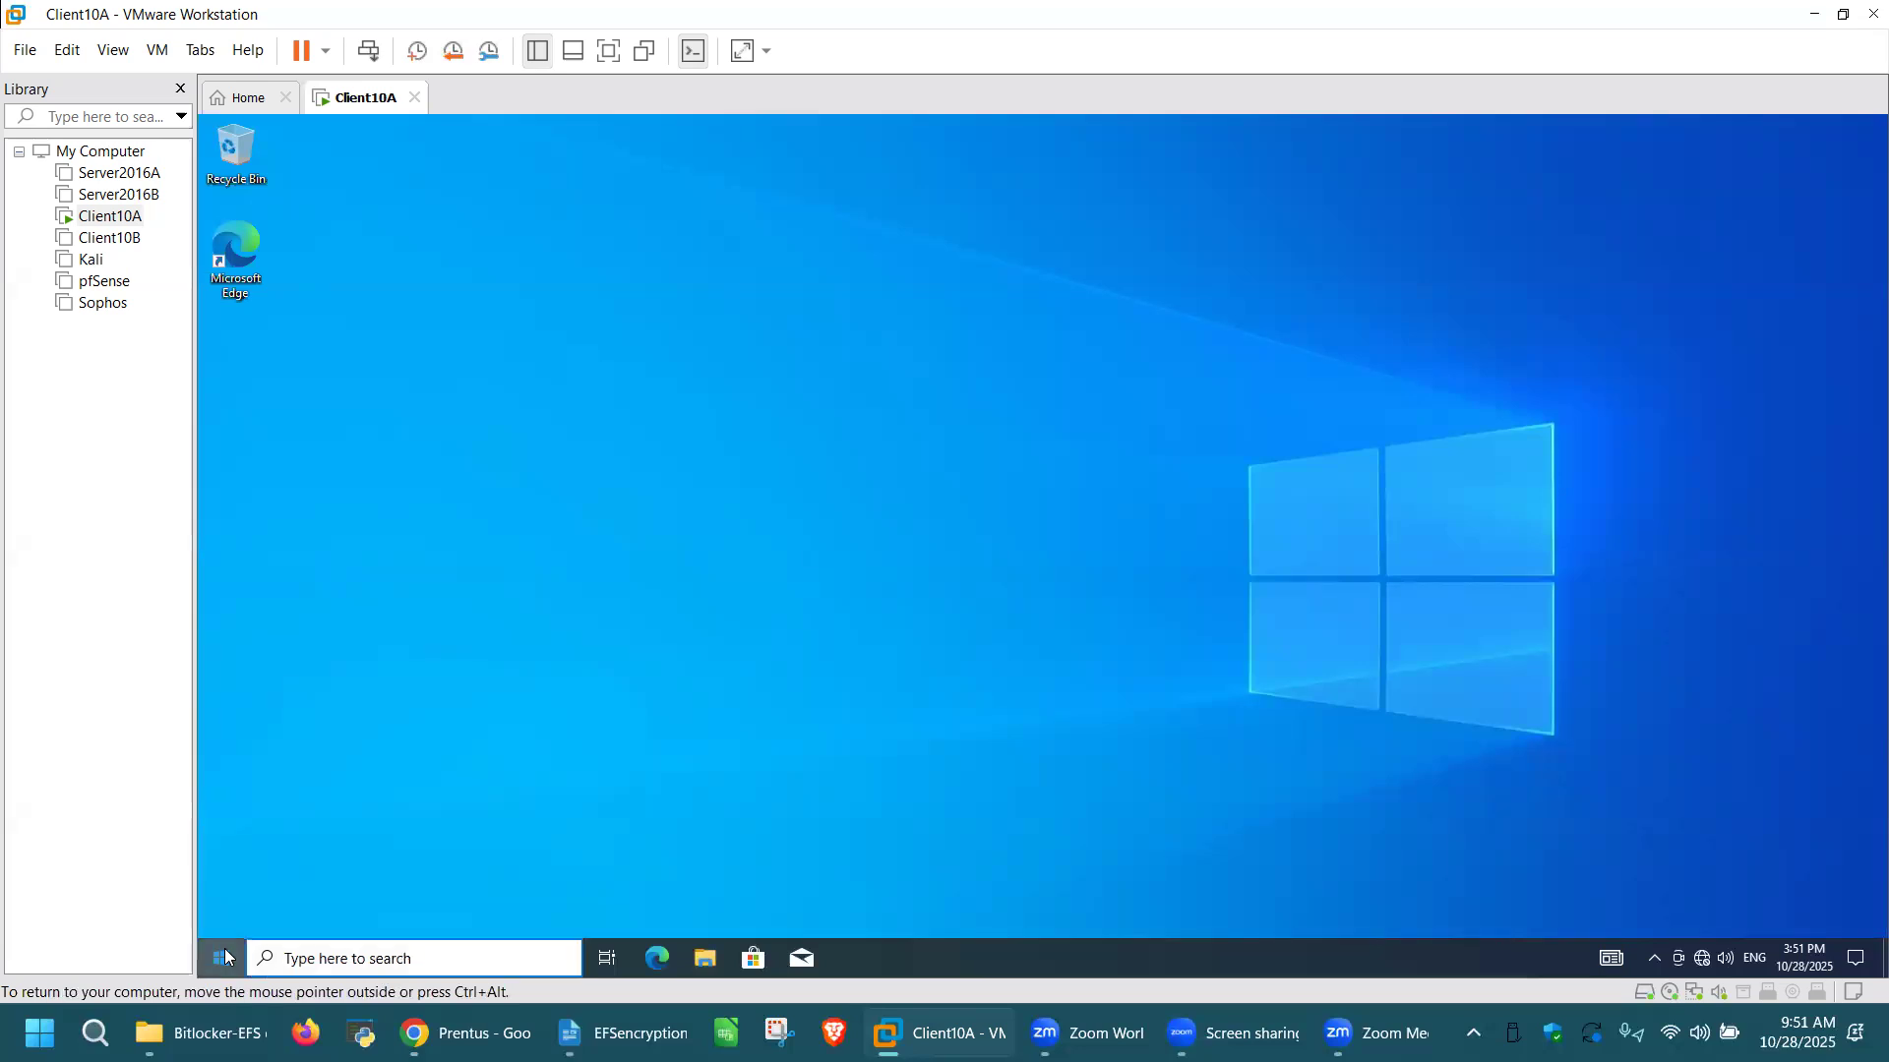
{"action": "mouse_move", "coordinate": [224, 724]}
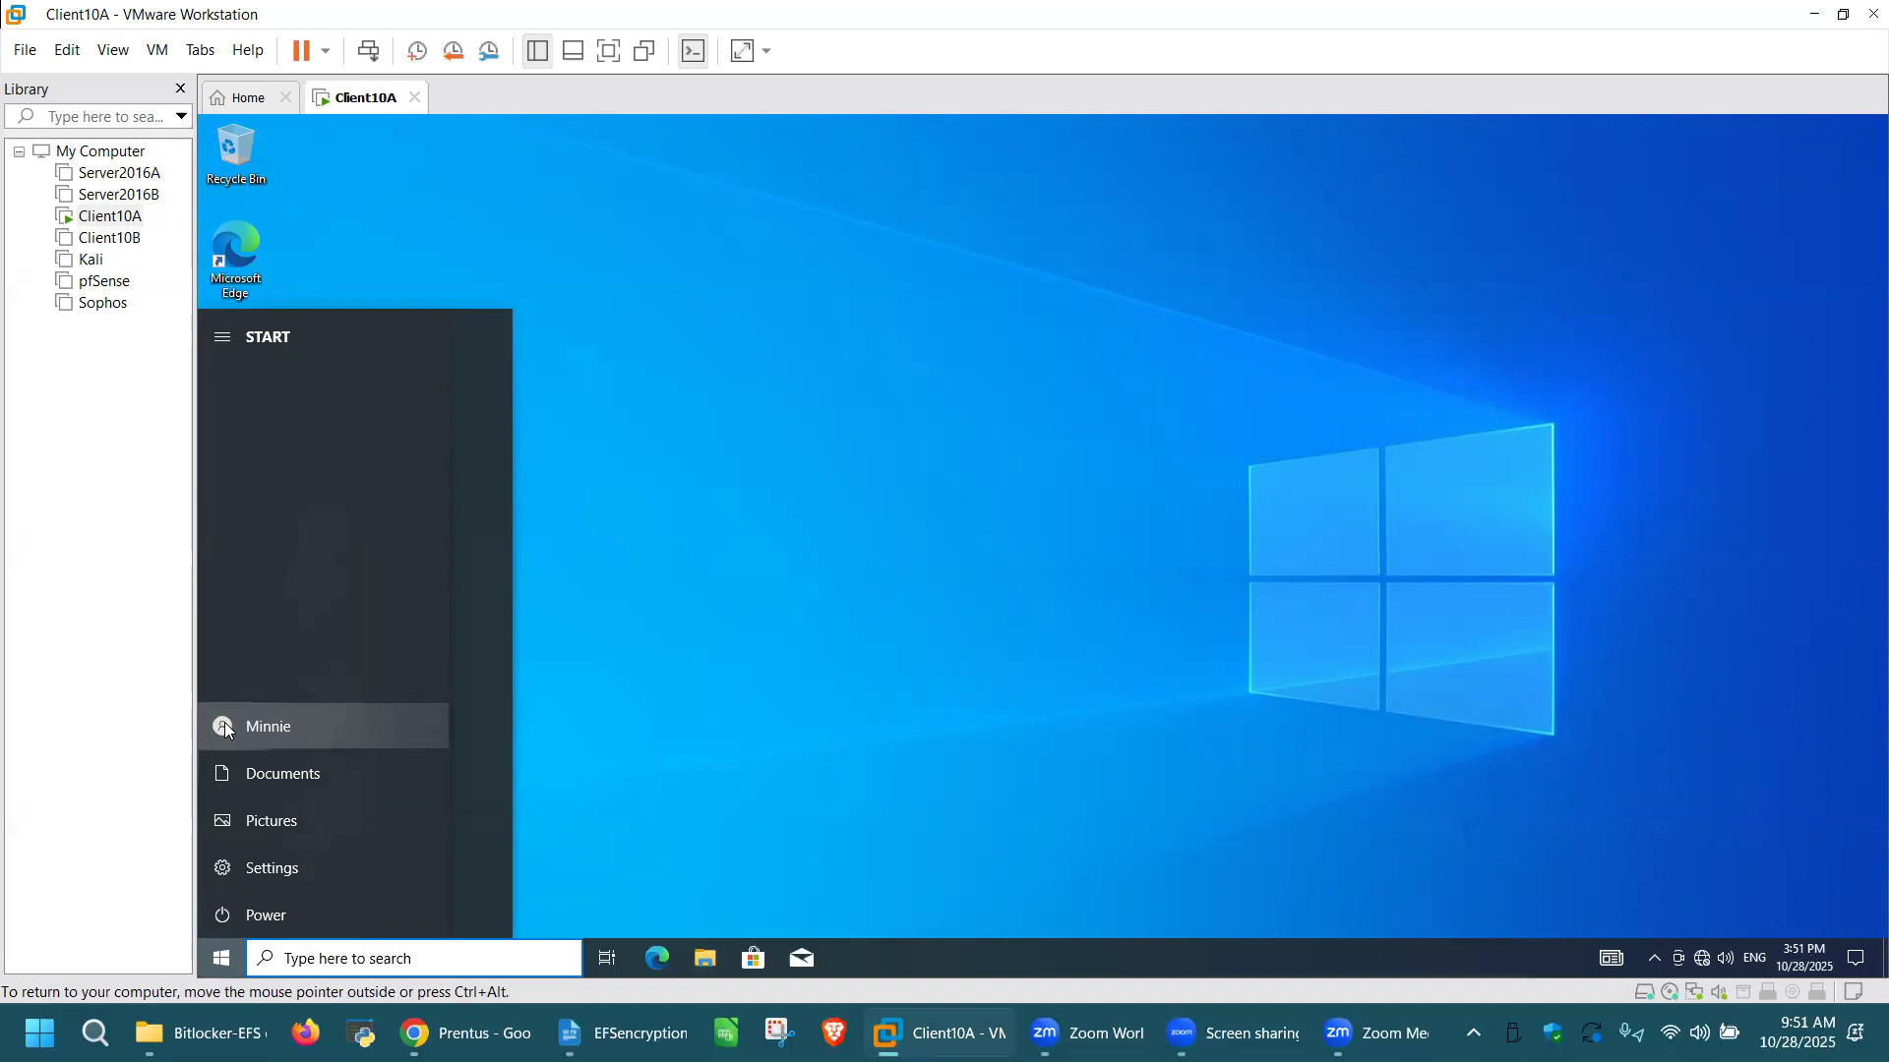
{"action": "left_click", "coordinate": [269, 726]}
{"action": "left_click", "coordinate": [269, 726]}
{"action": "left_click", "coordinate": [269, 726]}
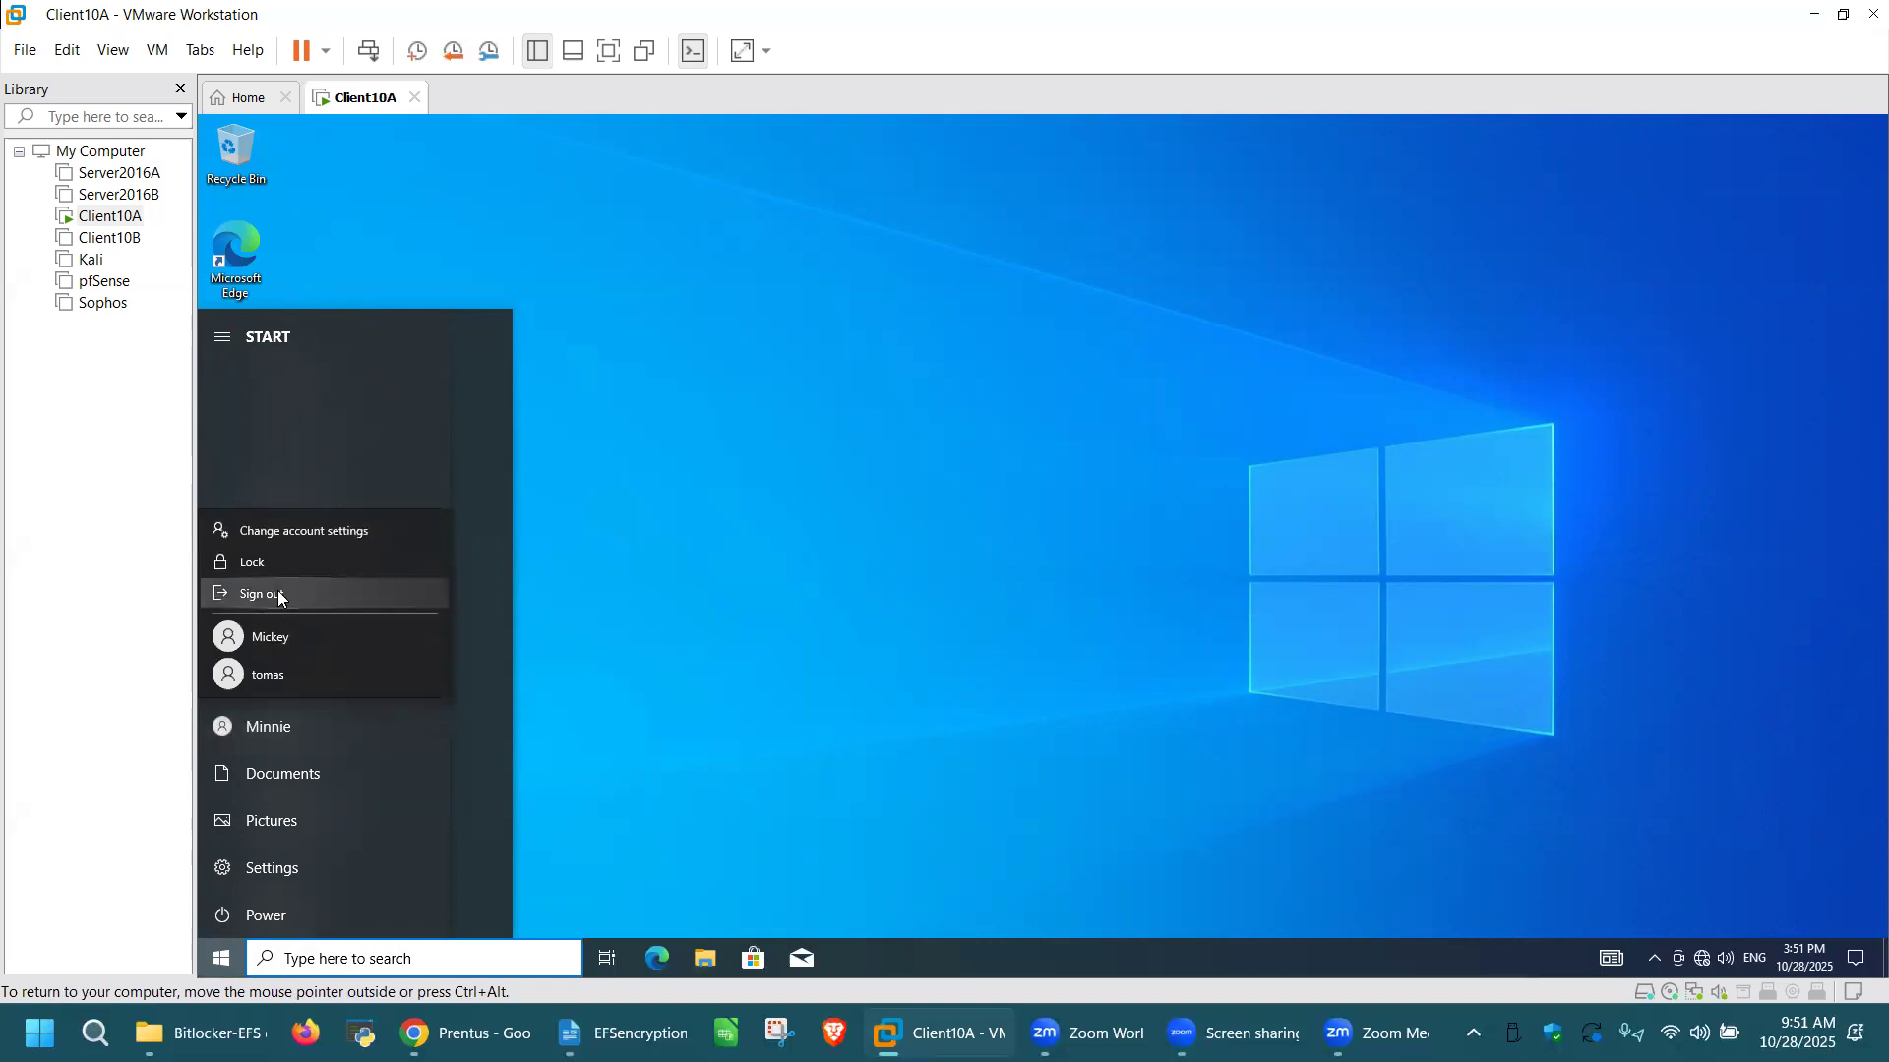
{"action": "left_click", "coordinate": [277, 596]}
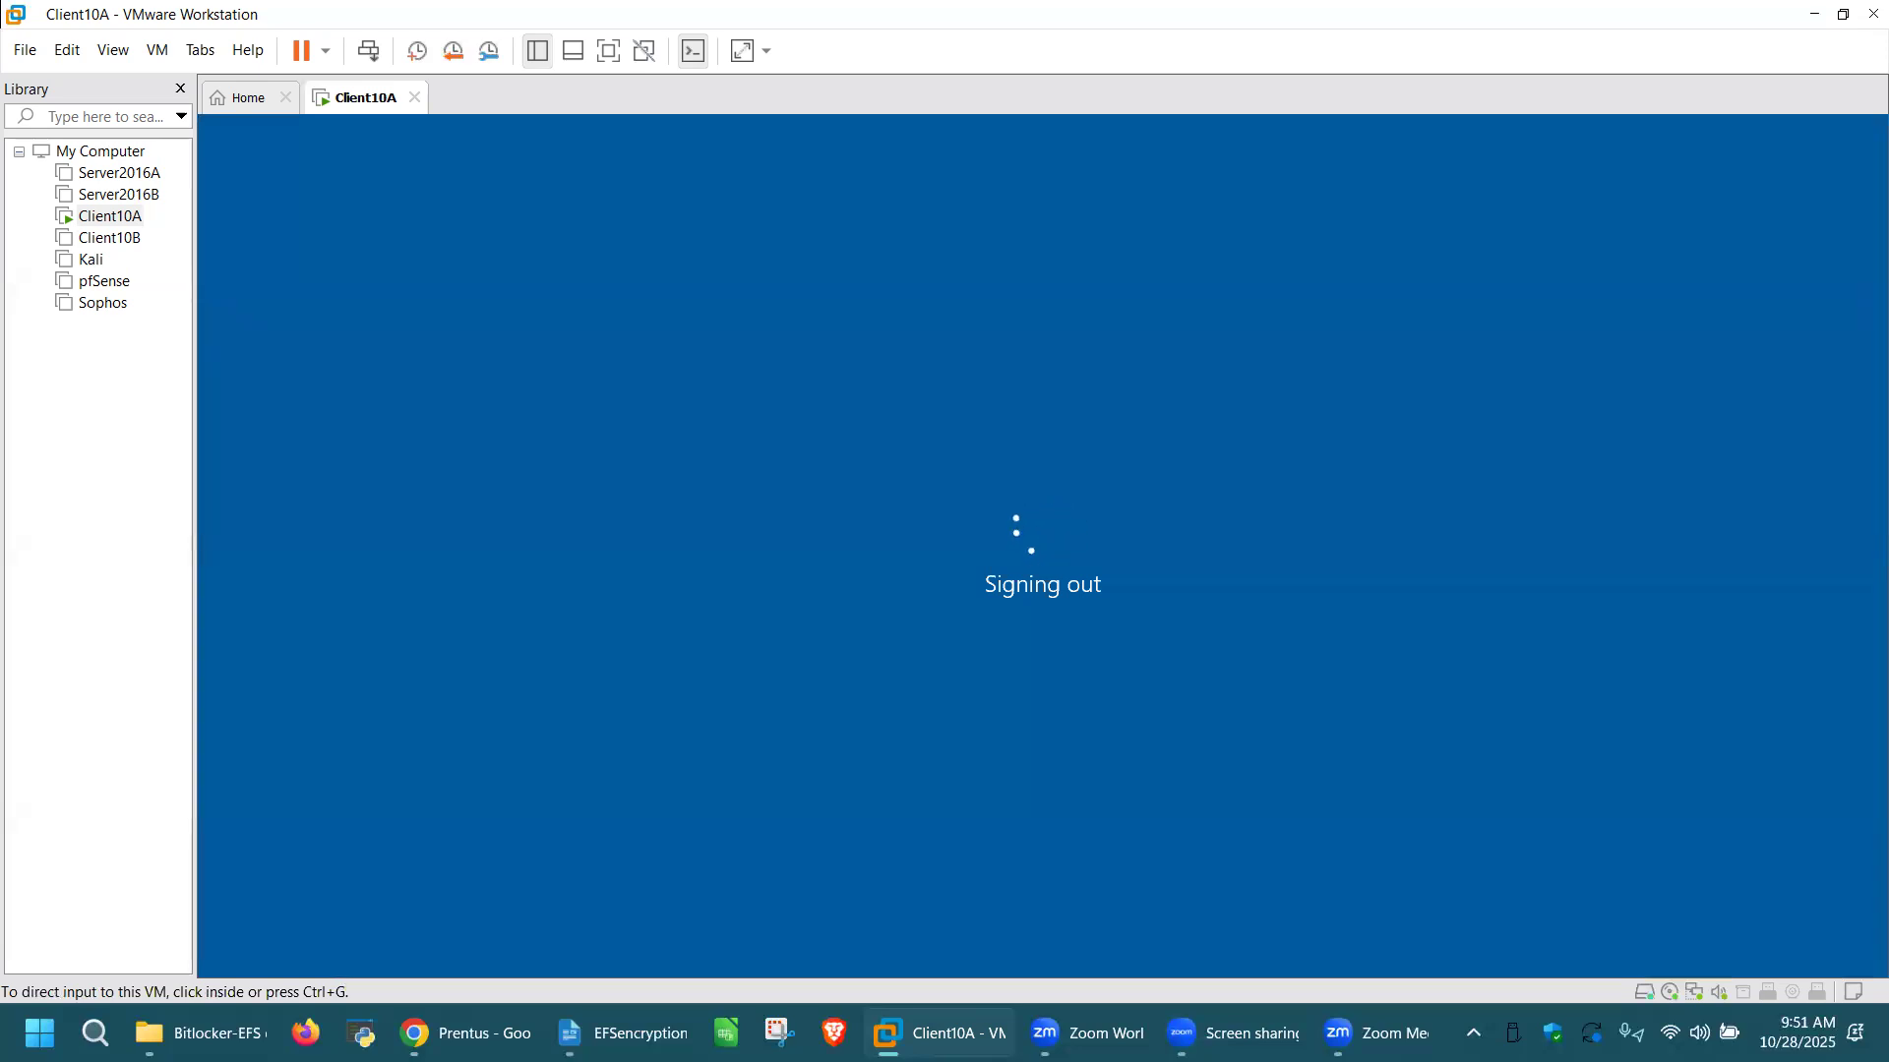
{"action": "left_click", "coordinate": [1158, 772]}
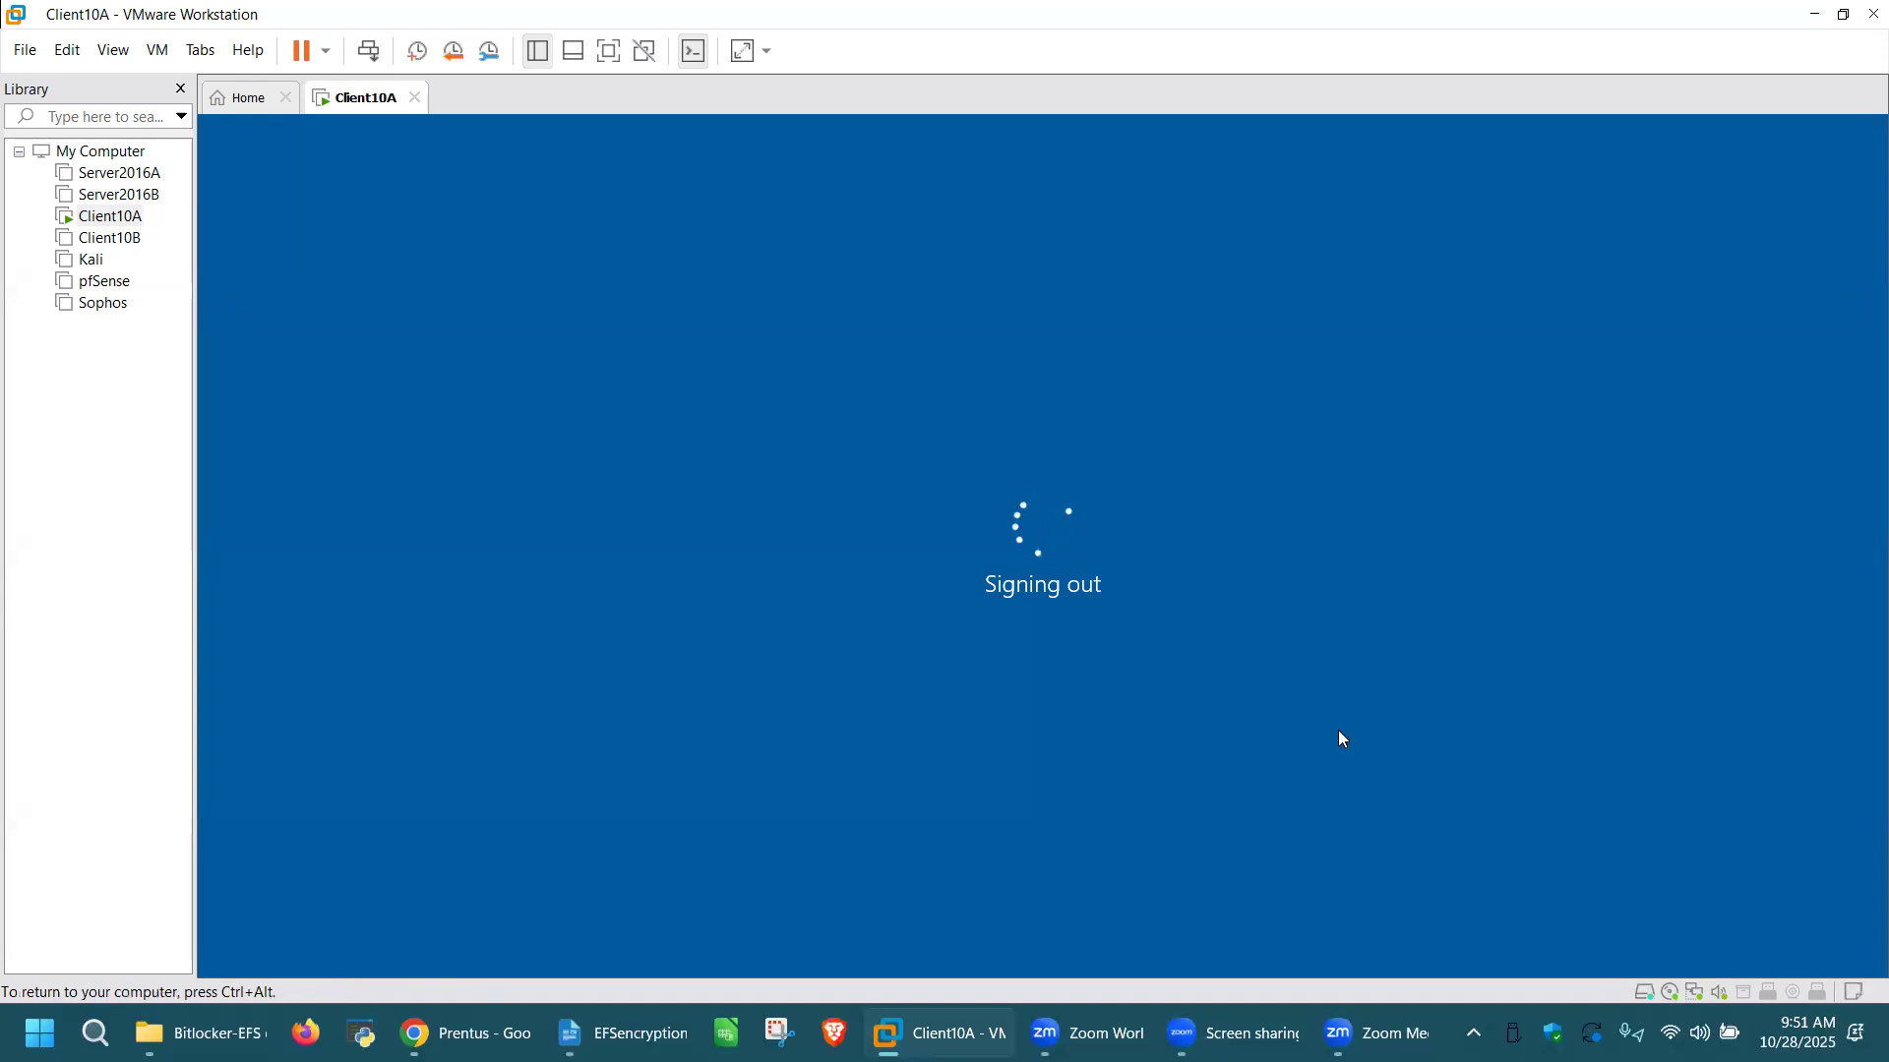
{"action": "key", "text": "ctrl+alt"}
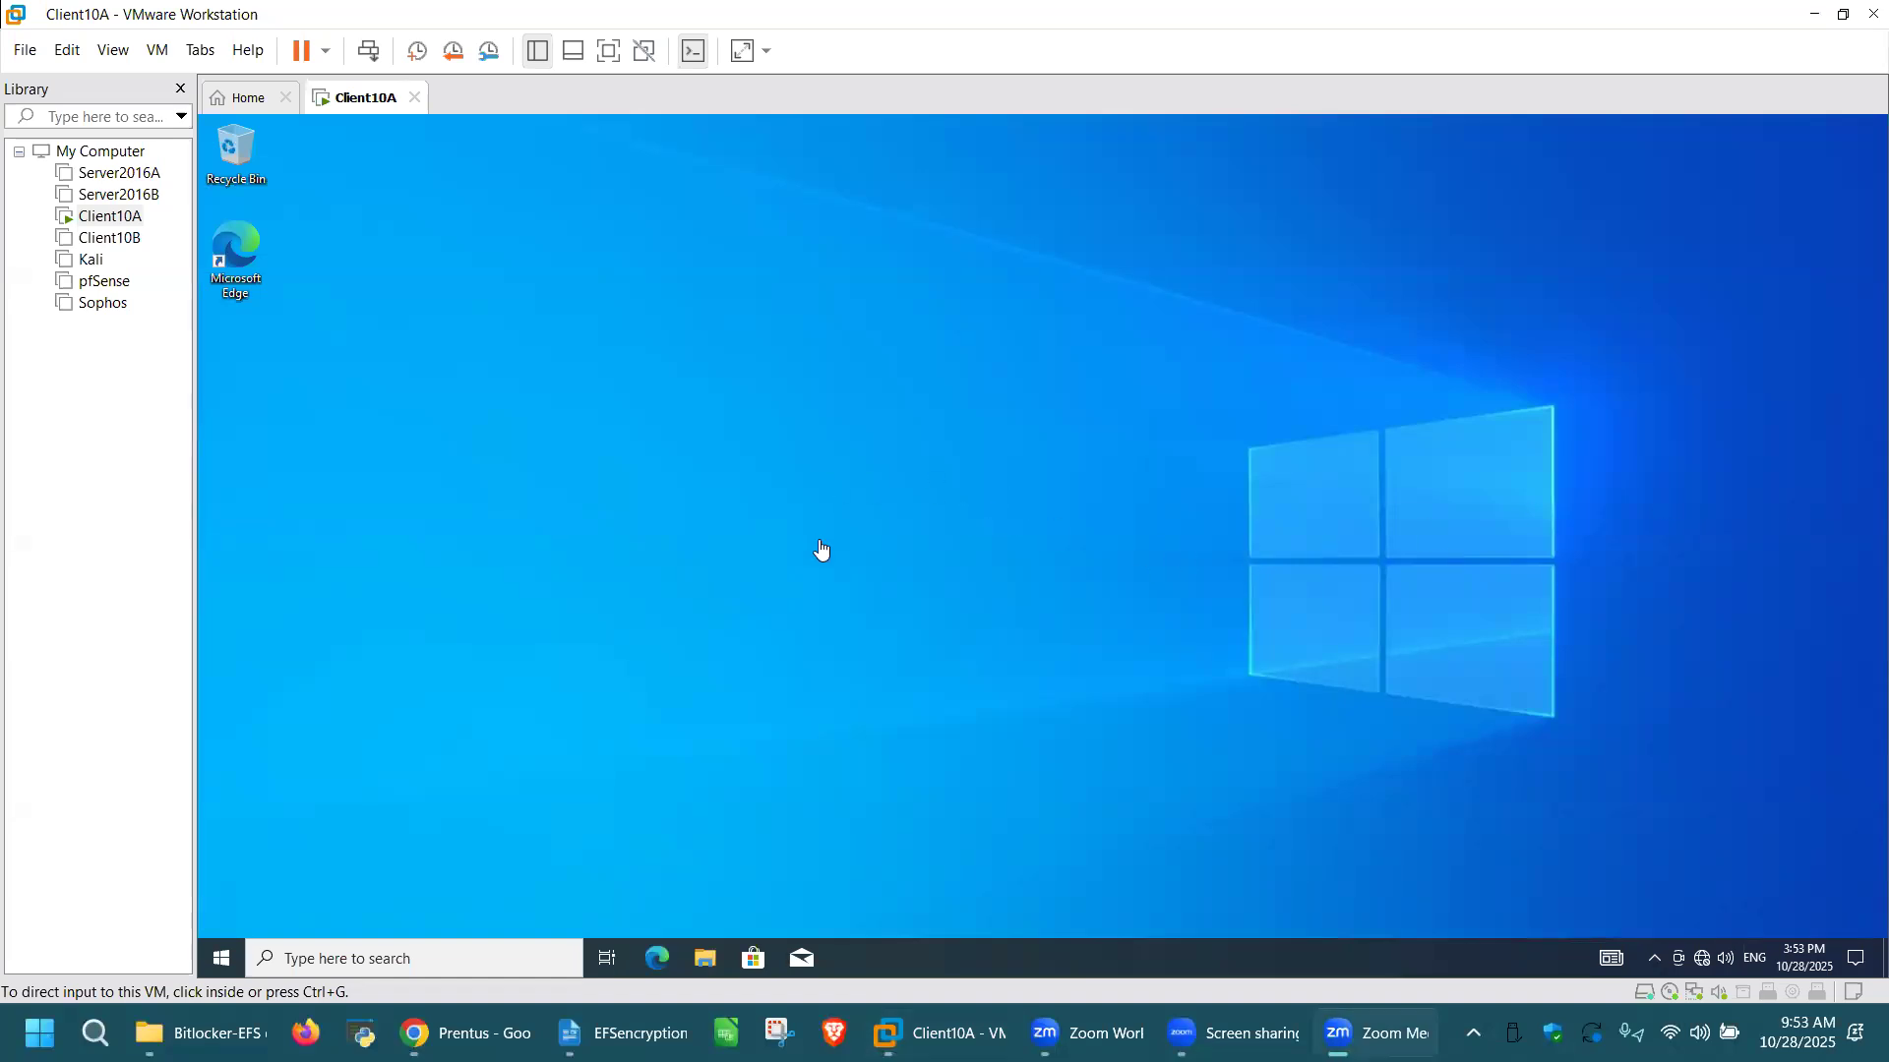
Step: Open the Mickeys docs folder on New Volume (E:) in a maximized File Explorer window
{"action": "left_click", "coordinate": [823, 550]}
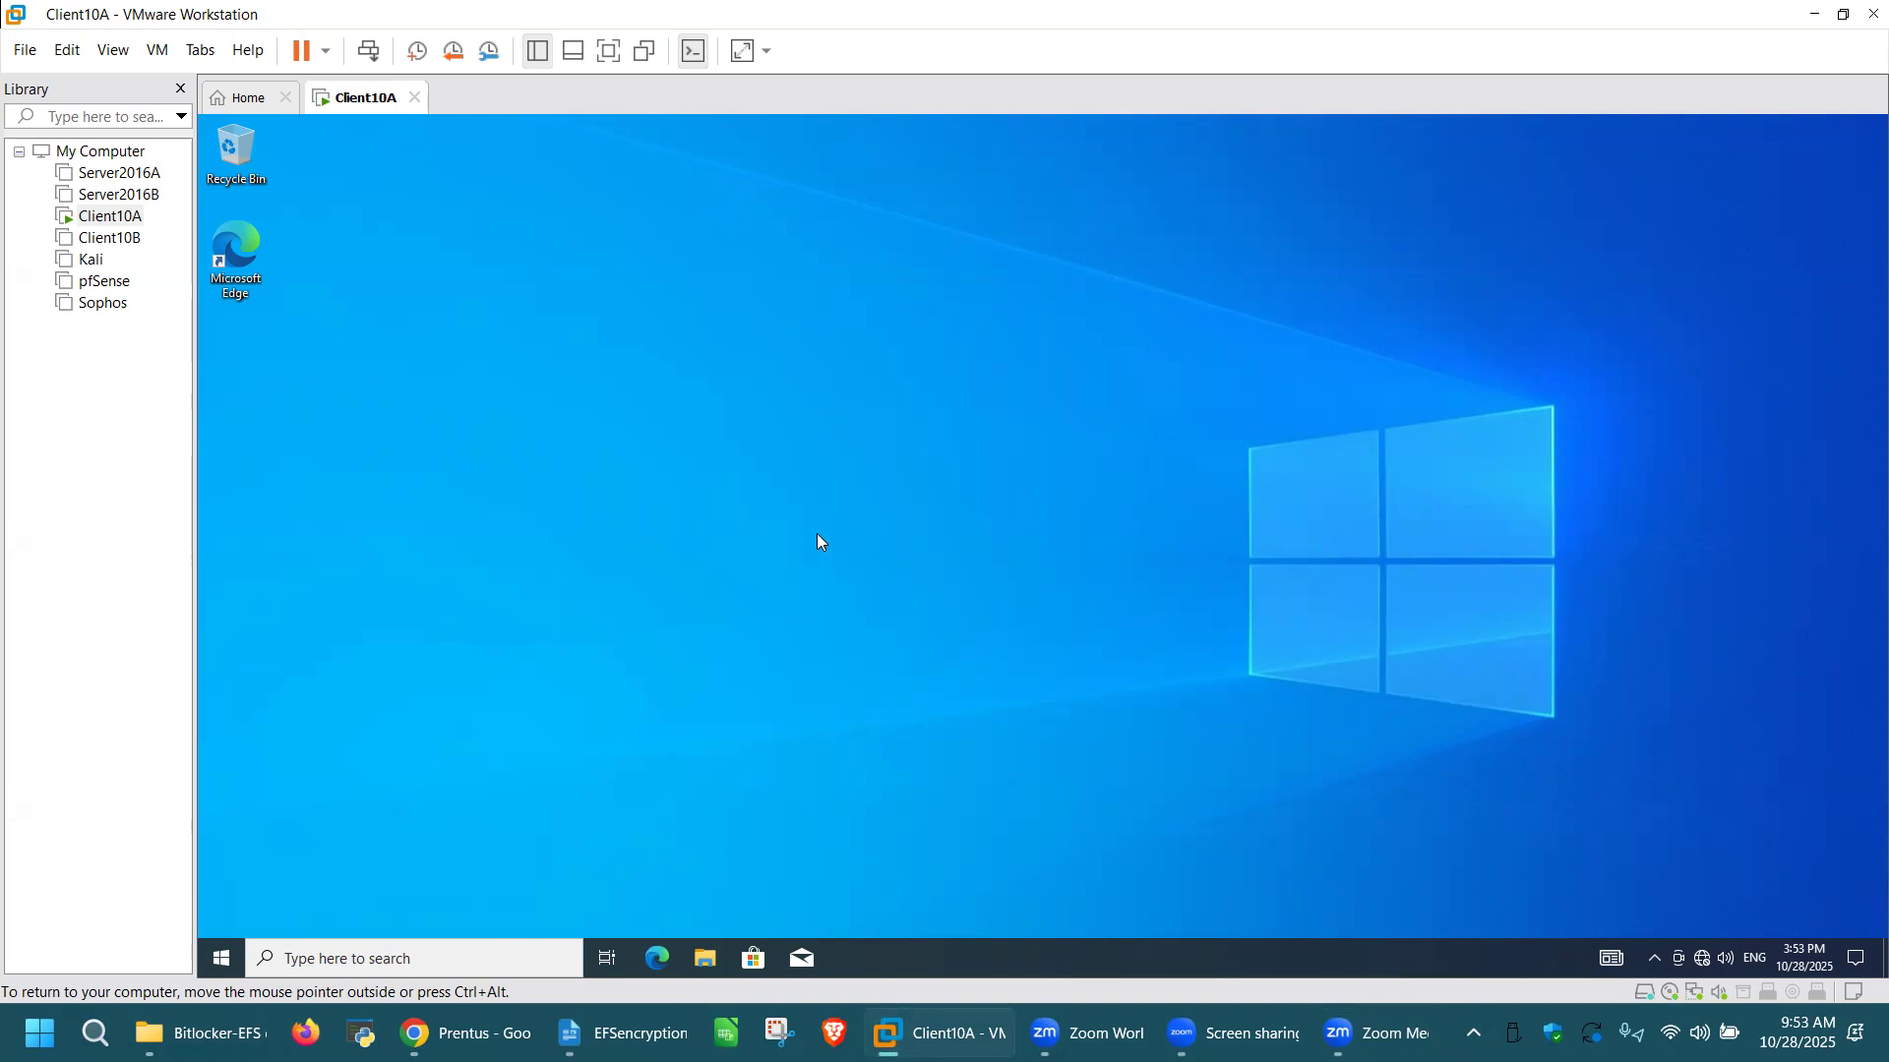
{"action": "left_click", "coordinate": [705, 959]}
{"action": "left_click", "coordinate": [708, 960]}
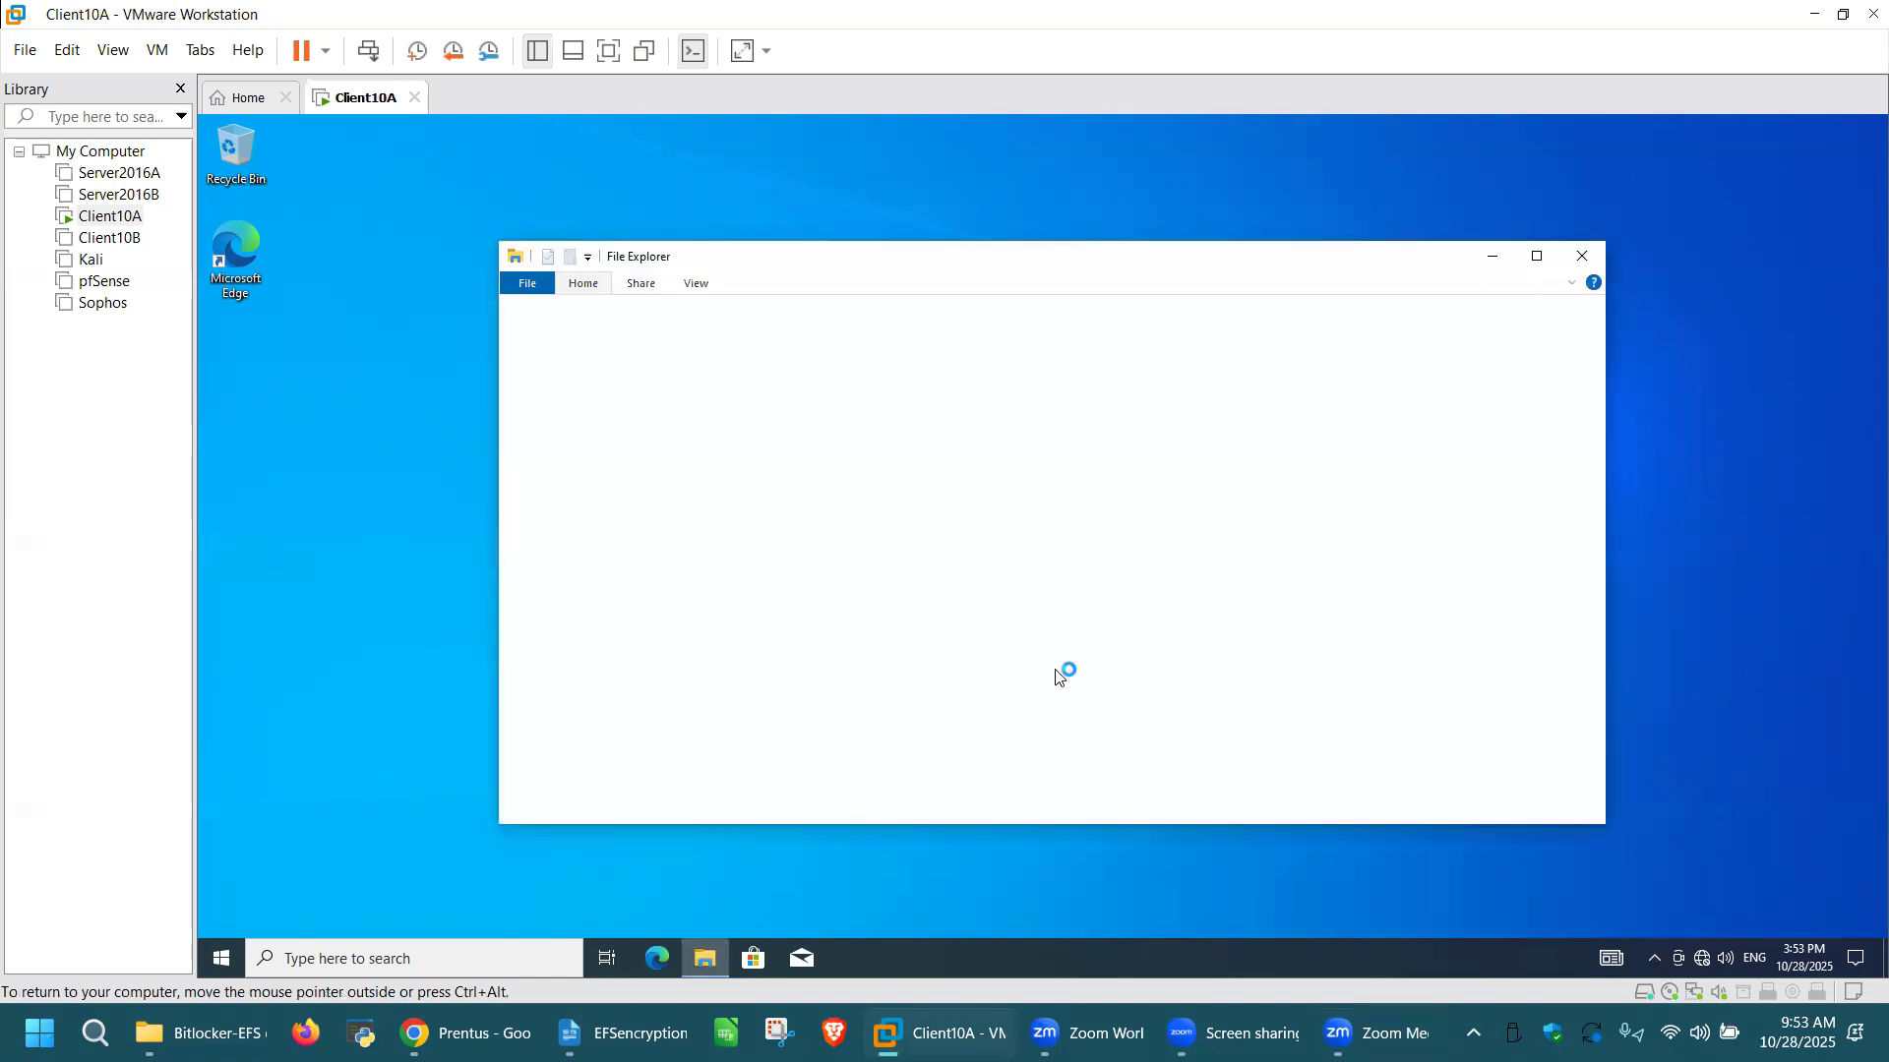
{"action": "left_click", "coordinate": [1536, 258]}
{"action": "left_click", "coordinate": [281, 401]}
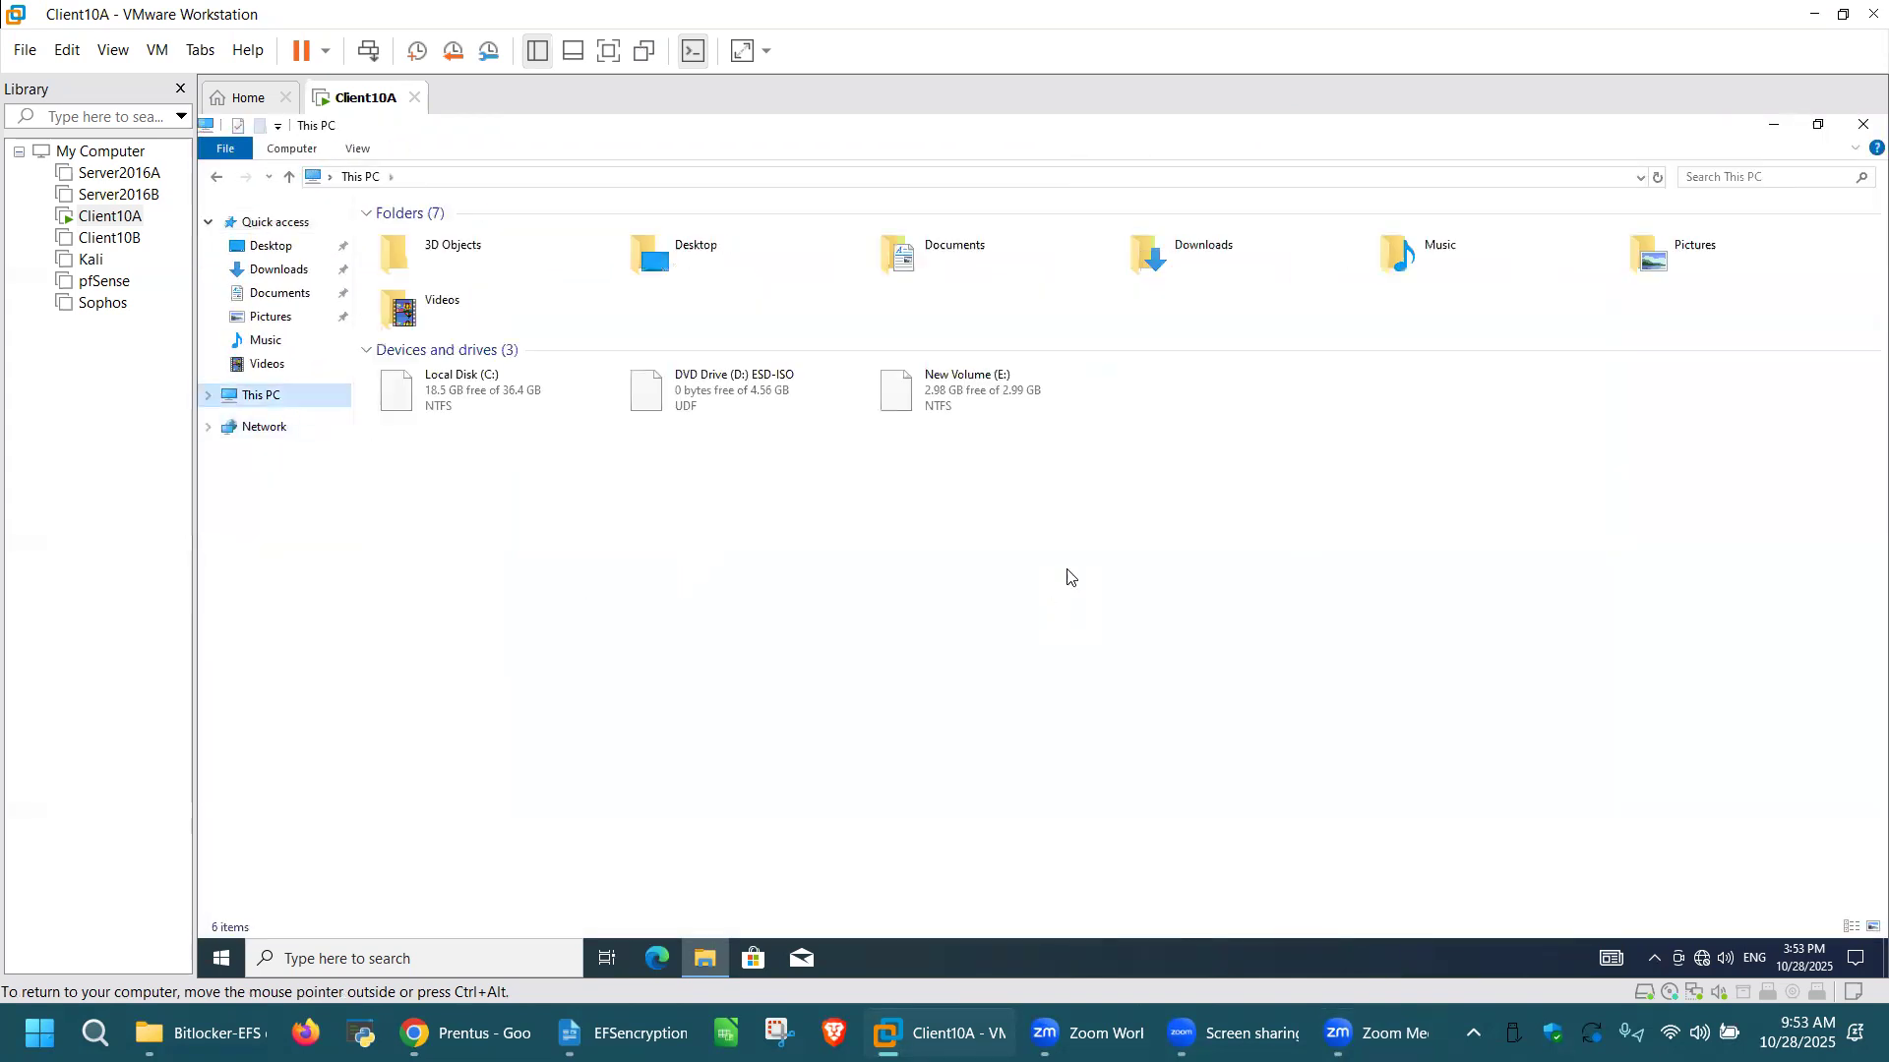
{"action": "left_click", "coordinate": [1005, 395]}
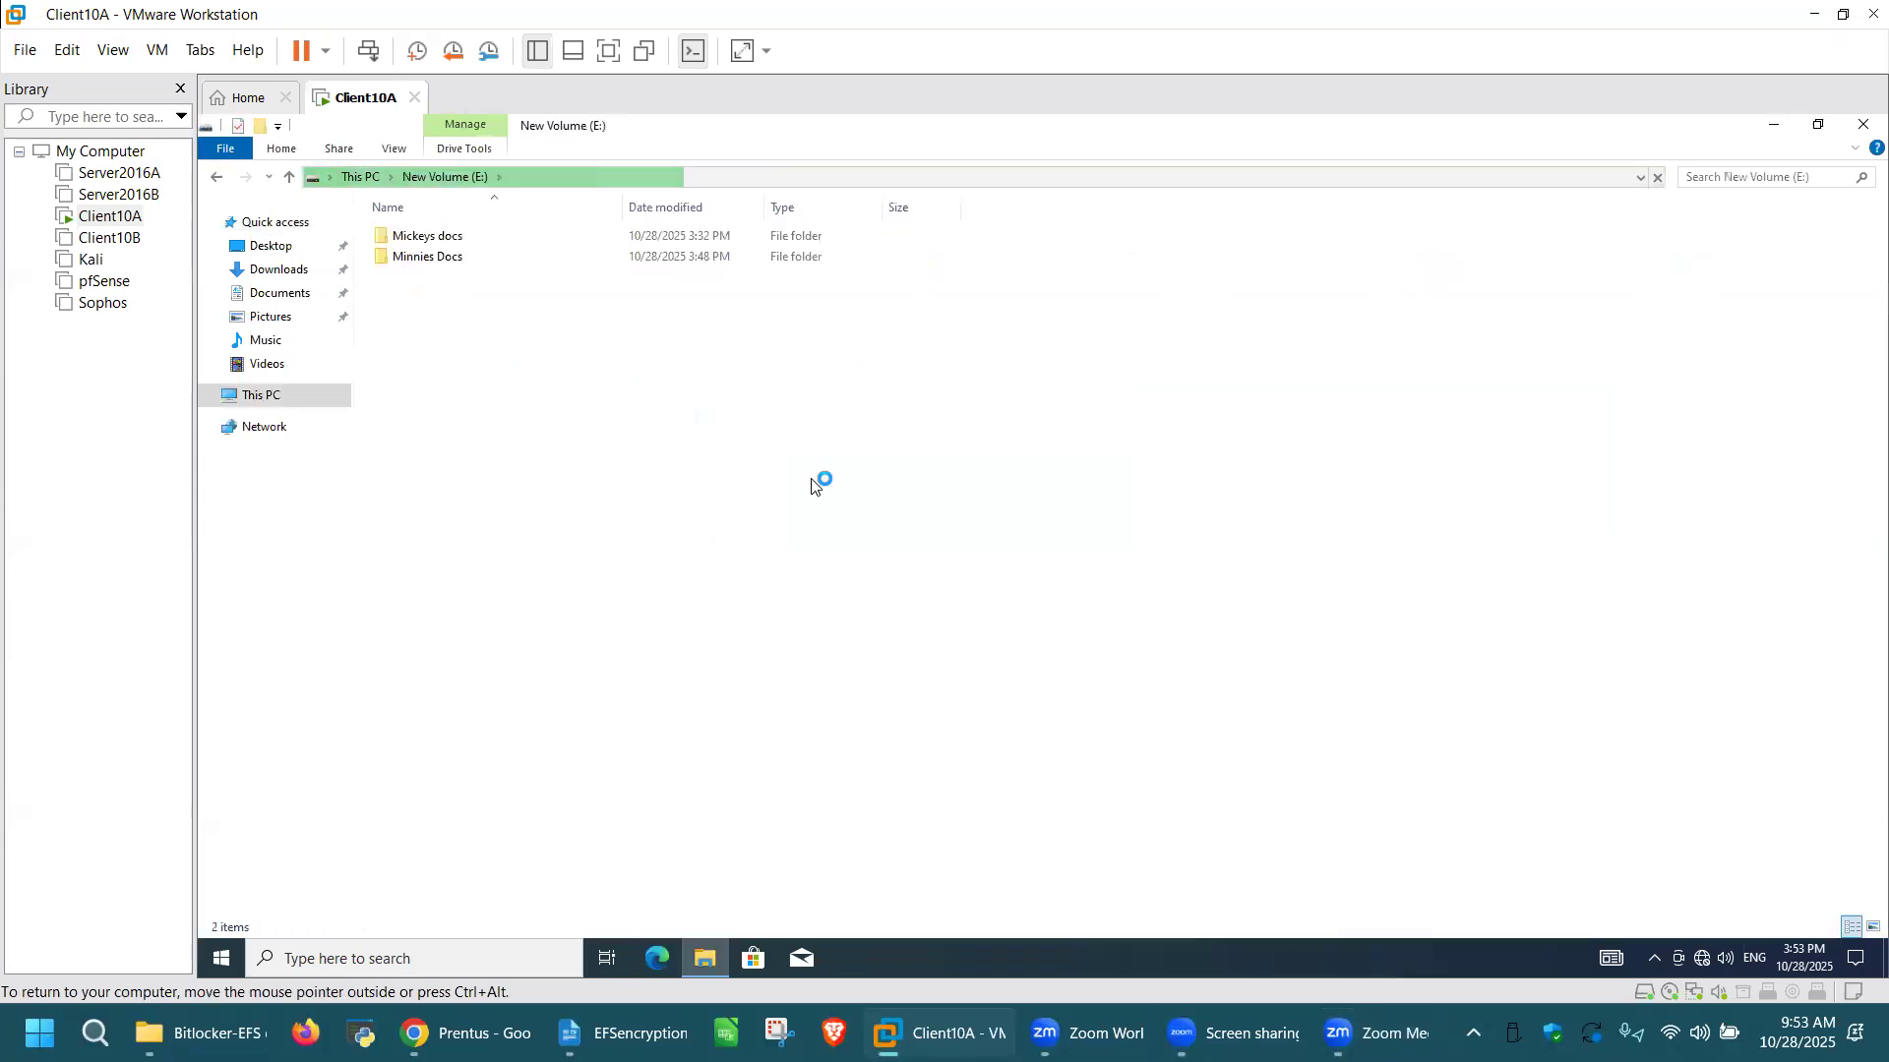
{"action": "double_click", "coordinate": [457, 239]}
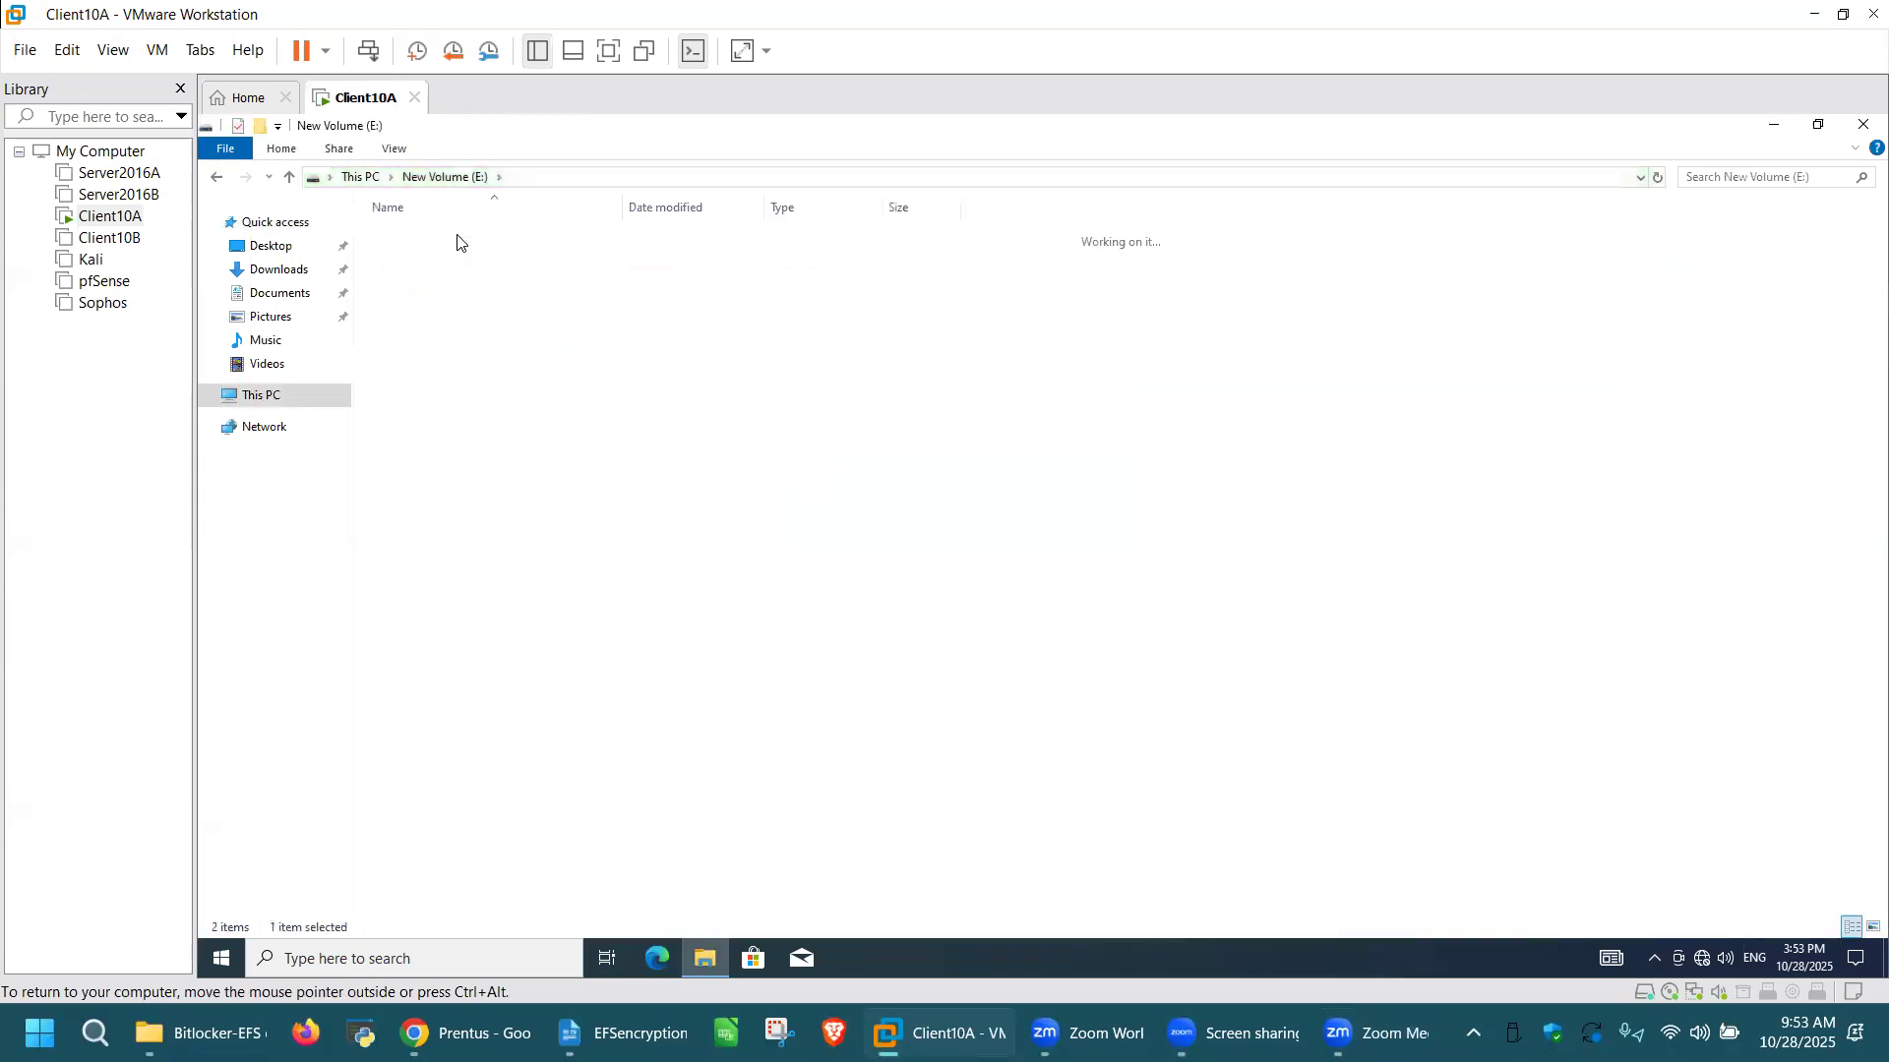
Step: Test access to My File and Private File in the Mickeys docs folder, closing Notepad after each attempt
{"action": "double_click", "coordinate": [457, 241]}
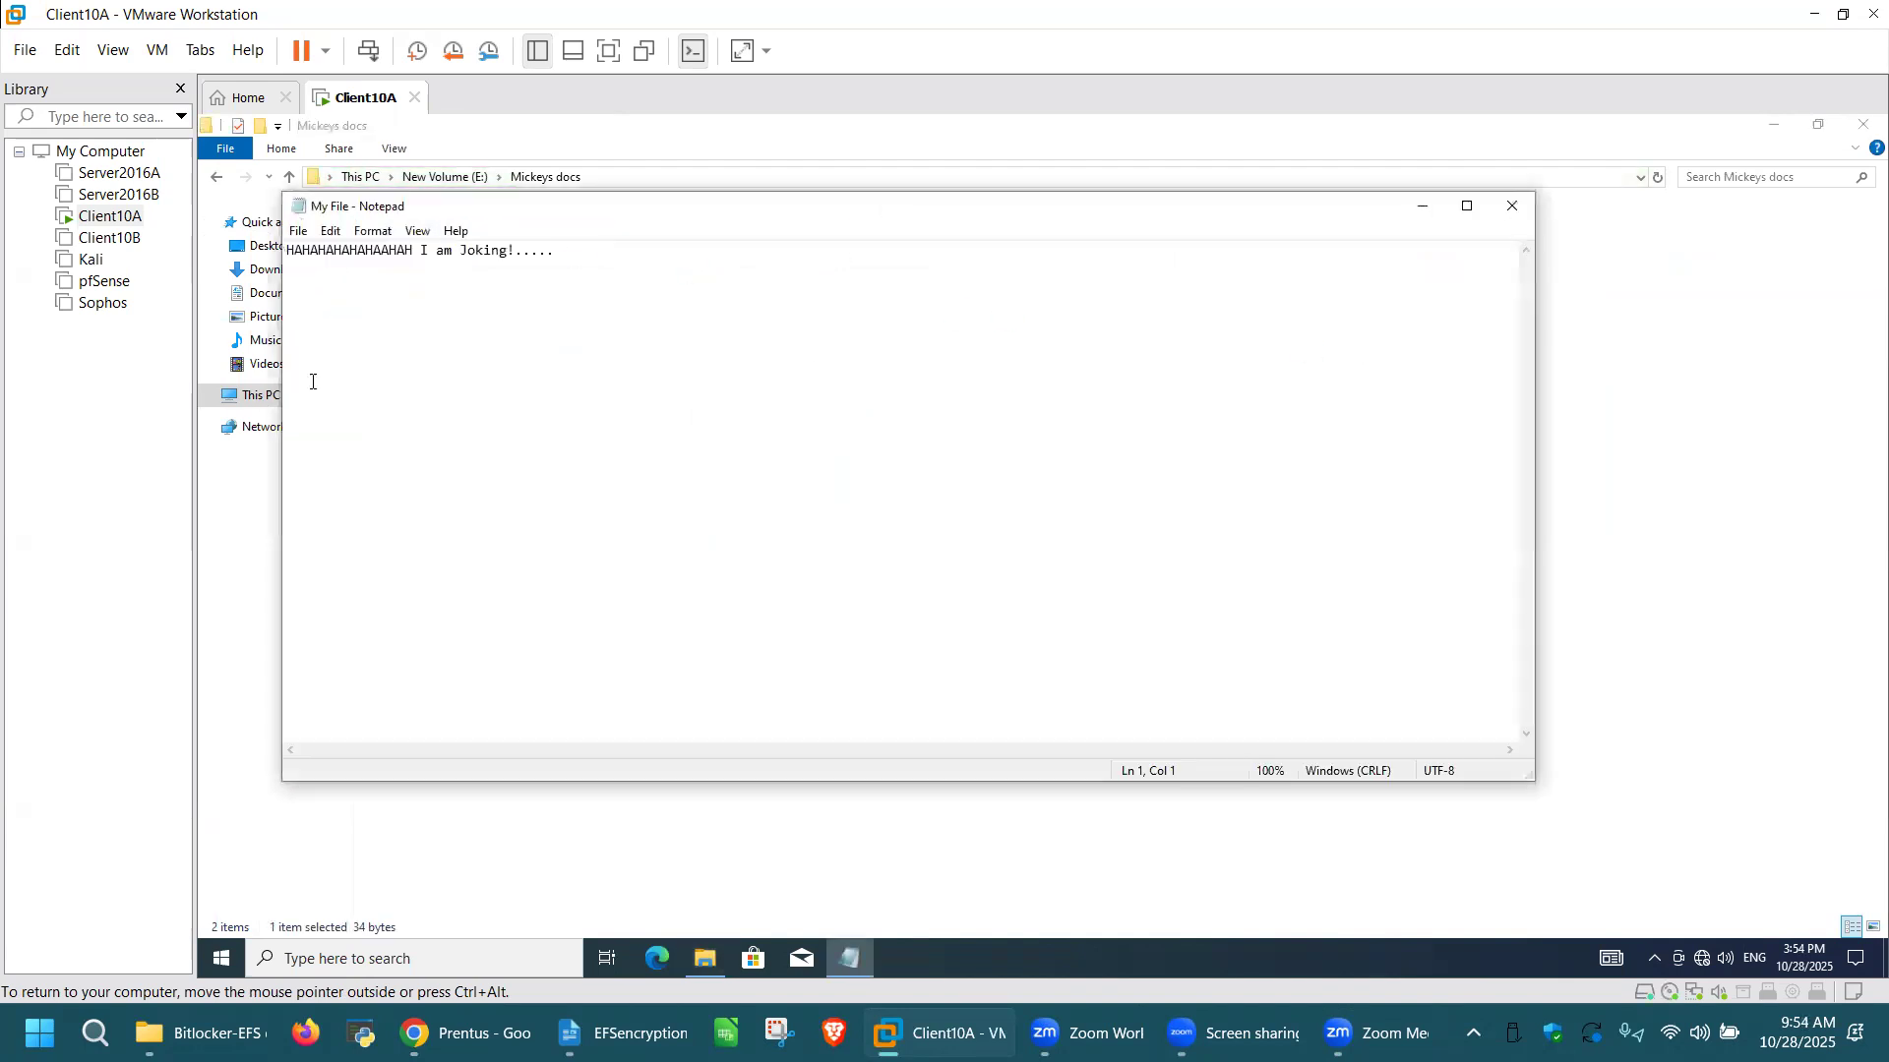
{"action": "left_click", "coordinate": [1511, 205]}
{"action": "double_click", "coordinate": [454, 259]}
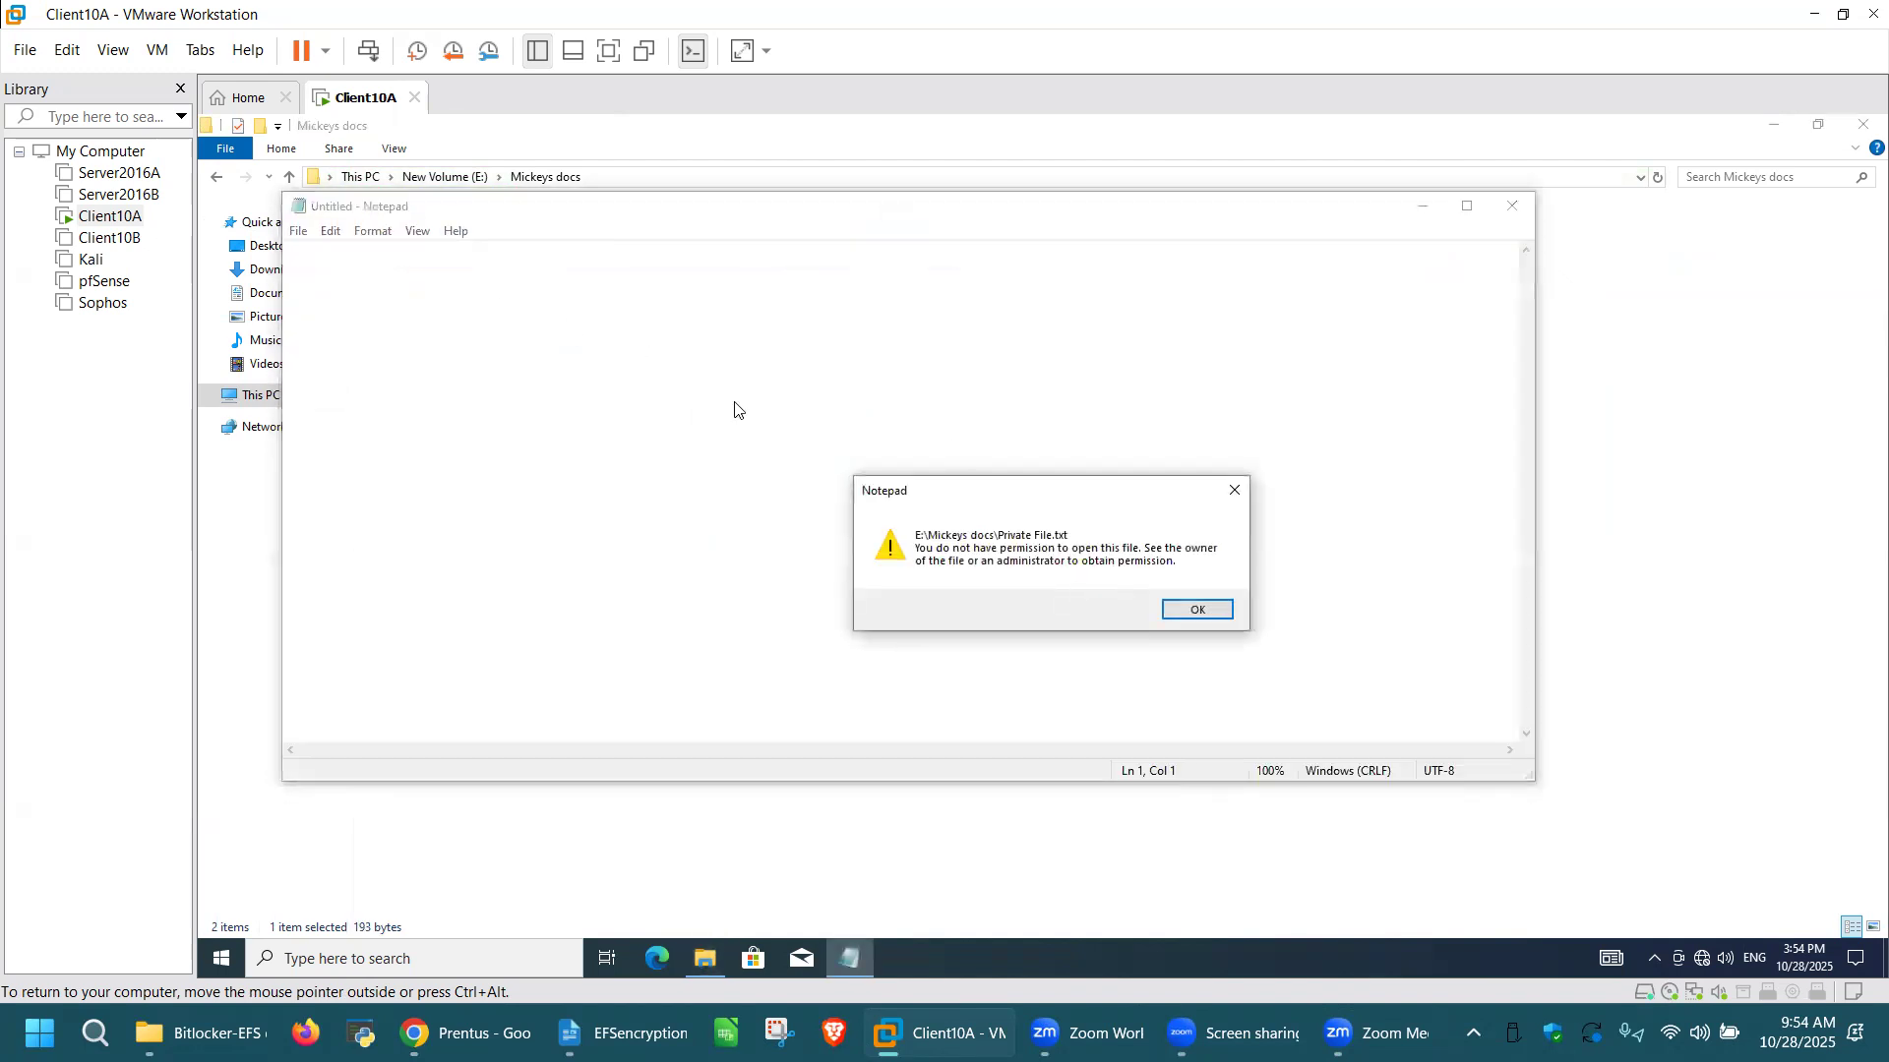
{"action": "left_click", "coordinate": [1198, 611]}
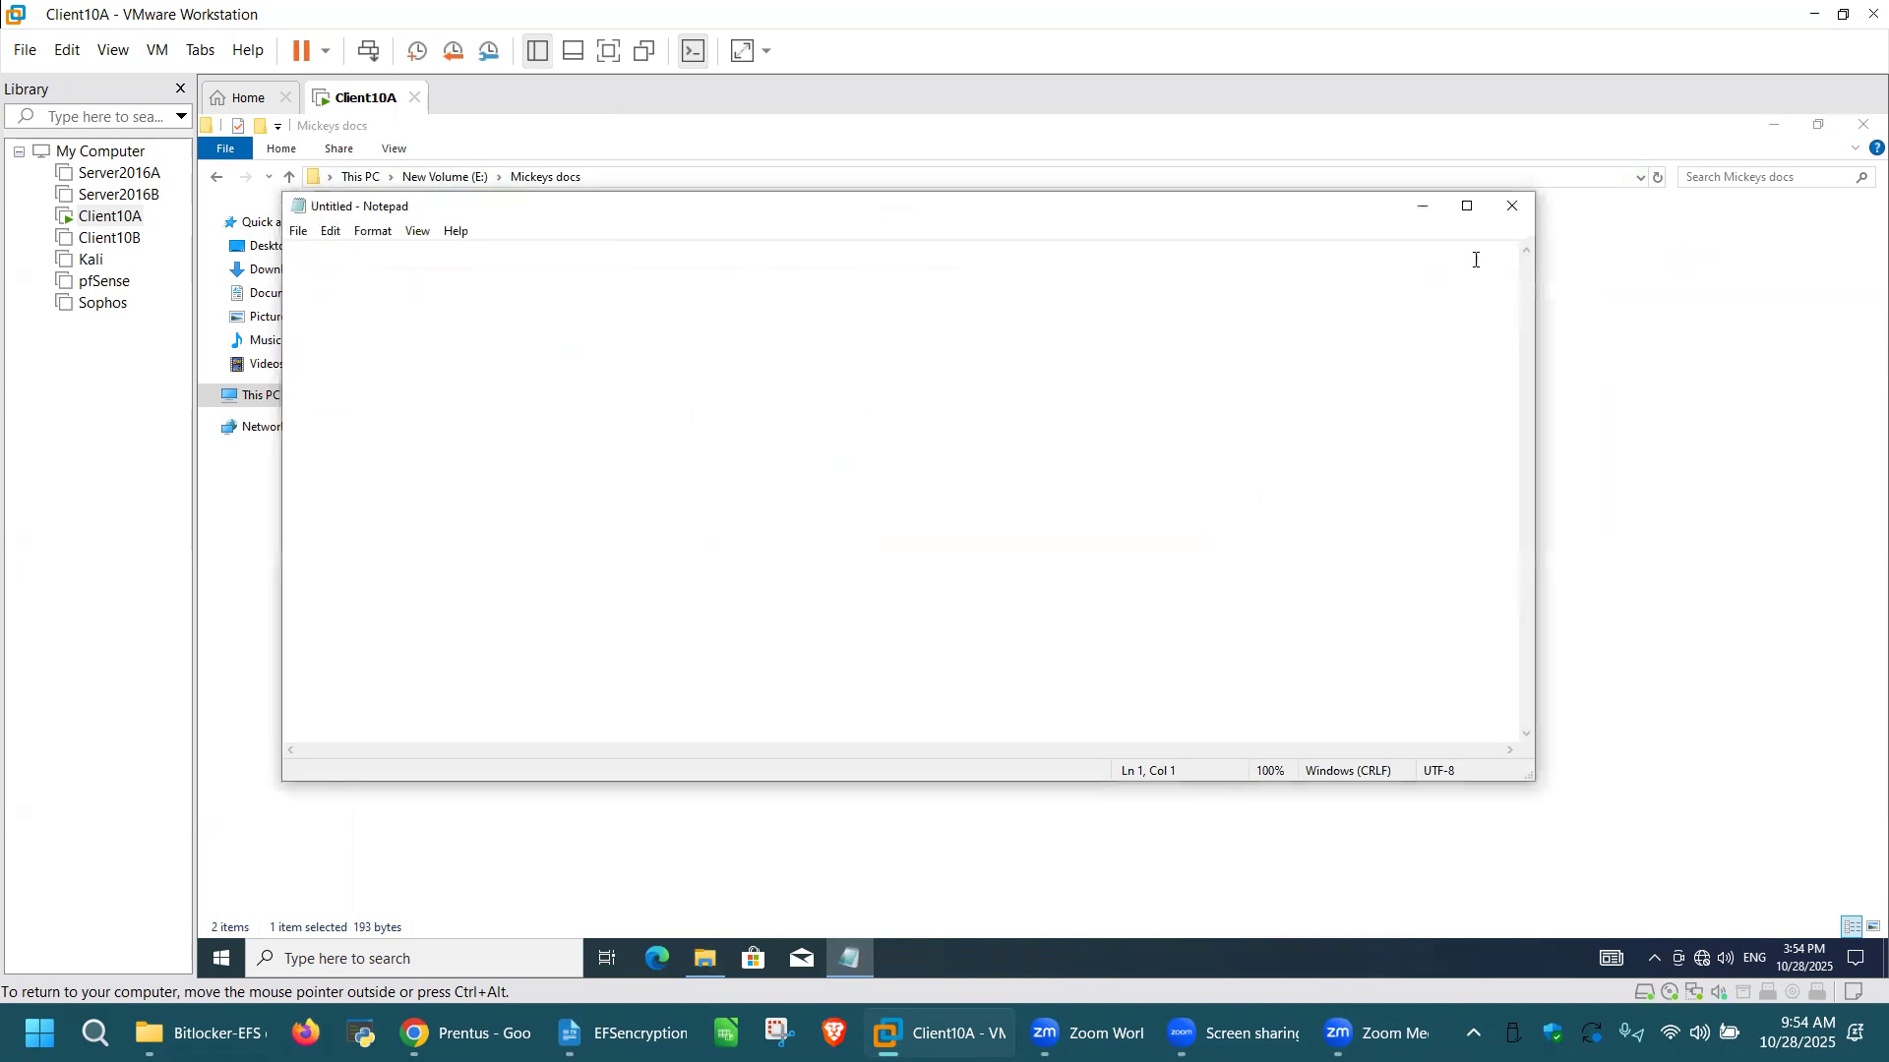
{"action": "left_click", "coordinate": [1512, 206]}
Step: Test access to File 1 and File 2 in the Minnies Docs folder on New Volume (E:), and close File Explorer
{"action": "left_click", "coordinate": [218, 177]}
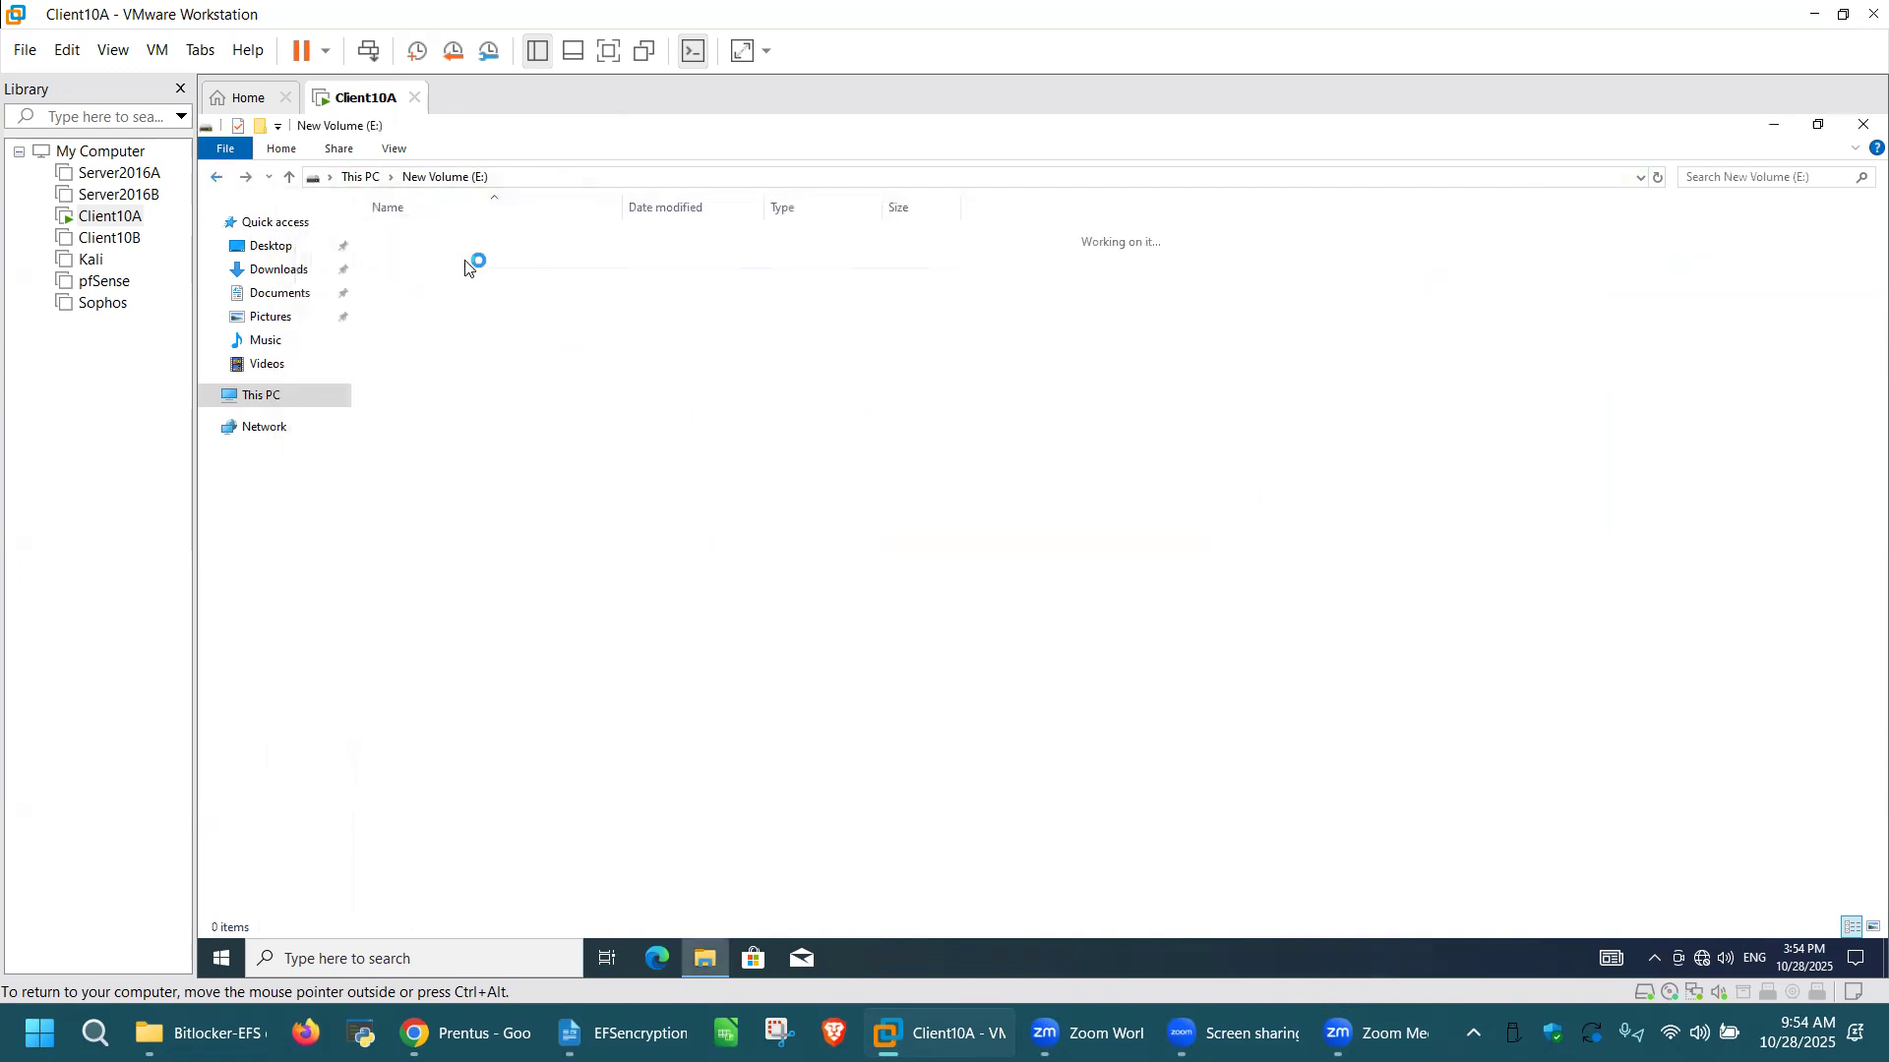
{"action": "left_click", "coordinate": [439, 260]}
{"action": "double_click", "coordinate": [440, 260]}
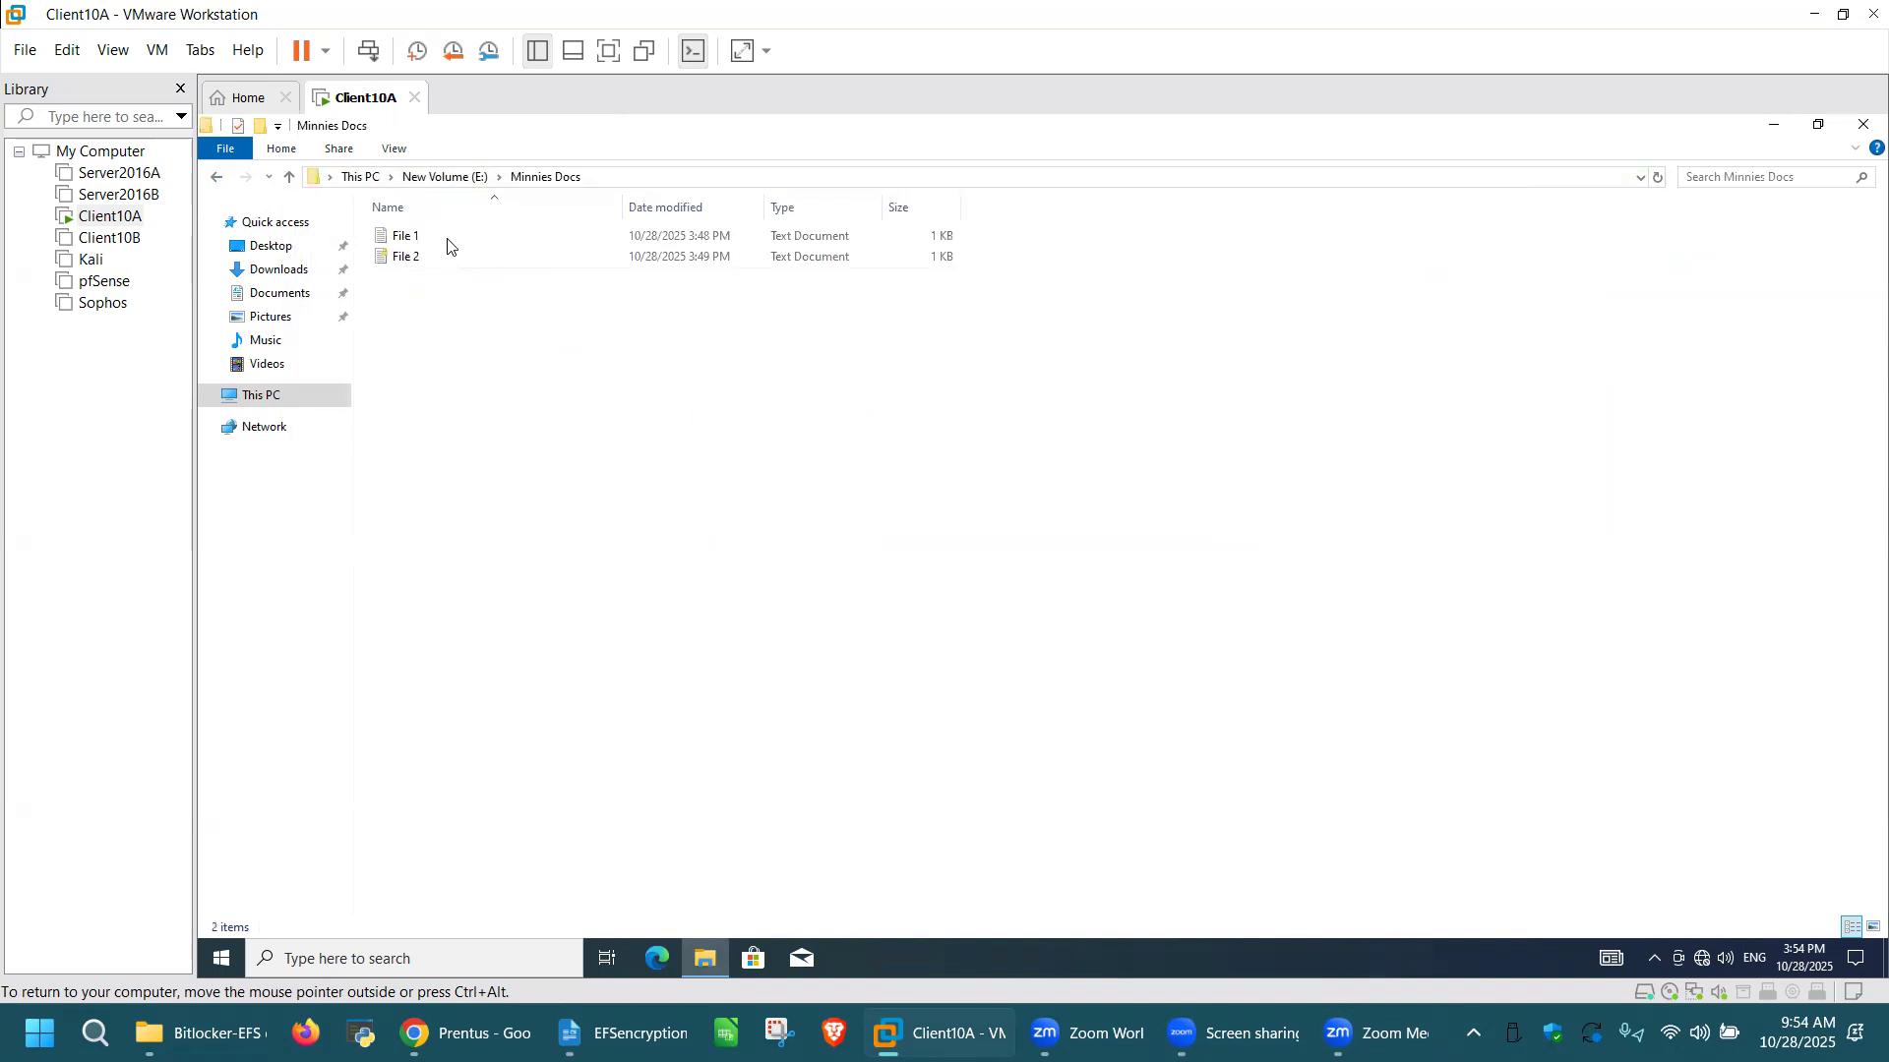
{"action": "double_click", "coordinate": [448, 240]}
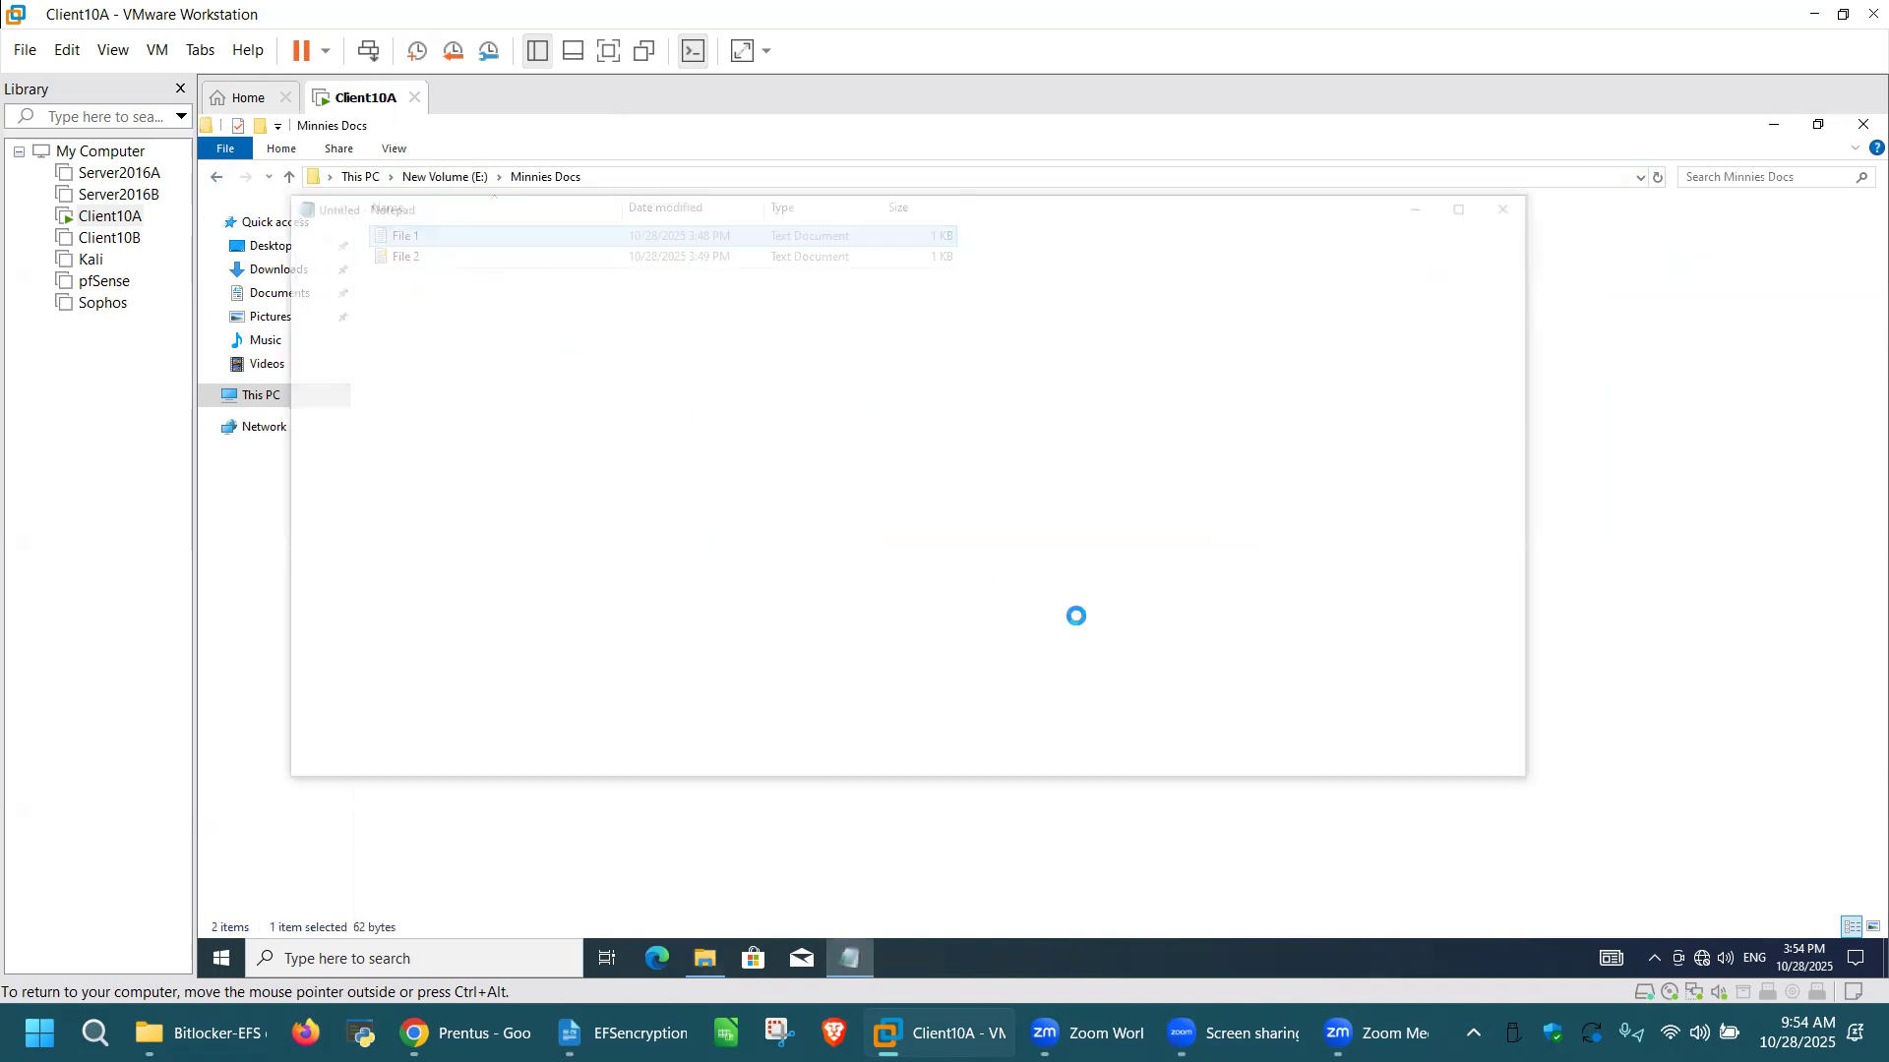
{"action": "left_click", "coordinate": [1512, 206]}
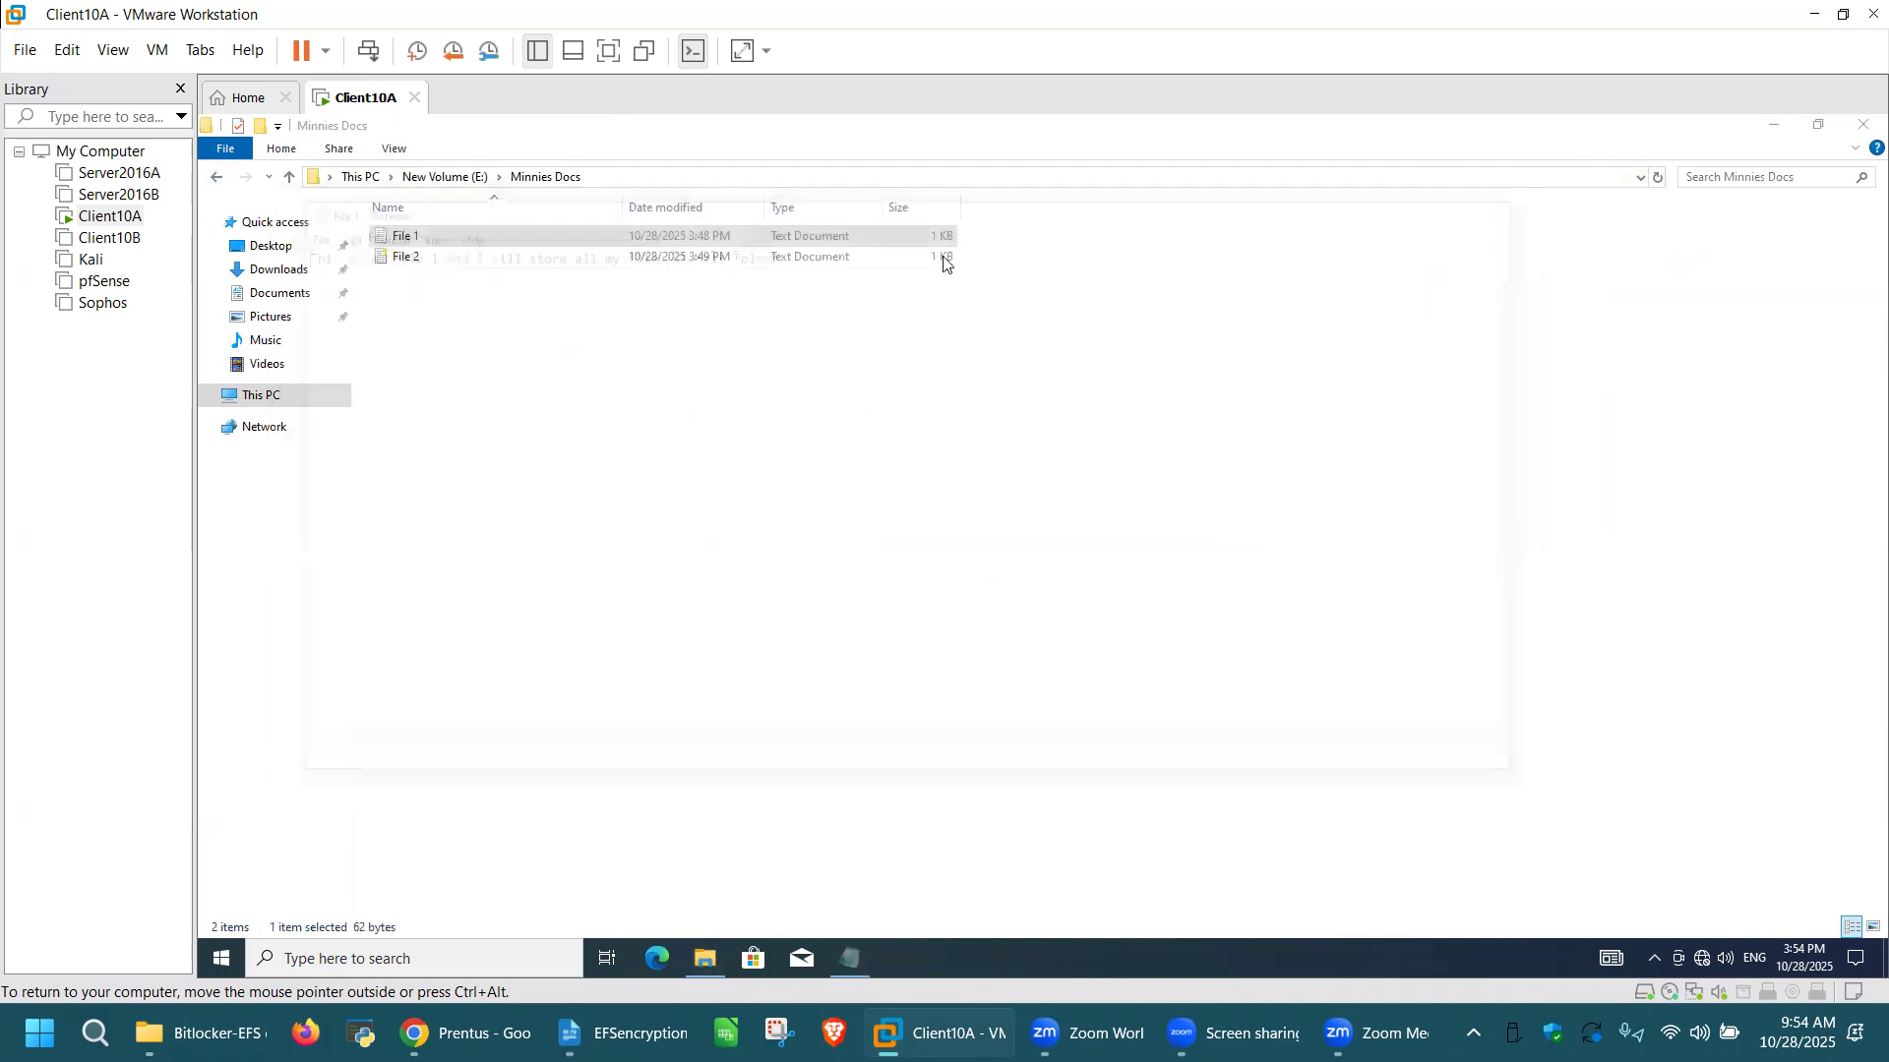
{"action": "double_click", "coordinate": [446, 260]}
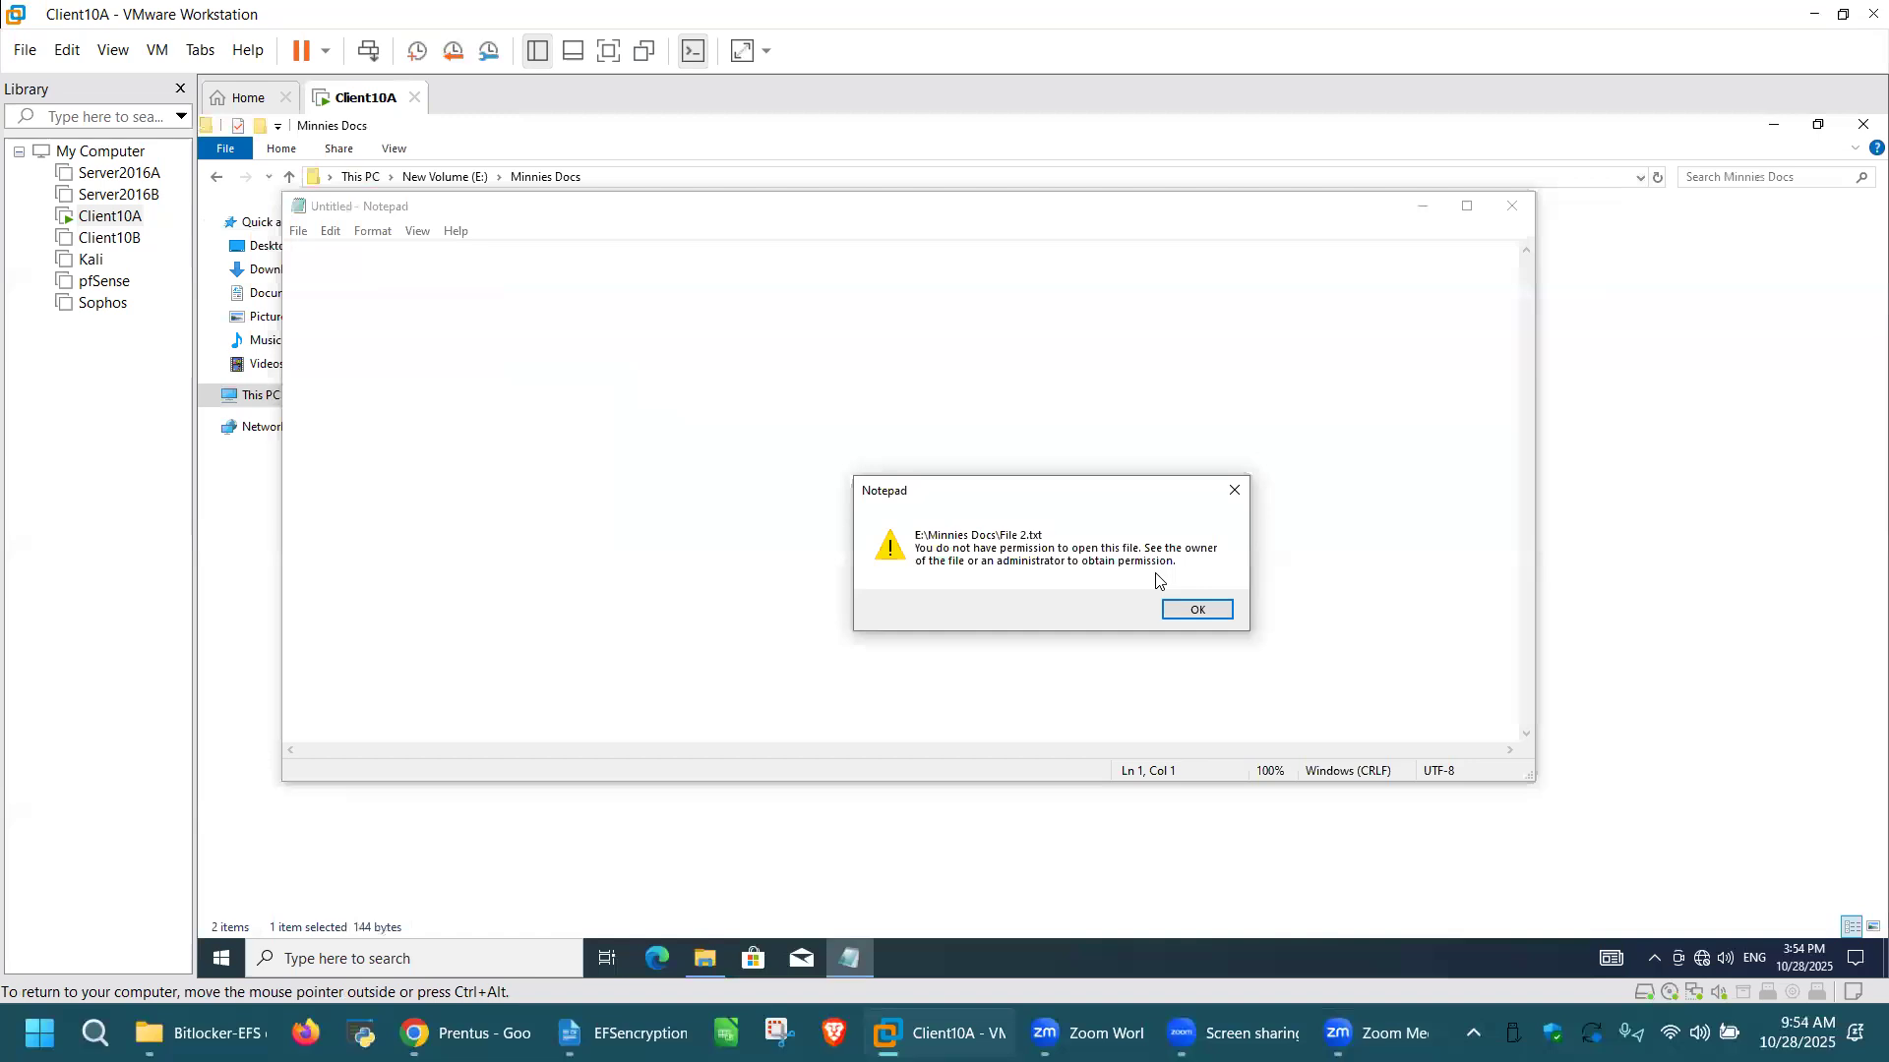
{"action": "left_click", "coordinate": [1222, 613]}
{"action": "left_click", "coordinate": [1513, 207]}
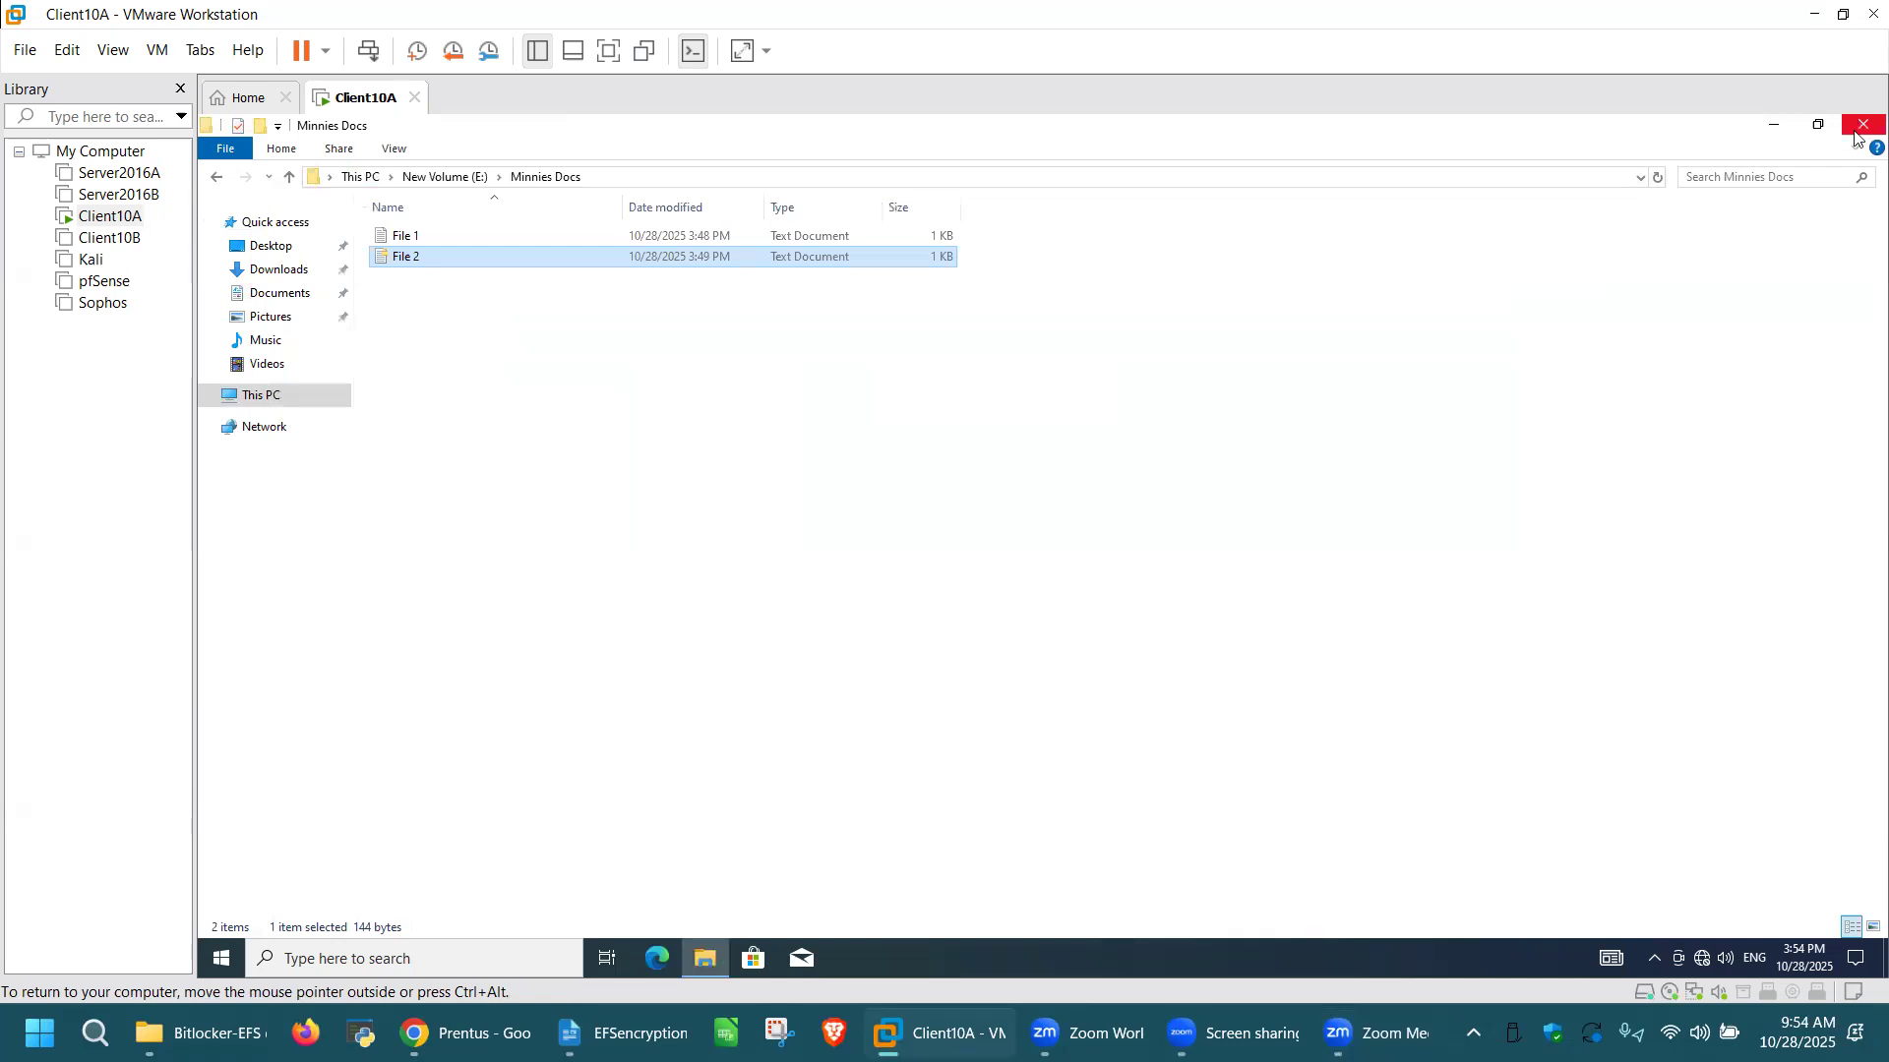
{"action": "left_click", "coordinate": [1862, 126]}
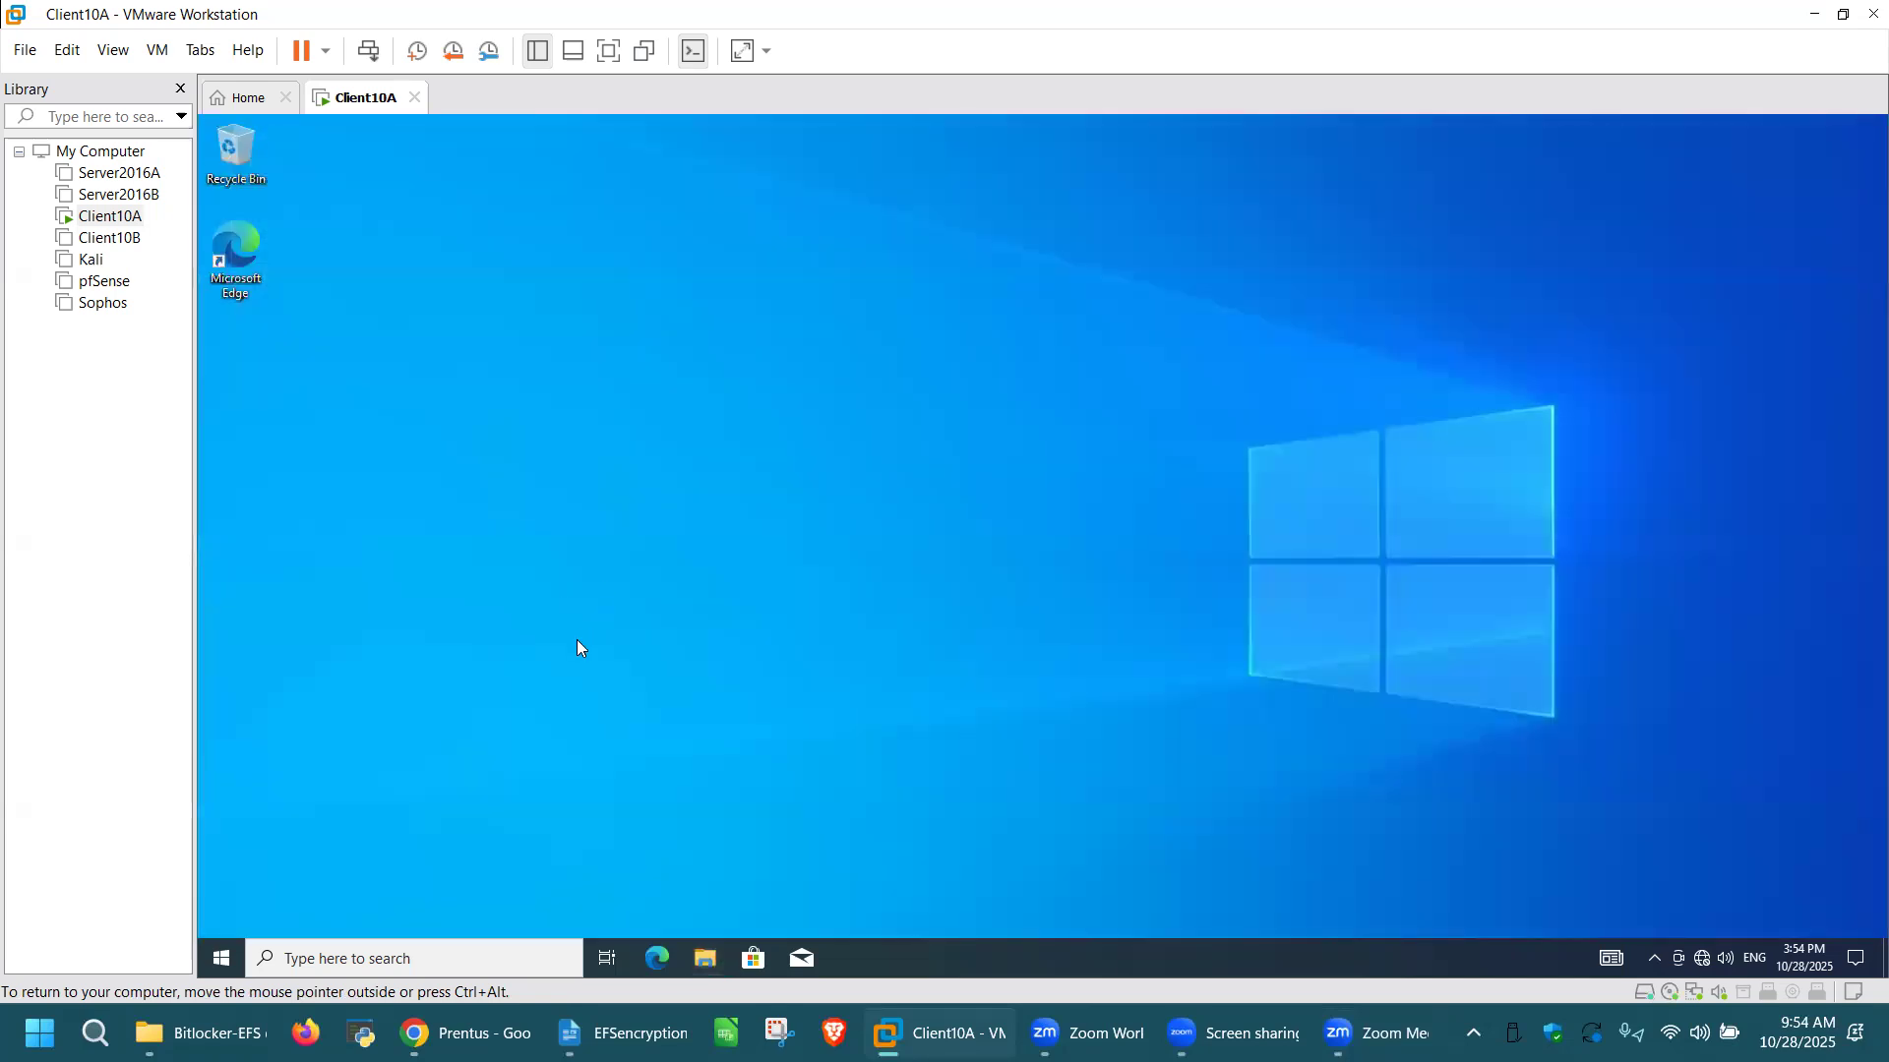
Step: Open a Command Prompt window, enlarge and reposition it, and run whoami to check the signed-in account
{"action": "key", "text": "super+r"}
{"action": "type", "text": "cmd"}
{"action": "key", "text": "Return"}
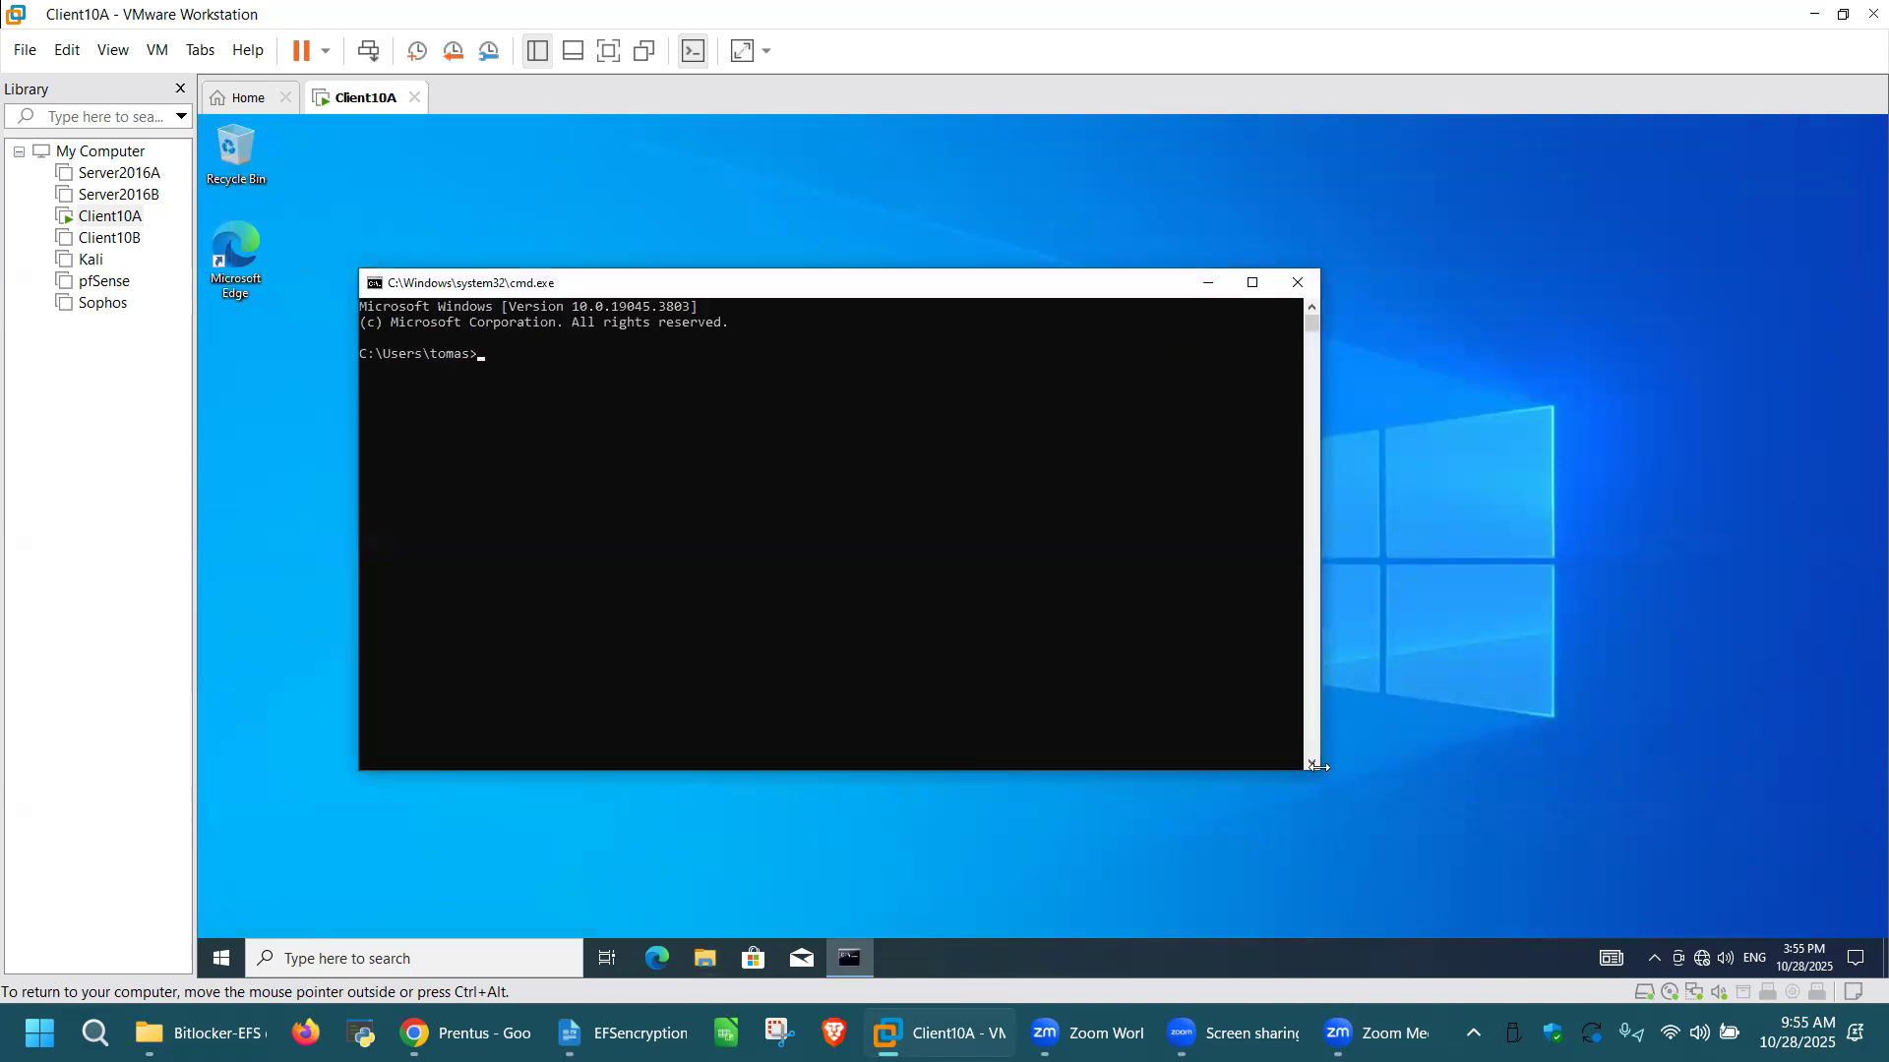
{"action": "left_click_drag", "start_coordinate": [1317, 768], "coordinate": [1661, 864]}
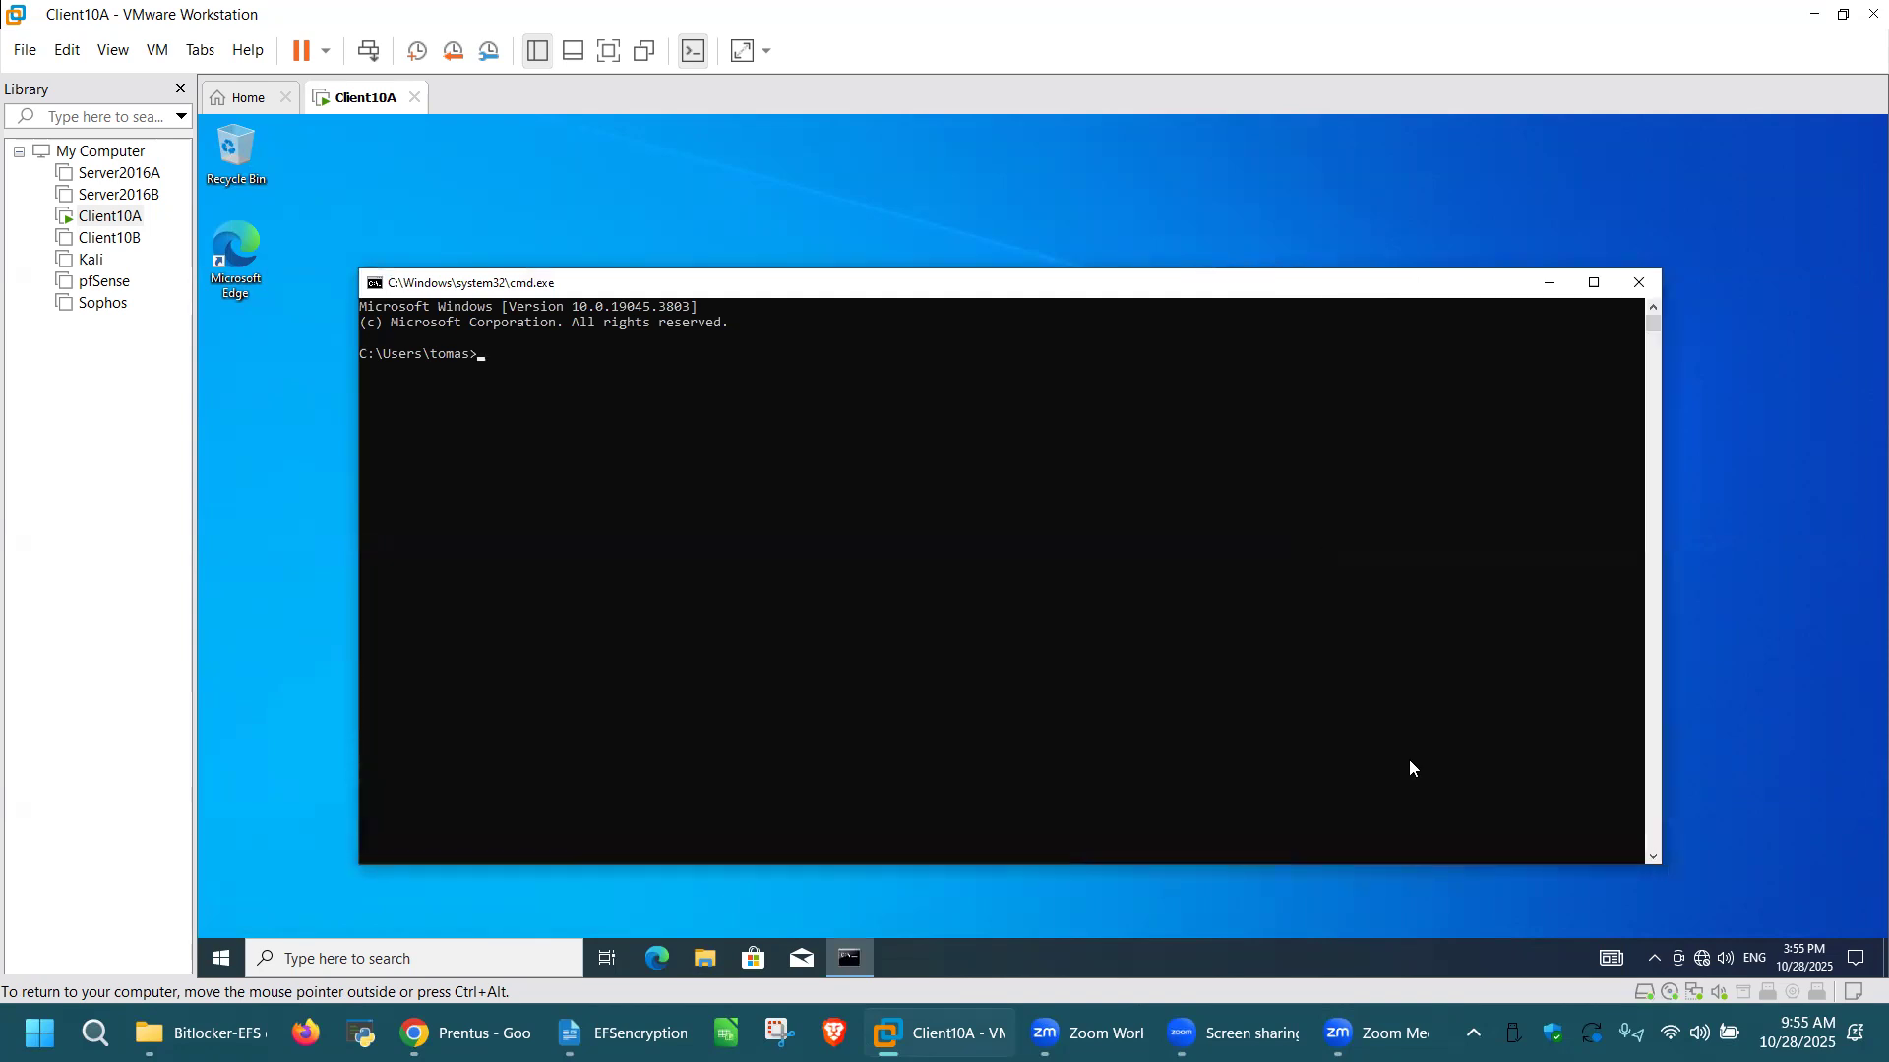
{"action": "left_click", "coordinate": [492, 352]}
{"action": "type", "text": "whoami"}
{"action": "key", "text": "Return"}
{"action": "left_click_drag", "start_coordinate": [880, 268], "coordinate": [876, 165]}
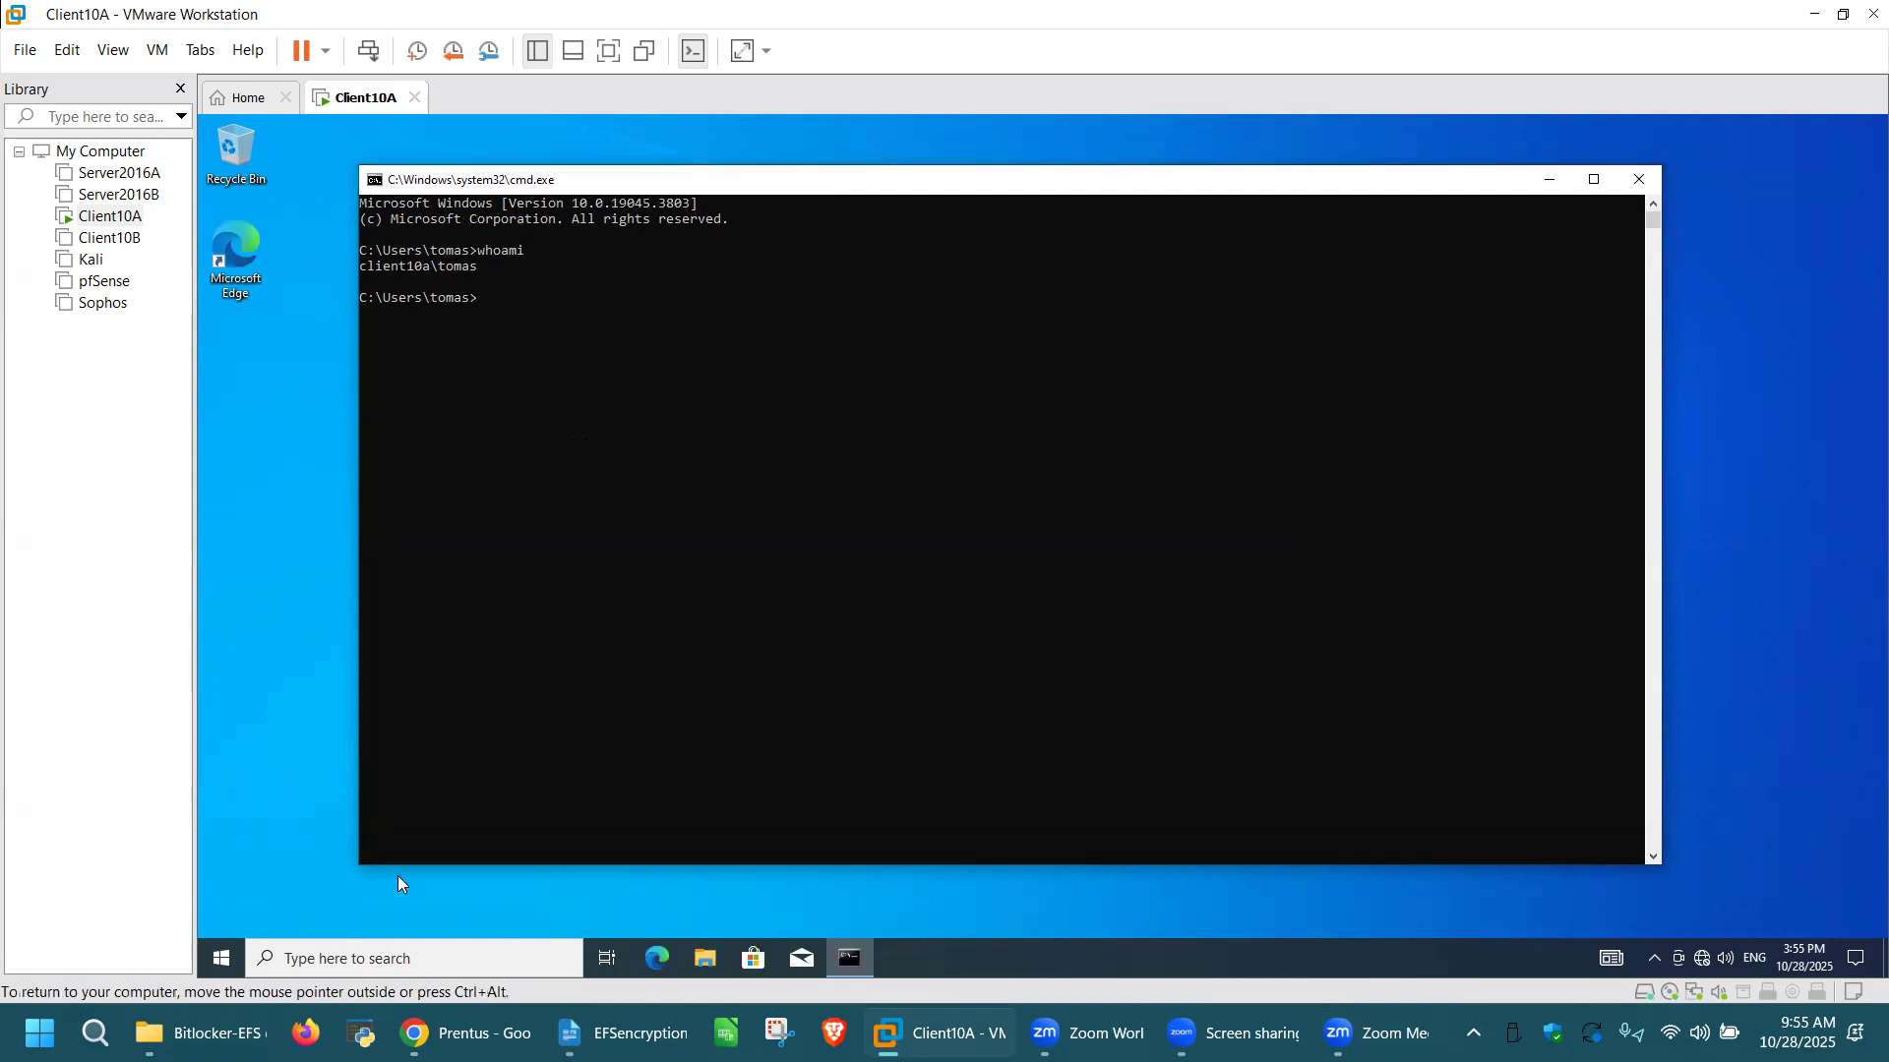
Step: List the user's home directory, change into the Documents directory, and list its contents in the Command Prompt
{"action": "left_click", "coordinate": [486, 297]}
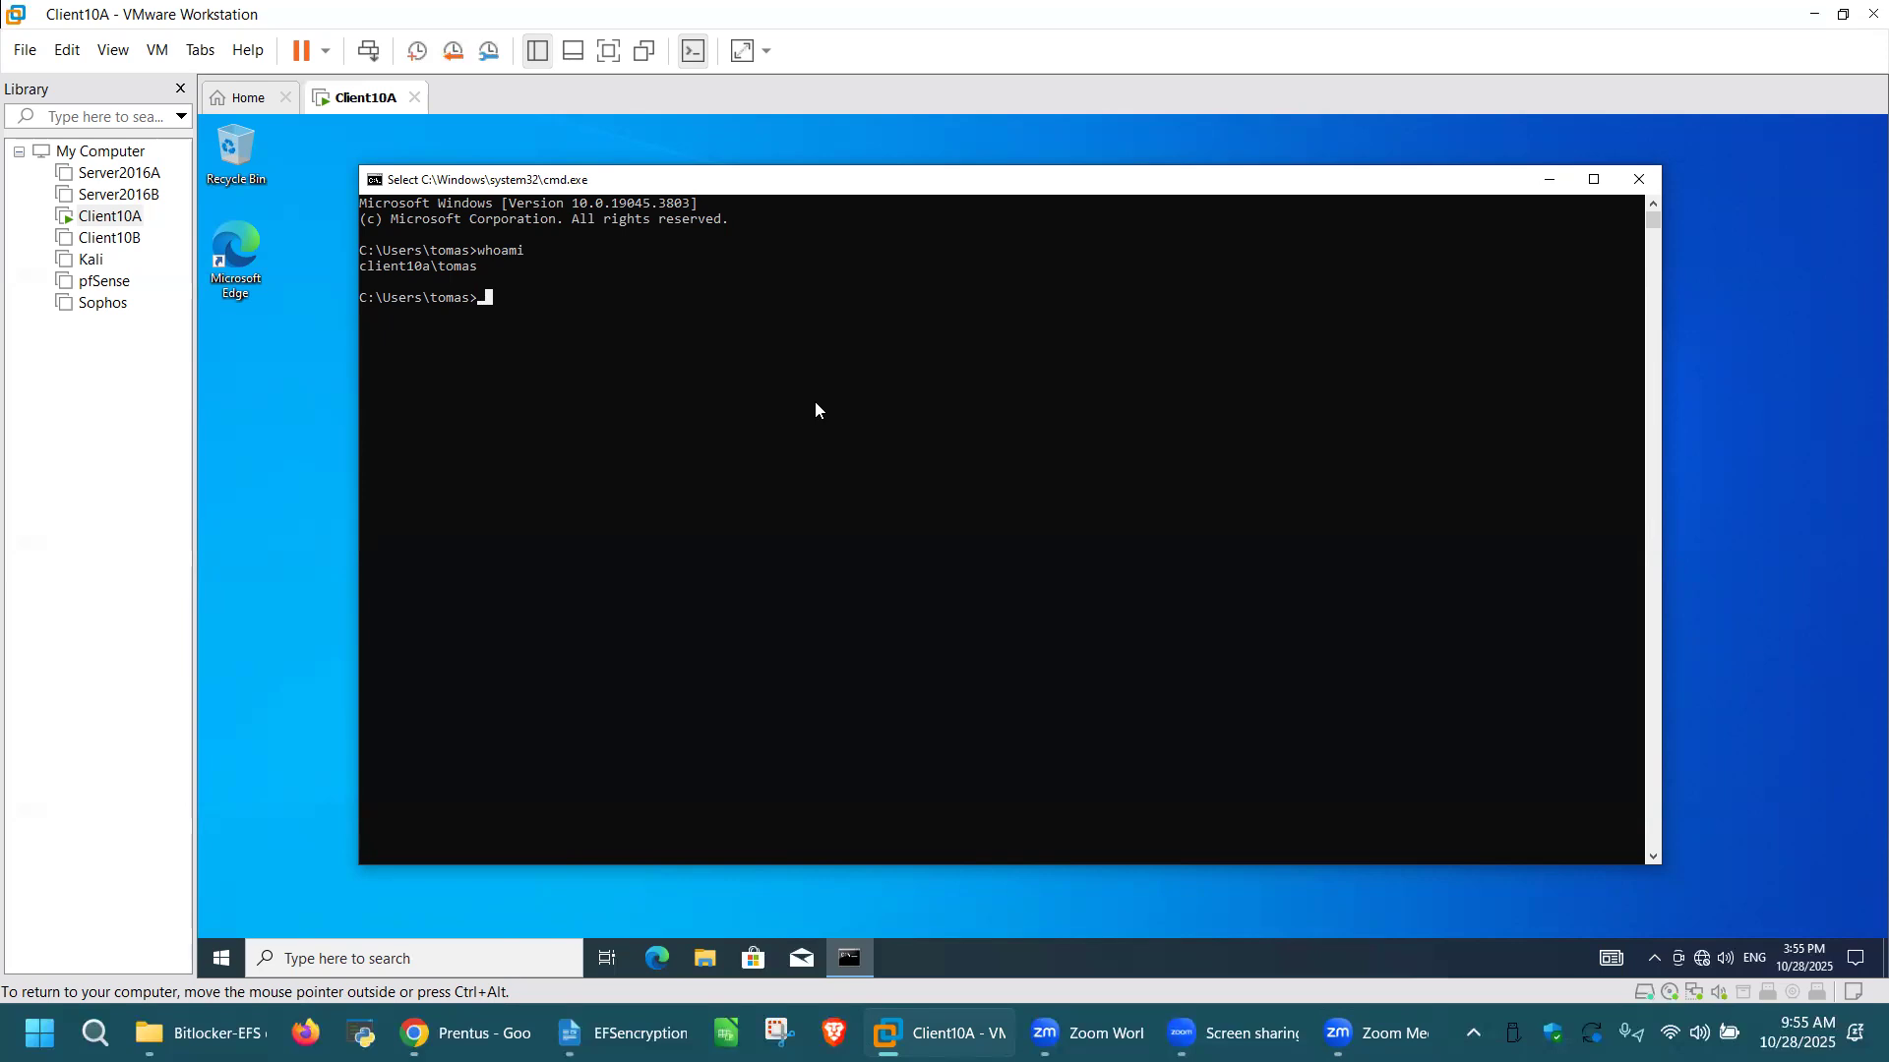
{"action": "type", "text": "dir"}
{"action": "key", "text": "Return"}
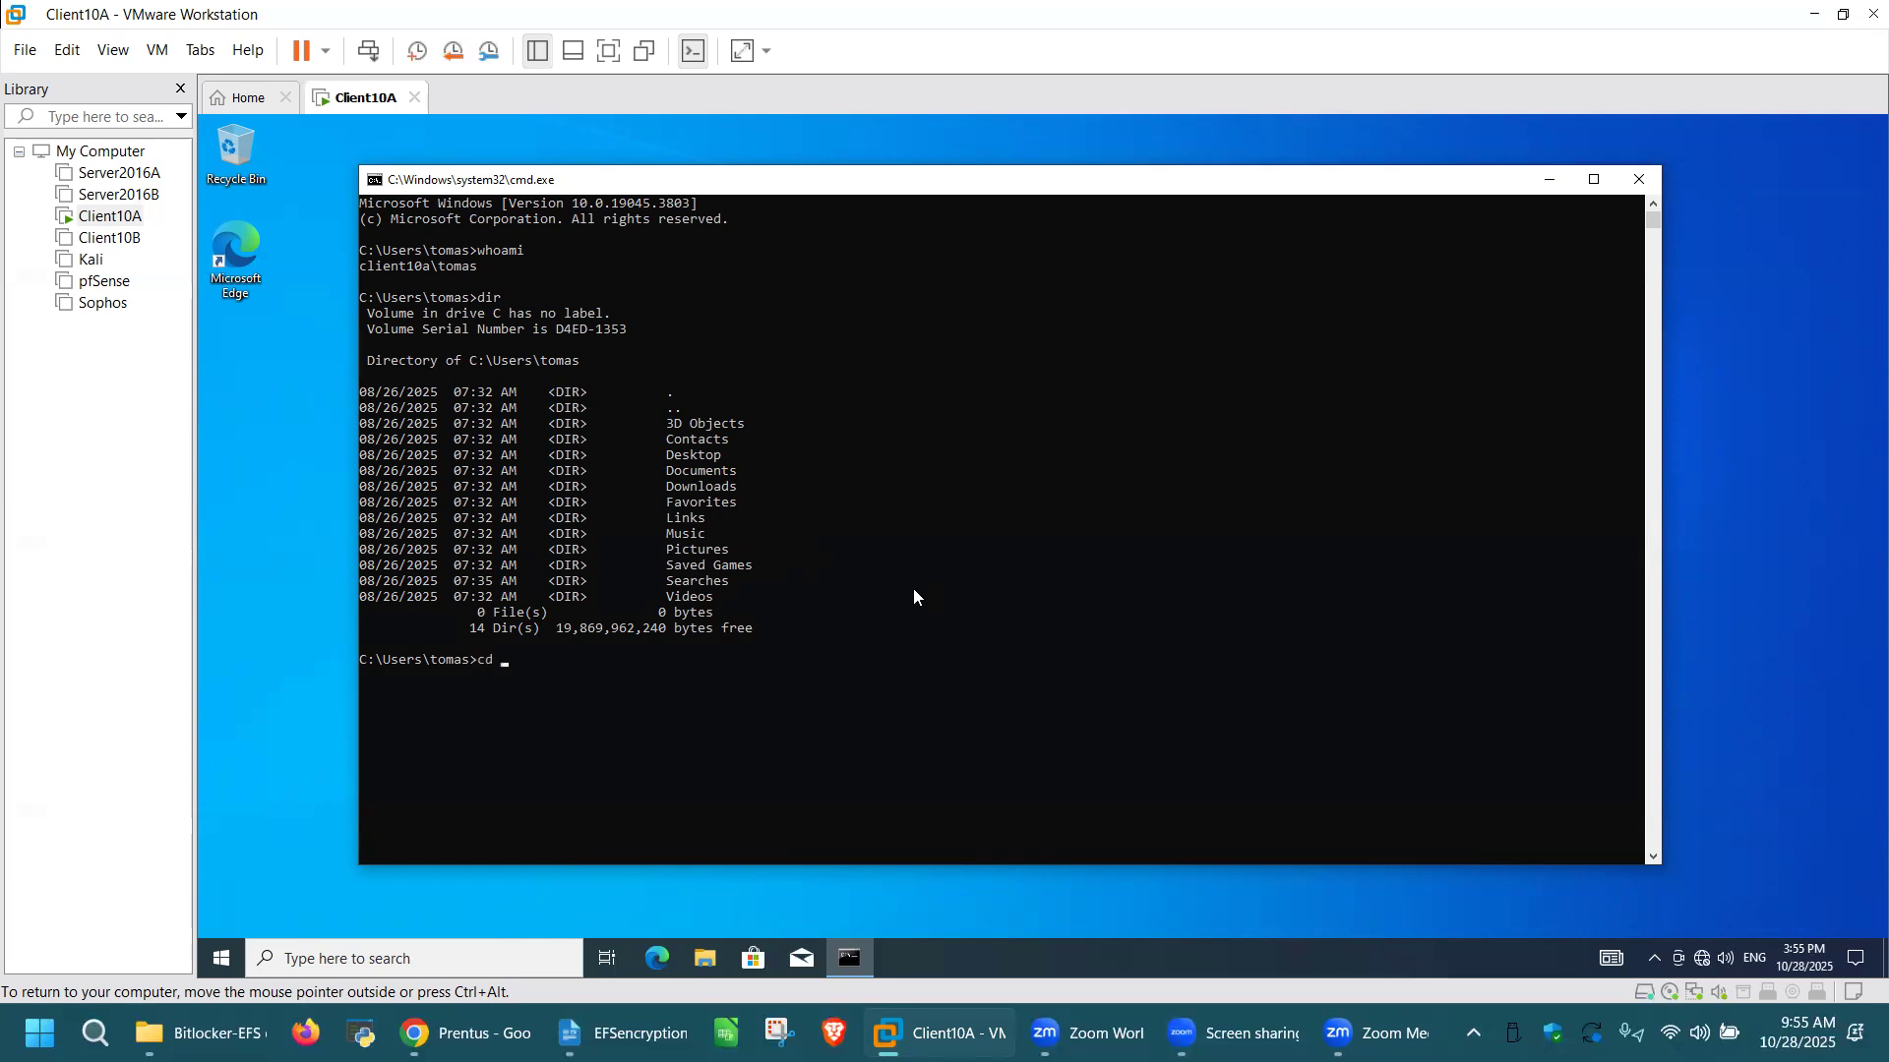
{"action": "type", "text": "Documents"}
{"action": "key", "text": "Return"}
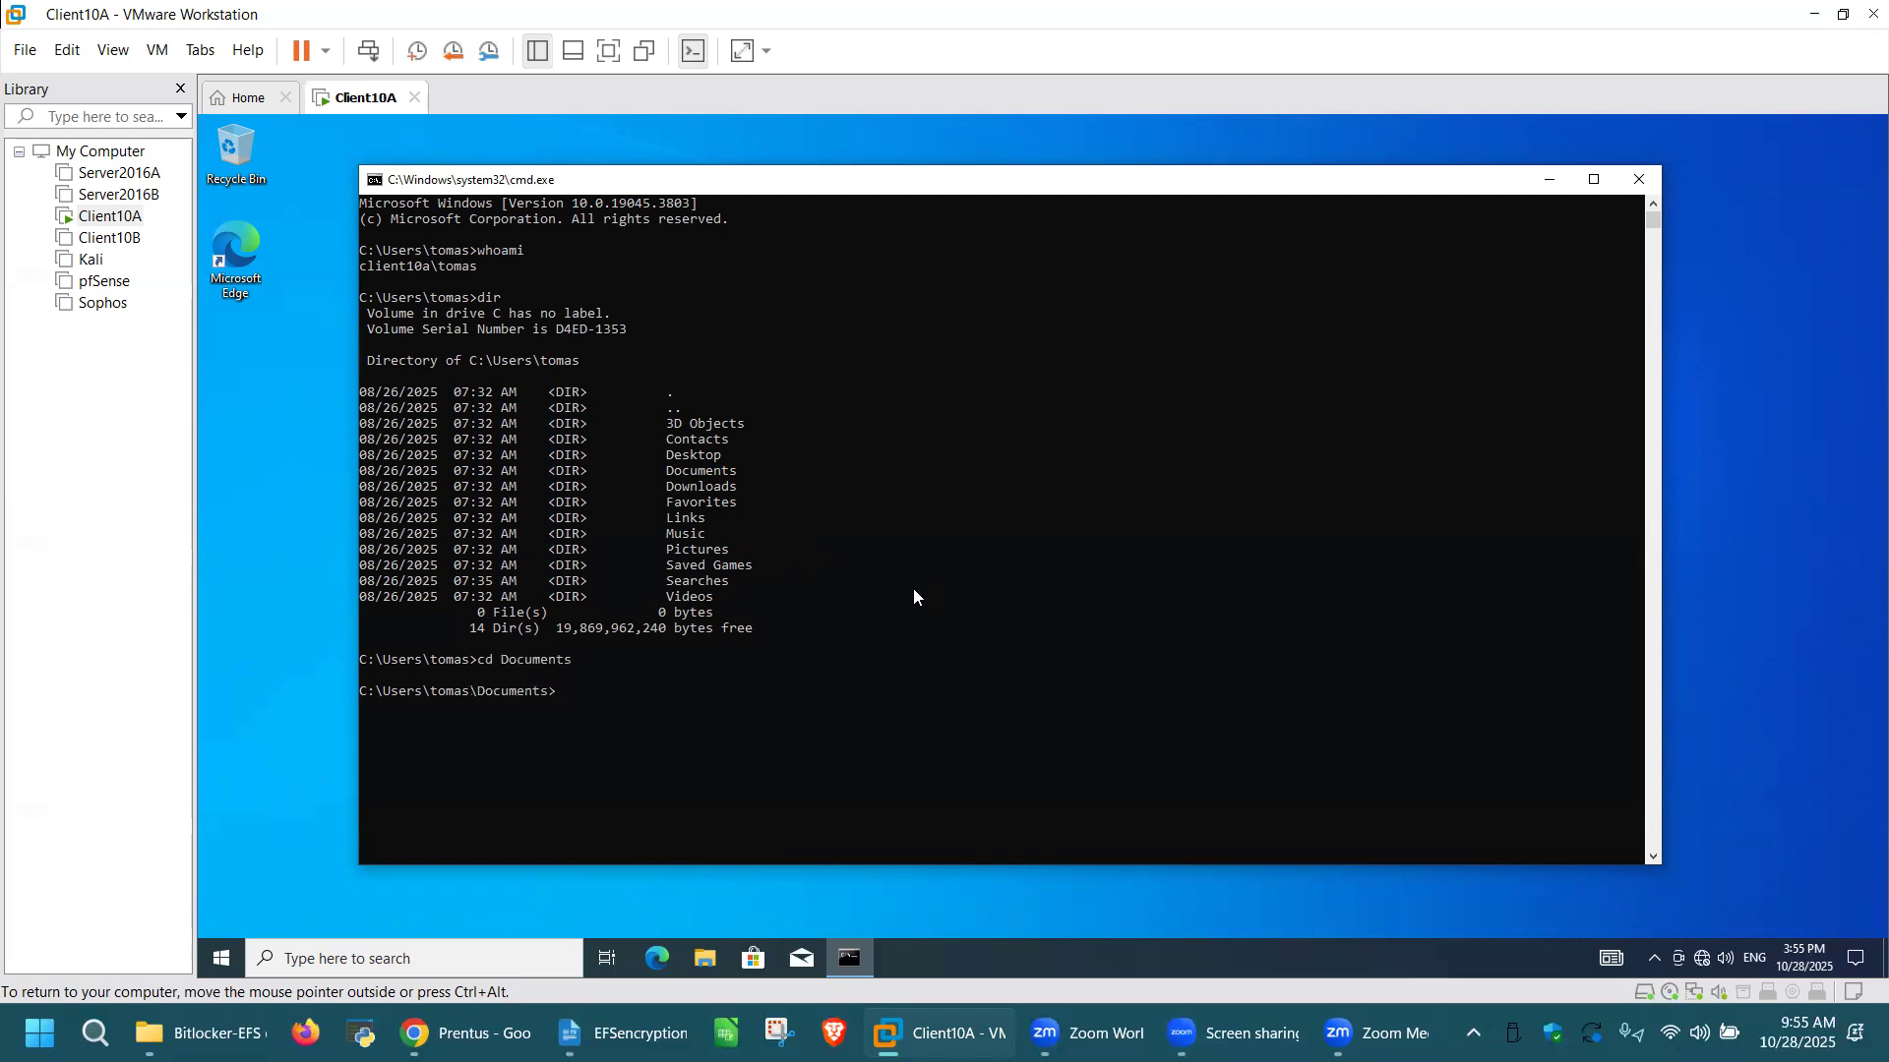
{"action": "key", "text": "ctrl+alt"}
{"action": "type", "text": "dir"}
{"action": "key", "text": "Return"}
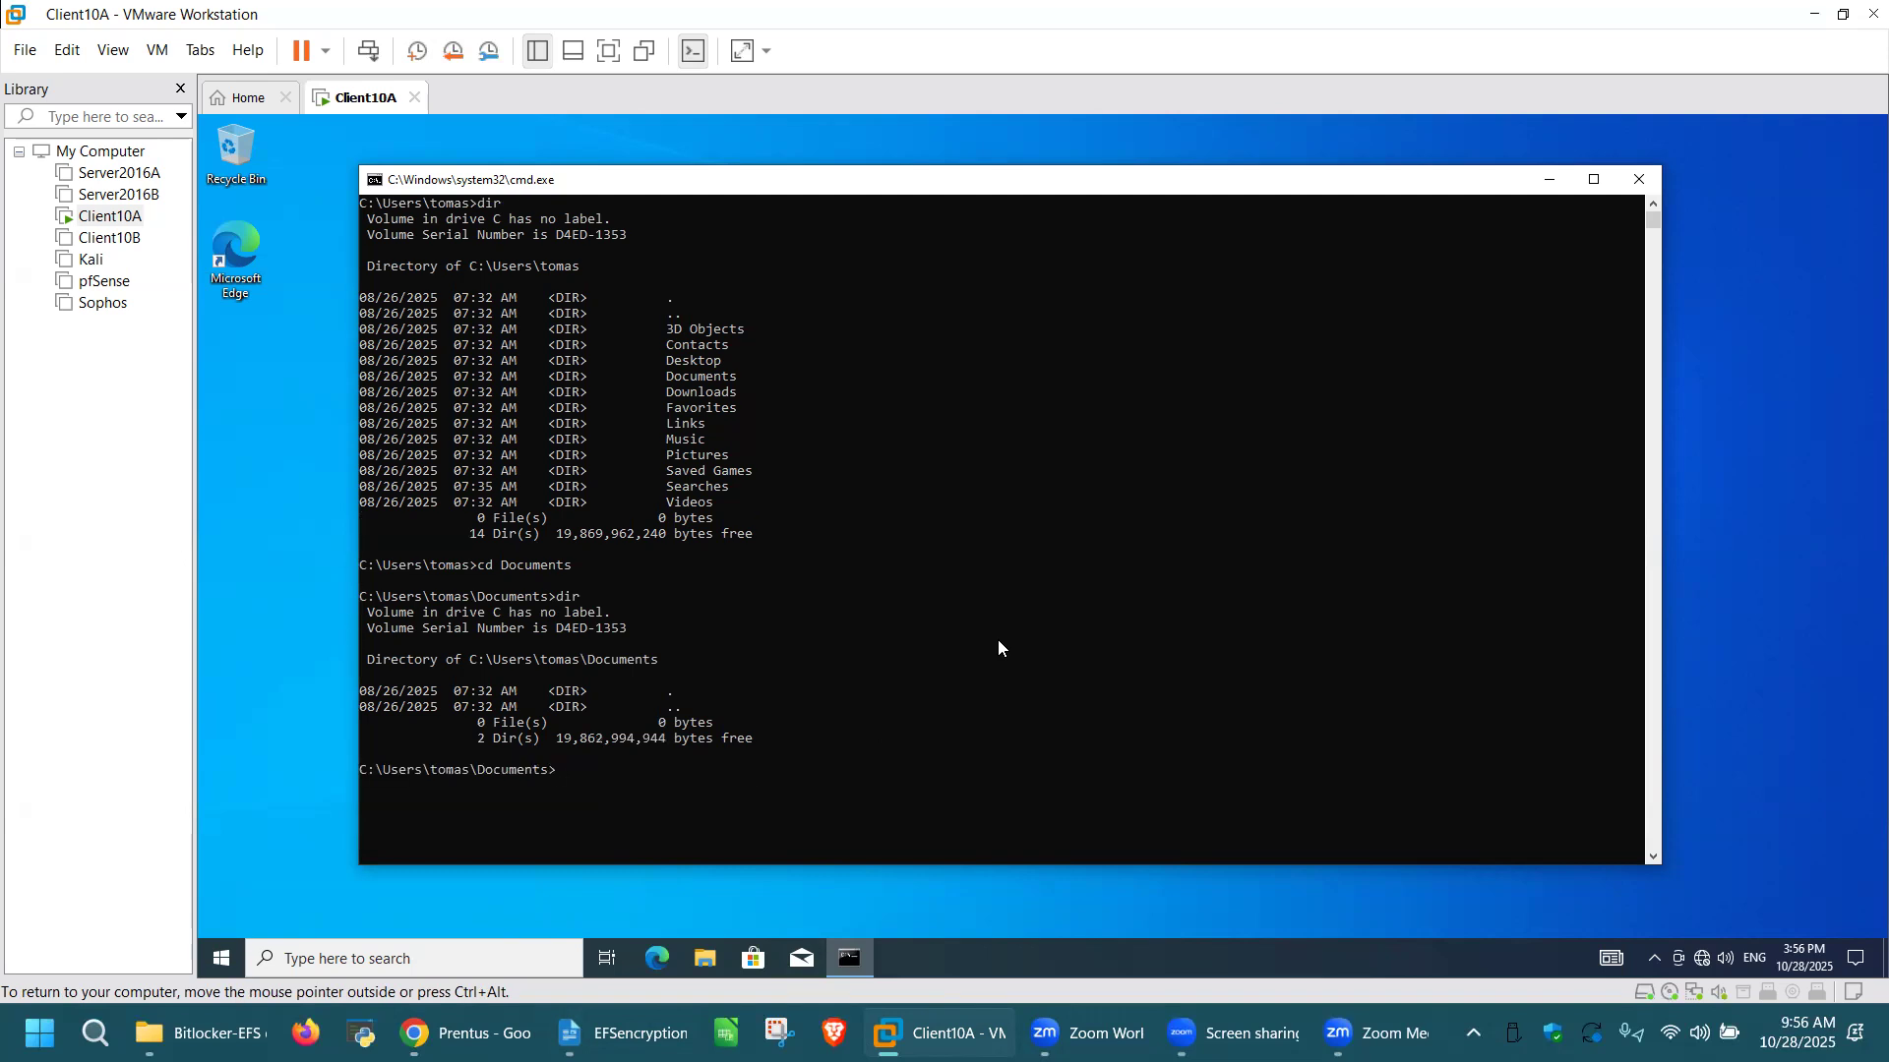
Step: Create a directory called "recovery" inside Documents with the md command and list Documents to check it
{"action": "key", "text": "ctrl+alt"}
{"action": "type", "text": "md re"}
{"action": "type", "text": "covery"}
{"action": "key", "text": "Return"}
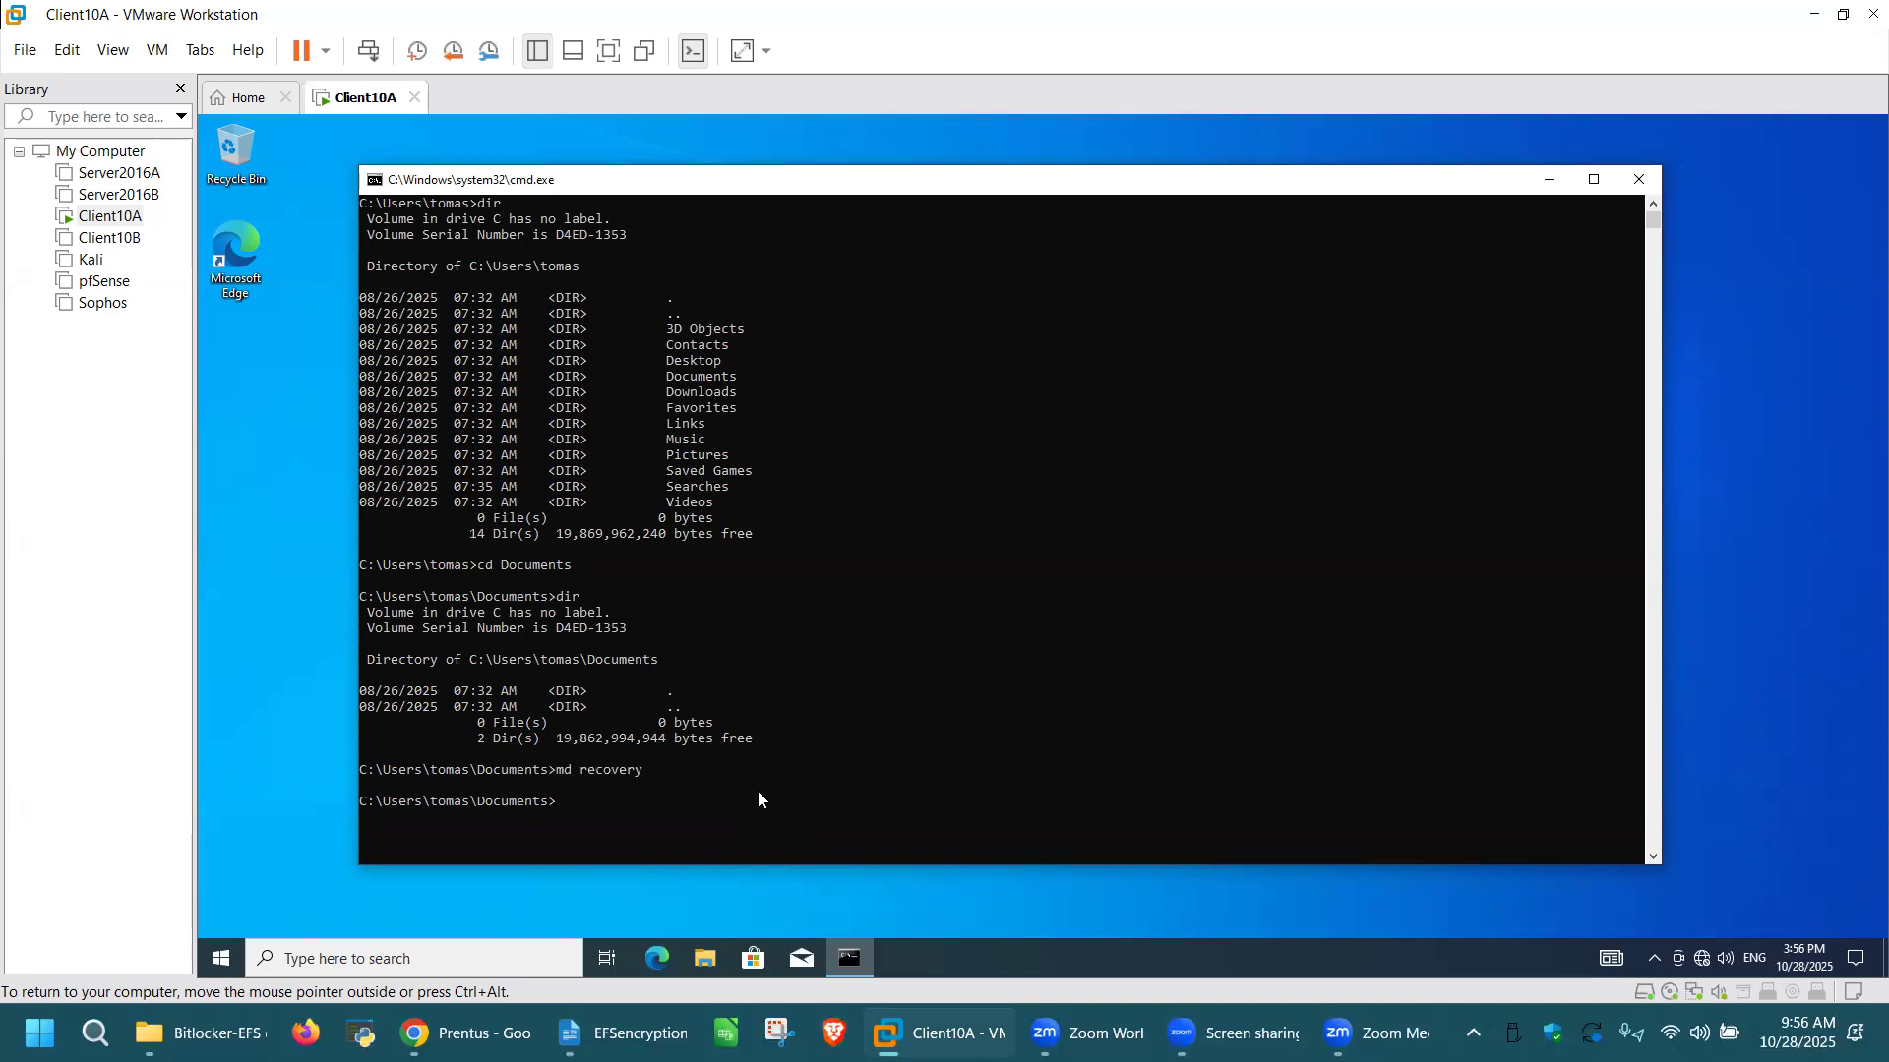
{"action": "type", "text": "dir"}
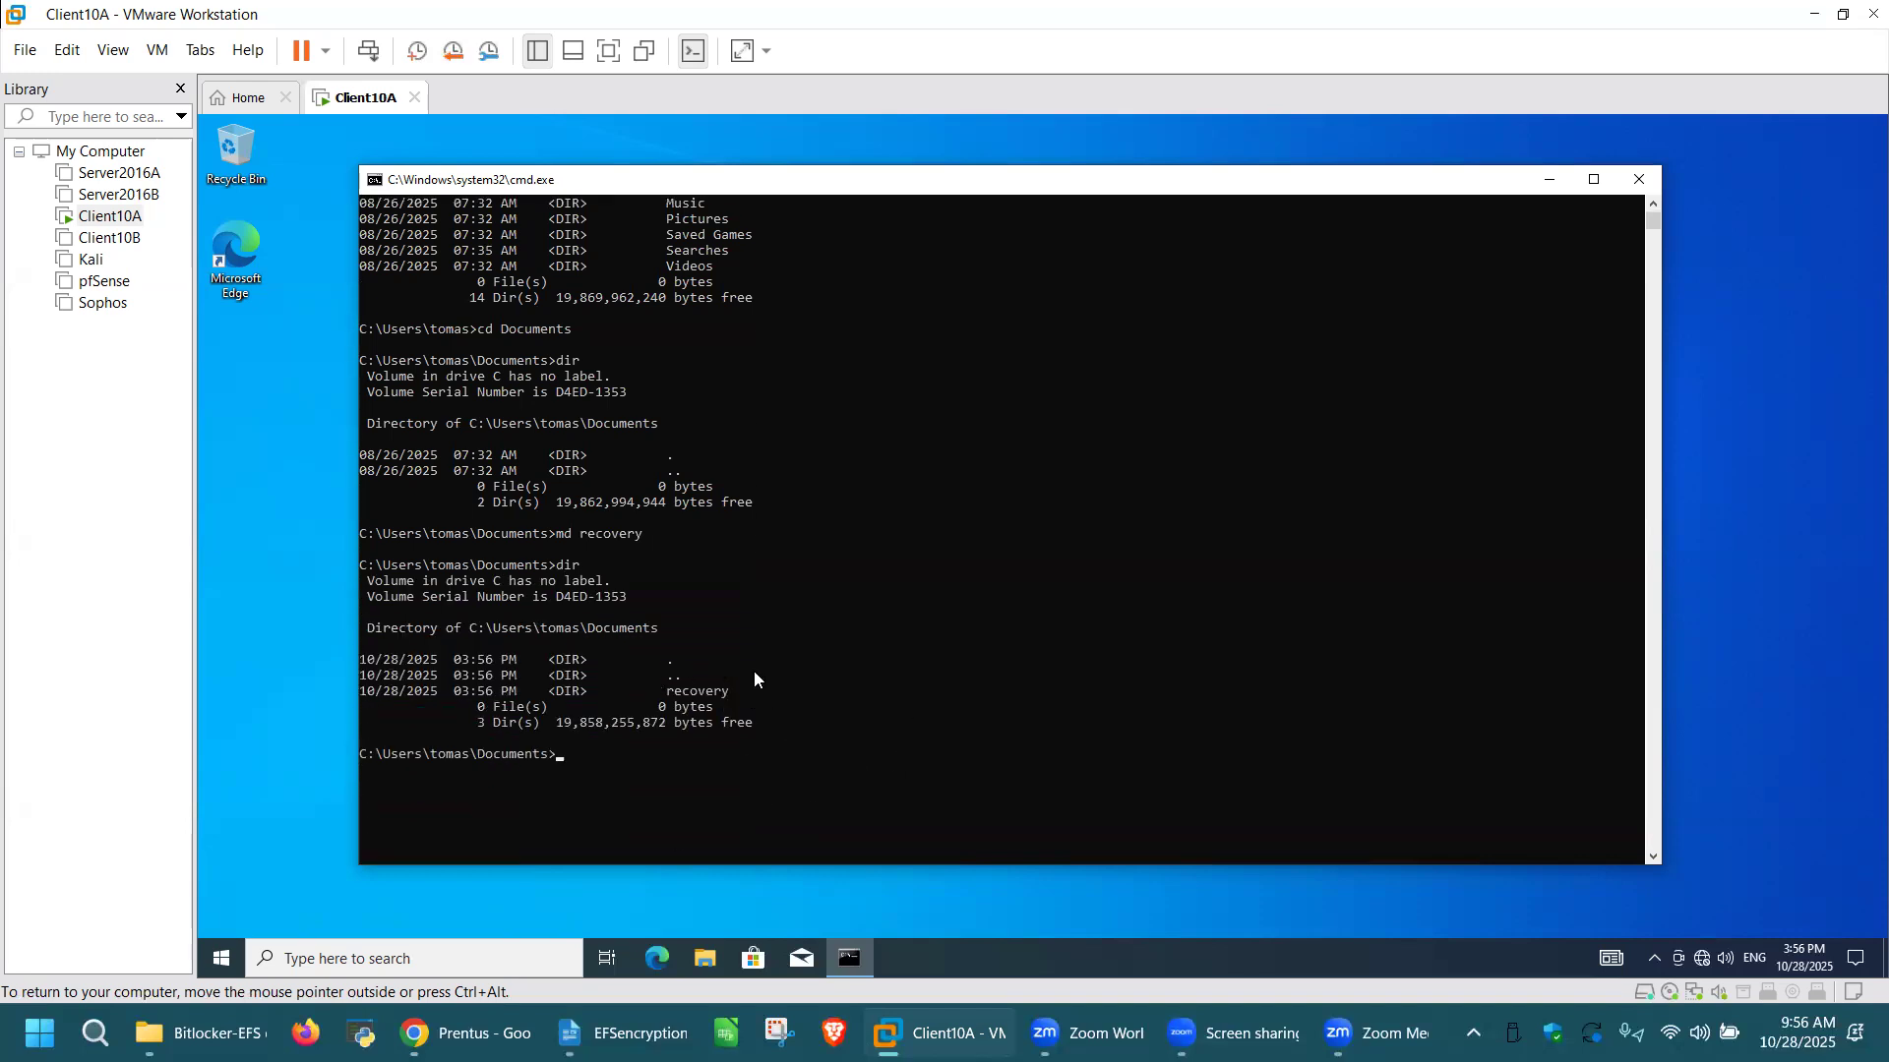
Step: Change into the recovery directory and clear the Command Prompt screen with cls
{"action": "scroll", "coordinate": [895, 720], "scroll_direction": "down", "scroll_amount": 2}
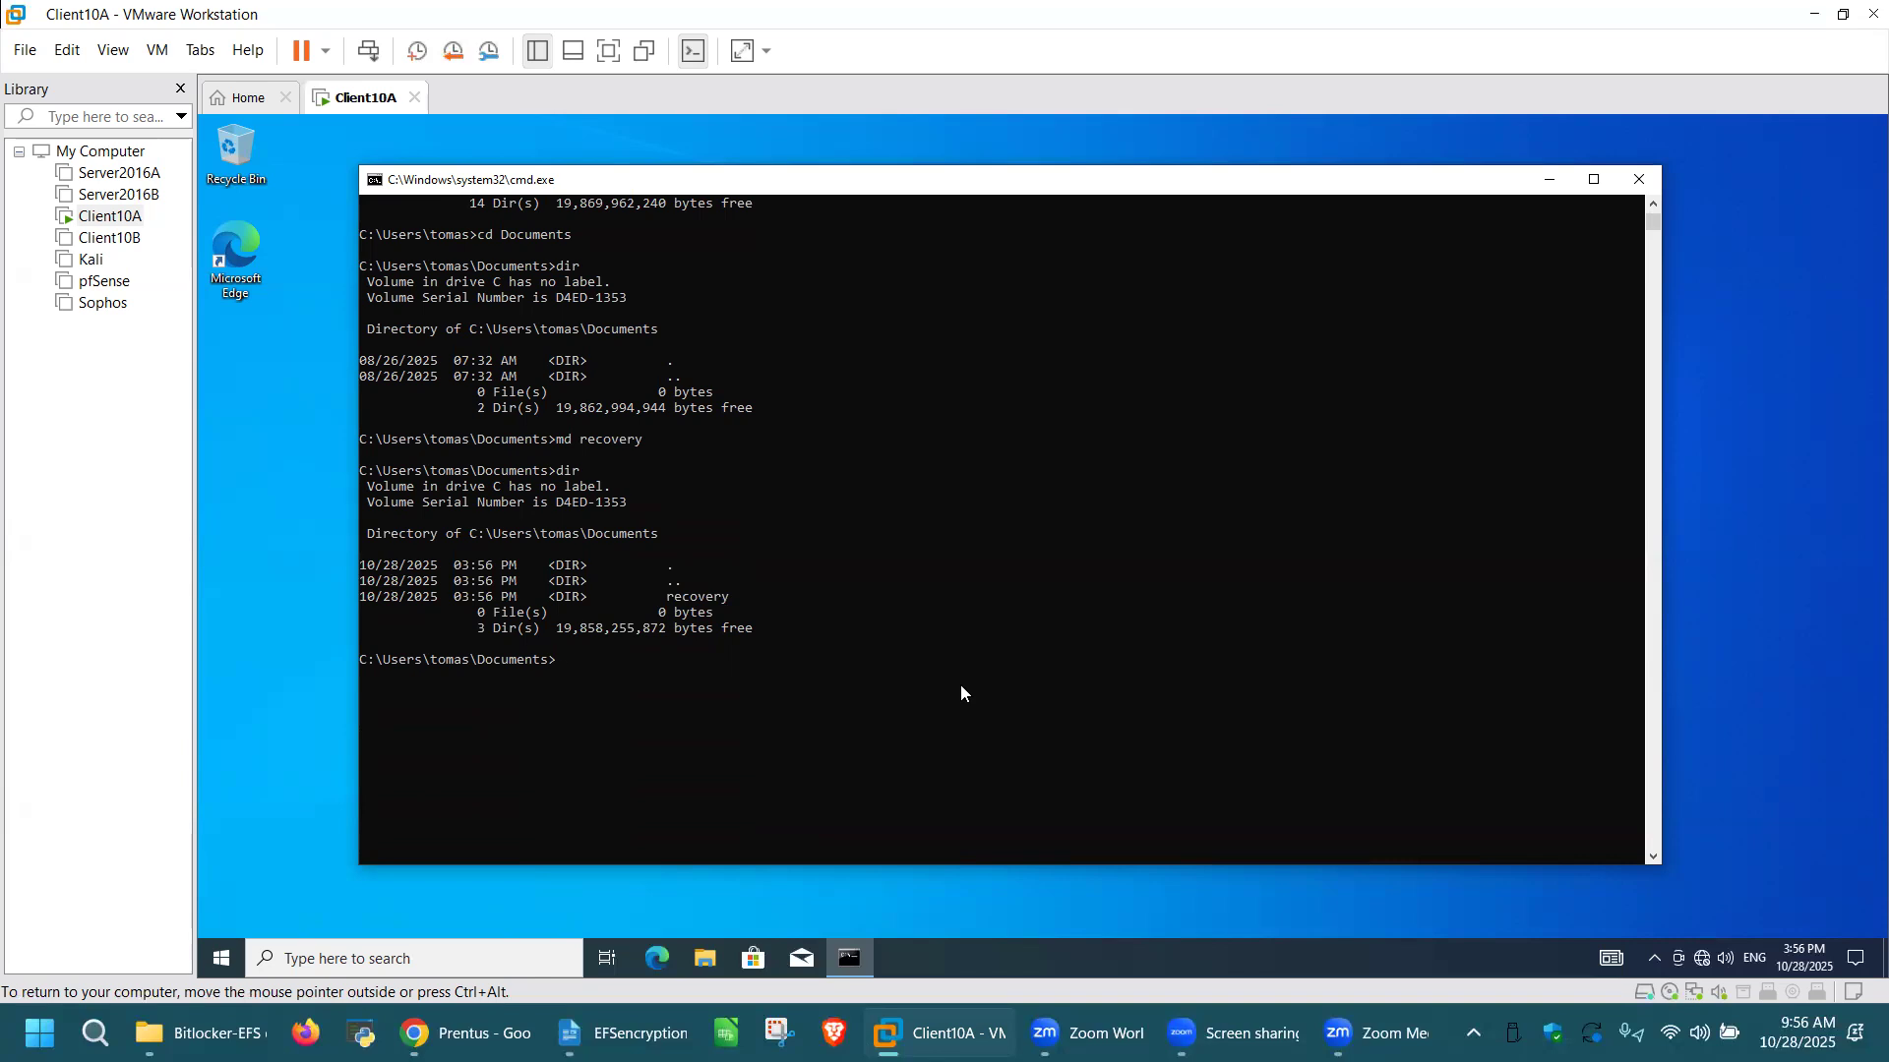
{"action": "type", "text": "cd recovery"}
{"action": "key", "text": "Return"}
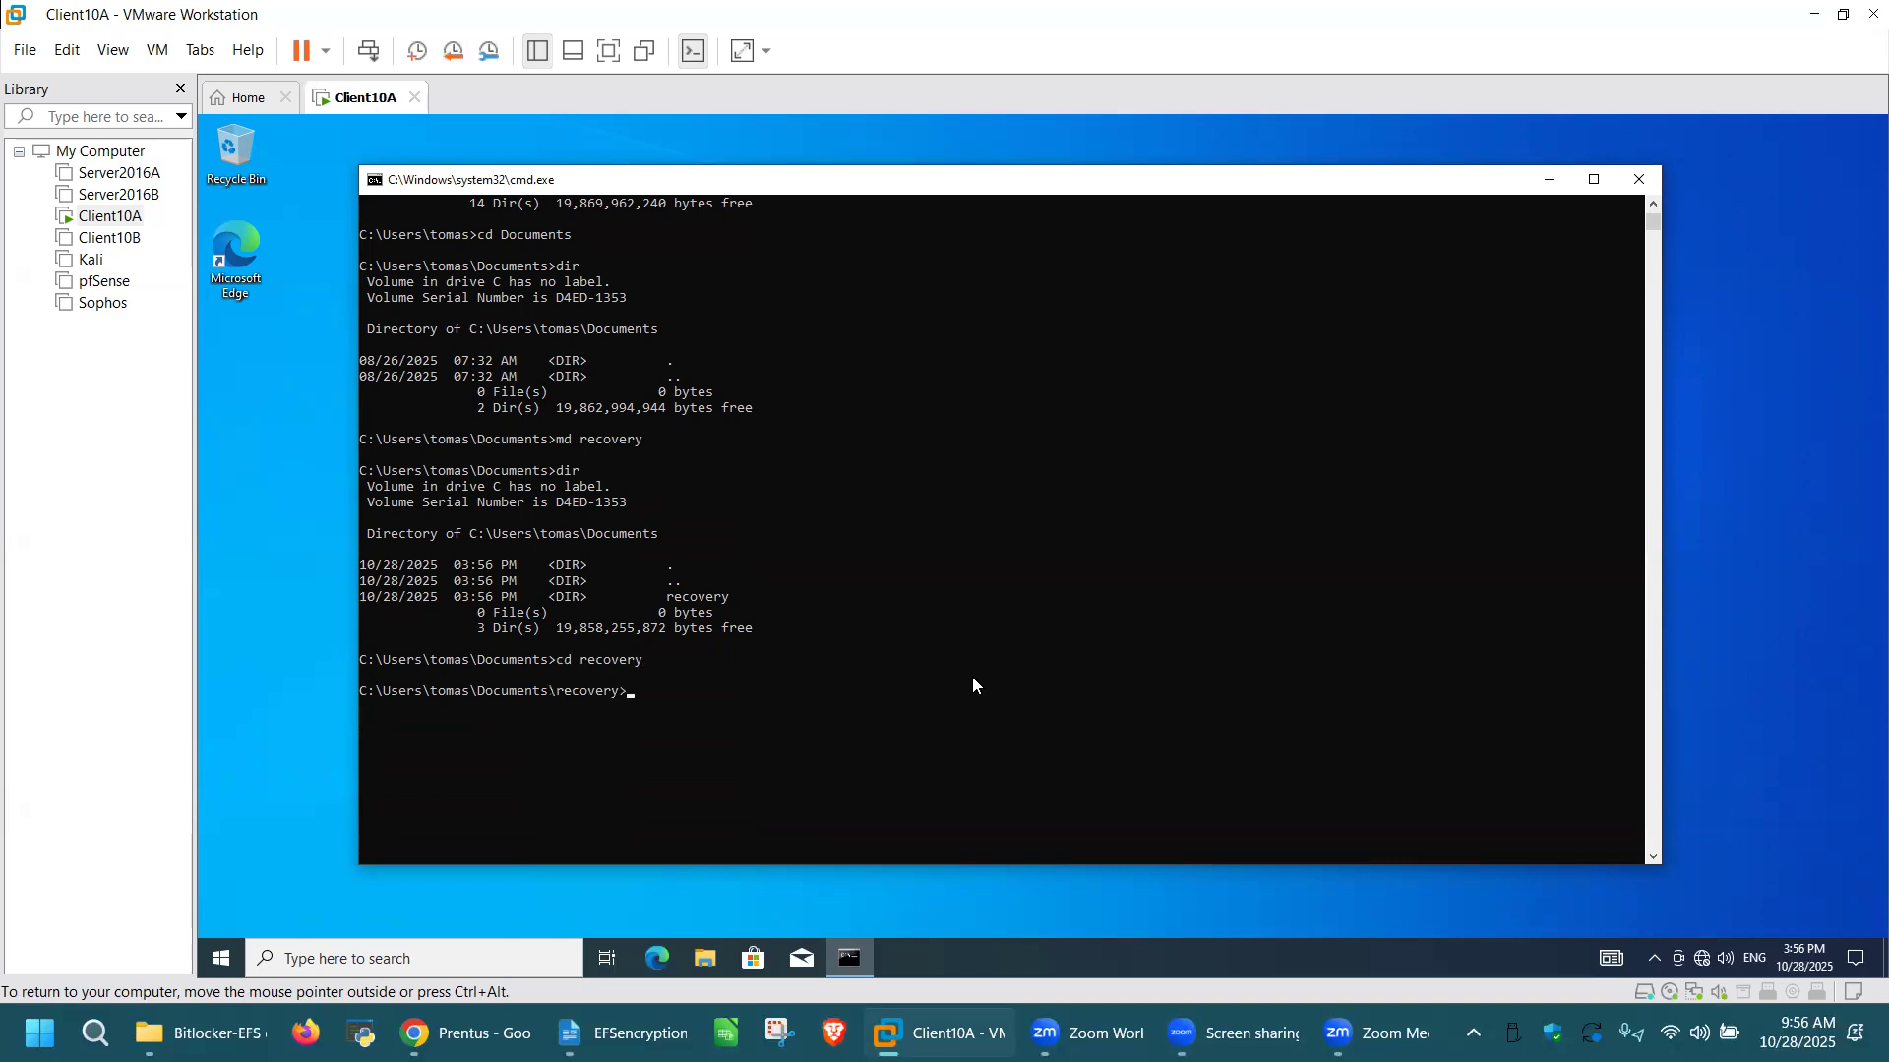
{"action": "scroll", "coordinate": [979, 669], "scroll_direction": "down", "scroll_amount": 2}
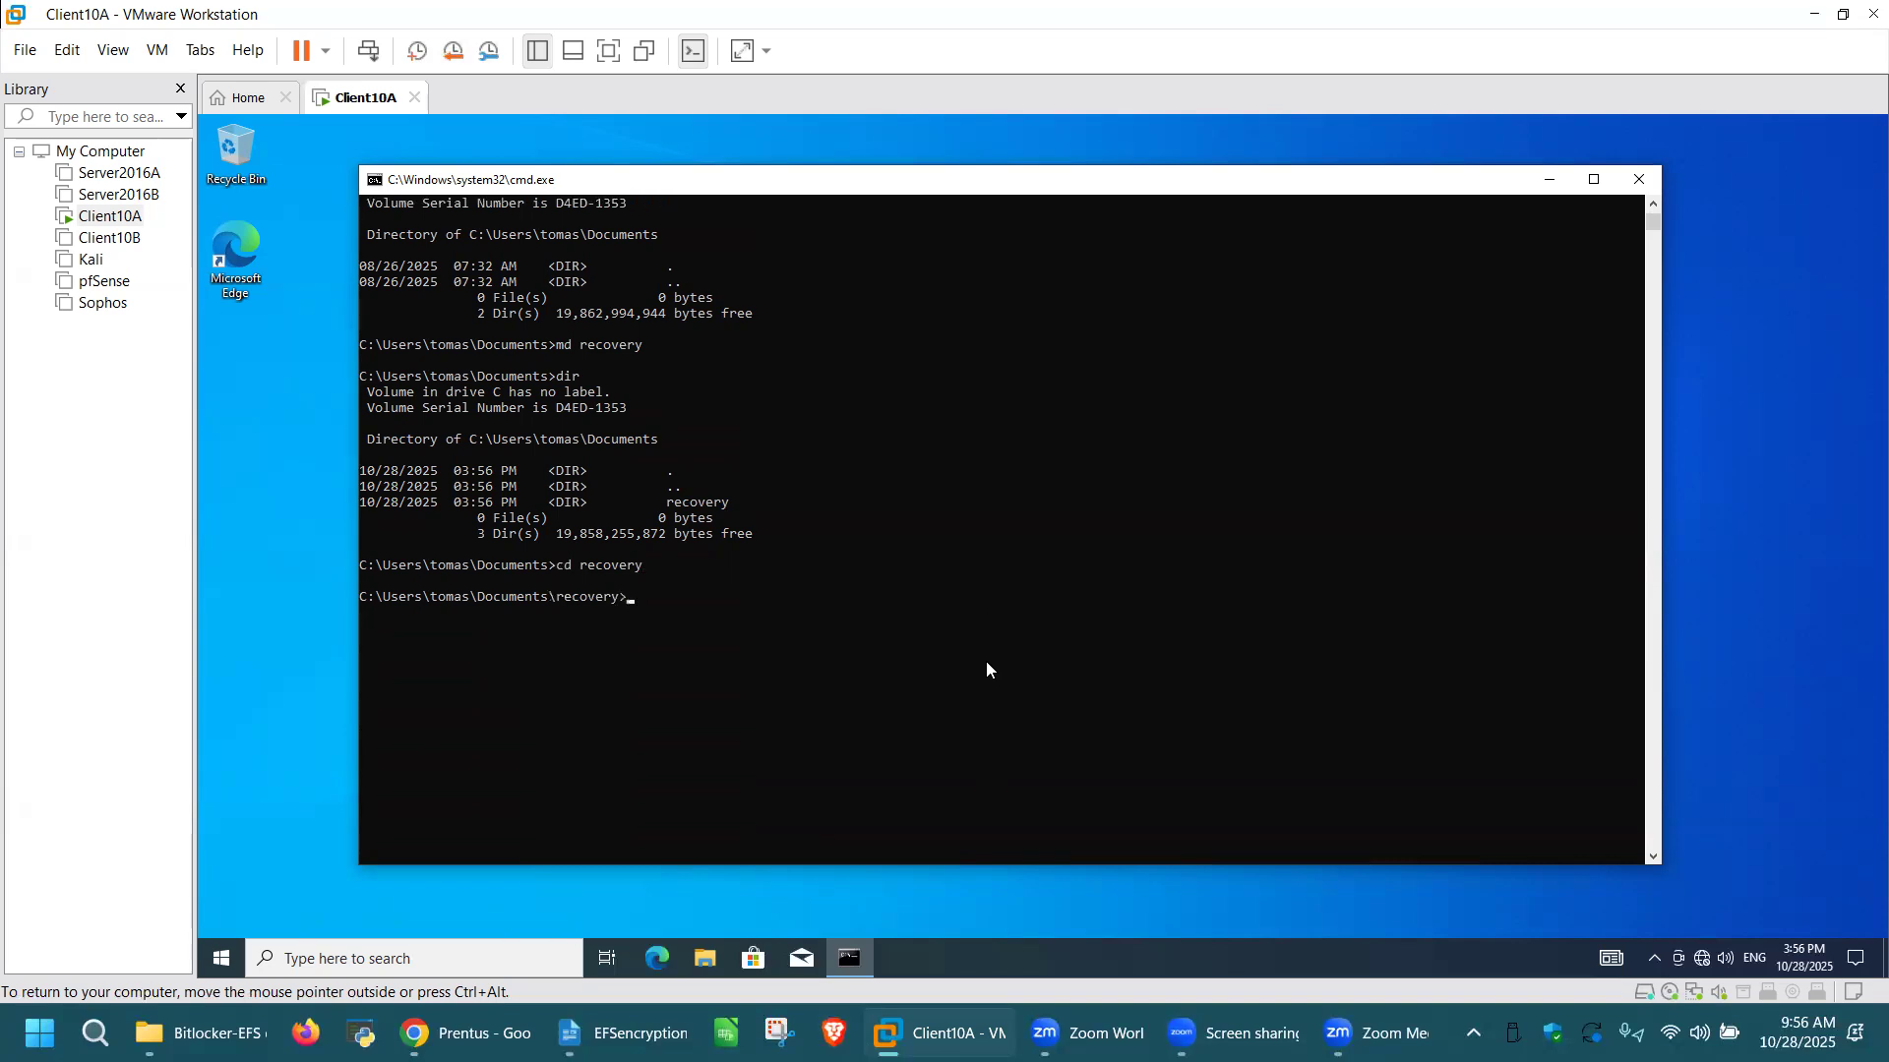
{"action": "type", "text": "c"}
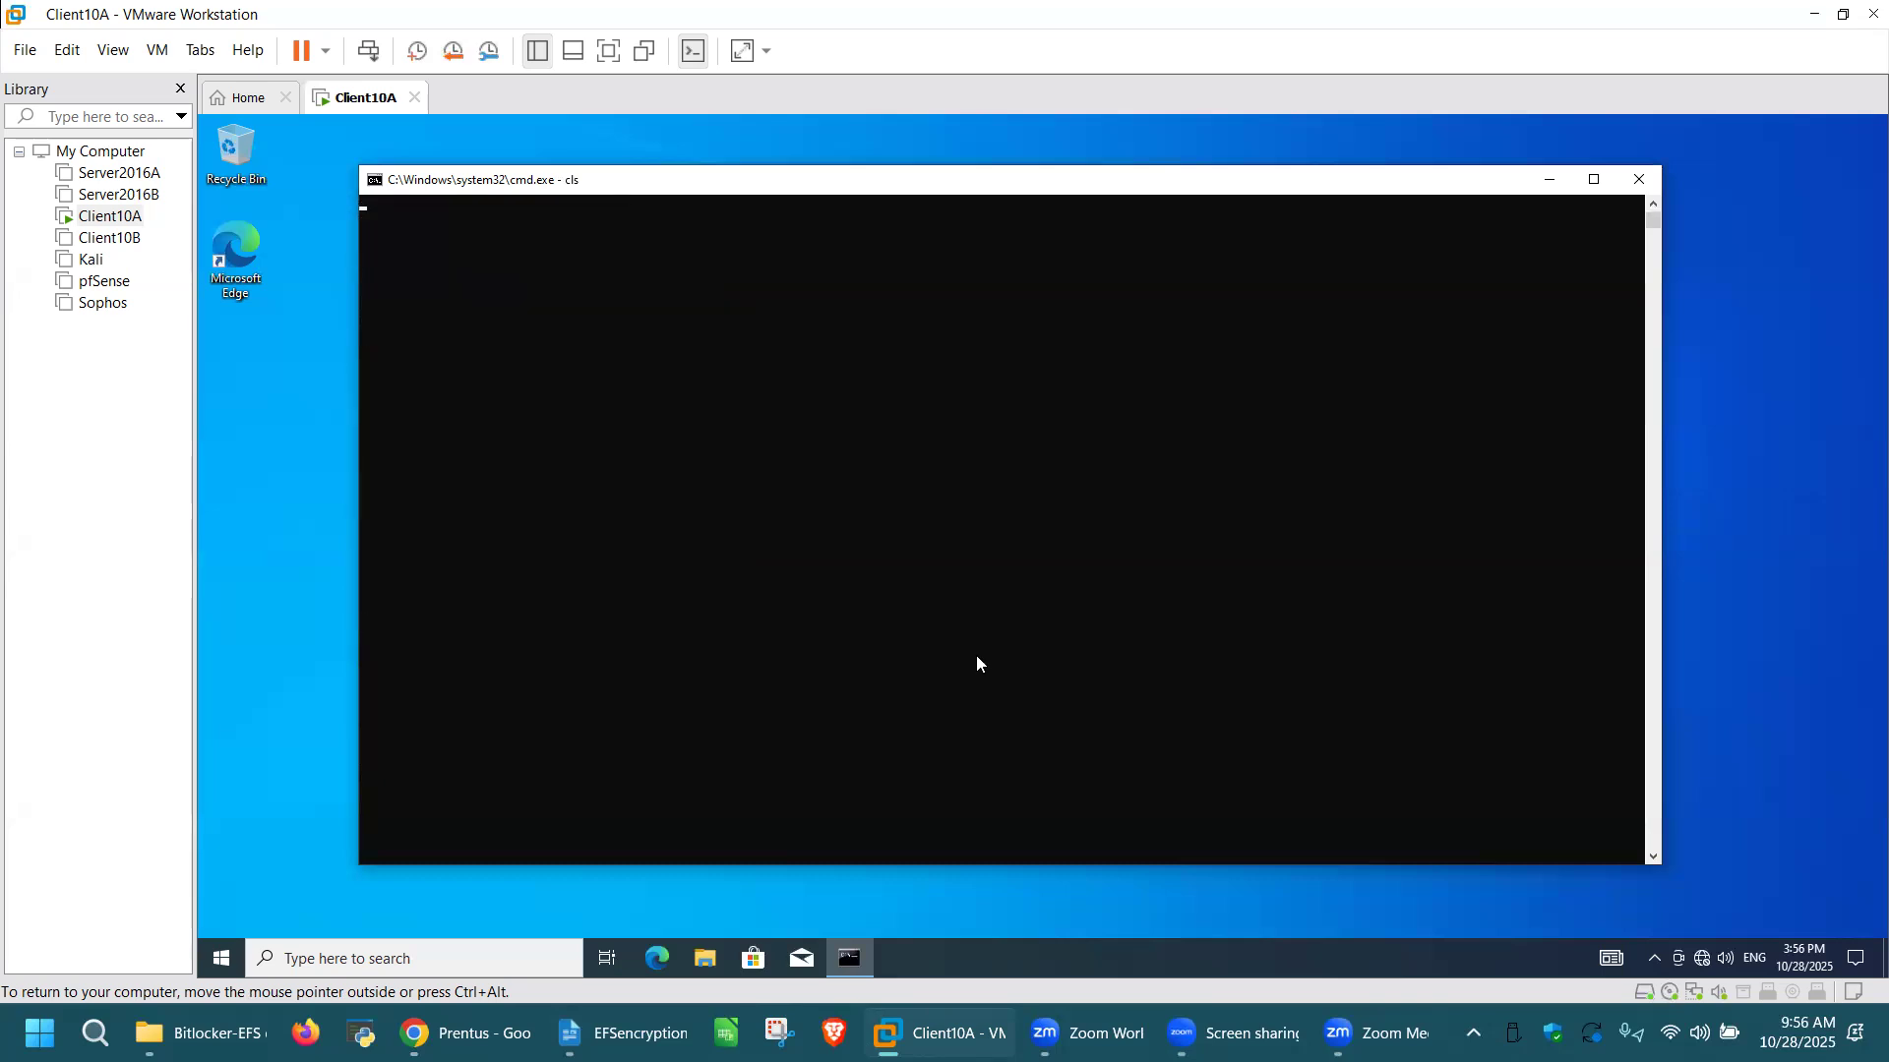
{"action": "key", "text": "ctrl+alt"}
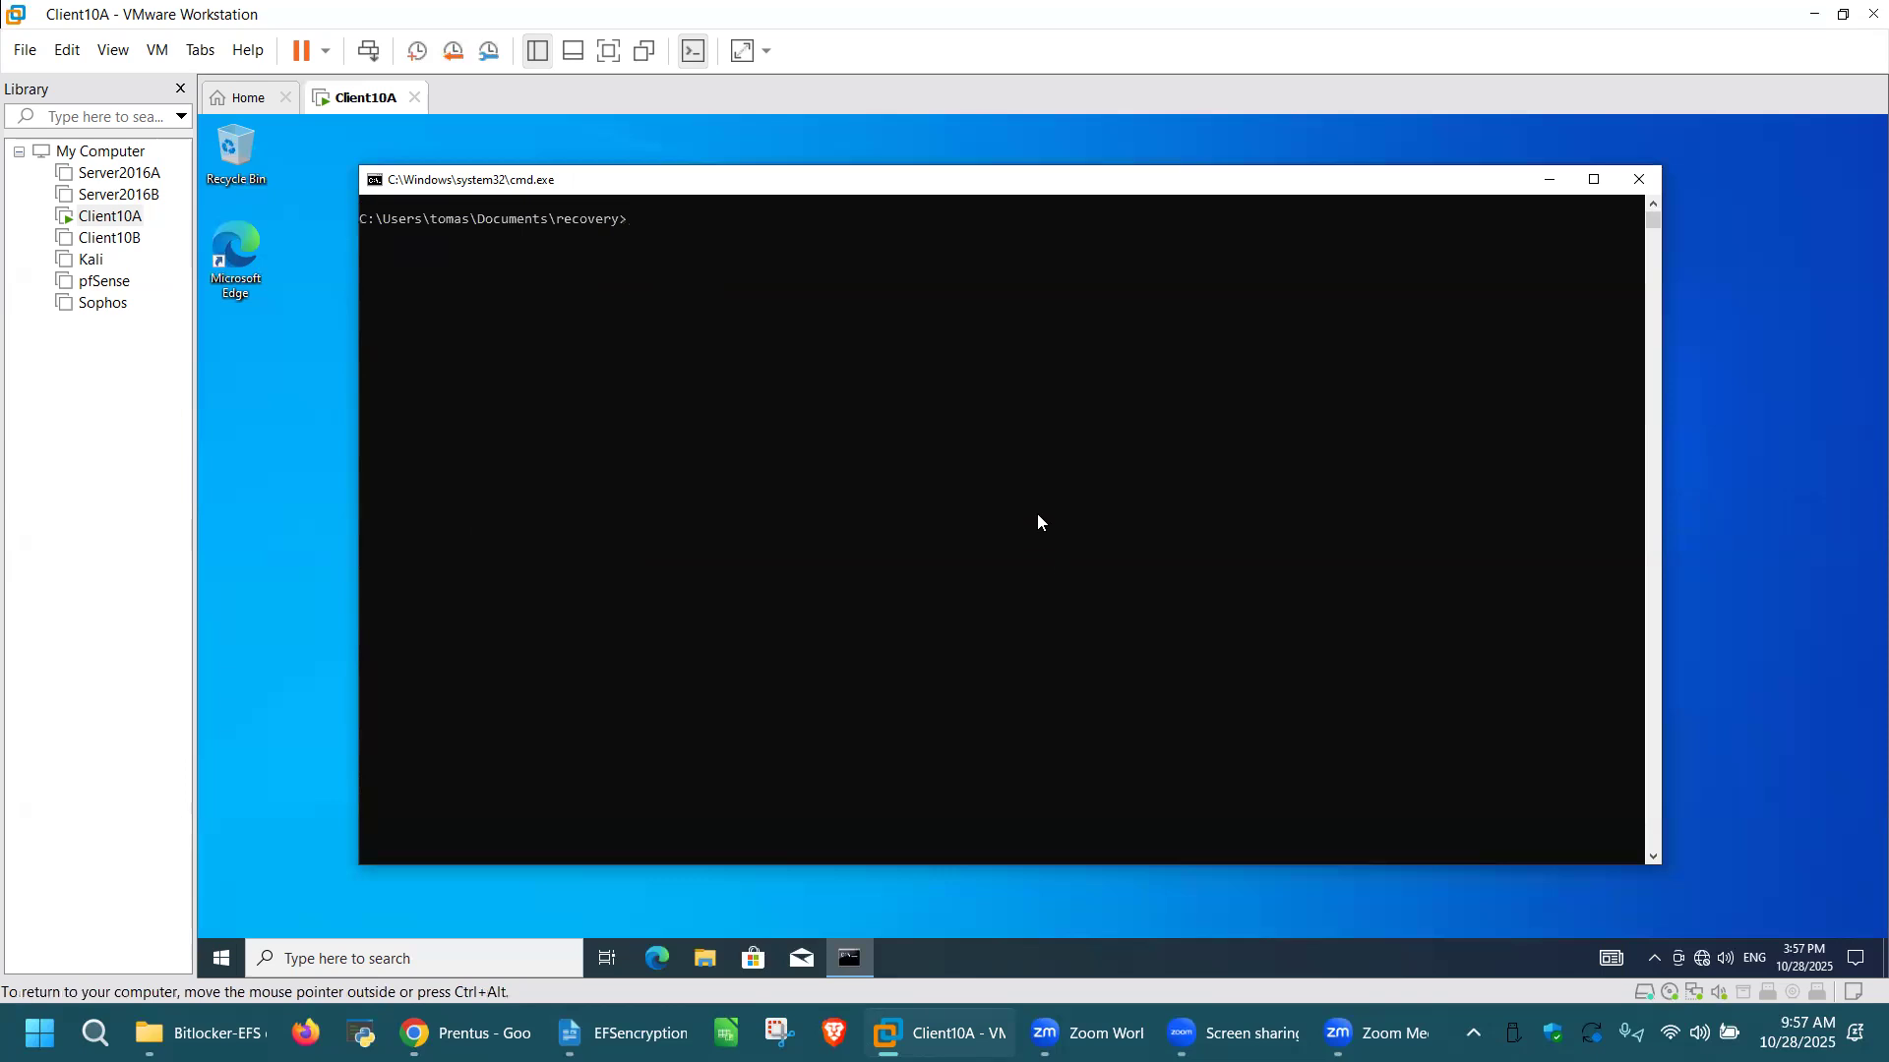
Step: Generate the recovery agent certificate and key with cipher /r:DRA, entering and confirming the password that protects the .PFX file
{"action": "type", "text": "cipher /r:DRA"}
{"action": "key", "text": "Return"}
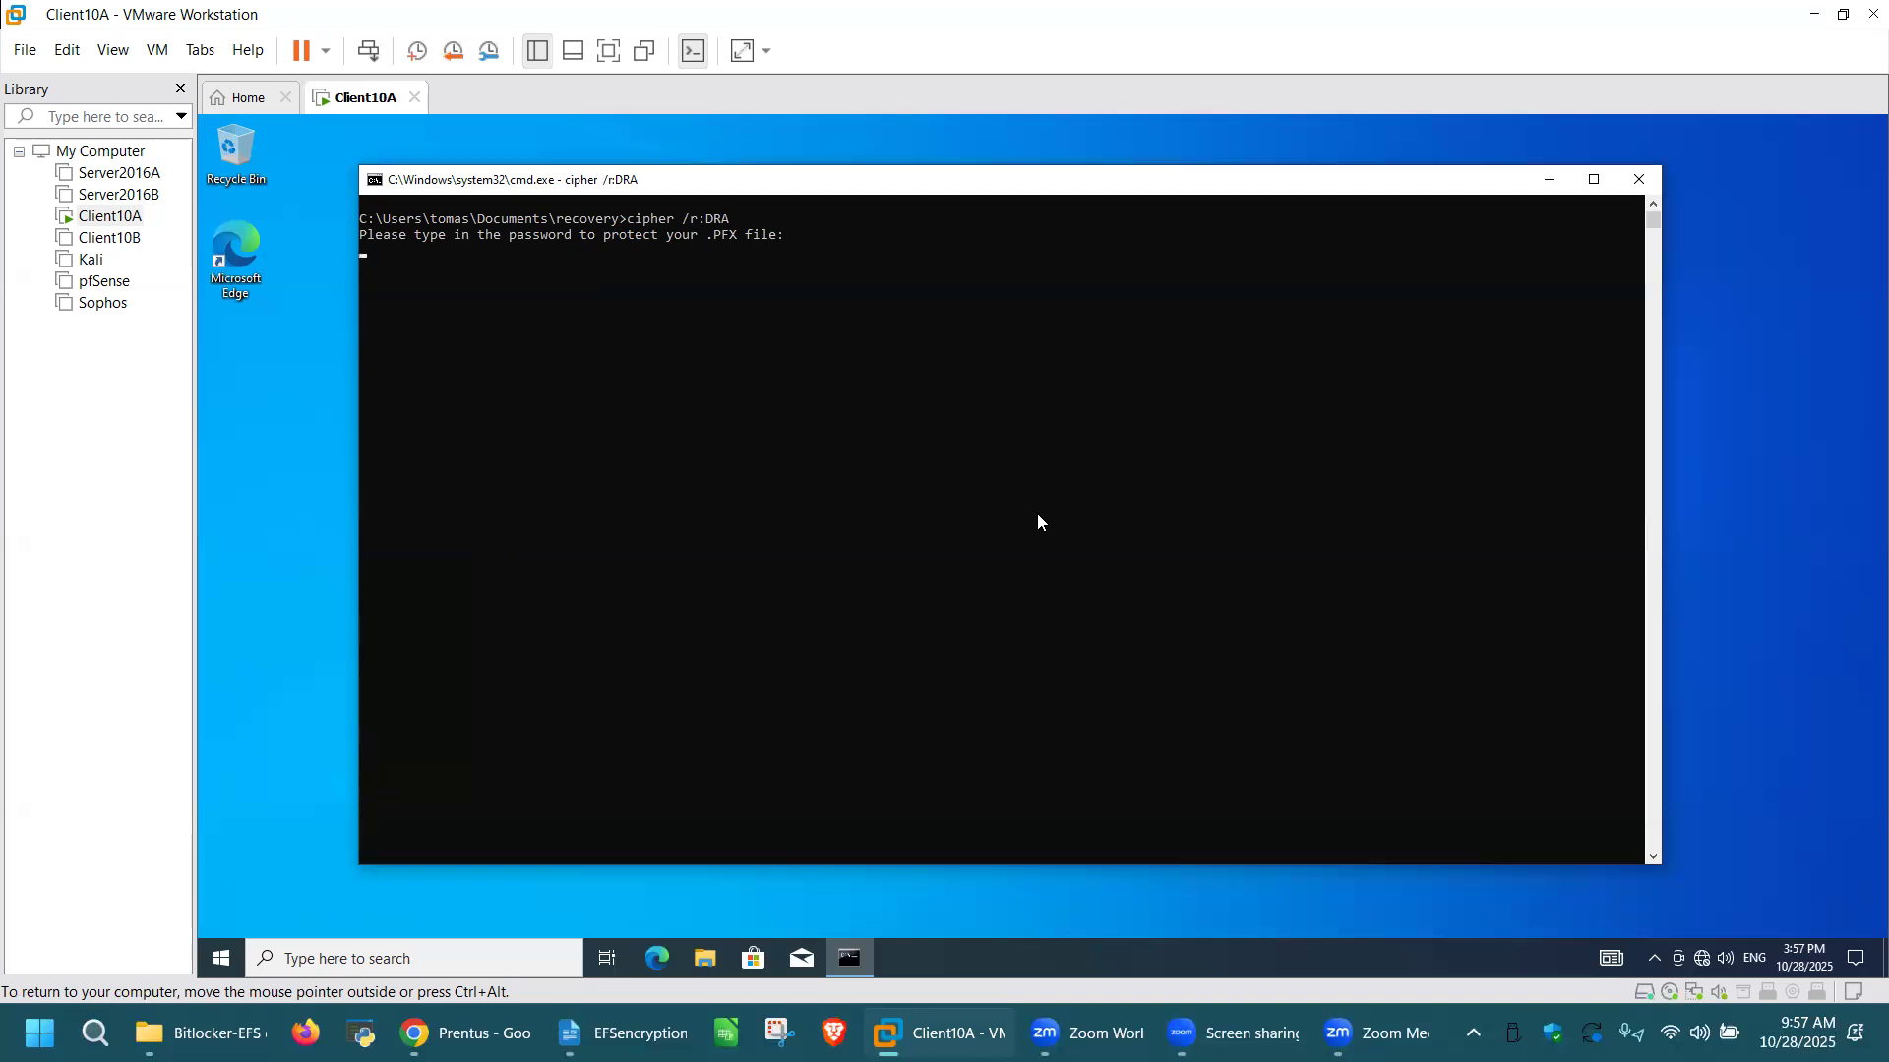
{"action": "key", "text": "Return"}
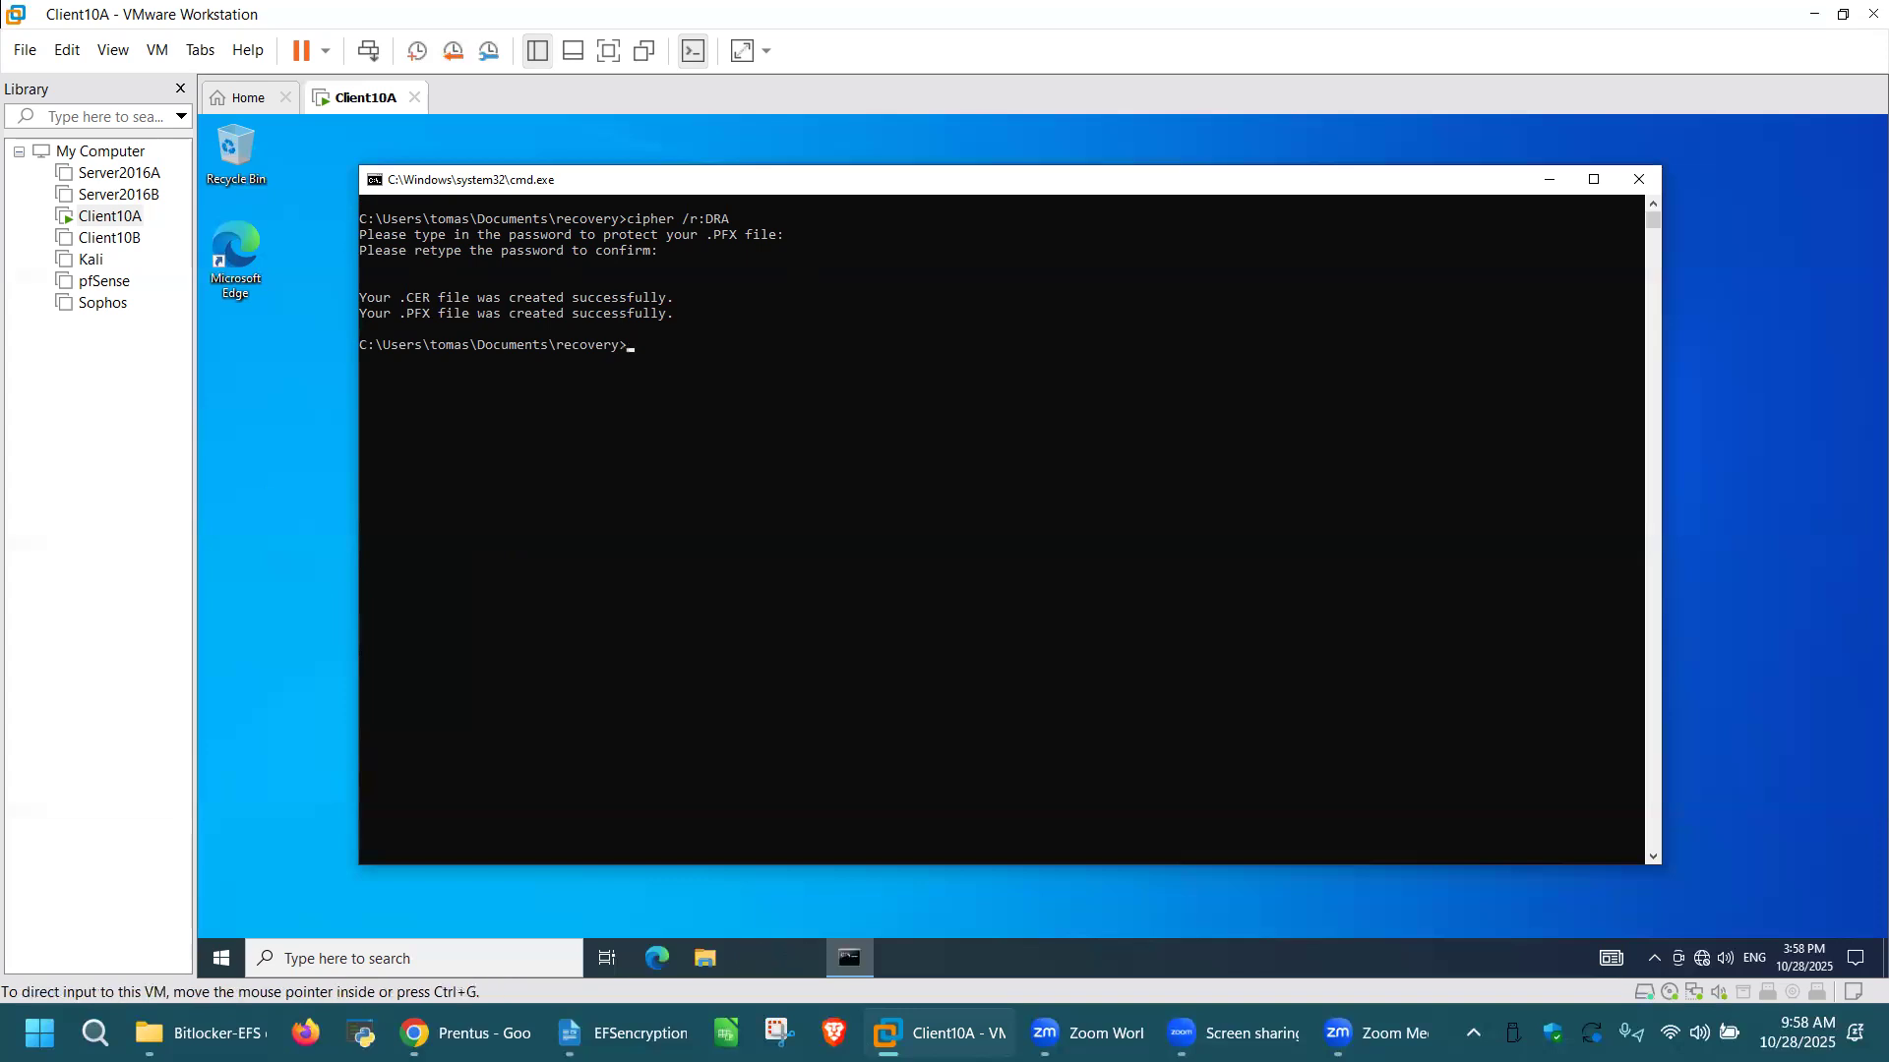
Step: Exit the Command Prompt and open the recovery folder inside Documents in File Explorer
{"action": "type", "text": "xit"}
{"action": "key", "text": "Return"}
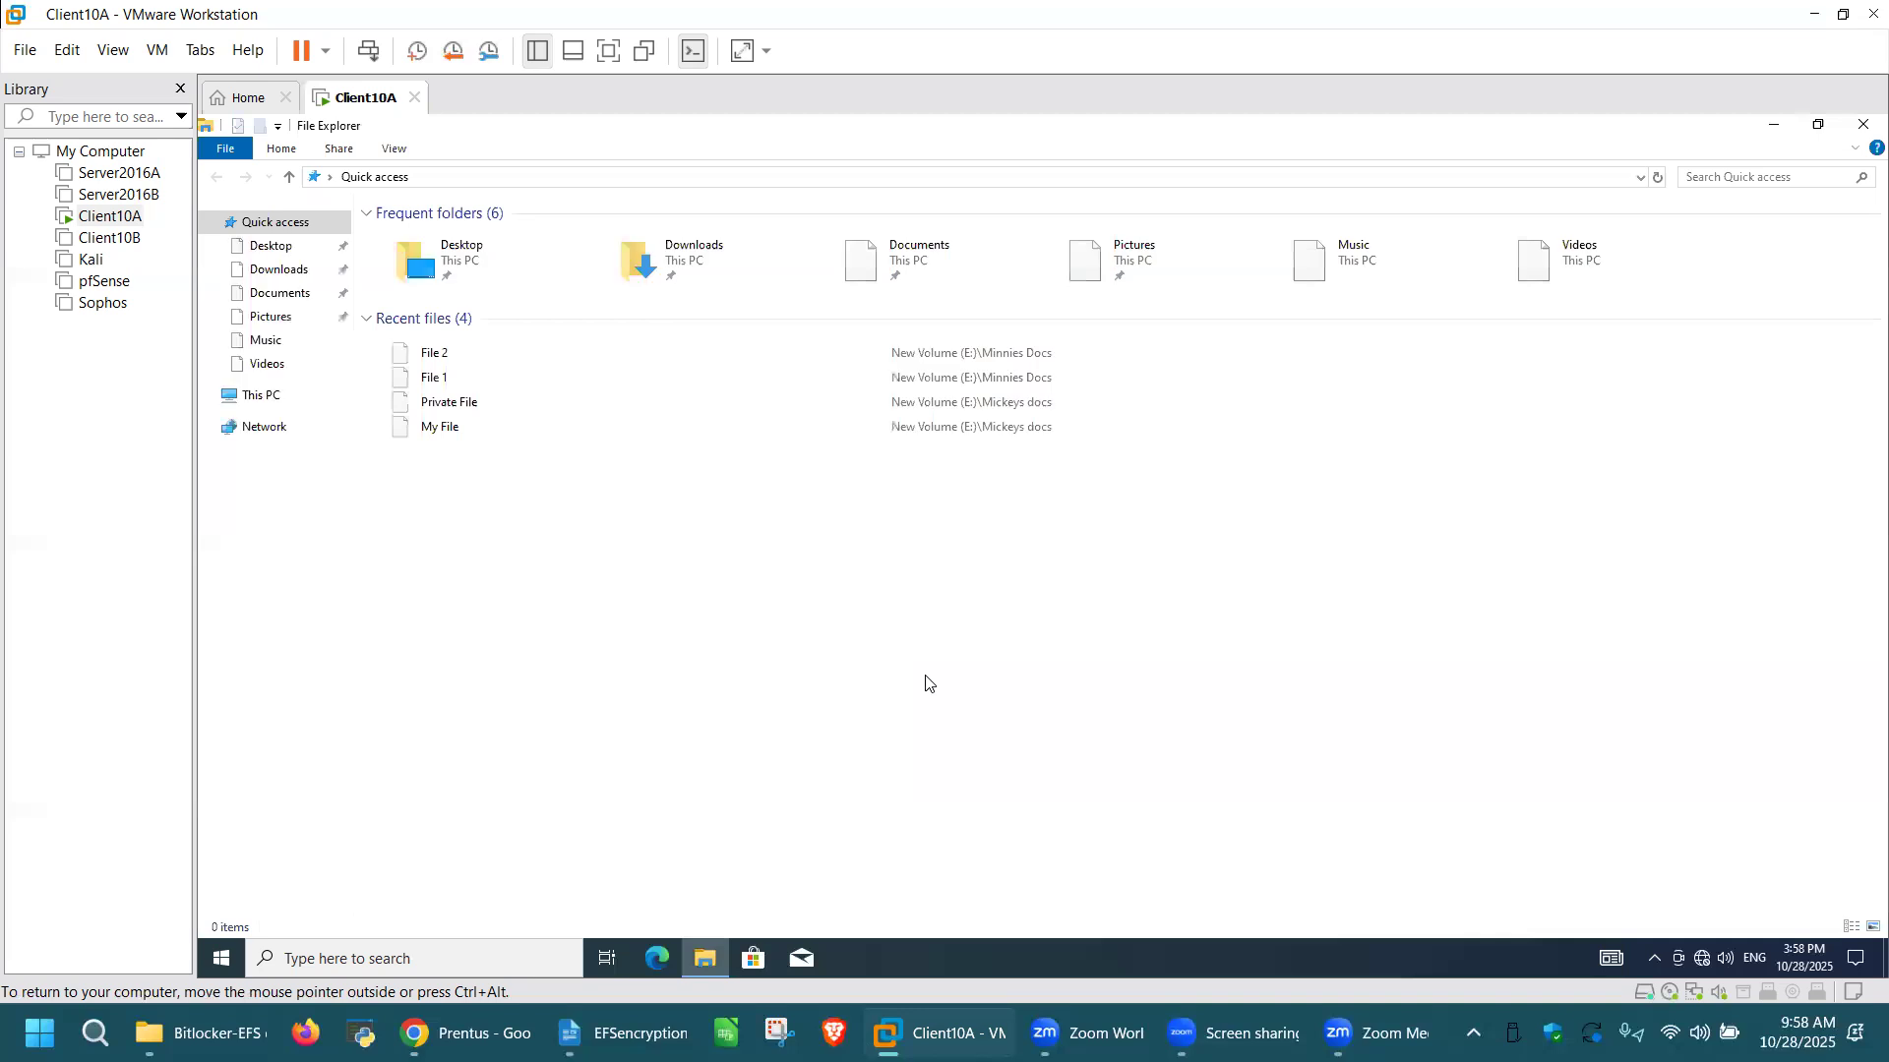
{"action": "left_click", "coordinate": [283, 295]}
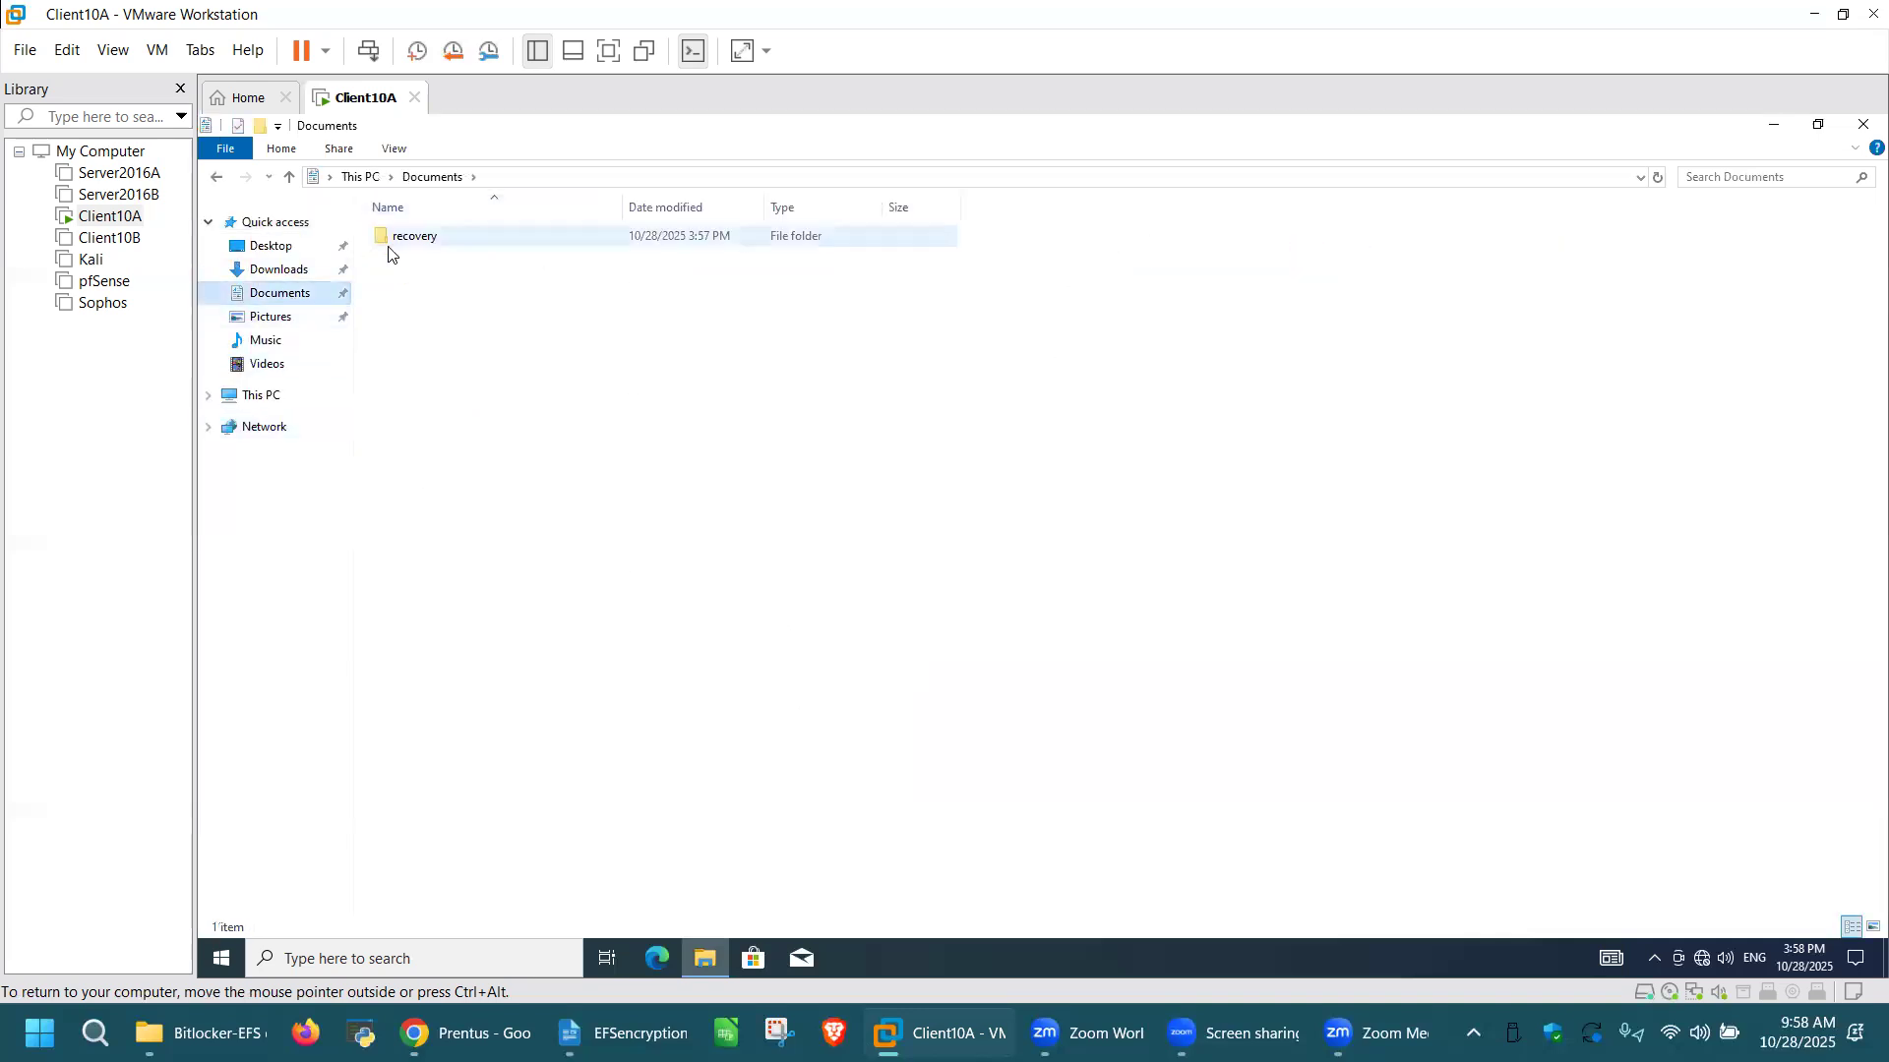
{"action": "left_click", "coordinate": [455, 238]}
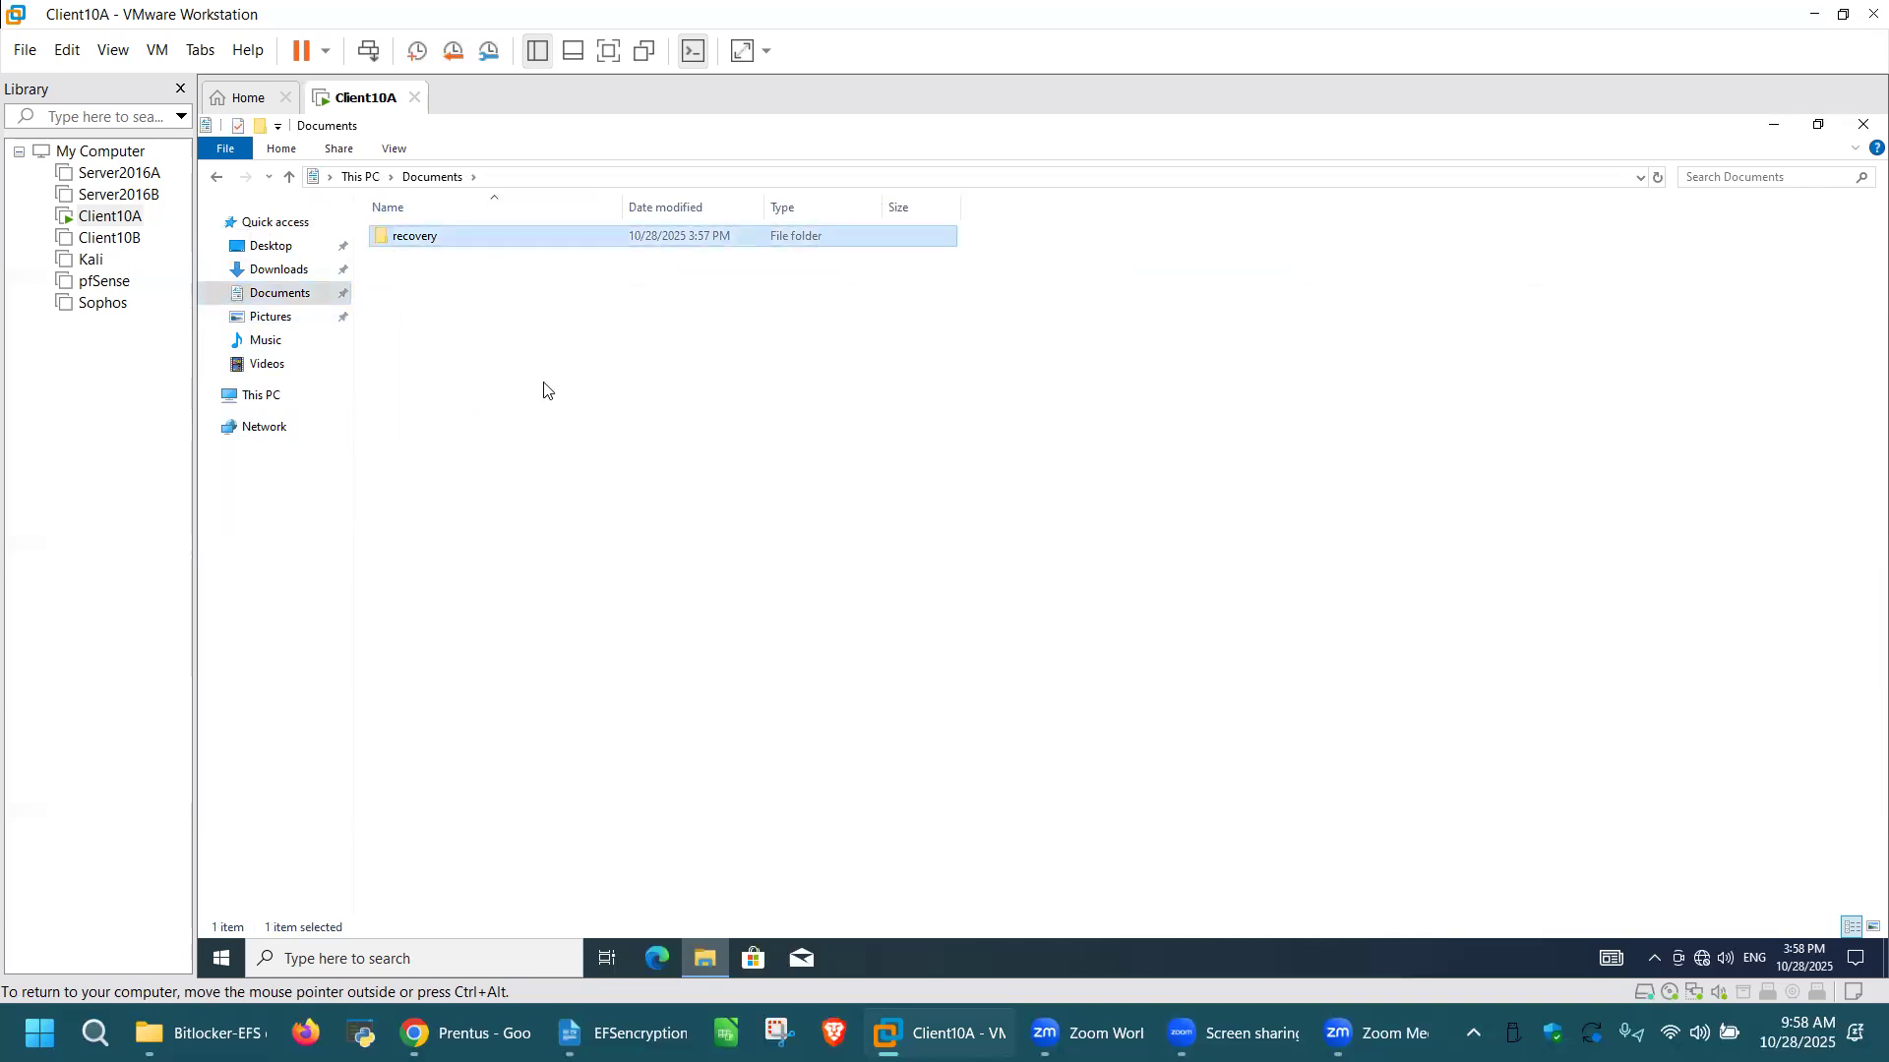
{"action": "key", "text": "Return"}
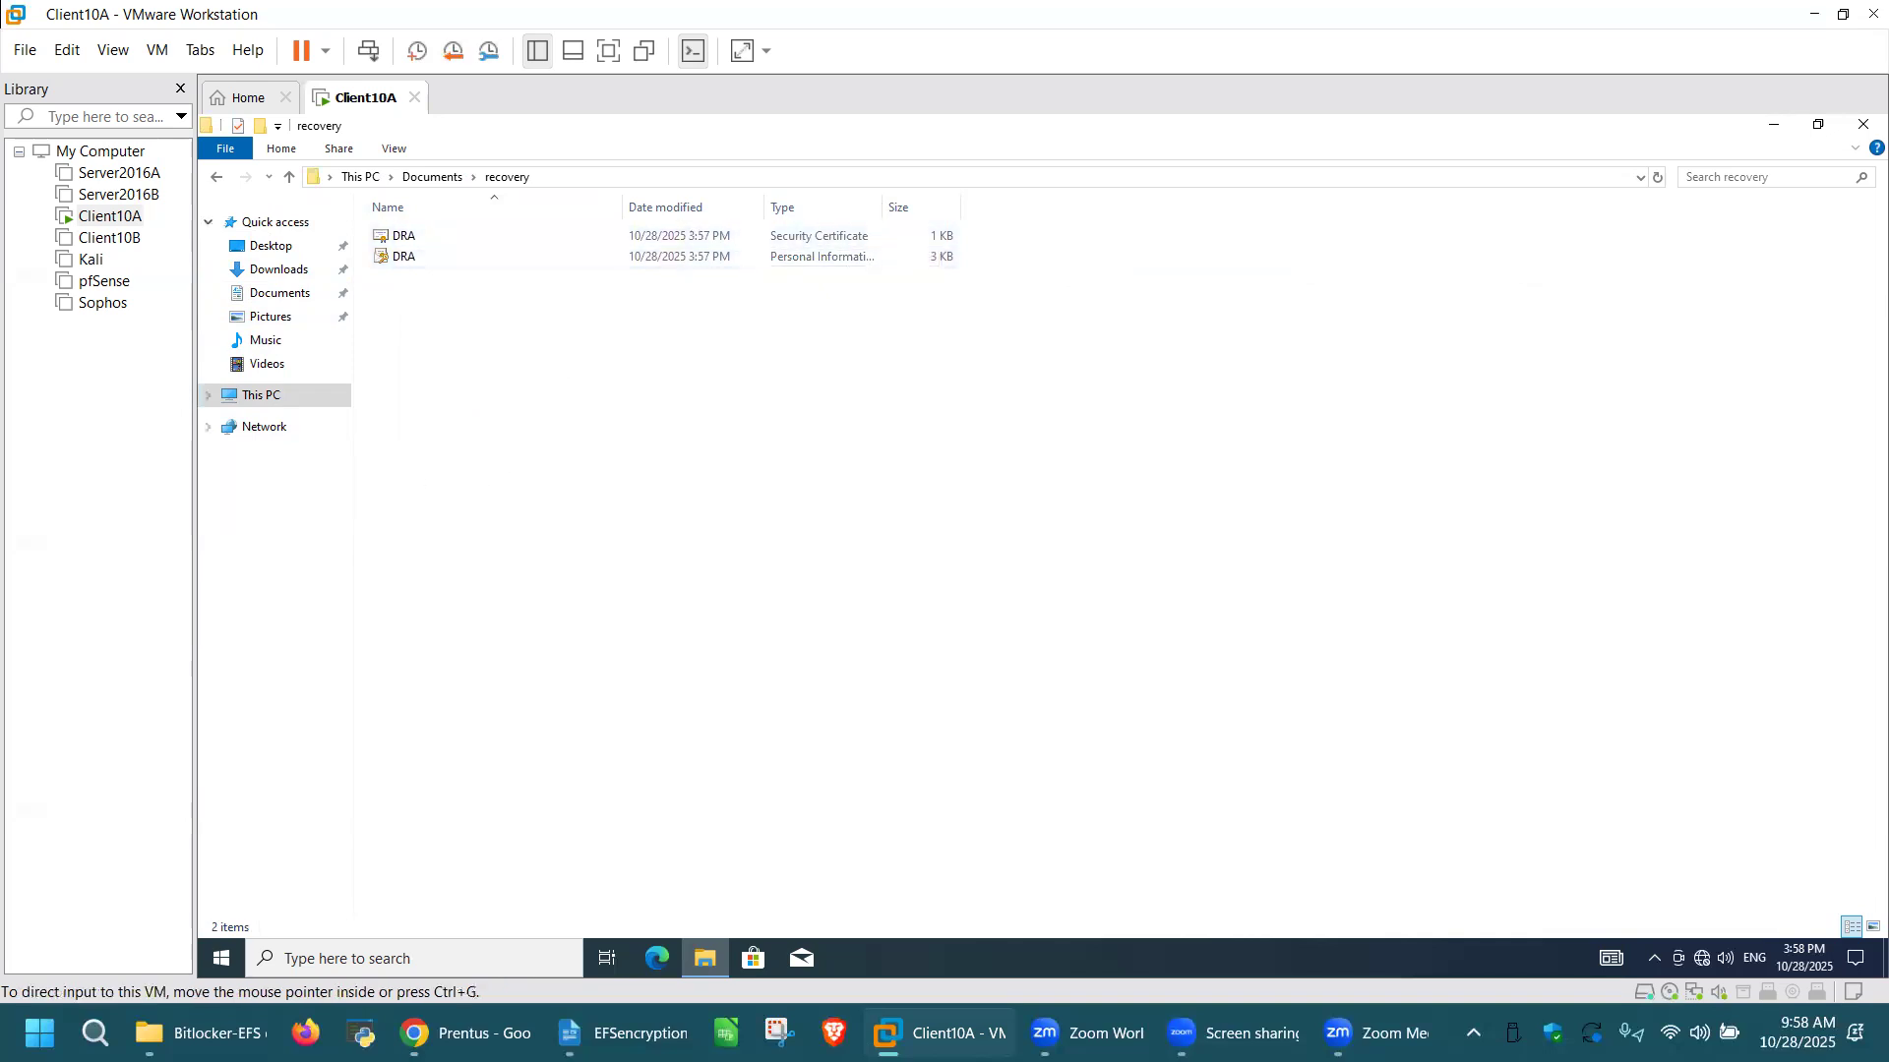
Step: Install the DRA security certificate for the Current User, letting the wizard automatically select the certificate store
{"action": "double_click", "coordinate": [556, 242]}
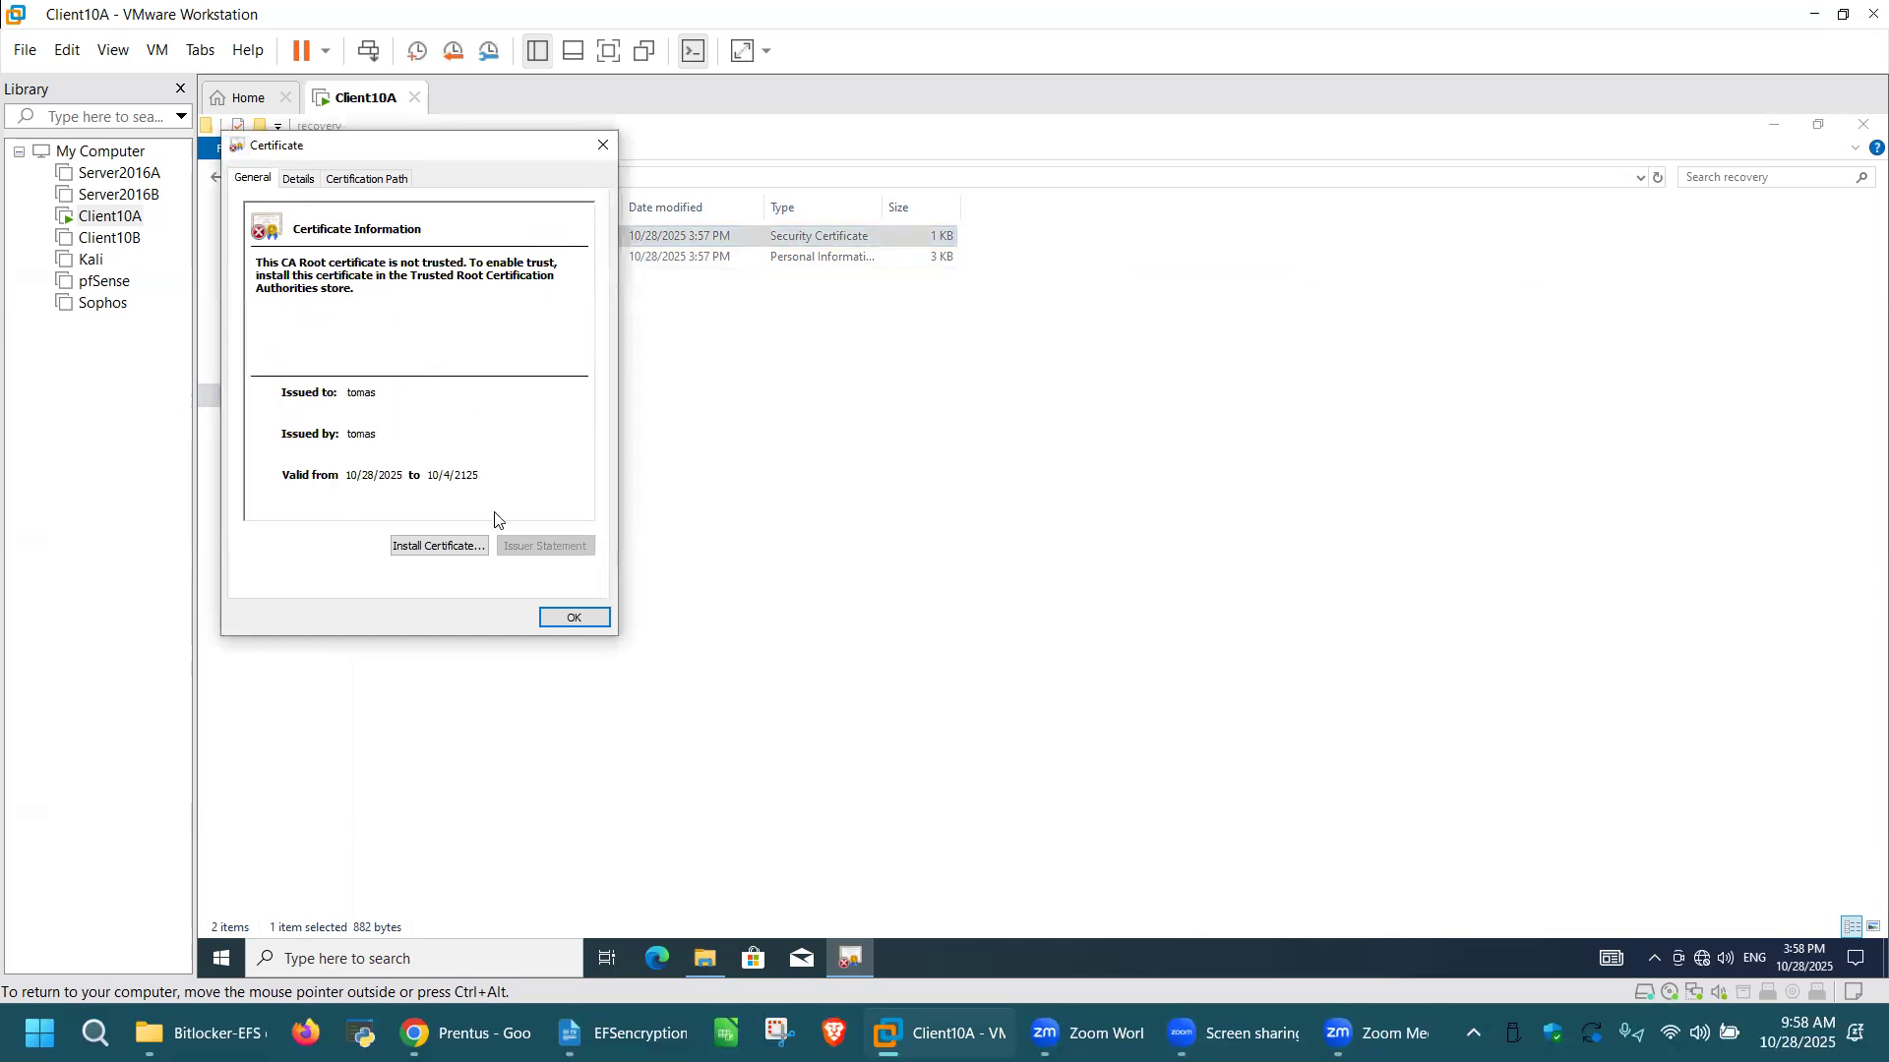
{"action": "left_click", "coordinate": [455, 546]}
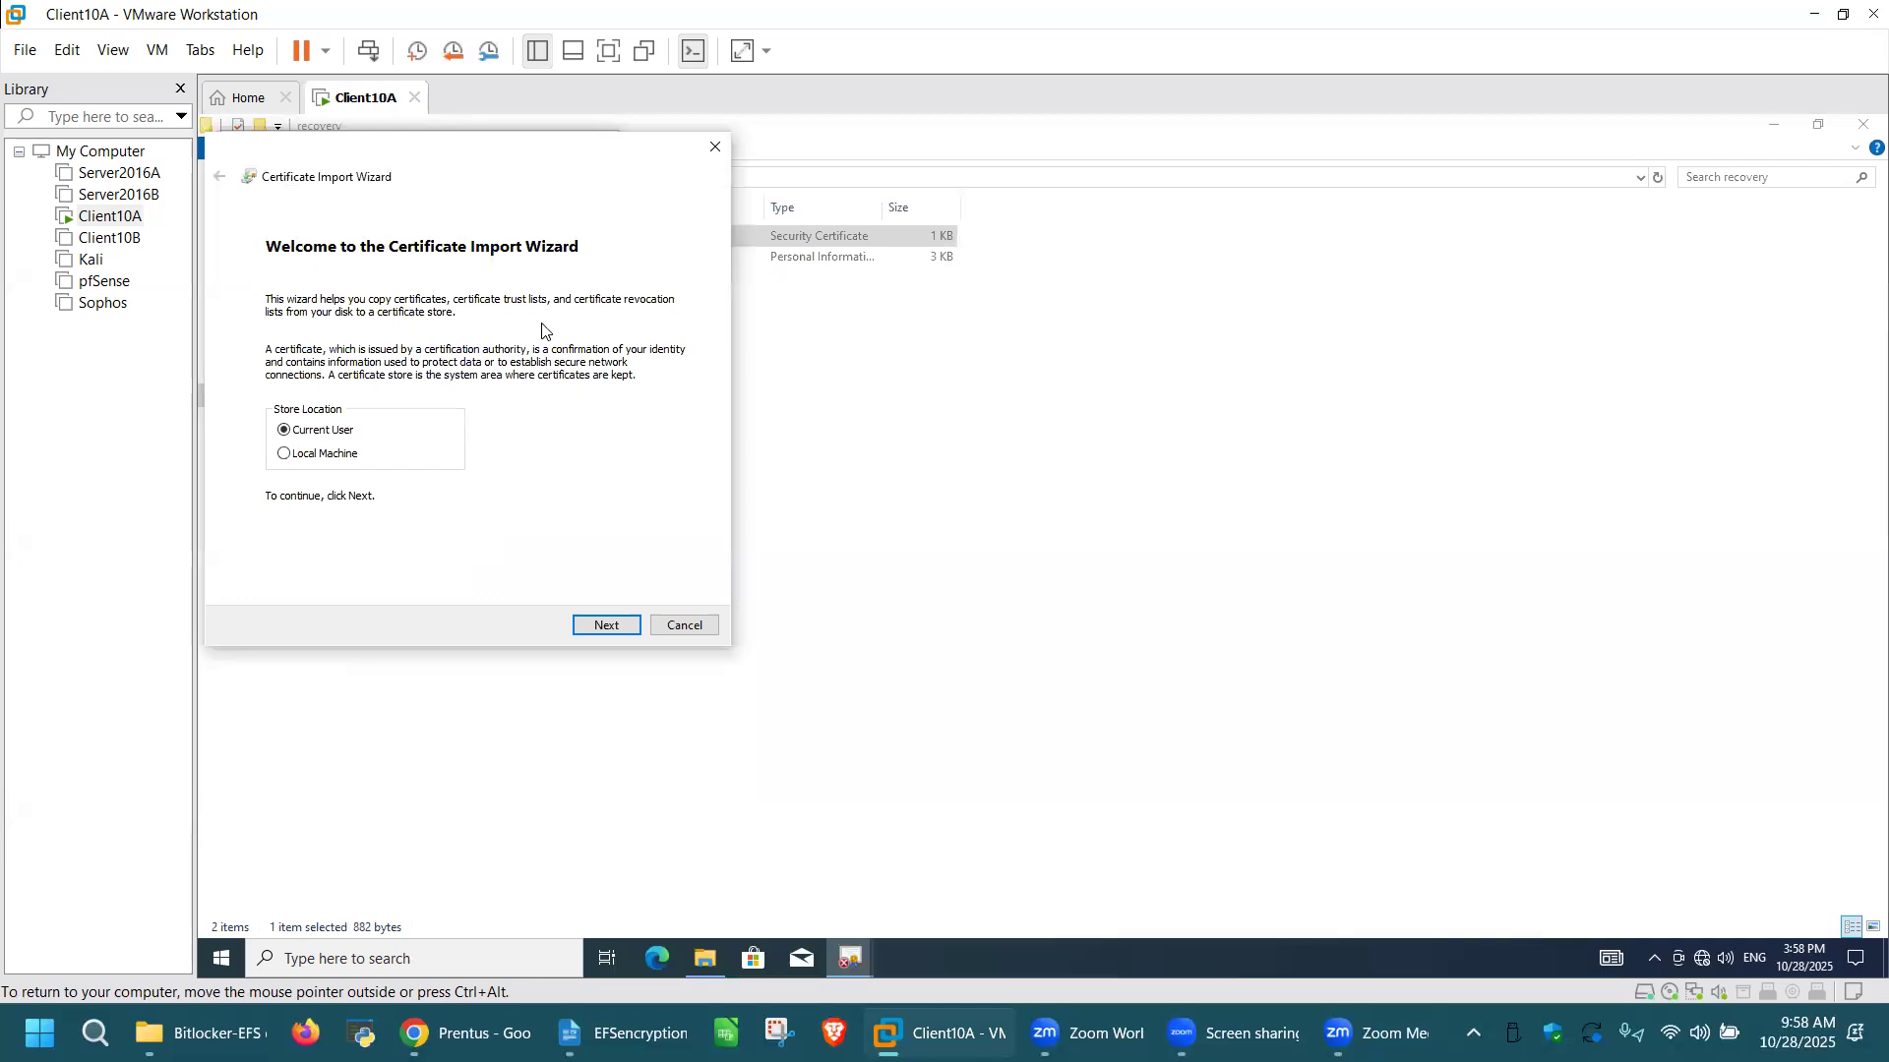
{"action": "left_click", "coordinate": [608, 626]}
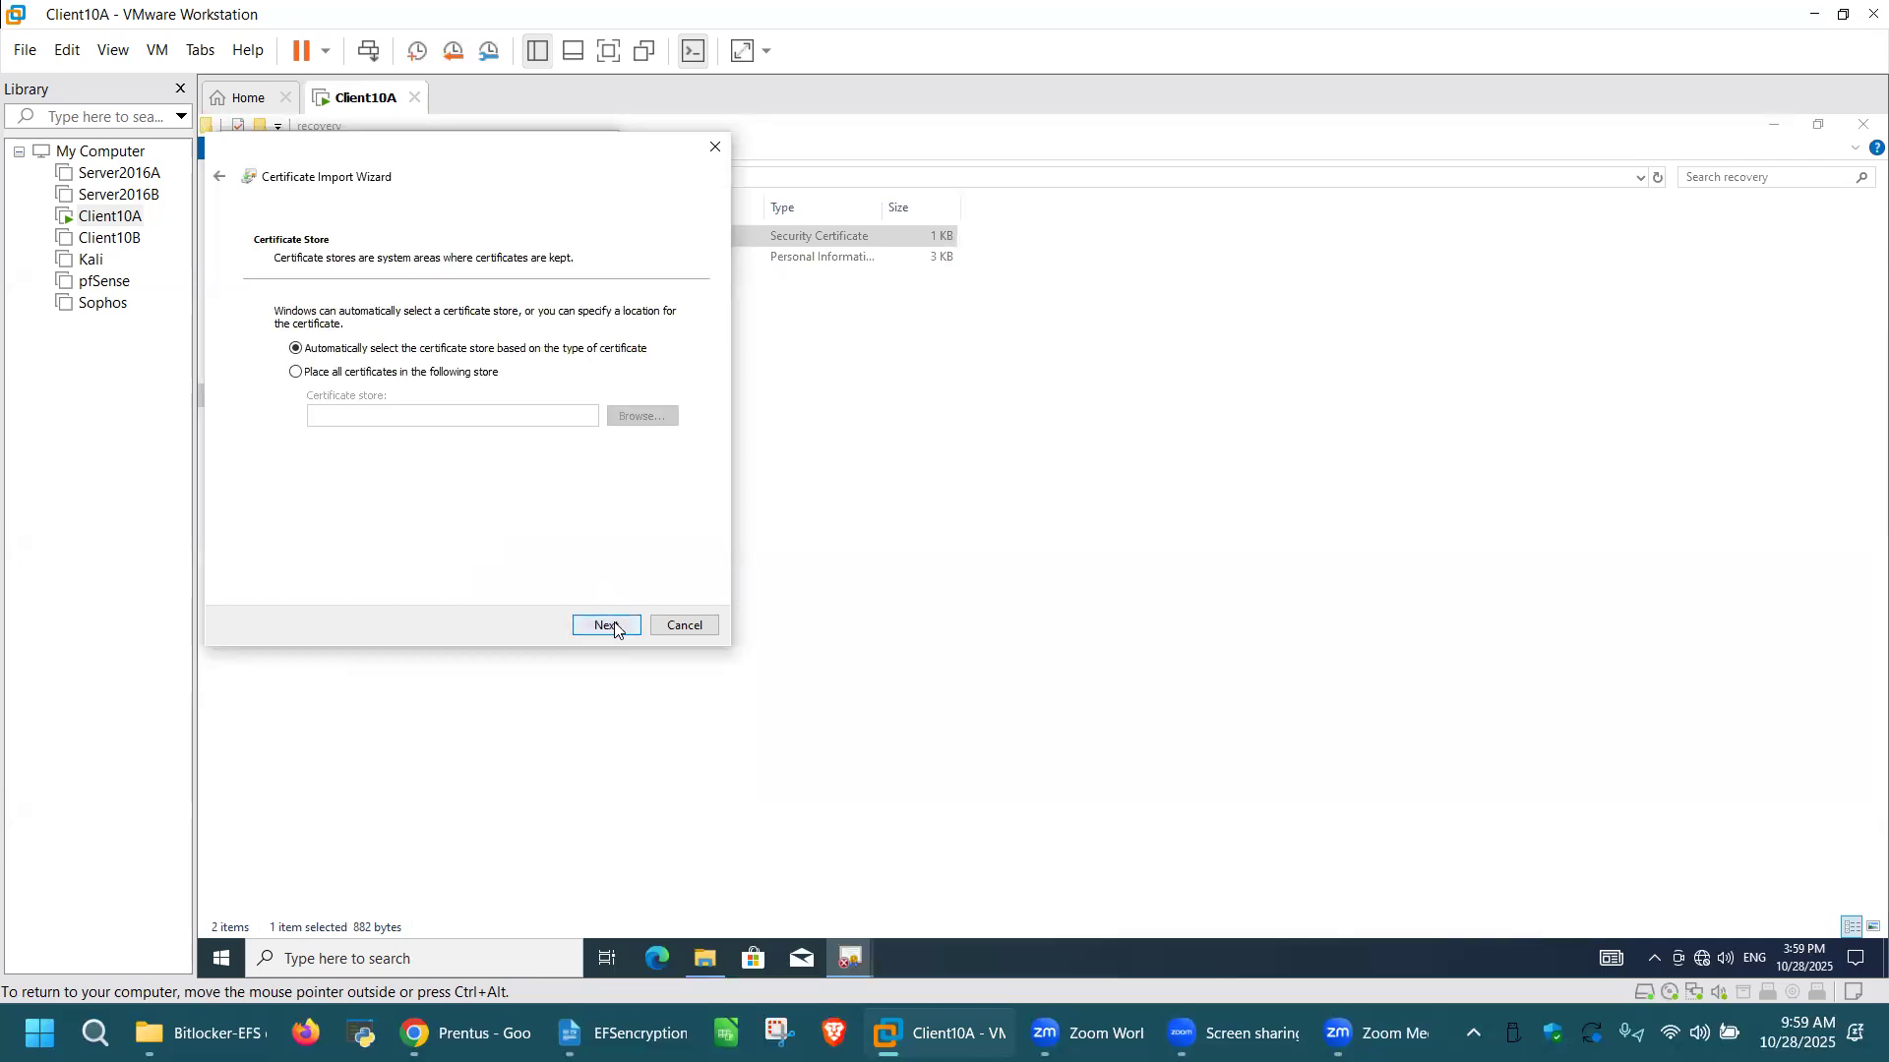
{"action": "left_click", "coordinate": [614, 626]}
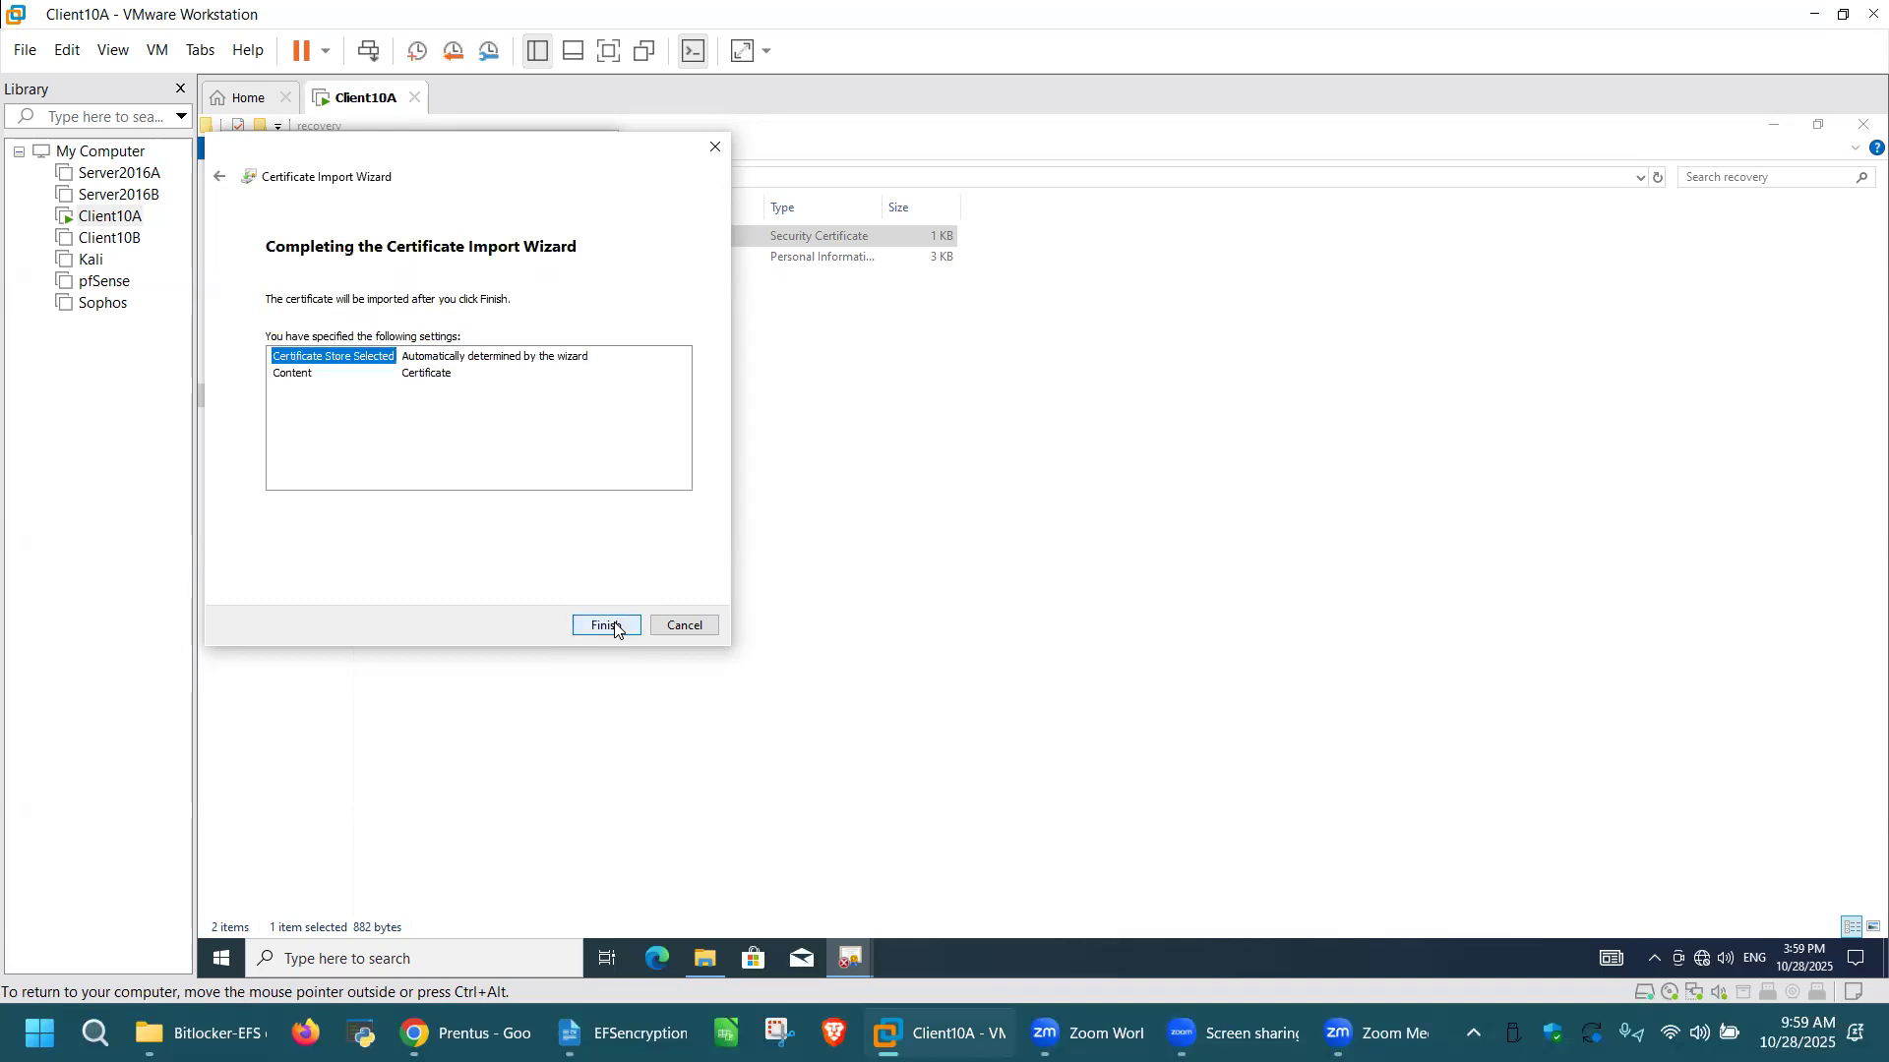
{"action": "left_click", "coordinate": [608, 627]}
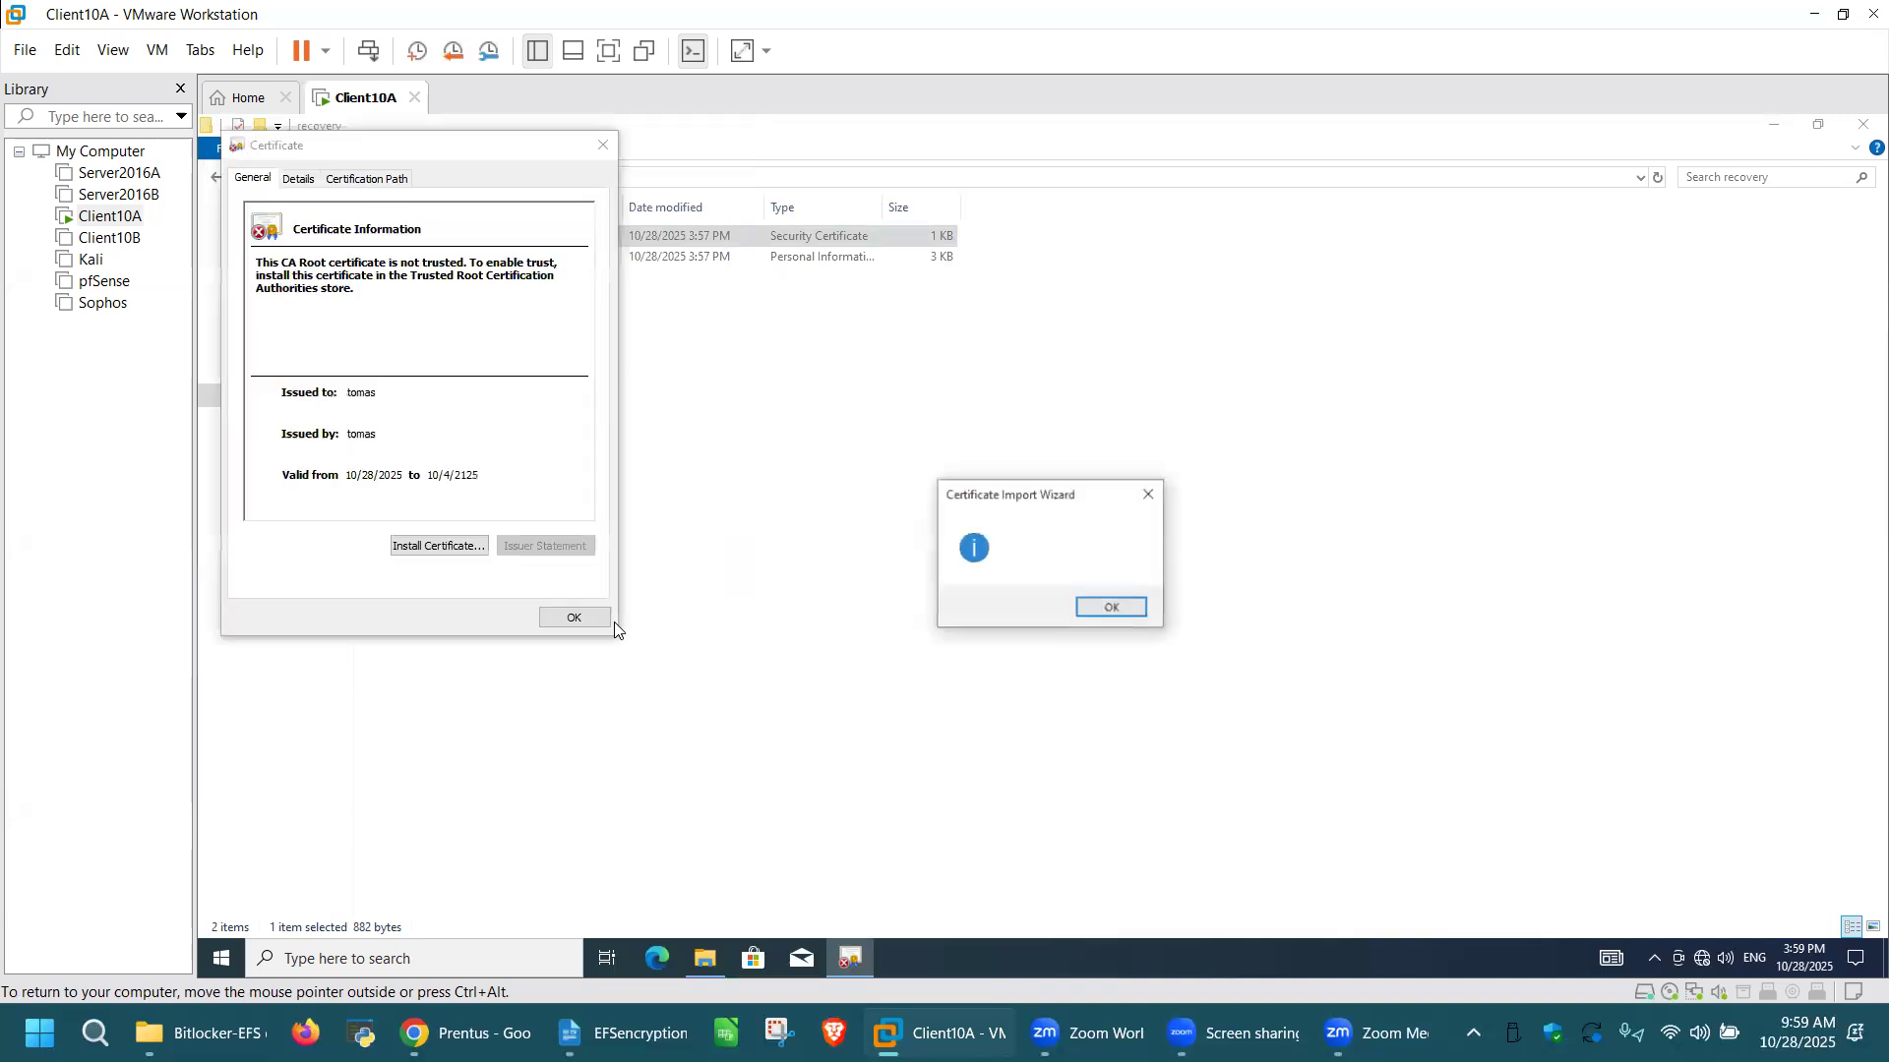
Step: Close the certificate dialogs and import the DRA Personal Information Exchange file for the Current User, entering the private key password and keeping automatic store selection
{"action": "left_click", "coordinate": [1110, 607]}
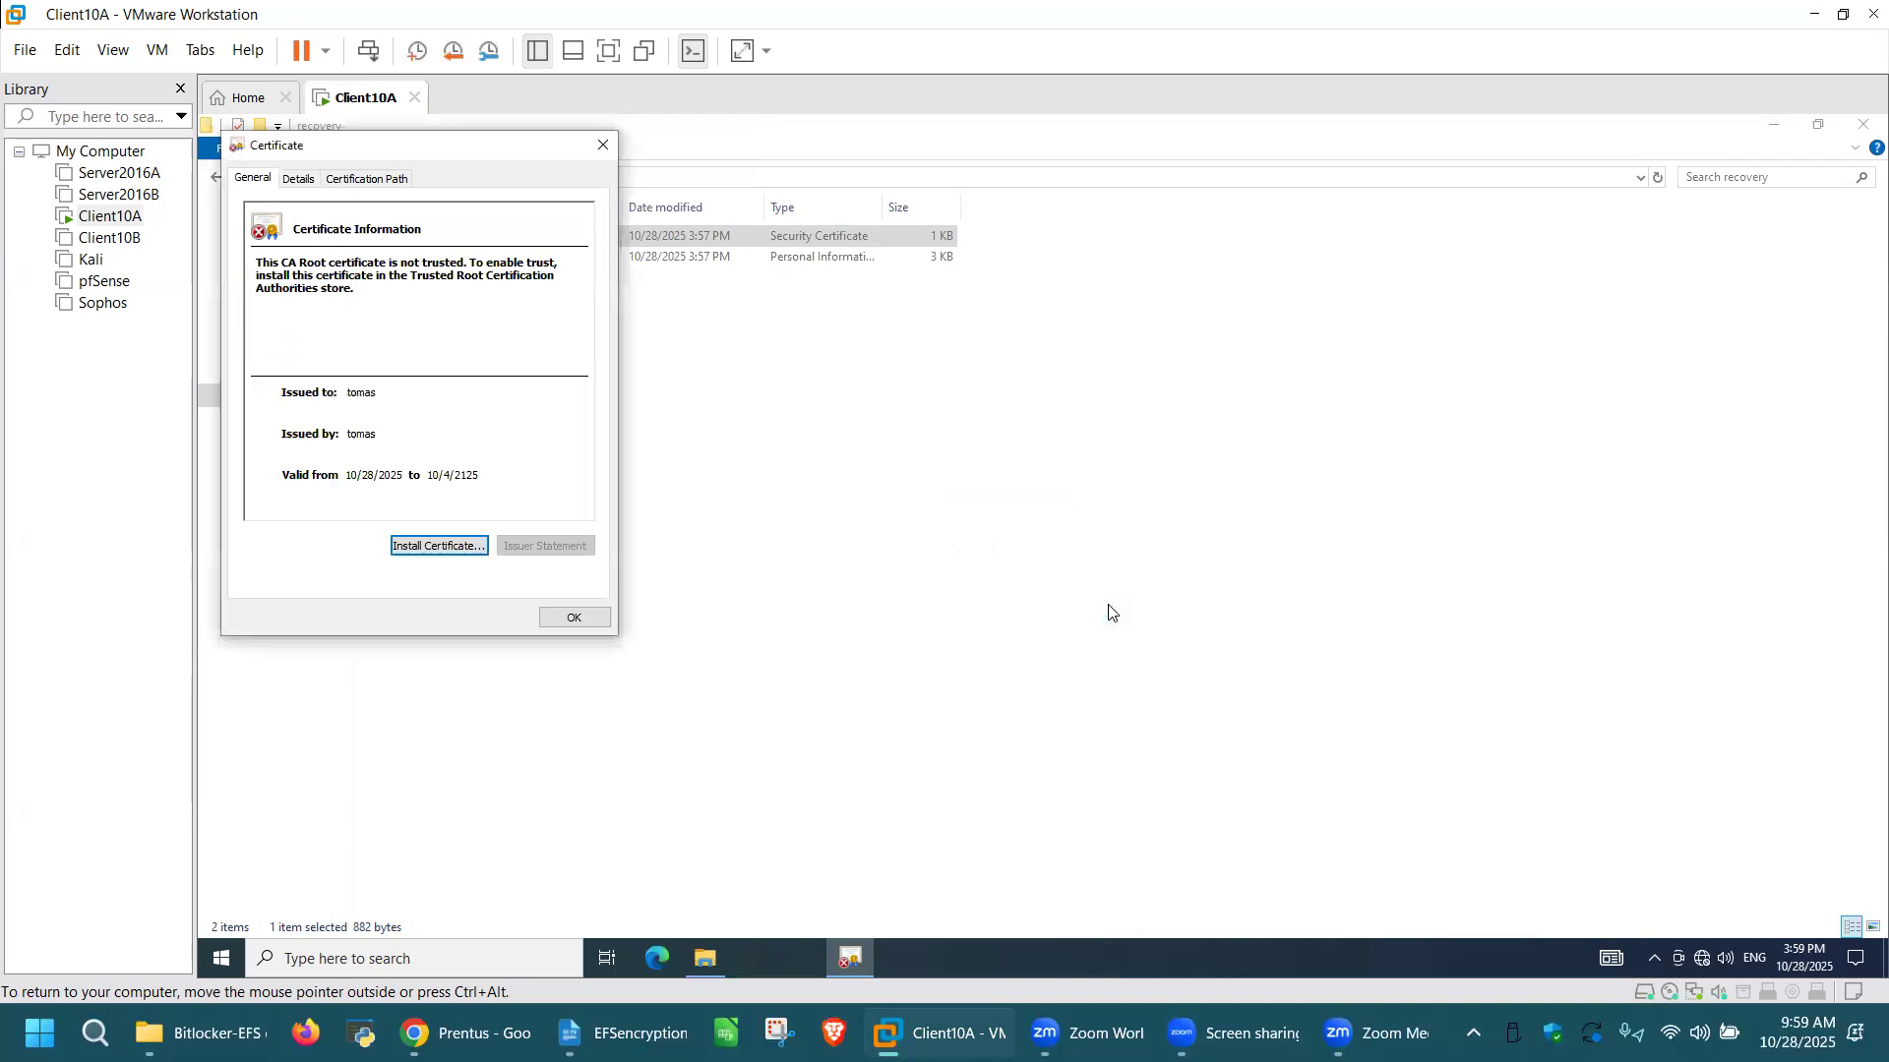
{"action": "left_click", "coordinate": [589, 625]}
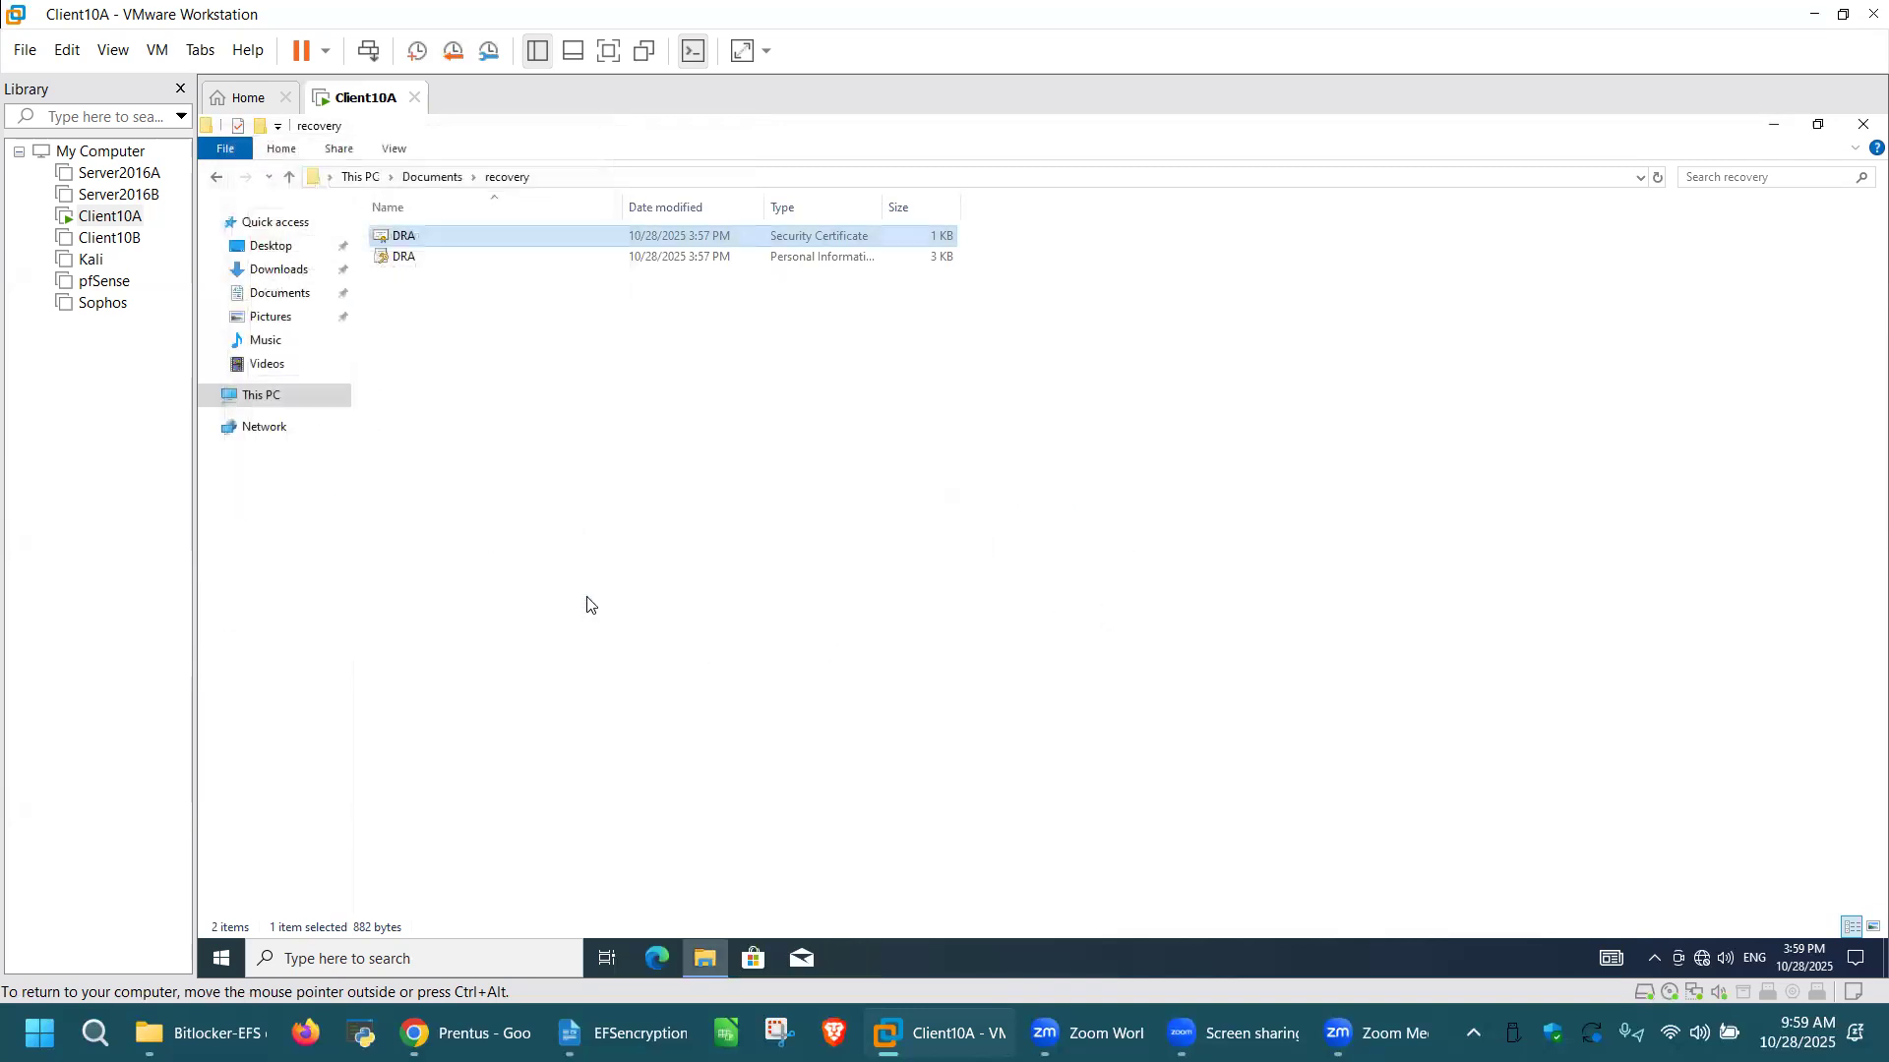
{"action": "double_click", "coordinate": [549, 258]}
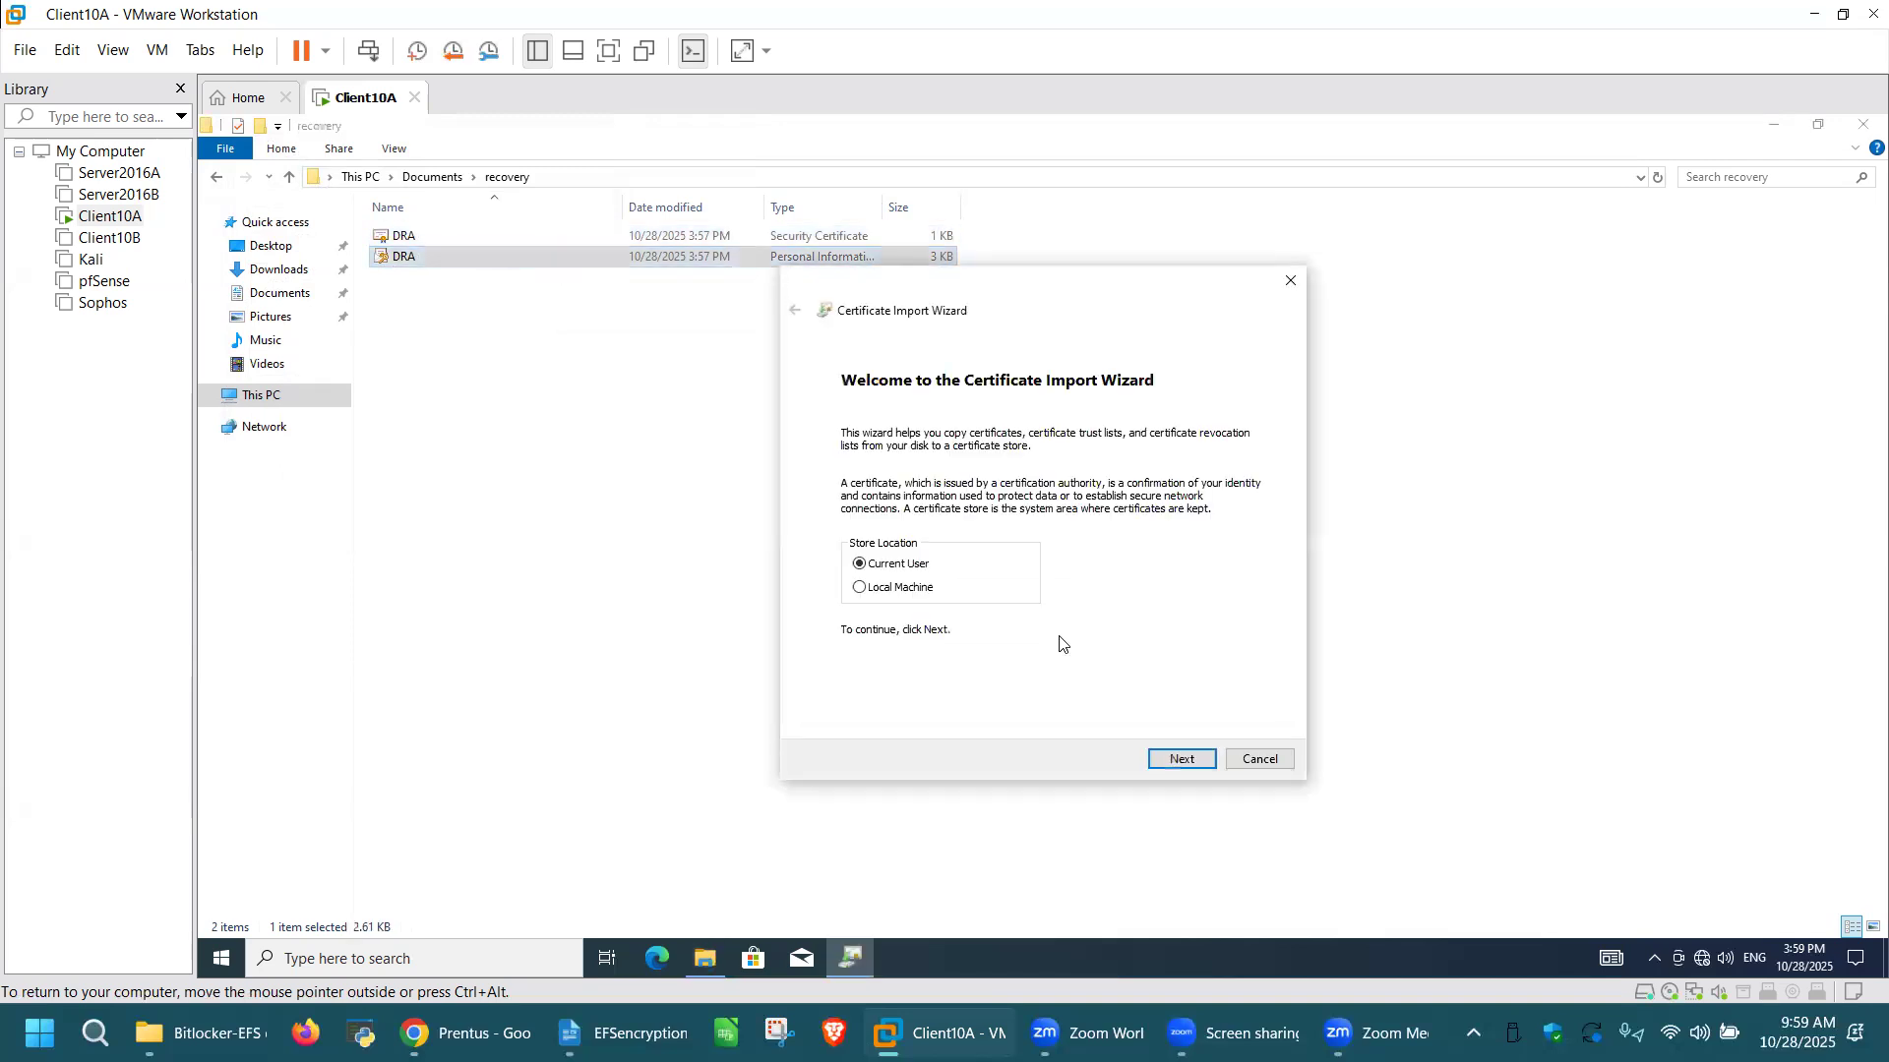
{"action": "left_click", "coordinate": [1181, 763]}
{"action": "left_click", "coordinate": [1182, 761]}
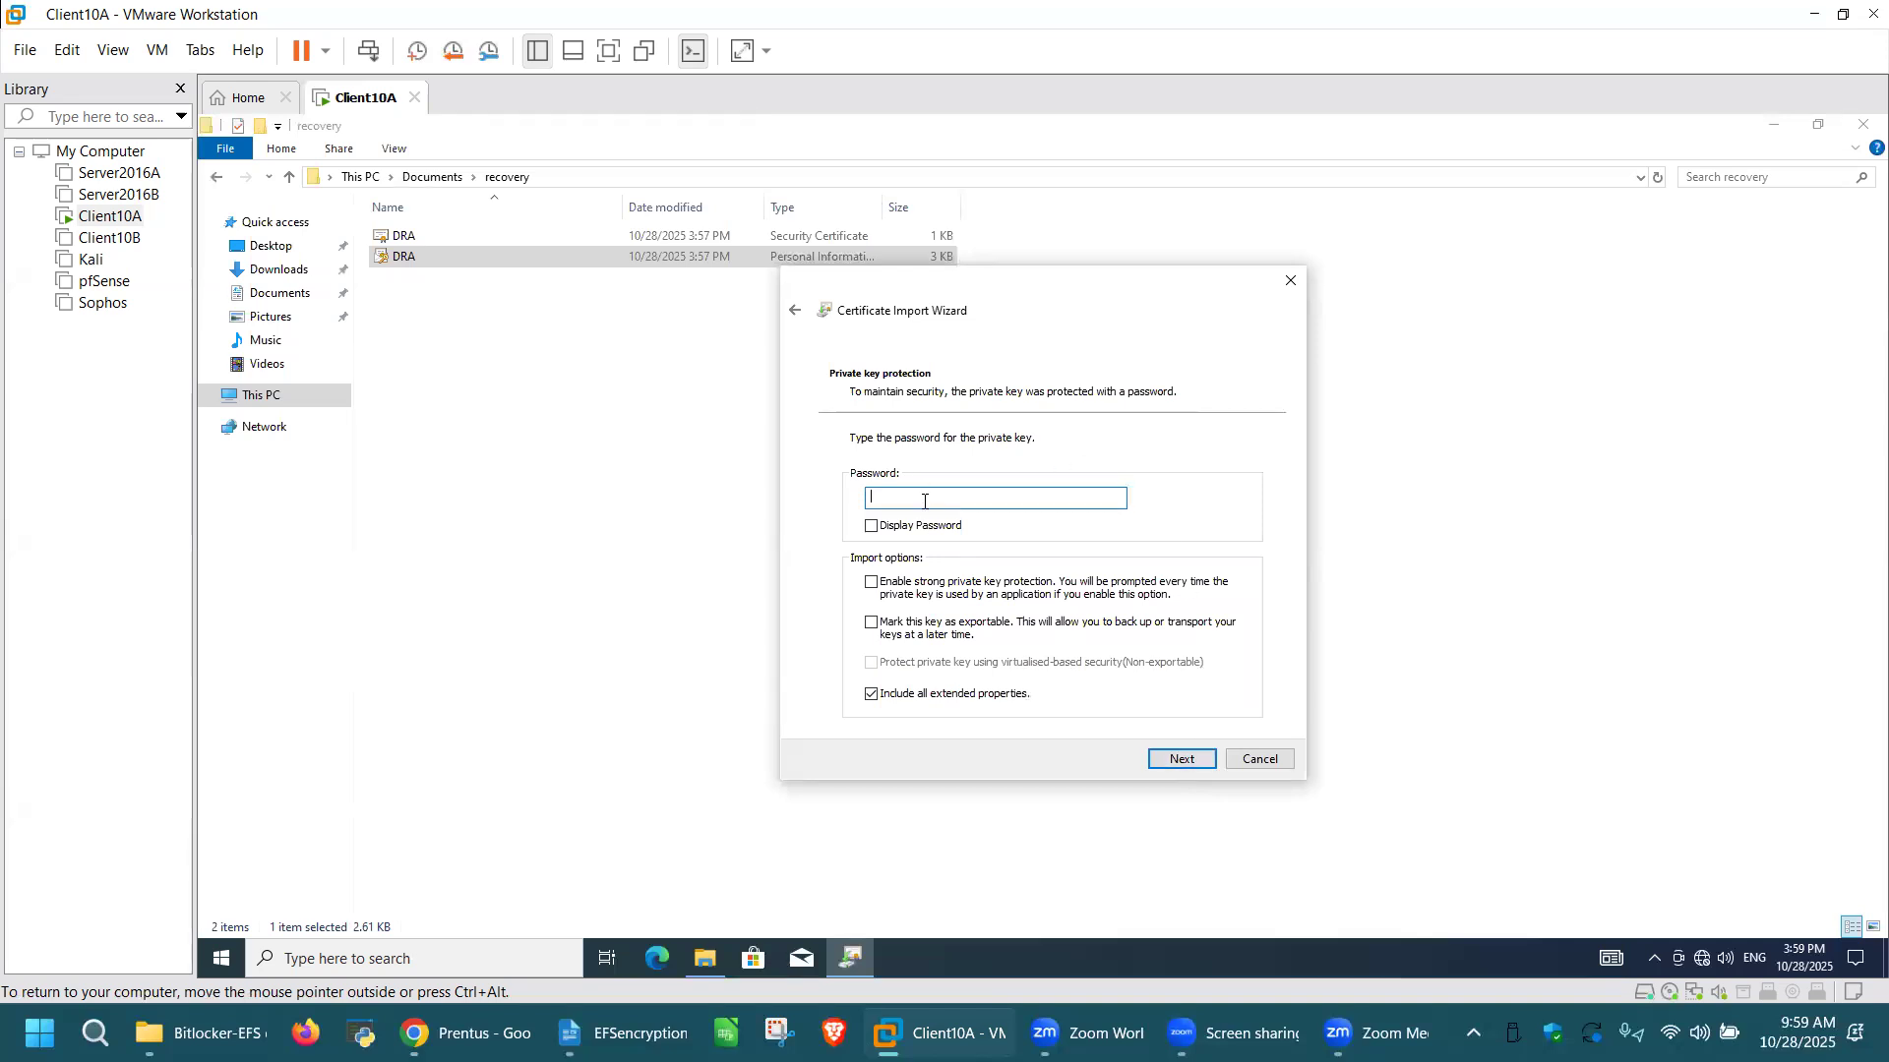
{"action": "type", "text": "********"}
{"action": "left_click", "coordinate": [1183, 760]}
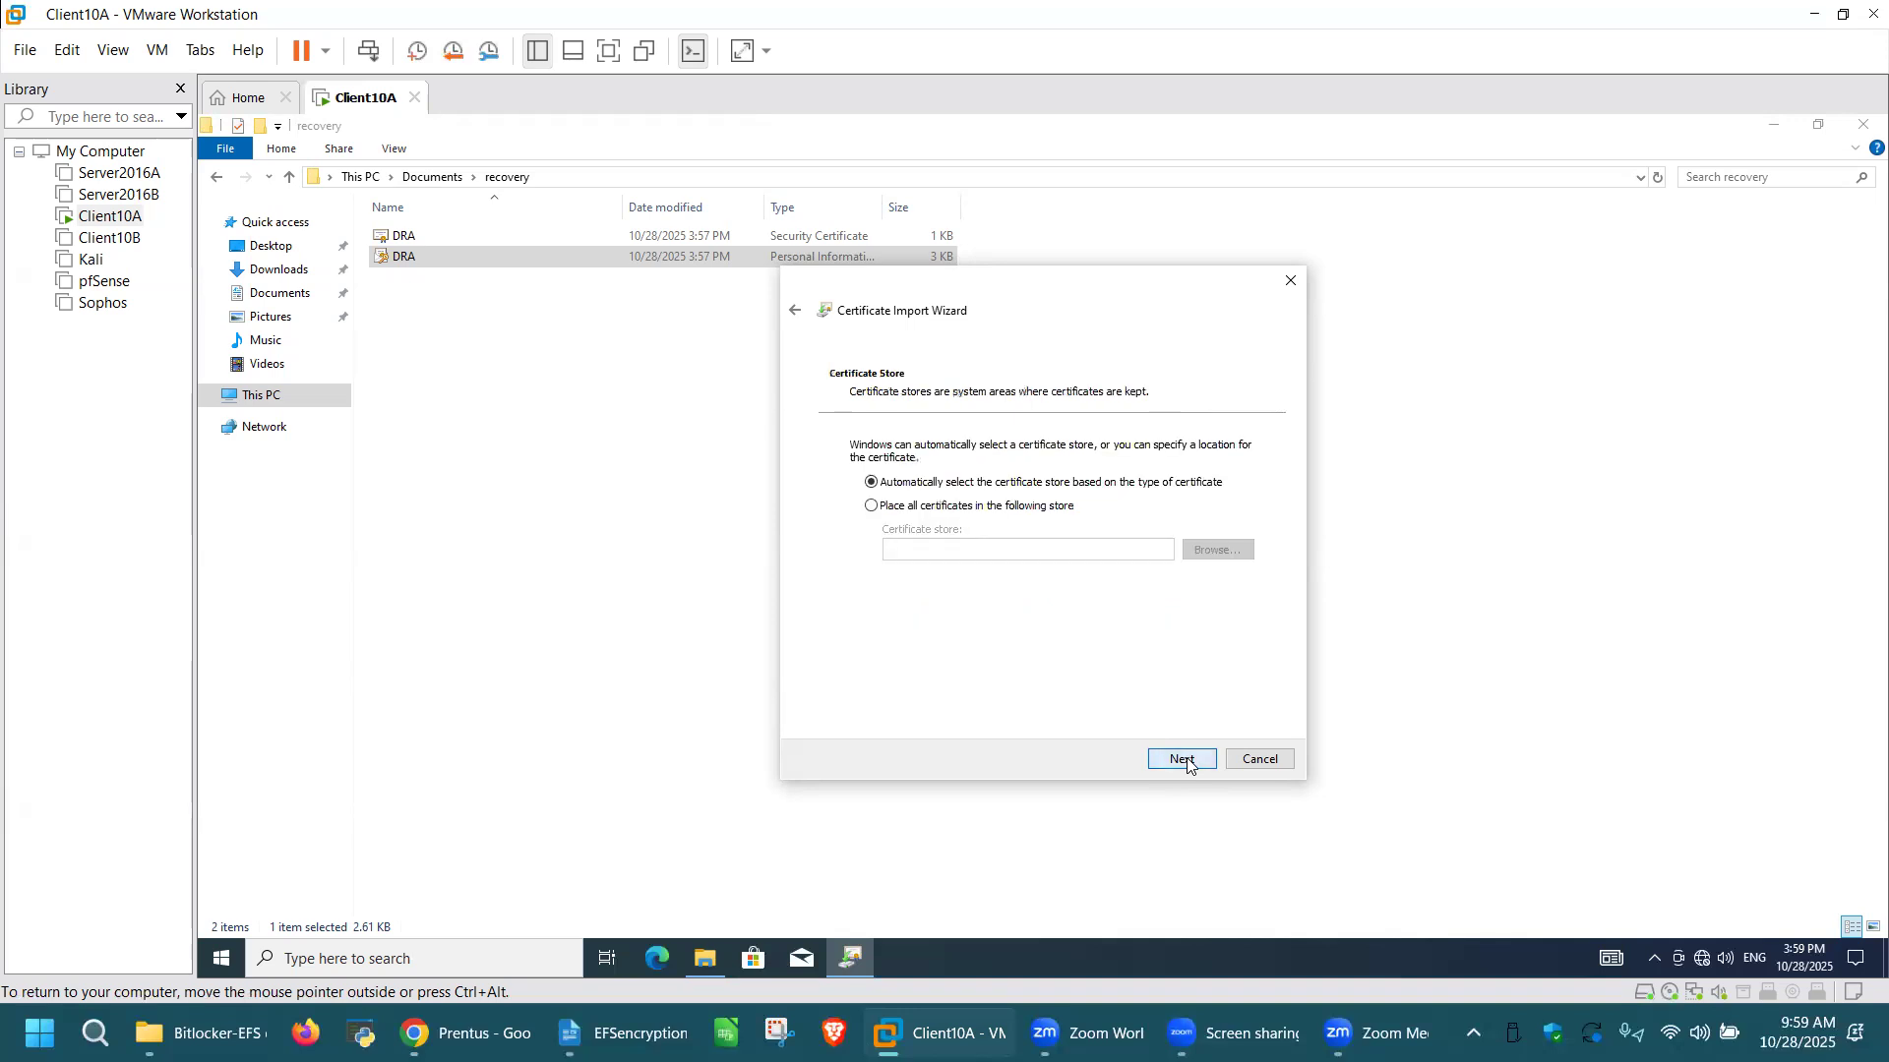
{"action": "left_click", "coordinate": [1183, 759]}
{"action": "left_click", "coordinate": [1183, 760]}
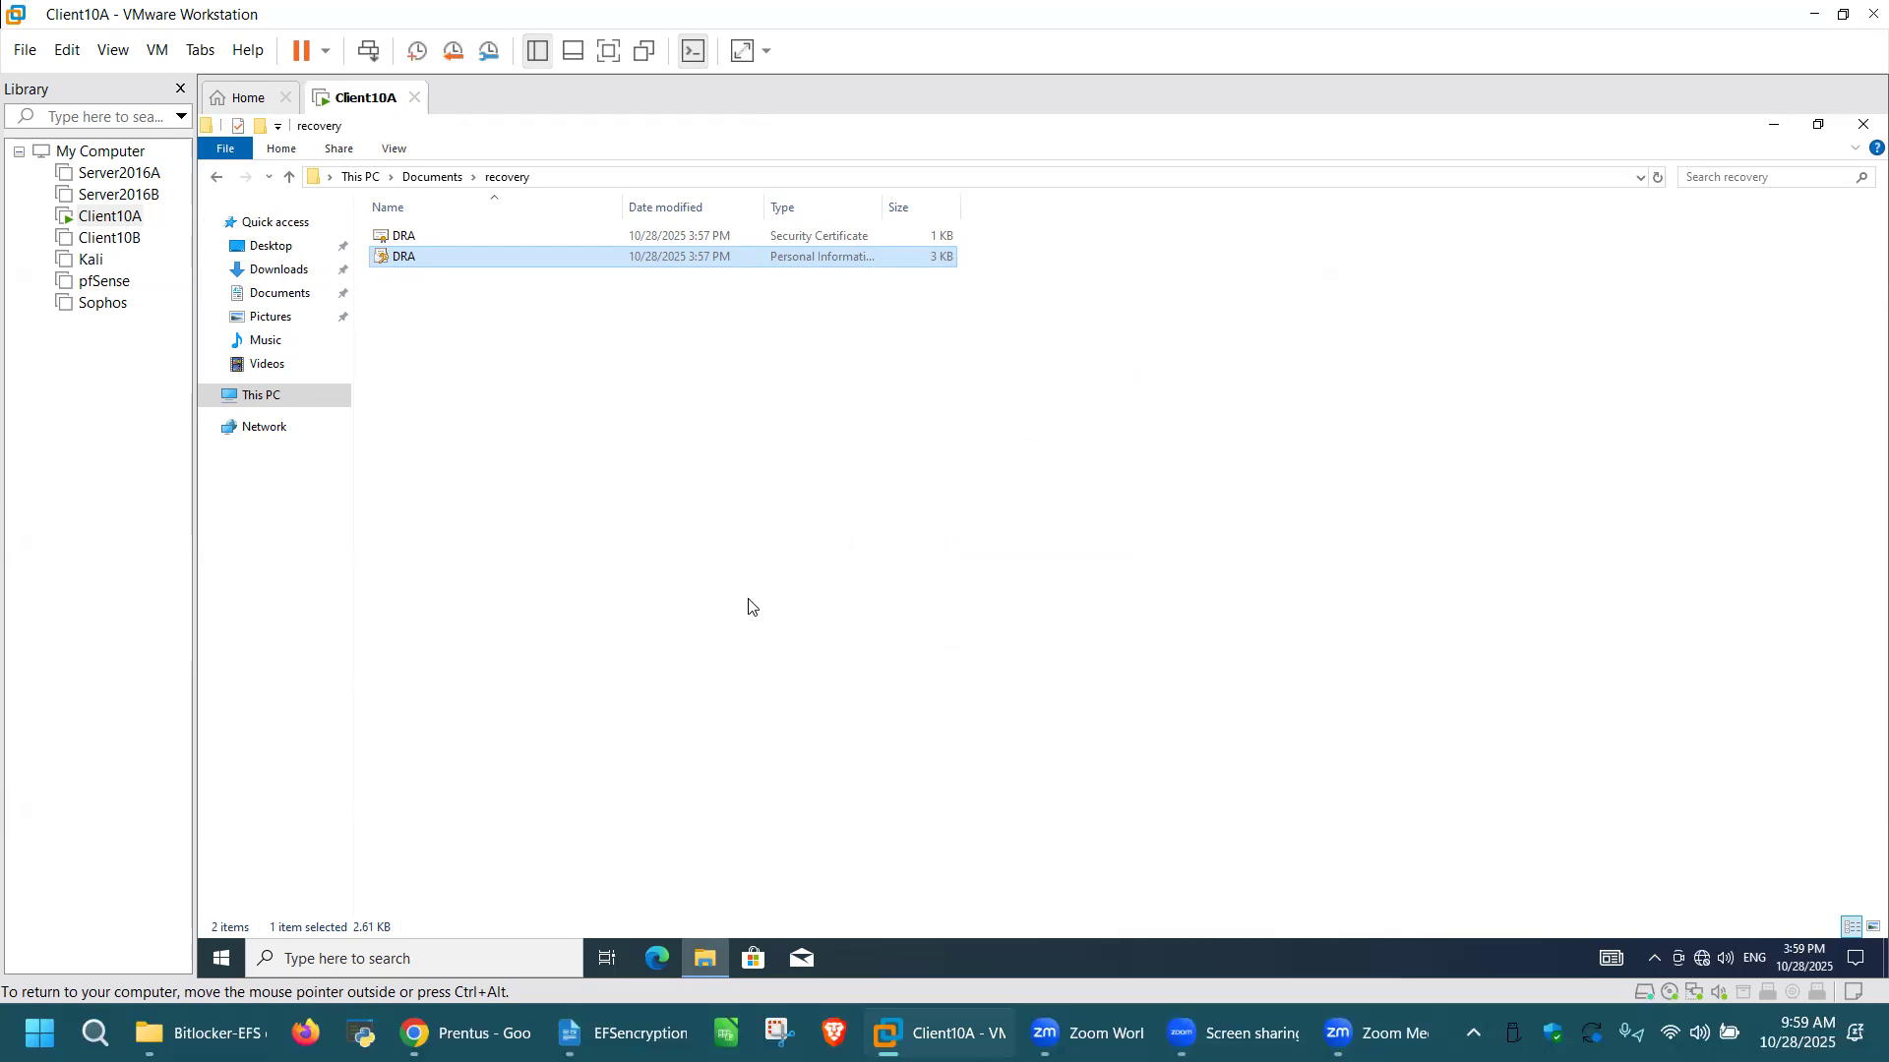
Step: Try to open Private File in the Mickeys docs folder on New Volume (E:), and close Notepad
{"action": "left_click", "coordinate": [288, 397]}
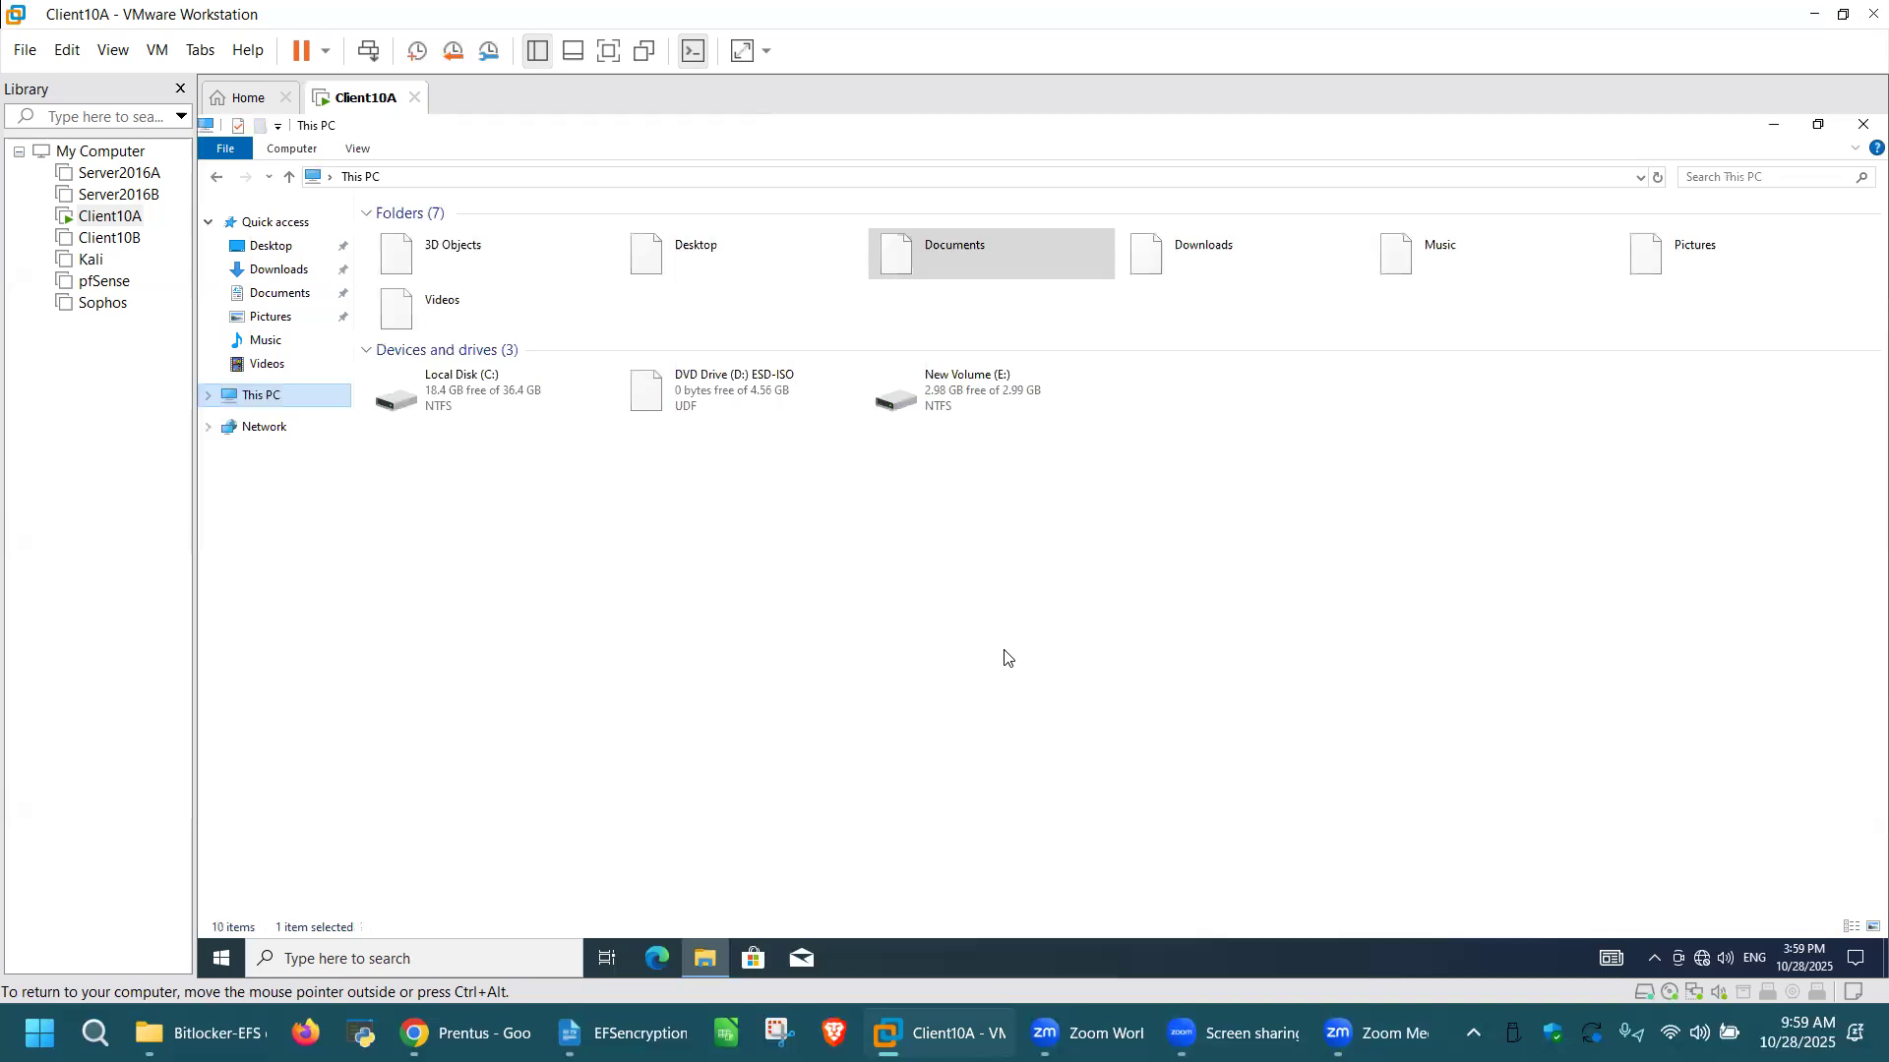
{"action": "left_click", "coordinate": [995, 398]}
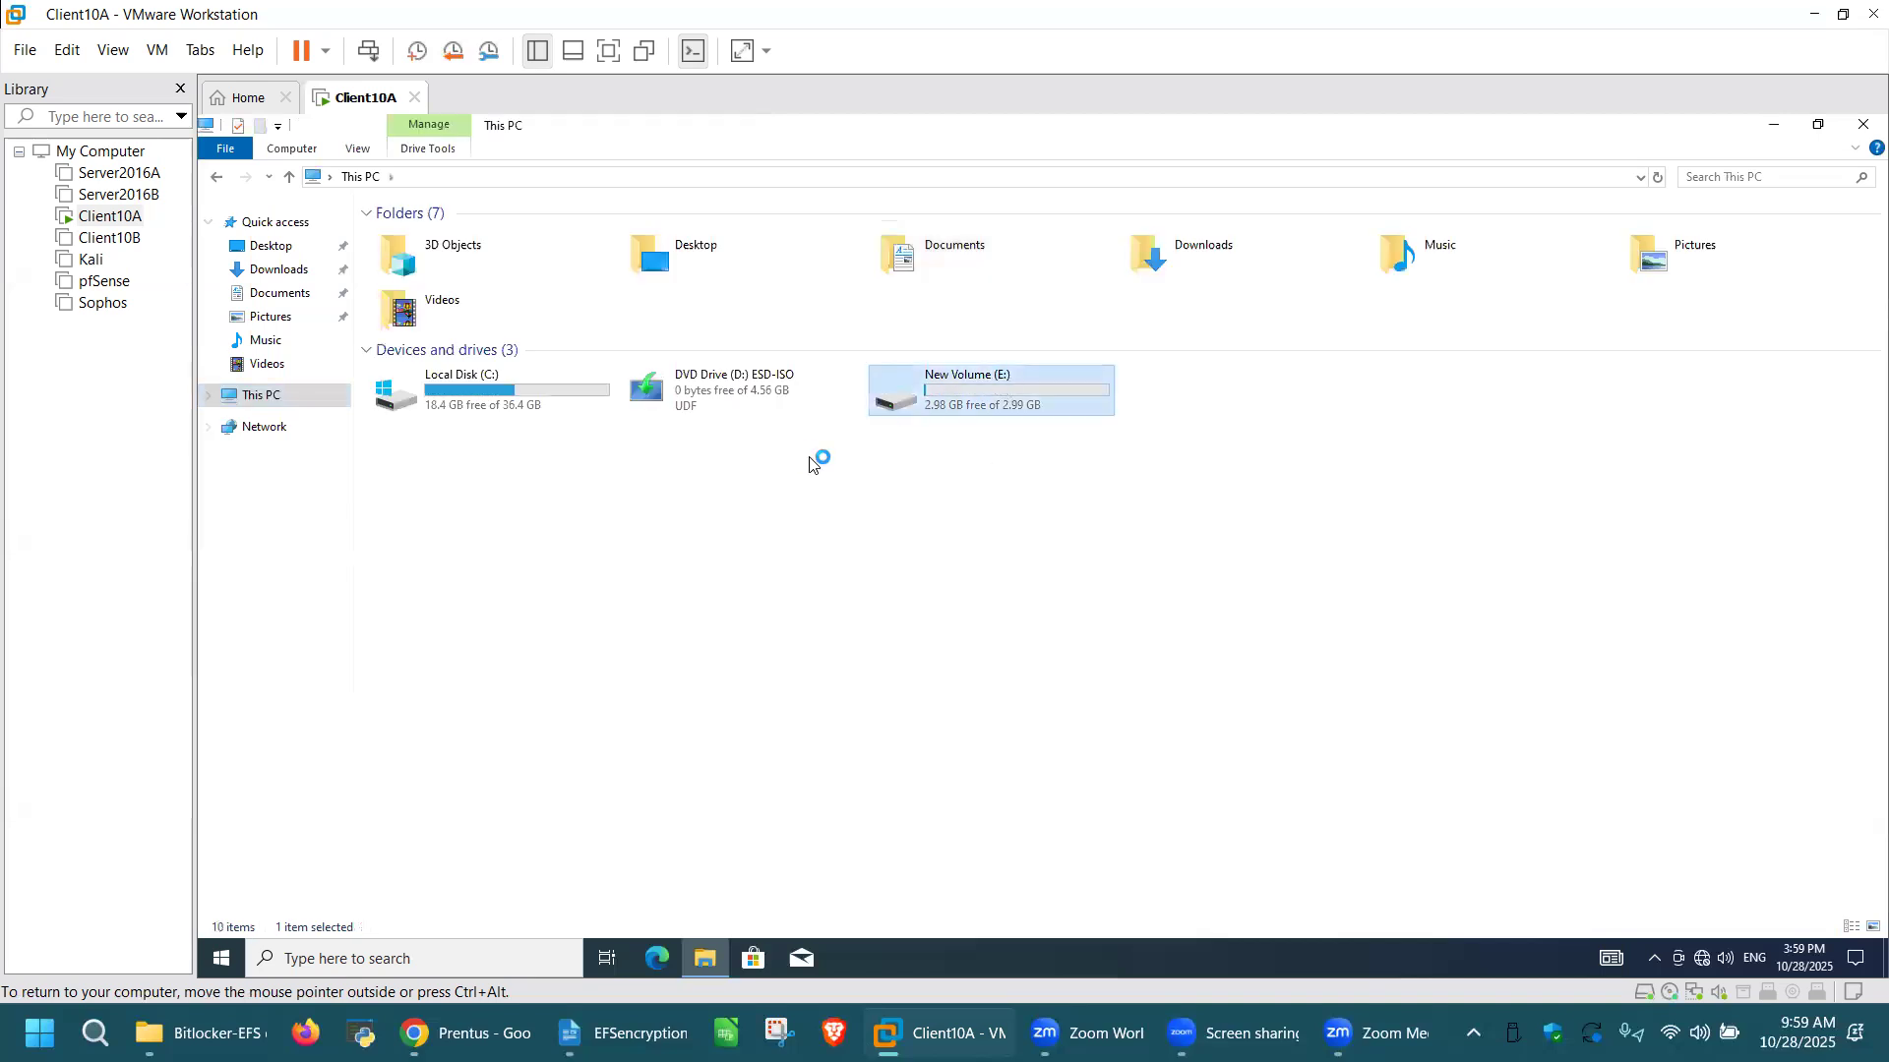
{"action": "double_click", "coordinate": [465, 237]}
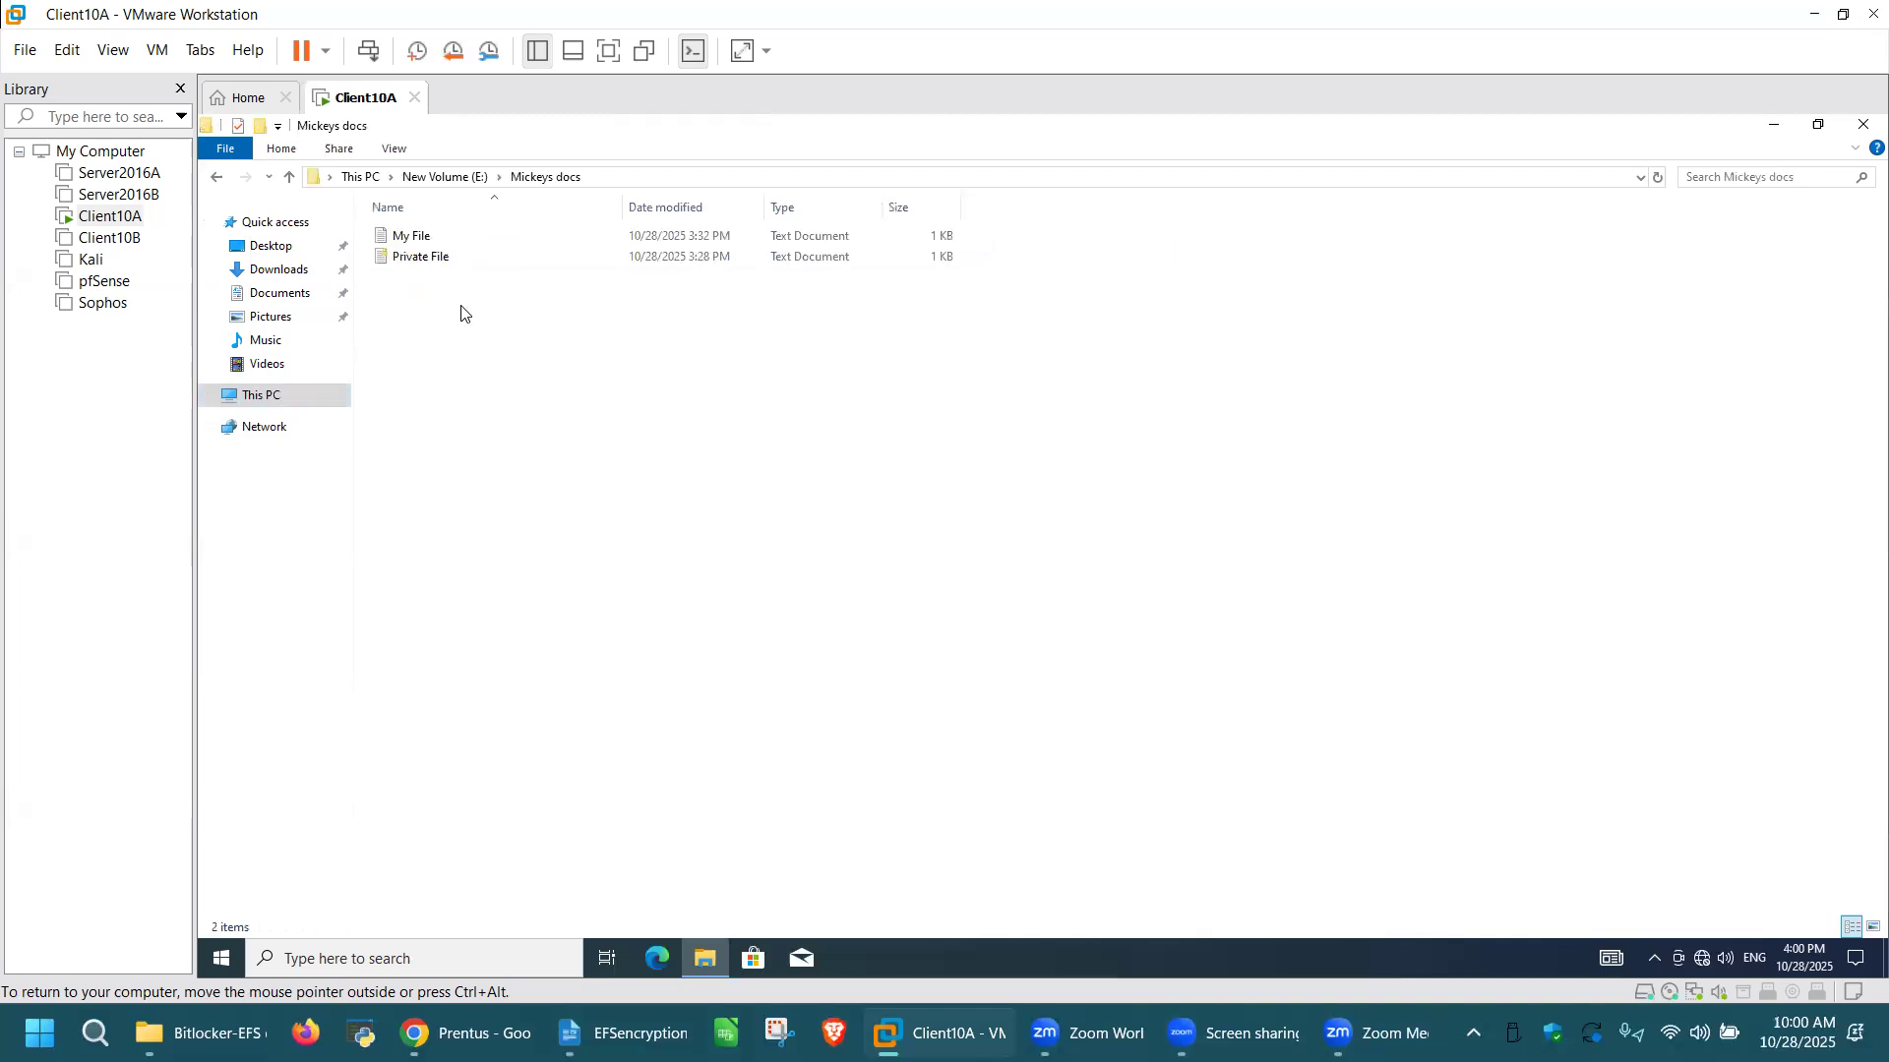
{"action": "double_click", "coordinate": [439, 259]}
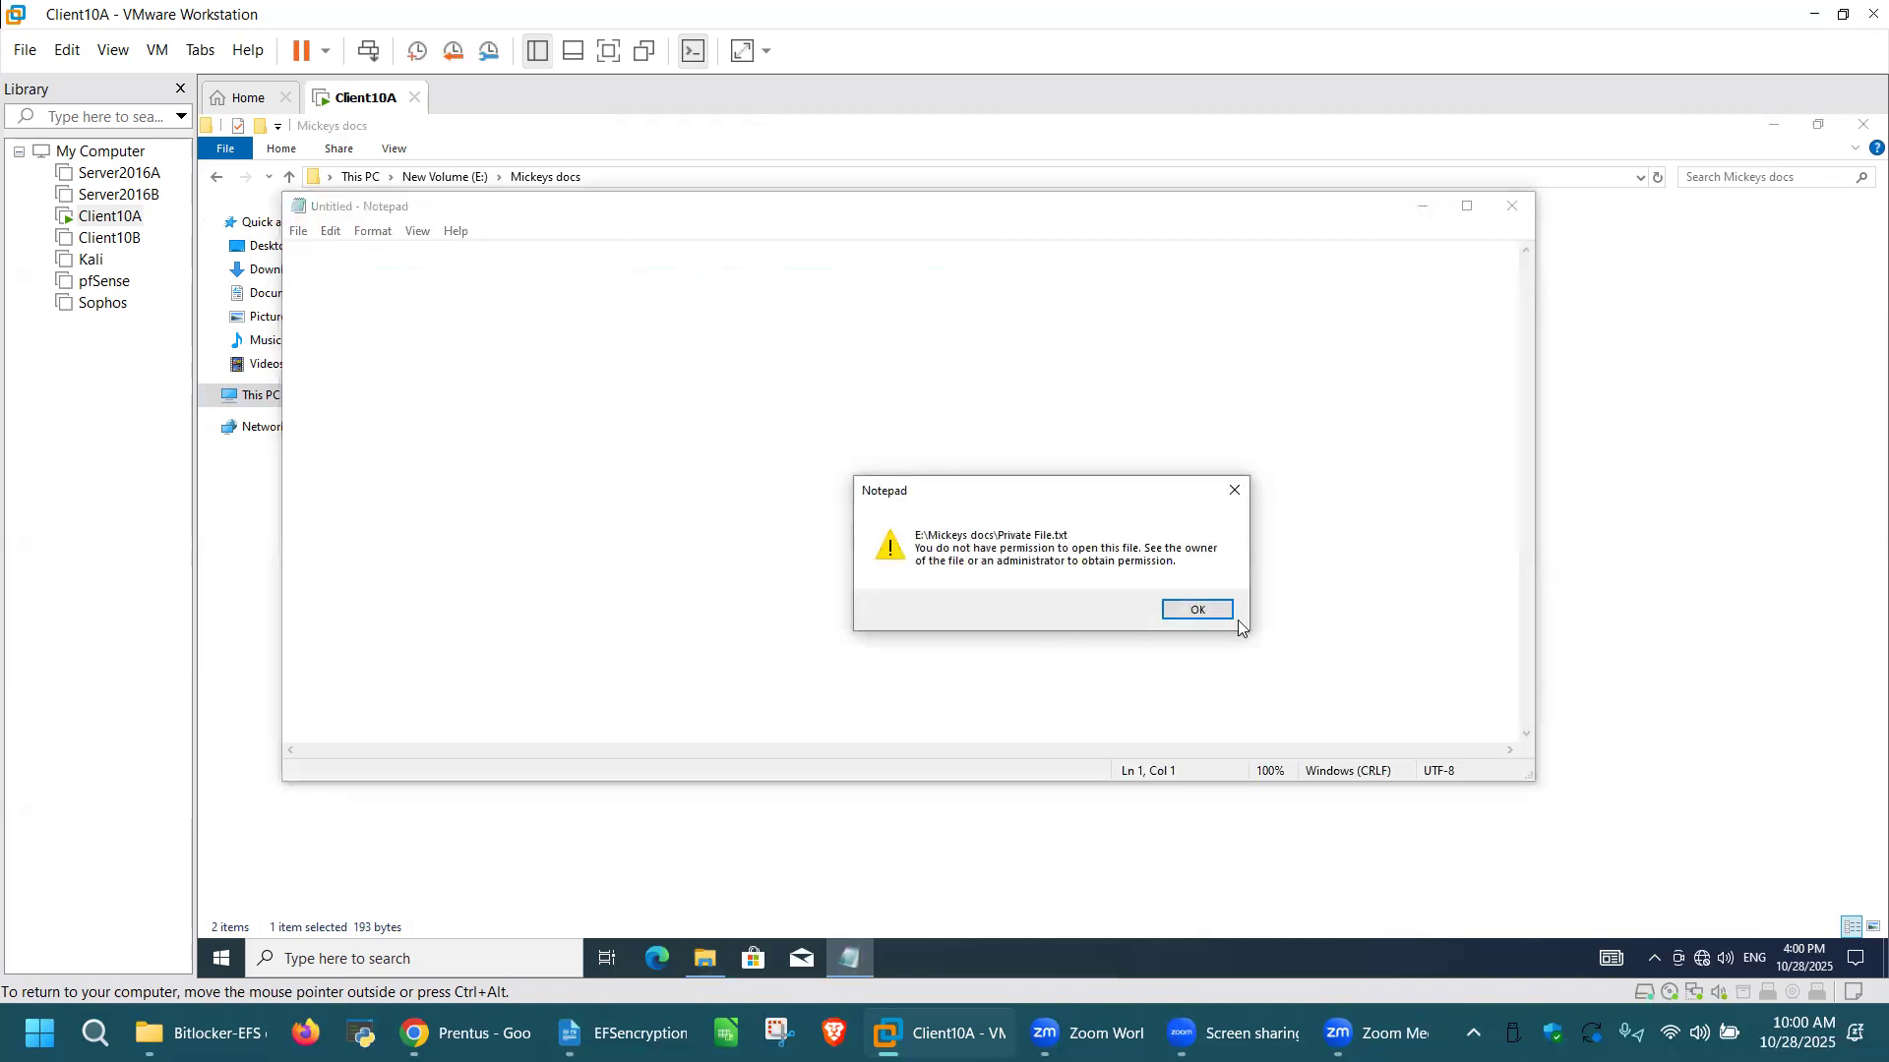
{"action": "left_click", "coordinate": [1198, 610]}
{"action": "left_click", "coordinate": [1512, 205]}
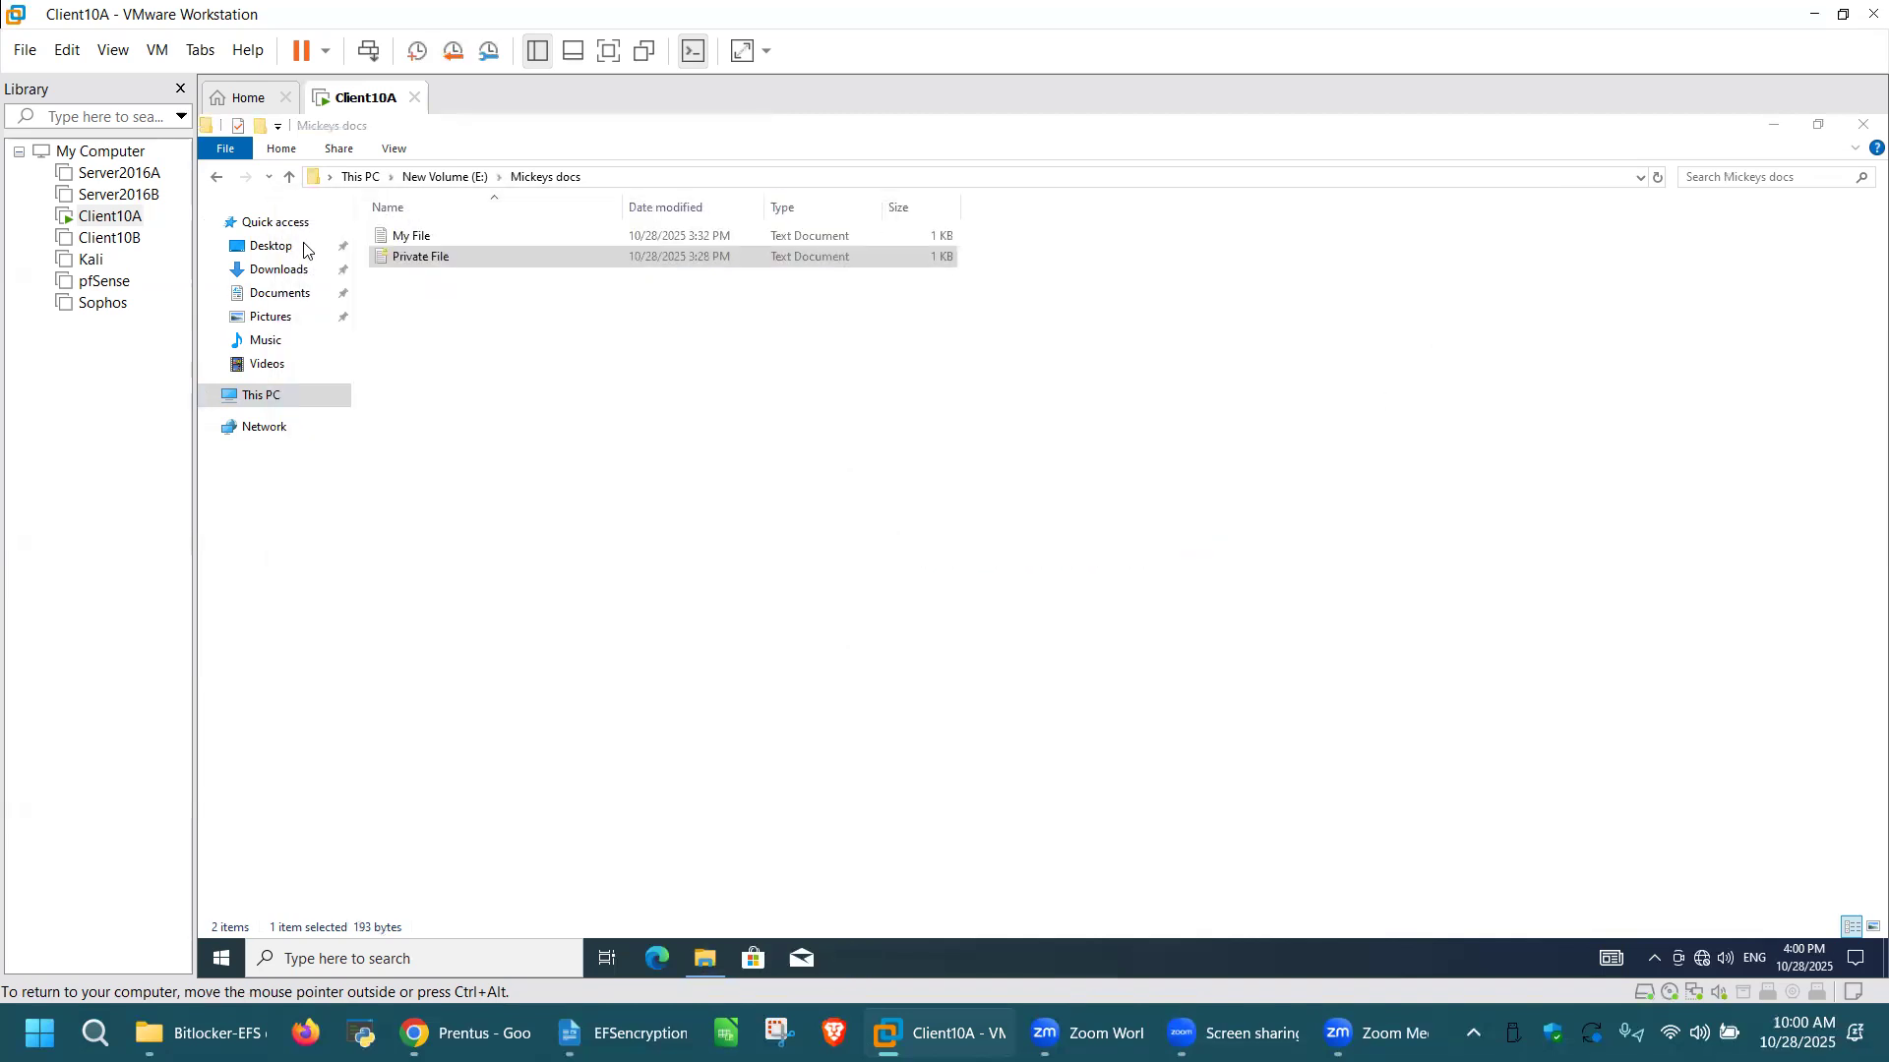
Step: Go back to New Volume (E:), try to open File 2 in the Minnies Docs folder, and close Notepad
{"action": "left_click", "coordinate": [218, 179]}
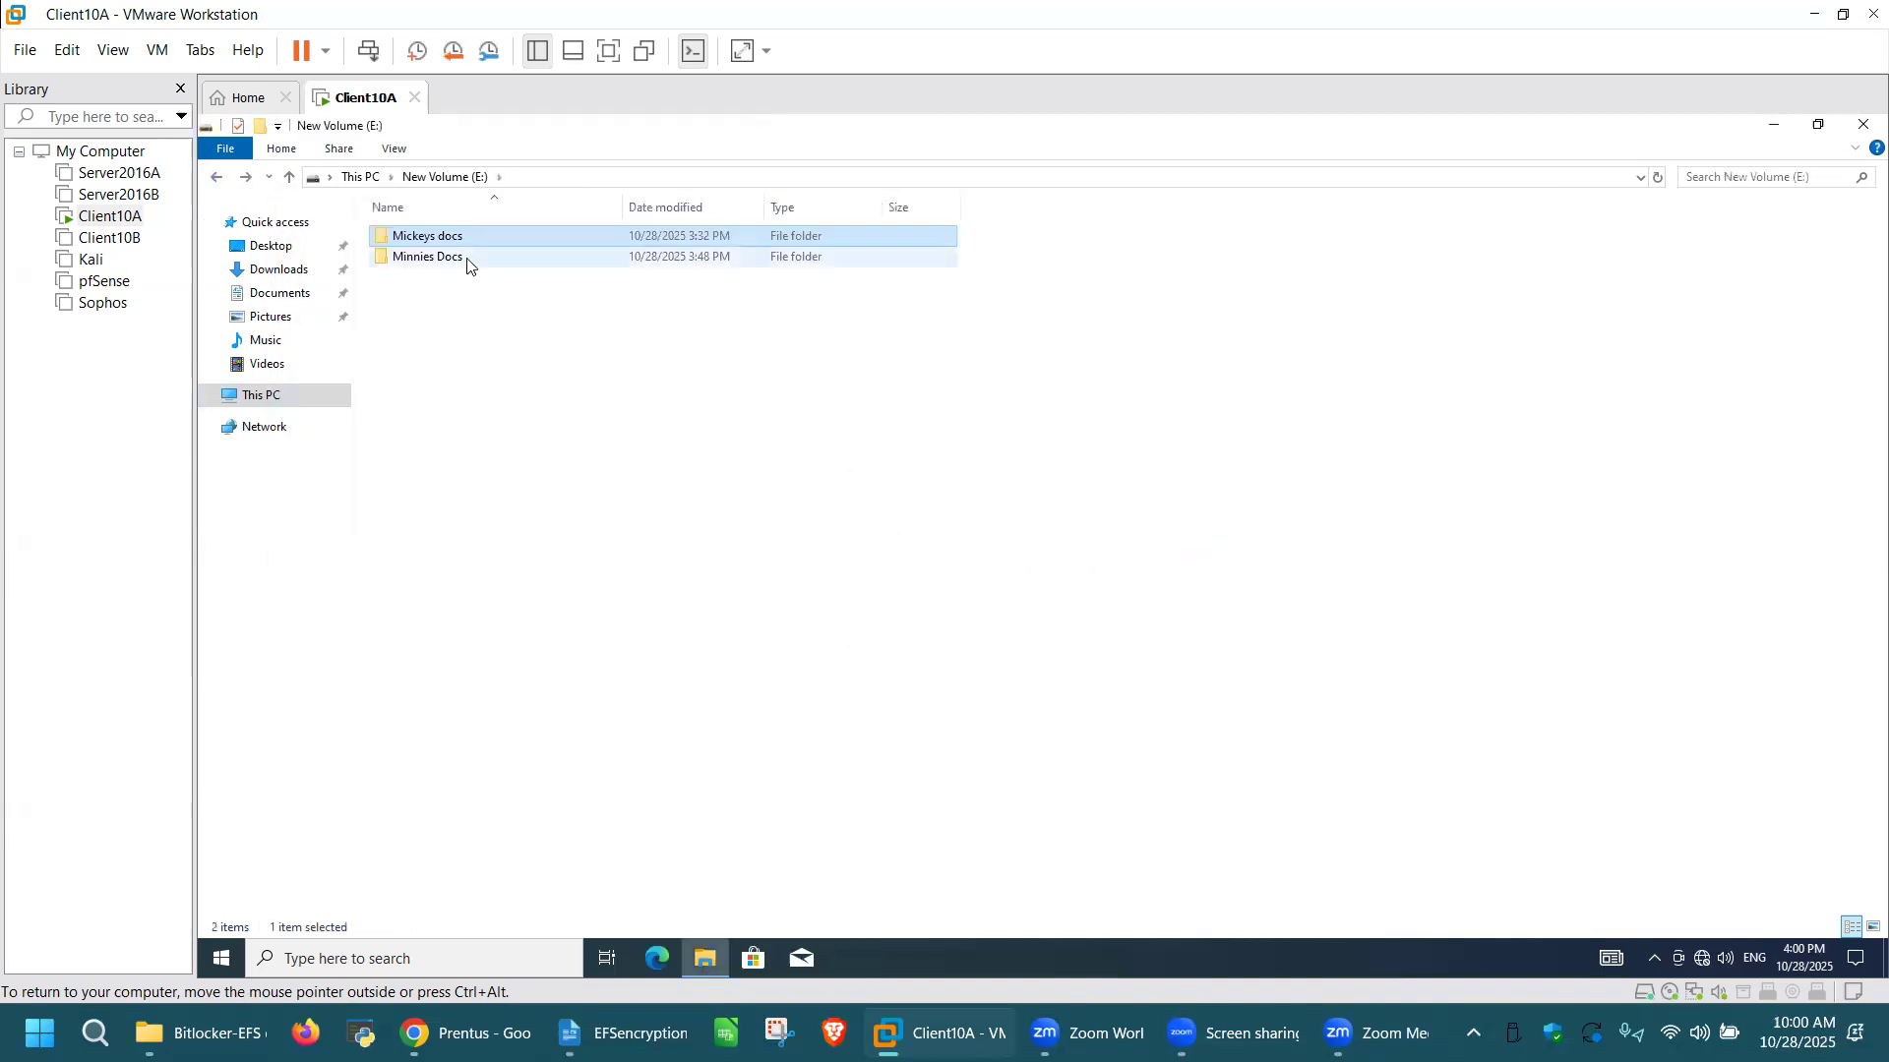
{"action": "left_click", "coordinate": [466, 259]}
{"action": "key", "text": "Return"}
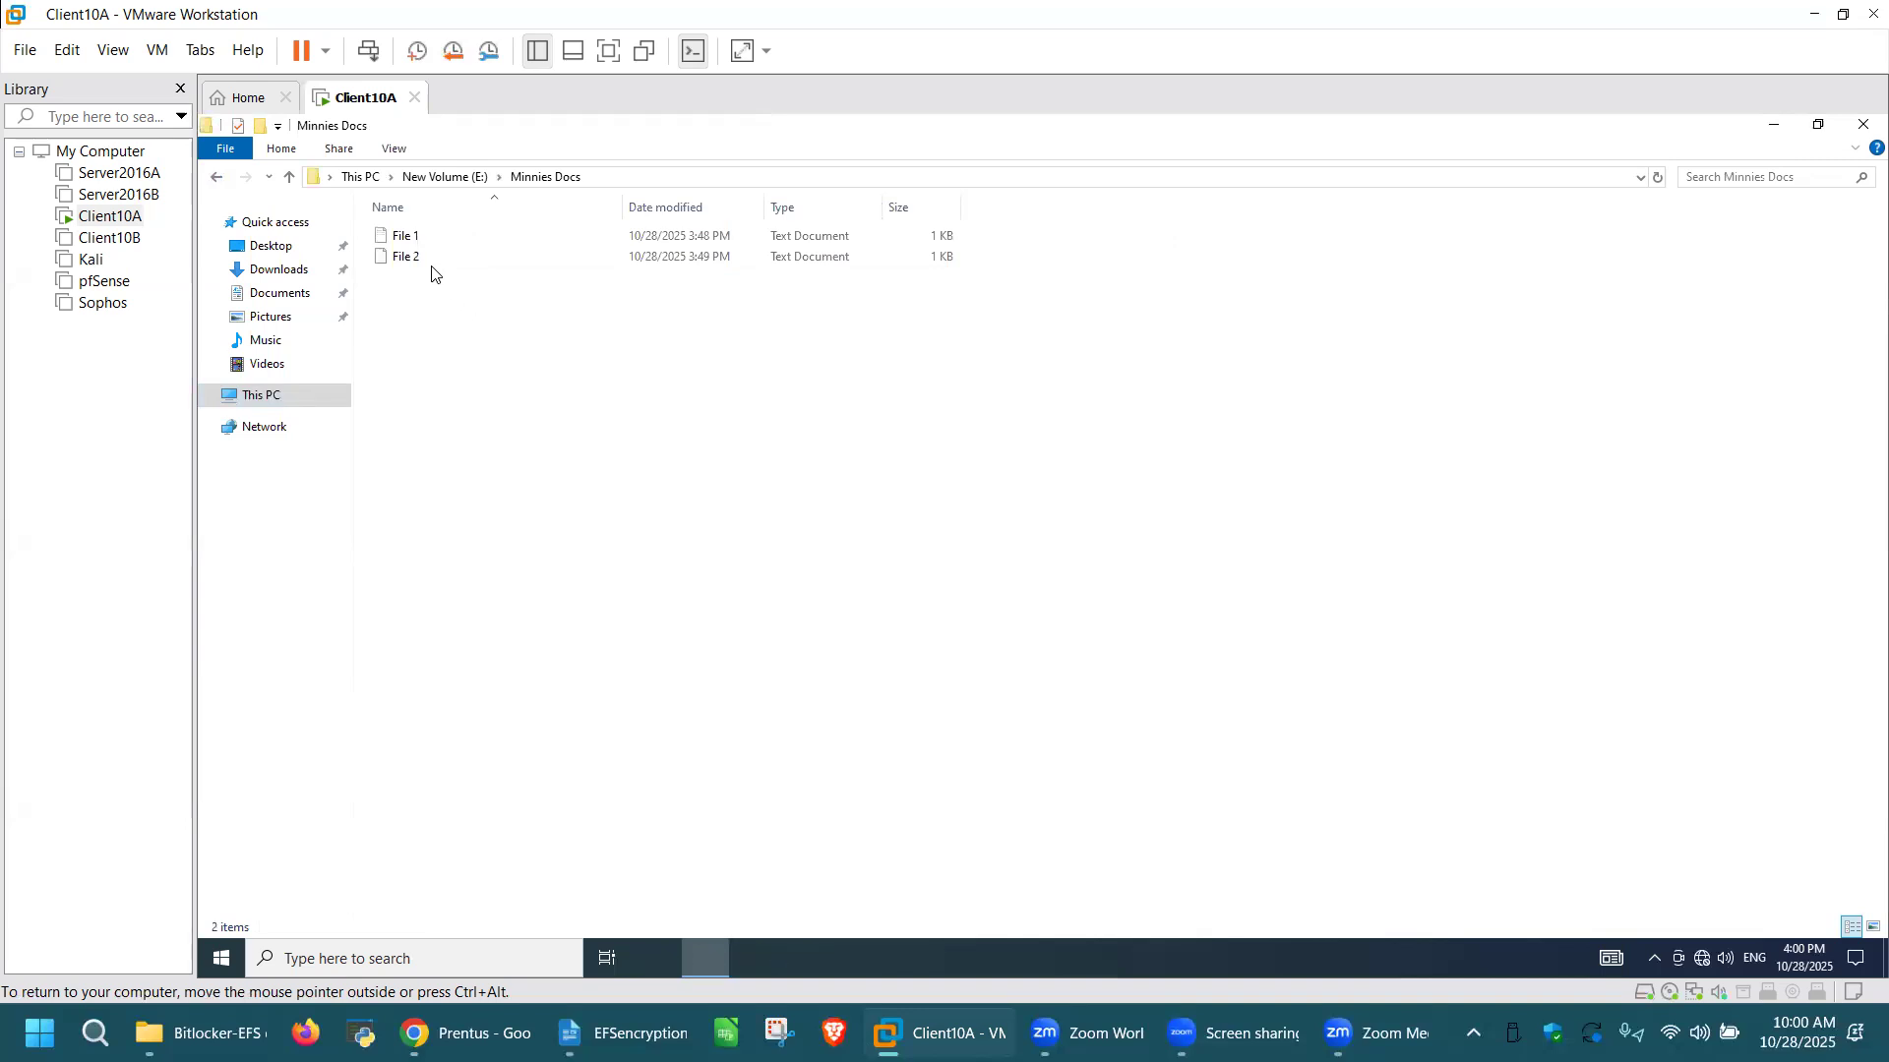
{"action": "left_click", "coordinate": [424, 262]}
{"action": "double_click", "coordinate": [424, 262]}
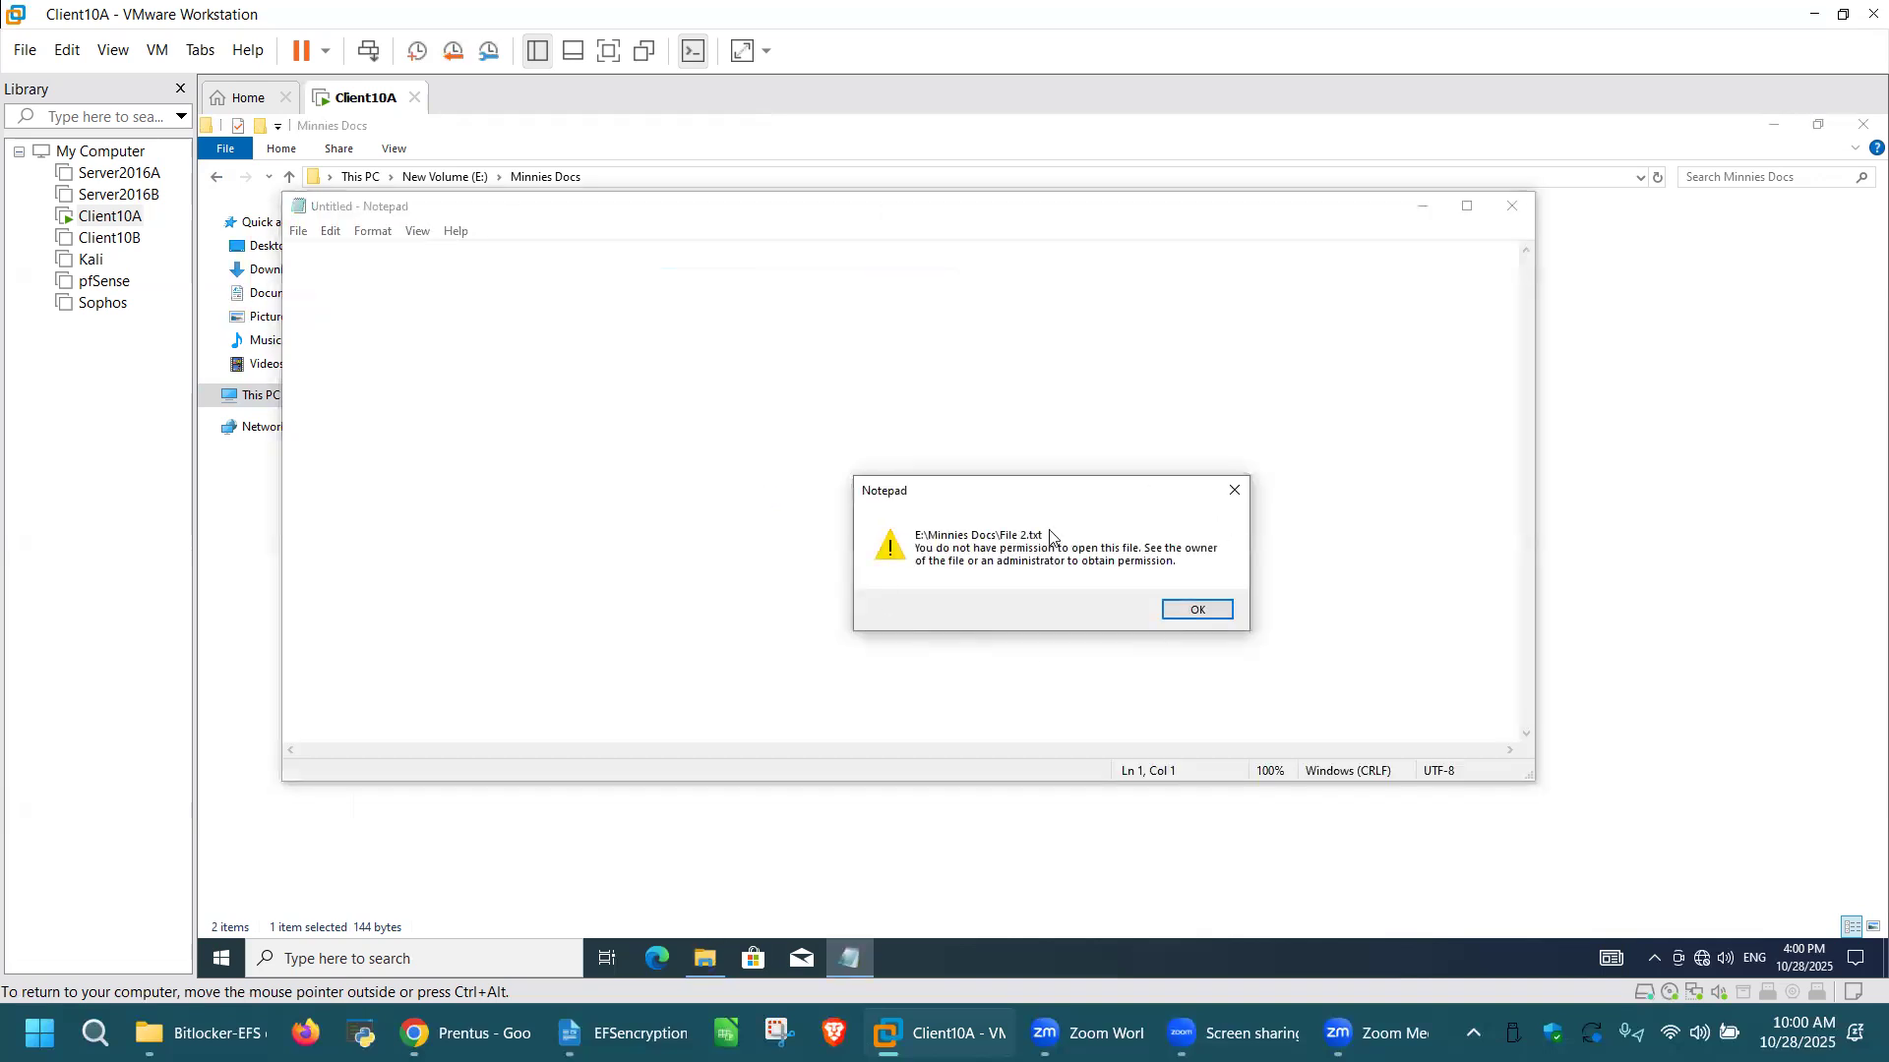
{"action": "left_click", "coordinate": [1196, 611]}
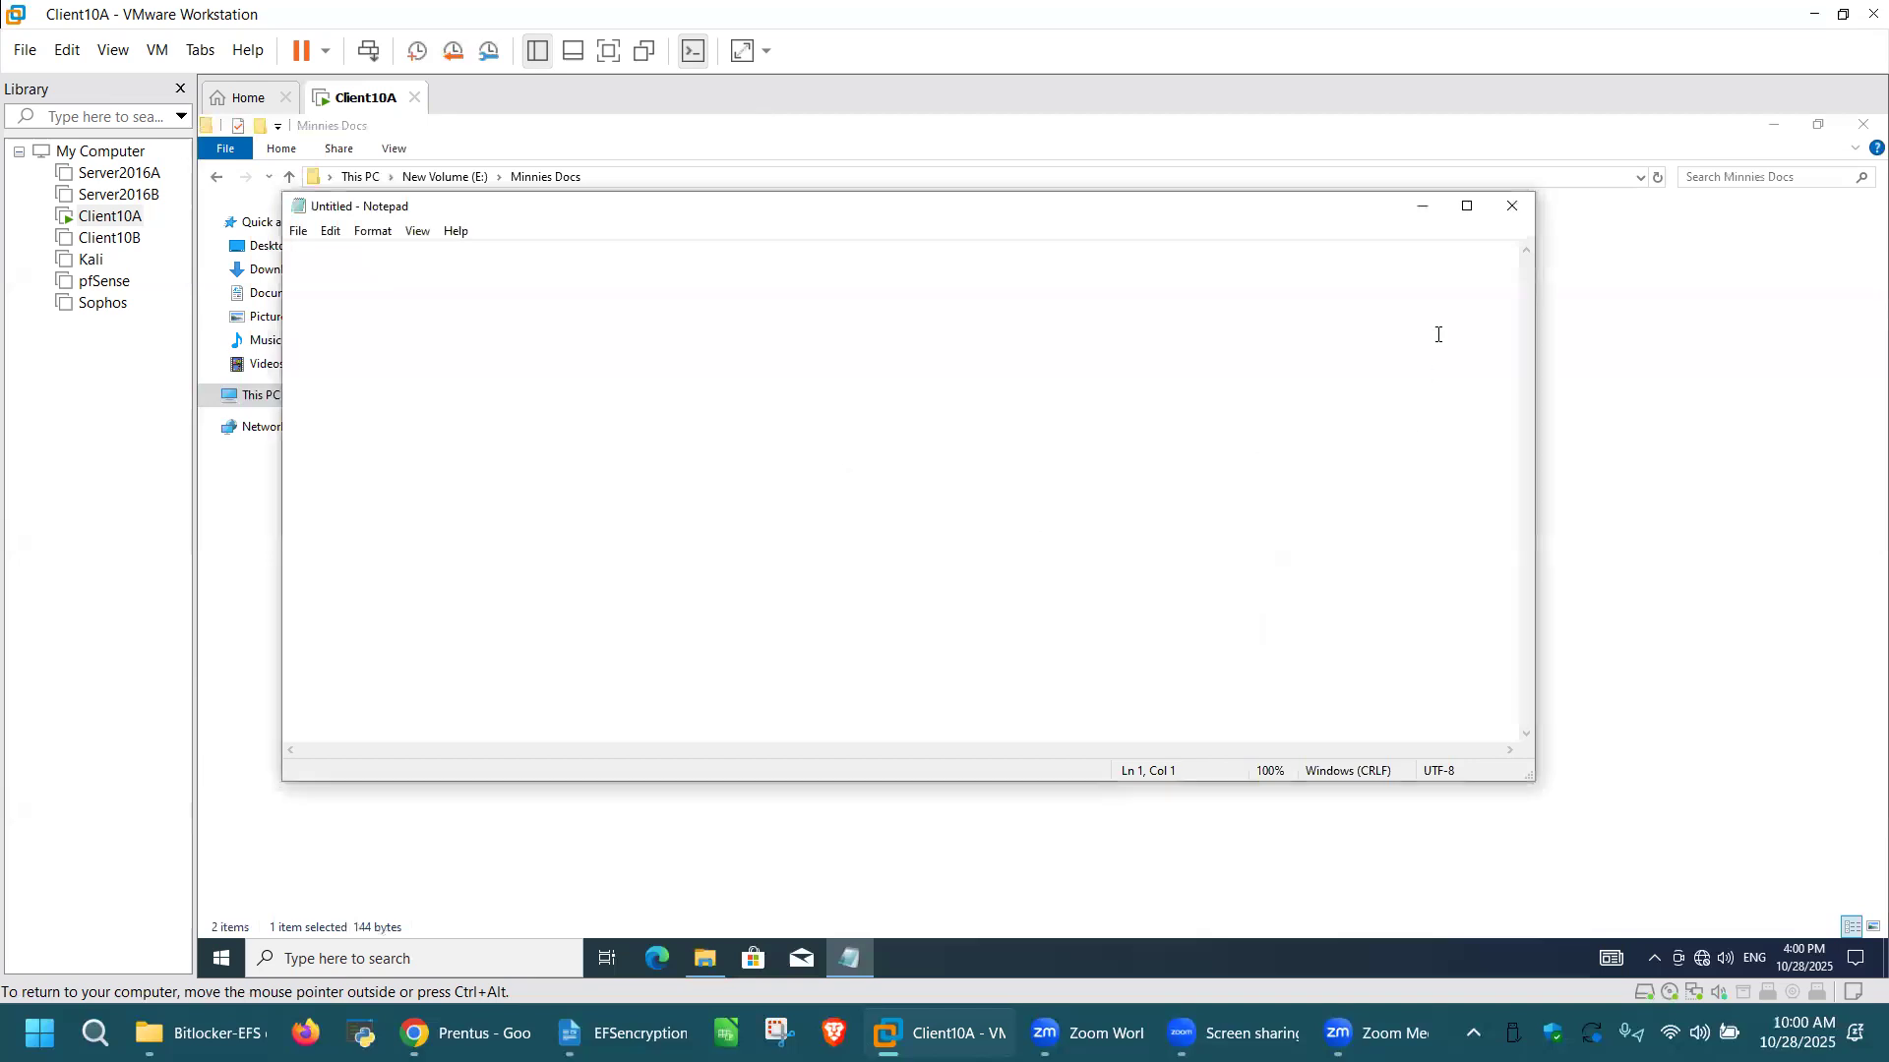
{"action": "key", "text": "alt+F4"}
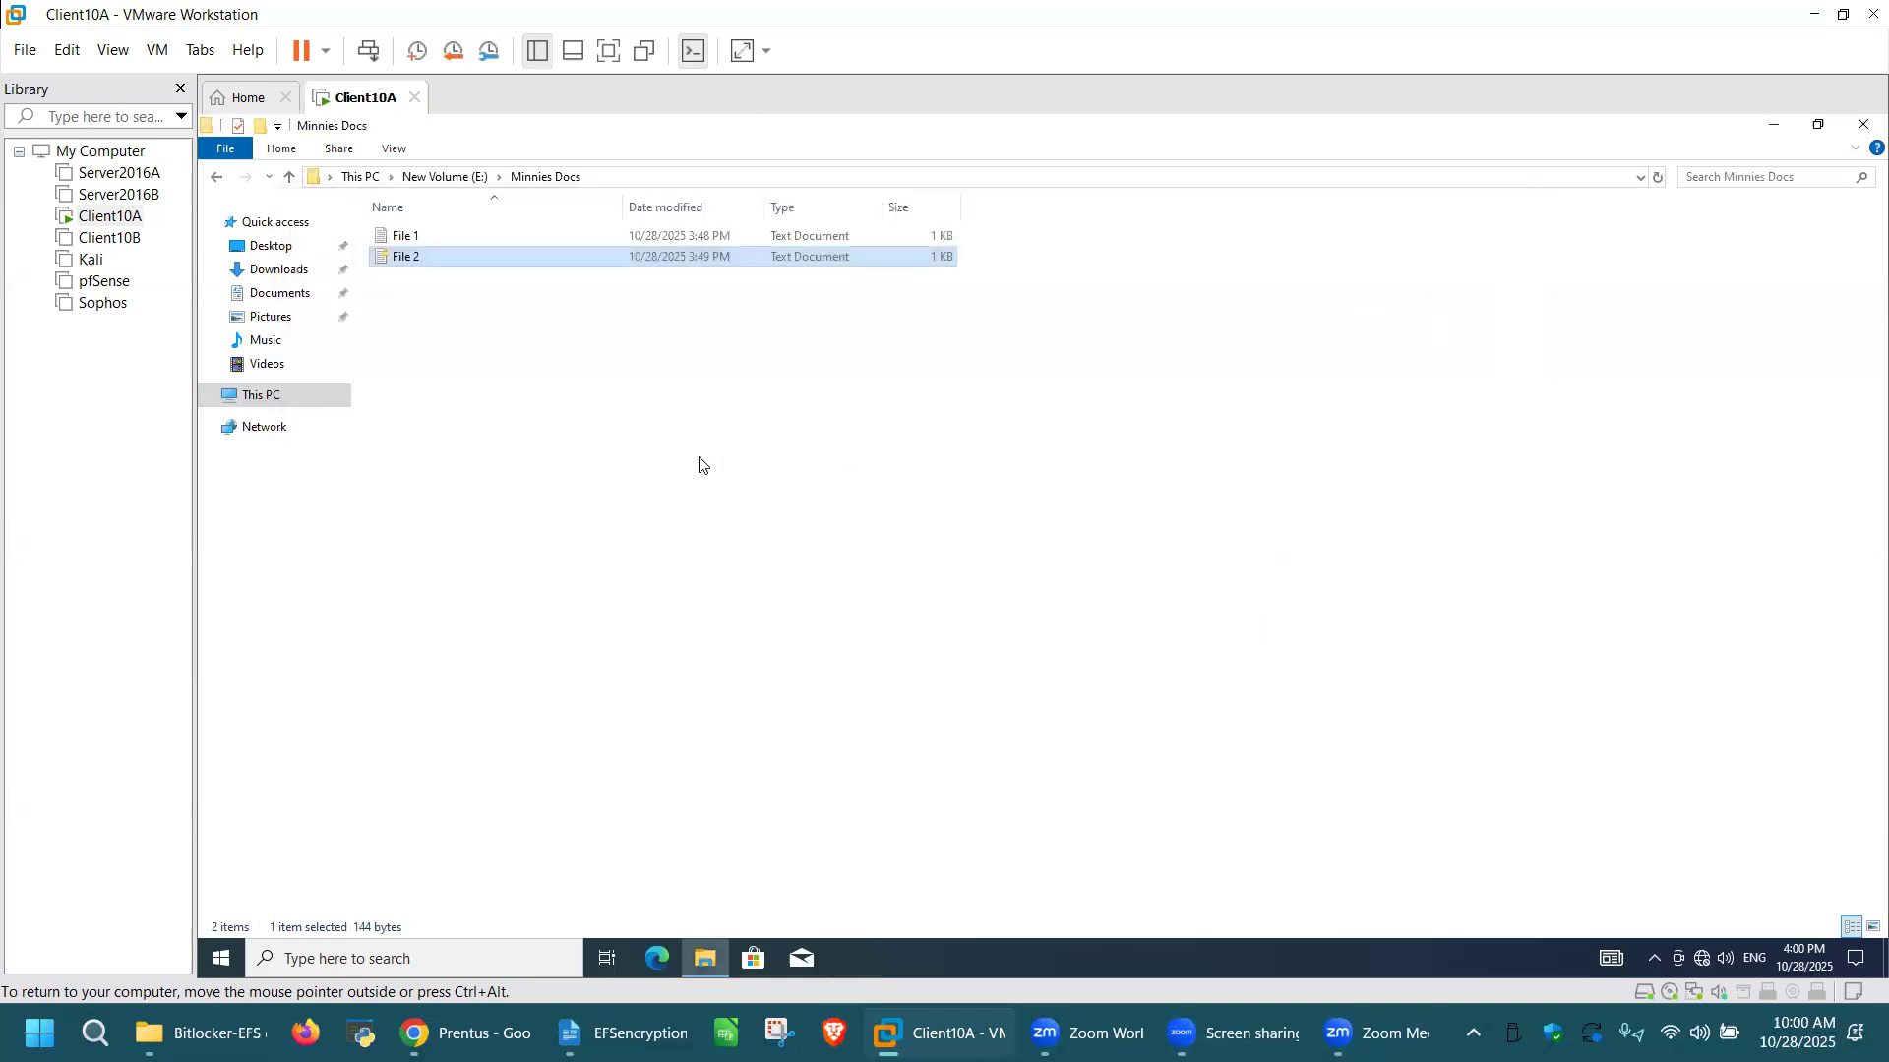